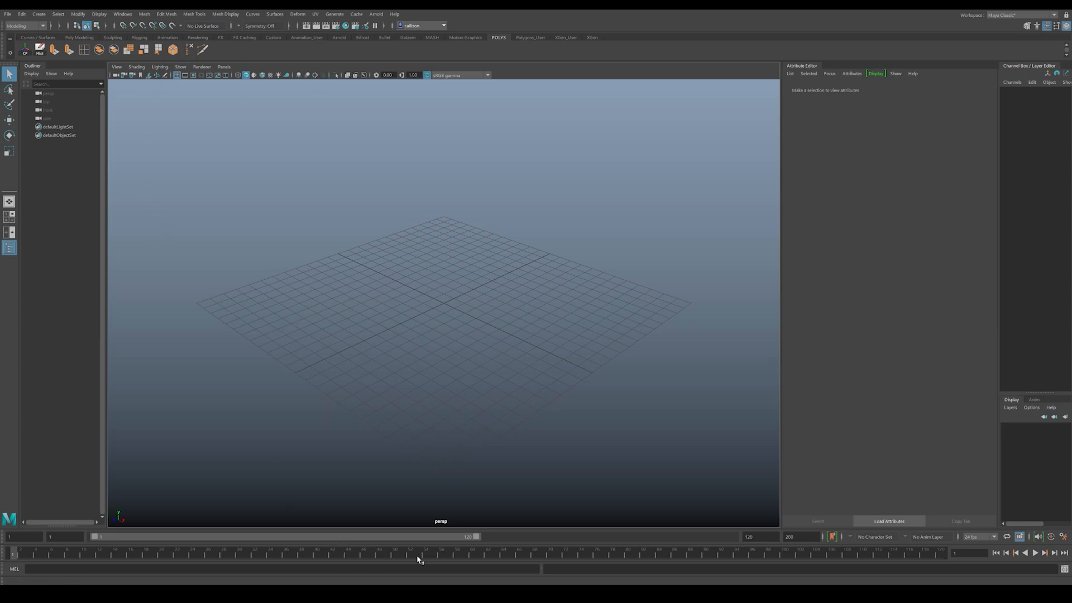
Step: Open the TRAINING SESSION 1 PDF from the Desktop folder and examine its Custom UI page on custom shelves
mouse_move(237, 593)
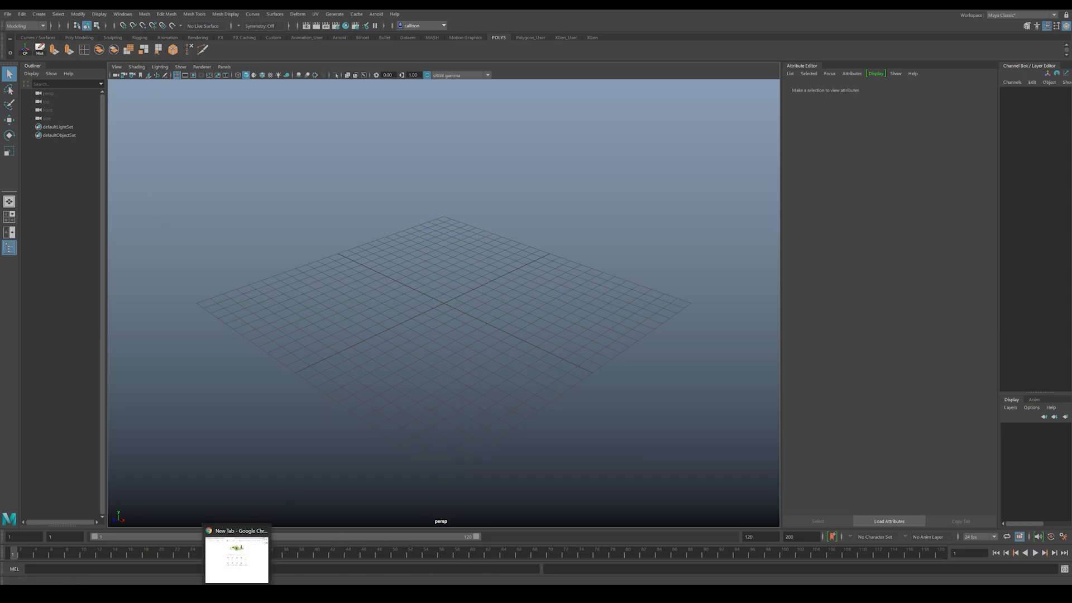
click(570, 593)
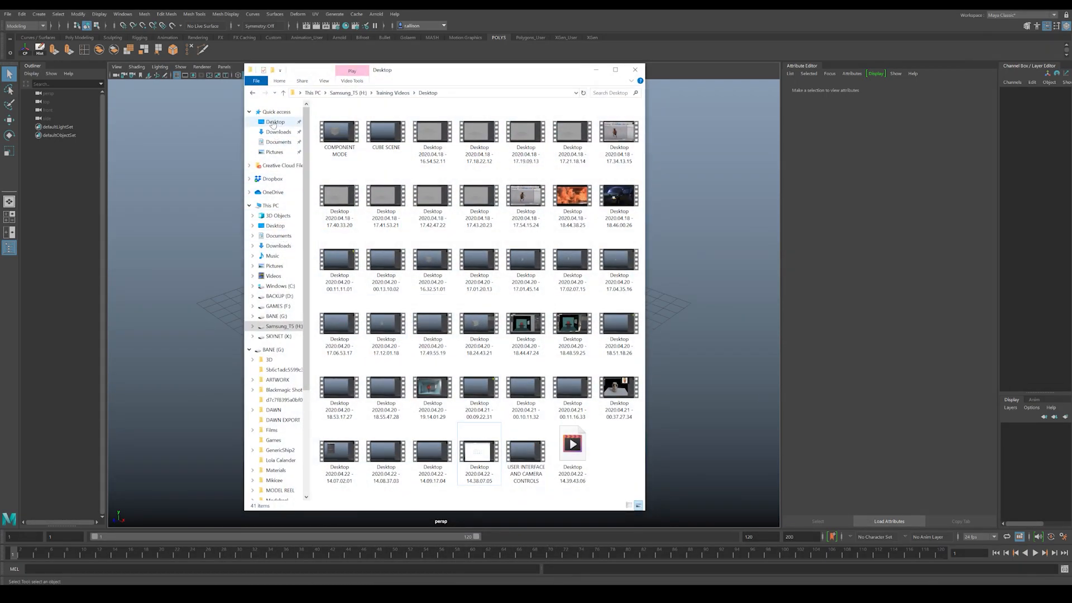
click(275, 122)
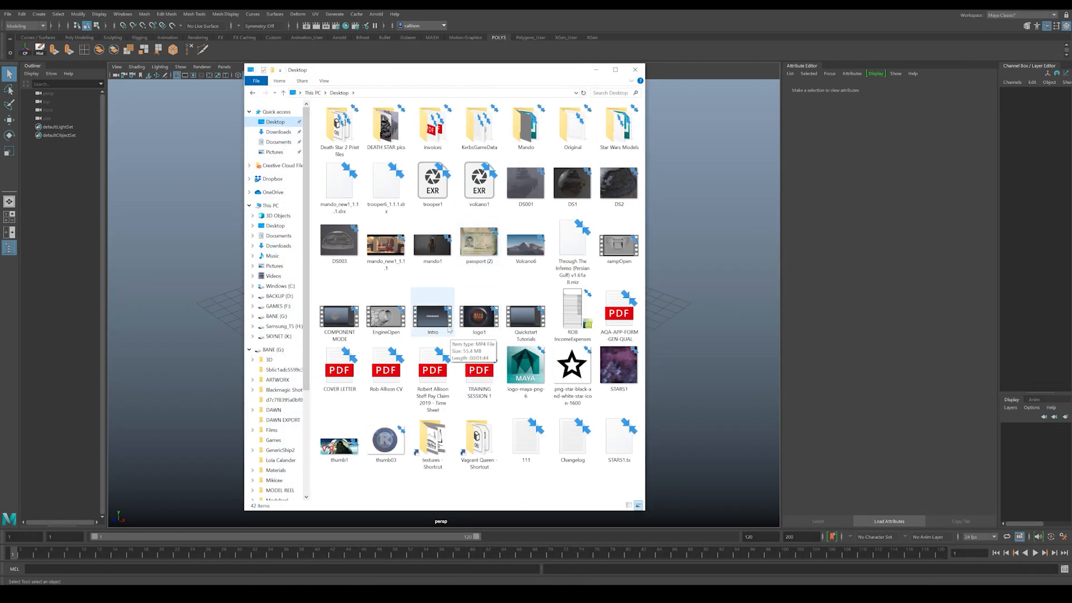
click(480, 380)
double_click(480, 380)
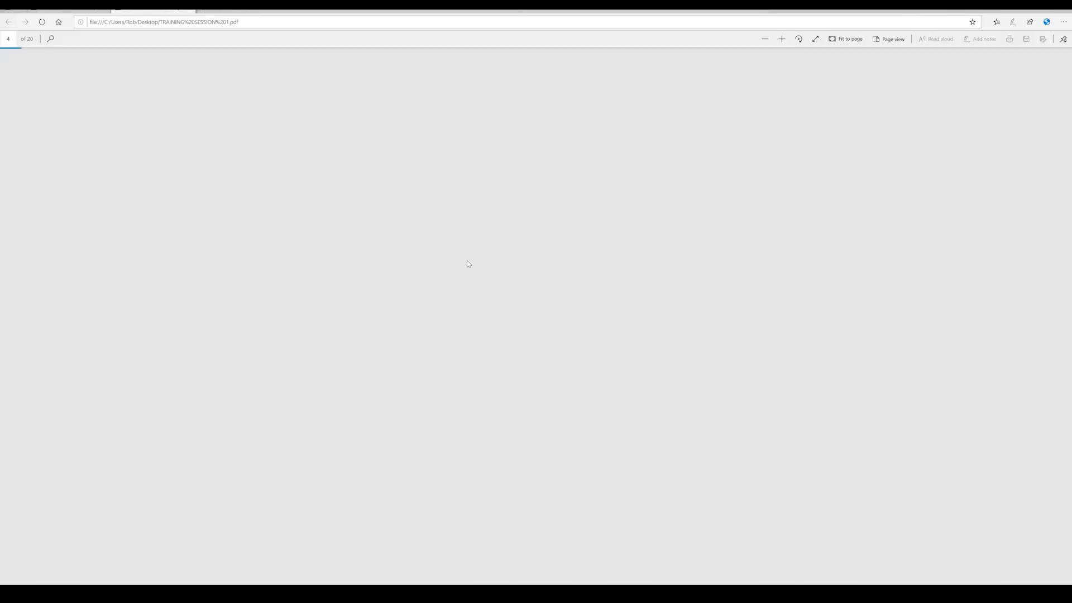
scroll(471, 265, down, 5)
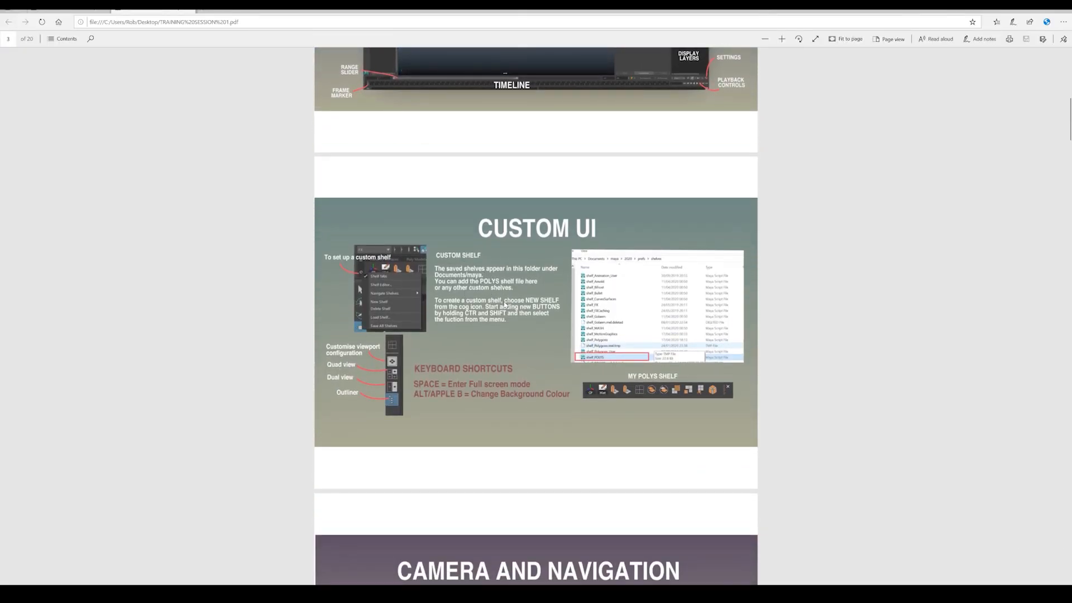
ctrl+scroll(832, 374, up, 3)
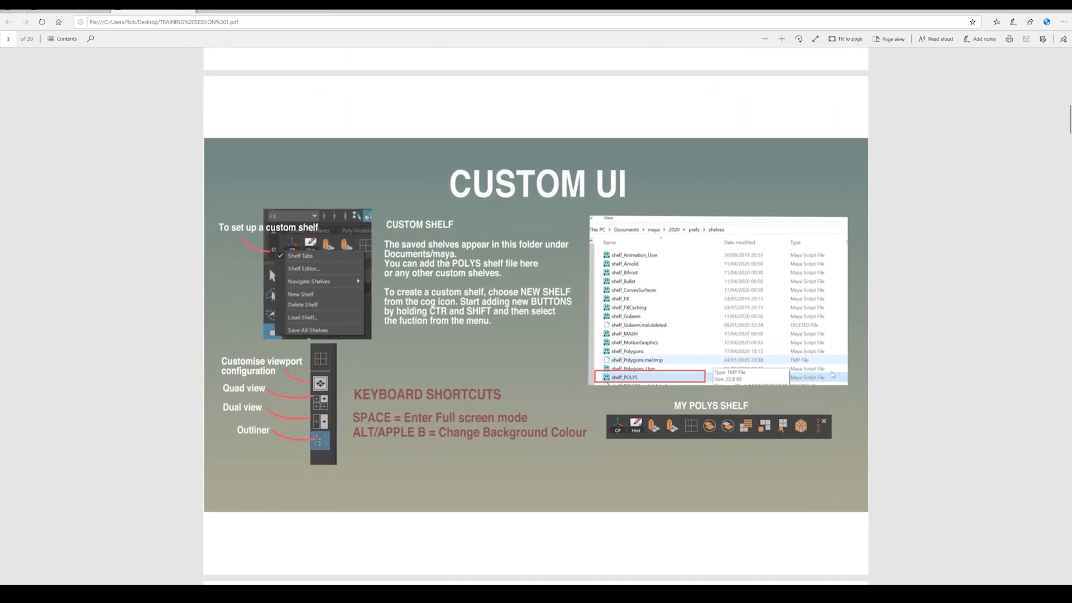
ctrl+scroll(534, 316, up, 1)
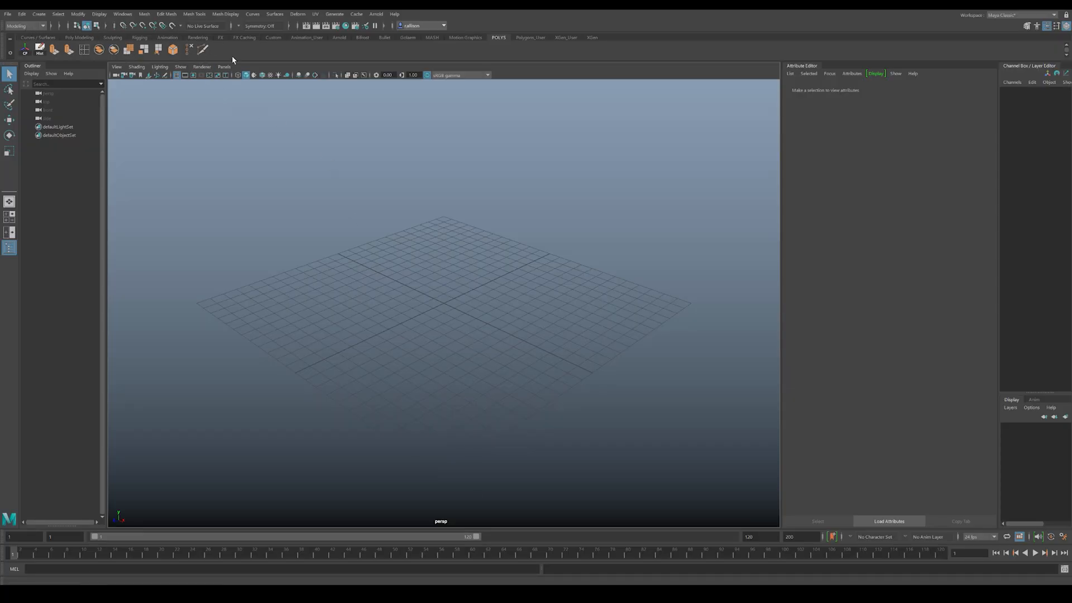
Step: Add a mesh-editing command as a new button on the POLYS custom shelf
click(167, 14)
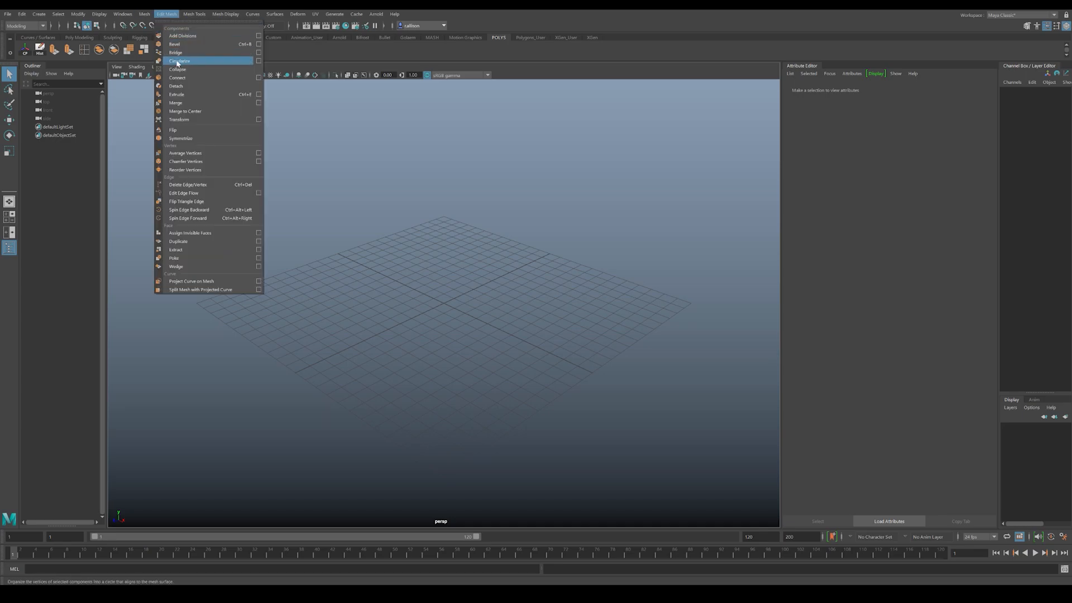
key(Escape)
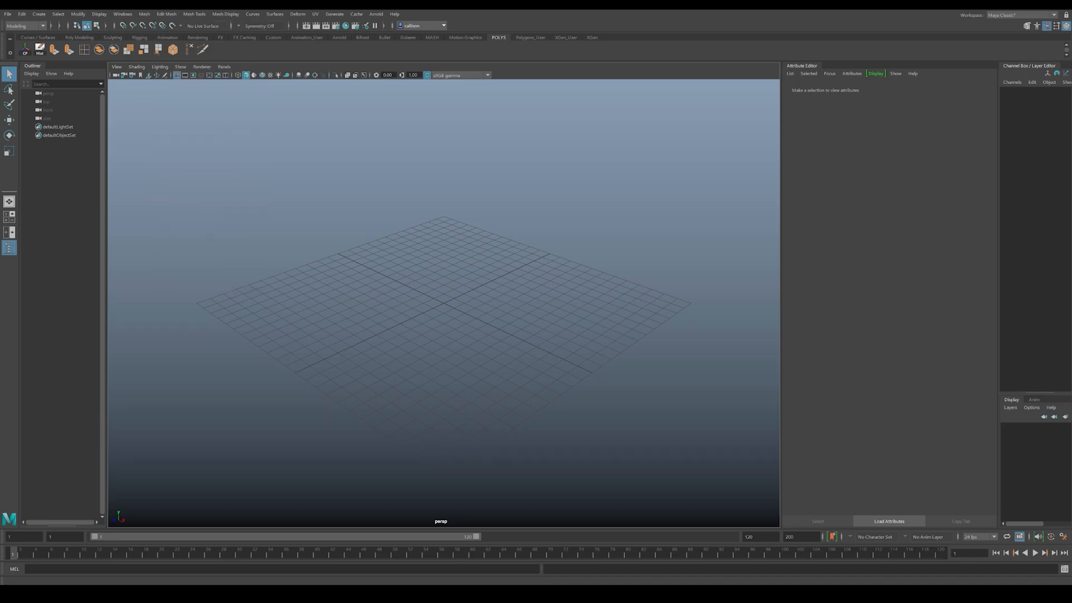
click(194, 14)
mouse_move(166, 14)
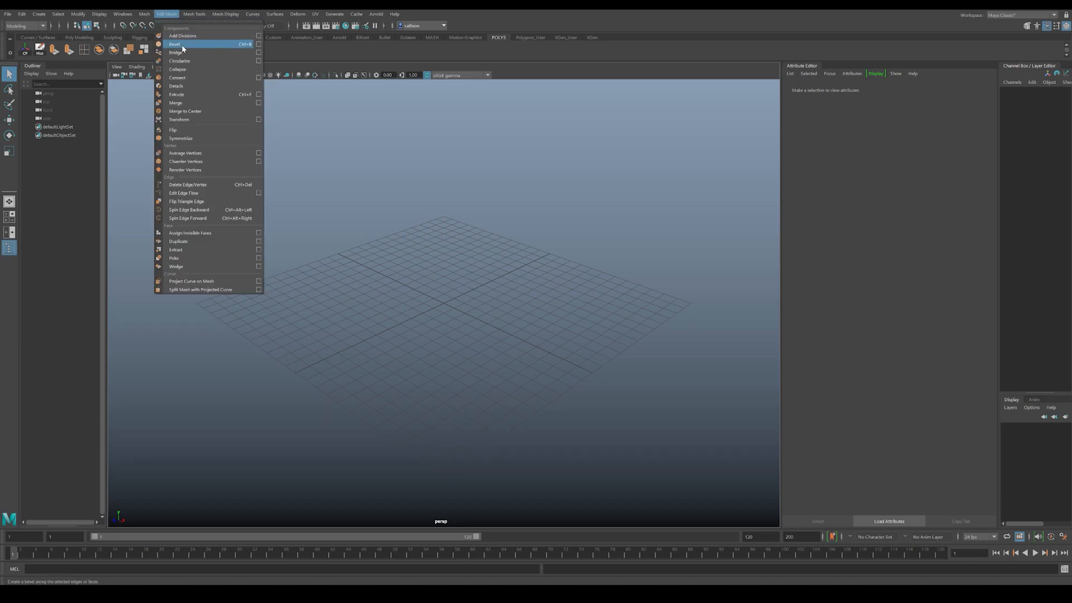
click(268, 109)
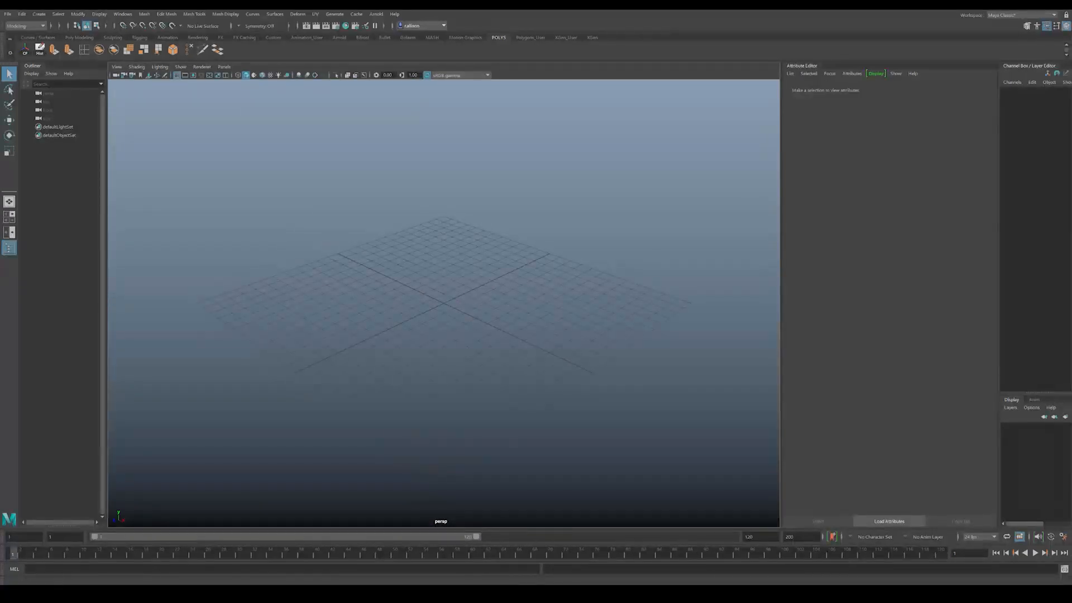
Step: Review the shelf folder instructions in the training PDF once more, and return to the empty Maya scene
click(258, 591)
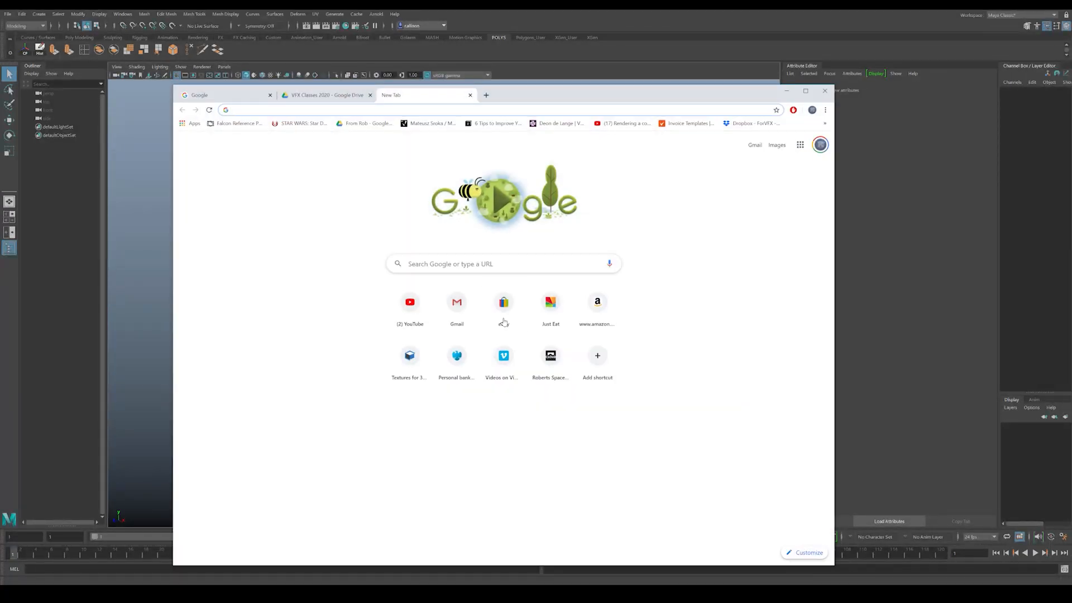
mouse_move(572, 594)
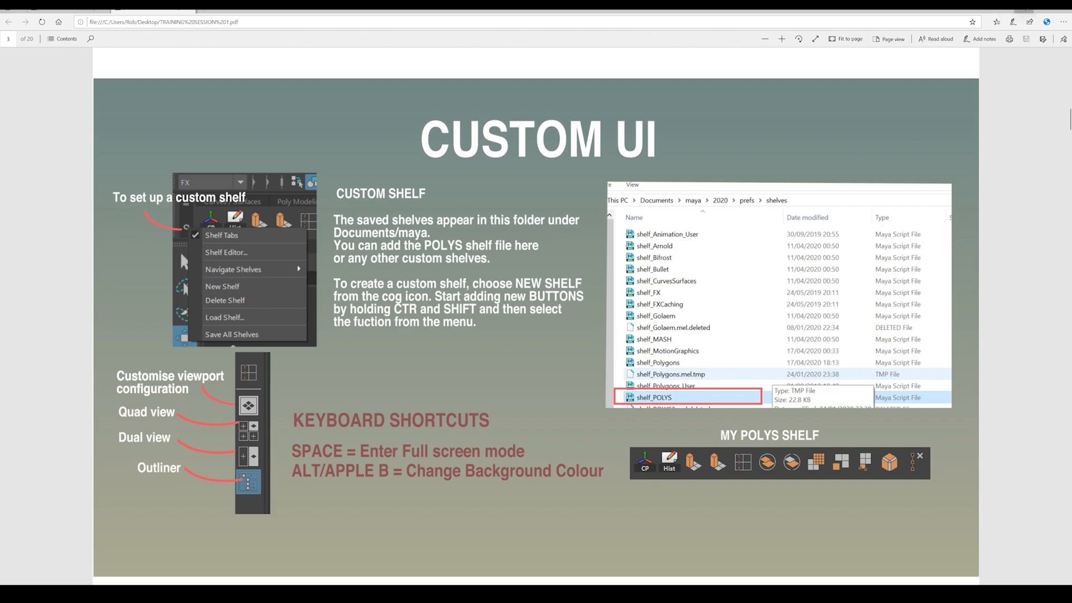
click(1026, 10)
click(785, 94)
click(785, 94)
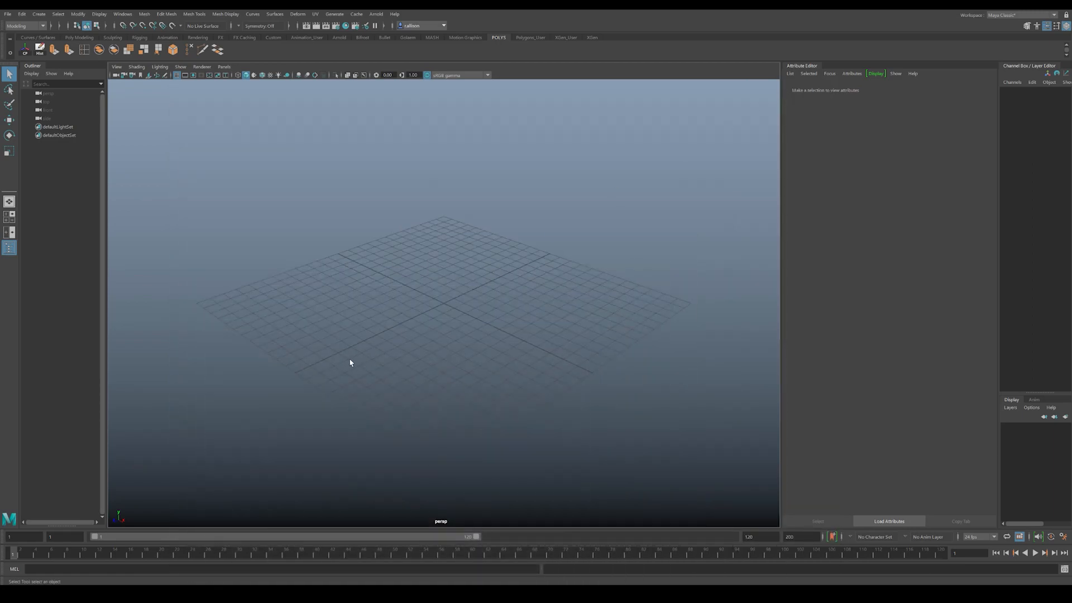
Step: Create a polygon cylinder at the centre of the grid and frame it in the perspective view
alt+drag(471, 316, 393, 330)
click(39, 16)
mouse_move(83, 44)
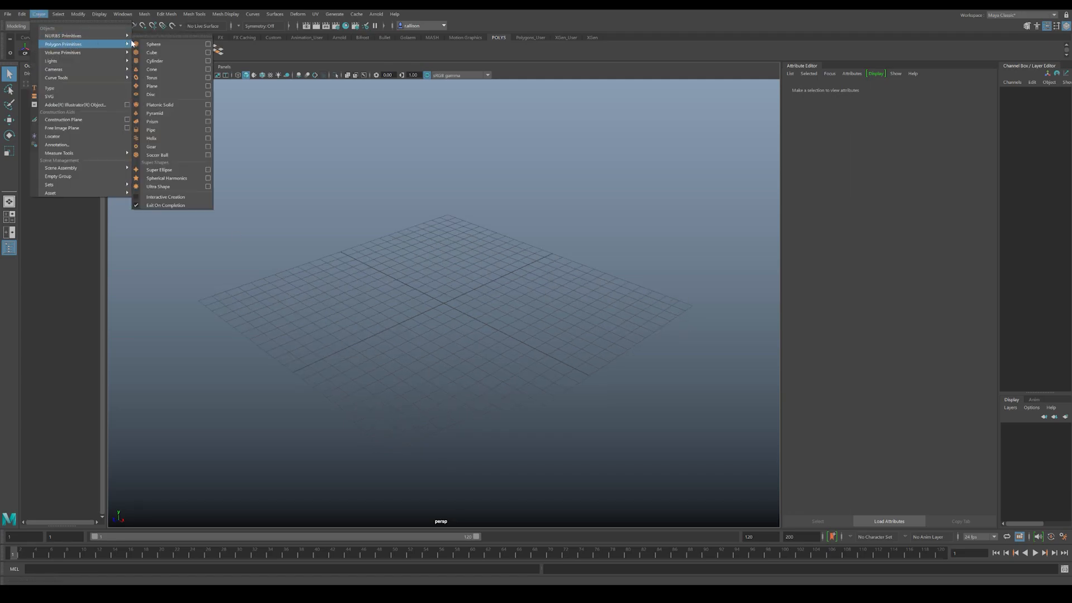
click(459, 328)
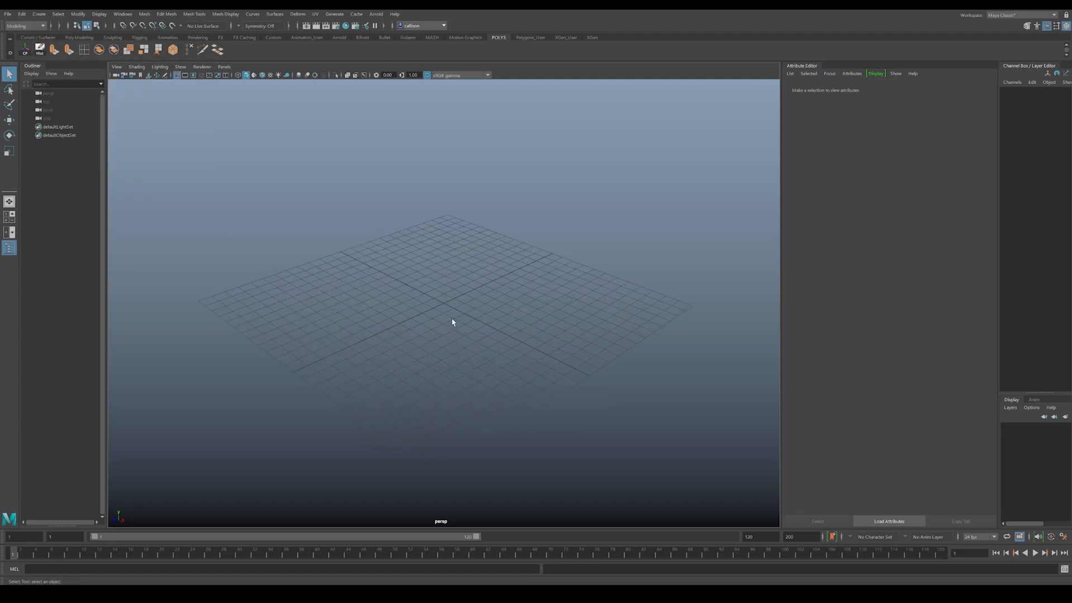
shift+right_drag(446, 315, 400, 322)
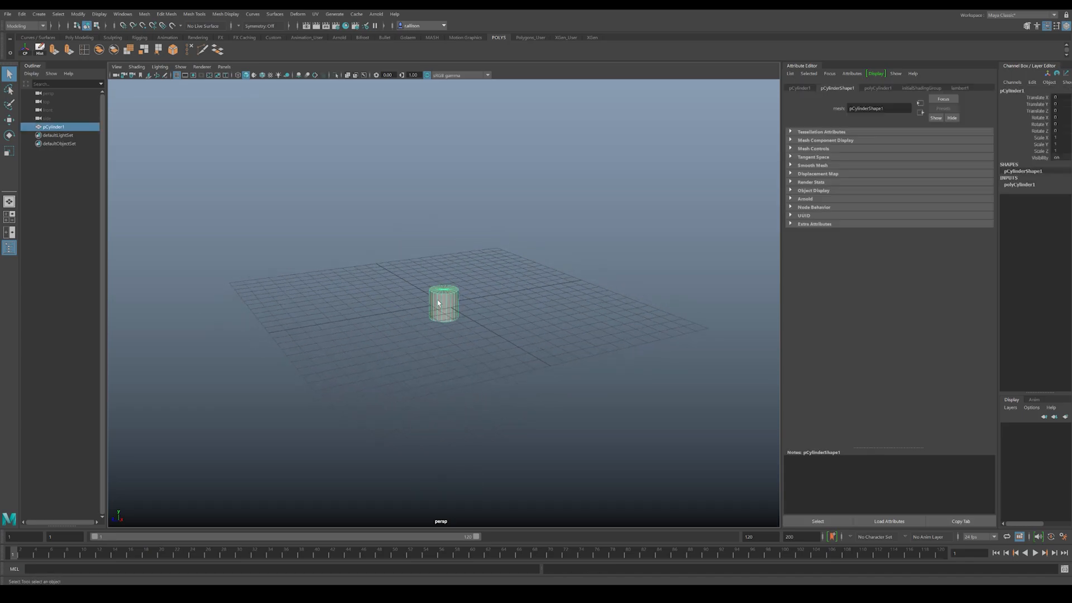
key(f)
scroll(391, 294, down, 6)
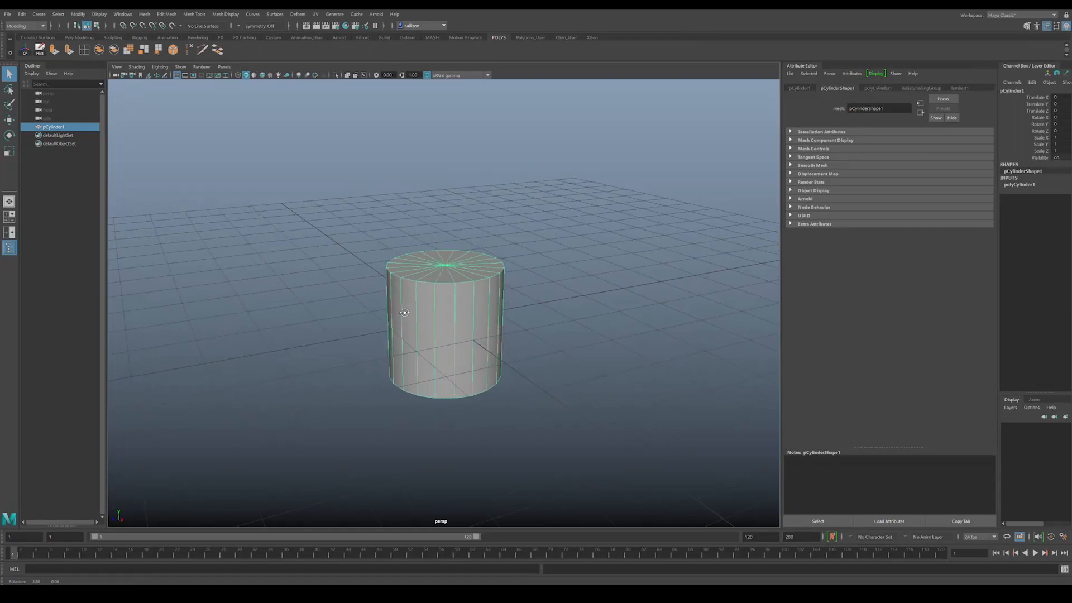
Step: Switch to Chrome, search the web for "vase" in a new tab, and browse the image results
click(259, 593)
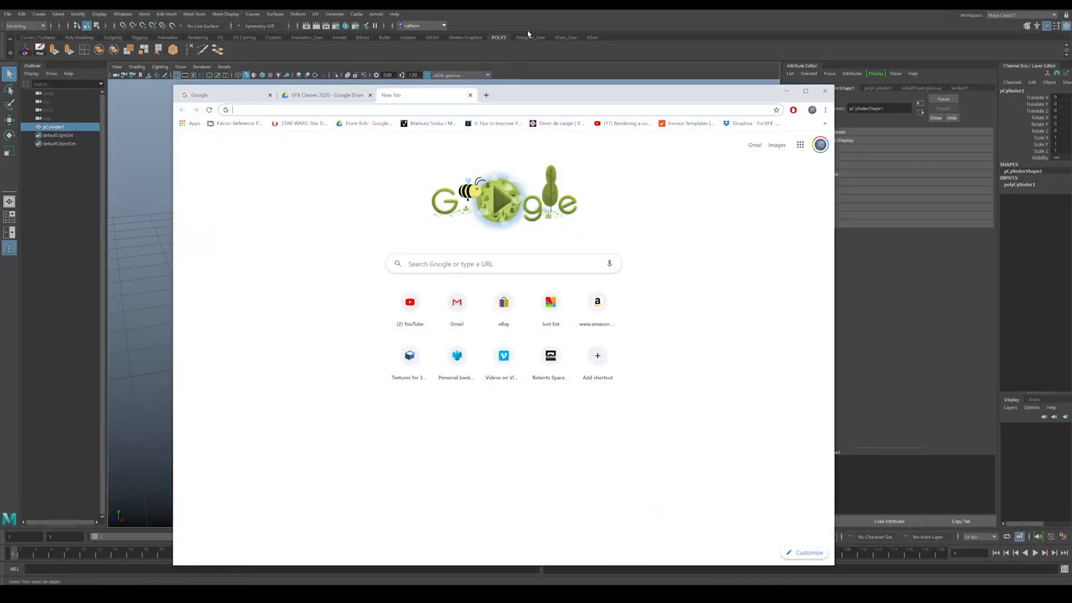
click(486, 95)
text(vase)
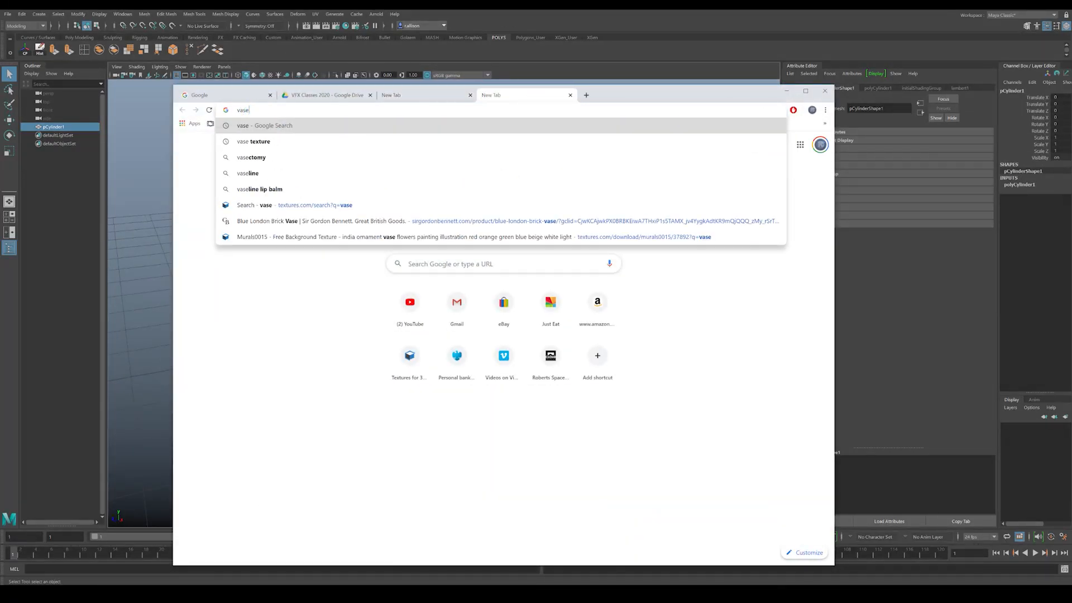
key(Return)
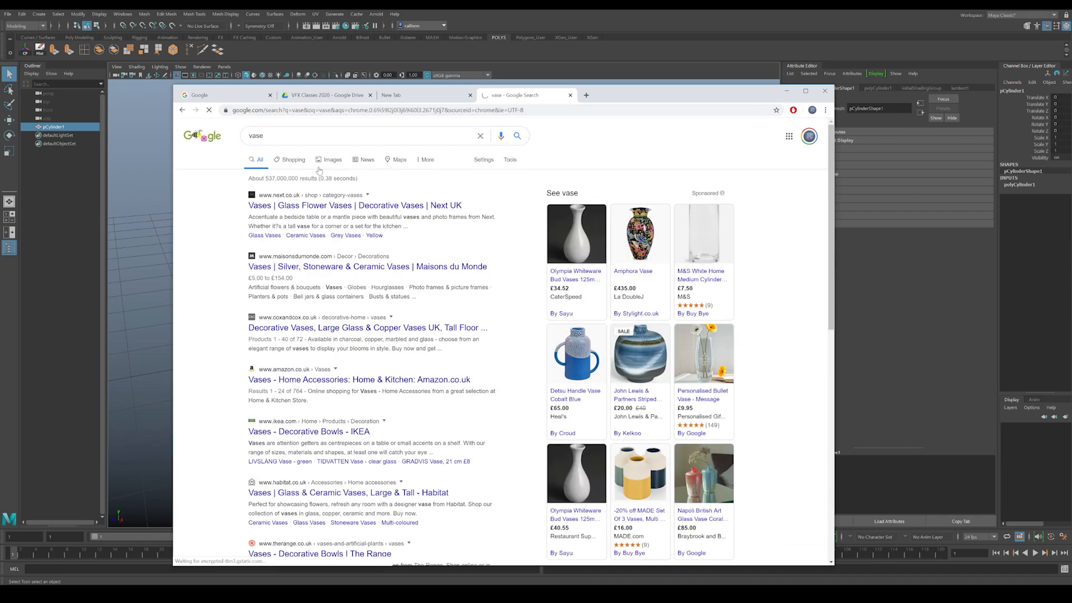
click(333, 160)
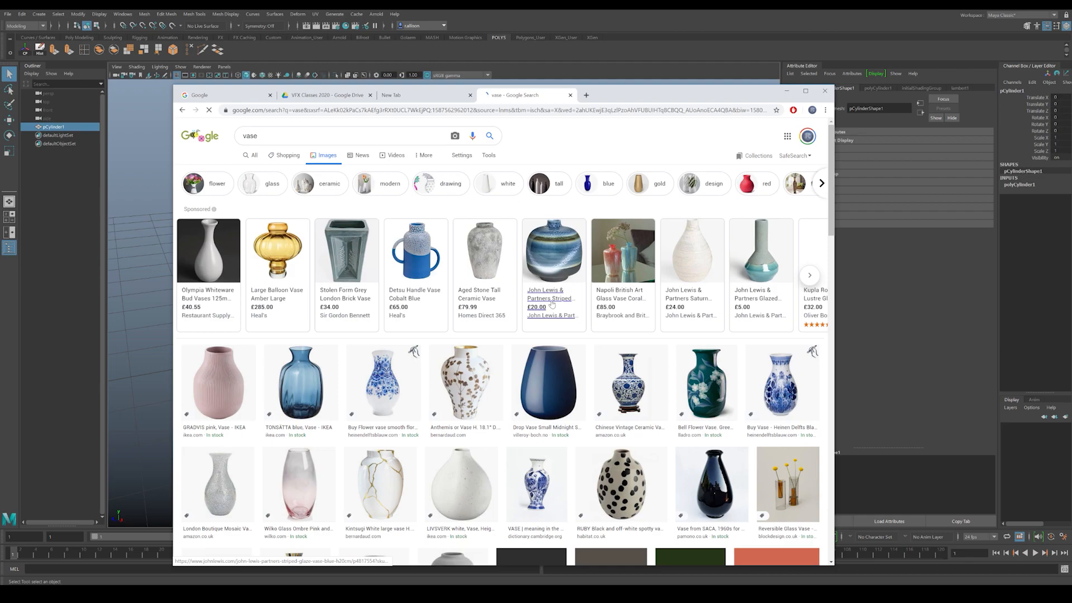
scroll(497, 286, down, 5)
scroll(502, 335, up, 6)
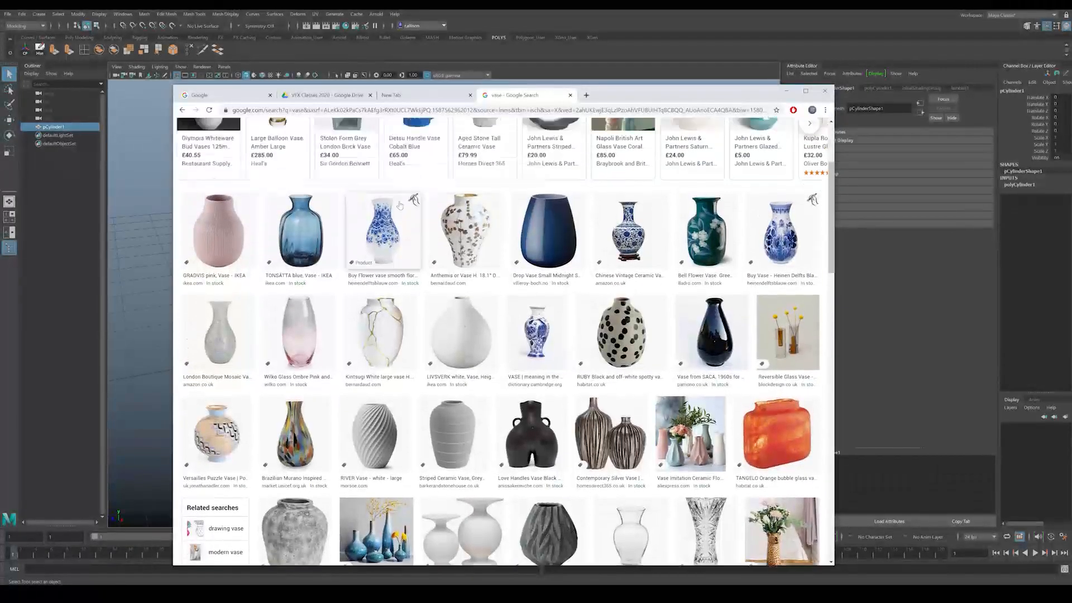
Step: Refine the image search to "ancient vase" and open the Ancient Greek Ceramic Vase Amphora Snakes Handle picture for reference
click(243, 137)
text(ancient vase)
key(Return)
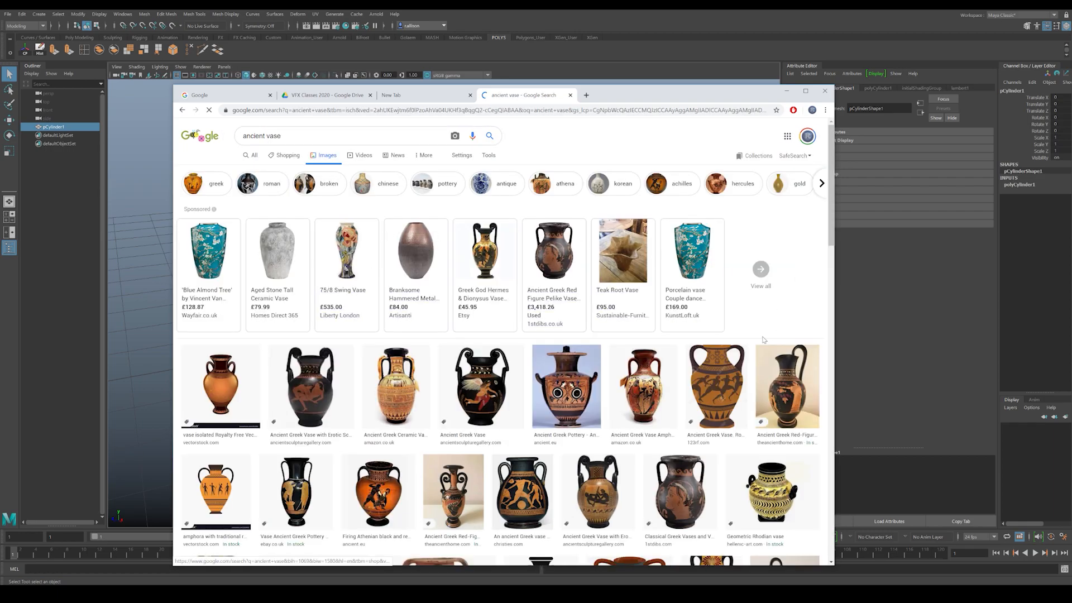
click(395, 383)
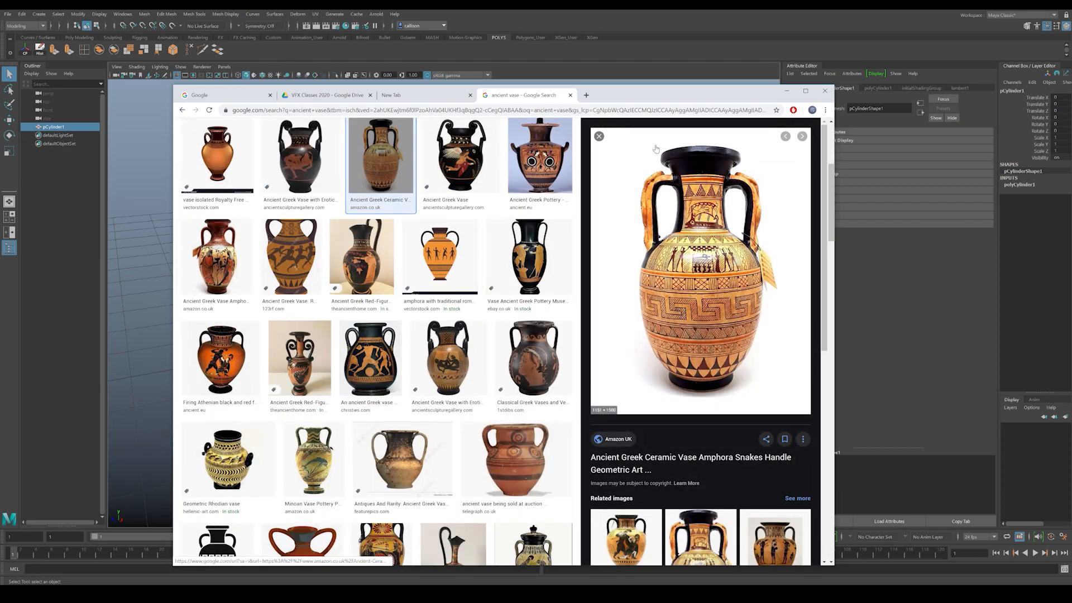
drag(652, 96, 691, 77)
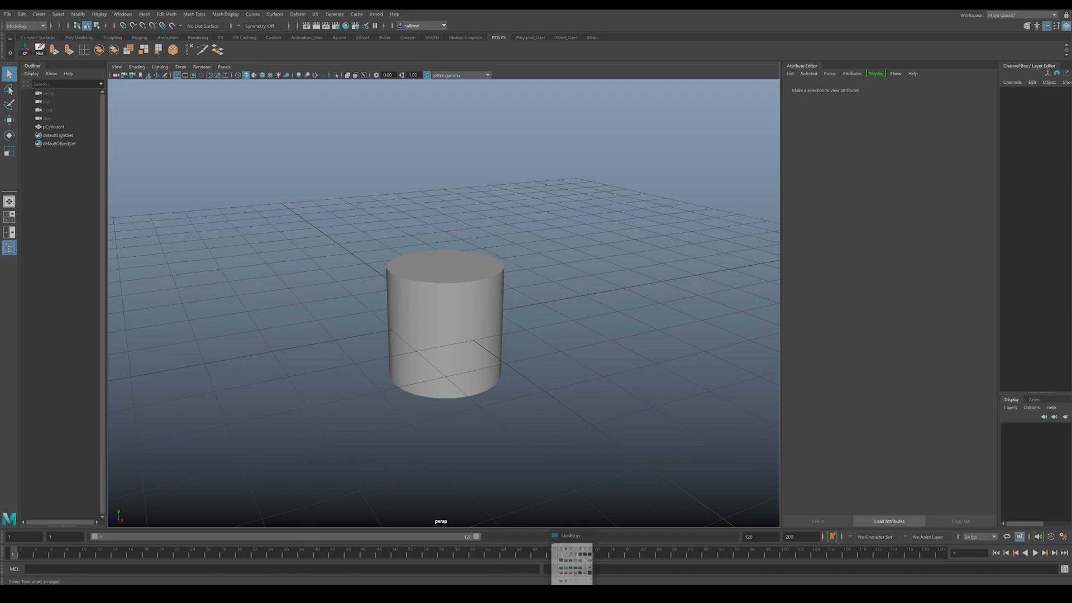
Step: Return to Chrome and search the web for "pureref" in a new tab
click(545, 594)
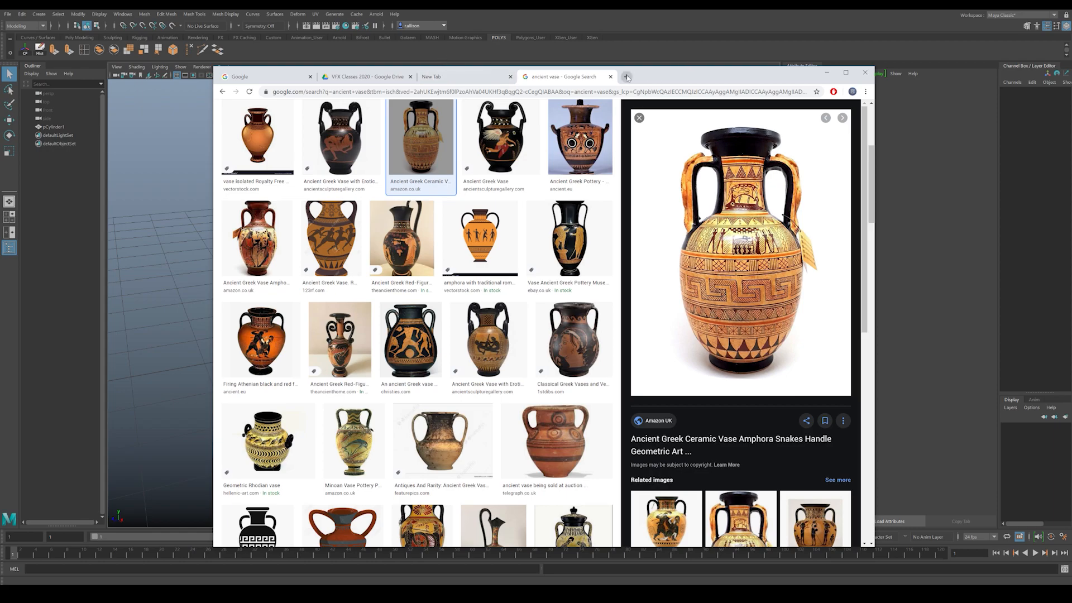
click(627, 77)
text(puref)
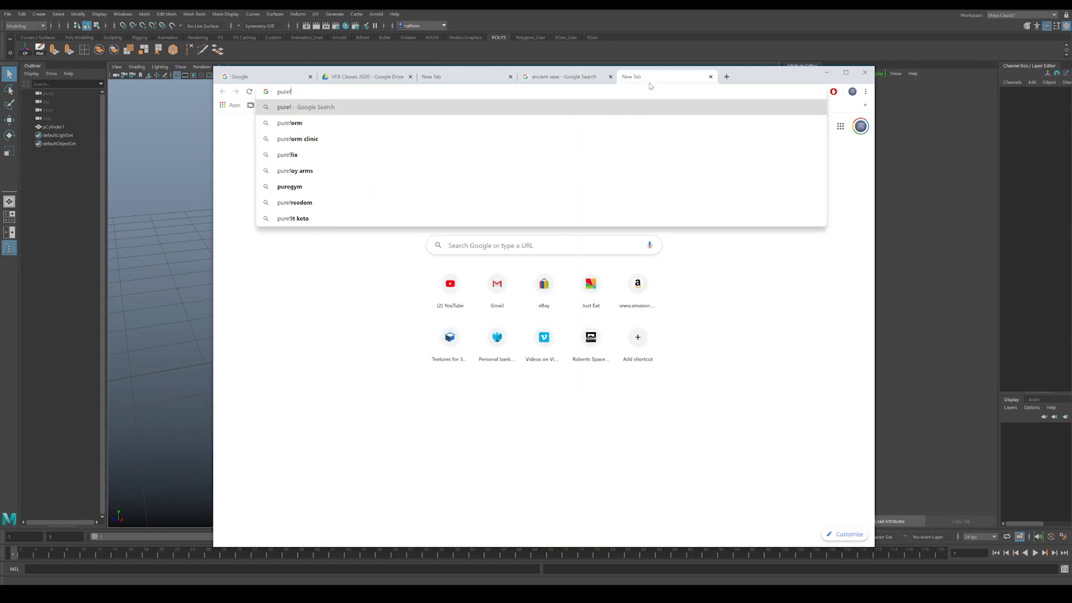
key(BackSpace)
text(re)
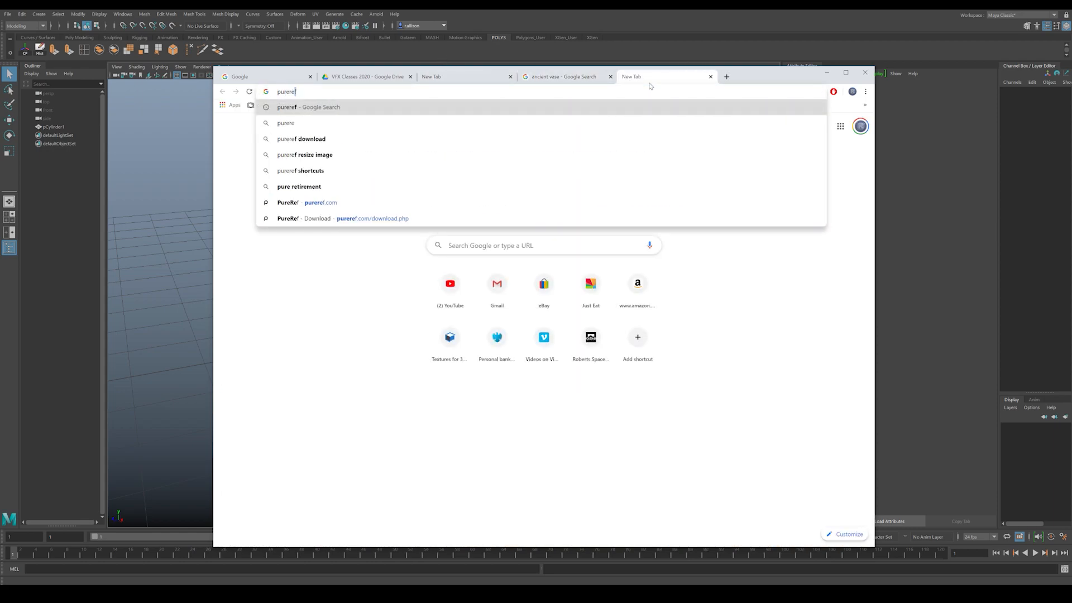
key(Return)
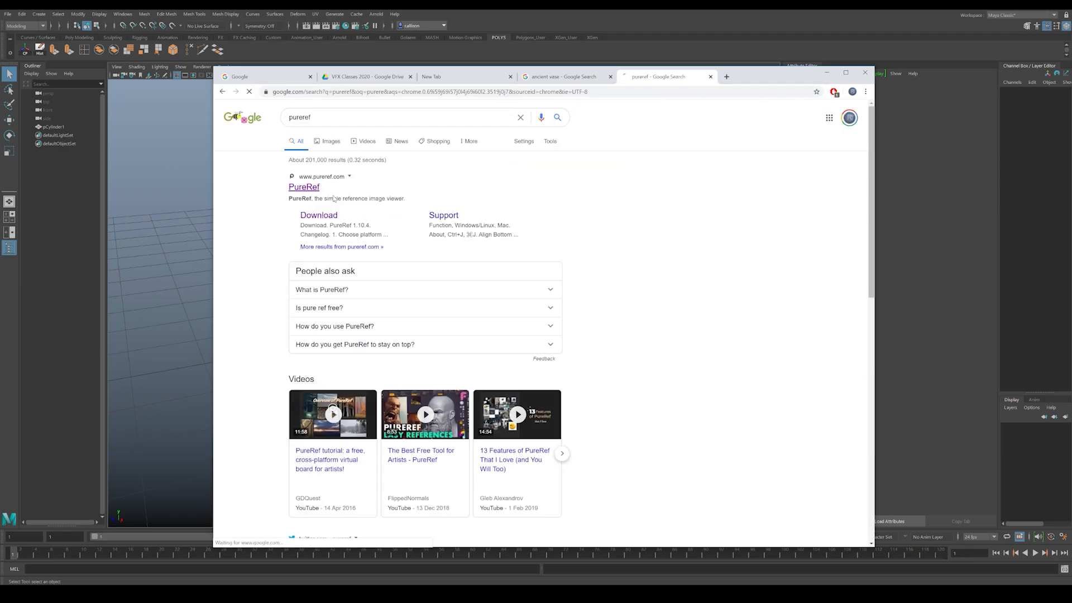
Step: Open the PureRef website, look over the platform choices on its download page, and minimise the browser
click(304, 191)
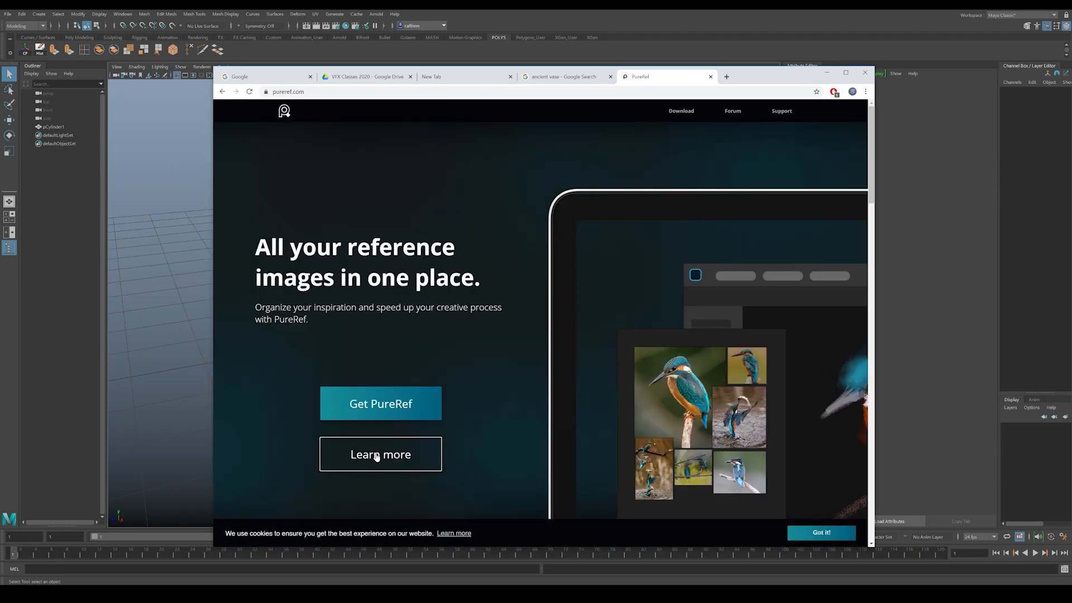
click(376, 403)
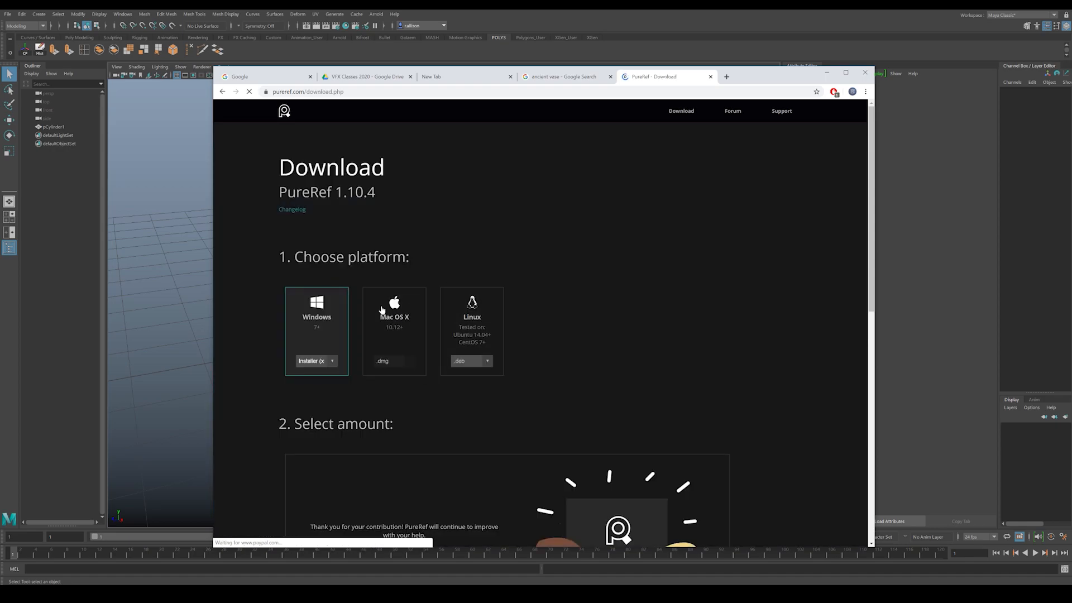
scroll(527, 325, down, 2)
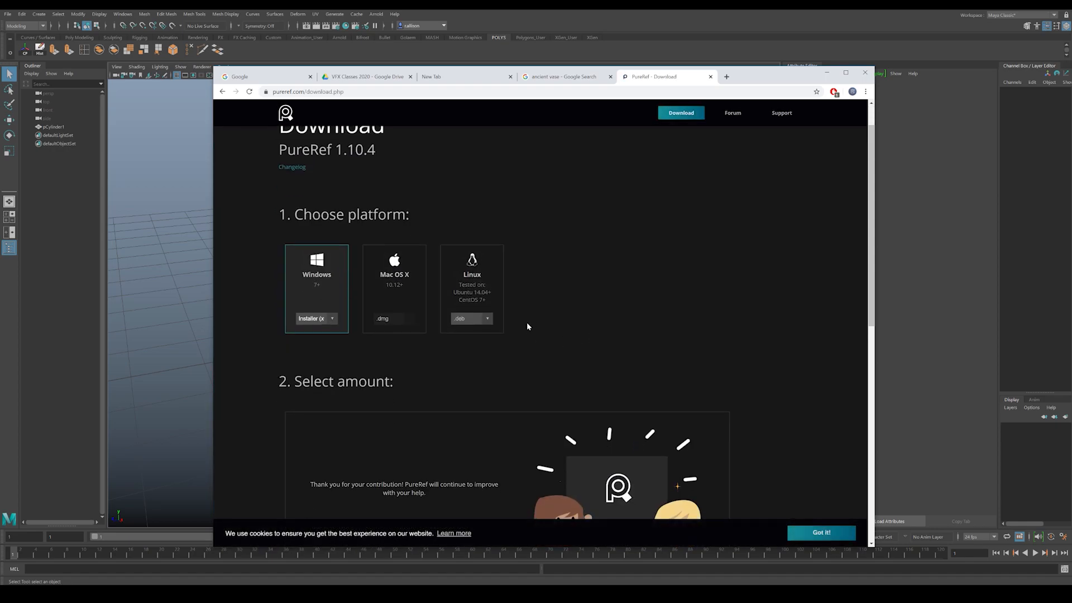
scroll(526, 304, up, 2)
click(828, 73)
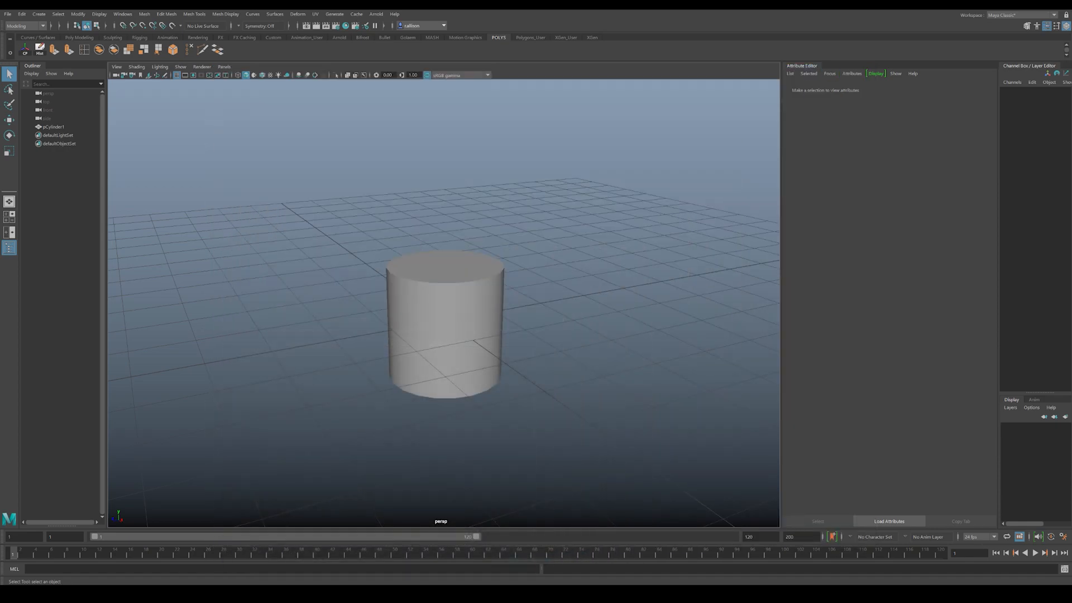
Step: Launch PureRef from the system search and bring up an empty reference canvas
key(super)
text(pu)
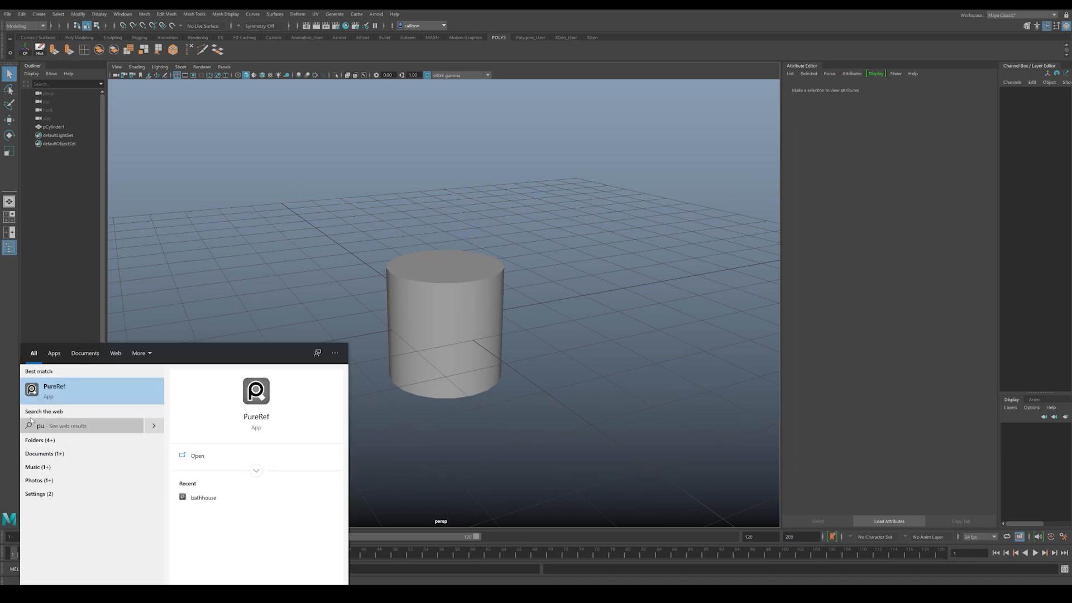
key(Return)
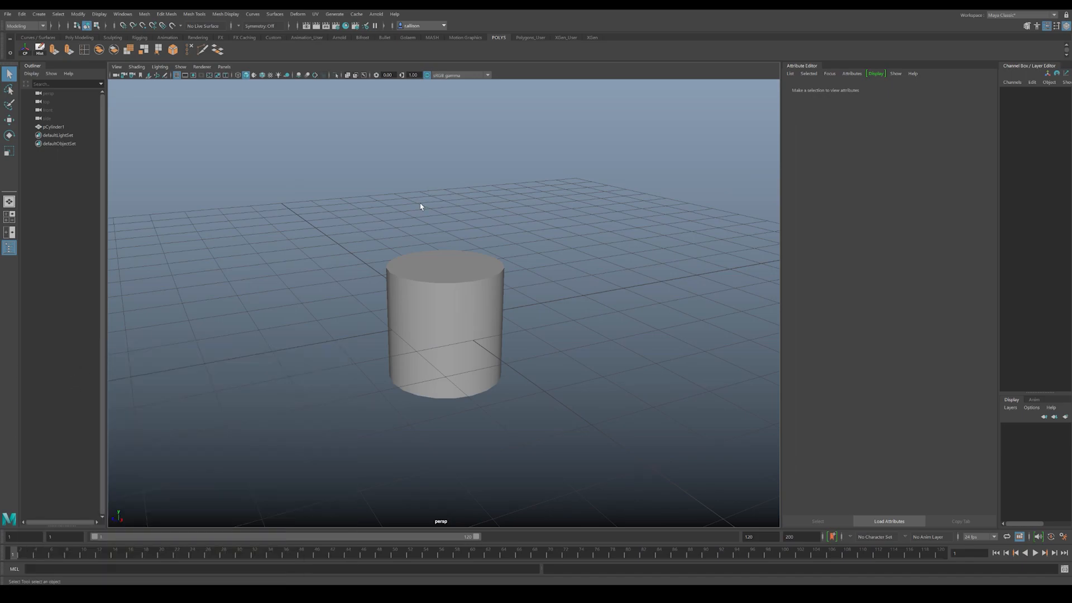
click(662, 186)
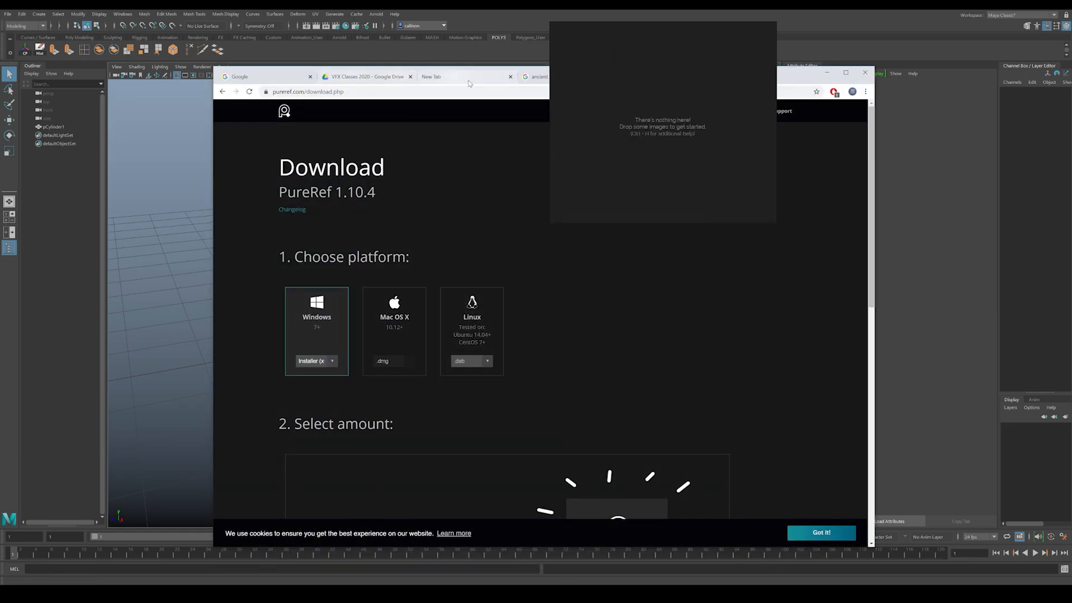
Step: Transfer the ancient vase picture from Chrome into the PureRef canvas and put the browser out of the way
click(538, 81)
drag(797, 73, 465, 90)
drag(407, 287, 626, 140)
click(495, 90)
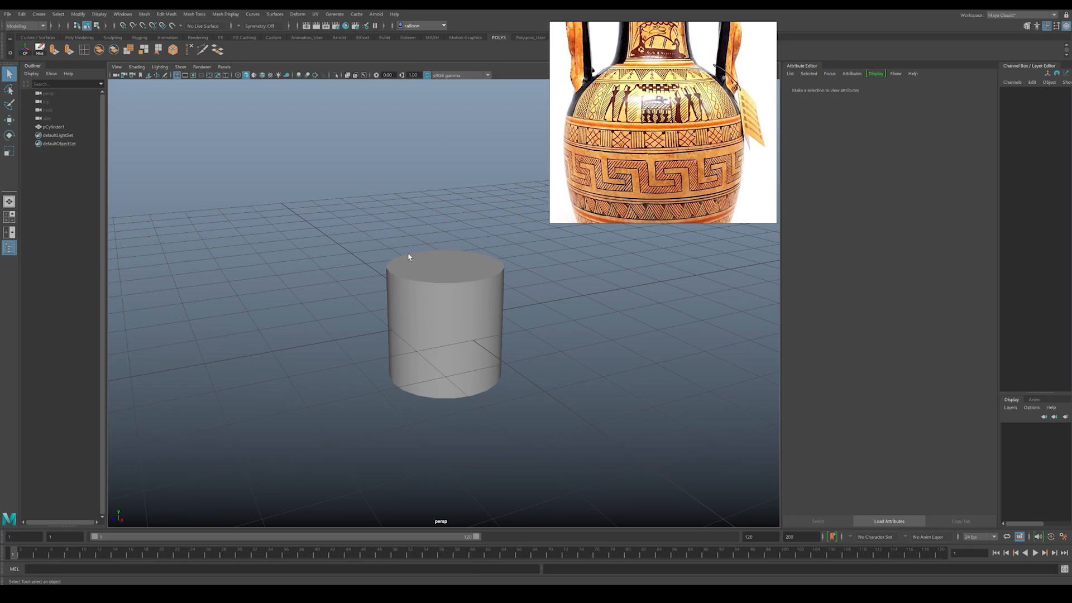
Step: Fit the whole vase picture in PureRef and place its window beside the Maya model, over the Attribute Editor
alt+drag(394, 254, 760, 213)
scroll(767, 207, down, 3)
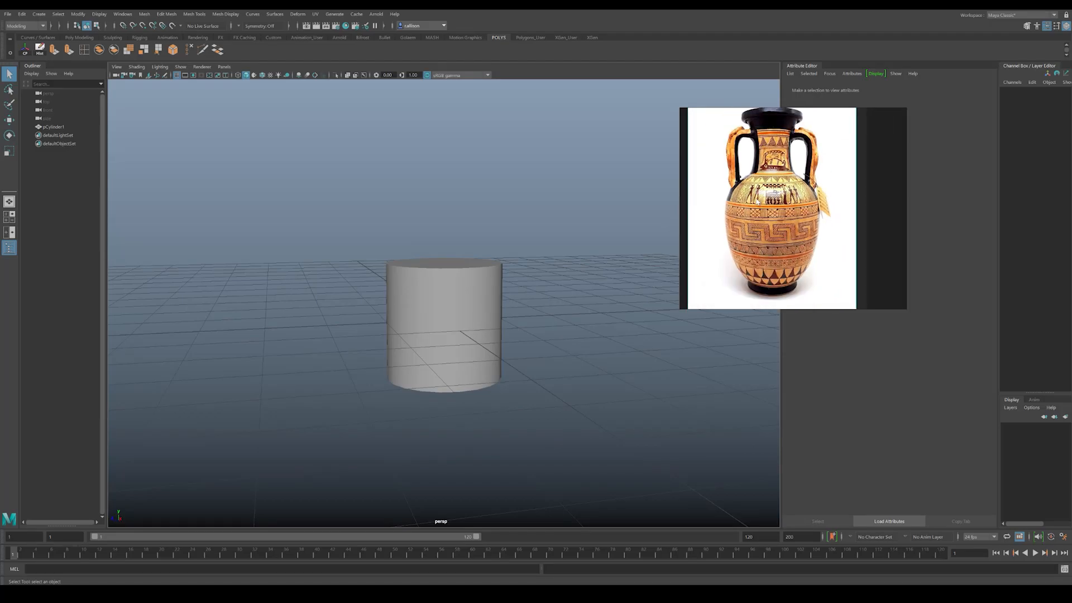
drag(772, 194, 842, 204)
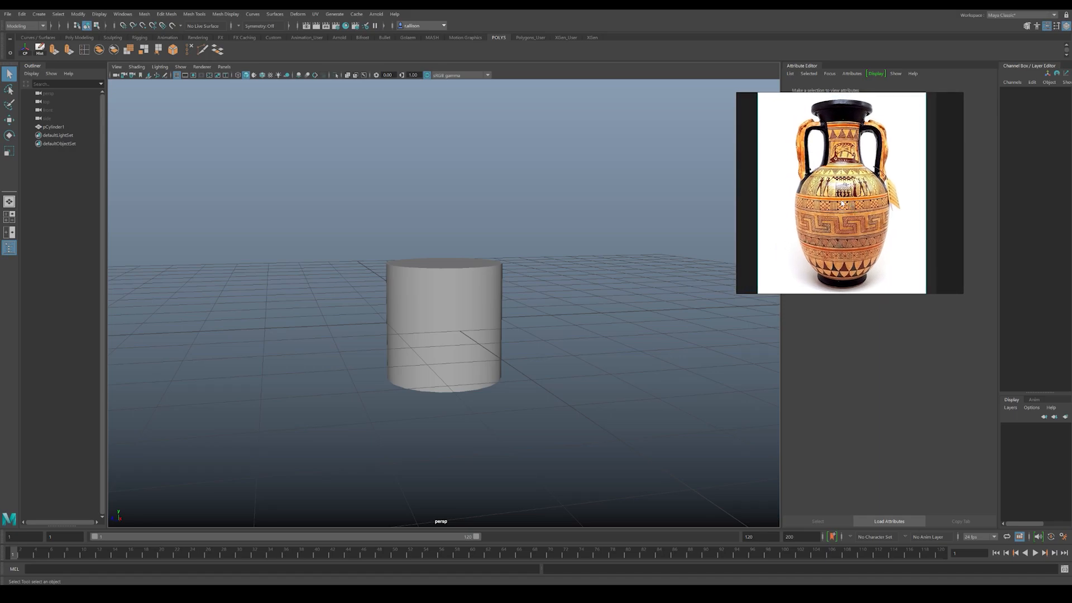
Step: Select the cylinder in Maya and set its Subdivisions Axis to 10
alt+drag(536, 266, 413, 296)
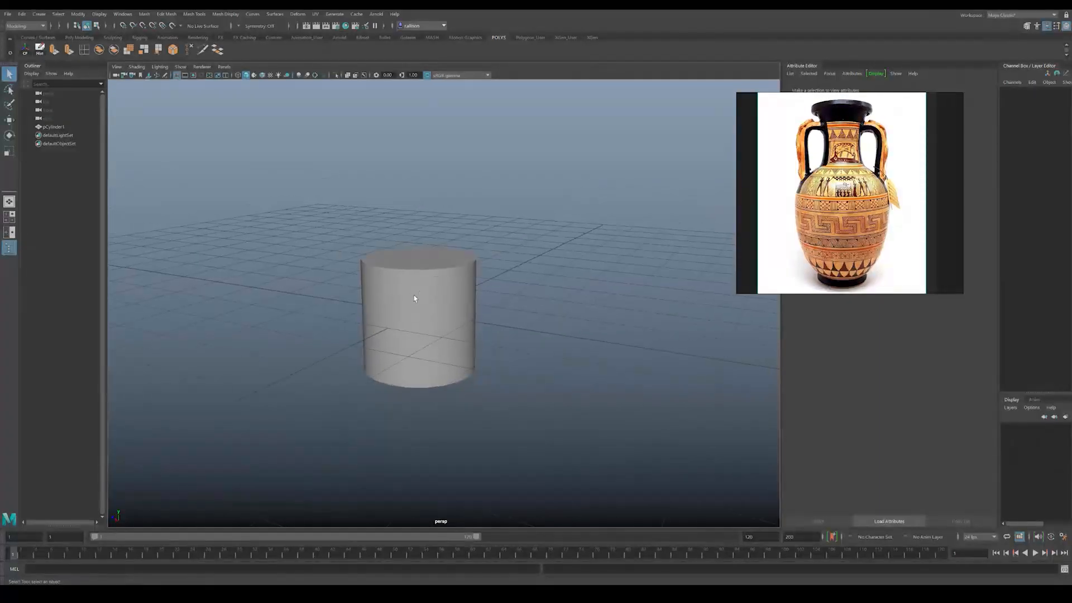
click(400, 313)
click(537, 340)
click(438, 312)
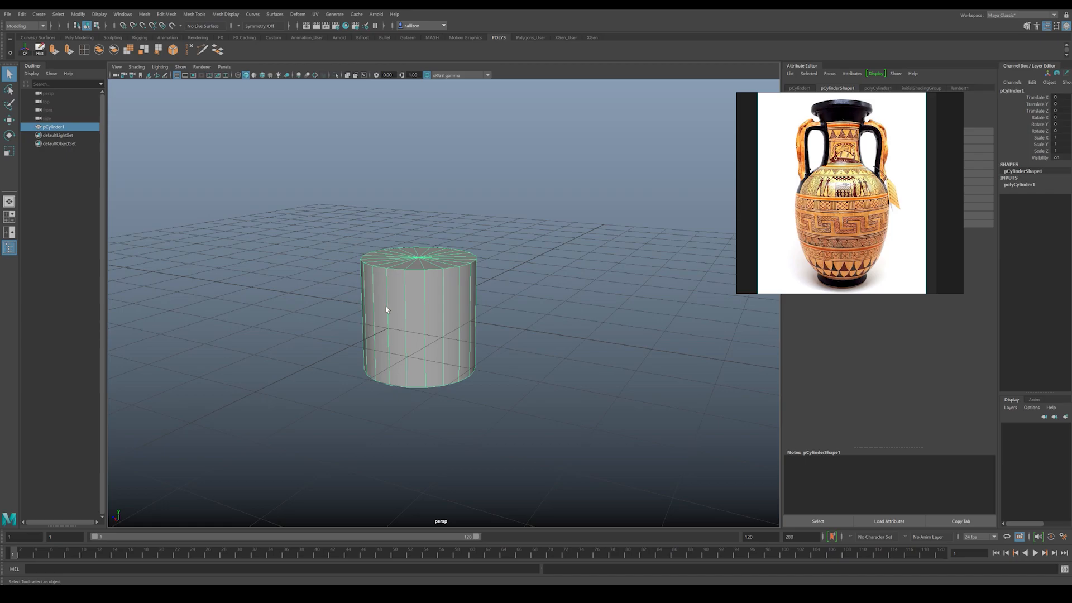
click(1023, 186)
click(1057, 204)
text(10)
key(Return)
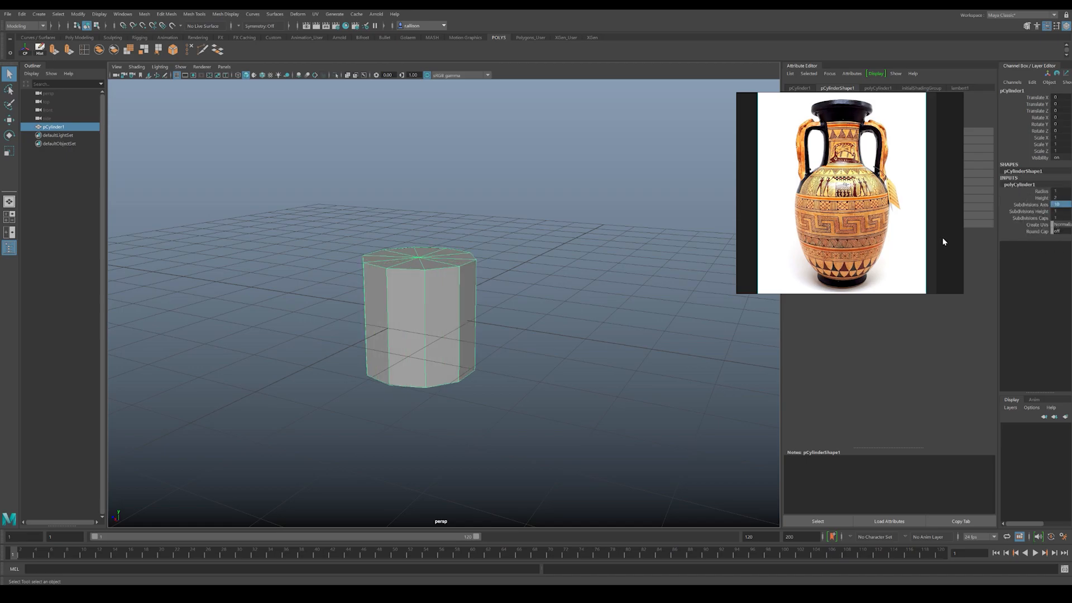
Step: Set the cylinder's Subdivisions Caps to 0
alt+drag(467, 289, 458, 290)
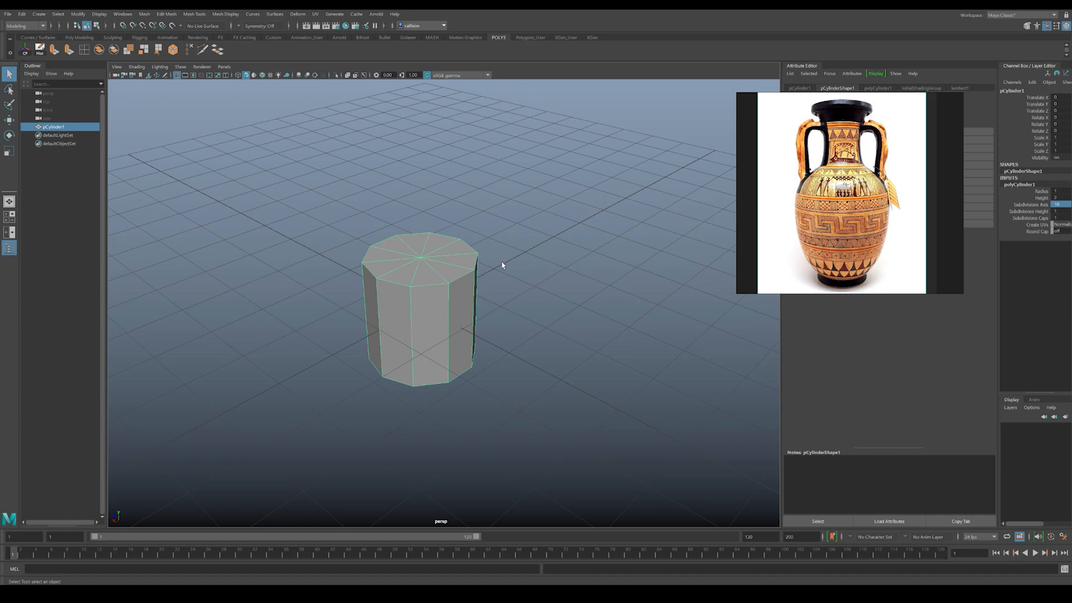
alt+drag(473, 281, 457, 282)
alt+right_drag(457, 282, 484, 293)
mouse_move(484, 292)
alt+mouse_down()
mouse_move(498, 316)
mouse_move(479, 301)
alt+mouse_up()
alt+middle_drag(478, 302, 488, 304)
alt+right_drag(488, 304, 514, 313)
alt+drag(515, 313, 512, 310)
alt+middle_drag(513, 310, 499, 308)
alt+right_drag(499, 308, 515, 312)
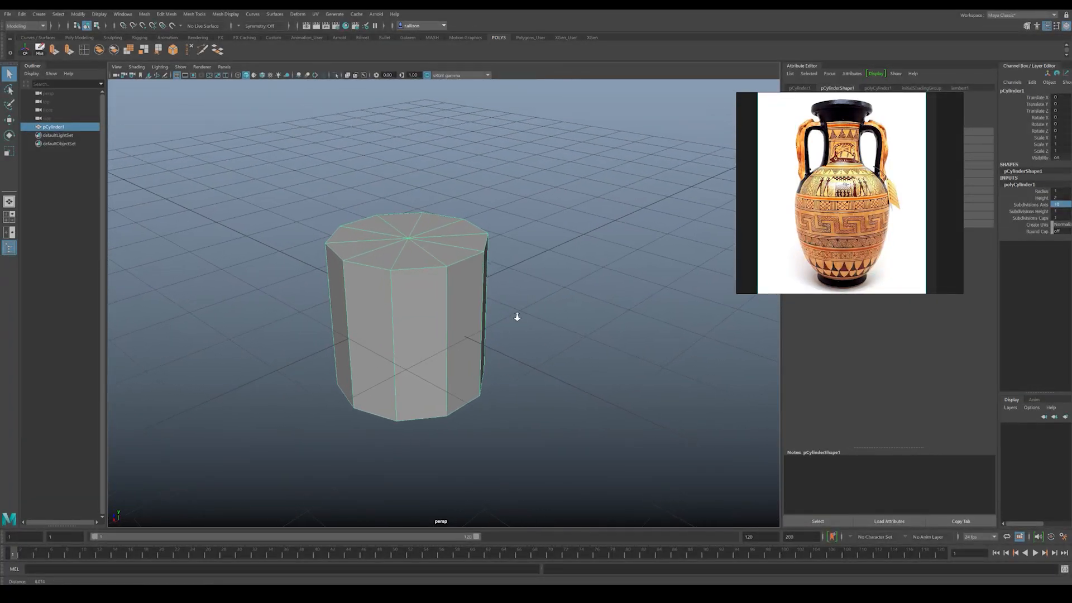
click(1059, 218)
text(0)
key(Return)
Step: Inspect the cylinder's top cap as a single face and return to selecting the whole object
right_drag(422, 239, 422, 263)
click(396, 237)
alt+drag(403, 288, 421, 260)
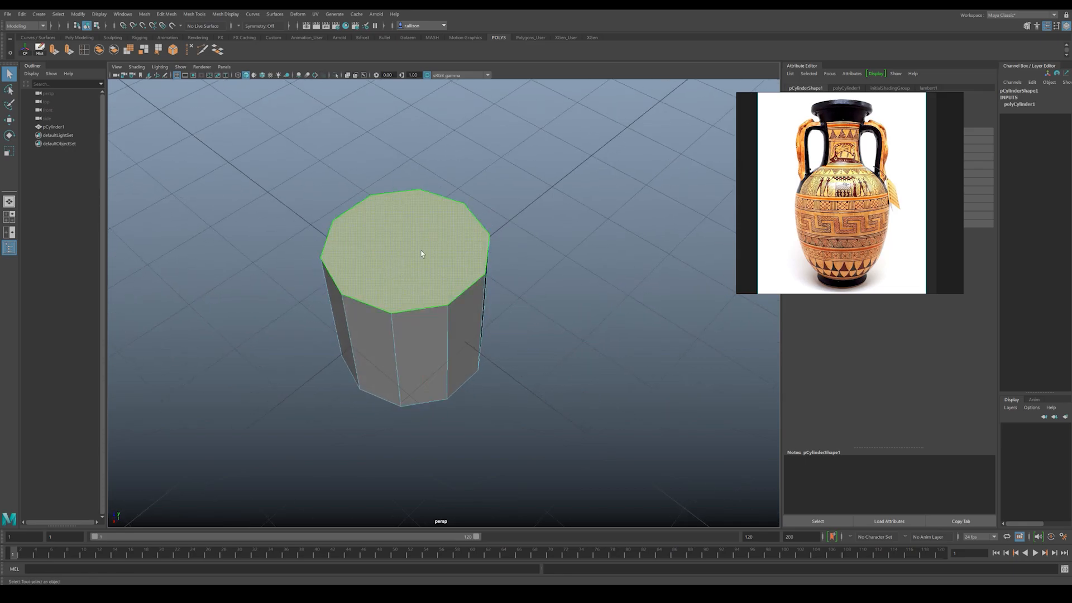
alt+drag(390, 213, 398, 239)
scroll(431, 252, down, 3)
click(569, 279)
right_drag(430, 259, 473, 246)
click(534, 260)
click(469, 274)
mouse_move(469, 276)
alt+mouse_down()
mouse_move(481, 234)
mouse_move(479, 282)
alt+mouse_up()
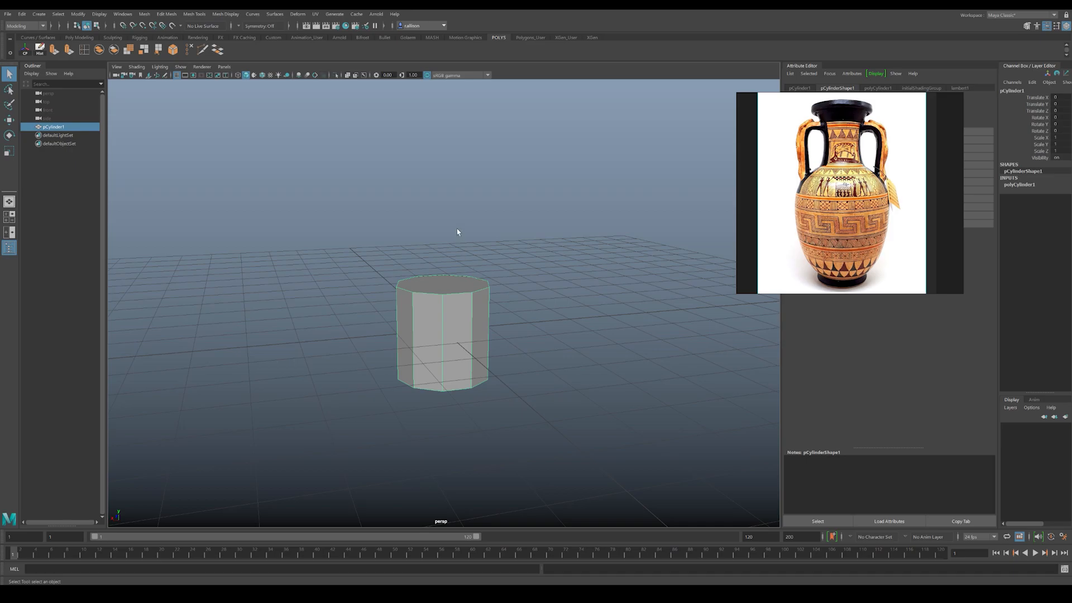
Step: Select the cylinder's bottom face and extrude it slightly downward to start the vase's foot
alt+drag(463, 300, 444, 246)
right_drag(422, 351, 418, 369)
click(439, 381)
alt+drag(439, 381, 439, 374)
key(r)
alt+drag(395, 313, 428, 419)
click(54, 50)
alt+drag(441, 338, 424, 390)
Step: Select the top face and move it up to stretch the cylinder into a tall vase body
click(413, 274)
alt+drag(426, 291, 441, 226)
key(w)
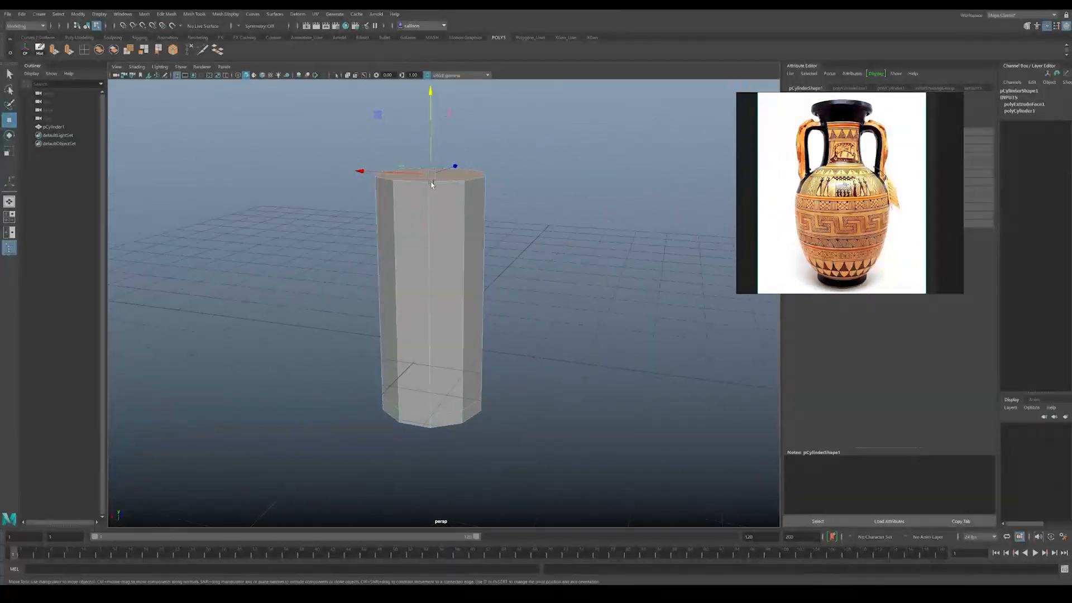
alt+drag(438, 269, 435, 247)
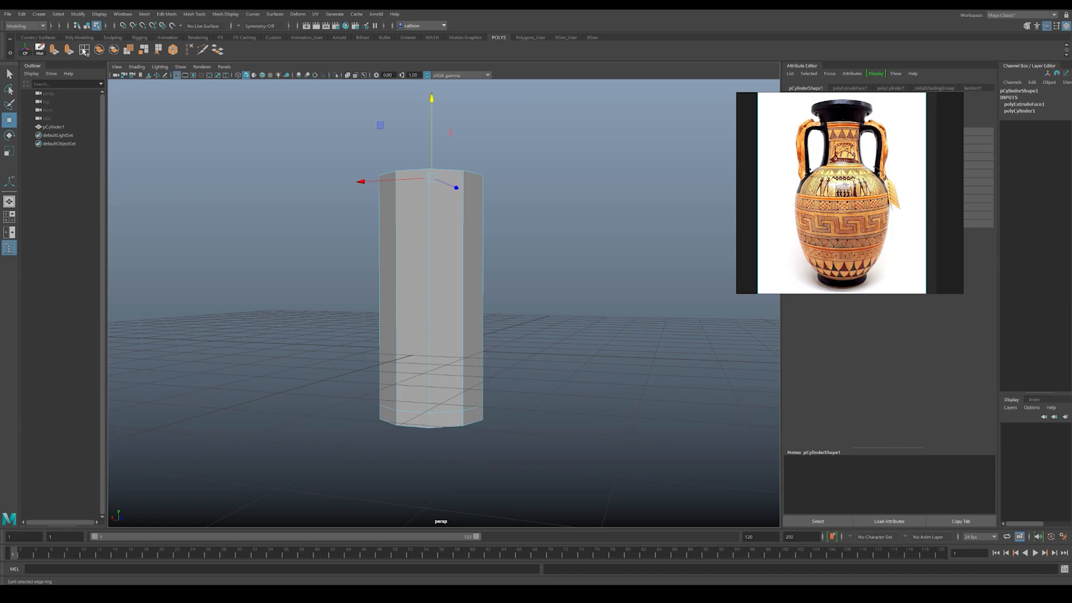
Step: Insert edge loops at the body's middle and a little below the rim, scaling each inward to start the neck
click(83, 51)
drag(430, 240, 419, 267)
key(r)
key(g)
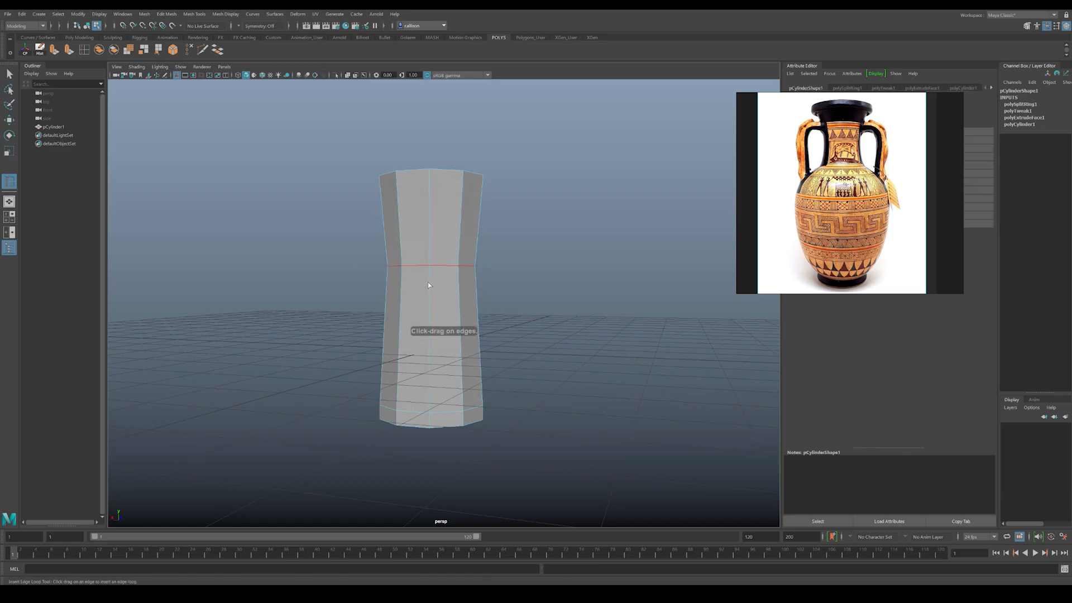
mouse_move(427, 220)
mouse_down()
mouse_move(428, 210)
mouse_move(415, 213)
mouse_up()
key(r)
Step: Insert an edge loop below the middle loop and scale it outward to form the vase's shoulder
key(g)
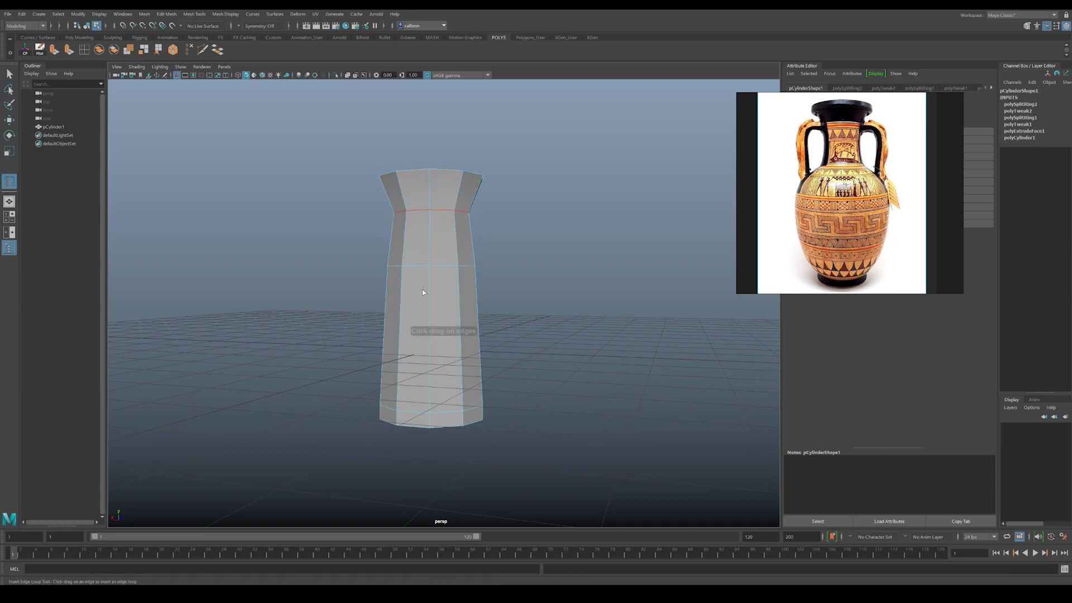
drag(430, 284, 431, 303)
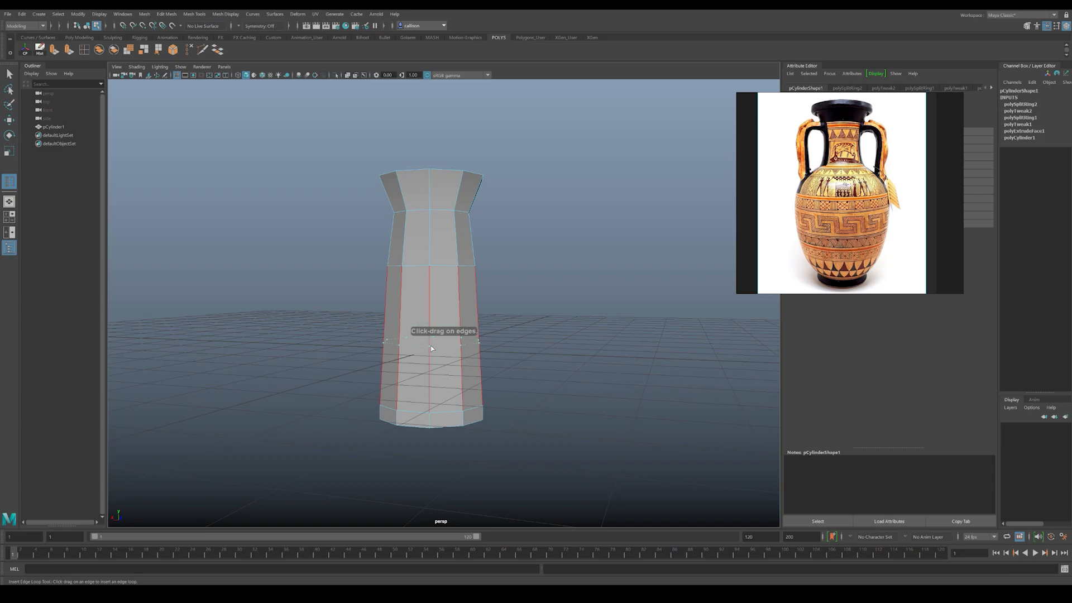
drag(431, 340, 464, 308)
key(r)
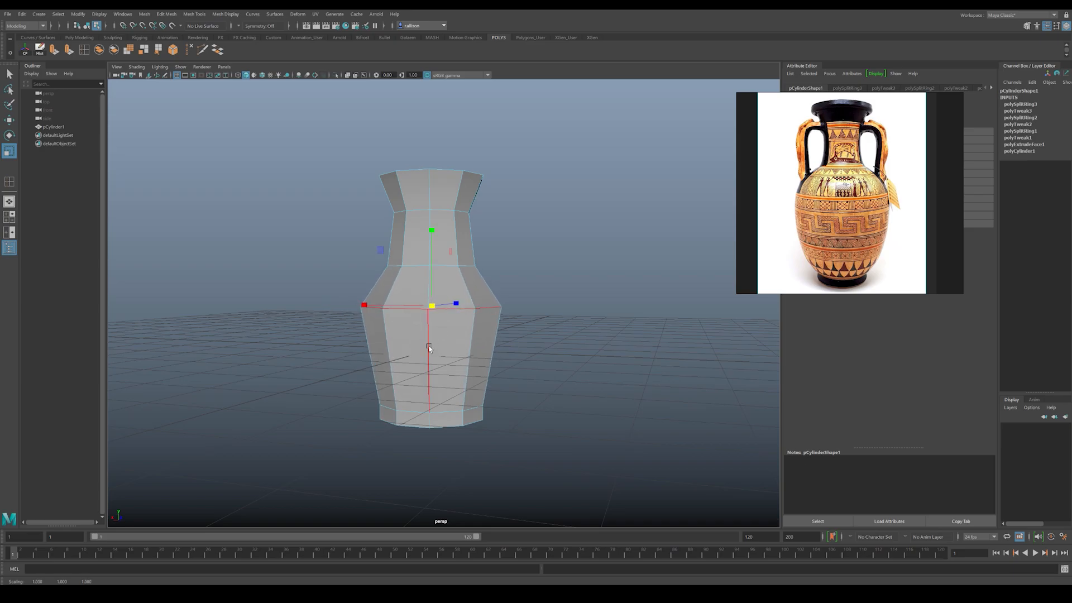
Step: Insert two edge loops between the shoulder and the foot and scale them outward to round the belly
key(y)
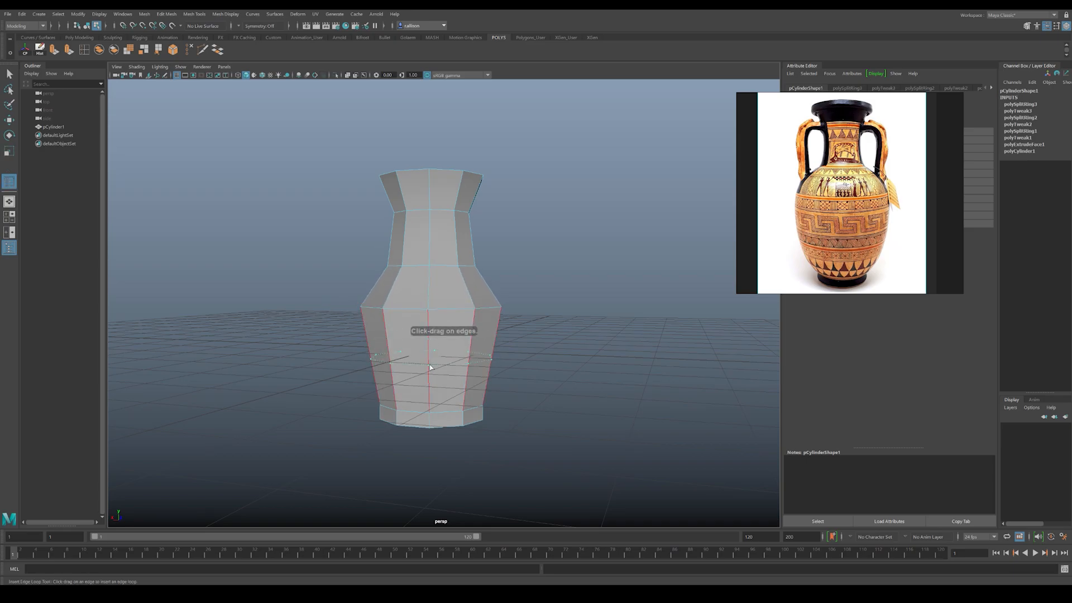
click(431, 366)
key(r)
drag(428, 360, 453, 362)
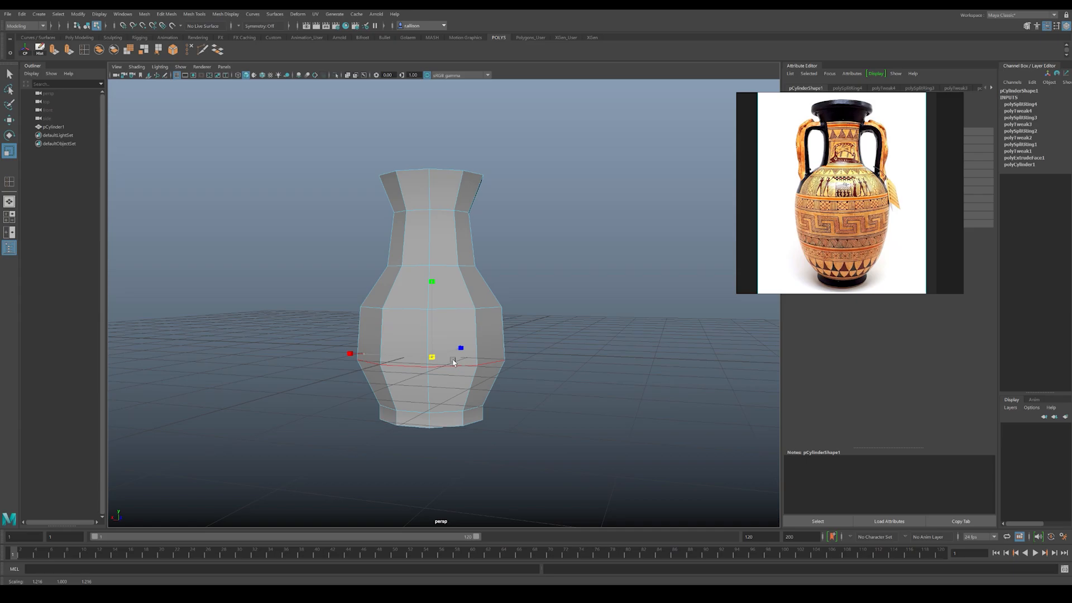
key(y)
click(427, 384)
key(r)
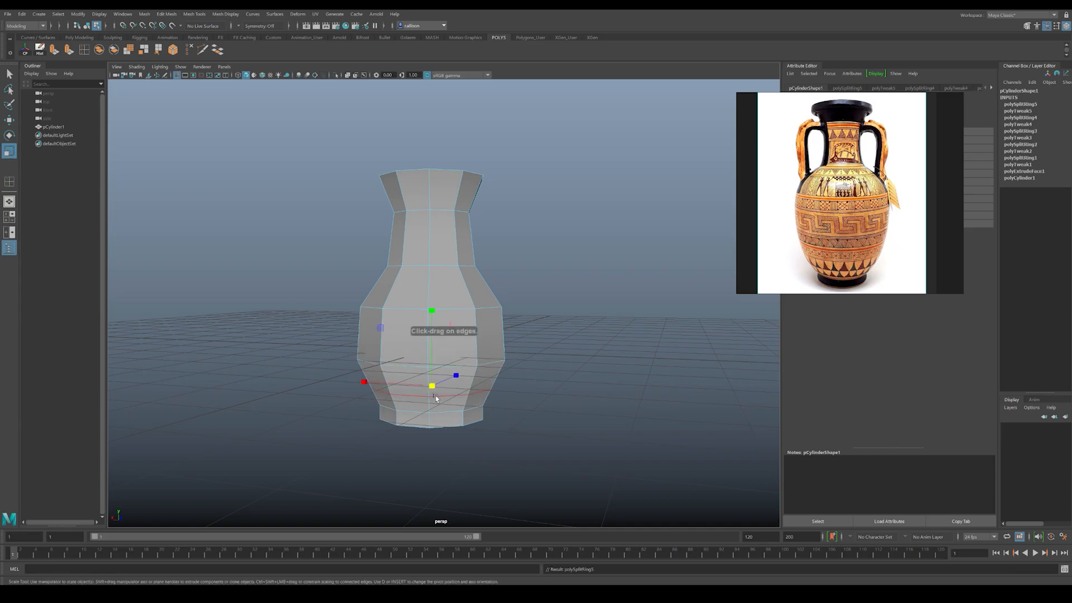
drag(432, 386, 439, 380)
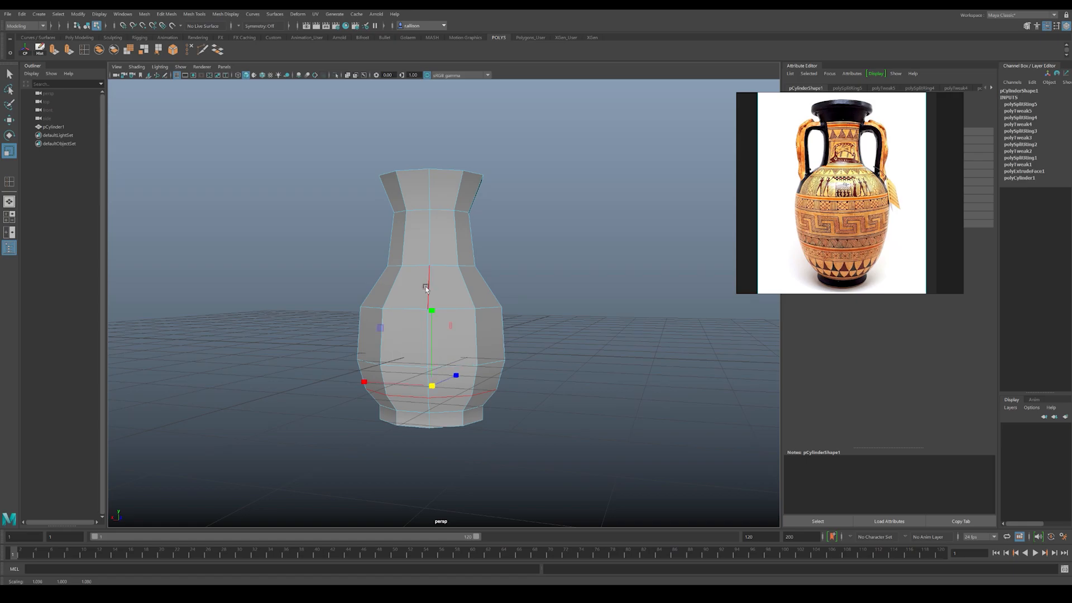
Step: Insert an edge loop in the middle of the neck and scale it inward
key(y)
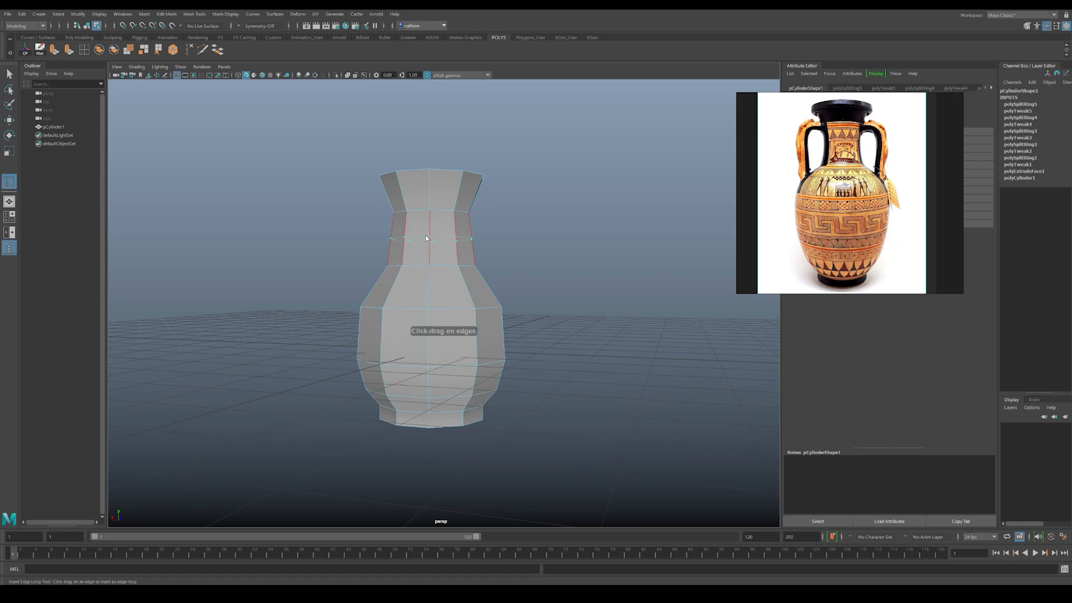
click(427, 238)
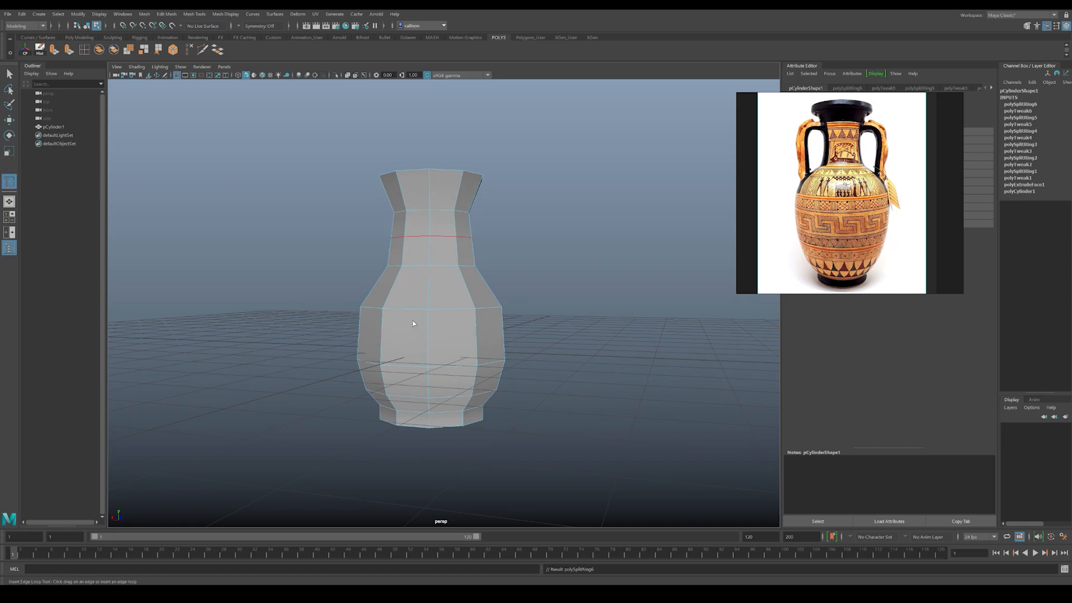
key(r)
drag(432, 239, 419, 238)
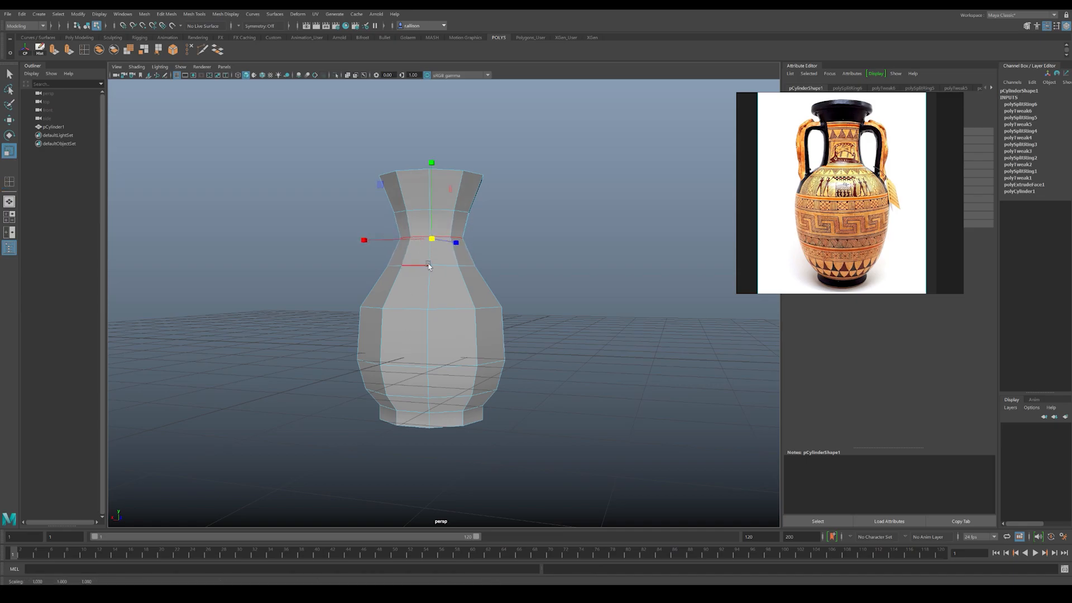
Step: Lower the mid-neck edge loop slightly and scale the loop above it inward to even out the neck
key(w)
double_click(420, 210)
key(r)
drag(430, 213, 425, 210)
Step: Insert an edge loop just below the top rim and scale it outward to form a thick lip
key(g)
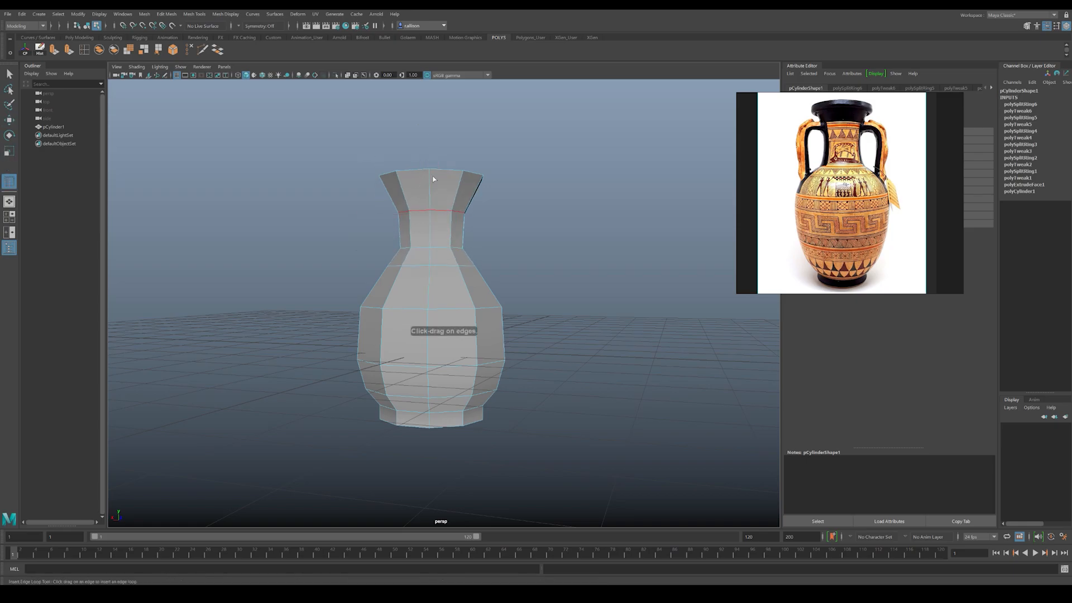
alt+middle_drag(416, 209, 414, 292)
alt+right_drag(413, 292, 441, 268)
alt+drag(441, 268, 444, 271)
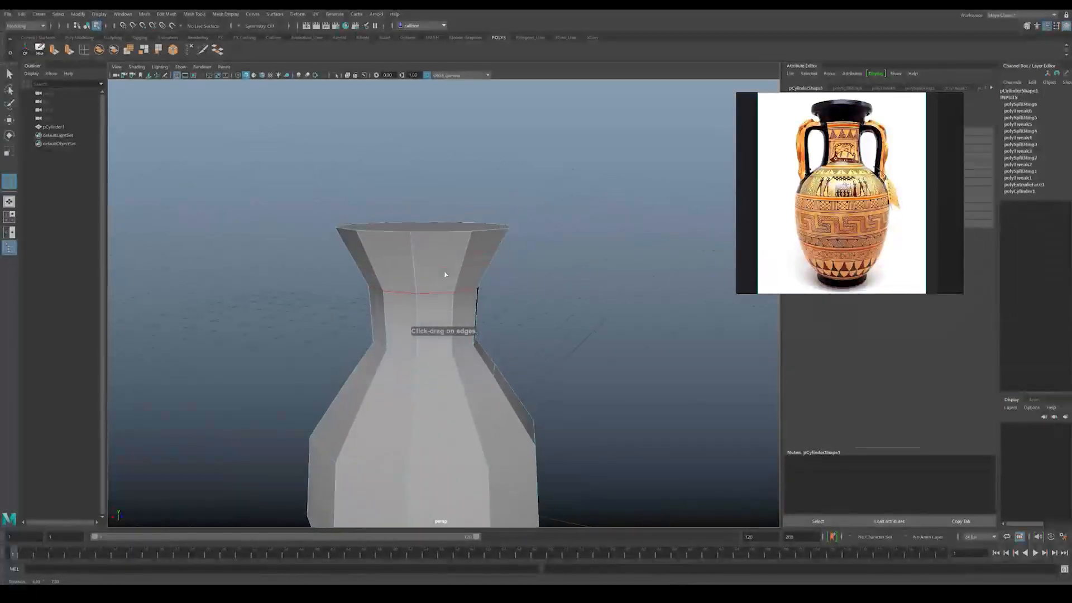
alt+middle_drag(444, 270, 447, 304)
alt+right_drag(447, 304, 466, 331)
alt+drag(467, 332, 406, 289)
drag(411, 250, 443, 257)
key(r)
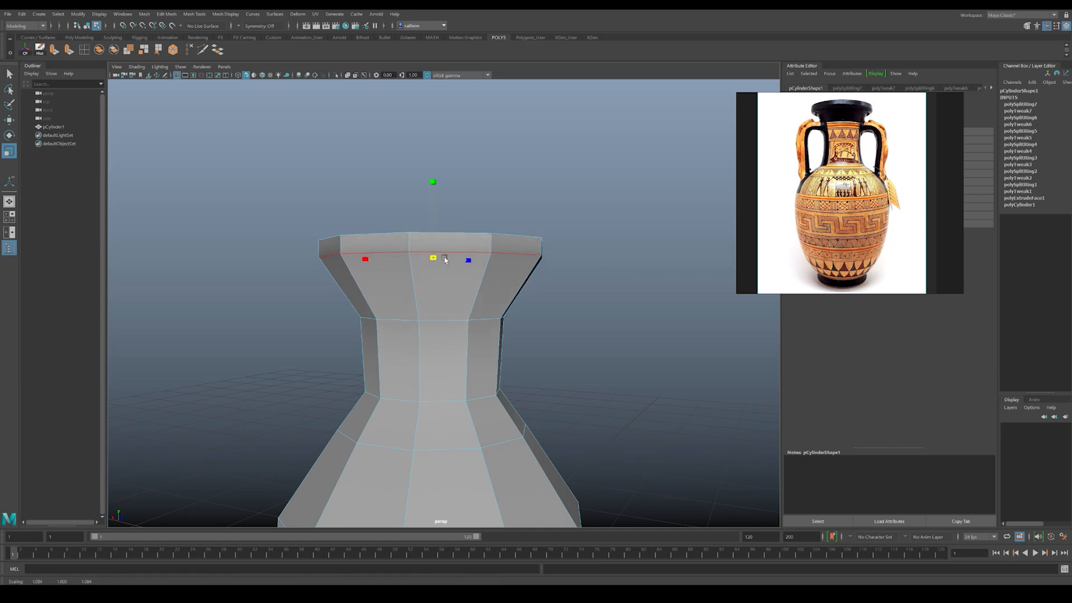
Step: Insert another edge loop under the lip, scale it inward, and undo the stray vertical loop on the body
key(t)
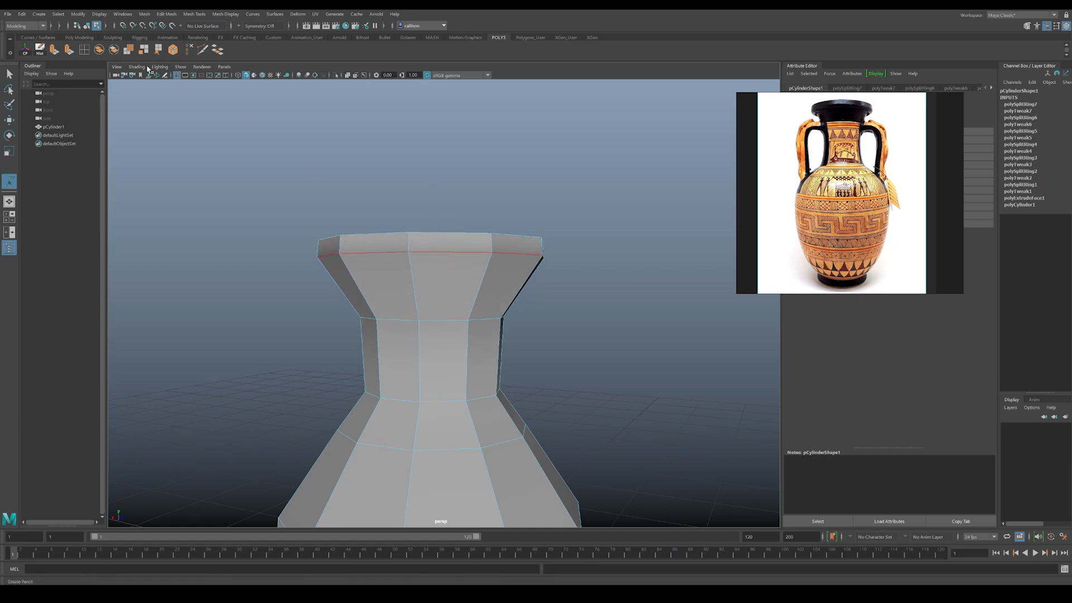
click(83, 51)
drag(410, 259, 428, 288)
key(r)
key(y)
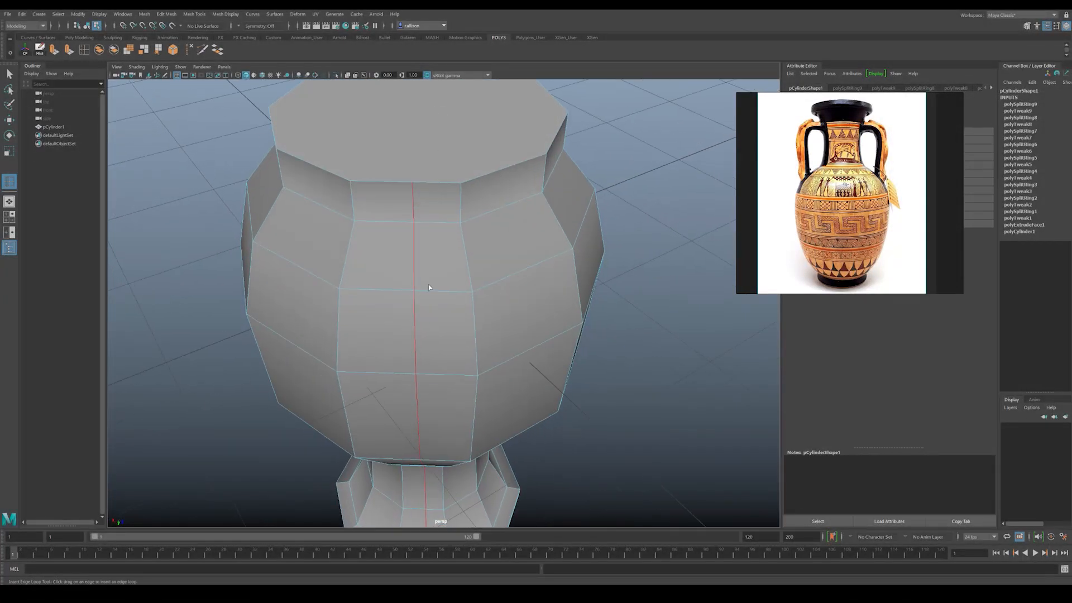
key(ctrl+z)
Step: Insert an edge loop directly beneath the lip and adjust its scale and height to sharpen the lip's underside
alt+drag(433, 230, 431, 273)
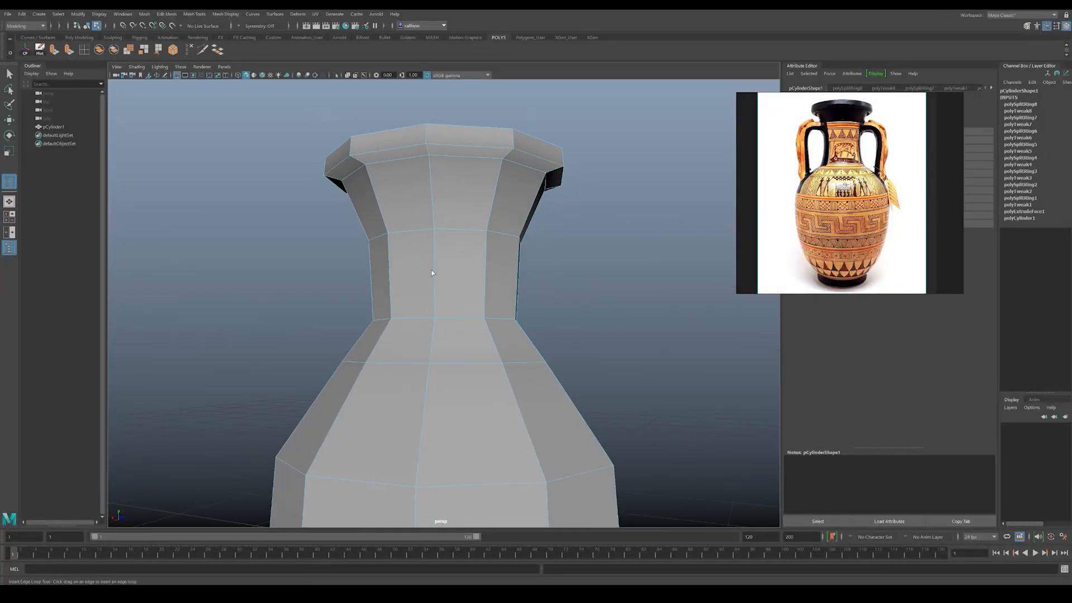
click(429, 160)
key(r)
drag(445, 188, 497, 234)
key(w)
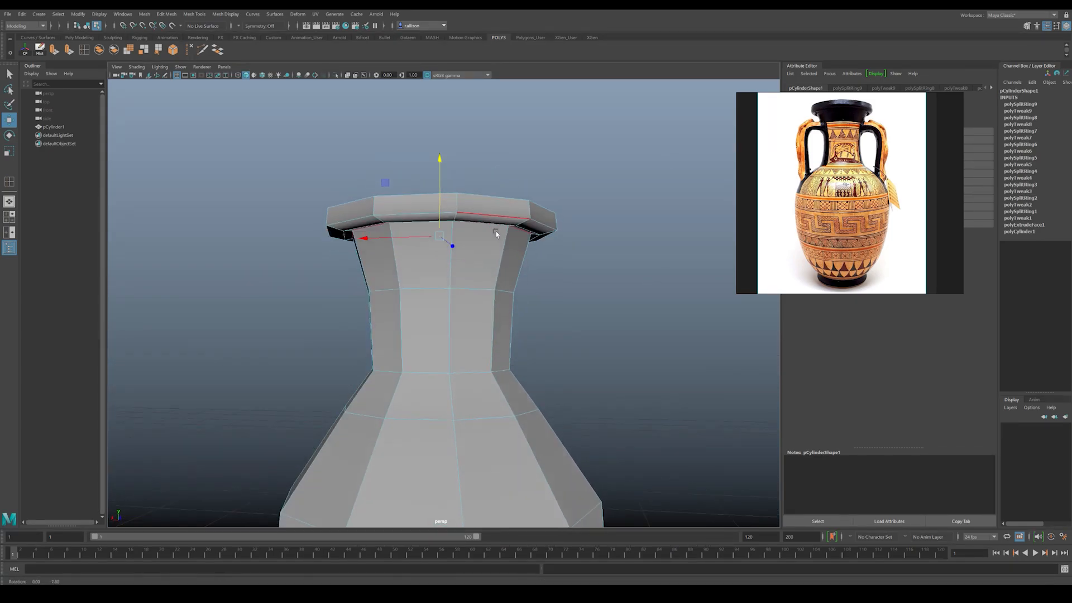
mouse_move(431, 256)
alt+right_down()
mouse_move(462, 264)
mouse_move(437, 252)
alt+right_up()
mouse_move(437, 246)
alt+mouse_down()
mouse_move(430, 266)
mouse_move(442, 256)
alt+mouse_up()
Step: Insert an edge loop in the upper neck, then scale the mid-neck loop inward and lower it
key(g)
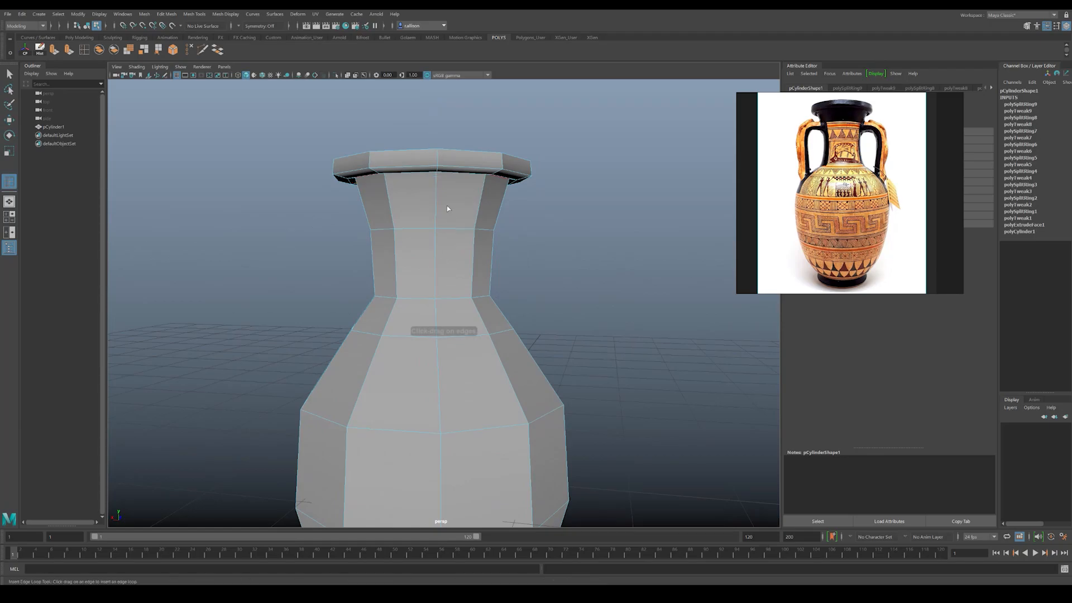
drag(434, 192, 422, 203)
key(r)
double_click(422, 230)
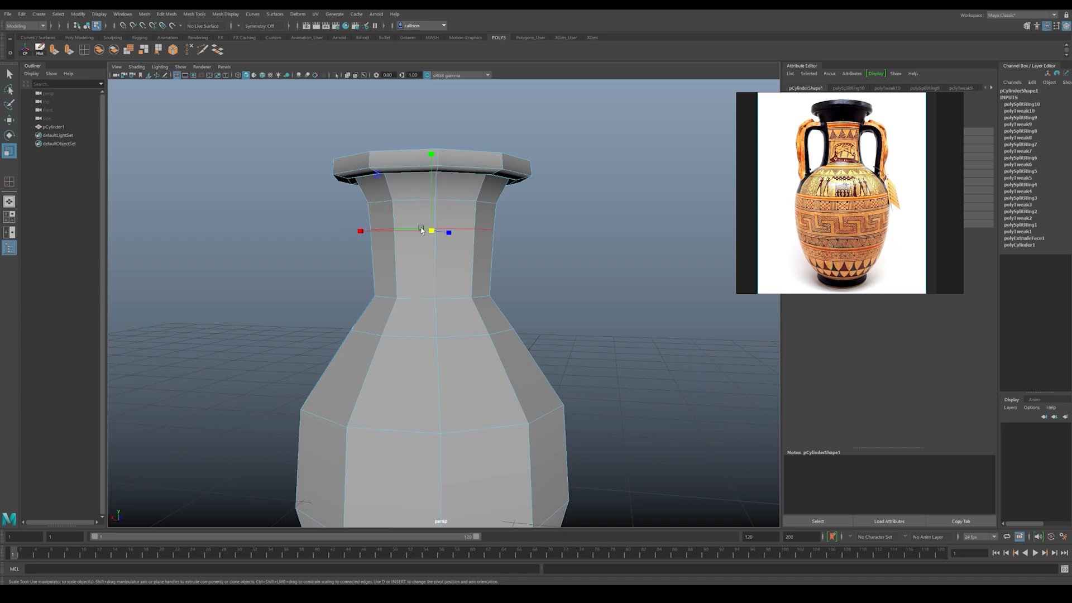
right_drag(440, 253, 443, 228)
drag(432, 231, 425, 235)
key(w)
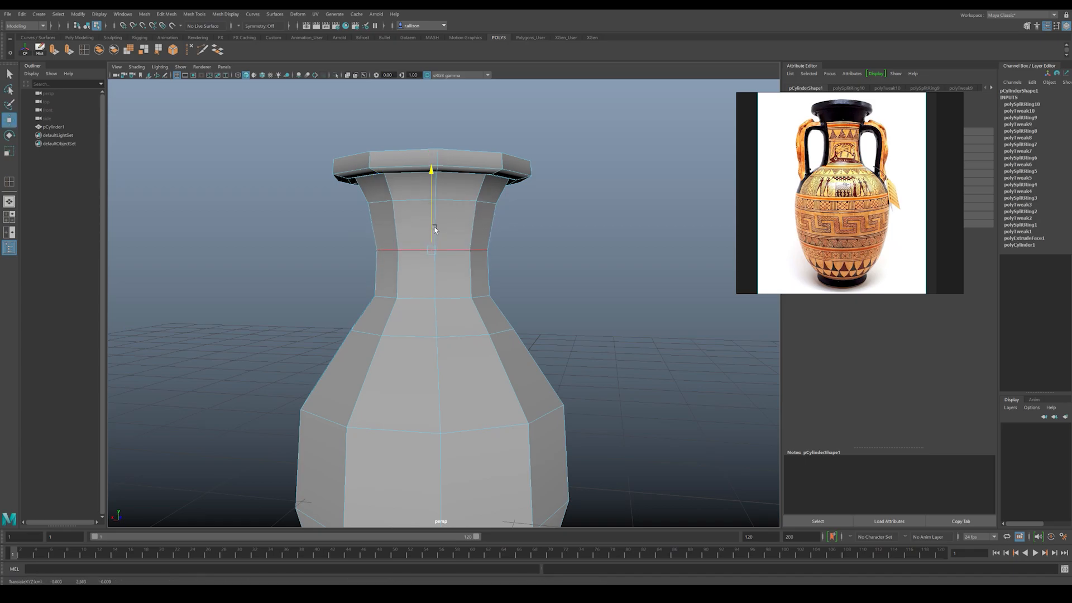
Step: Scale the edge loop just below the neck outward to broaden the vase's shoulders
right_drag(423, 273, 396, 273)
drag(536, 304, 537, 305)
alt+drag(537, 306, 447, 307)
right_click(437, 306)
click(437, 283)
double_click(410, 244)
alt+drag(420, 314, 466, 329)
key(r)
key(w)
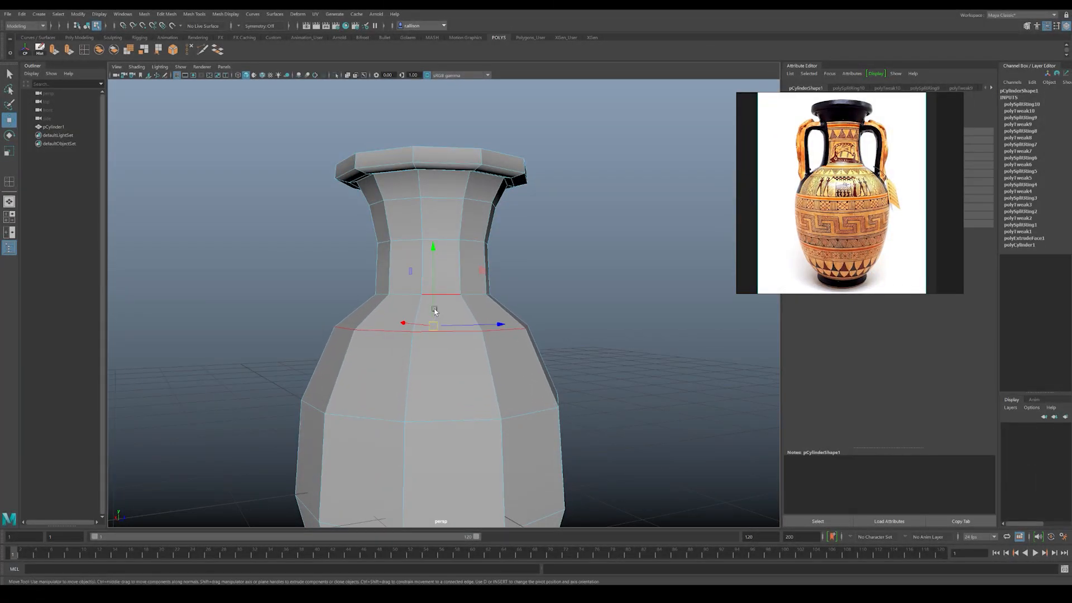
scroll(420, 265, down, 3)
scroll(419, 265, down, 3)
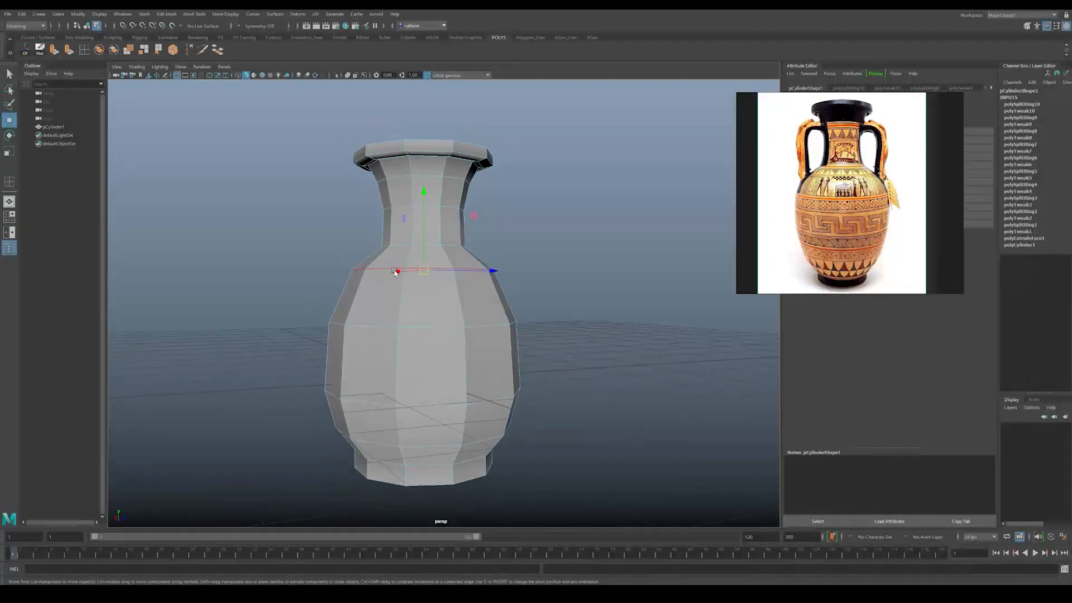
key(r)
drag(440, 286, 450, 290)
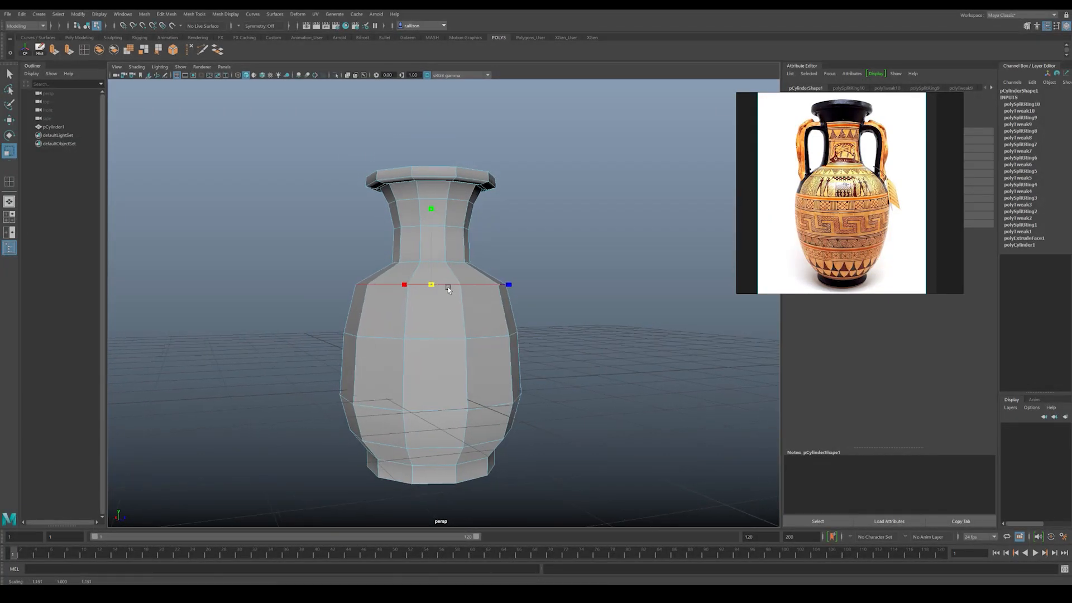
Step: Scale the upper-body edge loop outward, then narrow the neck-base loop slightly and adjust its height
double_click(441, 338)
drag(434, 333, 443, 333)
double_click(444, 263)
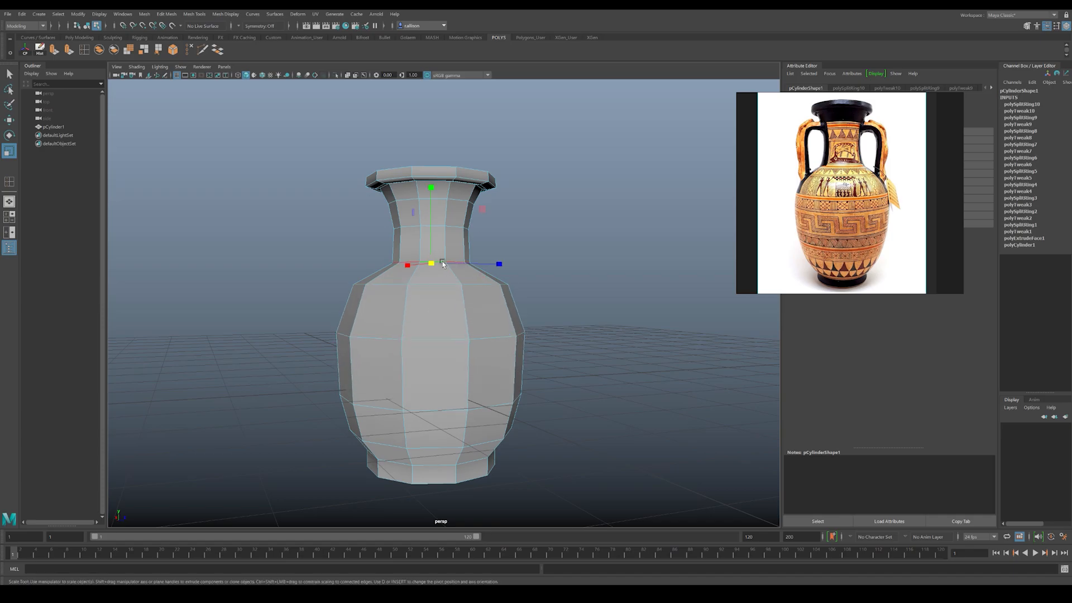
drag(431, 263, 432, 244)
key(w)
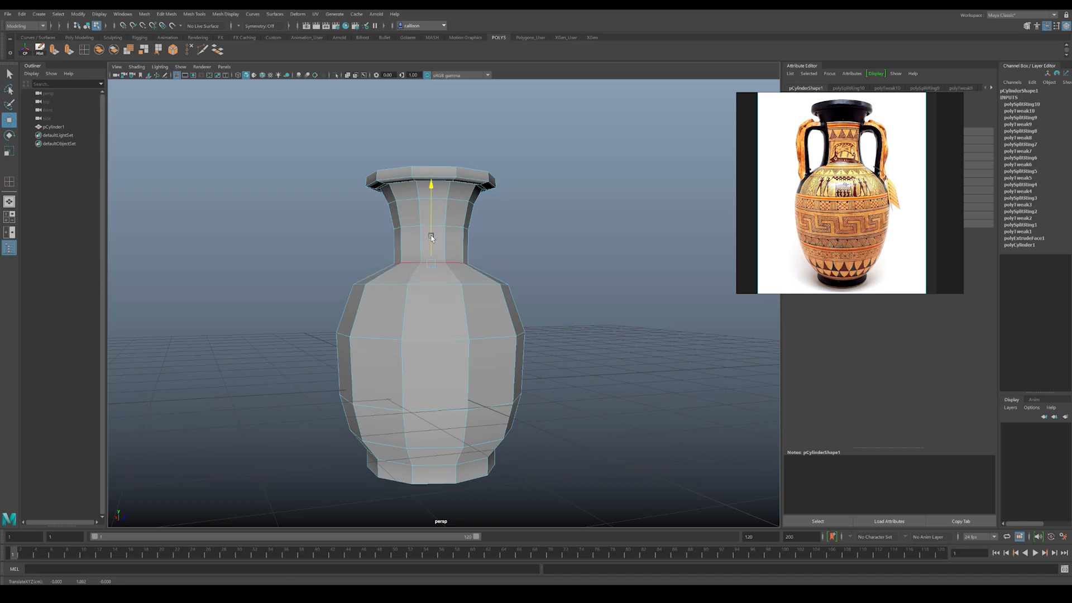
Step: Raise the lower-body edge loop slightly to even out the belly's curve
alt+drag(433, 335, 352, 339)
double_click(440, 394)
click(183, 70)
click(190, 406)
alt+middle_drag(352, 340, 404, 313)
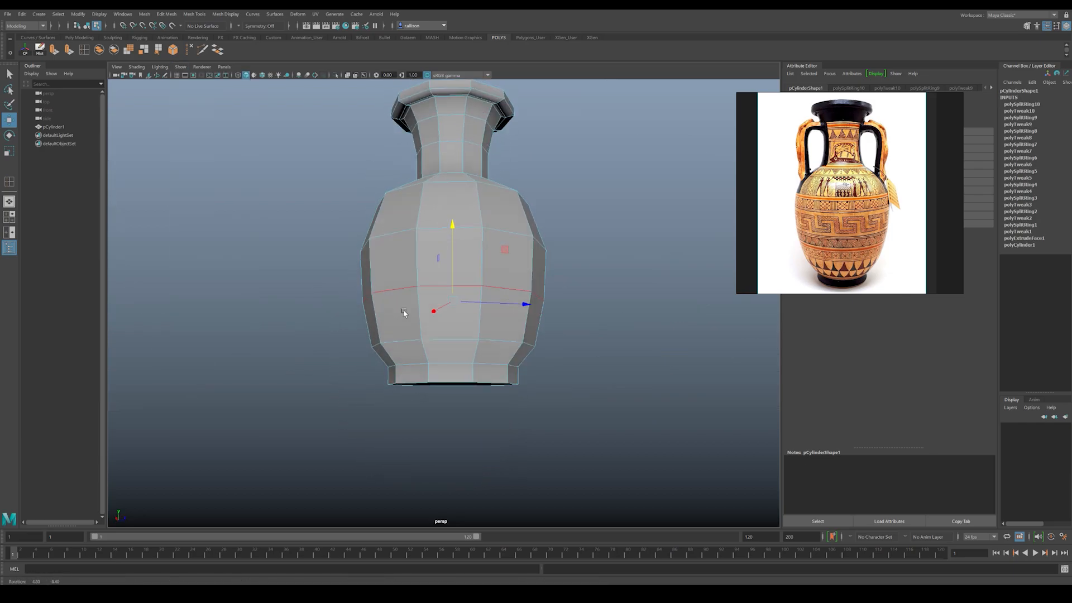
Step: Insert two edge loops close to the seam between the foot and the body to sharpen it
alt+drag(405, 313, 391, 280)
alt+right_drag(390, 279, 430, 279)
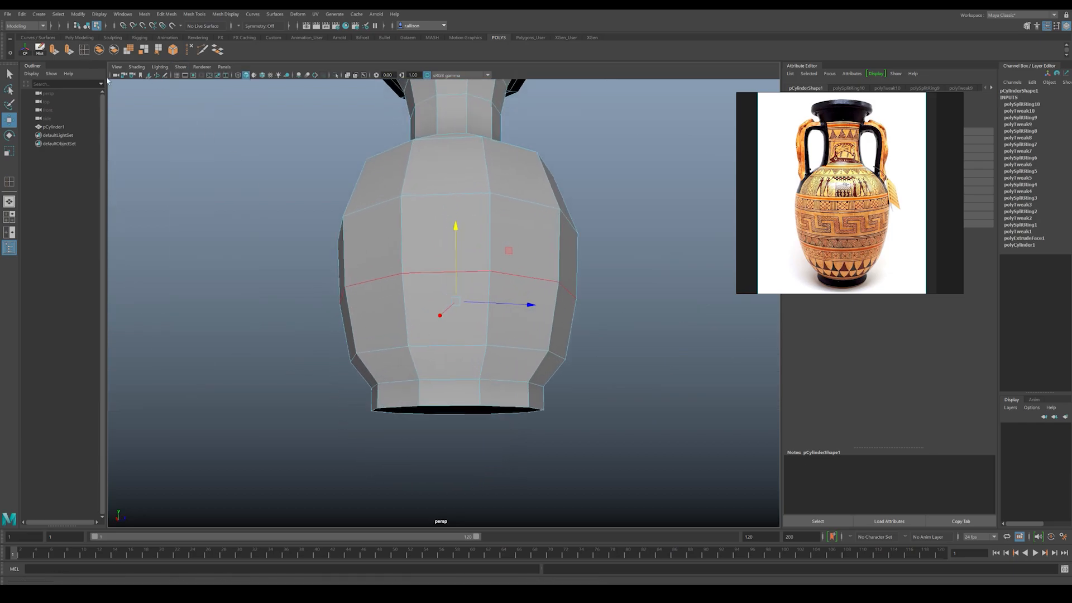
key(y)
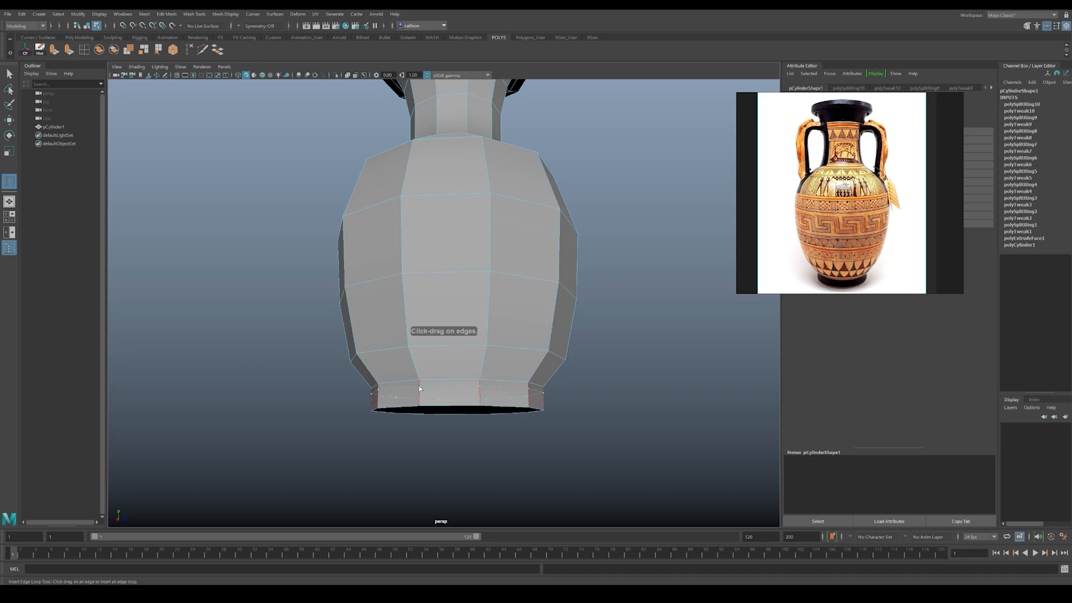
click(420, 389)
click(419, 373)
key(w)
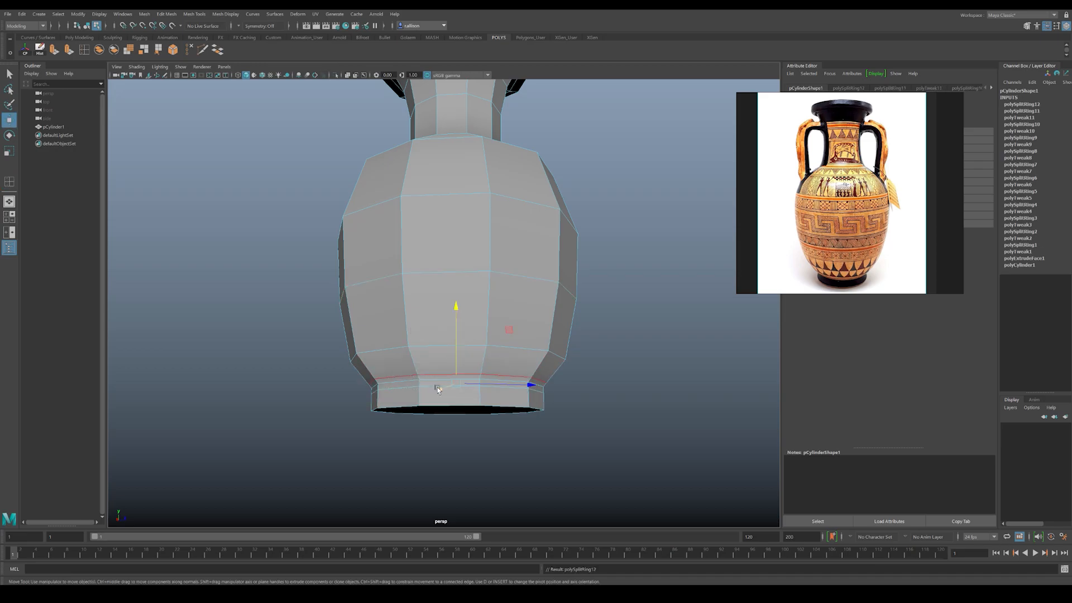
Step: Extrude the bottom face of the foot and scale it slightly inward to tighten the base edge
alt+drag(437, 387, 429, 371)
right_drag(407, 373, 408, 401)
click(418, 371)
alt+drag(419, 370, 406, 363)
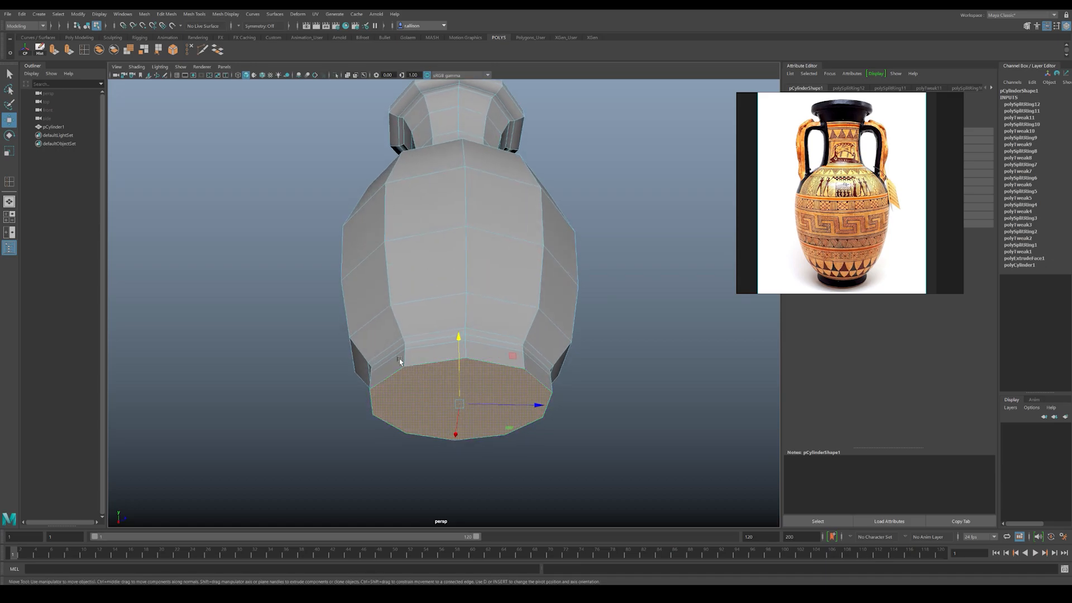
key(ctrl+e)
scroll(457, 449, up, 2)
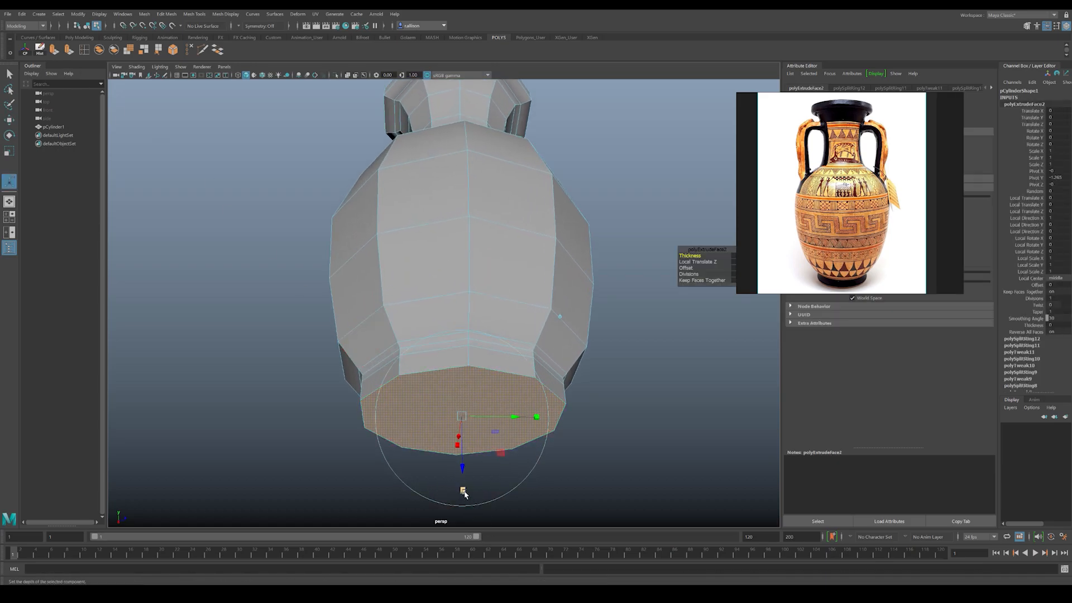
drag(461, 420, 473, 453)
key(w)
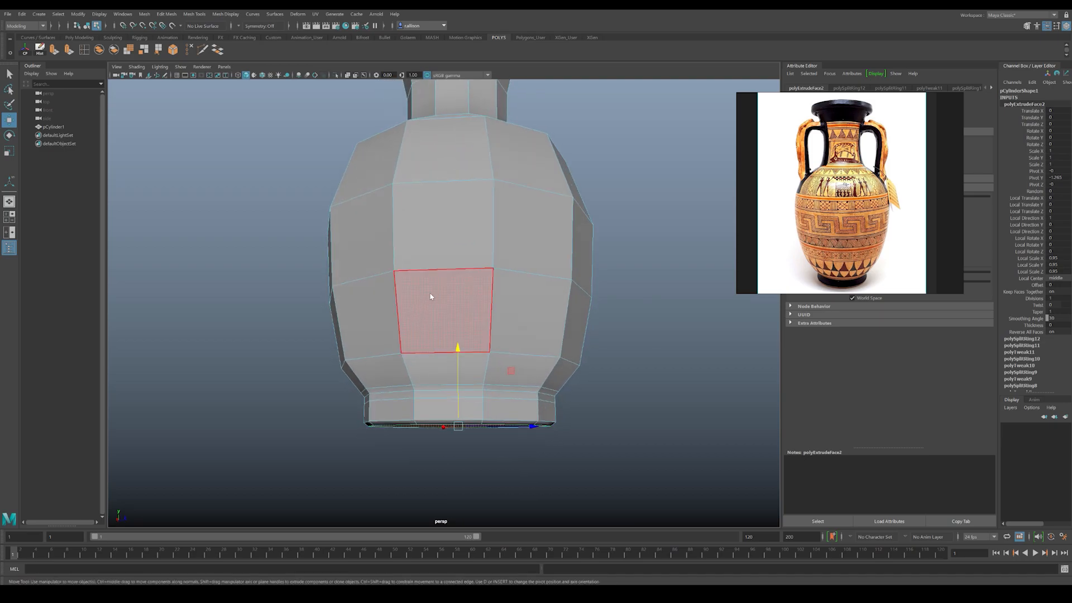
Step: Preview the whole vase with smoothing, inspect its silhouette, and return to the unsmoothed display
right_drag(426, 301, 469, 279)
click(645, 323)
alt+middle_drag(551, 257, 523, 329)
alt+right_drag(523, 329, 419, 289)
mouse_move(418, 290)
alt+mouse_down()
mouse_move(416, 300)
mouse_move(425, 286)
alt+mouse_up()
alt+middle_drag(425, 285, 425, 310)
alt+drag(426, 310, 427, 299)
click(428, 294)
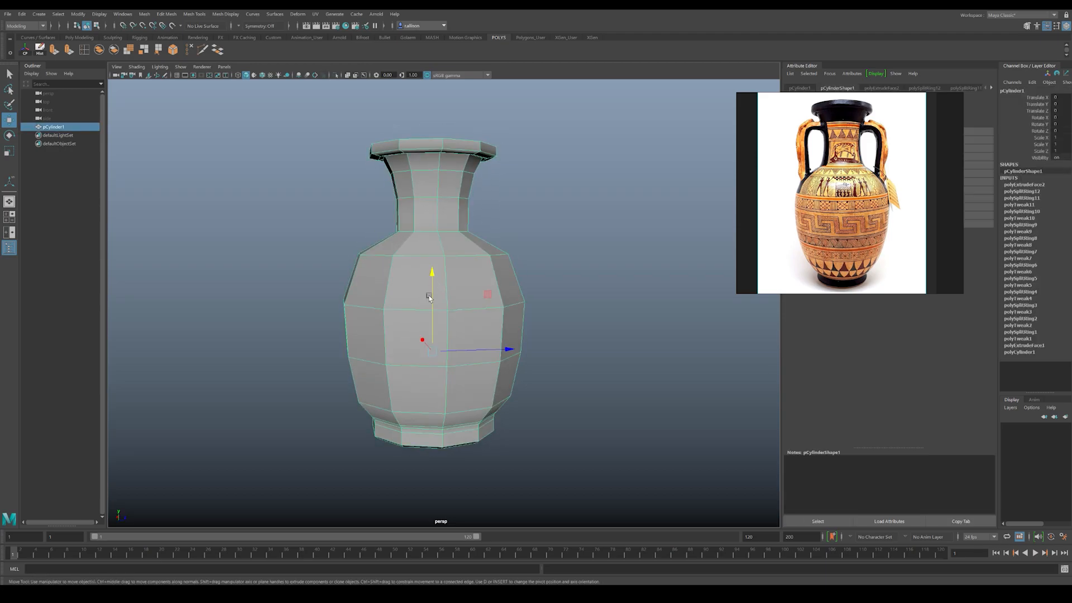
key(3)
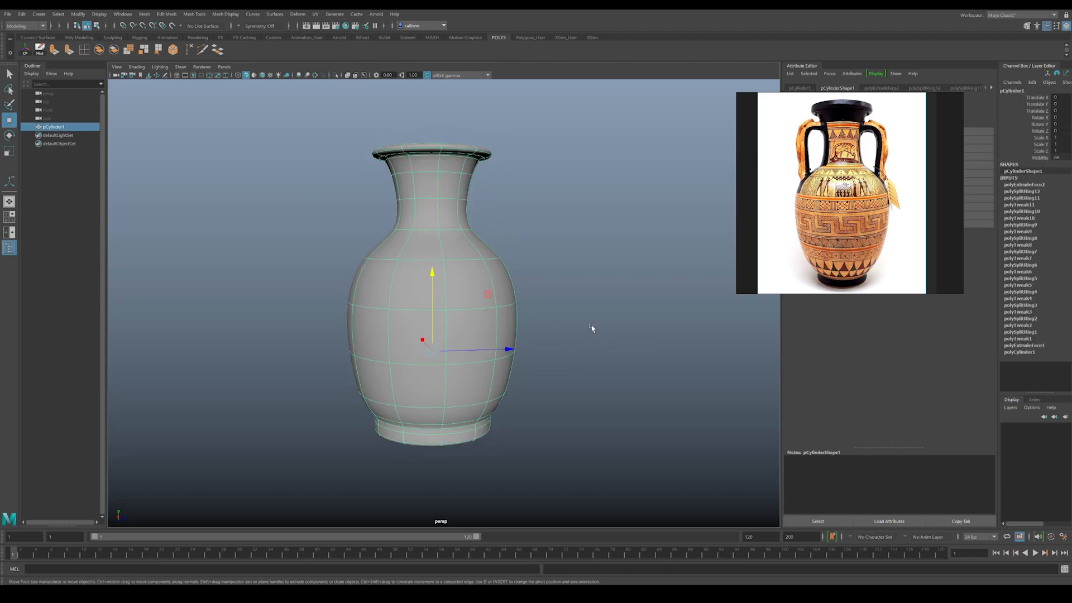
click(552, 316)
alt+drag(517, 304, 503, 311)
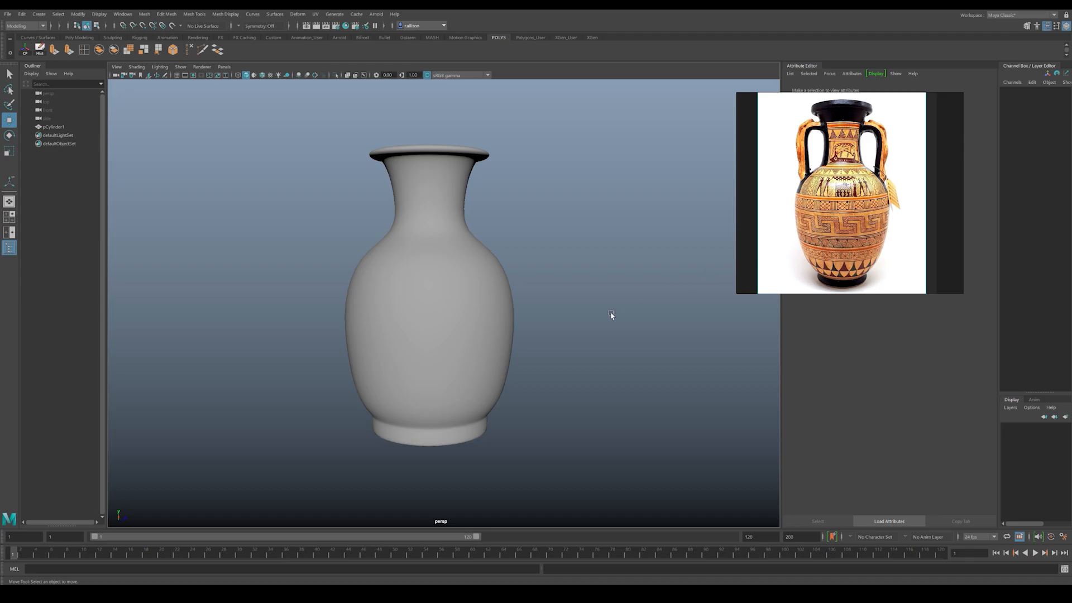
alt+middle_drag(517, 317, 508, 294)
alt+right_drag(507, 294, 481, 354)
click(437, 317)
key(1)
Step: Scale the foot's vertices inward to narrow the base and raise them slightly
alt+drag(436, 306, 420, 309)
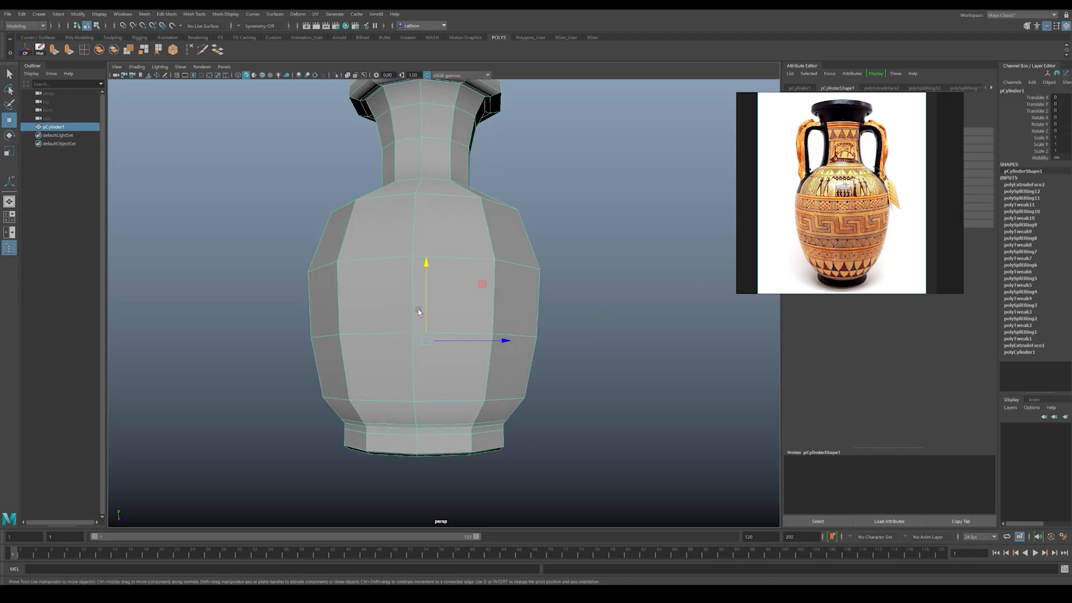
right_drag(419, 309, 357, 319)
alt+middle_drag(339, 343, 341, 279)
alt+drag(336, 340, 333, 339)
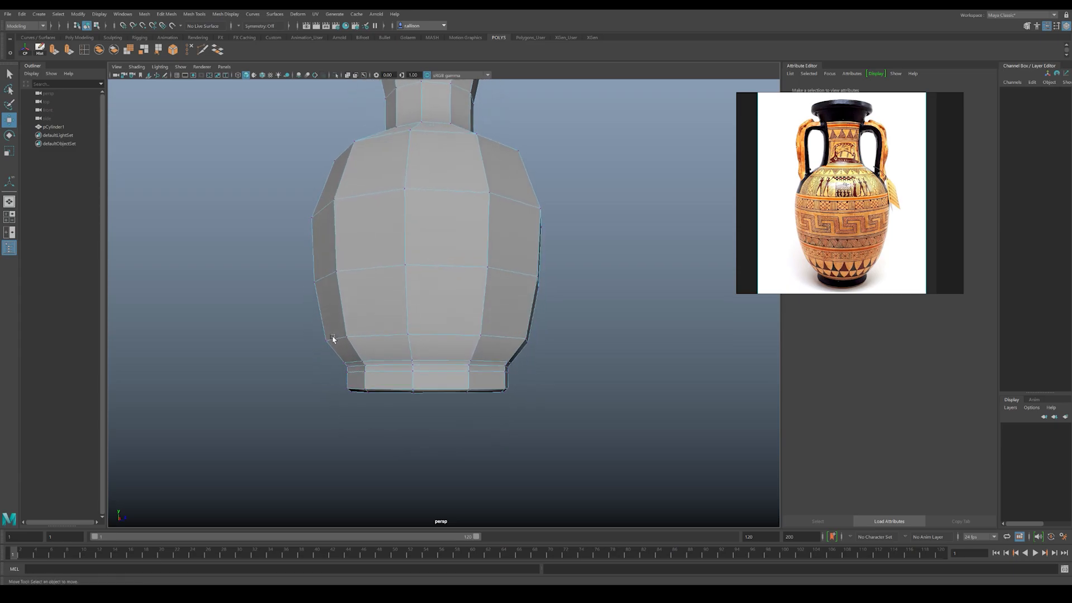
drag(396, 382, 559, 405)
key(r)
drag(428, 380, 429, 334)
key(w)
key(r)
drag(429, 370, 424, 370)
key(w)
Step: Check the narrowed foot in the smoothed preview and switch back to the low-poly display
key(F8)
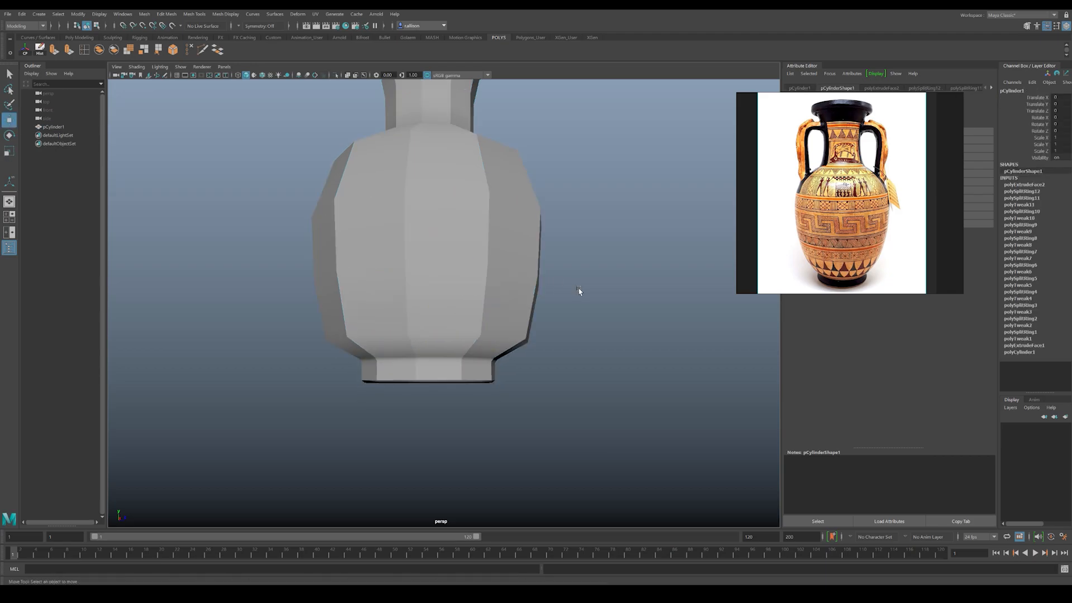
key(3)
alt+drag(473, 247, 471, 346)
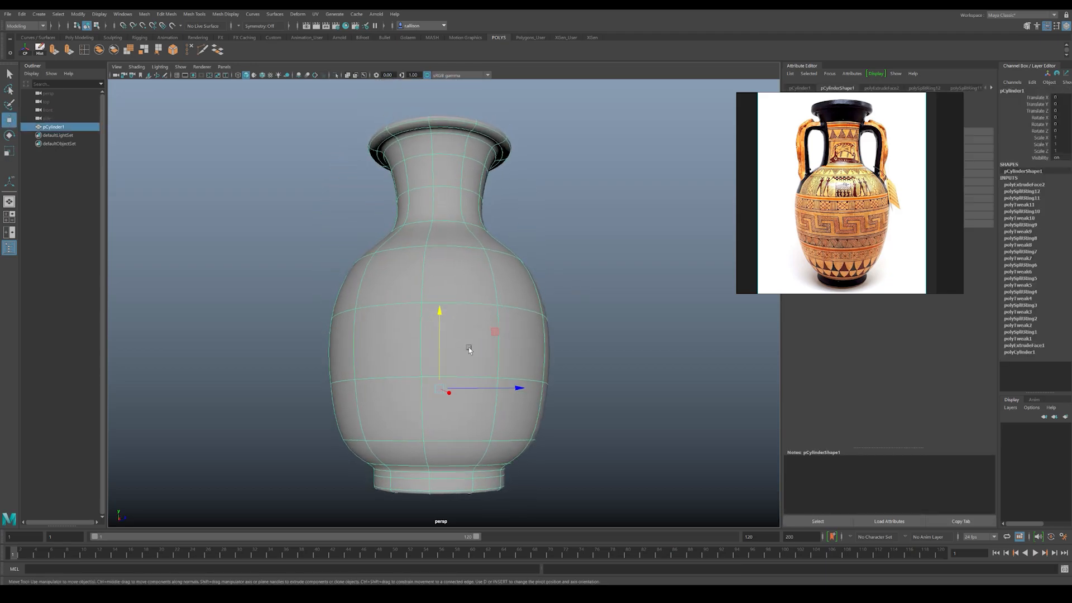
alt+middle_drag(471, 347, 458, 283)
alt+drag(457, 283, 463, 288)
key(1)
Step: Inset the vase's top face with an extrusion, then extrude it downward to recess the mouth
alt+drag(585, 281, 583, 271)
alt+right_drag(583, 271, 516, 262)
alt+middle_drag(516, 262, 502, 328)
alt+drag(491, 304, 454, 325)
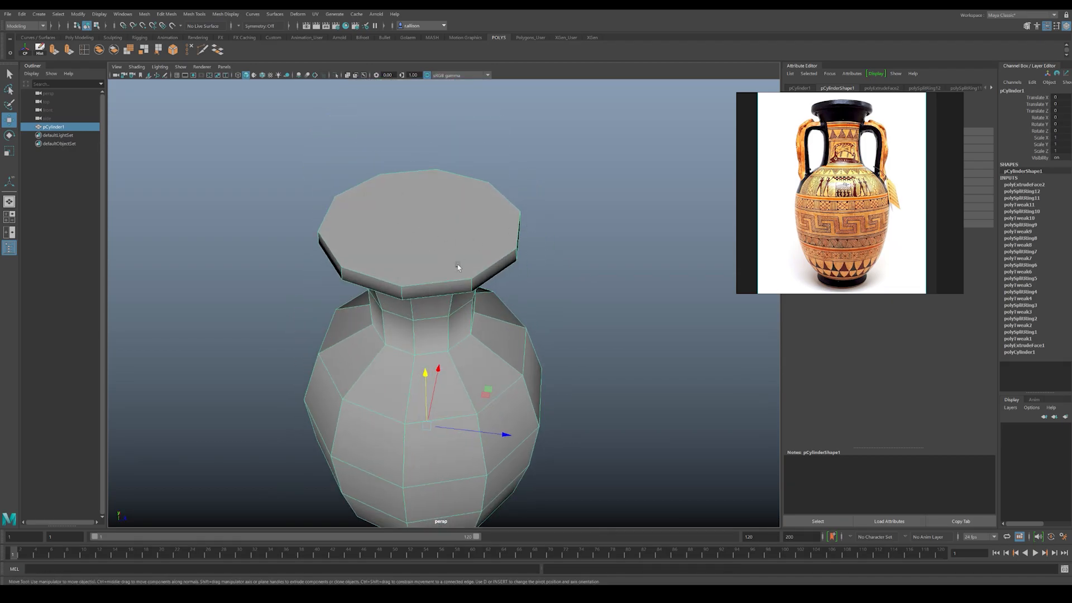
alt+drag(458, 267, 419, 235)
right_drag(419, 235, 418, 255)
click(408, 214)
alt+drag(426, 209, 411, 222)
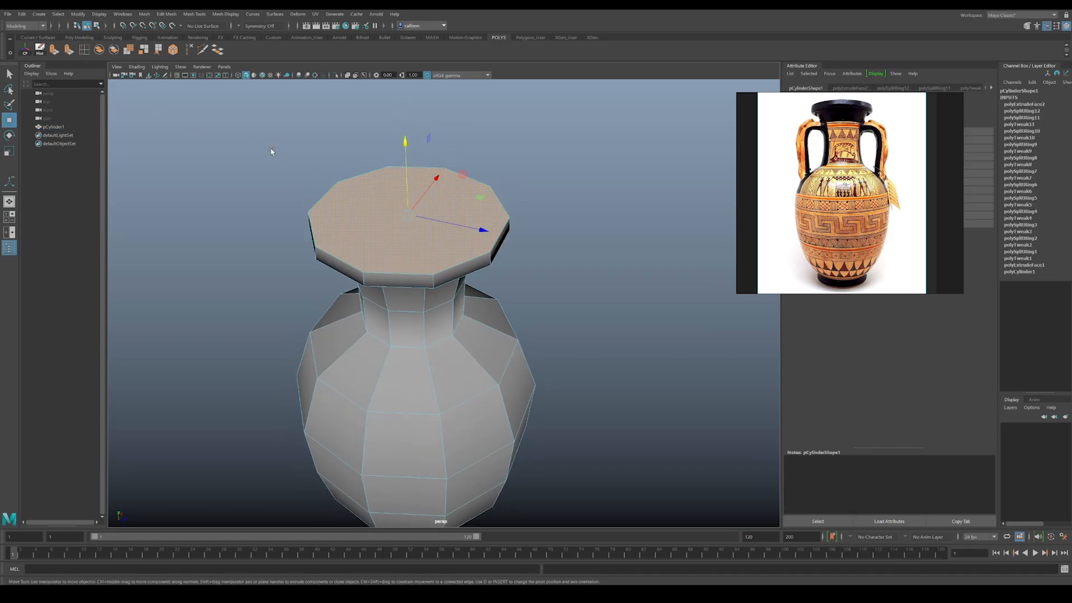
key(ctrl+e)
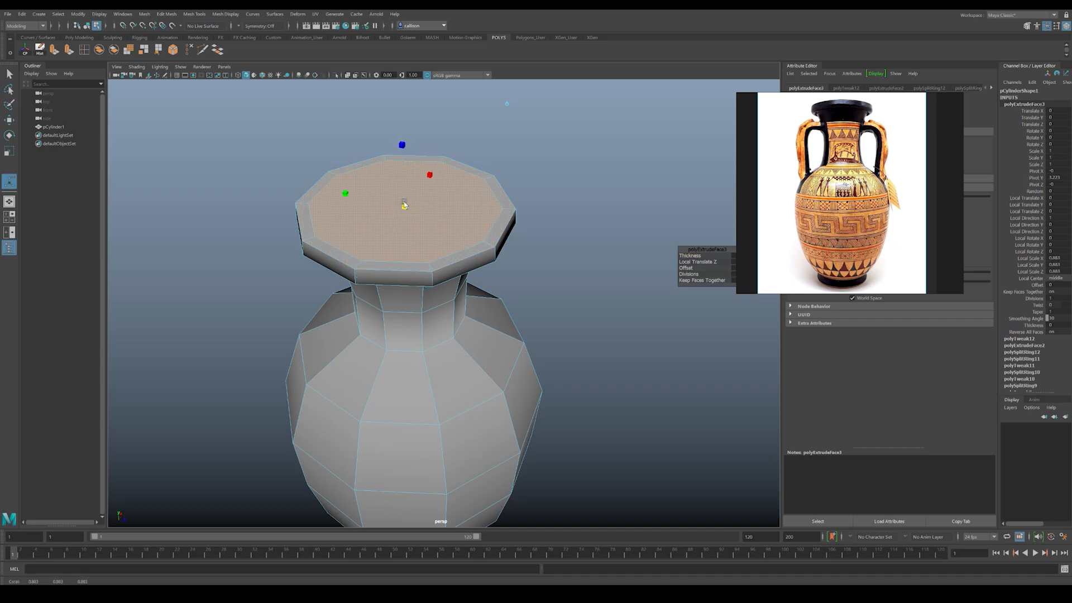
alt+drag(405, 244, 405, 216)
key(ctrl+e)
alt+drag(397, 162, 428, 197)
Step: Extrude the recessed face inward and down into the neck, then scale it to fit inside the neck walls
key(ctrl+e)
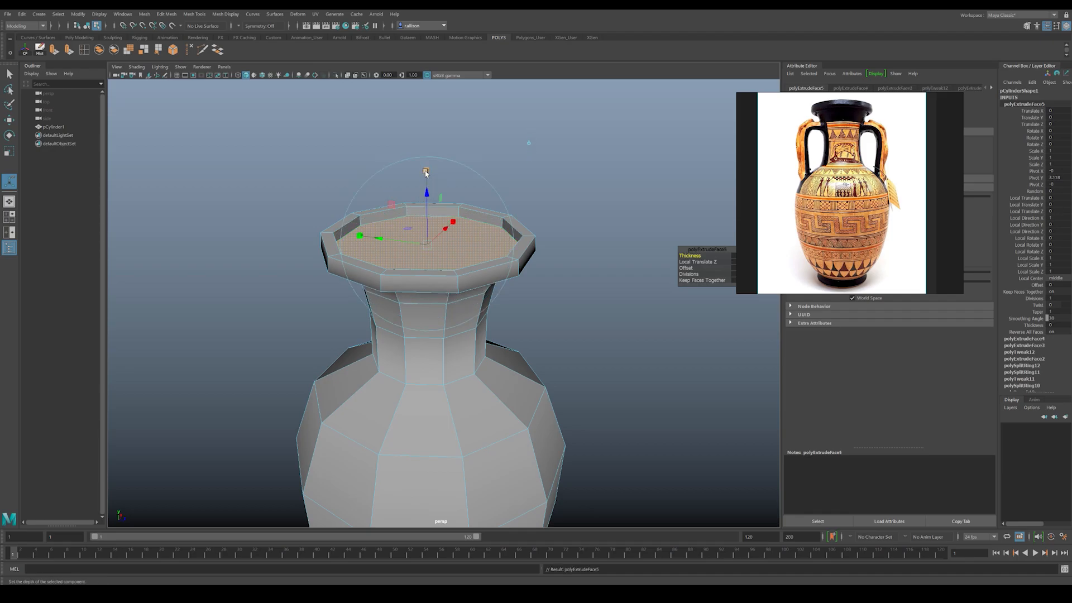
drag(429, 238, 435, 332)
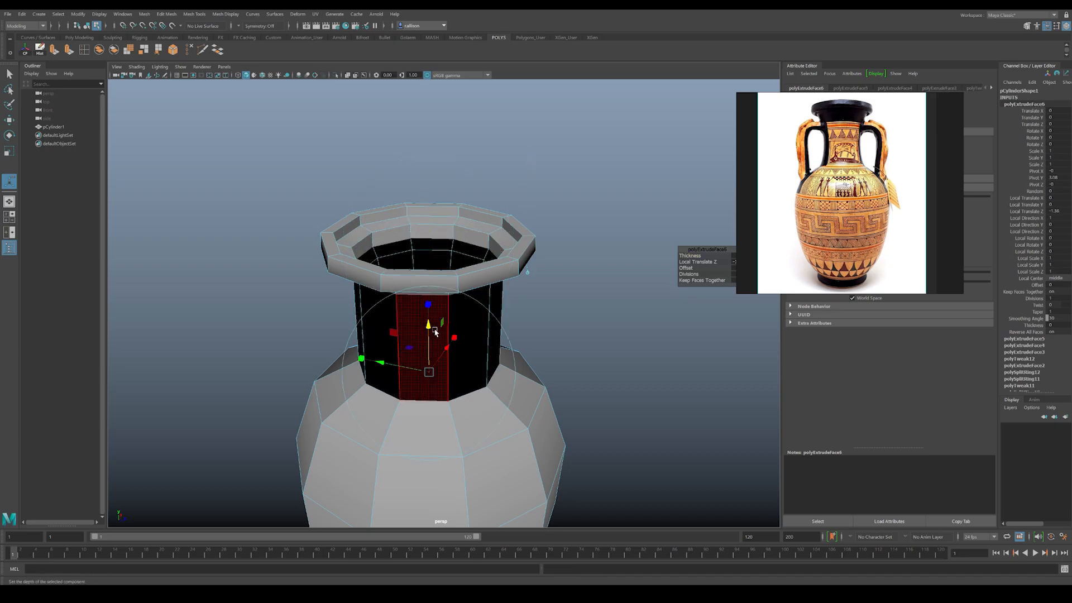
key(r)
drag(427, 373, 366, 350)
alt+right_drag(366, 349, 466, 379)
alt+drag(465, 378, 388, 348)
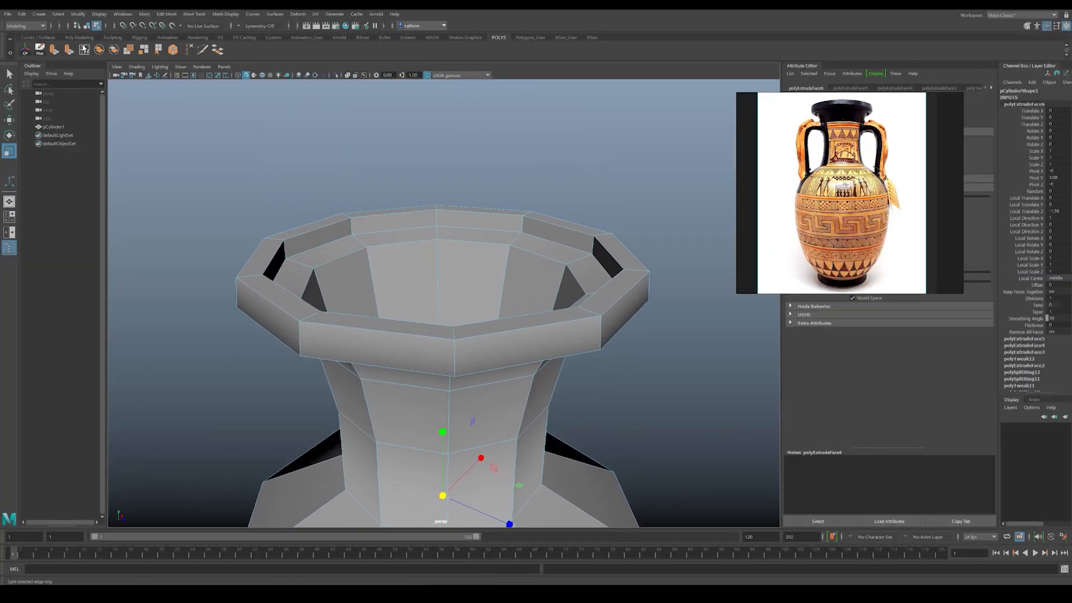
Step: Insert supporting edge loops around the inner step and the edges of the rim, then return to object selection
click(83, 49)
click(366, 255)
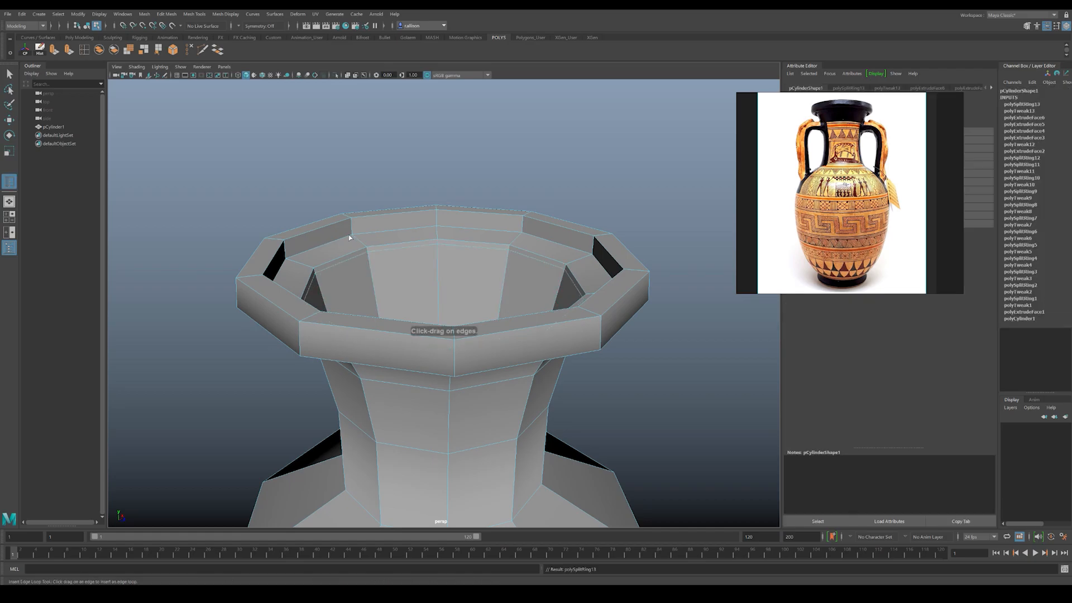
click(353, 232)
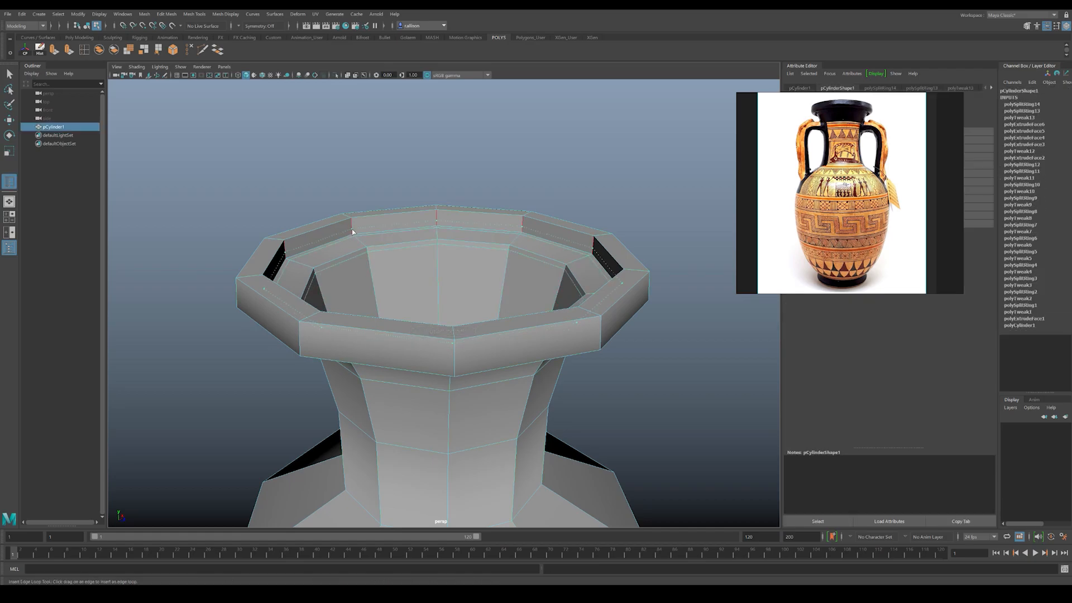
click(256, 276)
click(300, 332)
alt+drag(299, 332, 330, 303)
key(w)
right_drag(437, 251, 449, 243)
click(397, 141)
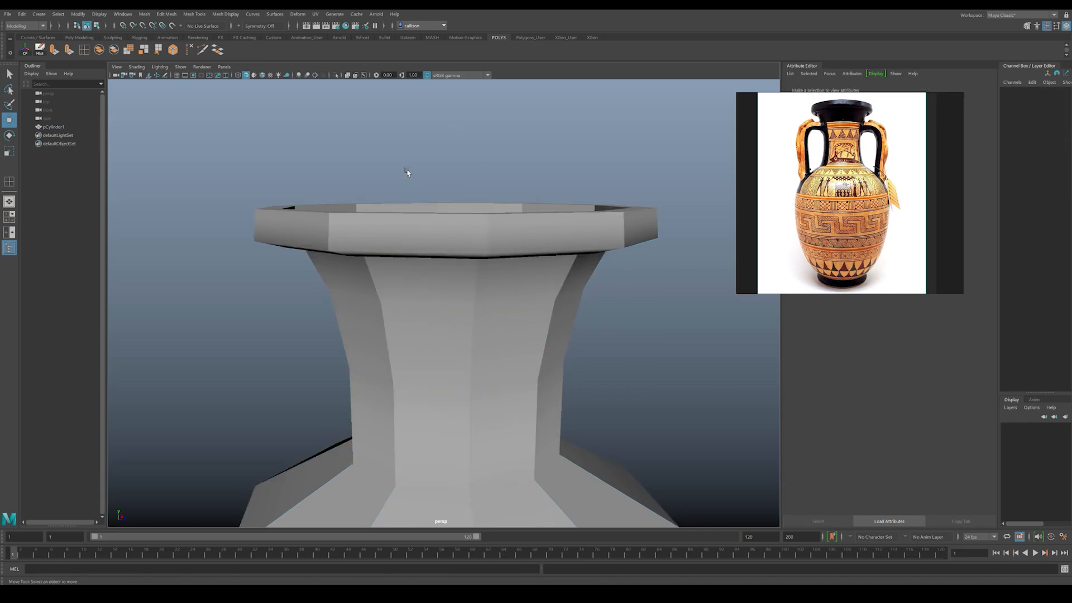
Step: Preview the vase with smoothing, inspect the hollow mouth and rim, and return to the unsmoothed display
click(436, 277)
key(3)
alt+right_drag(519, 190, 421, 216)
alt+drag(421, 216, 447, 274)
click(612, 232)
alt+right_drag(564, 254, 491, 235)
alt+middle_drag(489, 230, 483, 139)
mouse_move(483, 204)
alt+mouse_down()
mouse_move(497, 206)
mouse_move(507, 177)
mouse_move(479, 198)
alt+mouse_up()
alt+middle_drag(479, 198, 457, 204)
alt+drag(458, 204, 466, 202)
alt+right_drag(382, 214, 427, 249)
click(427, 262)
key(1)
Step: Scale the edge loop beneath the lip inward to tighten its underside, then leave edge mode
scroll(416, 234, up, 5)
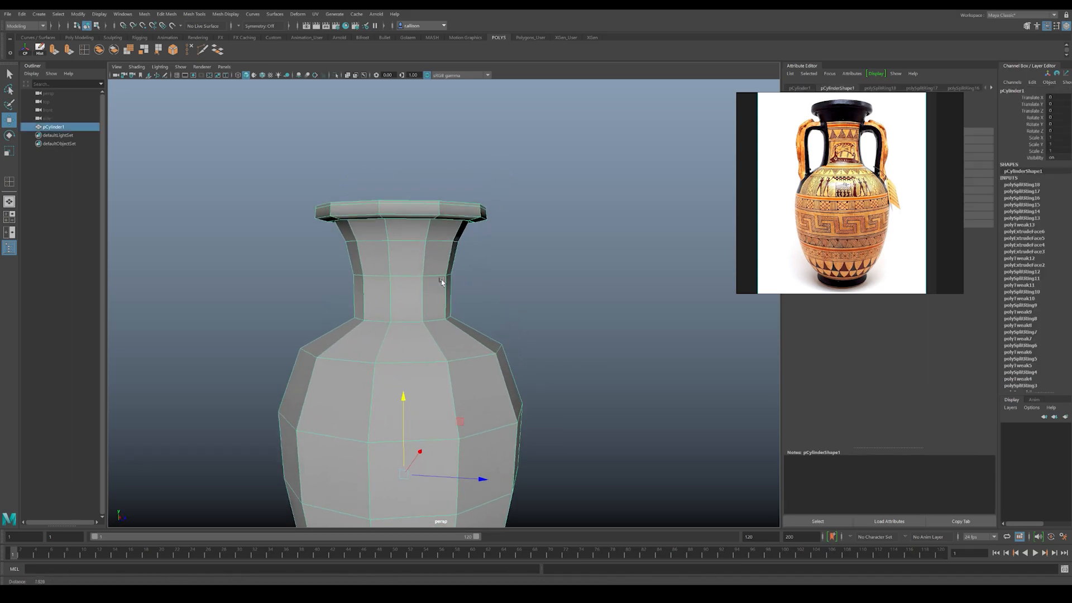
key(F10)
double_click(360, 200)
key(r)
drag(401, 222, 389, 222)
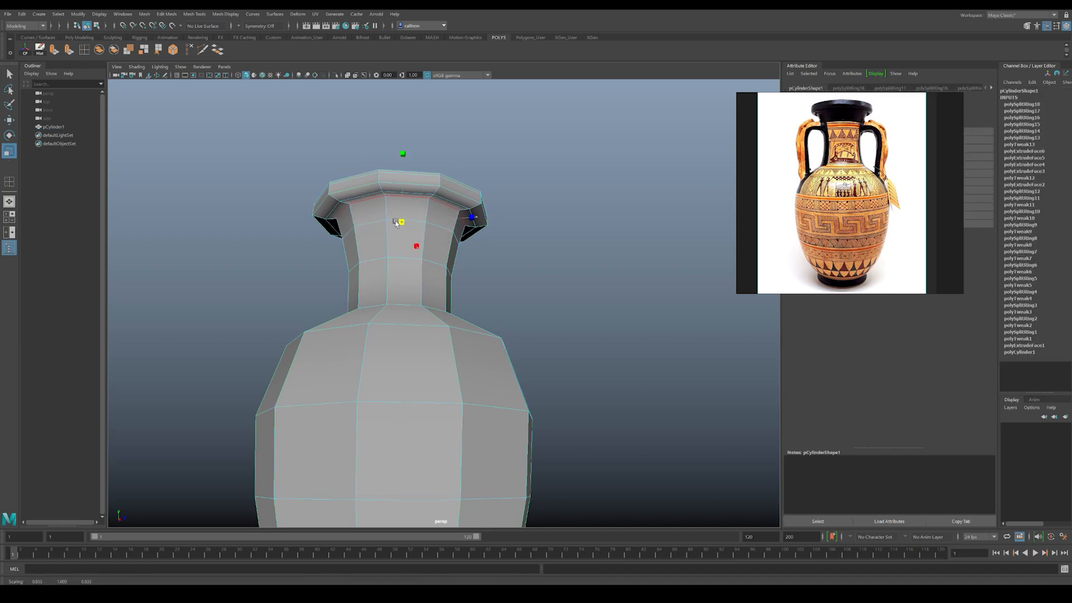
key(w)
key(F8)
click(538, 263)
alt+drag(538, 263, 560, 311)
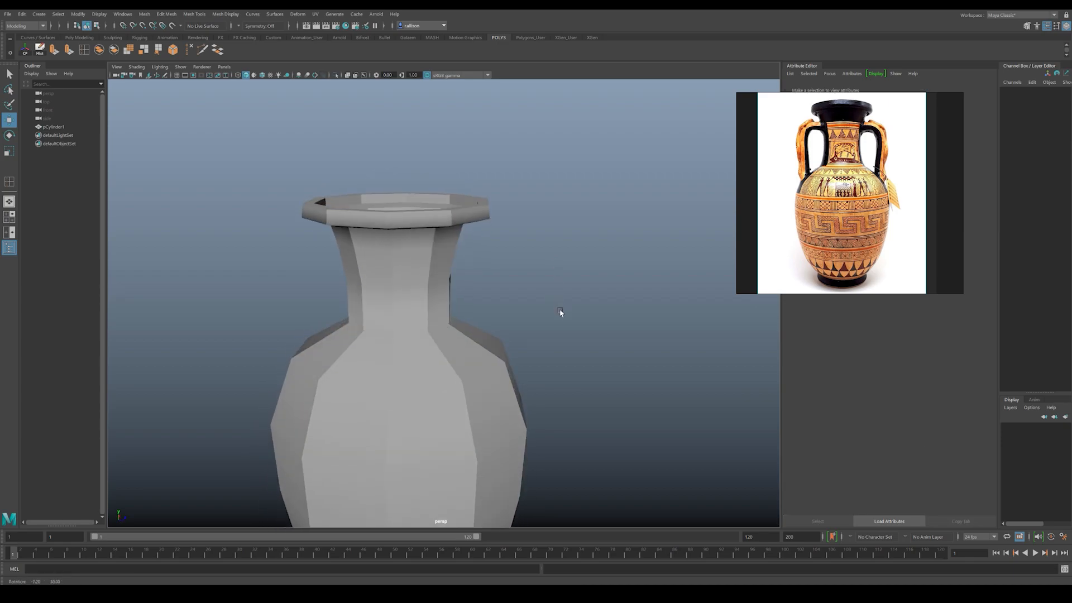
alt+right_drag(560, 311, 459, 242)
alt+drag(460, 242, 488, 271)
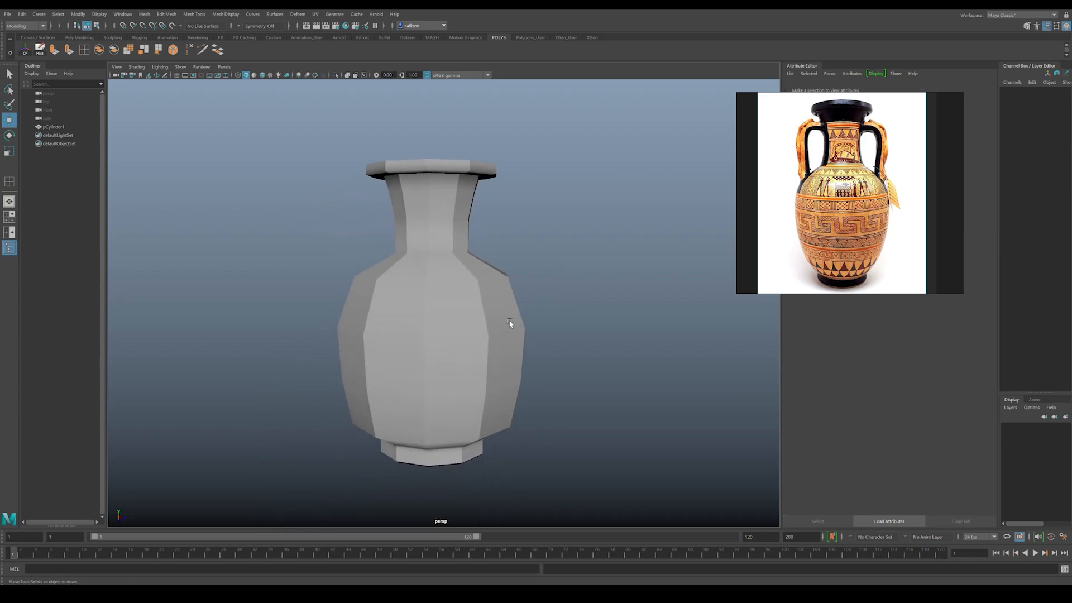
Step: Save the vase scene as a Maya Binary file and accept the student-version notice
key(q)
key(ctrl+shift+s)
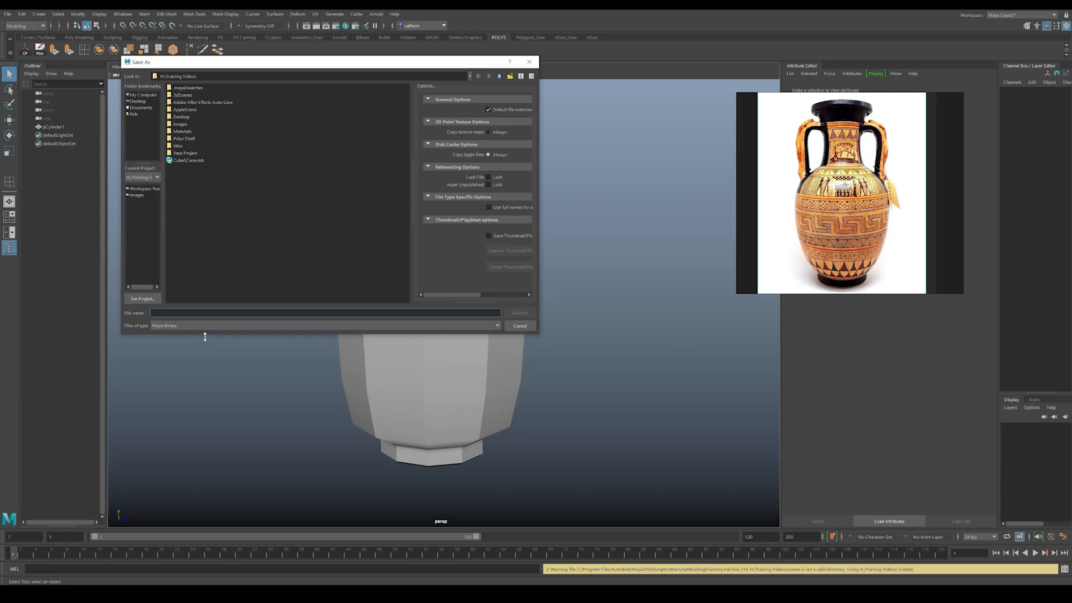
key(Return)
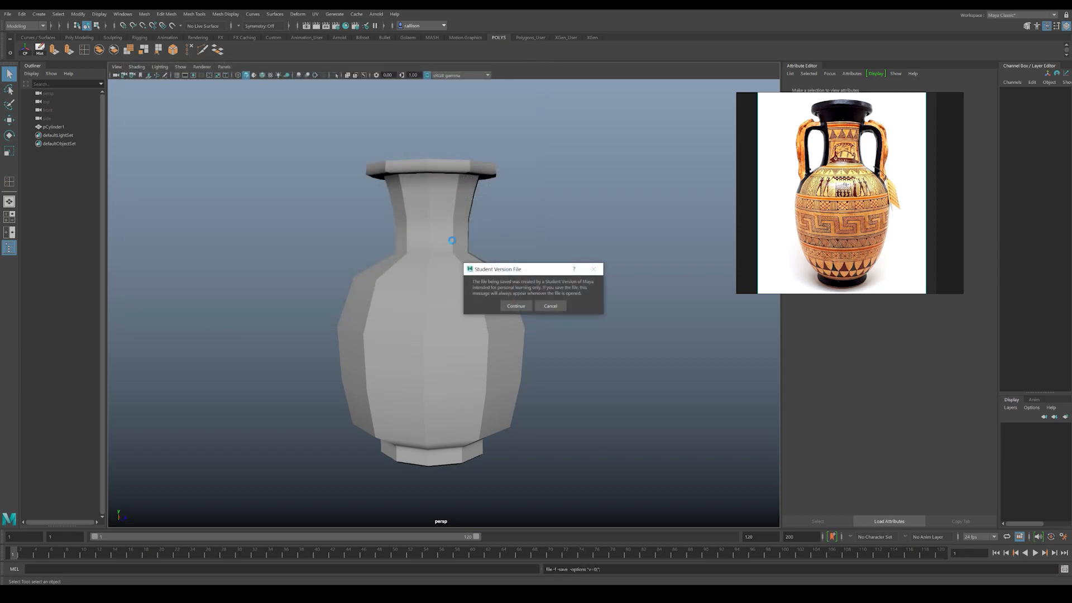
click(515, 306)
Step: Preview the vase with smoothing to check its overall silhouette from several sides, then restore the unsmoothed display
key(w)
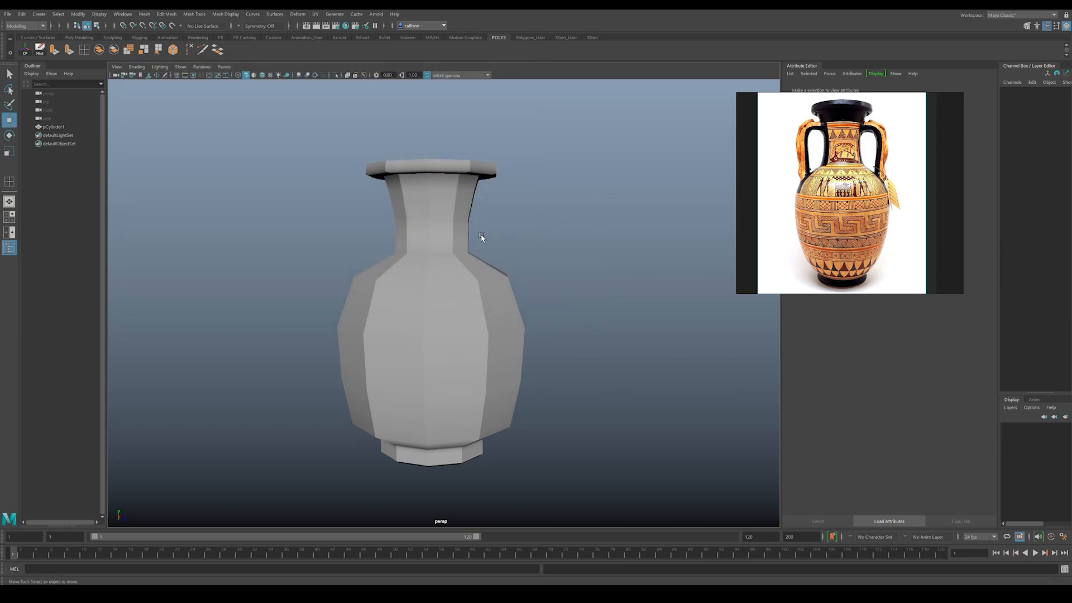
click(464, 305)
alt+drag(466, 306, 432, 259)
click(593, 305)
click(451, 305)
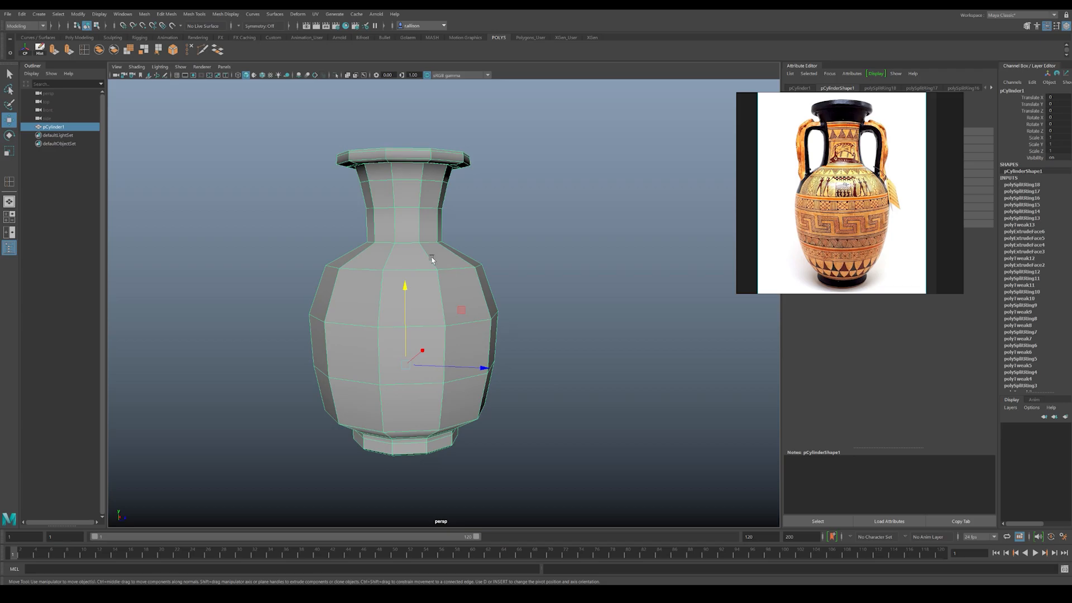
click(550, 258)
click(432, 292)
key(3)
click(598, 272)
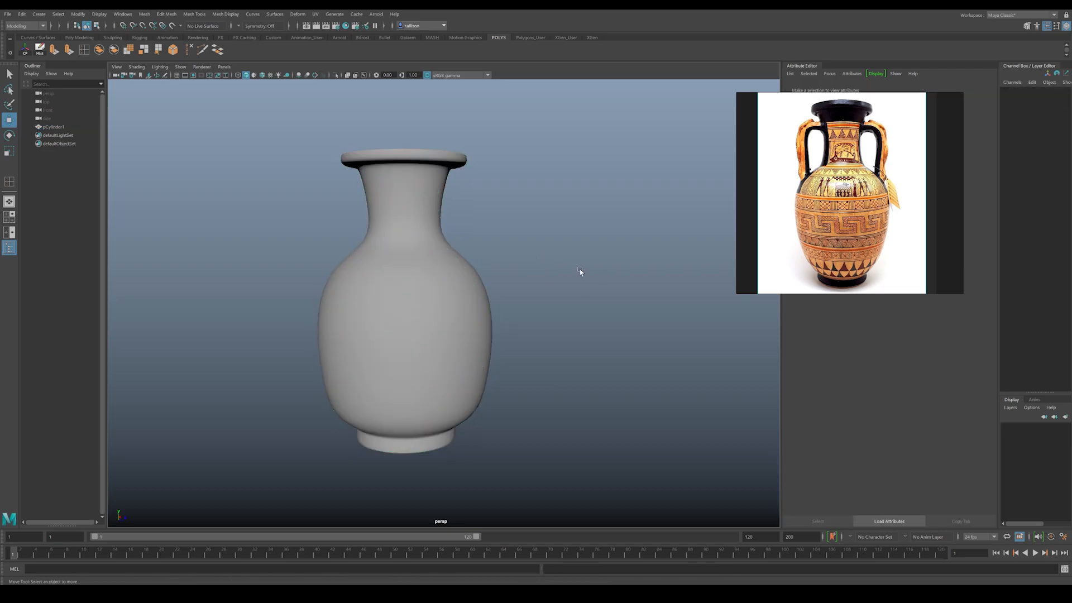
alt+middle_drag(453, 270, 482, 236)
alt+drag(482, 236, 461, 255)
click(472, 298)
key(1)
Step: Try the Smooth operation on the selected vase to subdivide its actual mesh, and examine the denser topology
click(585, 239)
click(399, 261)
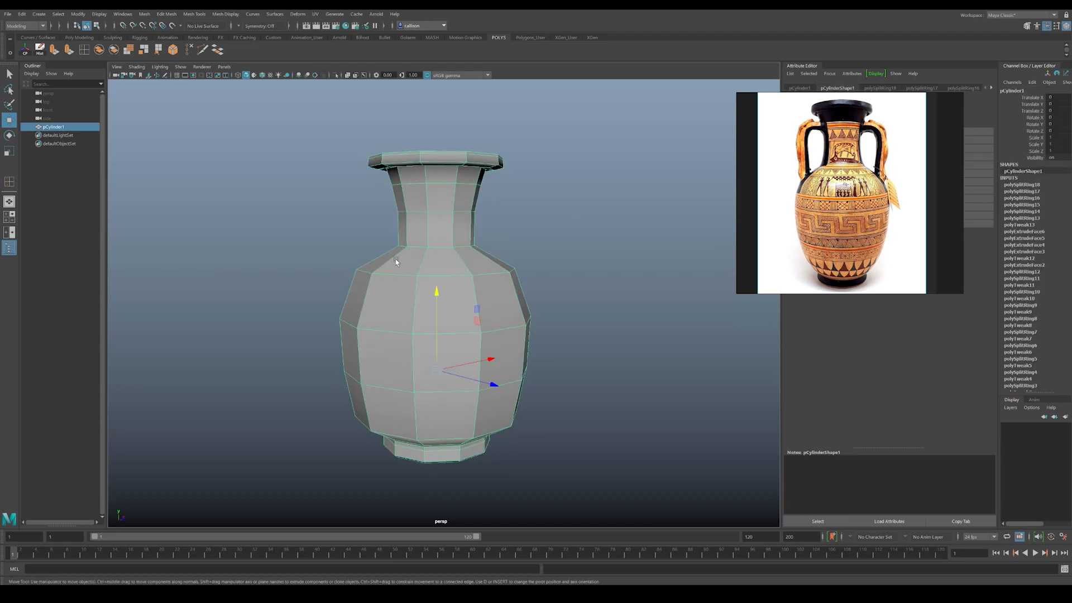
alt+middle_drag(400, 258, 407, 265)
alt+drag(407, 263, 410, 272)
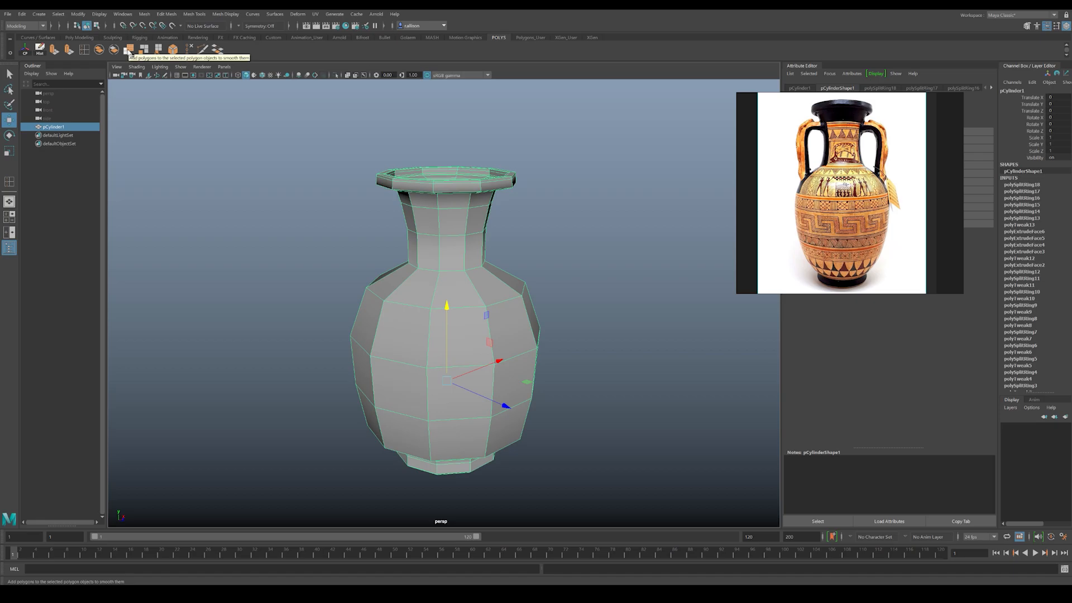
click(129, 51)
key(t)
click(529, 288)
mouse_move(520, 296)
alt+mouse_down()
mouse_move(509, 274)
mouse_move(505, 283)
alt+mouse_up()
click(491, 305)
click(583, 268)
mouse_move(445, 309)
alt+mouse_down()
mouse_move(454, 347)
mouse_move(454, 291)
alt+mouse_up()
click(437, 240)
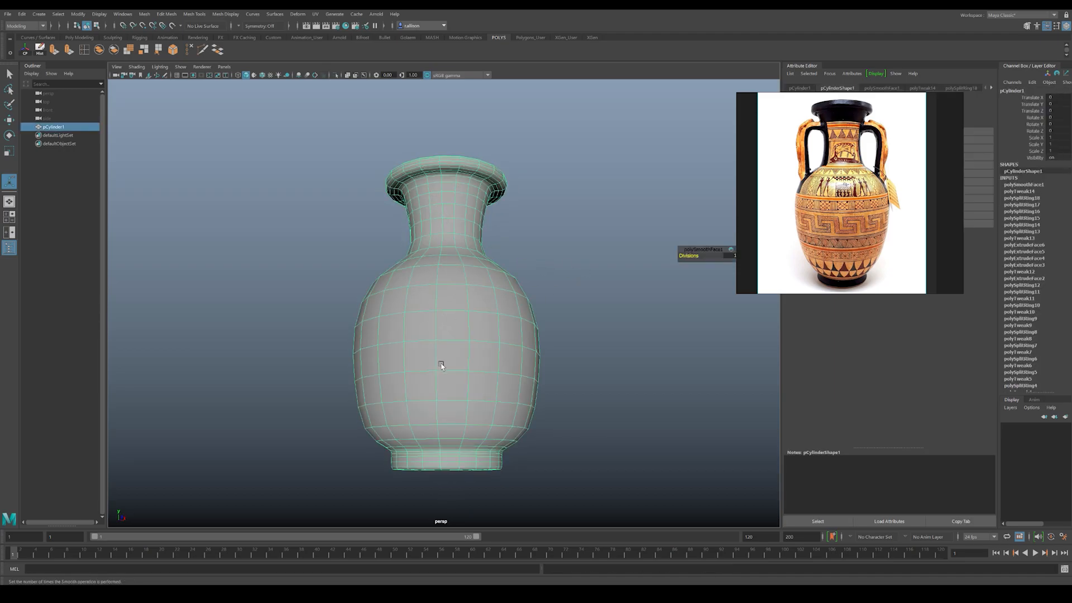
middle_drag(468, 254, 497, 250)
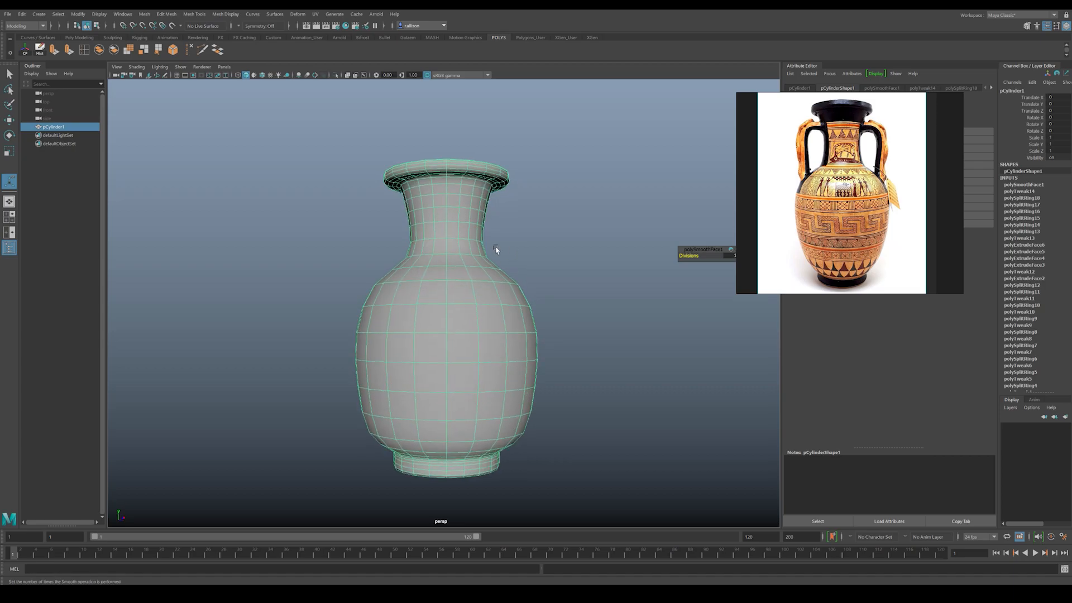
Step: Preview the subdivided vase with additional display smoothing, inspect it up close, and return to the unsmoothed display
click(561, 315)
scroll(512, 327, up, 3)
click(479, 307)
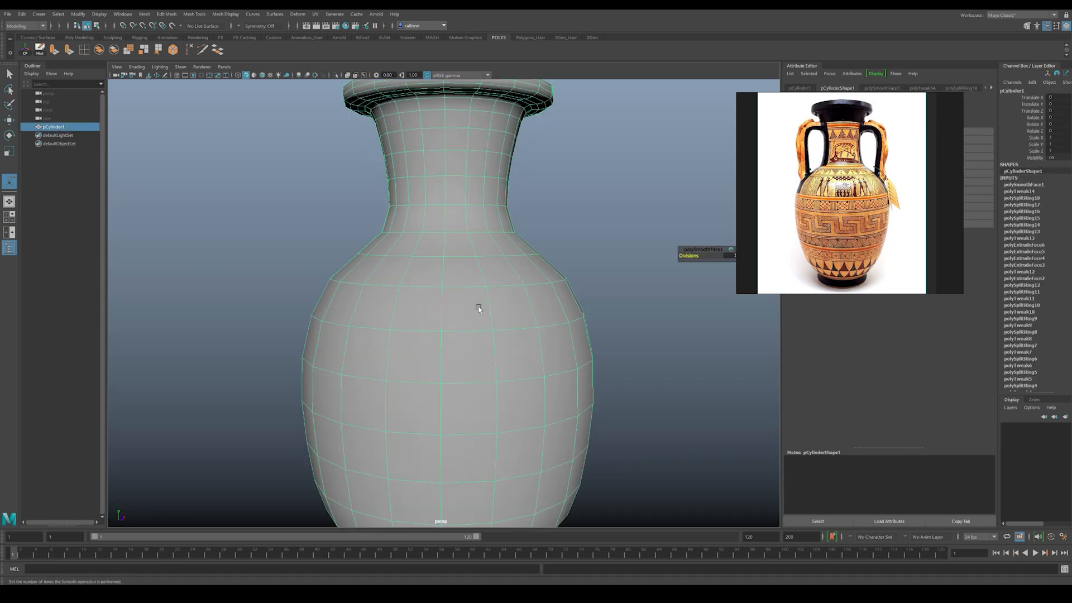
key(3)
click(613, 228)
scroll(447, 223, down, 5)
mouse_move(444, 223)
alt+mouse_down()
mouse_move(472, 242)
mouse_move(464, 214)
mouse_move(457, 230)
alt+mouse_up()
click(461, 287)
key(1)
alt+drag(487, 268, 478, 263)
scroll(559, 290, up, 3)
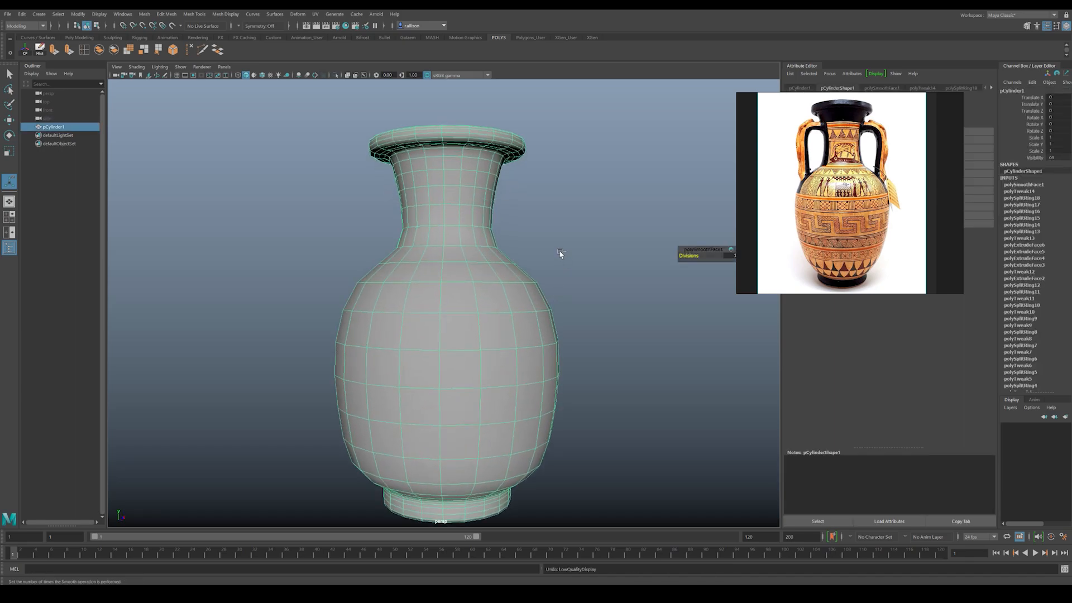
click(560, 253)
Step: Undo the display changes and the Smooth operation on the vase
key(ctrl+z)
key(ctrl+z)
key(ctrl+z)
click(529, 251)
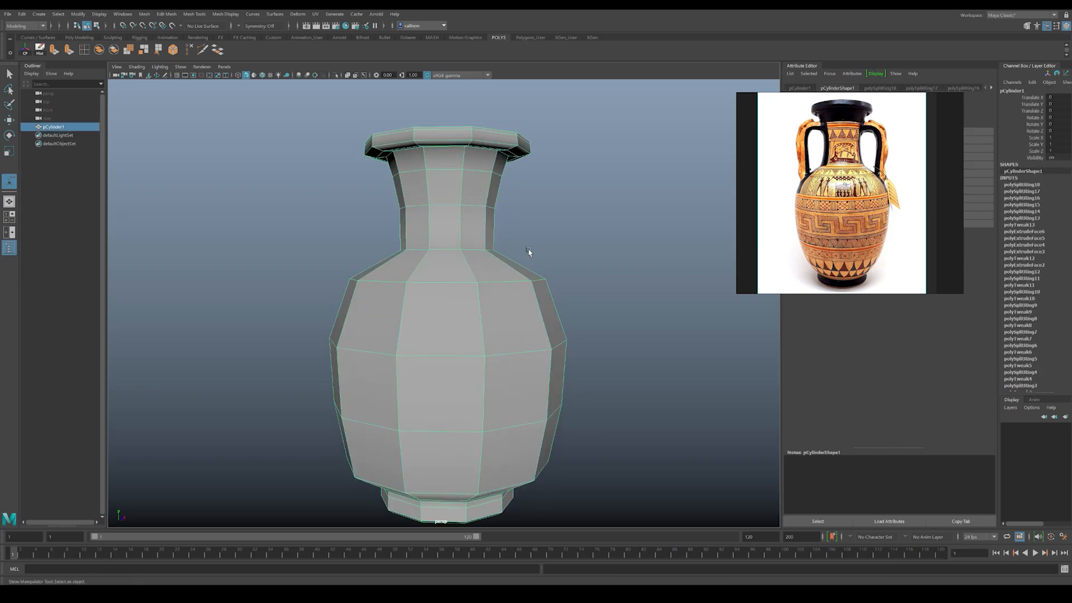
Step: Select the vase and examine its construction history, expanding the polyExtrudeFace4 entry
alt+drag(503, 272, 474, 233)
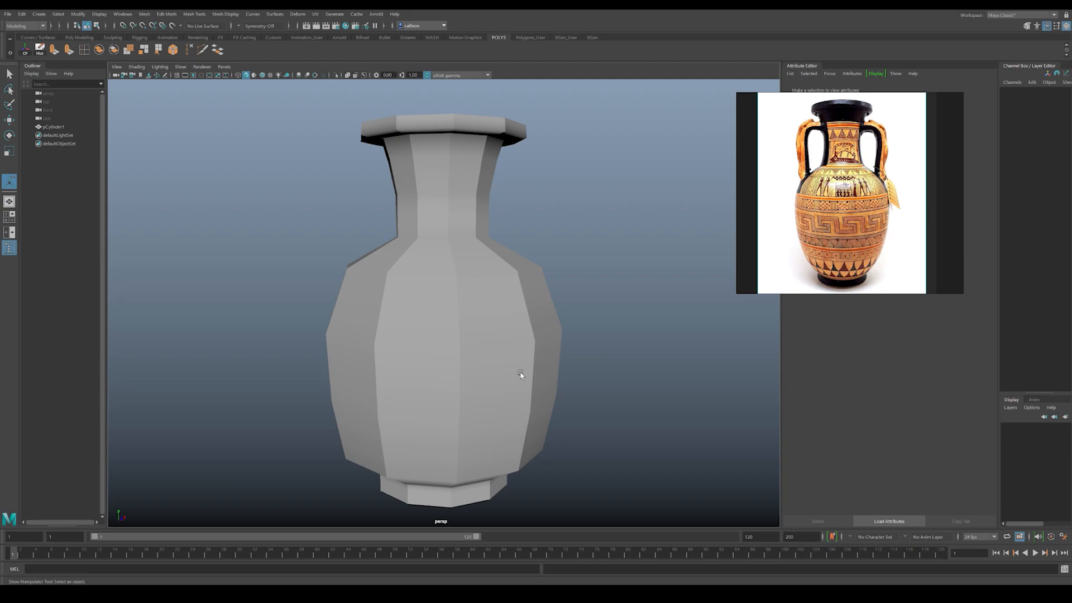
click(502, 348)
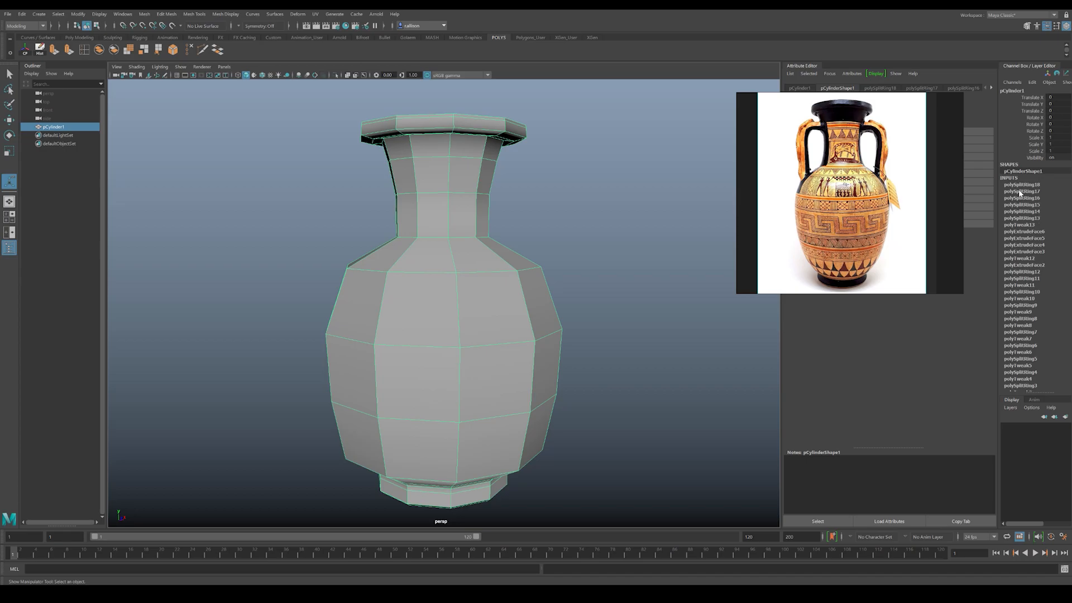
scroll(1020, 194, down, 3)
scroll(1015, 179, up, 1)
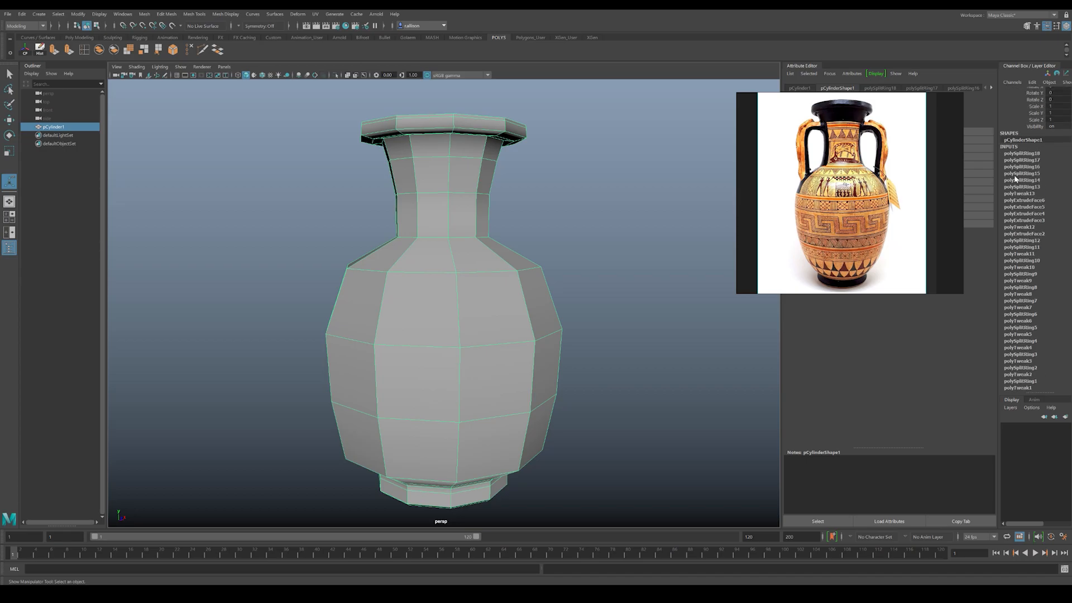
scroll(1020, 196, down, 1)
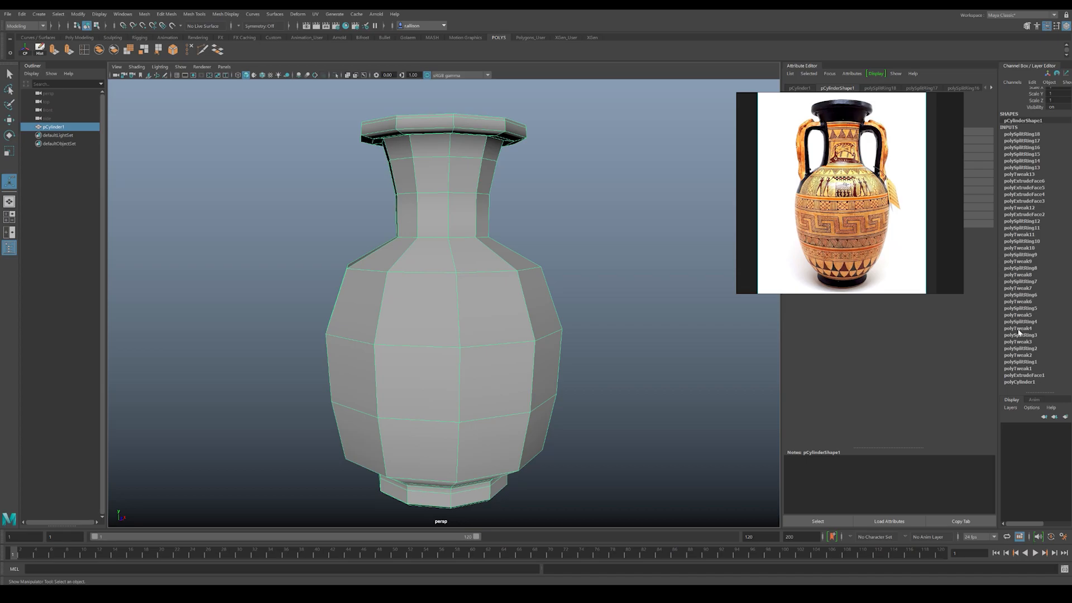
click(1022, 215)
click(1021, 195)
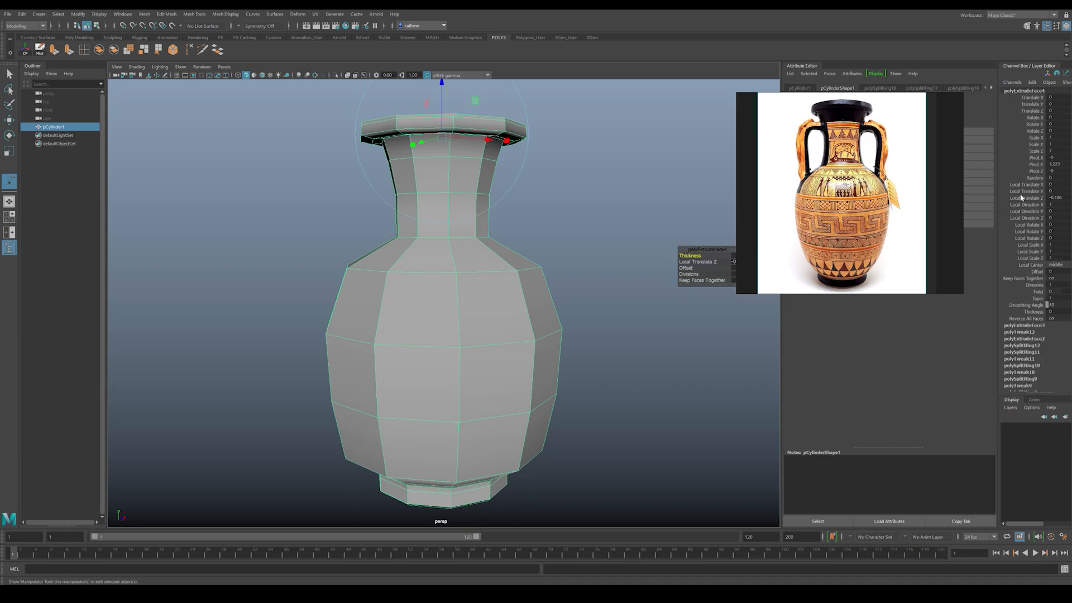
click(599, 266)
right_drag(450, 196, 489, 180)
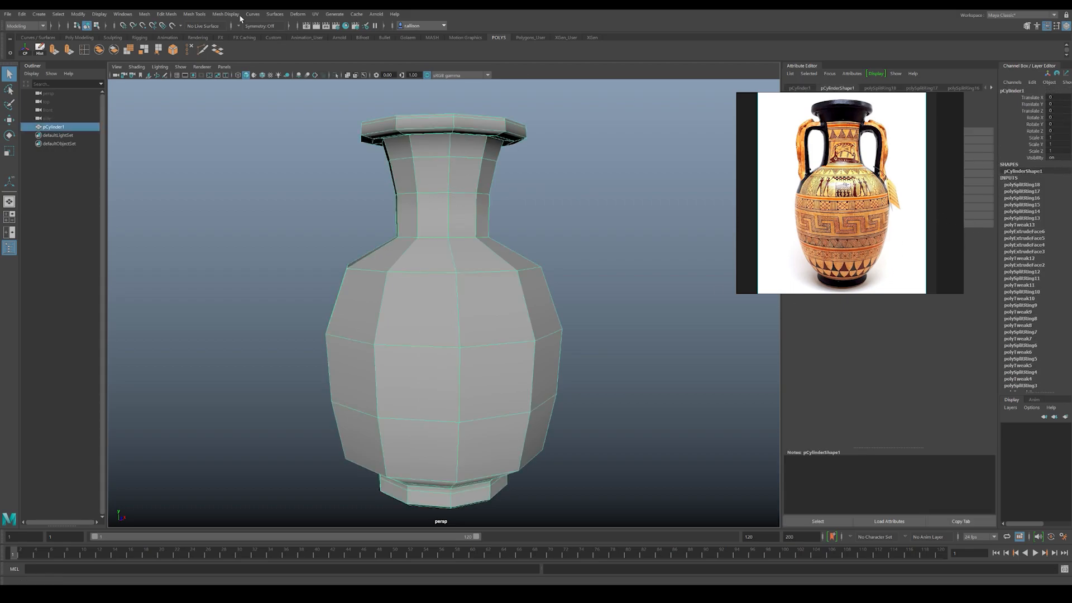
Step: Delete the construction history of all objects in the scene and clear the selection
click(21, 14)
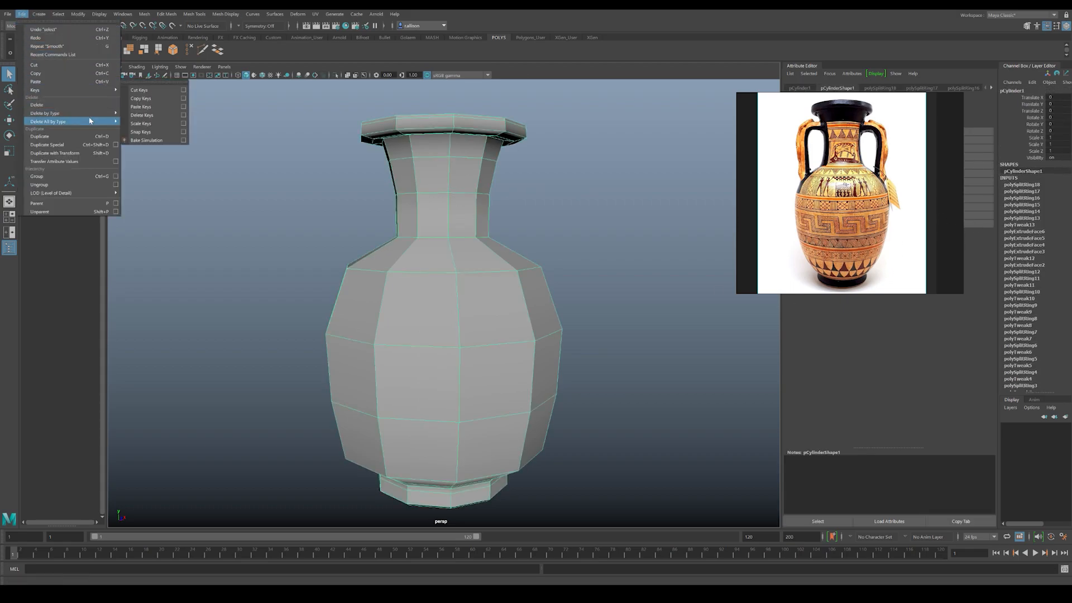
mouse_move(67, 121)
click(150, 121)
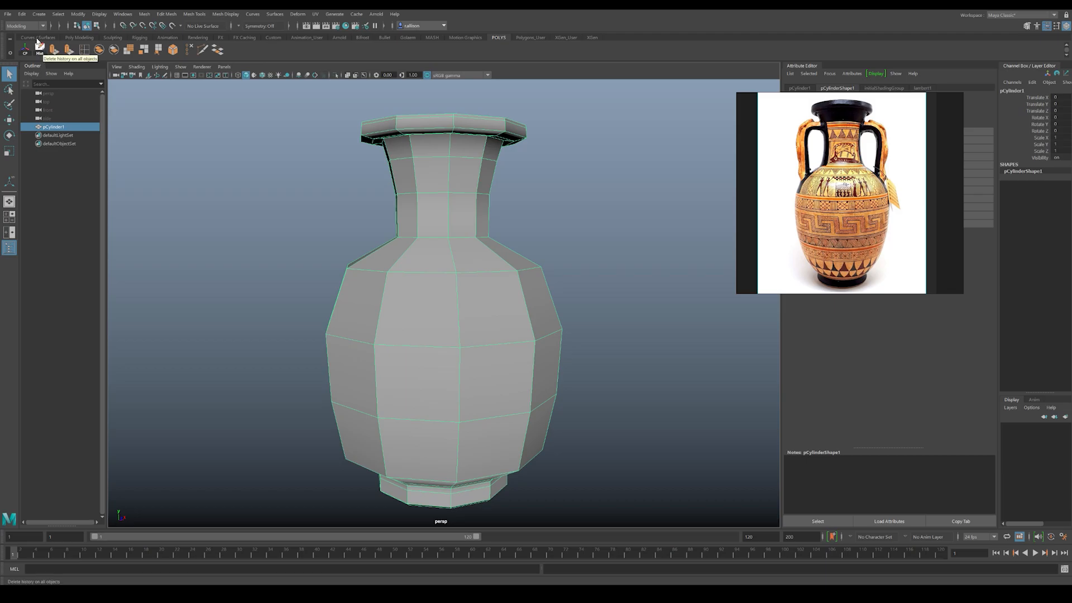
click(21, 14)
mouse_move(85, 123)
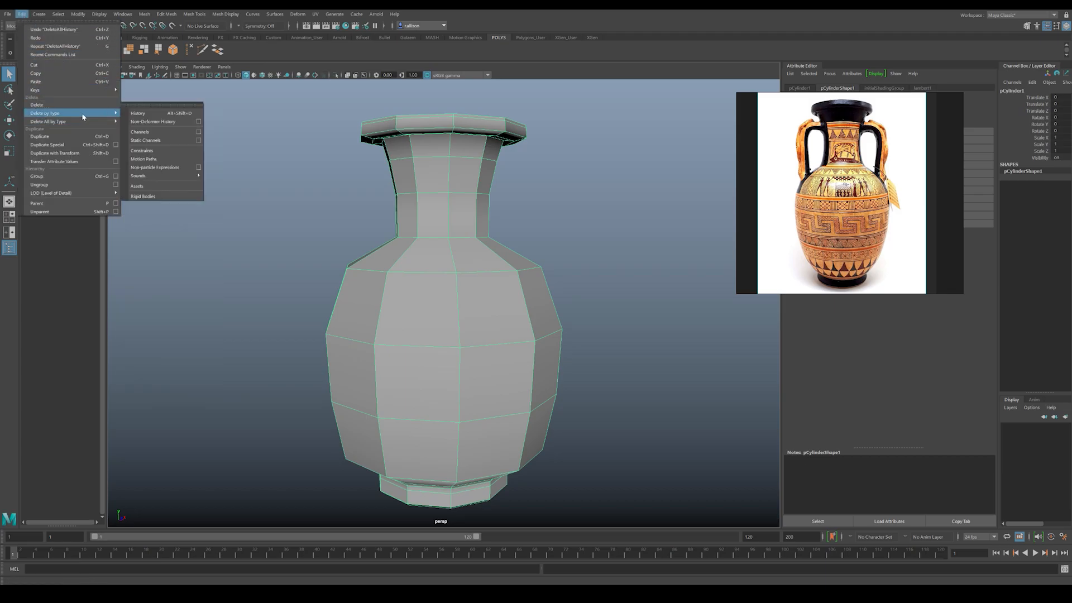
click(138, 113)
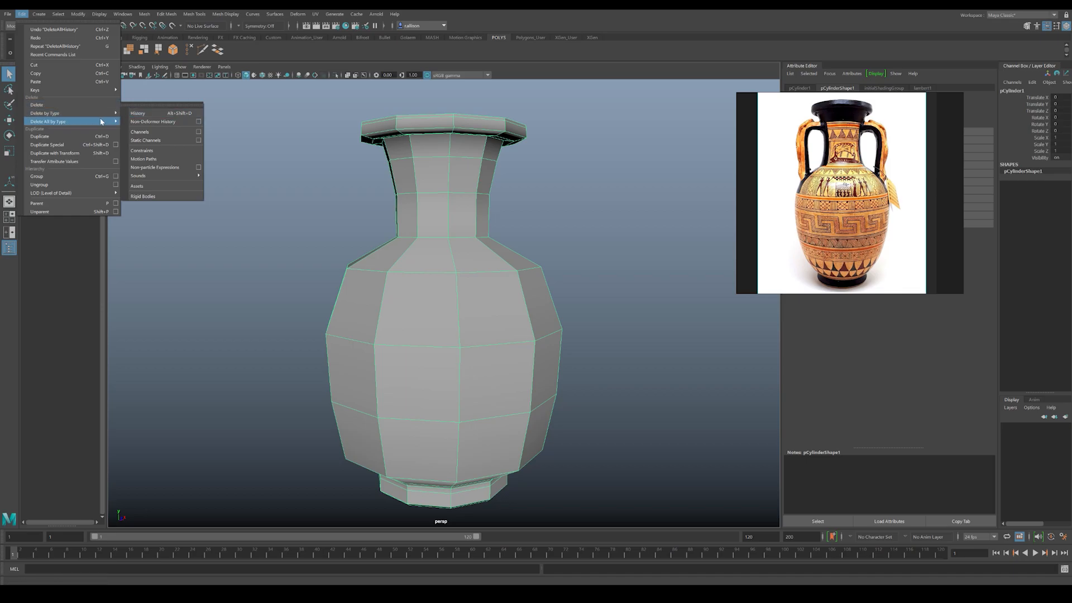
click(607, 241)
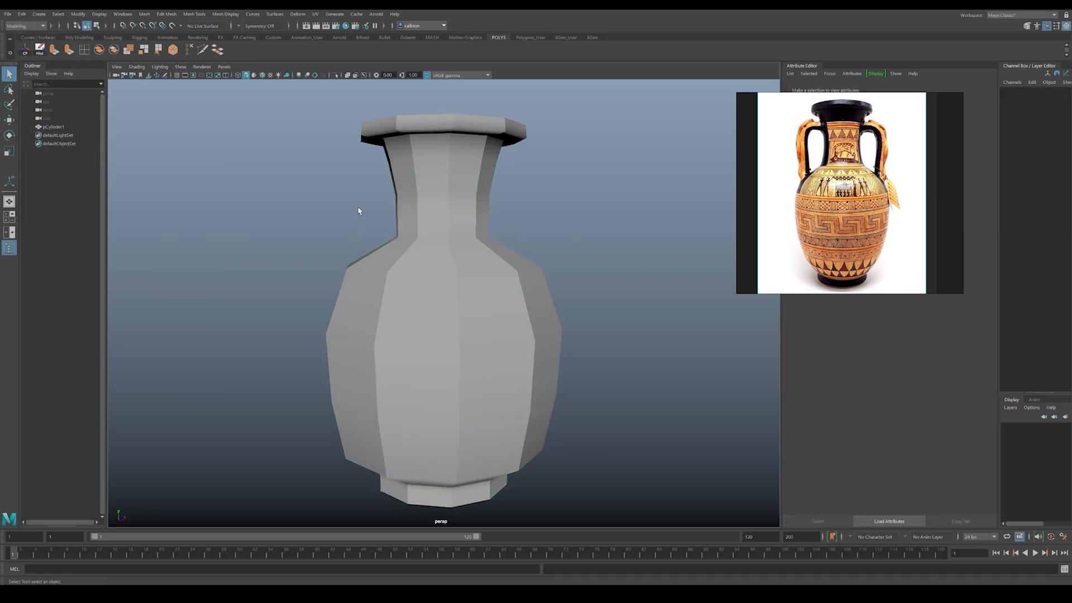
click(434, 274)
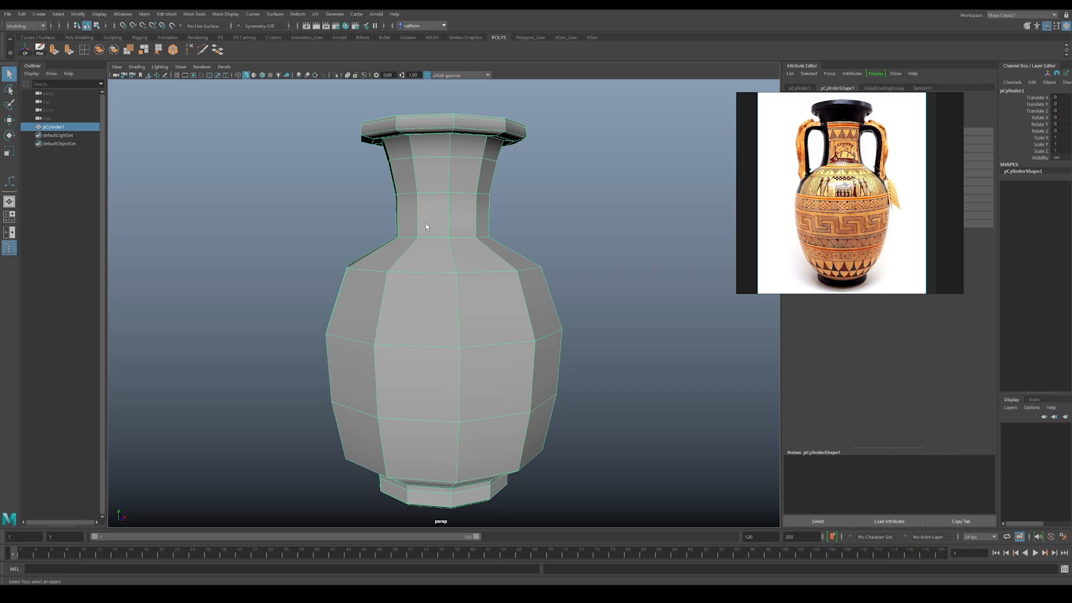
alt+drag(602, 233, 509, 314)
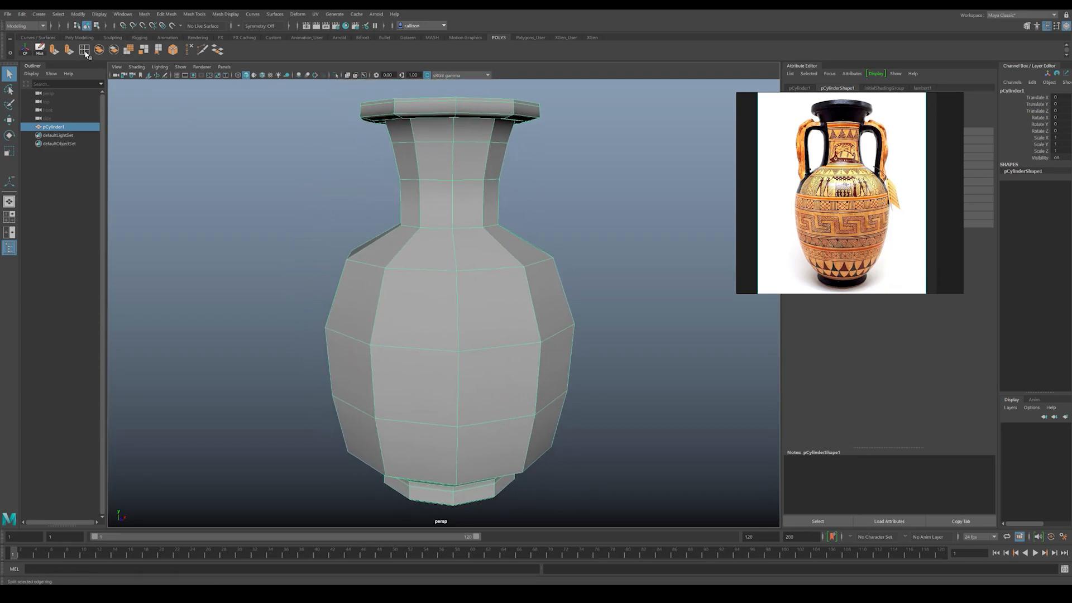
alt+drag(405, 134, 395, 259)
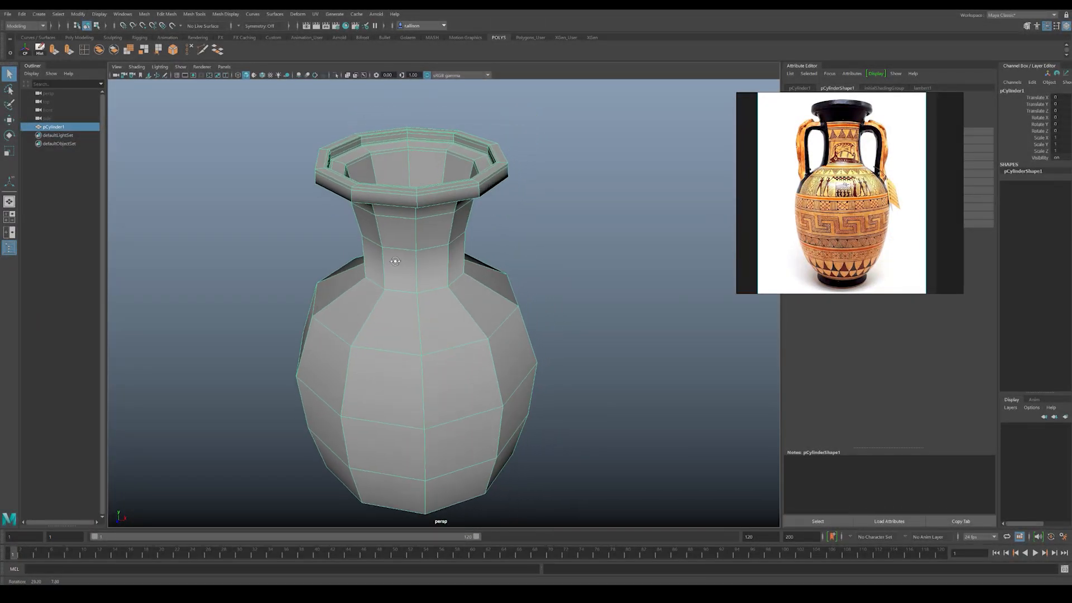
alt+middle_drag(394, 258, 419, 143)
alt+right_drag(419, 143, 404, 285)
alt+drag(404, 285, 562, 311)
Step: Create a polygon cube, scale it into a broad, flat slab, and lower it beneath the vase's foot
click(533, 323)
shift+right_drag(564, 290, 562, 313)
alt+drag(479, 349, 471, 322)
key(r)
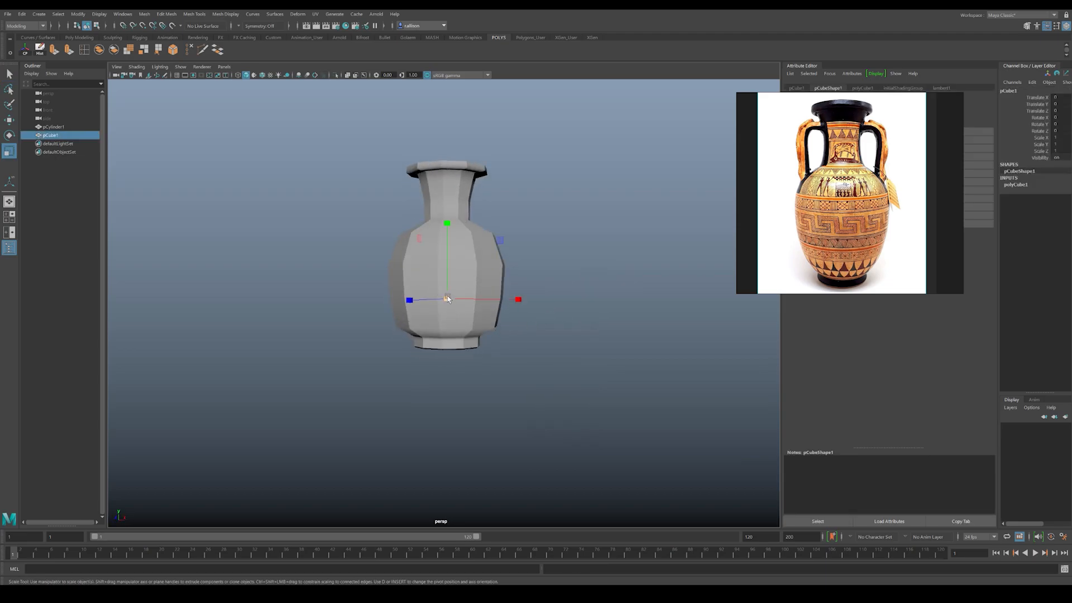
mouse_move(447, 297)
mouse_down()
mouse_move(469, 254)
mouse_move(447, 270)
mouse_move(452, 313)
mouse_up()
key(w)
mouse_move(452, 313)
alt+mouse_down()
mouse_move(433, 338)
mouse_move(378, 354)
mouse_move(441, 329)
alt+mouse_up()
click(603, 179)
Step: Inspect the vase standing on the slab from the side and from above
alt+drag(624, 259, 530, 278)
alt+middle_drag(441, 252, 428, 283)
alt+right_drag(429, 282, 517, 302)
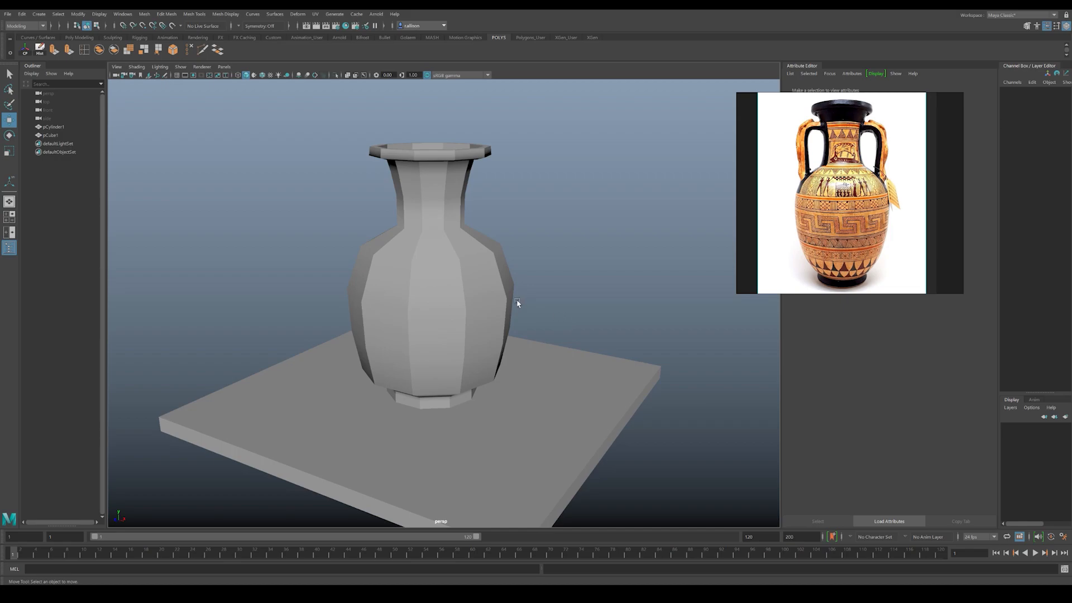
alt+drag(517, 302, 516, 298)
alt+middle_drag(457, 282, 466, 299)
alt+drag(467, 300, 454, 283)
alt+middle_drag(455, 282, 453, 326)
alt+right_drag(453, 326, 515, 337)
alt+drag(515, 337, 509, 346)
alt+drag(488, 309, 435, 318)
Step: Examine individual faces around the vase's rim and shoulder in face mode, then return to object selection
click(474, 310)
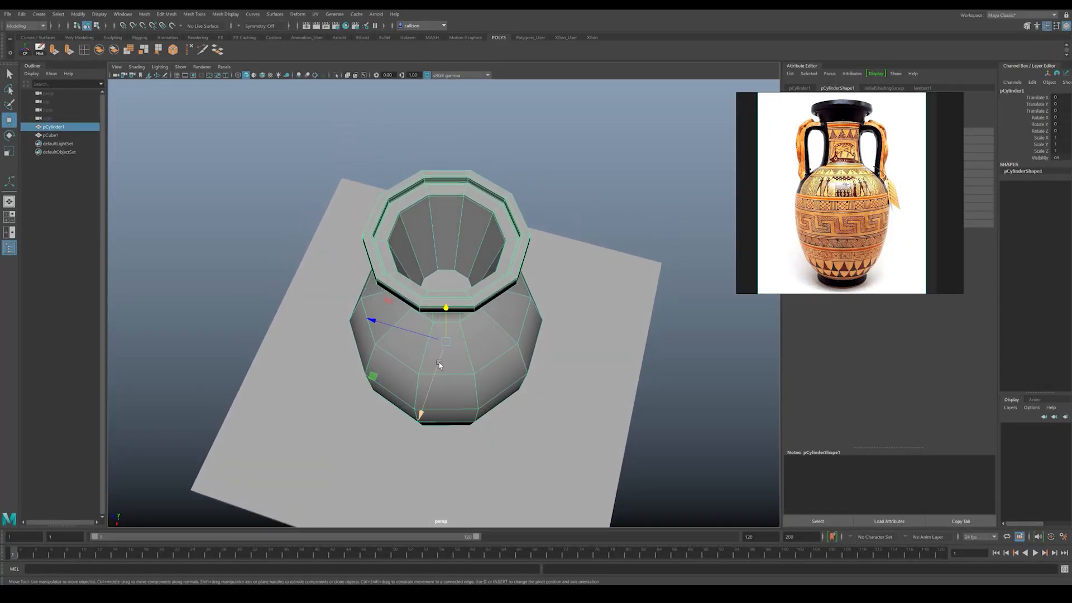
key(F11)
click(455, 335)
alt+drag(452, 336, 494, 336)
shift+click(387, 331)
alt+drag(387, 331, 295, 351)
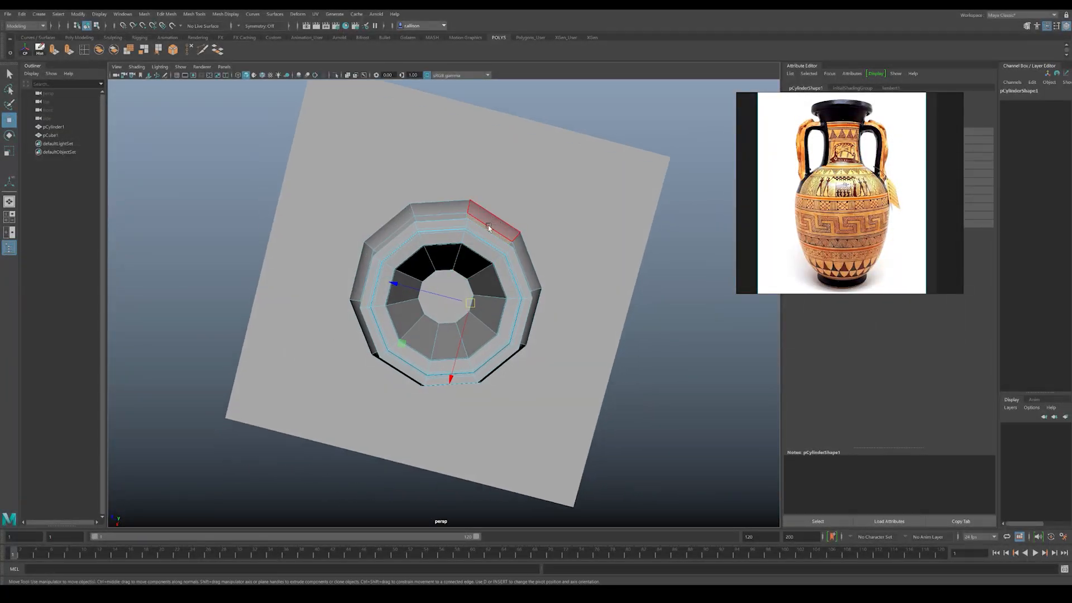
alt+drag(455, 217, 402, 214)
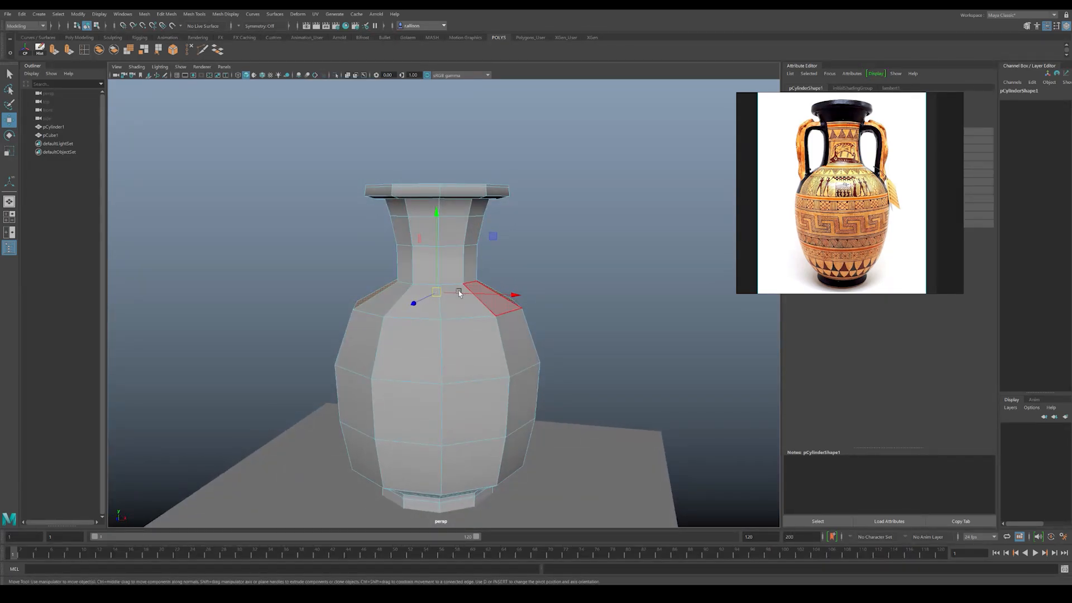
alt+drag(408, 293, 514, 198)
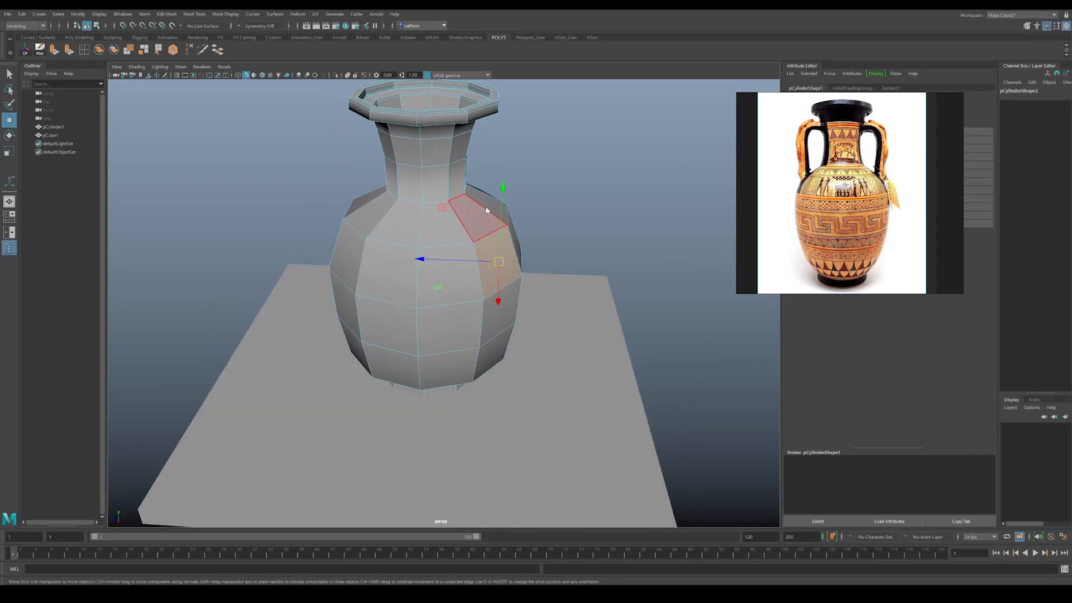
click(564, 169)
Step: Create a polygon cube beside the neck above the shoulder, scaled to about 0.25 in X and 0.36 in Z
shift+right_click(565, 185)
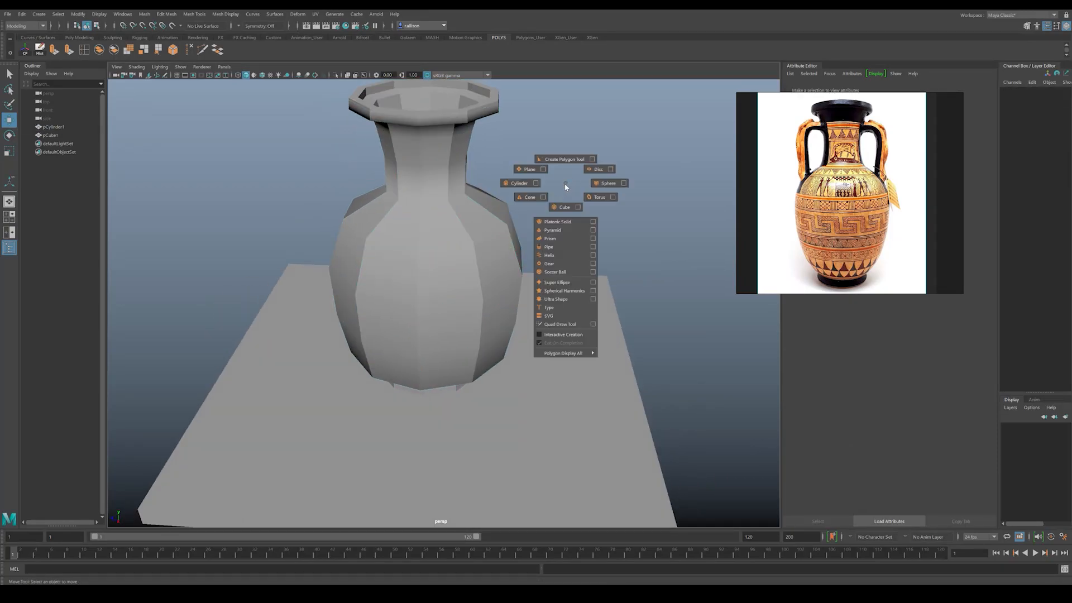
click(560, 208)
alt+drag(562, 206, 468, 247)
drag(392, 309, 412, 190)
drag(458, 260, 526, 273)
alt+drag(523, 281, 473, 235)
key(r)
key(w)
key(r)
key(w)
Step: Raise the handle block's top vertices to stretch it upward alongside the neck
scroll(474, 226, up, 5)
right_click(478, 243)
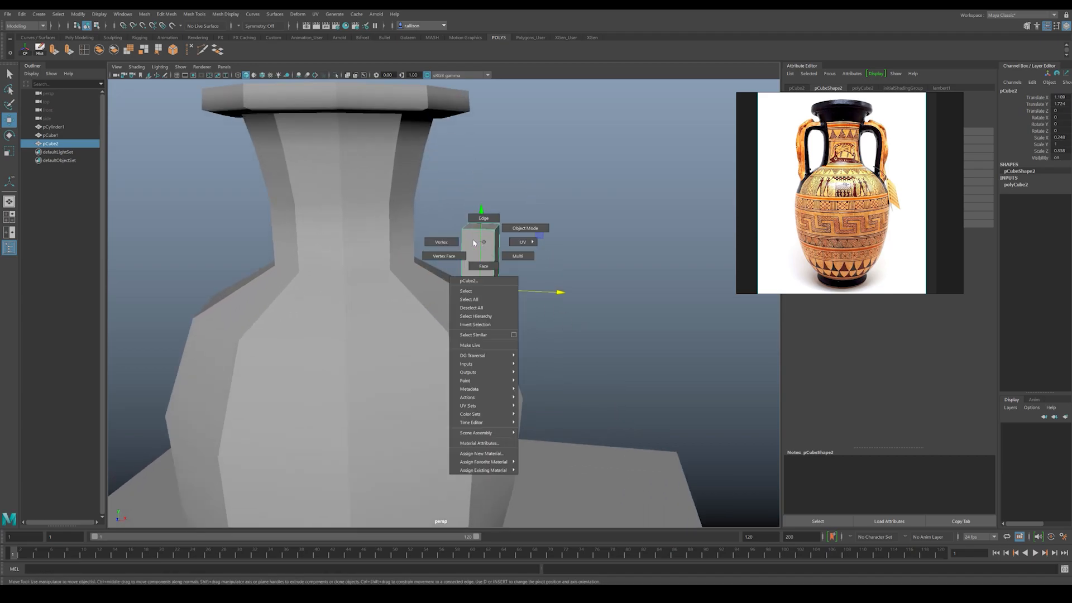
click(441, 241)
mouse_move(480, 199)
mouse_down()
mouse_move(486, 143)
mouse_move(467, 167)
mouse_move(465, 201)
mouse_up()
Step: Insert three spaced horizontal edge loops along the height of the handle block above the shoulder
click(85, 52)
alt+drag(391, 240, 493, 253)
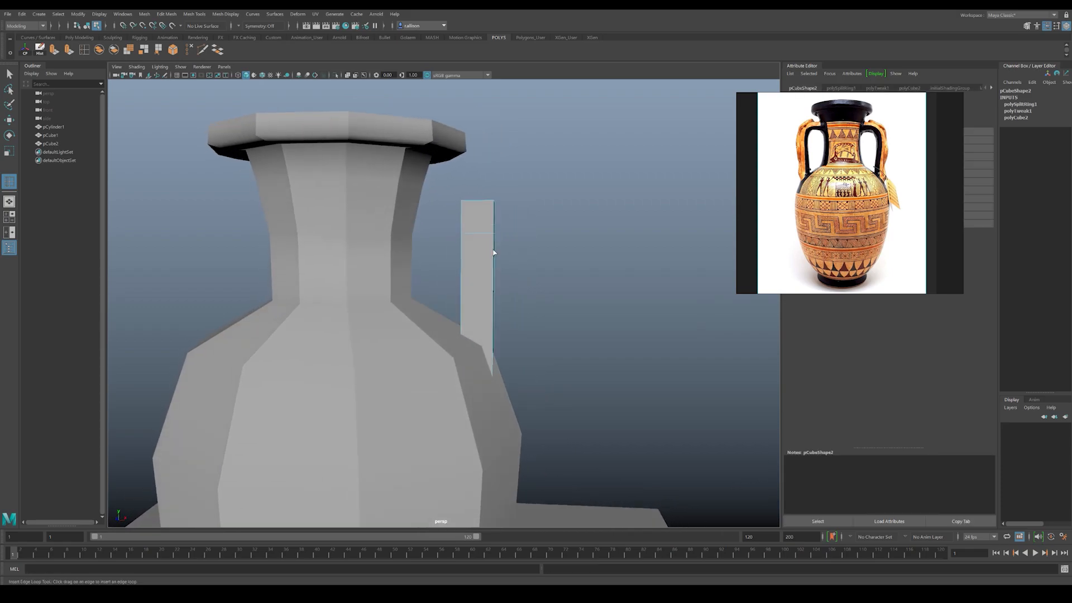
click(493, 282)
click(494, 313)
alt+drag(495, 321, 503, 322)
Step: Extrude the uppermost inner face of the handle block horizontally until it reaches the vase's neck
key(w)
alt+drag(483, 224, 490, 239)
right_drag(491, 235, 491, 258)
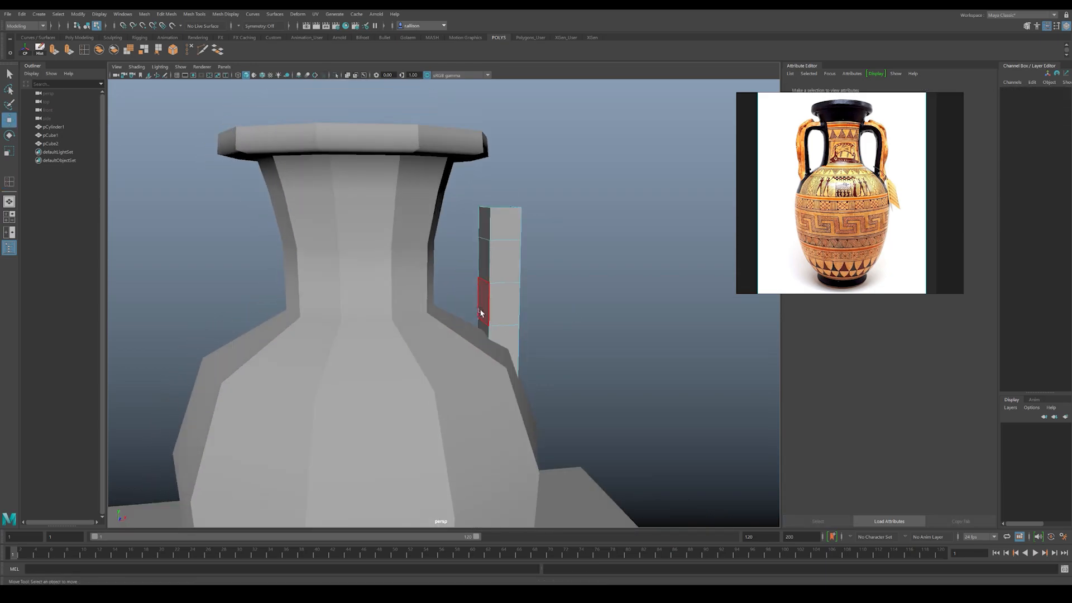
click(483, 228)
alt+drag(455, 262, 377, 233)
click(54, 53)
alt+drag(376, 234, 409, 246)
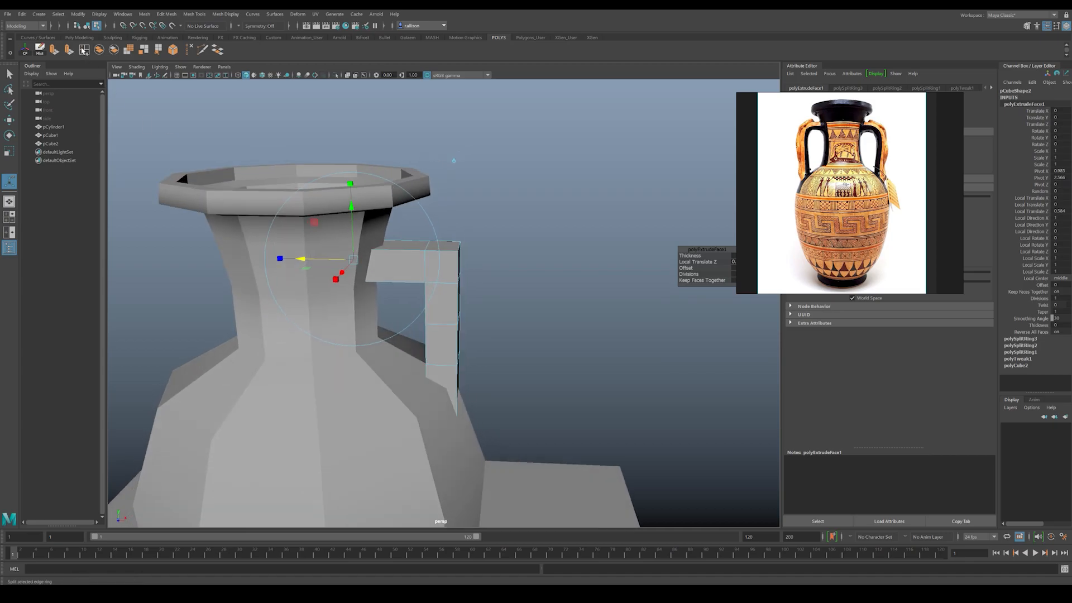
Step: Insert a vertical edge loop across the middle of the handle's new horizontal arm
click(83, 51)
click(397, 251)
key(w)
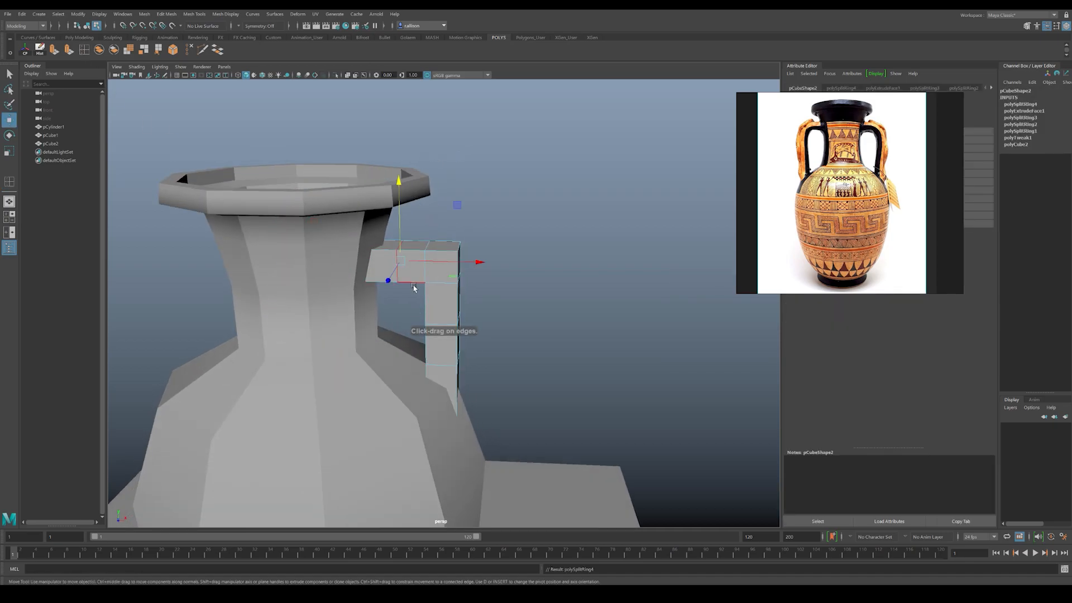
Step: Reposition the vertices along the handle's arm and outer corner to shape the top into a gentle arch
alt+drag(416, 285, 424, 262)
alt+middle_drag(423, 263, 438, 272)
alt+middle_drag(436, 274, 445, 280)
alt+drag(468, 278, 462, 280)
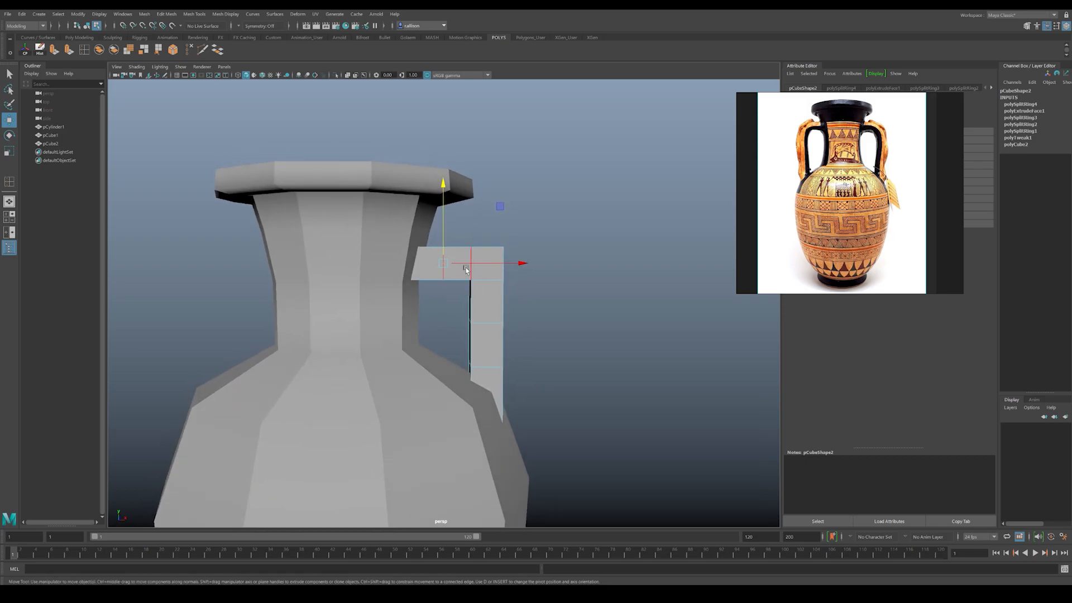
right_drag(467, 260, 429, 253)
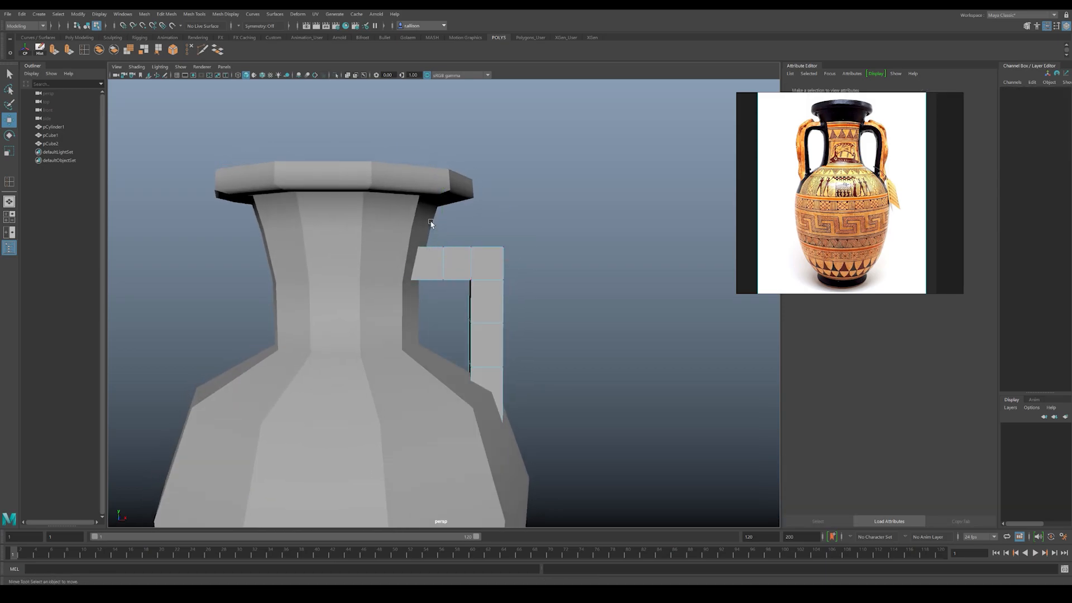
drag(458, 300, 458, 298)
drag(445, 225, 468, 227)
click(467, 262)
alt+drag(456, 266, 488, 302)
click(466, 298)
Step: Insert a horizontal edge loop in the upper part of the handle's upright, just below the bend
shift+right_drag(452, 278, 474, 269)
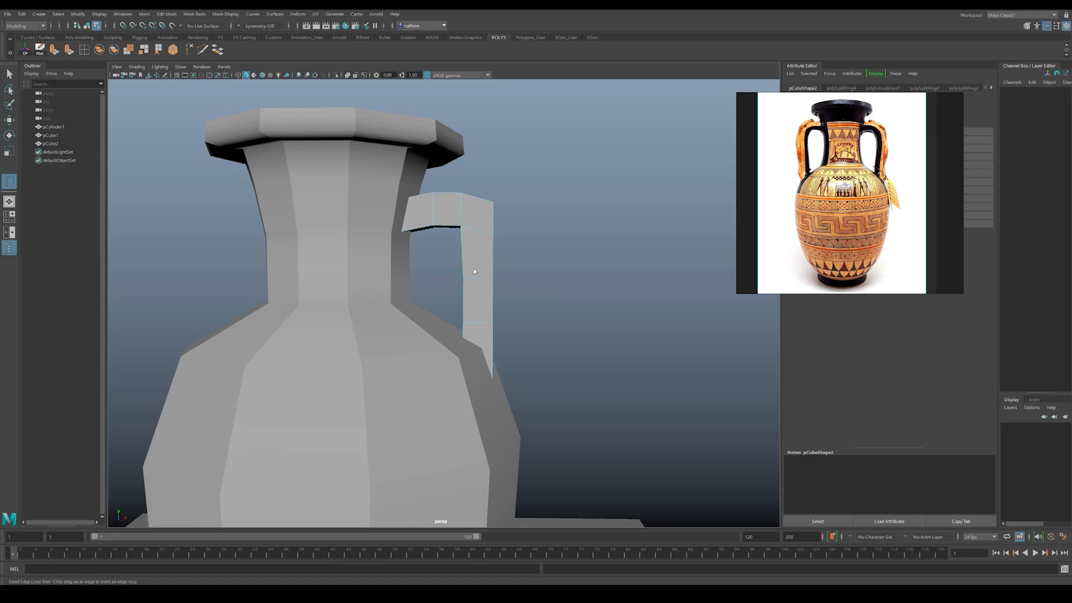
drag(463, 252, 462, 254)
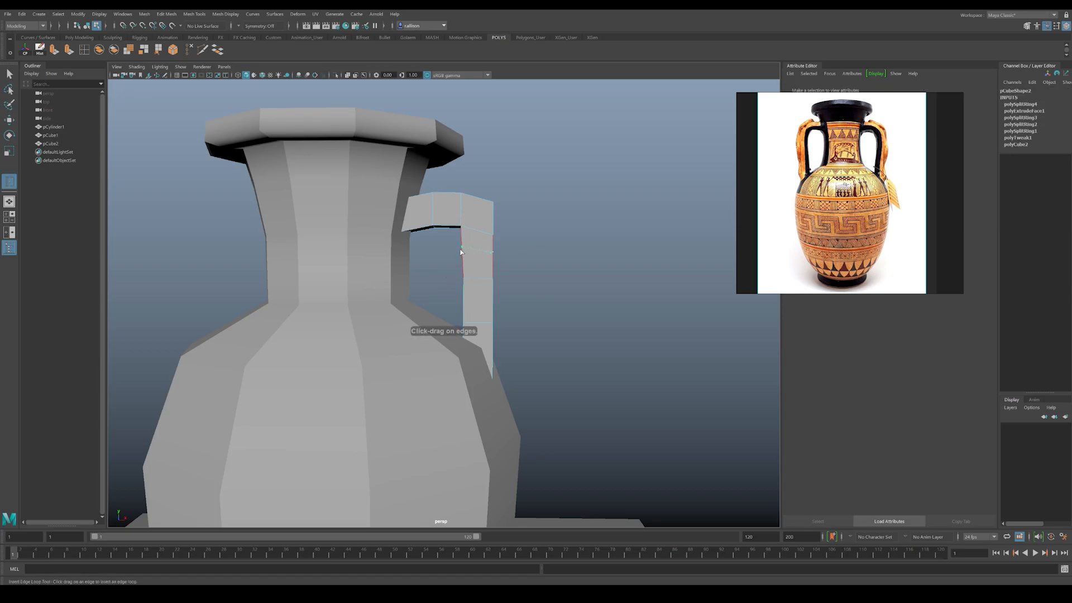
click(462, 250)
key(r)
key(w)
Step: Move the upright's vertices sideways to give the handle's vertical part a slight curve
click(463, 263)
drag(486, 254, 512, 335)
drag(519, 280, 526, 282)
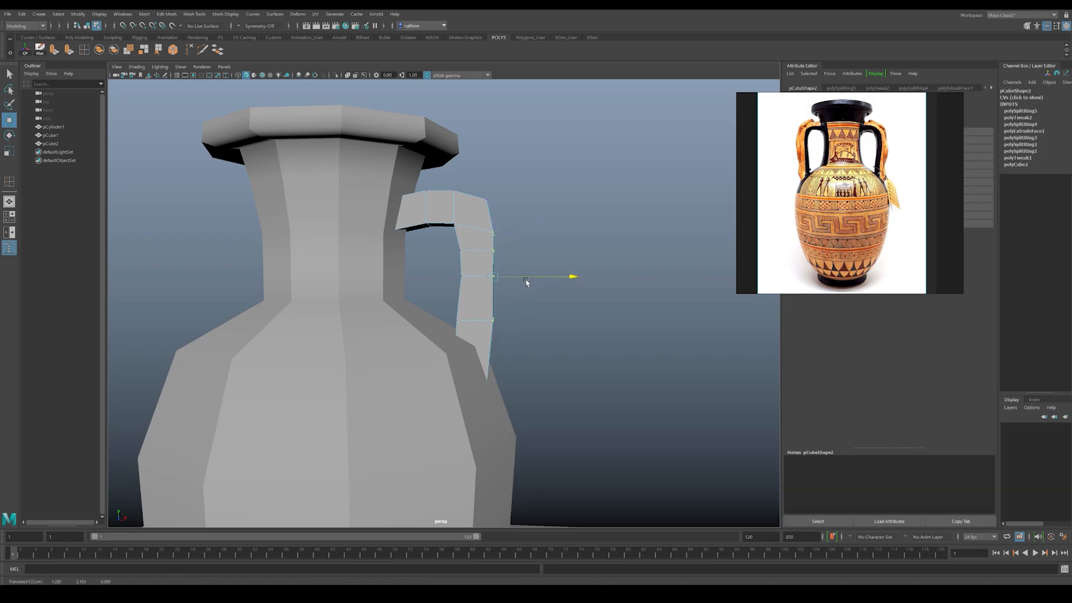
Step: Return to object selection and narrow the handle's depth to about 0.275 in Z
drag(482, 249, 391, 251)
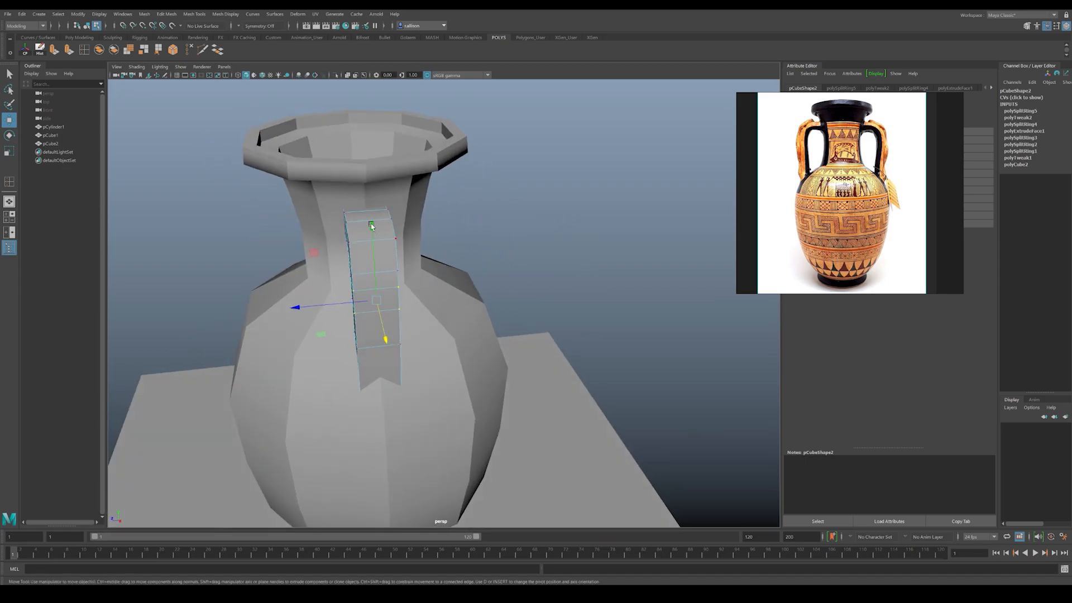
key(F8)
key(r)
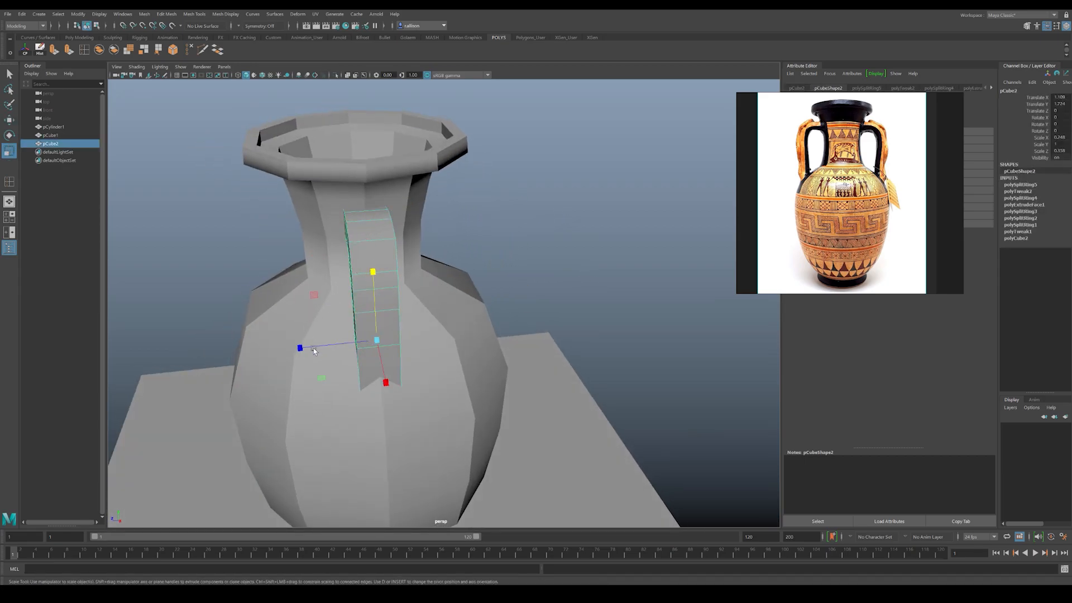
drag(301, 347, 465, 279)
right_drag(477, 304, 465, 304)
alt+drag(464, 303, 458, 300)
drag(462, 347, 454, 299)
key(w)
Step: Turn on smooth mesh preview for the vase body and the handle, and check the handle's shape
alt+drag(453, 257, 462, 244)
right_drag(462, 227, 471, 217)
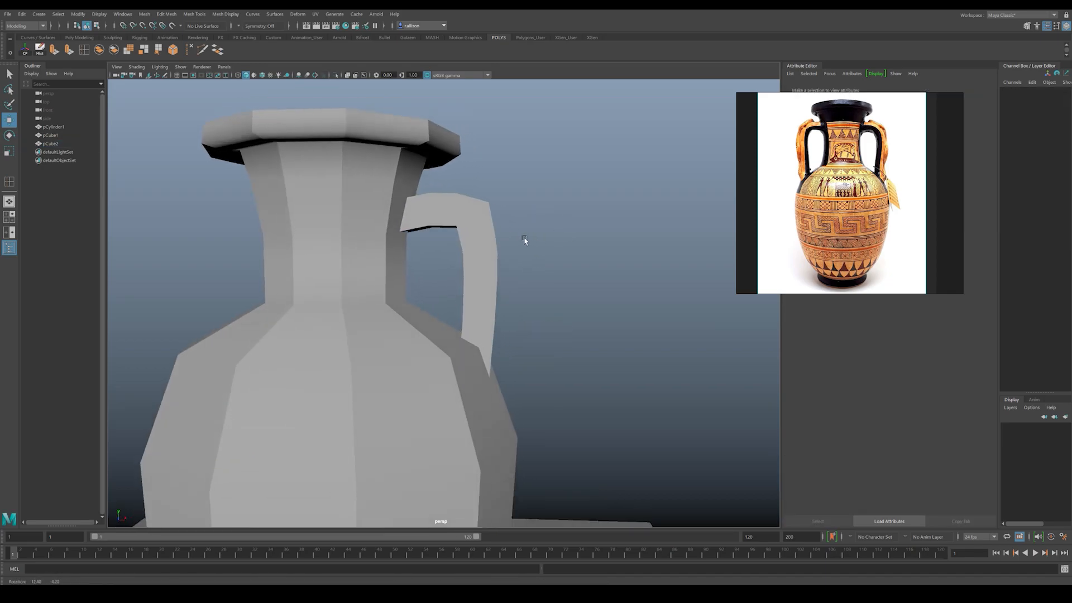
click(479, 254)
click(536, 276)
alt+drag(536, 277, 397, 387)
click(396, 387)
key(3)
click(589, 273)
alt+drag(588, 273, 475, 321)
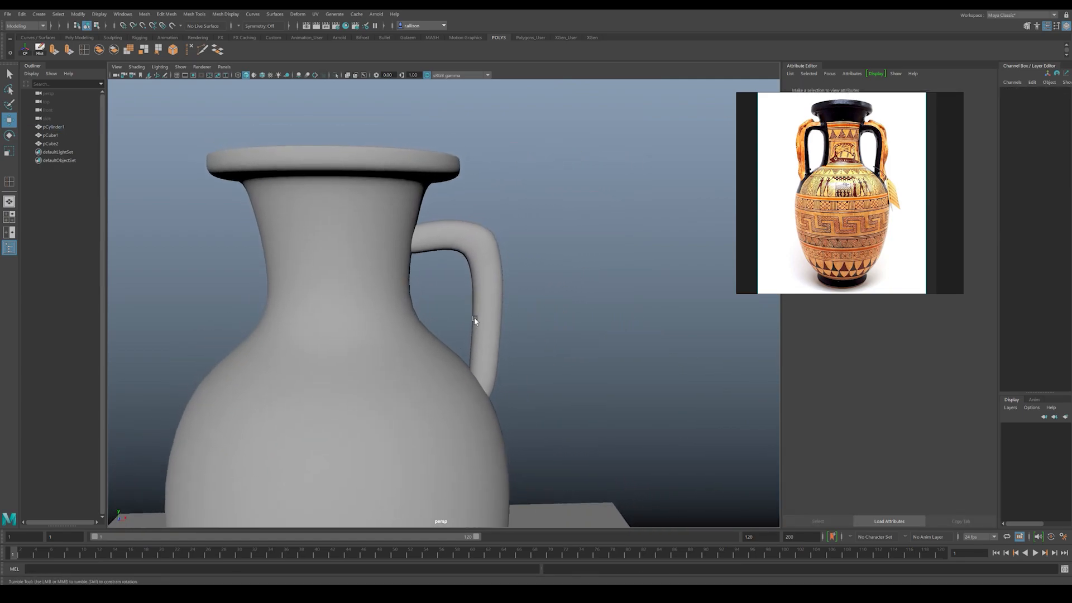
Step: Switch the handle back to unsmoothed display and delete its end face inside the vase's neck
click(484, 244)
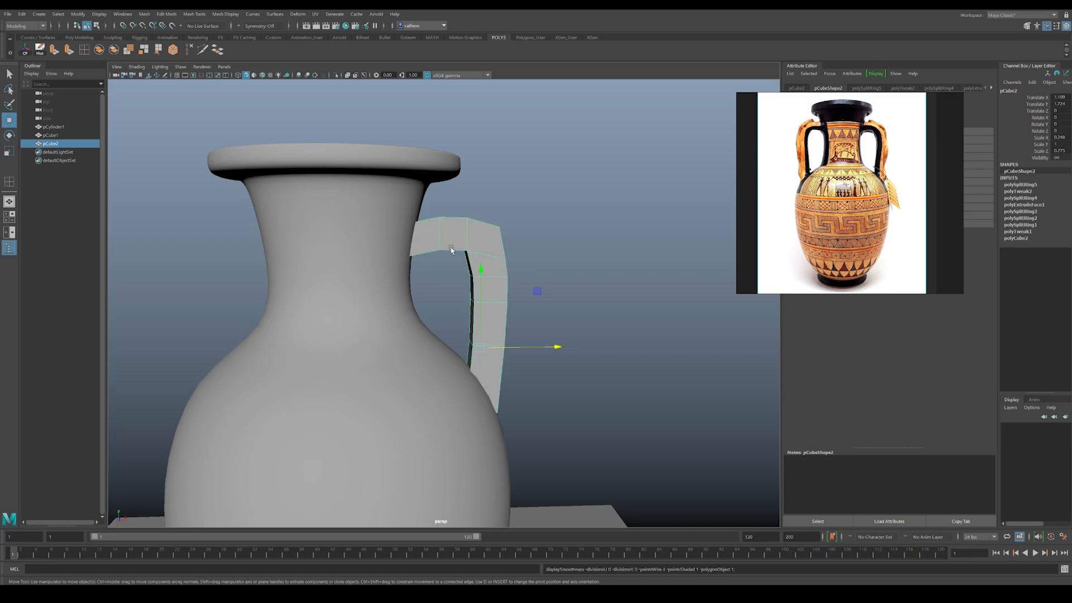
key(1)
right_click(427, 229)
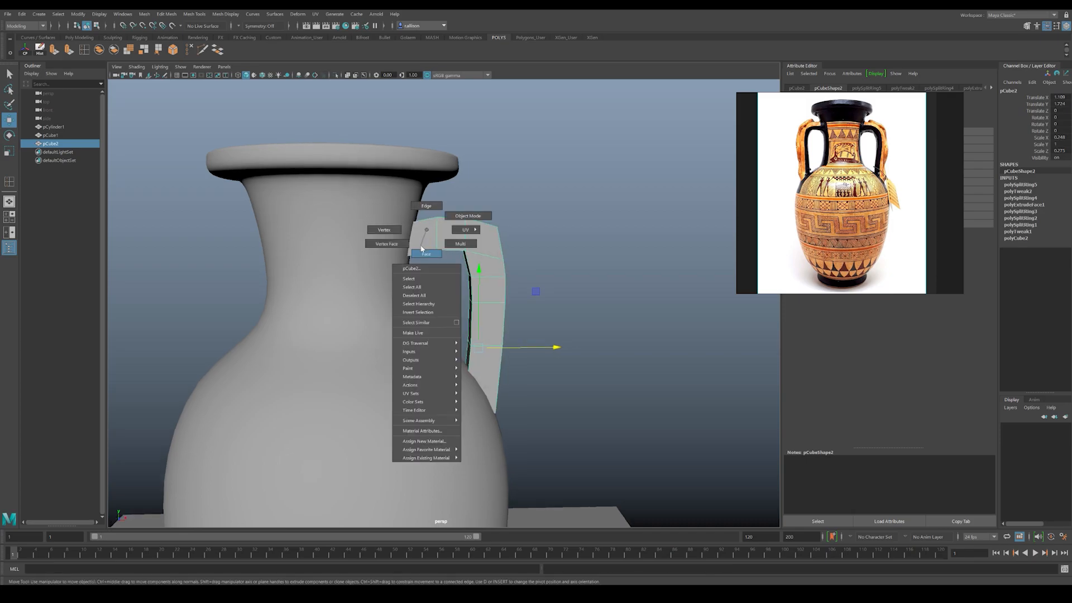
click(422, 252)
drag(348, 170, 398, 244)
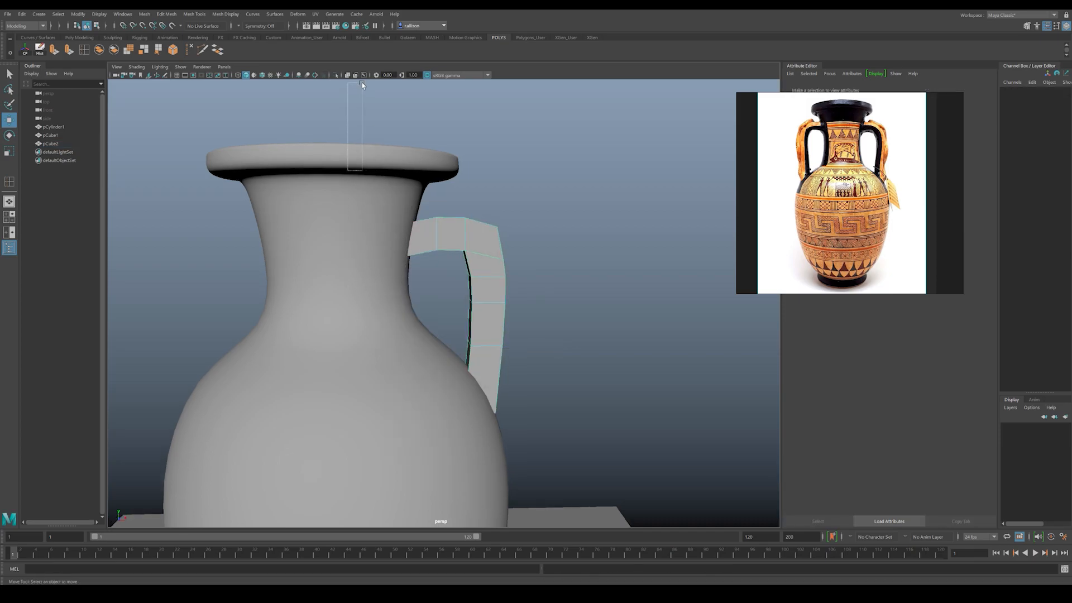
drag(361, 82, 375, 163)
key(ctrl+z)
alt+drag(459, 225, 470, 284)
click(498, 305)
alt+drag(507, 366, 466, 371)
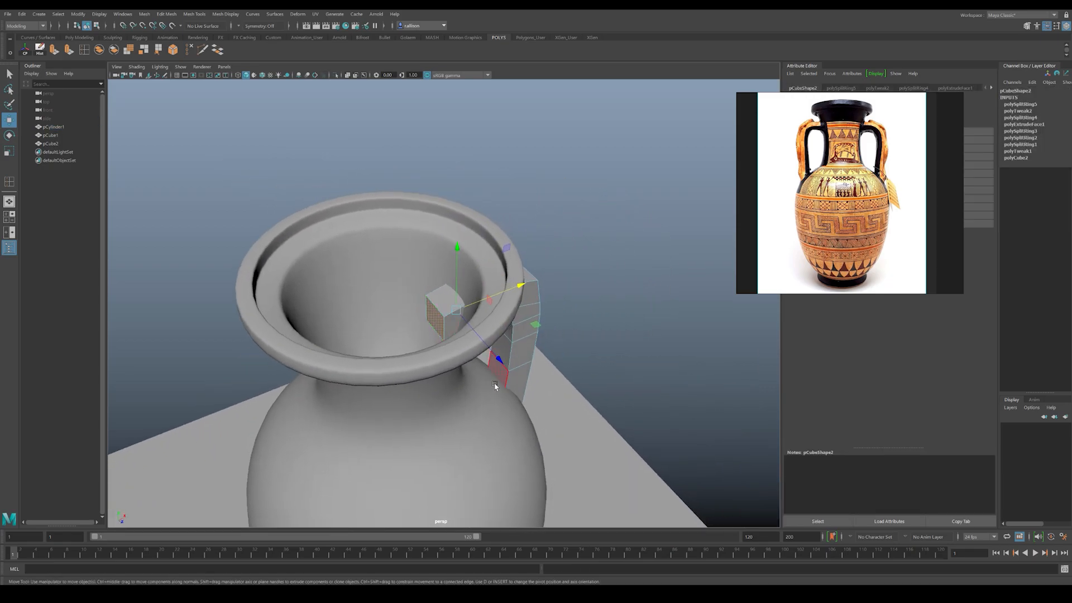
key(Delete)
Step: Use wireframe display to select the handle's bottom face hidden in the body, delete it, and restore shaded display
alt+drag(536, 331, 503, 292)
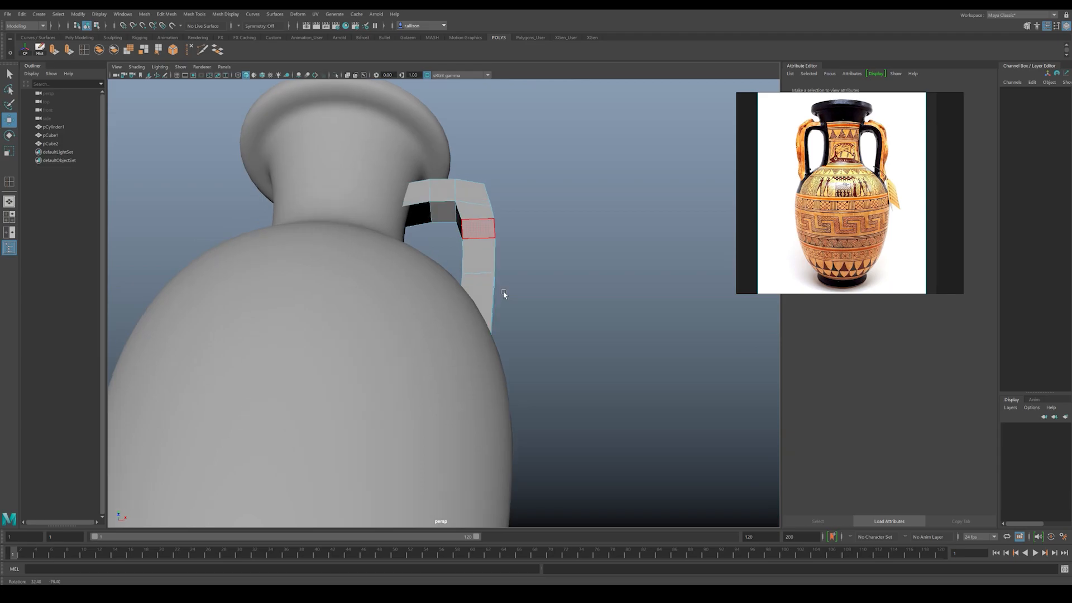
key(4)
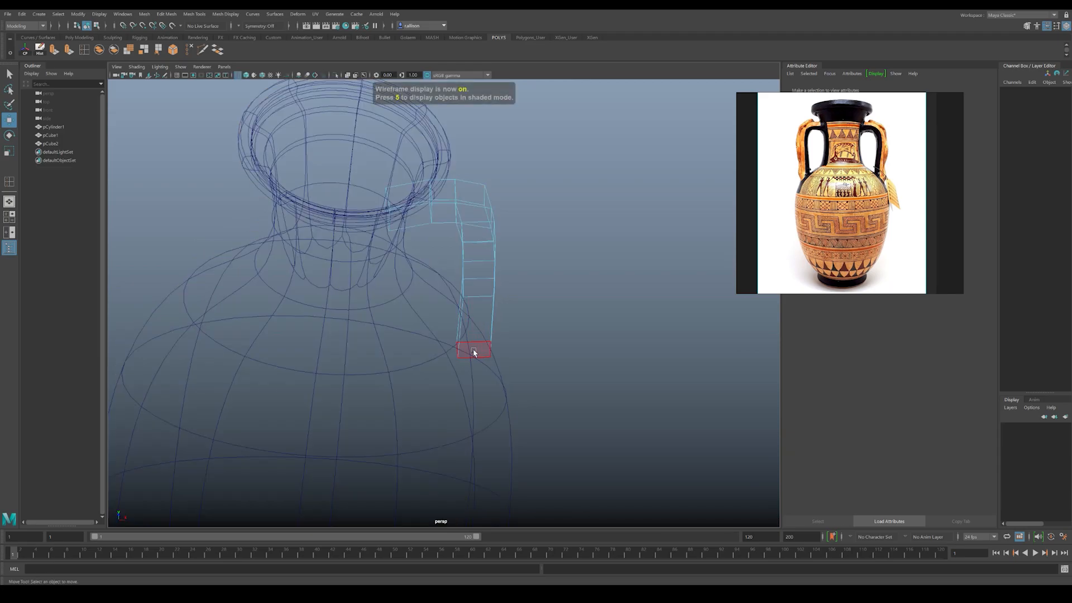
click(473, 352)
key(5)
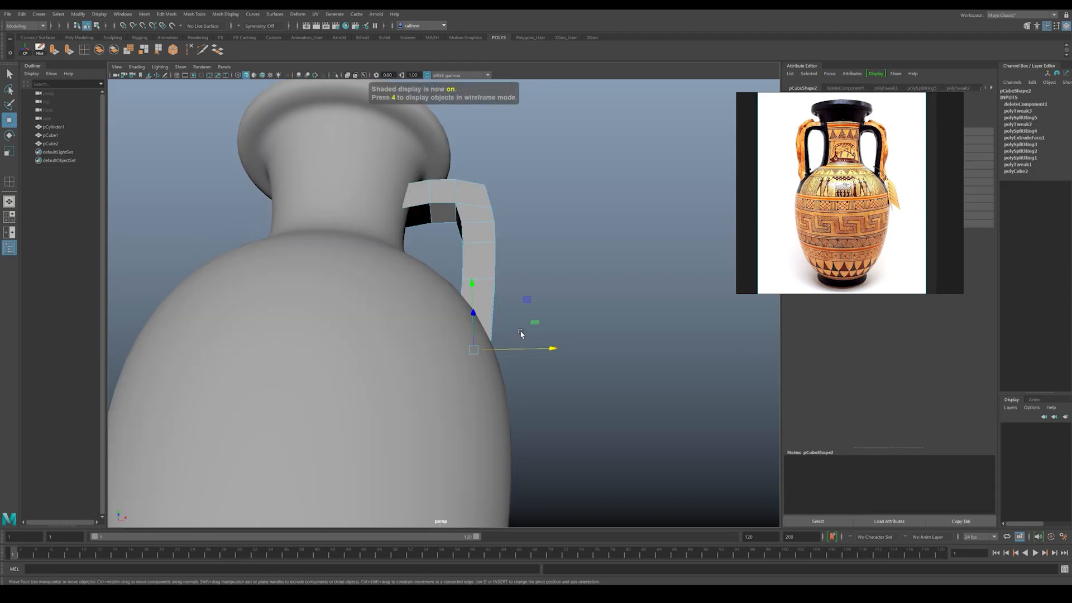
key(Delete)
Step: Raise the upper vertices at the handle's neck end to widen its junction with the neck
mouse_move(487, 281)
alt+mouse_down()
mouse_move(479, 259)
mouse_move(482, 274)
alt+mouse_up()
right_drag(453, 232, 406, 231)
mouse_move(403, 230)
alt+mouse_down()
mouse_move(394, 220)
mouse_move(422, 234)
alt+mouse_up()
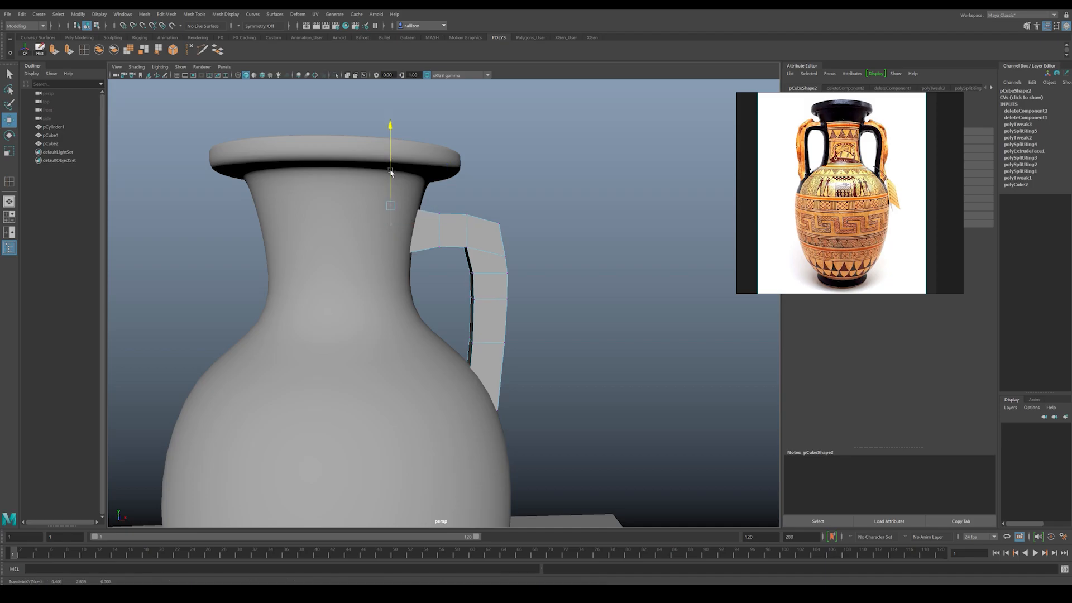
alt+drag(434, 196, 497, 237)
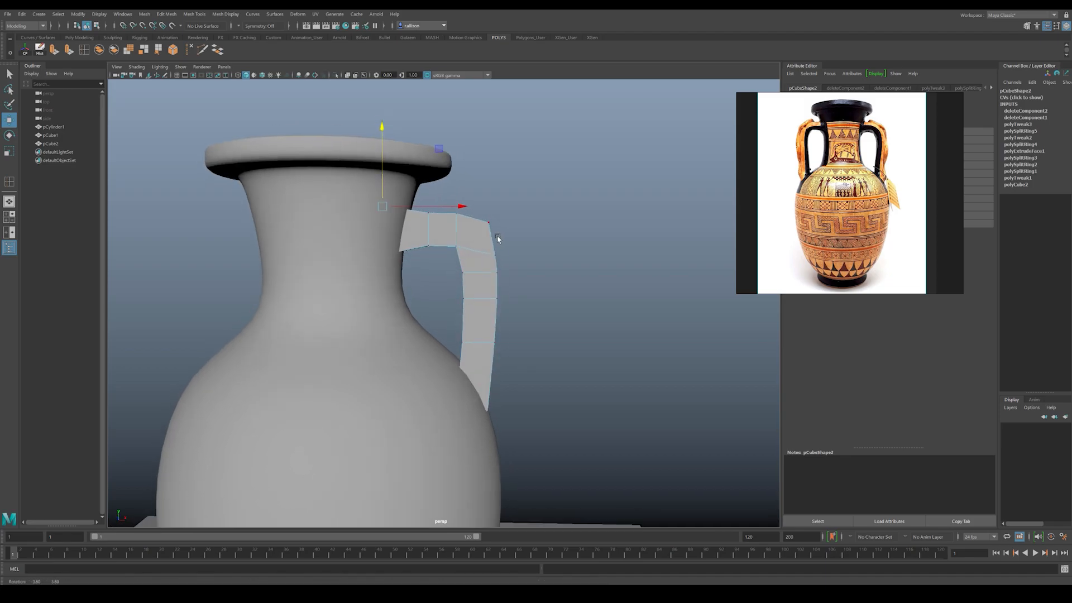
alt+middle_drag(487, 237, 470, 263)
alt+drag(470, 263, 487, 309)
alt+right_drag(487, 308, 572, 363)
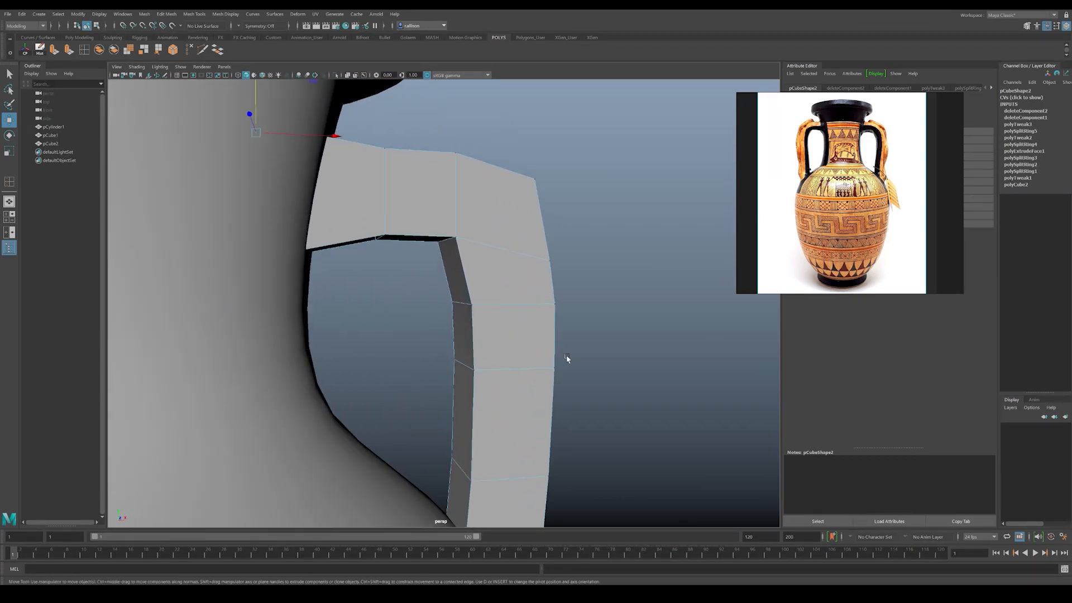
Step: Remove the slanted edge loop just below the handle's bend, including its leftover vertices
alt+drag(494, 288, 479, 292)
right_drag(479, 292, 478, 256)
click(468, 248)
alt+drag(468, 248, 446, 262)
shift+click(334, 252)
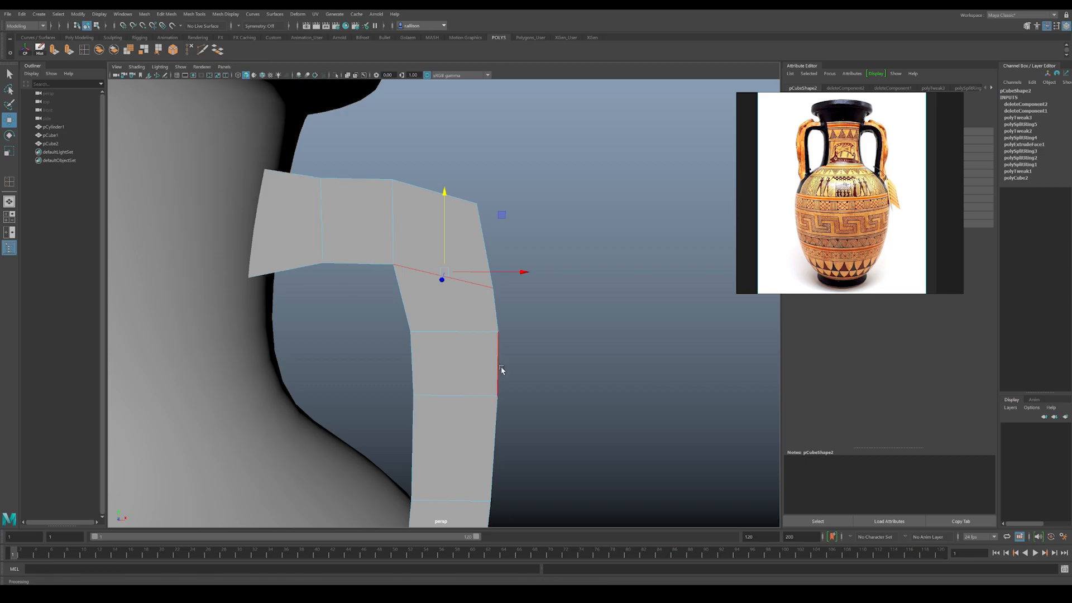
click(528, 342)
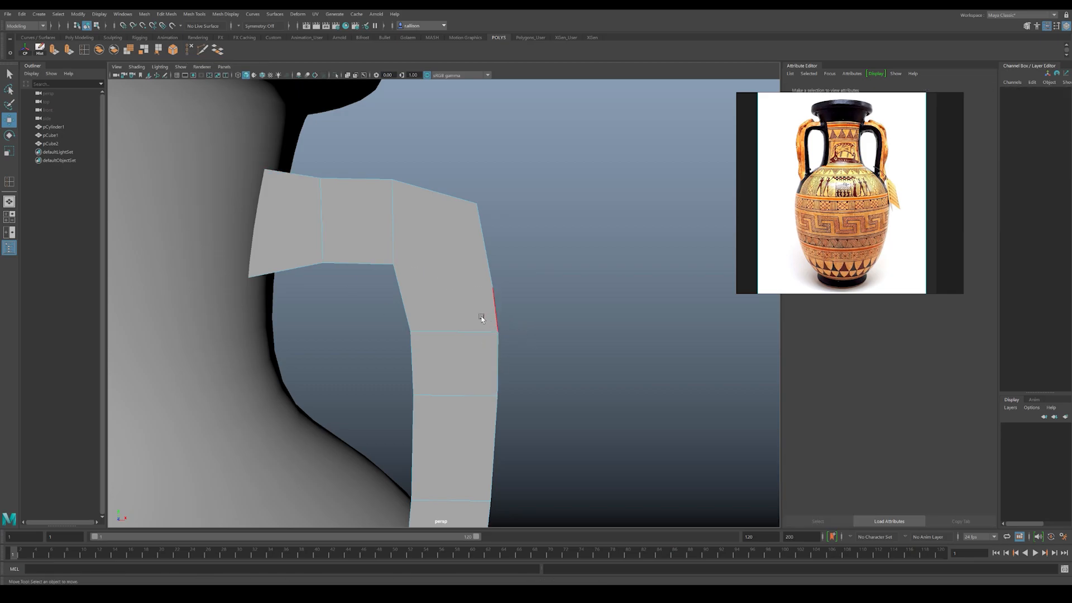
alt+drag(481, 318, 469, 318)
scroll(469, 318, up, 4)
right_drag(394, 290, 373, 288)
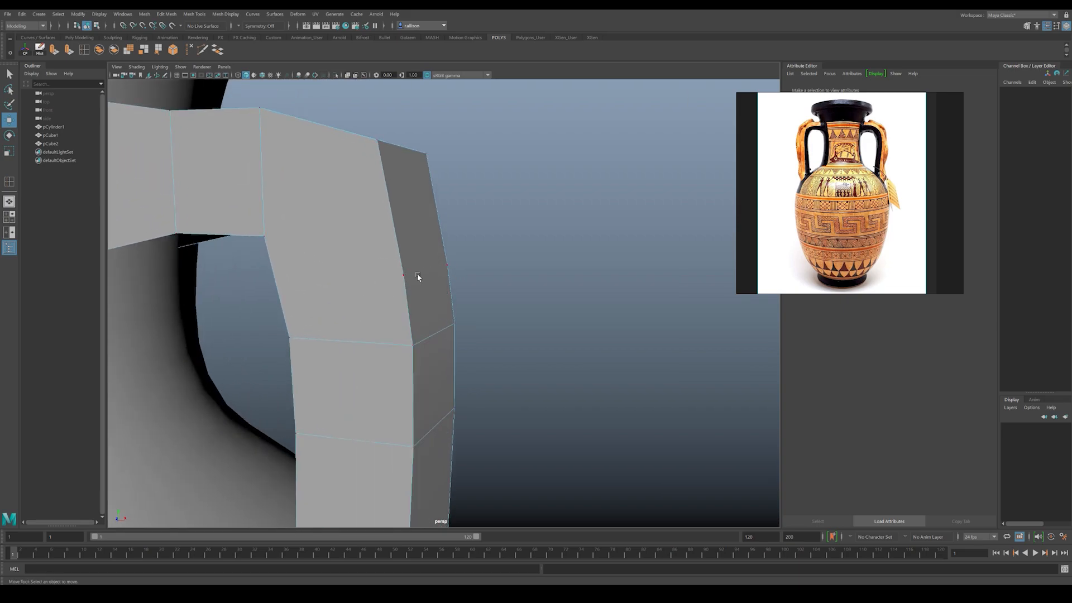
key(ctrl+z)
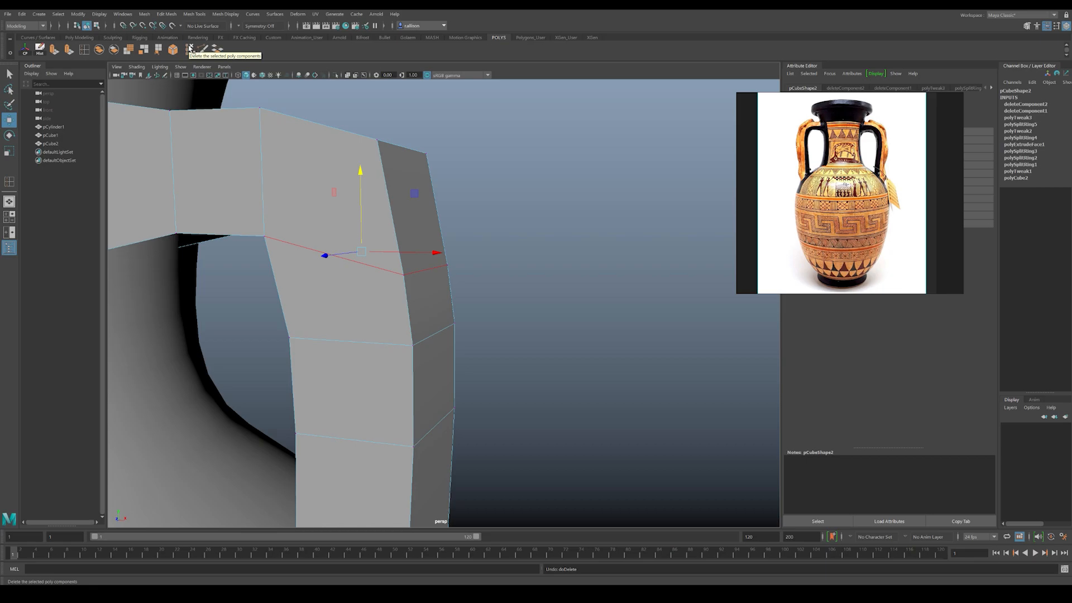
click(190, 49)
alt+drag(386, 224, 422, 240)
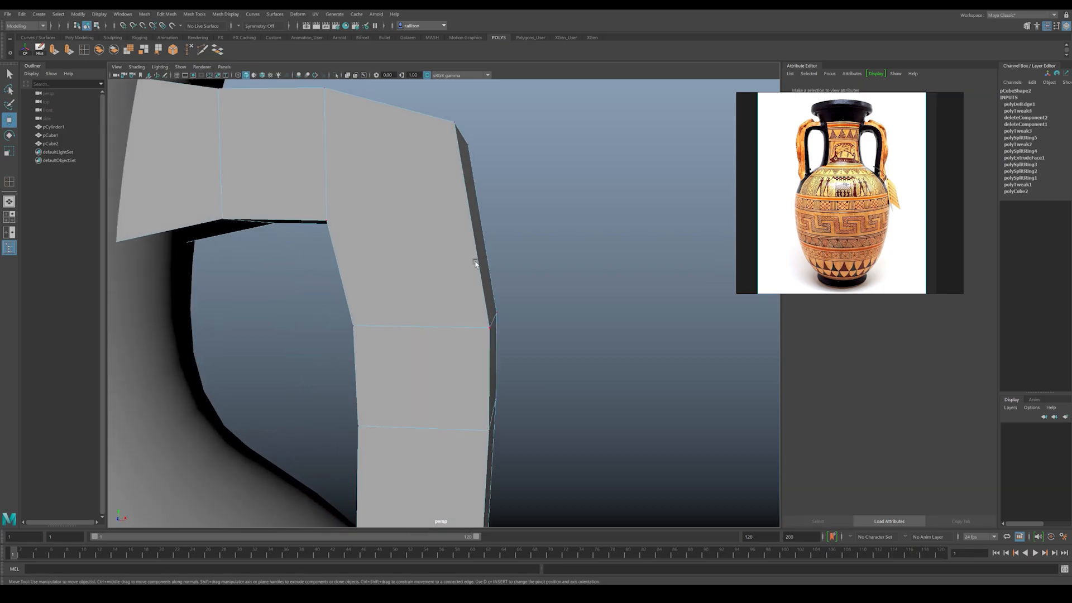
Step: Cut new diagonal edges across the handle's bend between its inner and outer corners with the Multi-Cut tool
alt+drag(485, 256, 394, 241)
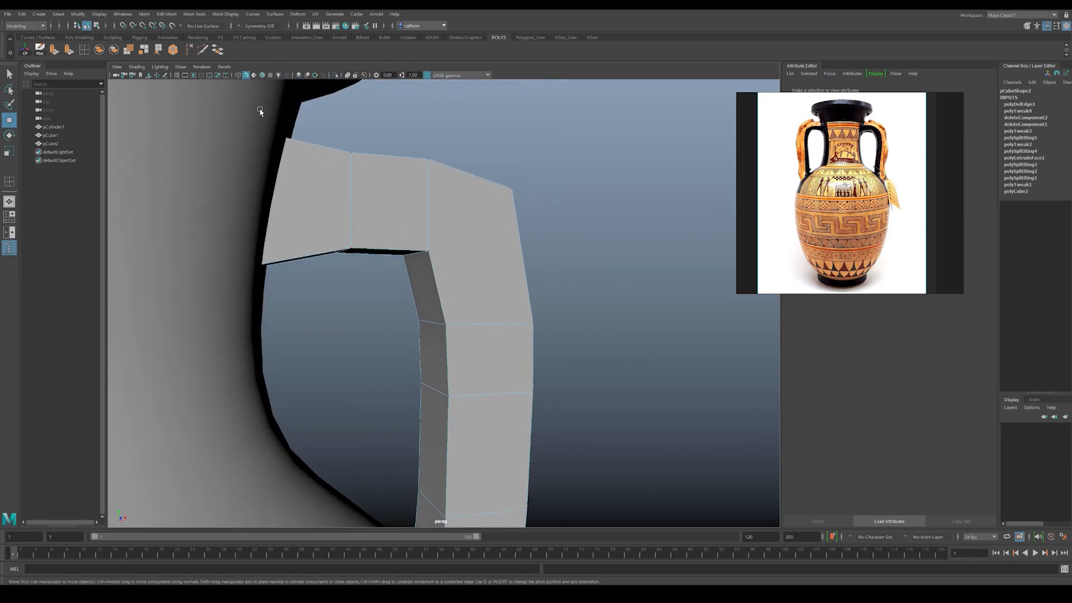
alt+drag(336, 185, 359, 151)
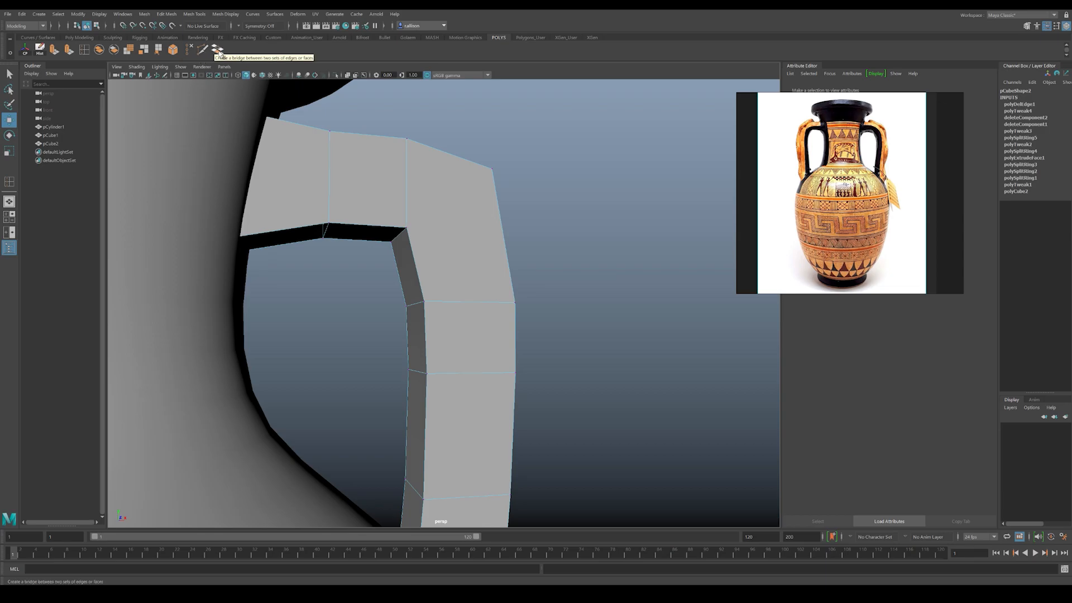
click(202, 50)
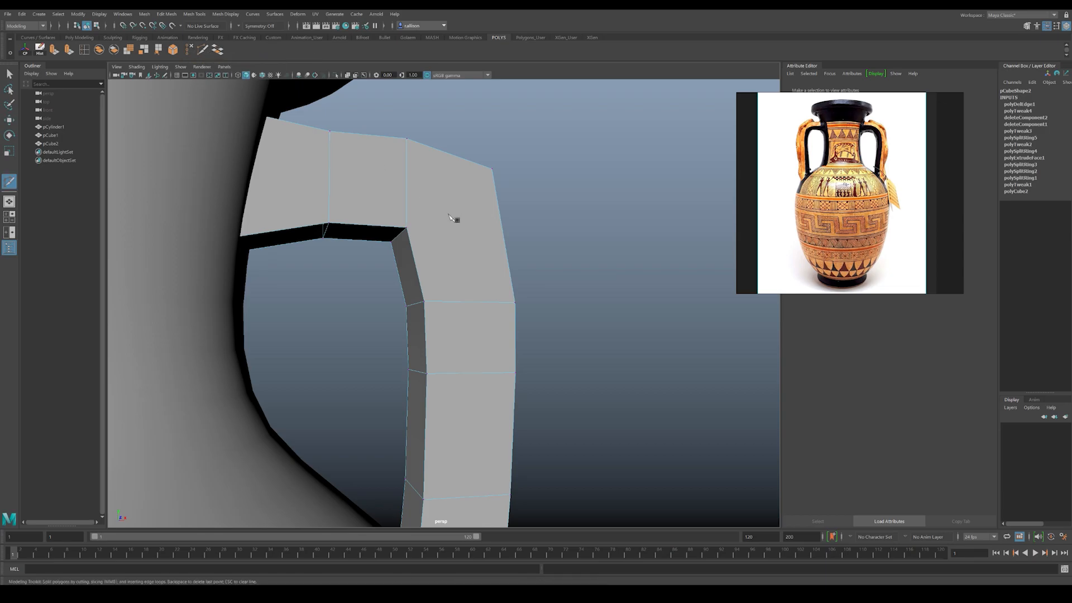
alt+drag(455, 211, 446, 227)
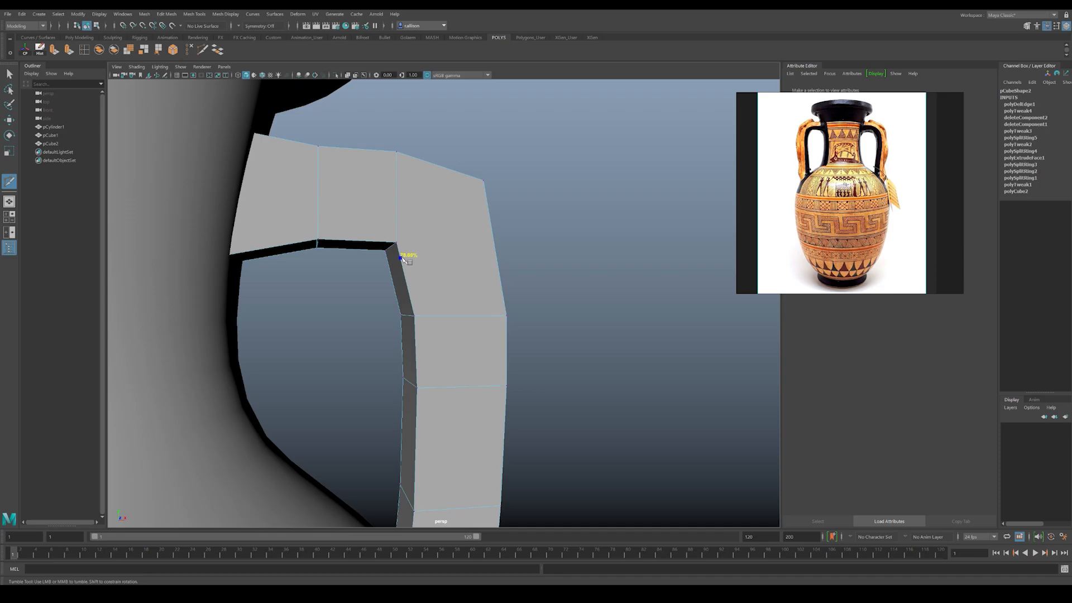
right_click(493, 207)
alt+drag(407, 261, 454, 243)
click(466, 211)
click(426, 234)
right_click(536, 233)
key(w)
Step: Adjust the vertices on the inner side of the handle's upright below the bend
alt+drag(374, 270, 433, 327)
drag(368, 360, 427, 412)
drag(438, 373, 434, 255)
alt+drag(374, 213, 404, 223)
Step: Insert an edge loop just below the handle's bend and shift its inner vertices horizontally to round the corner
click(83, 49)
drag(401, 294, 356, 283)
key(w)
click(378, 285)
drag(355, 283, 417, 294)
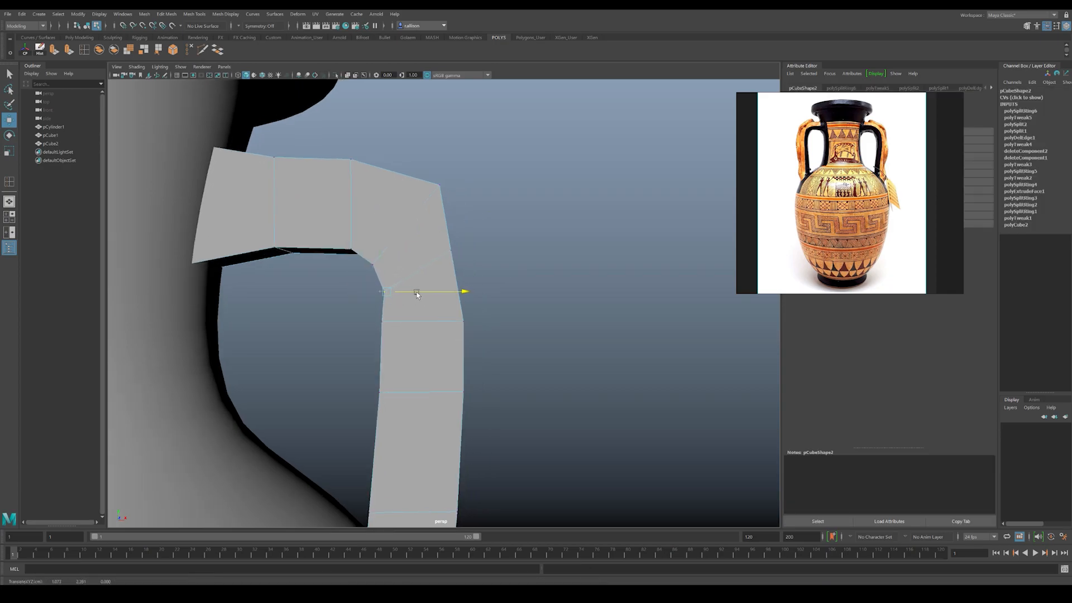
Step: Fine-tune the vertices around the handle's bend for a smoother curve
drag(386, 262, 386, 258)
click(450, 250)
drag(450, 251, 473, 253)
alt+right_drag(476, 260, 374, 248)
alt+drag(373, 248, 404, 280)
click(446, 309)
alt+right_drag(404, 279, 358, 245)
alt+drag(357, 246, 287, 254)
Step: Scale the whole handle thinner in depth to about 0.216 in Z
right_drag(362, 264, 390, 230)
key(r)
drag(295, 364, 376, 353)
key(w)
alt+drag(432, 308, 443, 331)
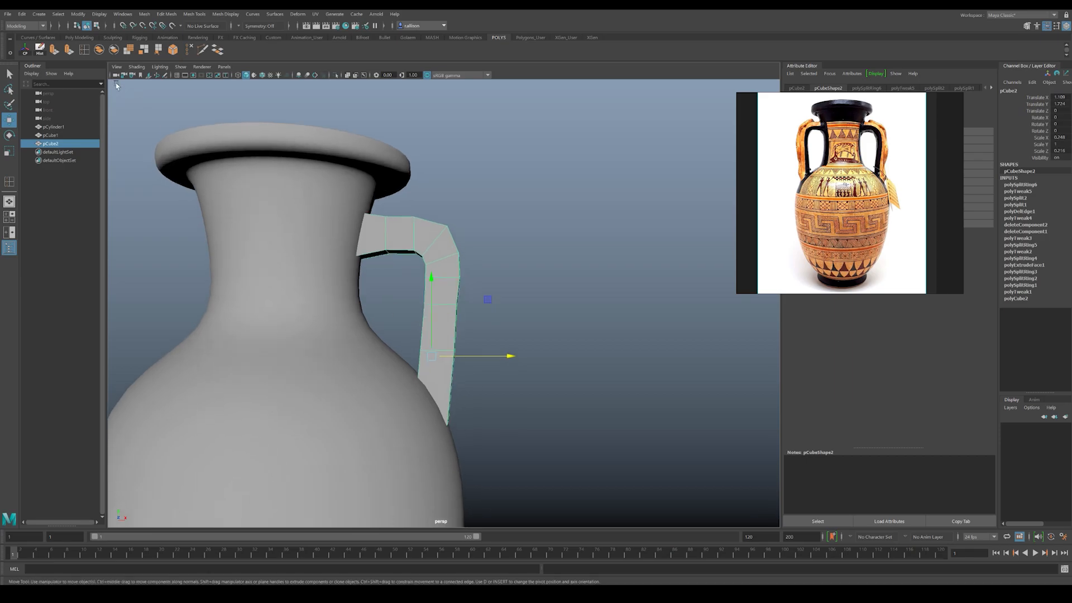
Step: Insert an edge loop near the handle's base and move the outer vertices there and just above inward toward the vase
click(83, 51)
mouse_move(452, 391)
mouse_down()
mouse_move(450, 403)
mouse_move(444, 389)
mouse_up()
key(w)
right_drag(436, 360, 413, 360)
drag(445, 385, 464, 396)
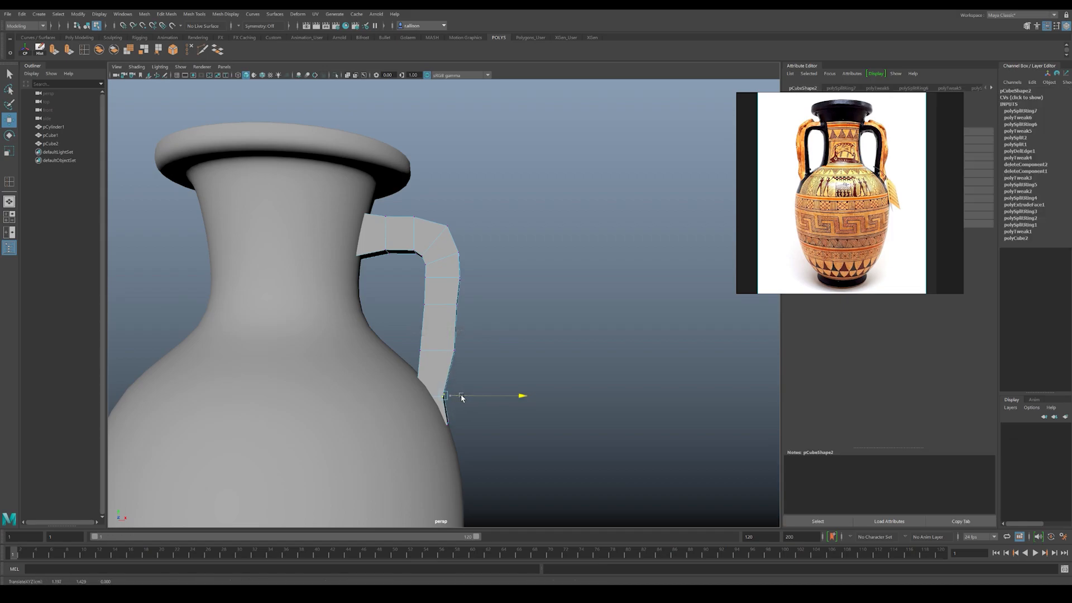
drag(445, 343, 468, 353)
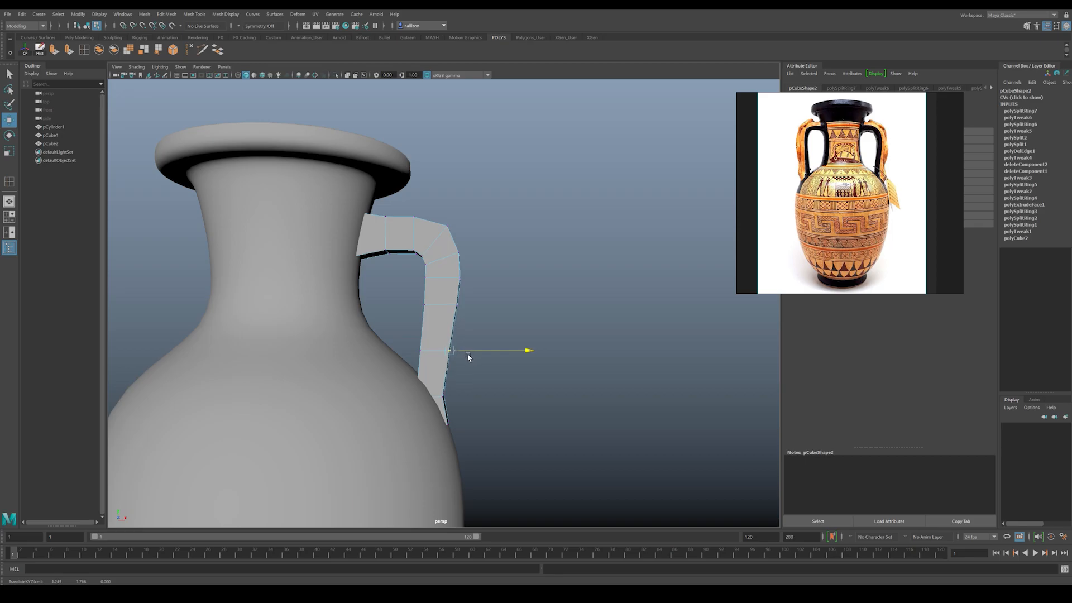
Step: In the front view, adjust the lower vertices and raise the upper vertices of the handle's horizontal section beside the neck
mouse_move(424, 307)
alt+mouse_down()
mouse_move(443, 315)
mouse_move(430, 310)
alt+mouse_up()
key(space)
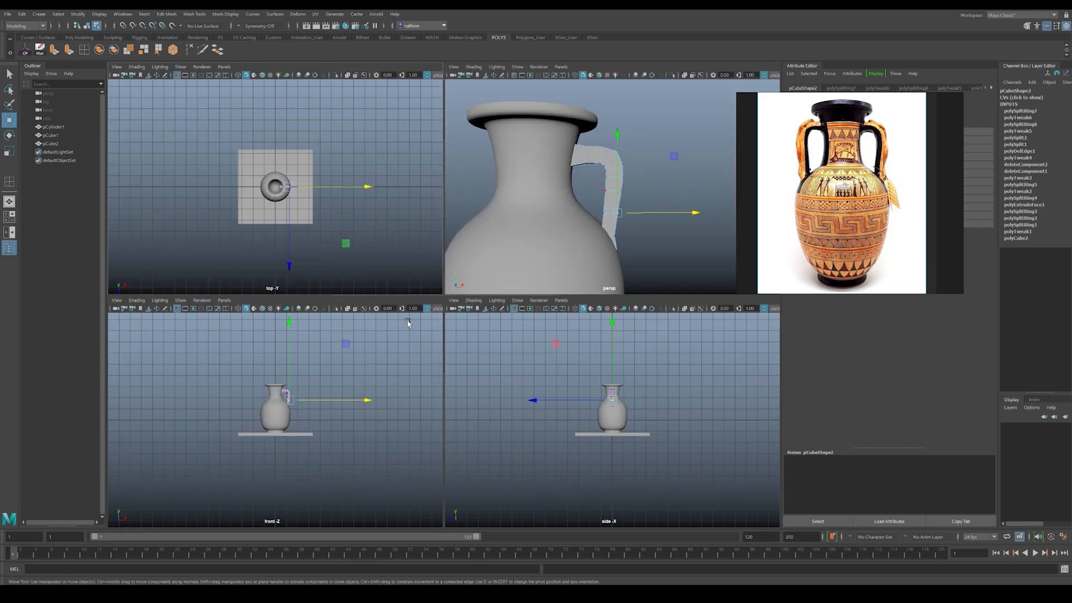
scroll(304, 395, up, 8)
scroll(351, 399, down, 5)
scroll(311, 390, up, 2)
key(space)
scroll(390, 394, up, 6)
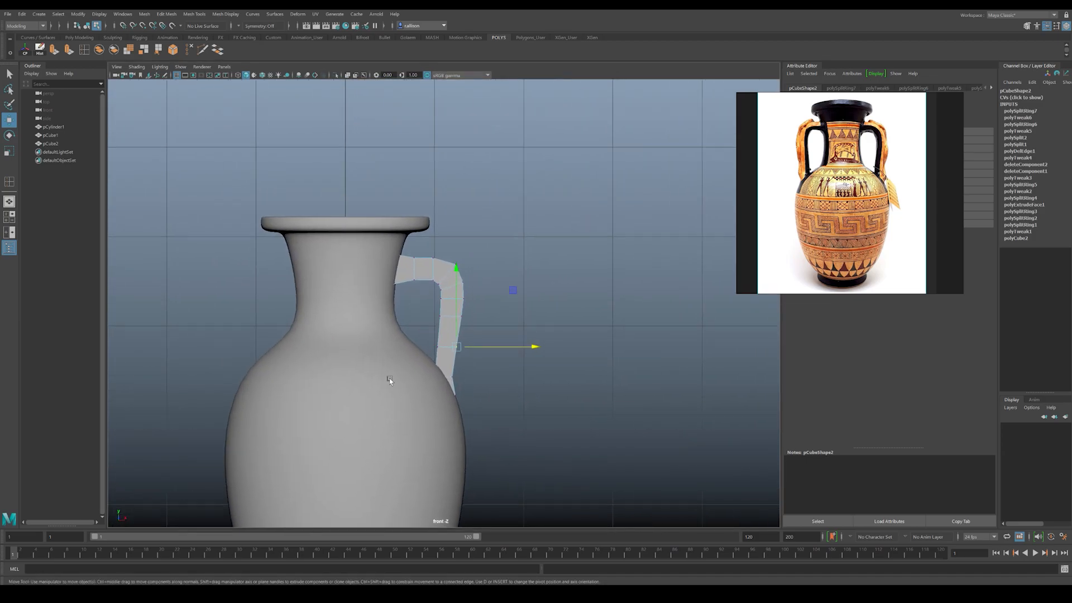
scroll(424, 329, up, 1)
click(423, 248)
click(449, 246)
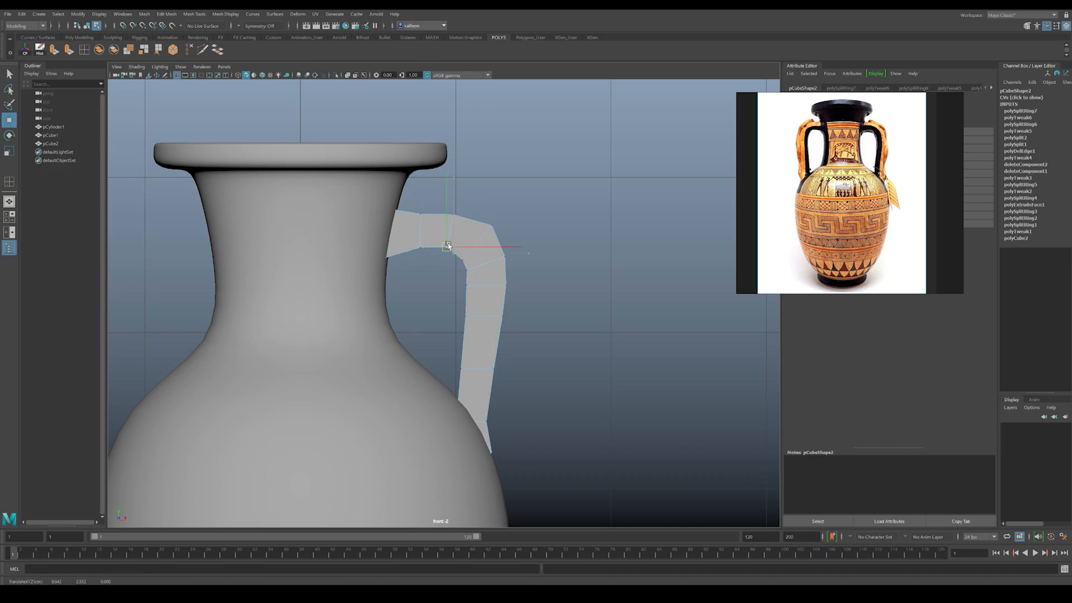
drag(414, 203, 462, 224)
drag(455, 215, 457, 212)
click(420, 208)
Step: Reposition the vertices on the inner side of the handle's bend and just below it to round the inner curve
click(491, 224)
click(462, 256)
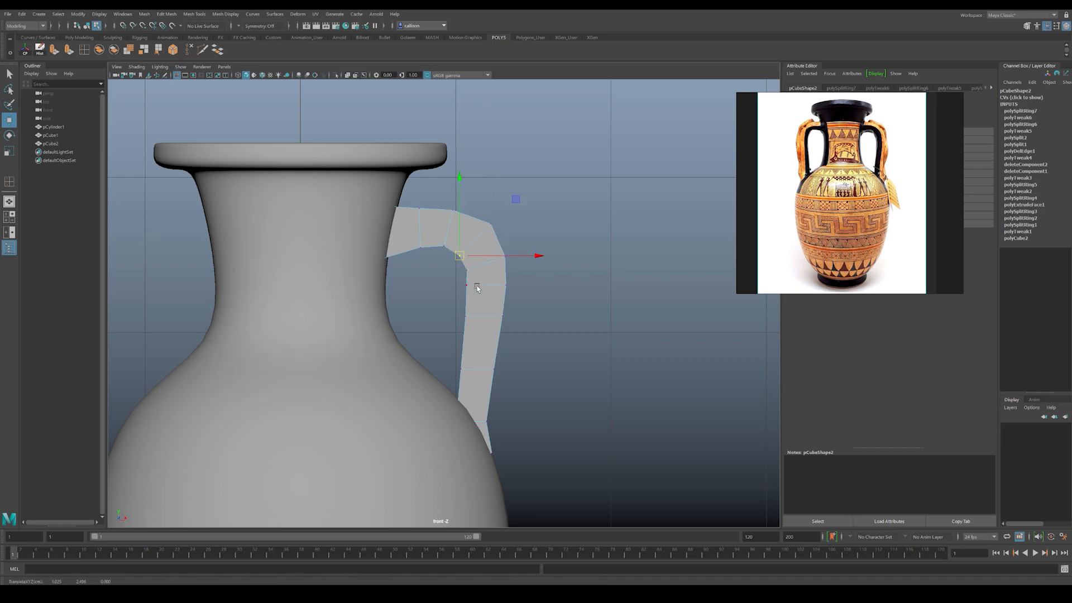
middle_drag(461, 290, 469, 288)
drag(470, 290, 471, 290)
click(366, 189)
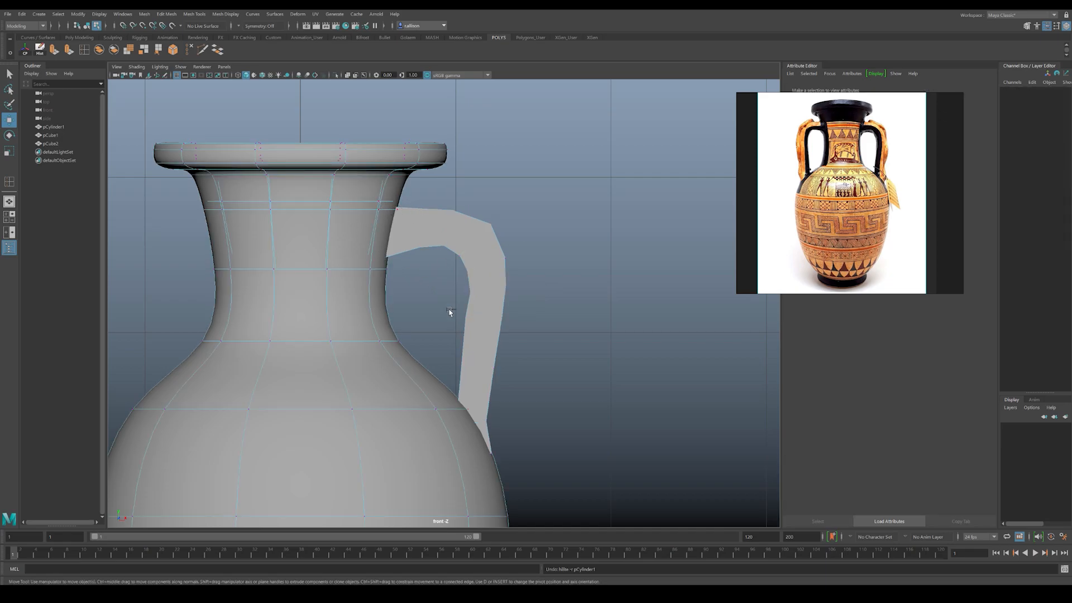
click(480, 316)
drag(465, 316, 476, 324)
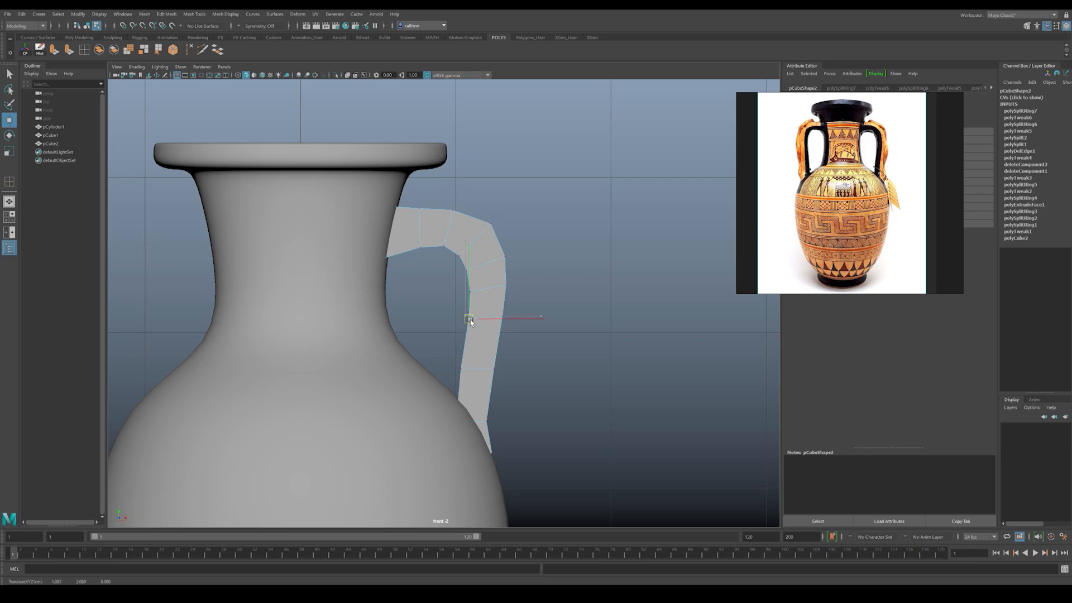
Step: Nudge the outer vertices just below the handle's bend to even out its thickness
click(387, 341)
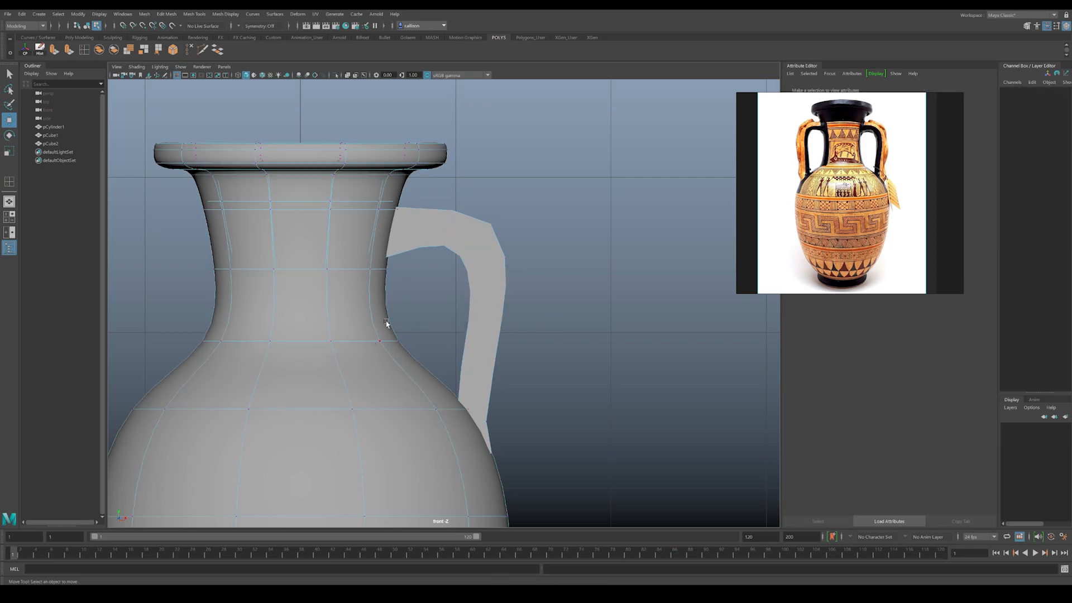
click(469, 277)
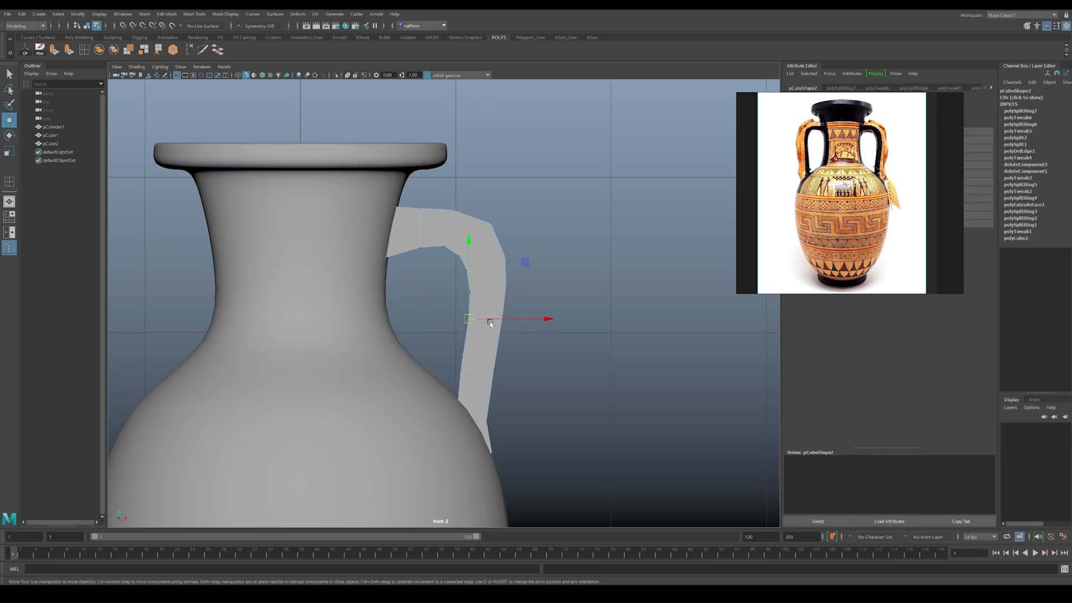
drag(512, 322, 502, 320)
click(503, 288)
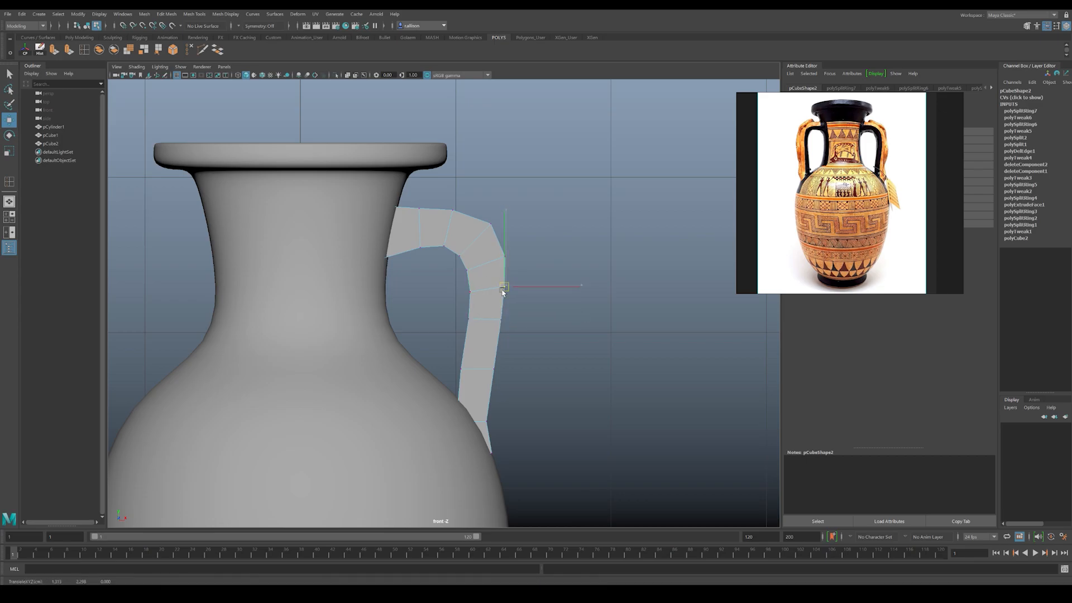
Step: Preview the handle smoothed and examine its underside near the neck in the perspective view
alt+drag(502, 249, 487, 242)
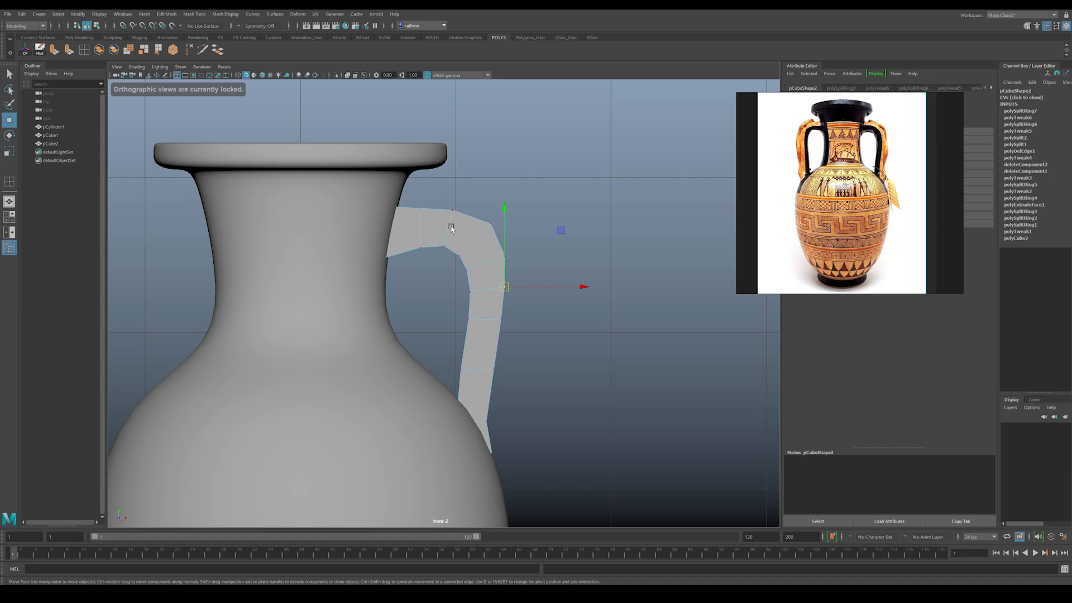
key(F8)
key(3)
click(511, 278)
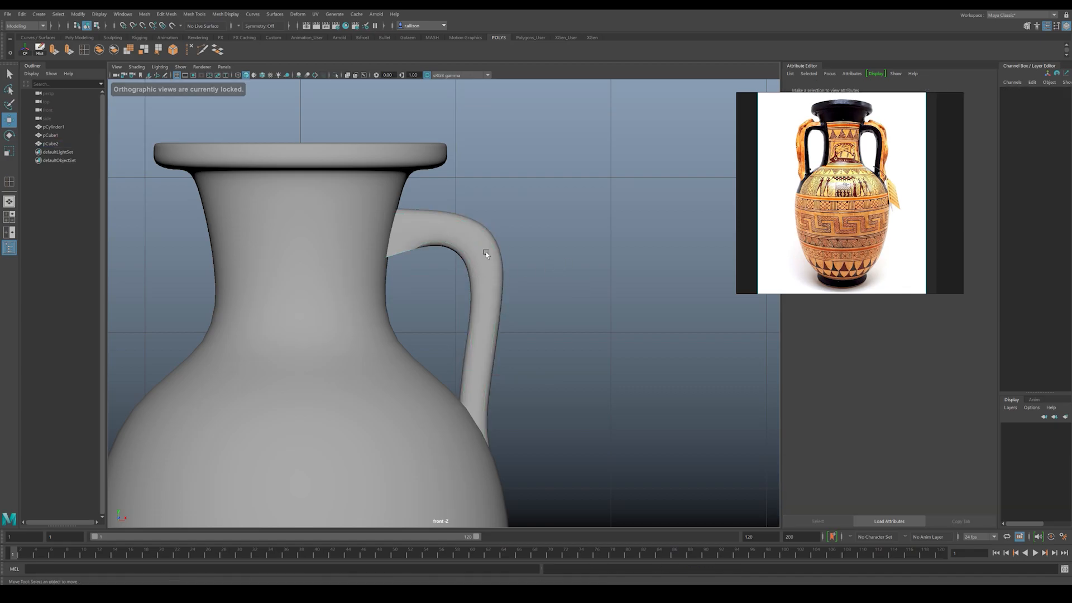
click(486, 254)
key(1)
key(space)
key(space)
alt+drag(507, 236, 435, 206)
scroll(417, 250, up, 5)
key(3)
key(1)
scroll(384, 242, up, 3)
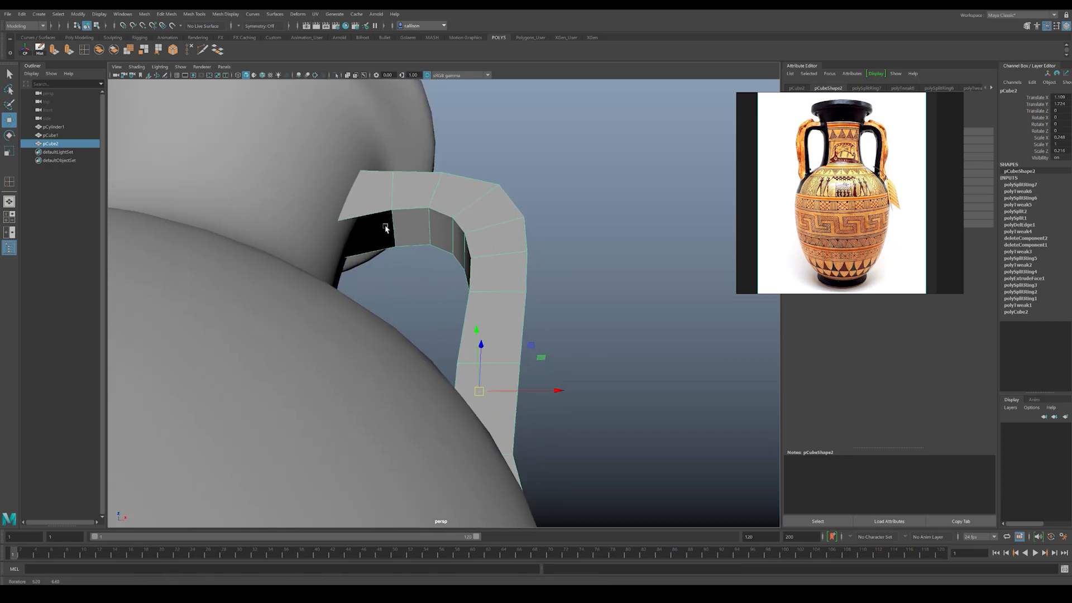
key(3)
click(484, 182)
alt+drag(391, 234, 478, 255)
Step: Fill the open gap on the handle's underside beside the neck using Append to Polygon
key(1)
click(397, 224)
alt+drag(398, 224, 357, 283)
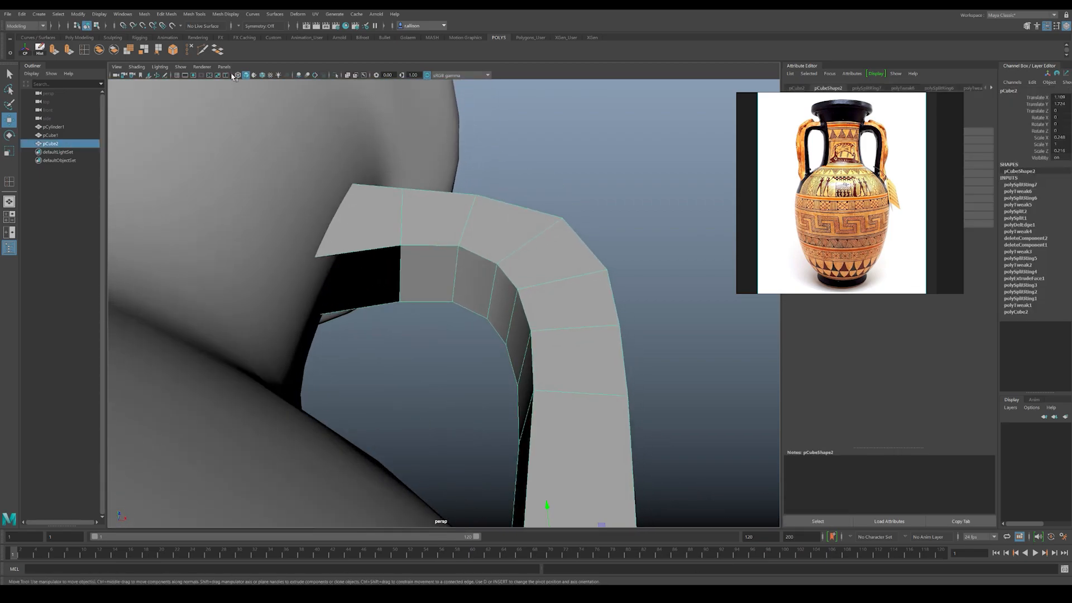
click(195, 14)
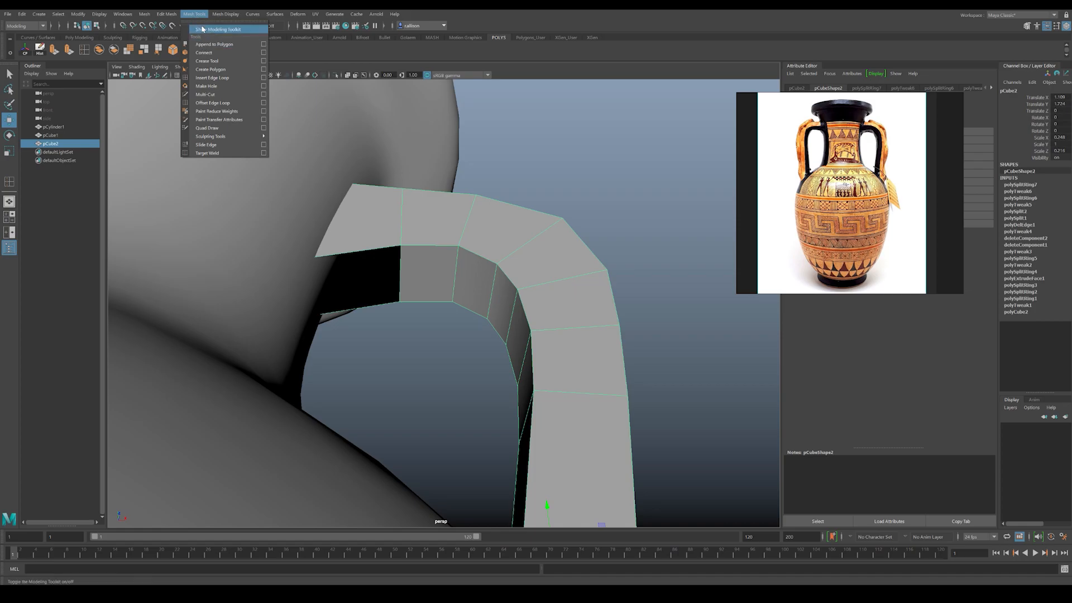
click(214, 45)
alt+drag(337, 194, 328, 259)
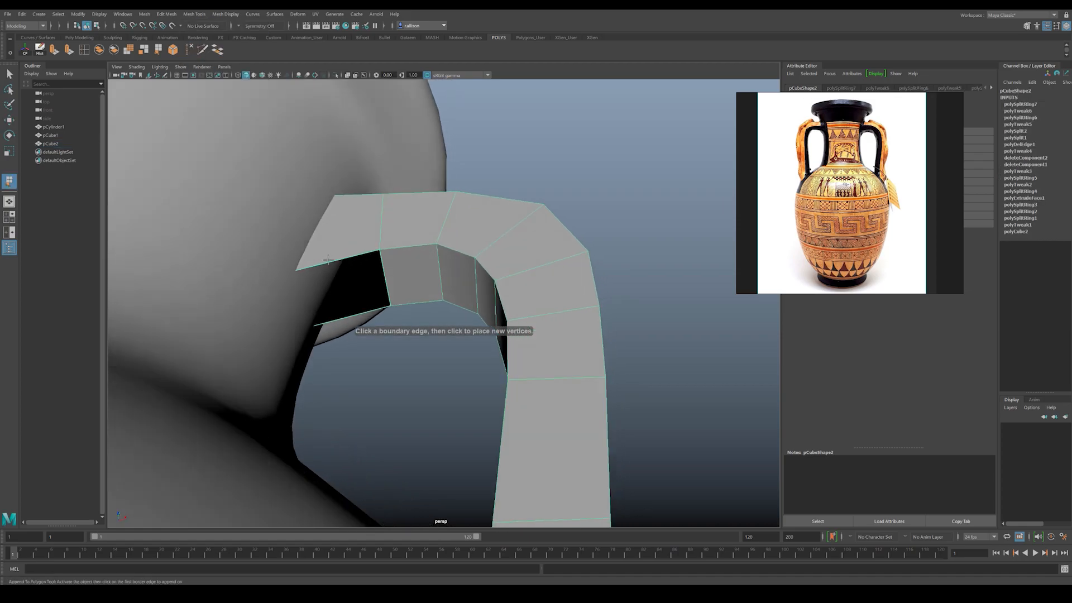
click(332, 261)
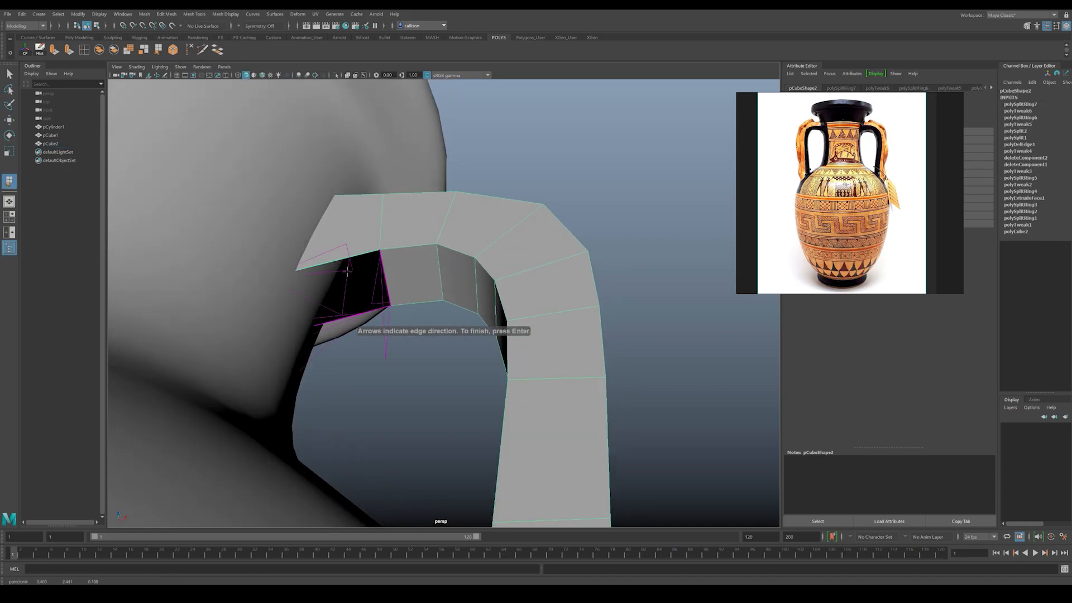
alt+drag(346, 275, 346, 246)
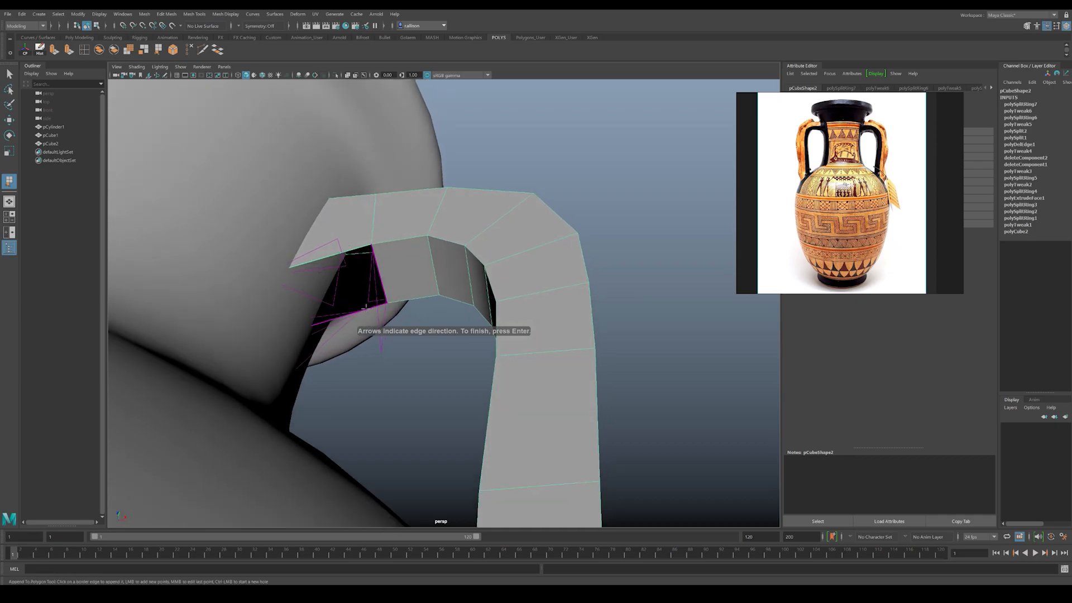
key(Return)
key(w)
Step: Preview the handle smoothed and examine its underside and outer face from several angles
alt+drag(472, 247, 464, 280)
alt+right_drag(463, 279, 435, 292)
alt+middle_drag(435, 292, 448, 225)
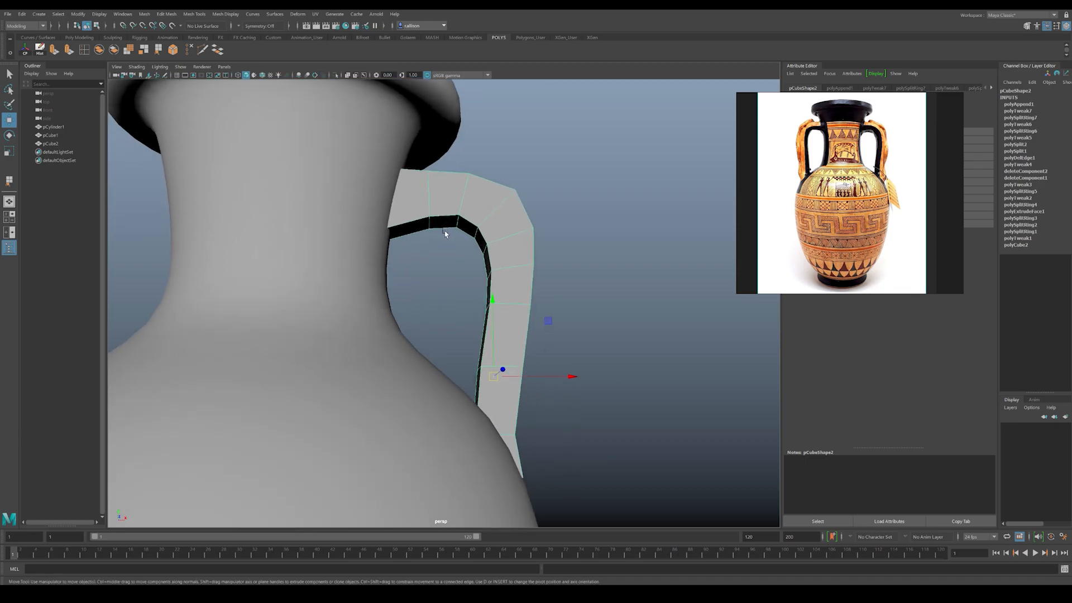
key(3)
click(623, 241)
alt+right_drag(622, 241, 359, 228)
mouse_move(359, 228)
alt+mouse_down()
mouse_move(249, 225)
mouse_move(361, 234)
mouse_move(342, 227)
alt+mouse_up()
alt+right_drag(342, 228, 455, 272)
alt+drag(431, 282, 400, 314)
click(411, 241)
Step: Insert a lengthwise edge loop down the middle of the handle's outer face and scale it outward
key(1)
alt+drag(371, 222, 356, 239)
right_drag(387, 297, 411, 277)
click(85, 50)
alt+drag(314, 177, 288, 187)
click(383, 230)
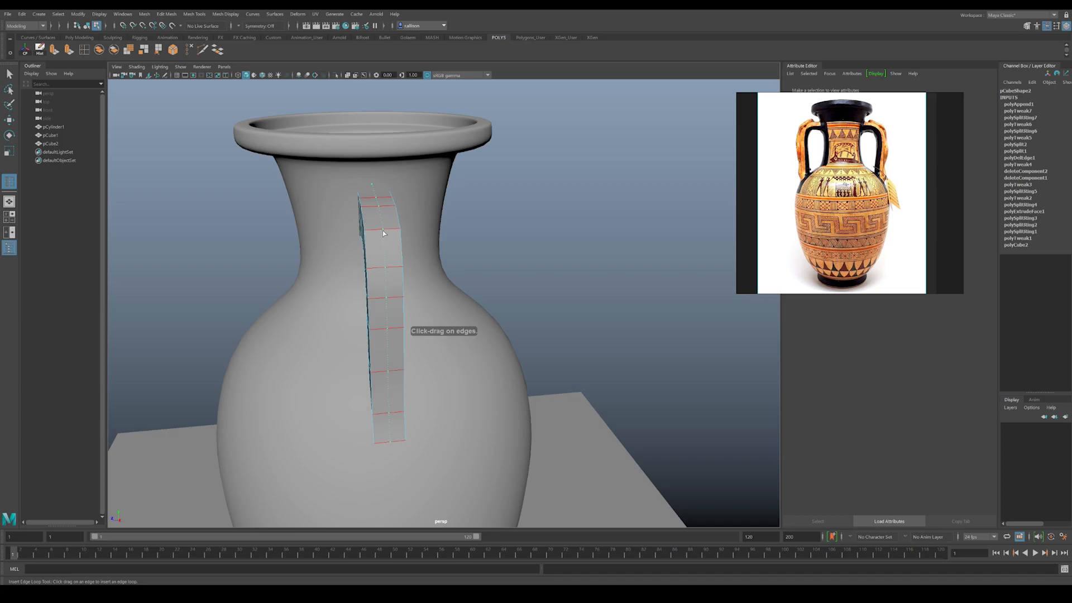
alt+drag(383, 250, 412, 245)
key(r)
drag(388, 317, 441, 310)
Step: Insert a second lengthwise edge loop along the handle and scale it slightly
click(84, 49)
alt+drag(446, 254, 413, 282)
click(501, 237)
key(r)
drag(444, 314, 447, 310)
alt+drag(447, 310, 455, 324)
key(w)
Step: Preview the handle smoothed and examine its rounded cross-section from several angles
right_drag(514, 261, 536, 240)
click(614, 264)
click(487, 230)
key(3)
click(634, 283)
alt+right_drag(631, 281, 342, 233)
mouse_move(342, 233)
alt+mouse_down()
mouse_move(201, 228)
mouse_move(327, 228)
alt+mouse_up()
alt+right_drag(327, 228, 544, 279)
alt+middle_drag(525, 268, 491, 292)
click(448, 291)
Step: Using the wireframe display, adjust the handle's upper end so that its top slopes down into the neck
key(1)
alt+drag(423, 261, 413, 253)
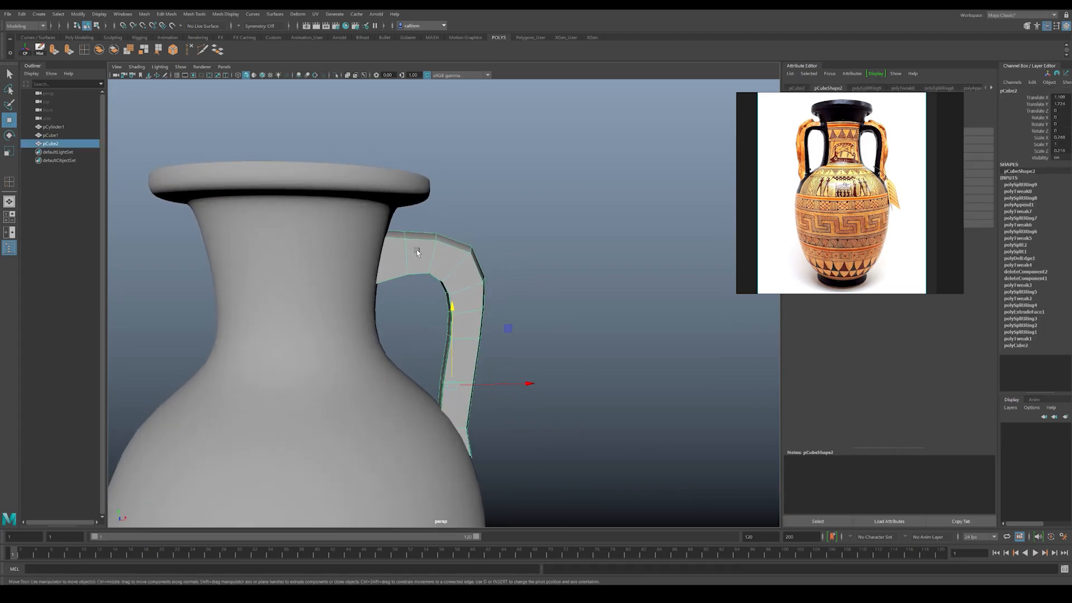
right_drag(413, 253, 390, 249)
key(4)
mouse_move(330, 210)
mouse_down()
mouse_move(366, 251)
mouse_move(352, 228)
mouse_move(436, 256)
mouse_move(426, 234)
mouse_move(438, 216)
mouse_up()
key(5)
click(405, 235)
right_drag(459, 208, 492, 184)
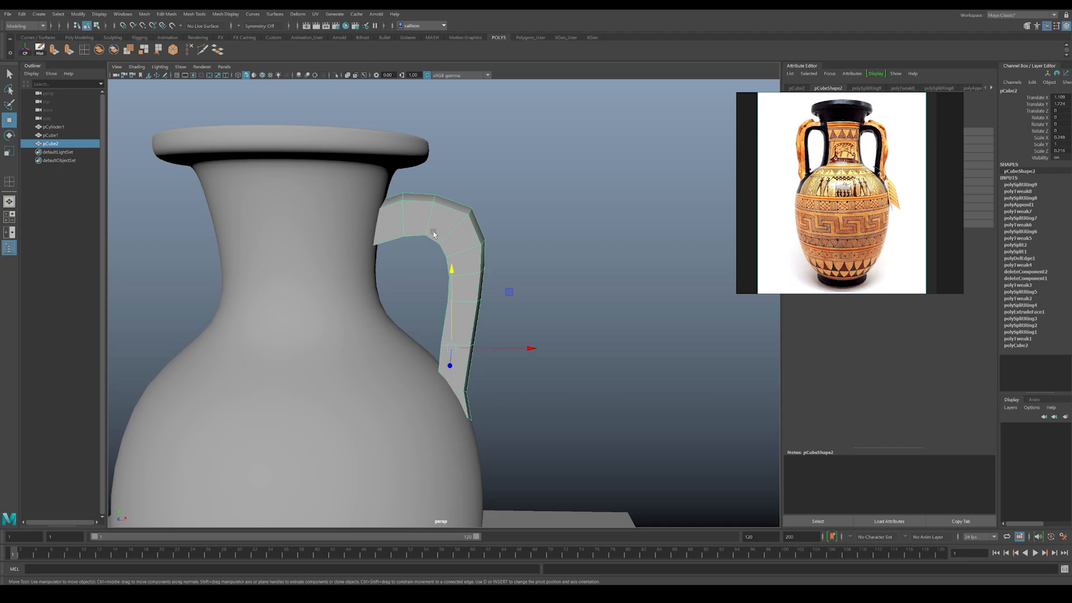
mouse_move(446, 284)
alt+mouse_down()
mouse_move(445, 268)
mouse_move(437, 298)
mouse_move(438, 269)
alt+mouse_up()
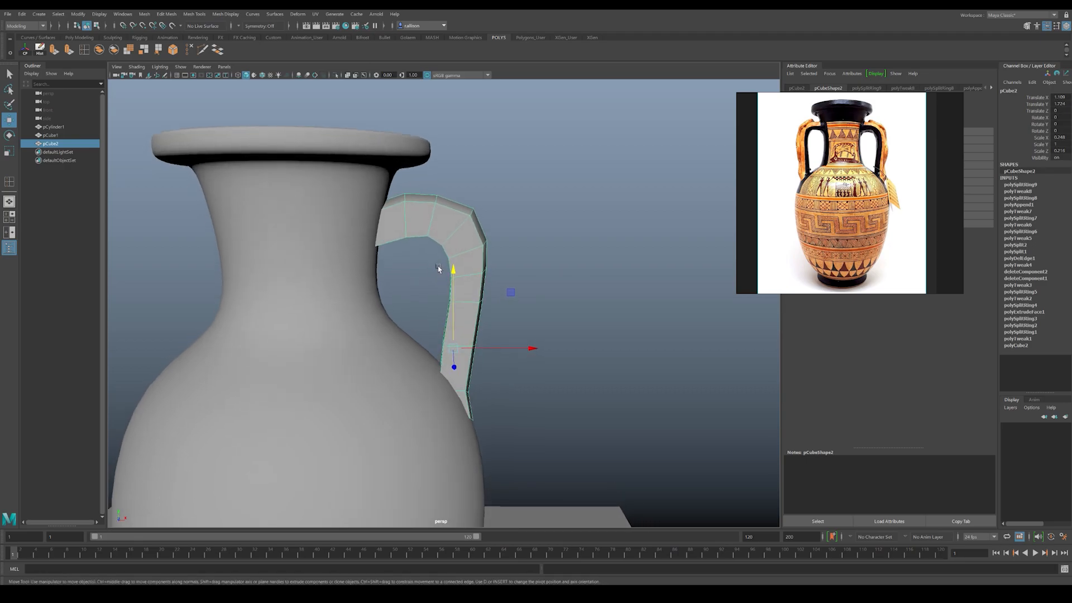
Step: Adjust the vertices along the handle's arch beside the neck
alt+drag(362, 244, 381, 230)
alt+drag(430, 266, 467, 338)
key(F9)
alt+drag(432, 212, 388, 230)
scroll(389, 229, up, 1)
right_drag(389, 227, 426, 160)
click(526, 179)
click(399, 212)
alt+drag(423, 222, 446, 218)
Step: Reposition the vertices on the outer side of the handle's upper bend to round the curve
click(519, 243)
mouse_move(519, 242)
alt+mouse_down()
mouse_move(464, 225)
mouse_move(450, 233)
alt+mouse_up()
click(464, 226)
right_drag(450, 231, 436, 217)
mouse_move(425, 213)
mouse_down()
mouse_move(460, 234)
mouse_move(444, 198)
mouse_up()
mouse_move(469, 216)
right_down()
mouse_move(479, 212)
mouse_move(454, 215)
right_up()
click(455, 232)
click(472, 225)
key(3)
key(1)
drag(483, 195, 502, 236)
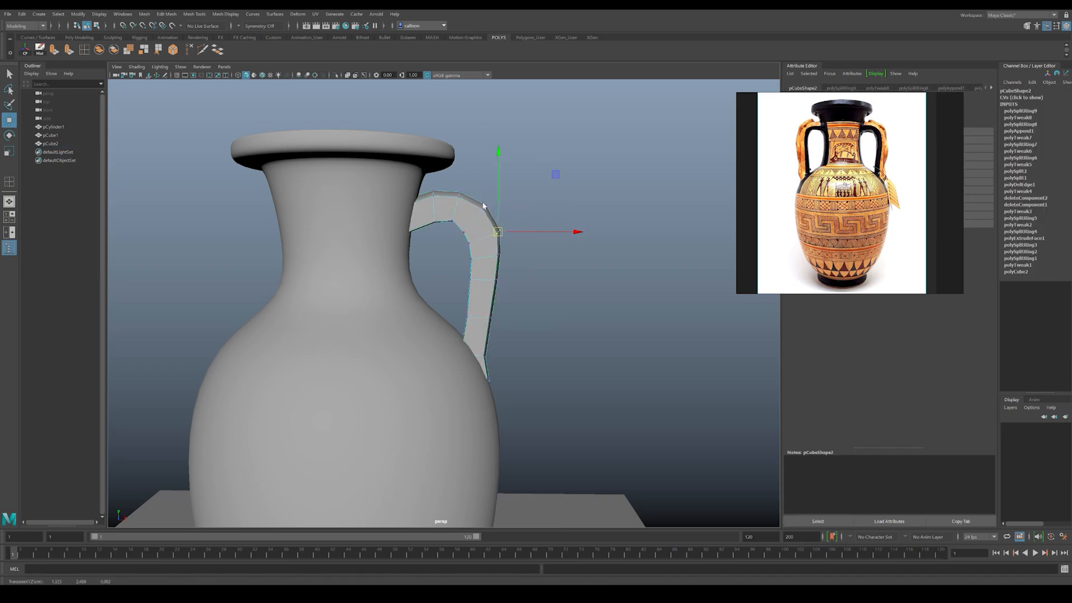
right_drag(478, 210, 498, 199)
Step: Turn on the smooth preview for the handle and delete its construction history
key(3)
click(523, 190)
alt+right_drag(553, 271, 391, 230)
alt+drag(377, 226, 398, 270)
click(451, 247)
alt+right_drag(398, 270, 401, 311)
alt+middle_drag(401, 312, 493, 267)
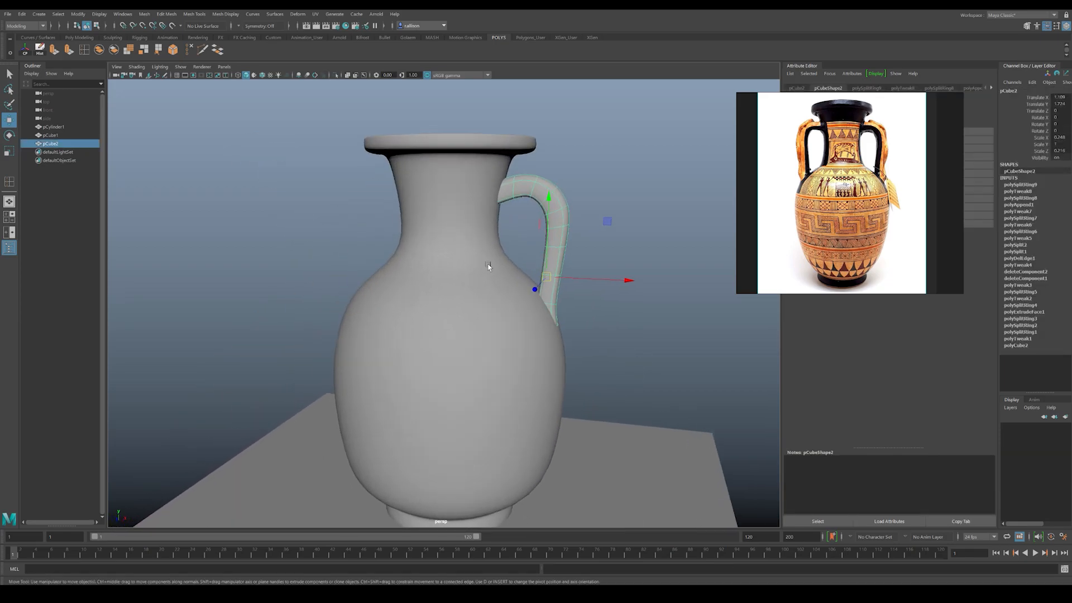
click(21, 14)
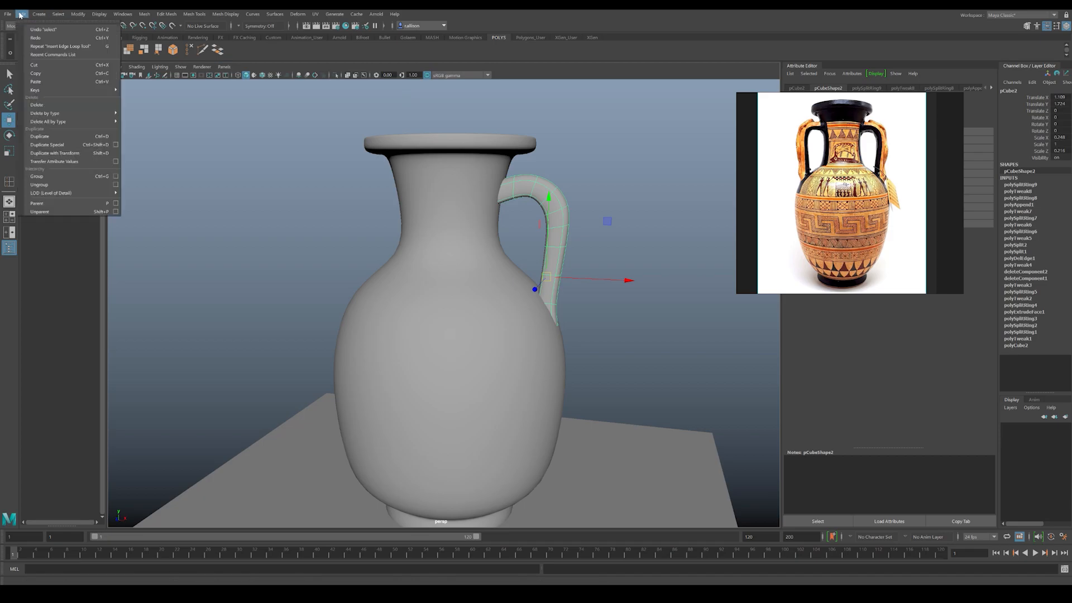
click(144, 122)
Step: Examine the handle from the side and the inside of the neck around the handle's upper end
alt+drag(370, 202, 383, 202)
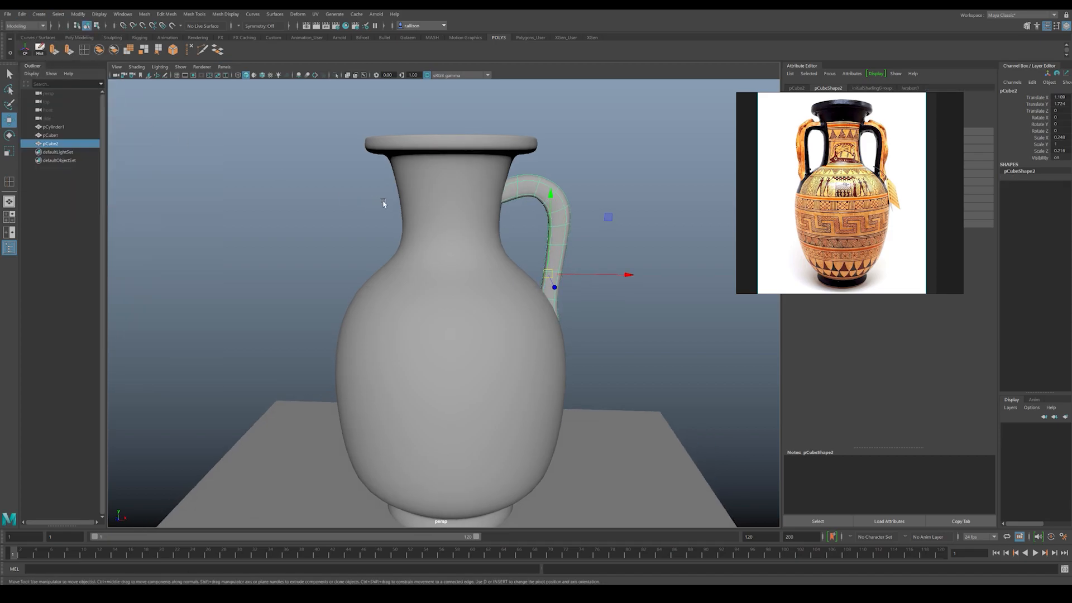
alt+middle_drag(587, 211, 567, 212)
click(568, 217)
alt+drag(570, 226, 556, 228)
click(541, 230)
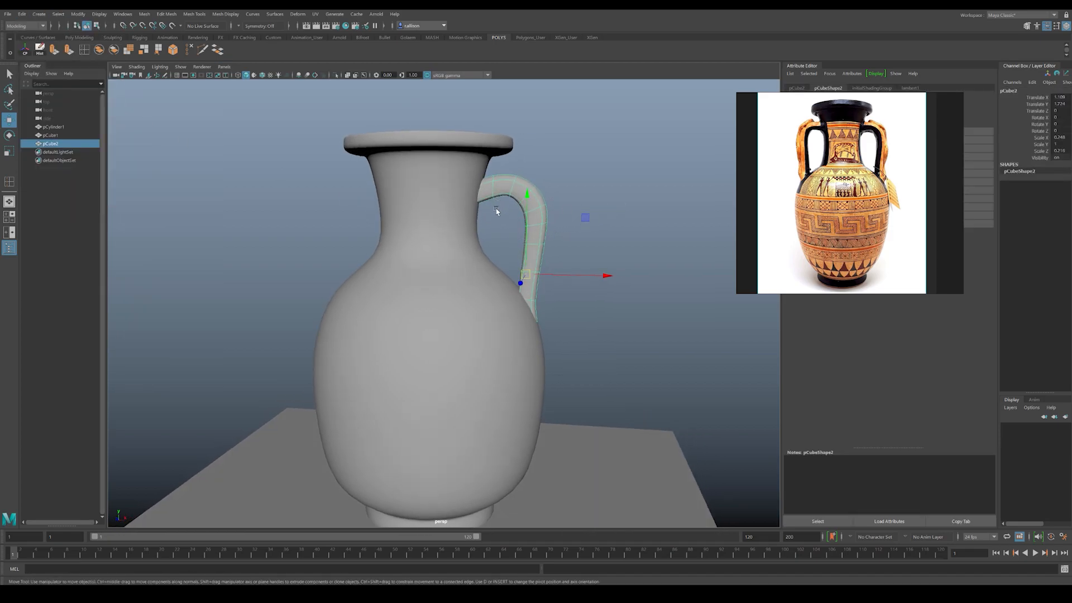
alt+drag(496, 210, 493, 263)
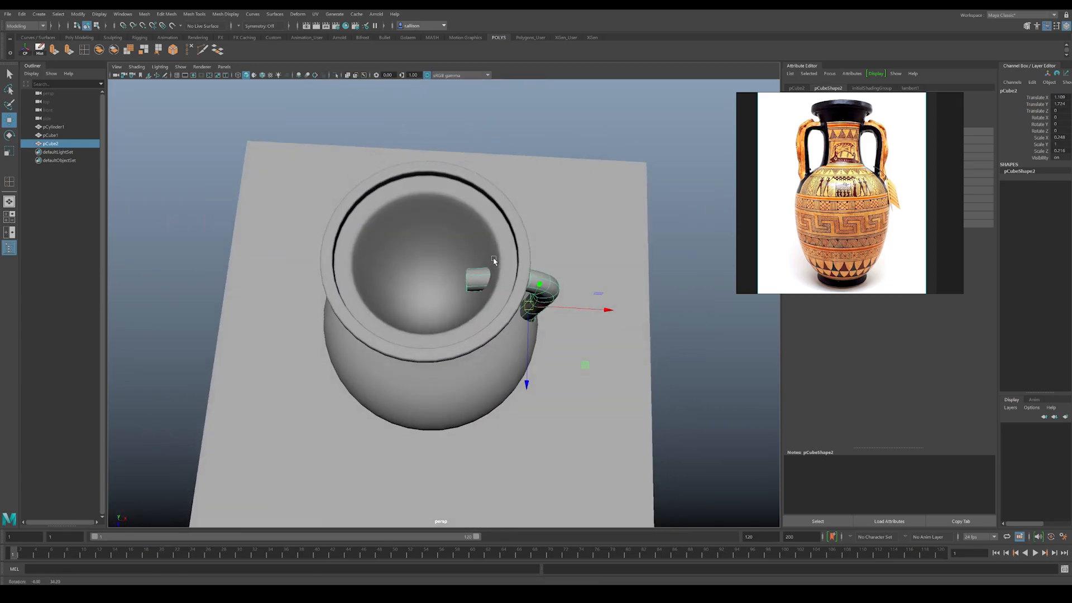
right_drag(473, 272, 455, 272)
mouse_move(455, 272)
alt+mouse_down()
mouse_move(452, 232)
mouse_move(467, 255)
alt+mouse_up()
Step: Flatten the end vertices of the handle at the neck by scaling them in X, and shift them along X
alt+drag(467, 255, 504, 214)
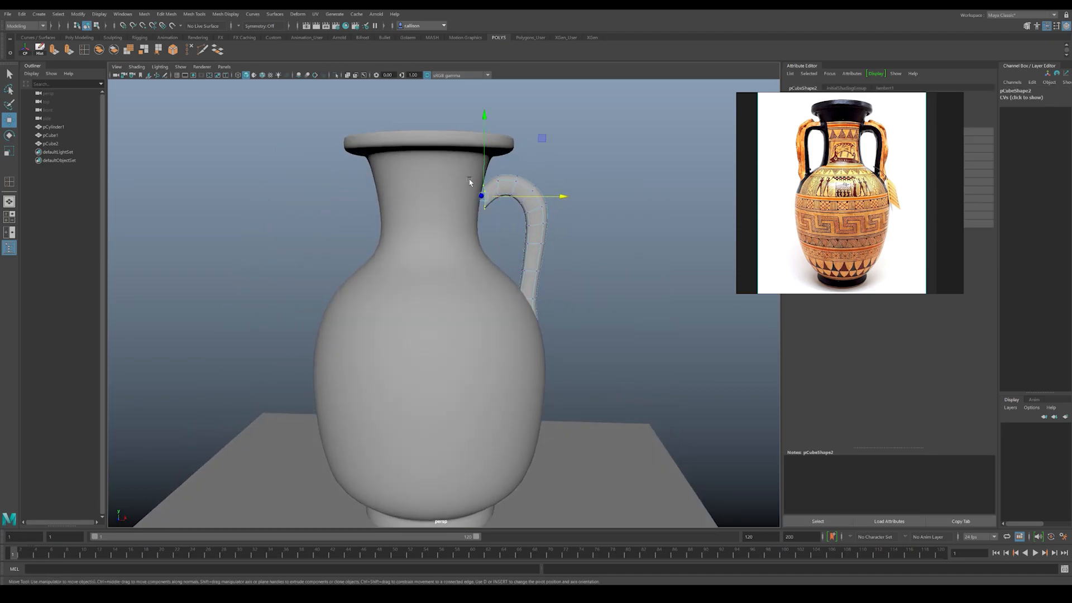
key(f)
key(e)
key(r)
drag(531, 277, 411, 277)
key(w)
drag(478, 276, 466, 276)
key(e)
key(w)
Step: Move the flattened handle end along X out of the vase's interior toward the neck wall
alt+drag(496, 219, 485, 306)
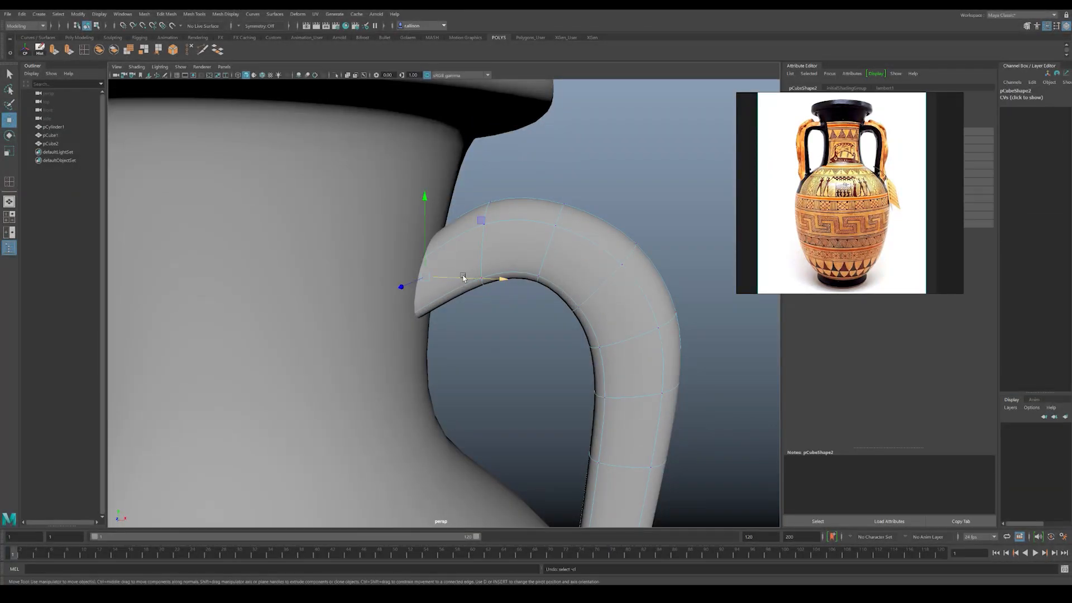
drag(463, 277, 464, 276)
alt+right_drag(464, 276, 259, 201)
alt+drag(259, 201, 330, 224)
right_drag(556, 286, 575, 270)
alt+drag(533, 226, 463, 182)
alt+right_drag(464, 182, 354, 163)
alt+drag(354, 163, 478, 182)
Step: Examine the handle's shape and its connection to the neck and body from the front
alt+middle_drag(500, 164, 494, 190)
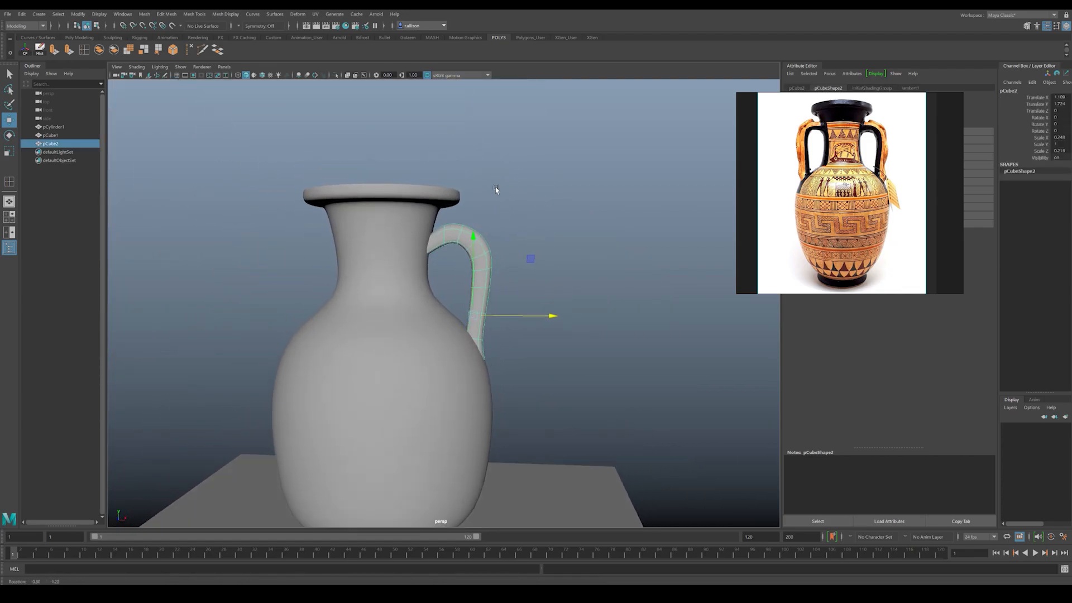
alt+drag(493, 190, 502, 186)
click(503, 191)
click(470, 244)
alt+drag(468, 240, 455, 237)
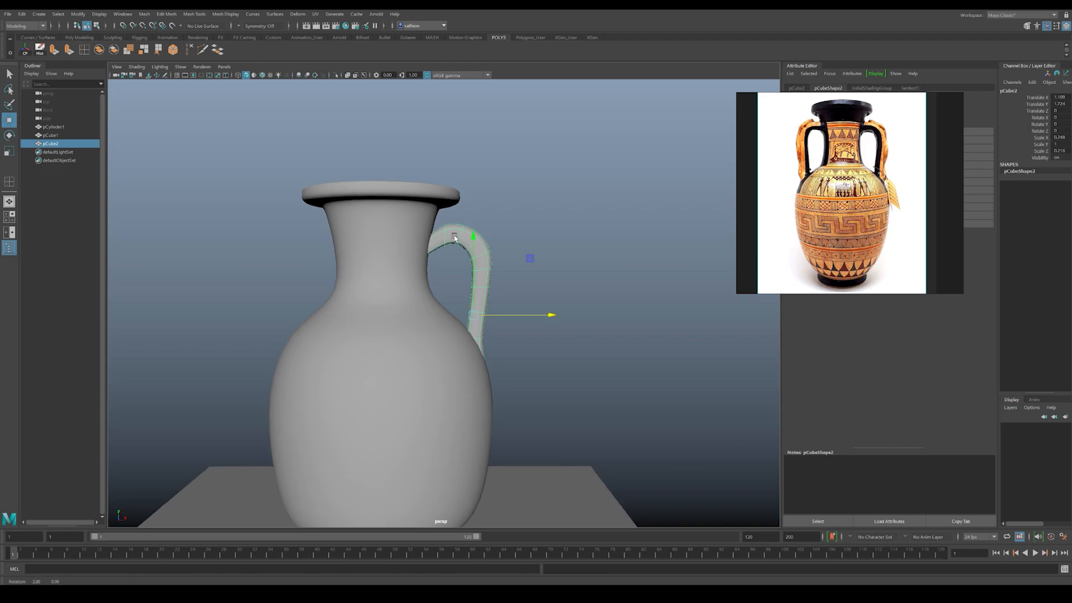
alt+middle_drag(454, 238, 463, 236)
right_drag(461, 236, 440, 235)
drag(442, 206, 443, 204)
click(498, 206)
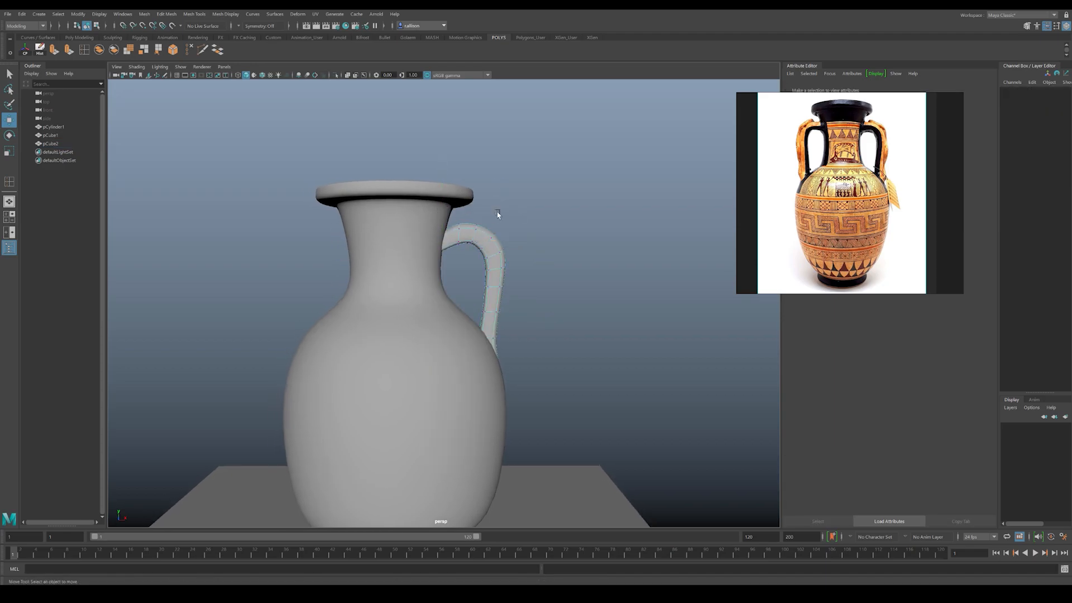
right_drag(499, 213, 500, 212)
alt+drag(519, 237, 546, 230)
click(546, 229)
click(479, 243)
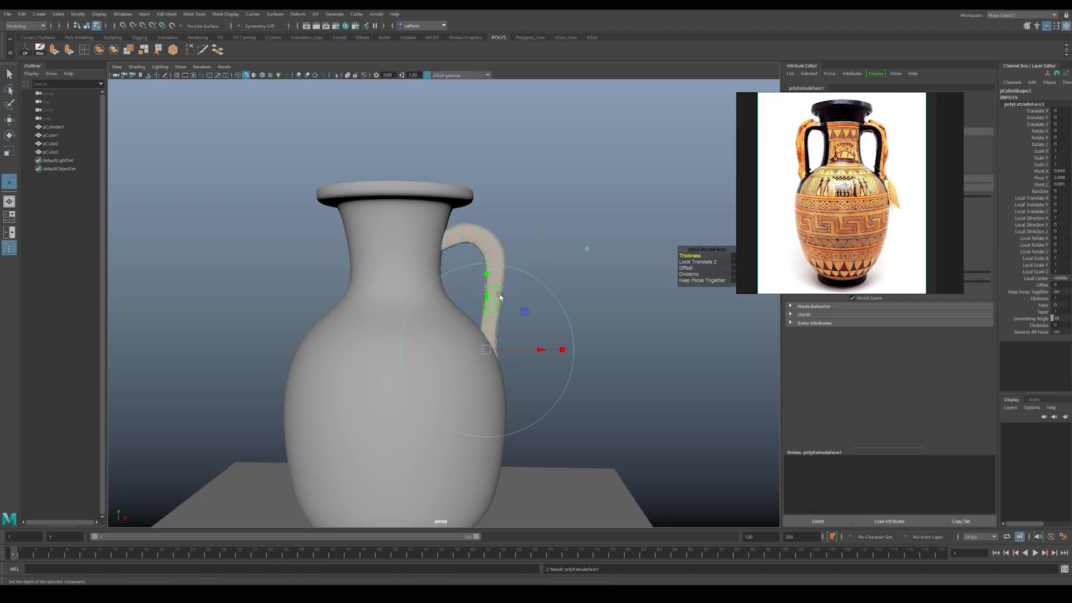
alt+drag(497, 276, 500, 270)
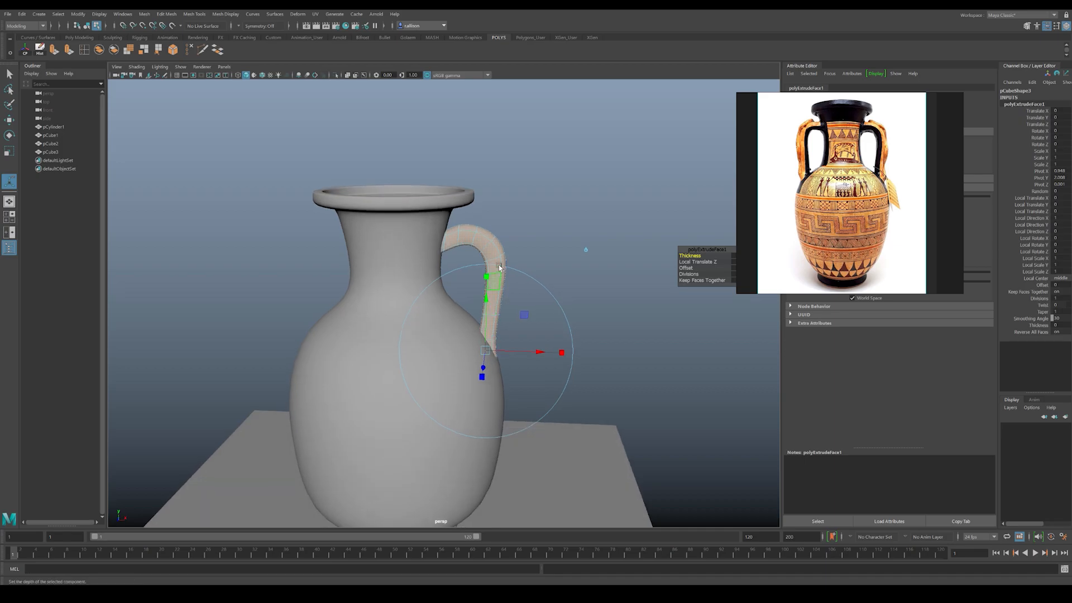
key(w)
right_drag(490, 255, 505, 246)
click(506, 246)
click(494, 252)
key(ctrl+z)
key(ctrl+z)
key(ctrl+z)
key(ctrl+z)
click(527, 270)
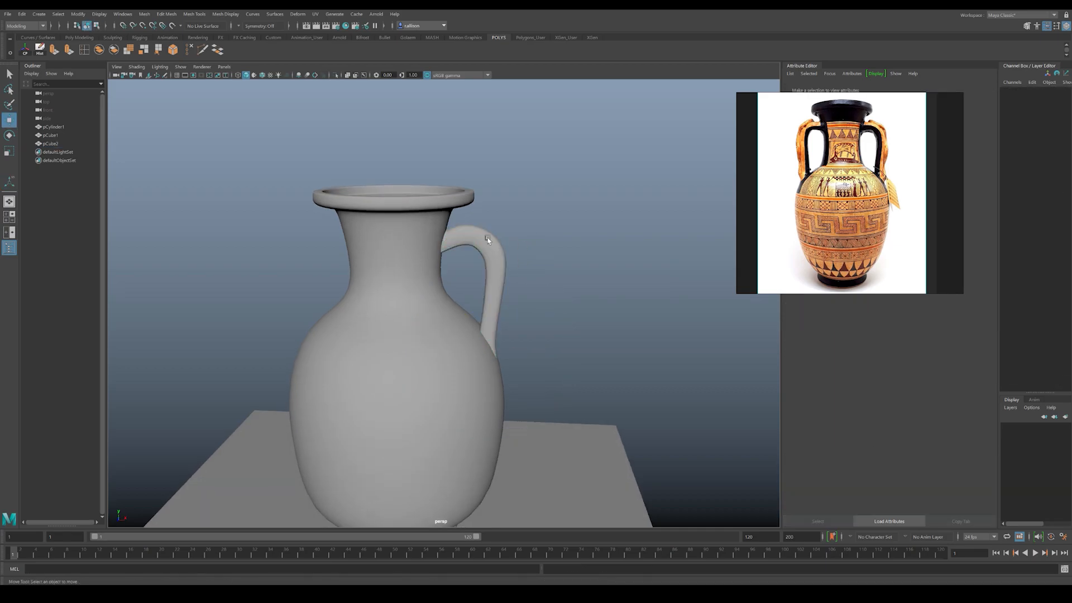
Step: Duplicate the handle, move the copy along X to the vase's opposite side, and set its Rotate Y to -180
click(491, 243)
key(ctrl+d)
drag(547, 321, 359, 318)
mouse_move(344, 294)
alt+mouse_down()
mouse_move(328, 321)
mouse_move(263, 335)
mouse_move(246, 263)
mouse_move(281, 227)
alt+mouse_up()
key(e)
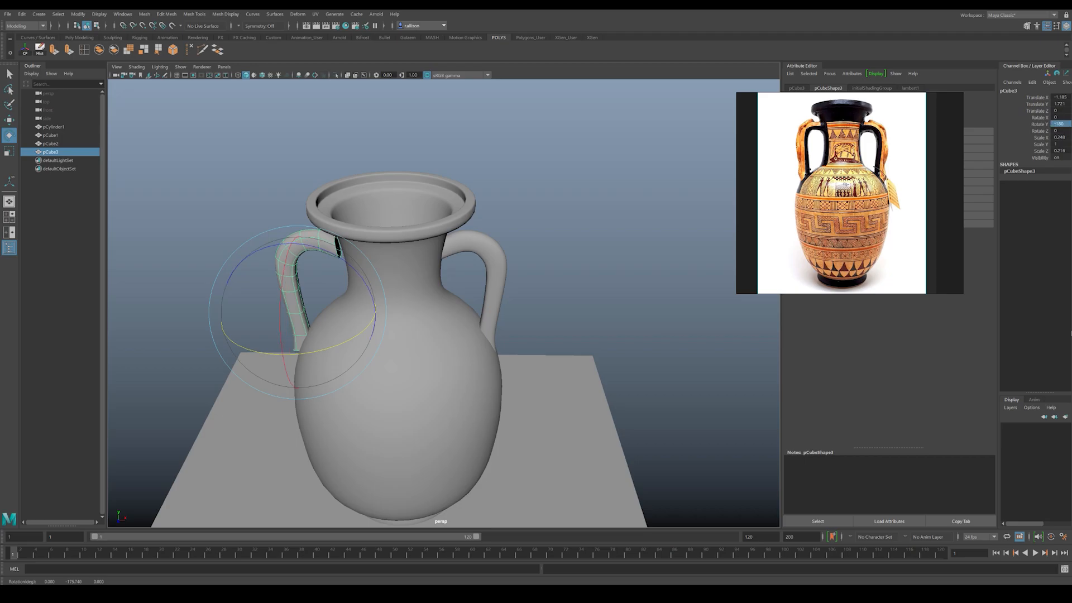
alt+drag(519, 356, 530, 315)
key(w)
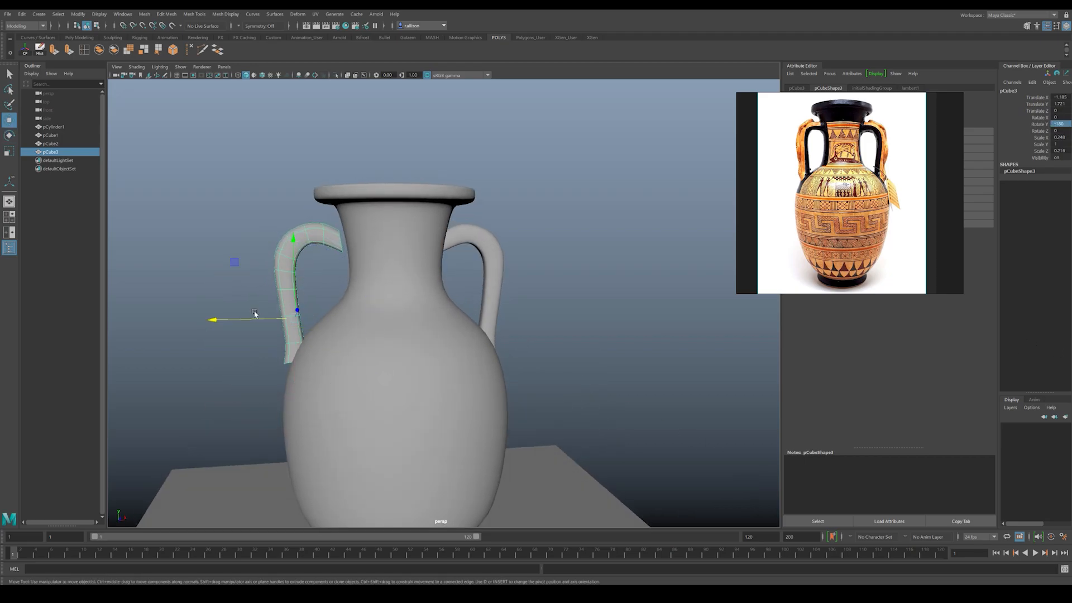
Step: Shift the duplicated handle inward along X so that its ends meet the vase's neck and body
drag(255, 317, 258, 319)
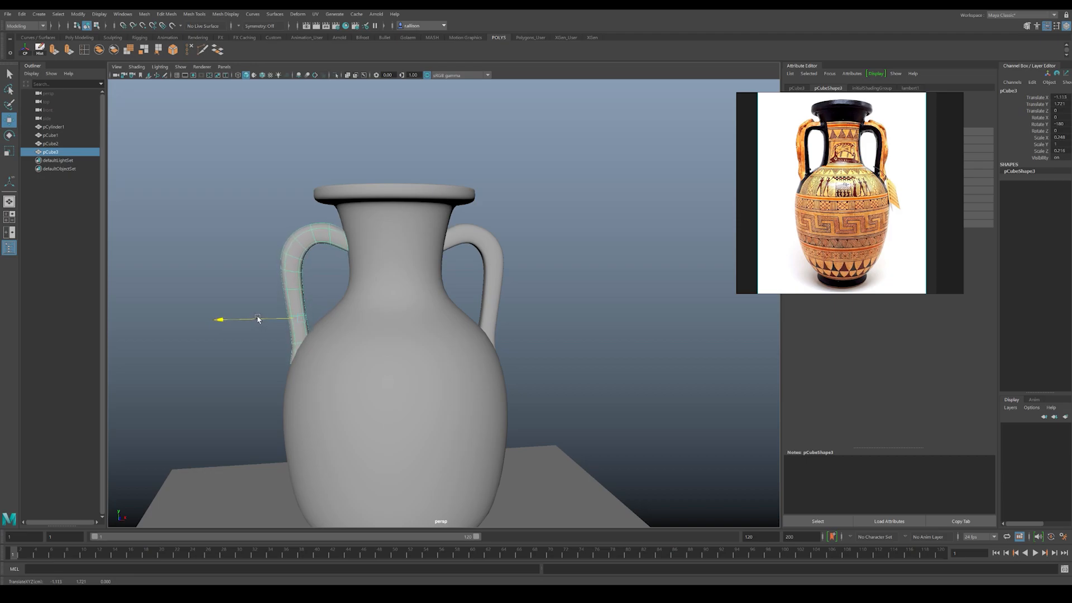
click(226, 279)
alt+right_drag(589, 323, 509, 319)
alt+drag(509, 318, 454, 275)
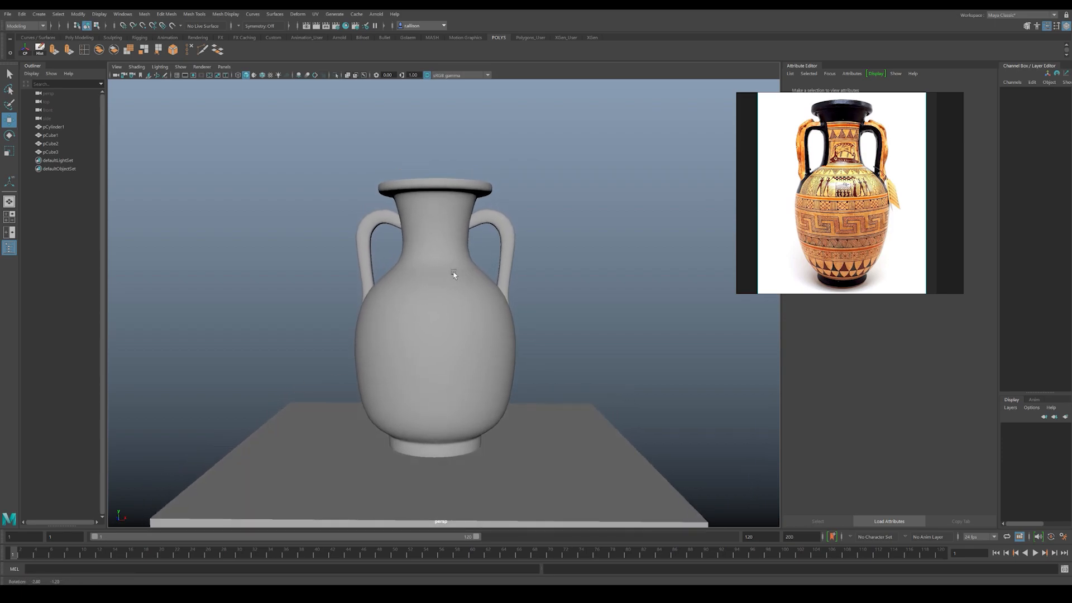
click(488, 286)
click(520, 251)
Step: Try to combine the vase body and both handles into a single mesh, and undo the combination
click(464, 342)
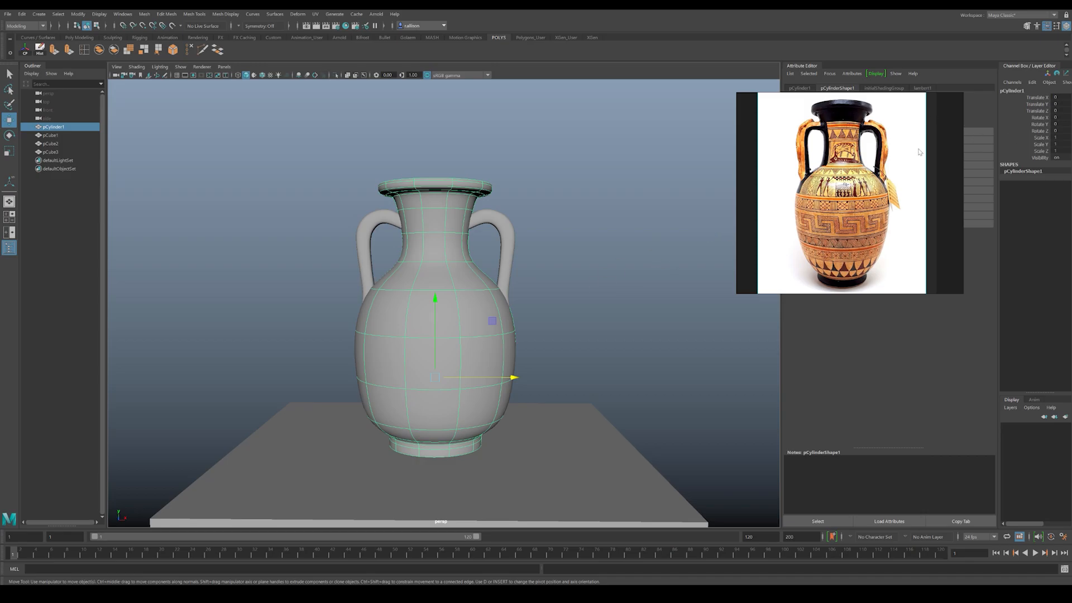
click(534, 255)
click(363, 240)
click(423, 237)
click(527, 221)
click(415, 256)
click(449, 241)
shift+click(491, 222)
shift+click(383, 222)
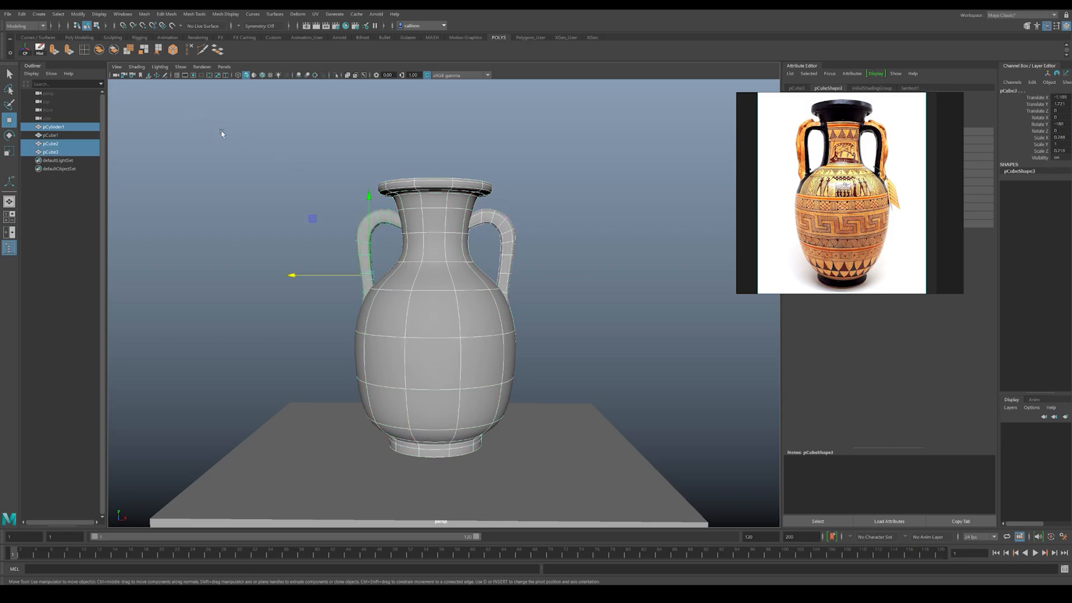
click(99, 50)
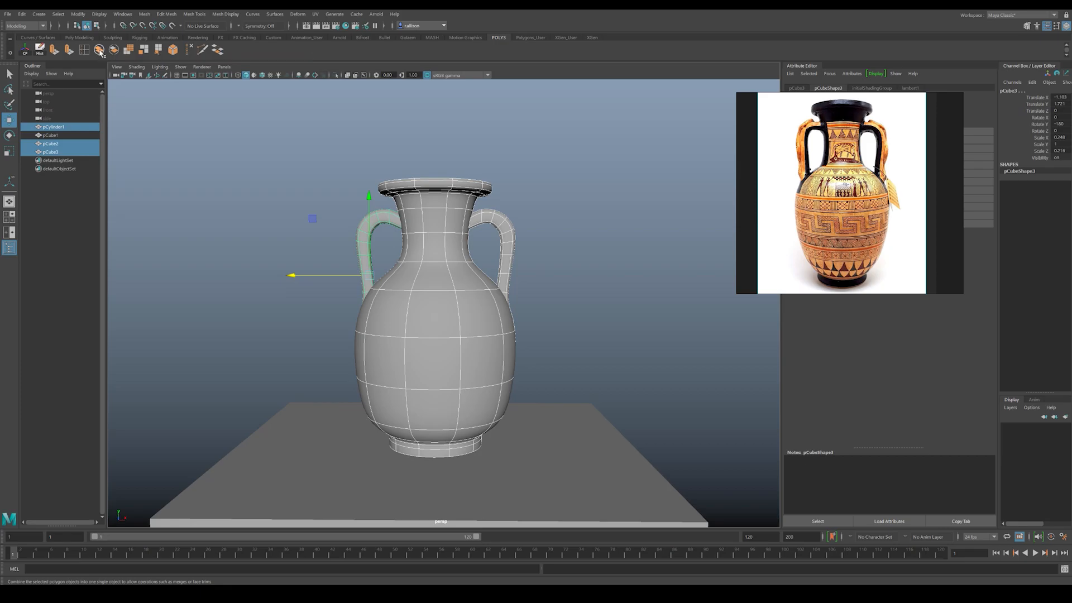
alt+drag(592, 245, 631, 261)
click(632, 261)
click(408, 237)
click(352, 232)
click(452, 293)
alt+drag(460, 290, 480, 271)
key(ctrl+z)
Step: Group the vase body and both handles, and name the group VaseGRP
click(543, 223)
click(414, 226)
shift+click(383, 218)
shift+click(496, 219)
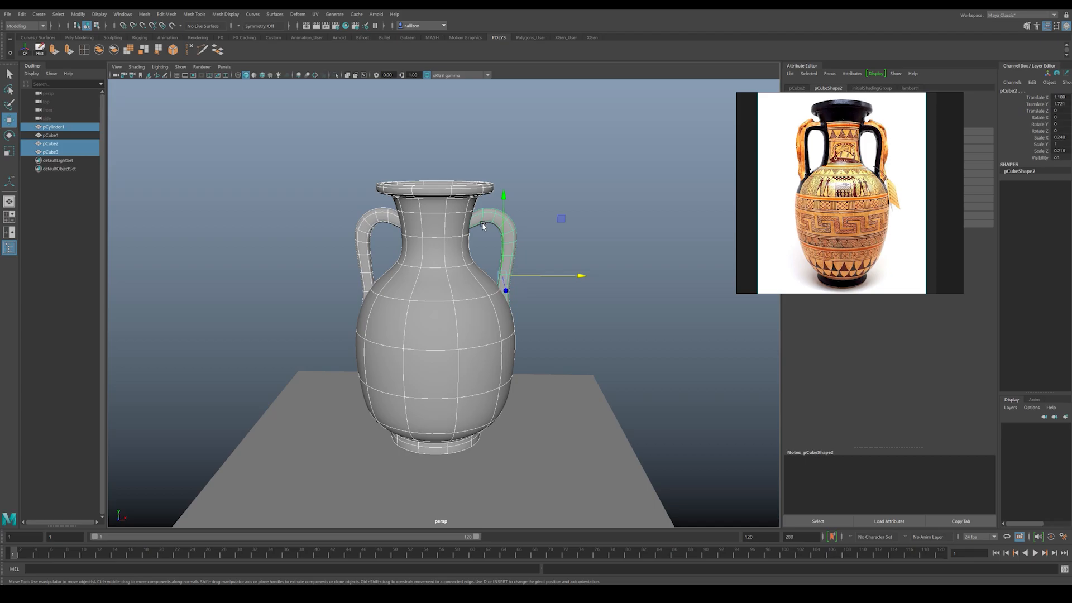
key(ctrl+g)
alt+drag(460, 237, 335, 263)
double_click(54, 138)
text(V)
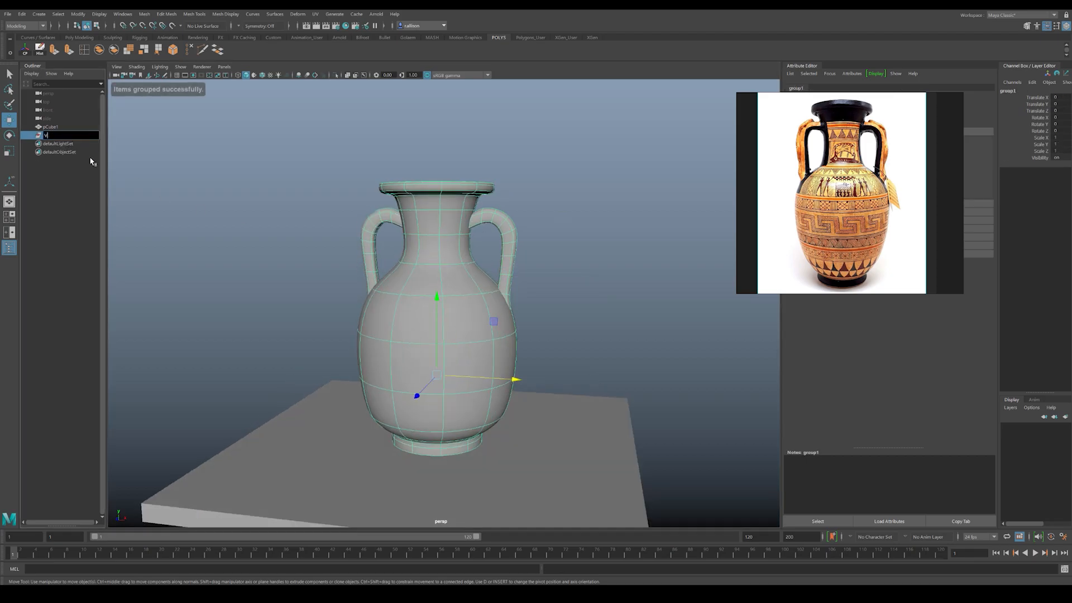
text(aseGRP)
key(Return)
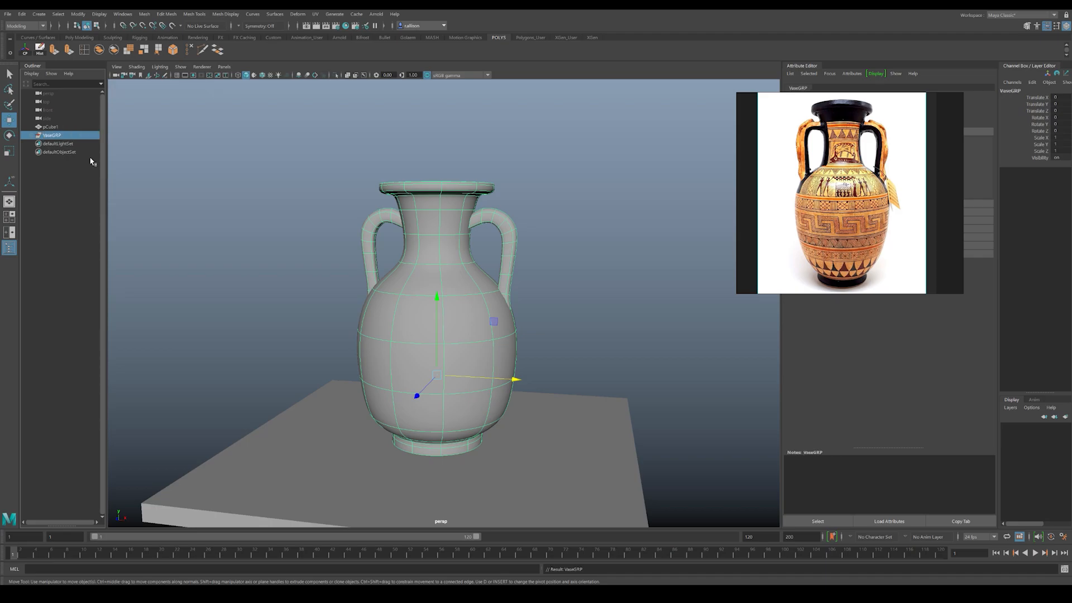
Step: Expand VaseGRP and rename the body mesh as vase
click(32, 135)
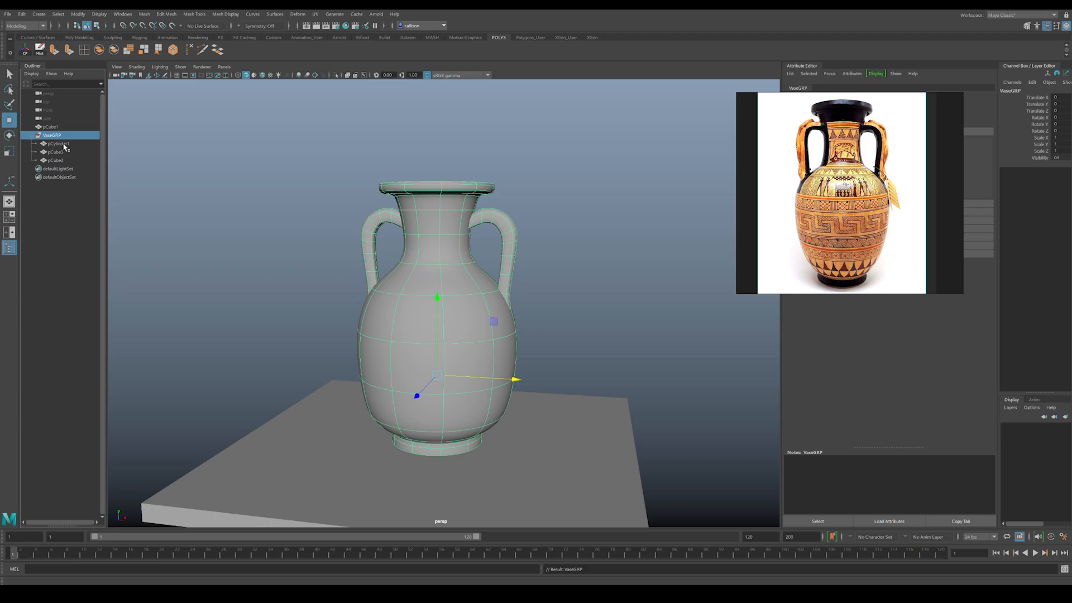
click(61, 145)
double_click(61, 144)
text(vase)
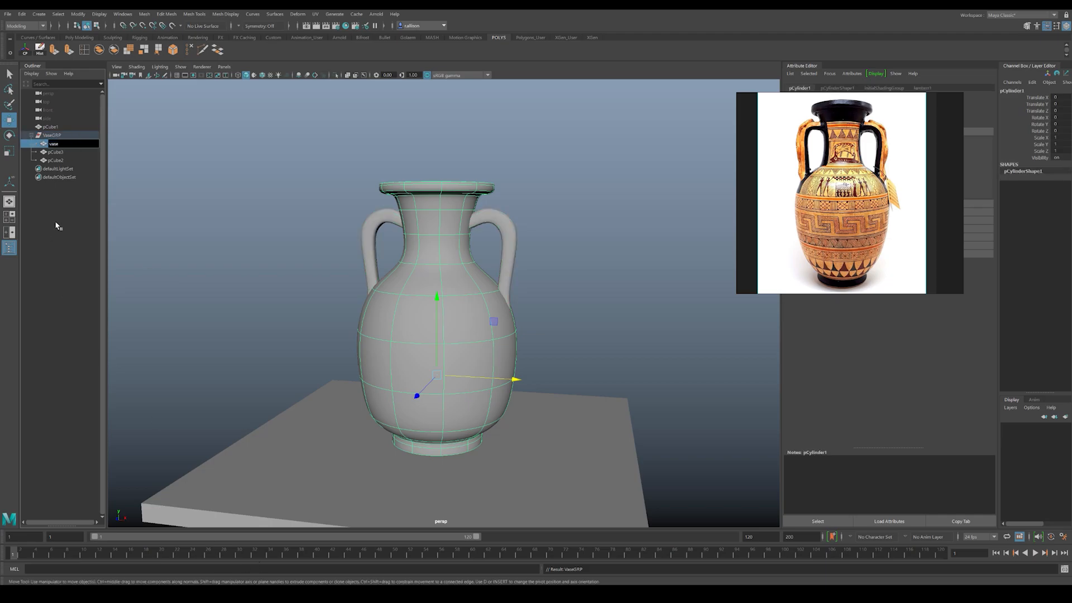
Step: Rename the duplicated handle as handle1 and the original handle as handle2
click(61, 153)
double_click(60, 153)
text(hand)
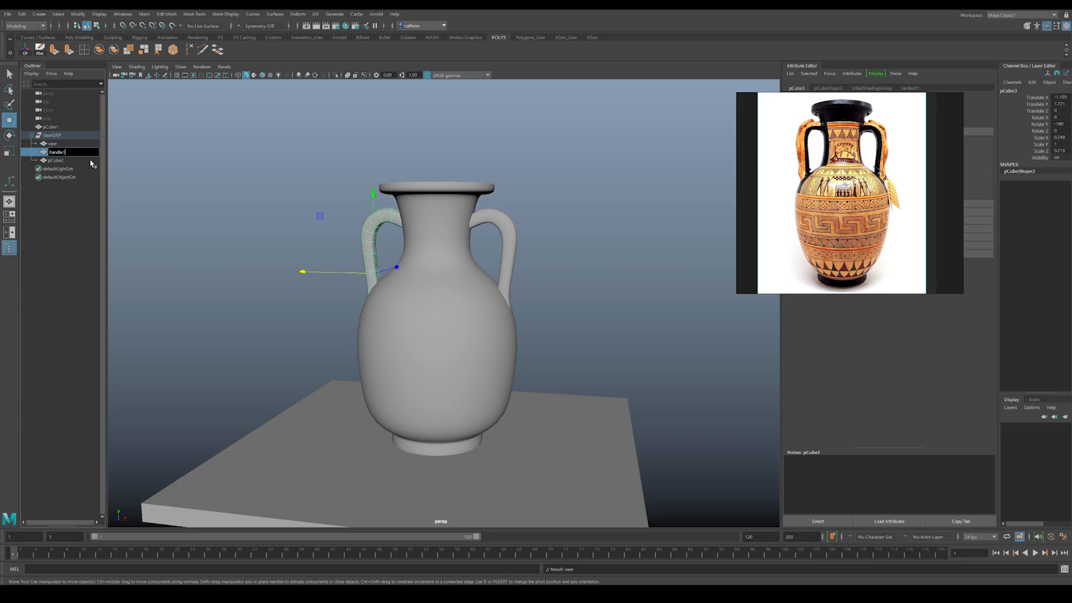
text(le1)
key(Return)
click(58, 160)
double_click(58, 161)
text(handle2)
key(Return)
click(306, 302)
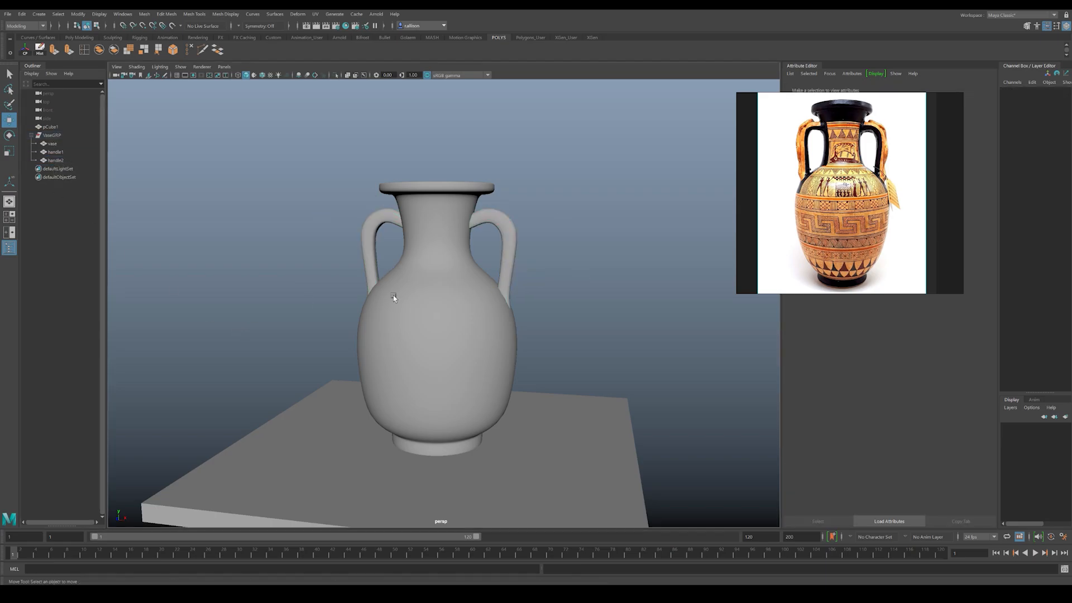
Step: Save the scene containing the grouped and named vase
click(470, 314)
scroll(478, 305, up, 4)
alt+right_drag(489, 289, 447, 290)
alt+drag(447, 290, 492, 274)
click(572, 232)
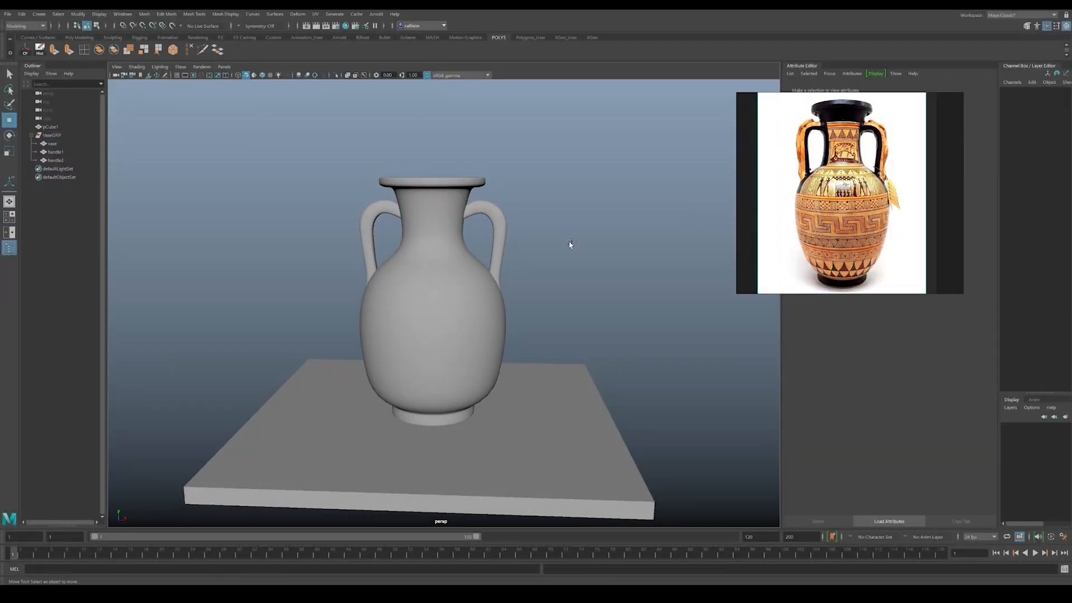
key(ctrl+s)
alt+middle_drag(469, 254, 464, 241)
alt+drag(466, 248, 514, 212)
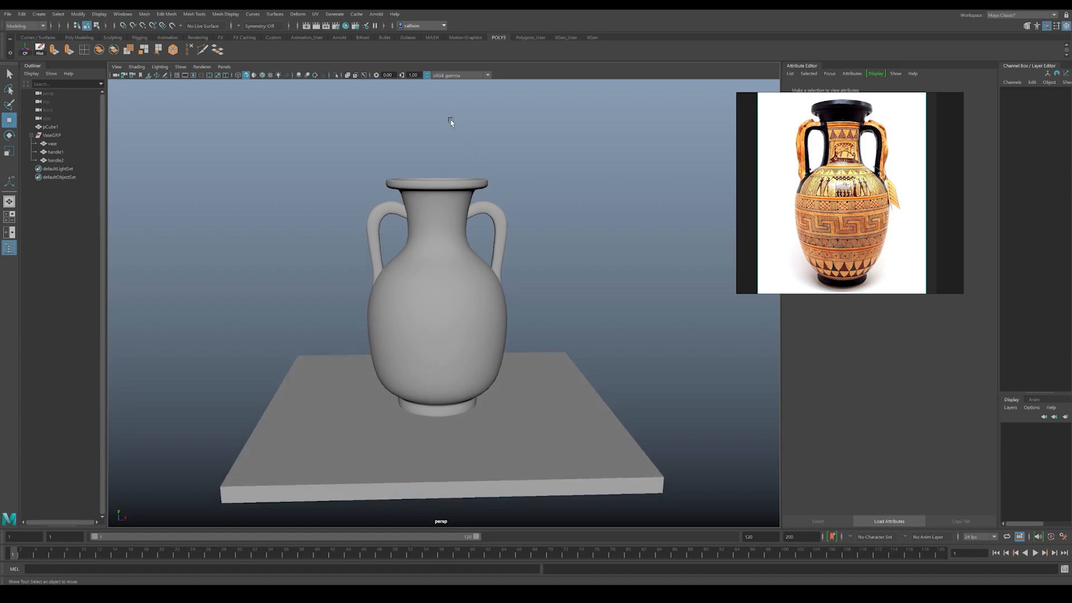
Step: Create an Arnold Skydome Light and move the reference image clear of its attributes
click(377, 14)
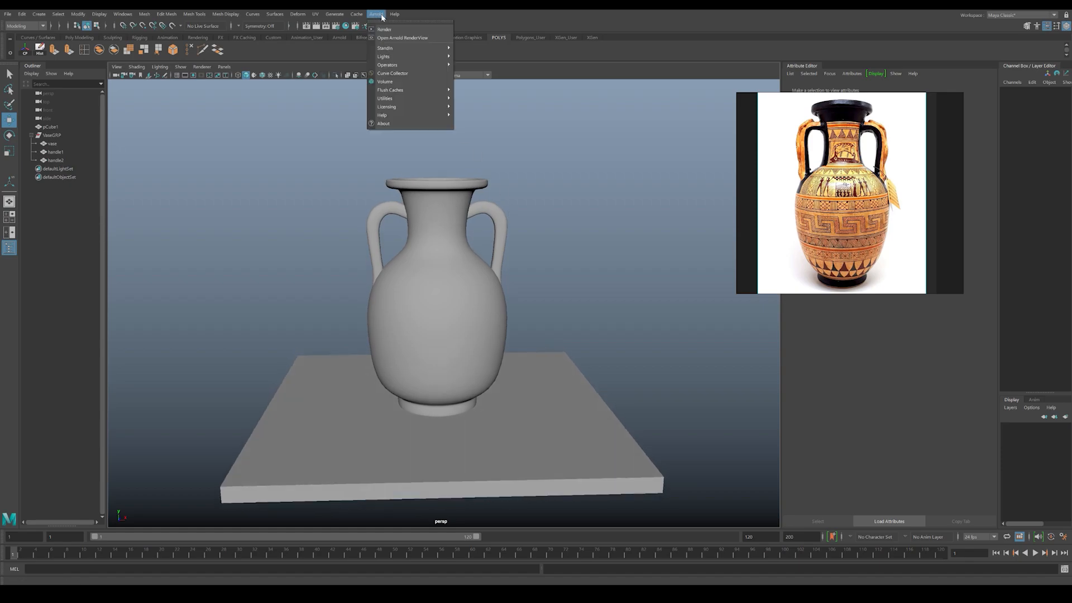
mouse_move(424, 56)
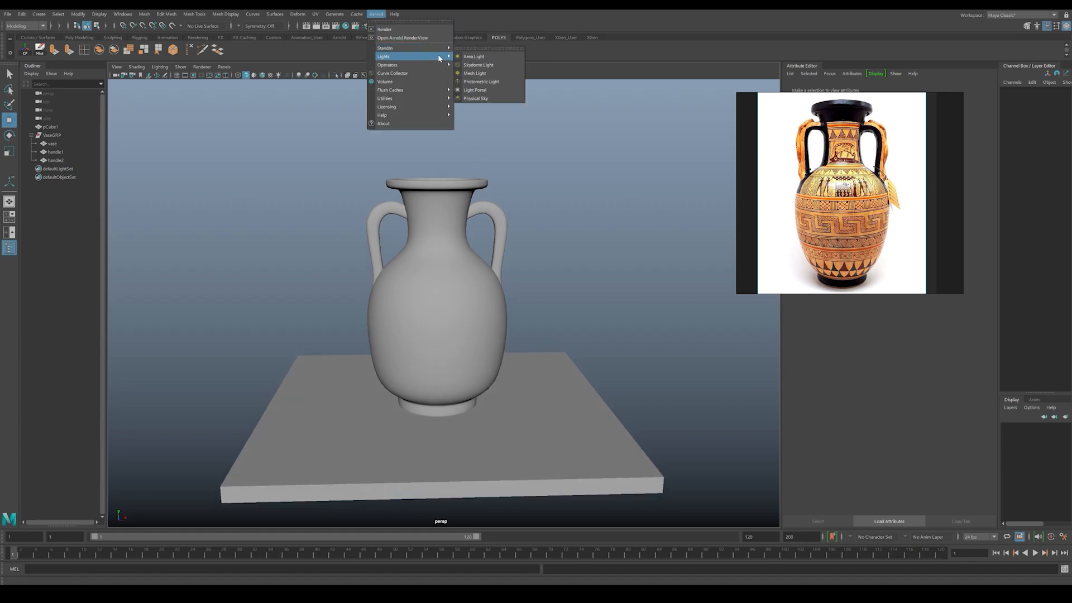
click(473, 65)
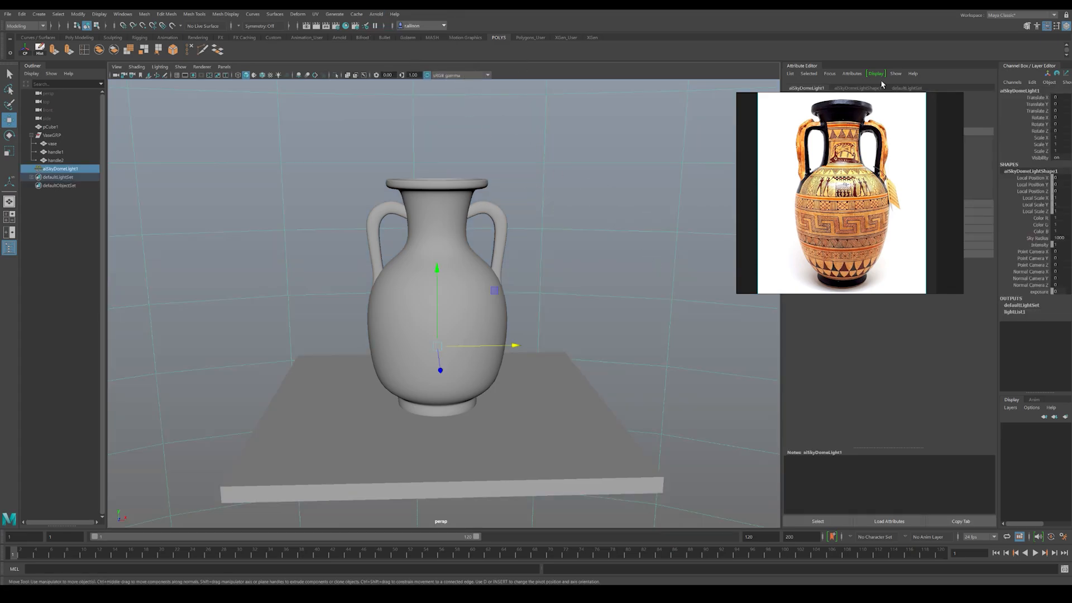
drag(864, 117, 707, 99)
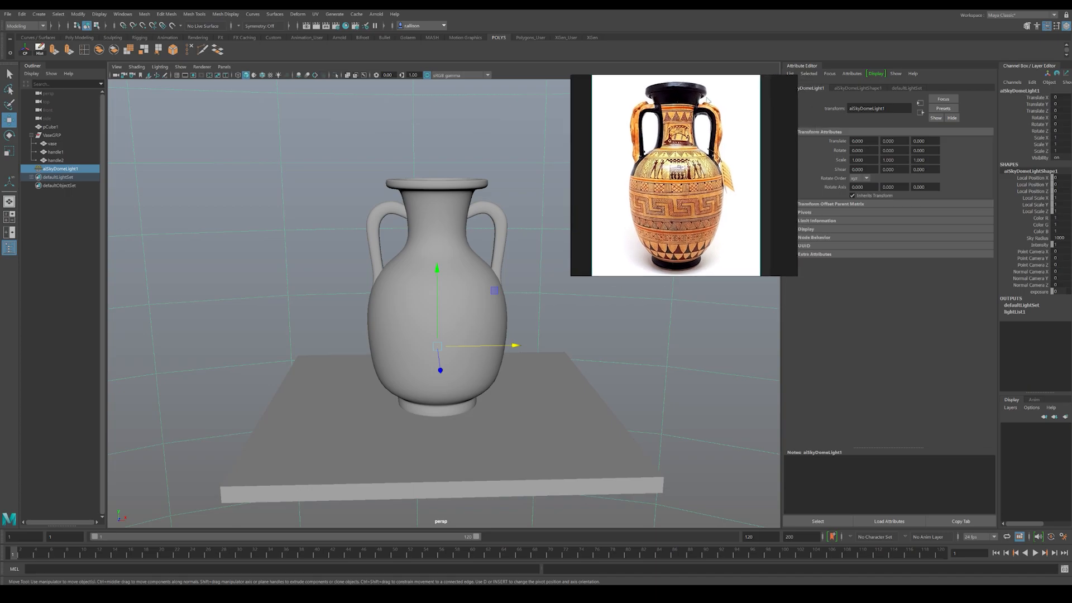
Step: Map the skydome light's color to a File texture, load glazed_patio.exr, and set its color space to Raw
click(852, 89)
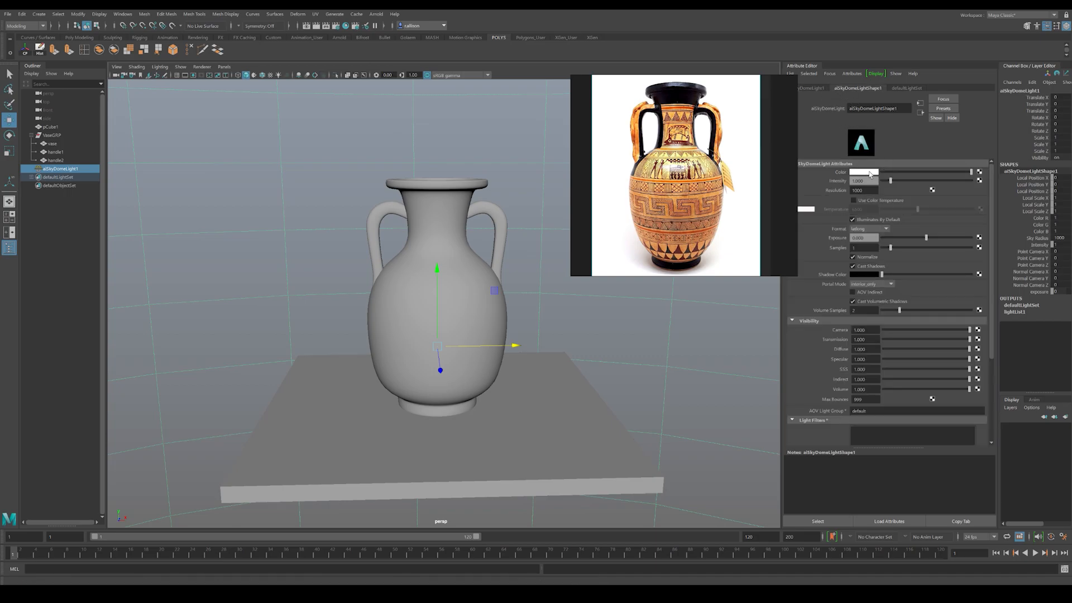
click(980, 172)
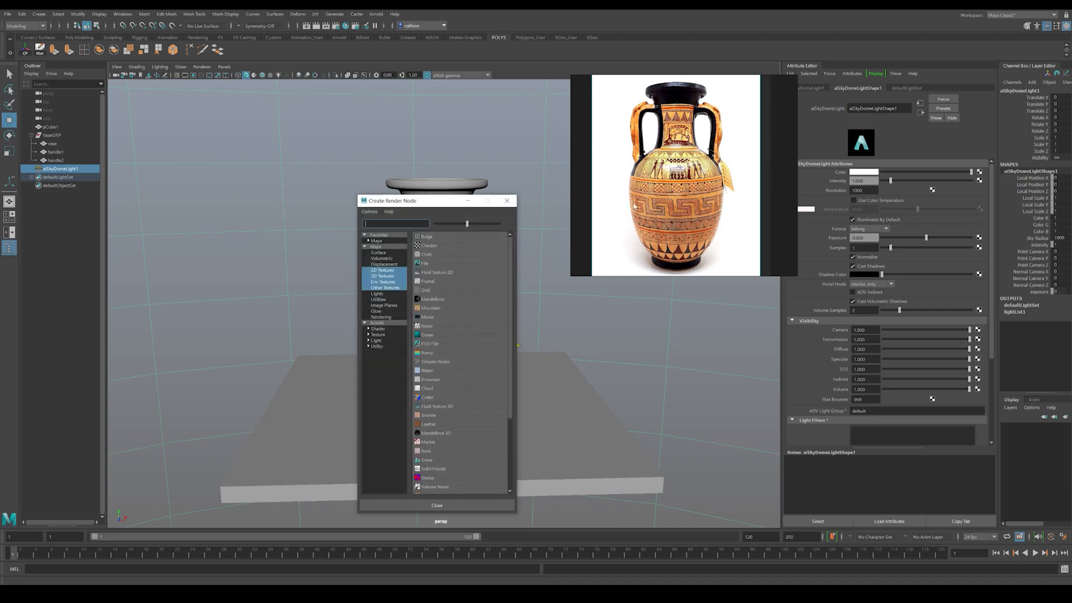
click(423, 263)
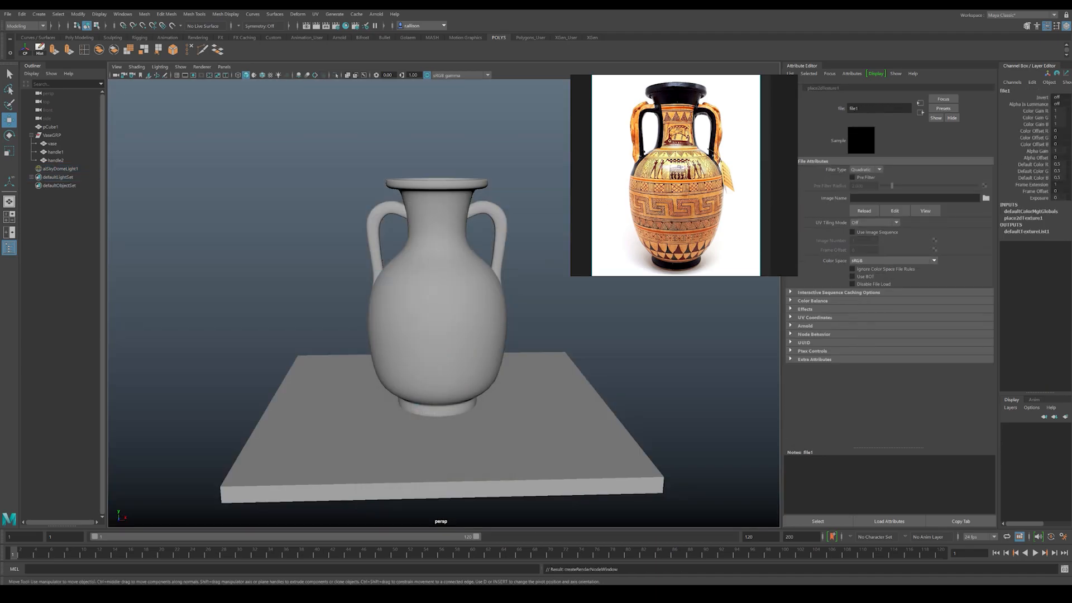
click(986, 198)
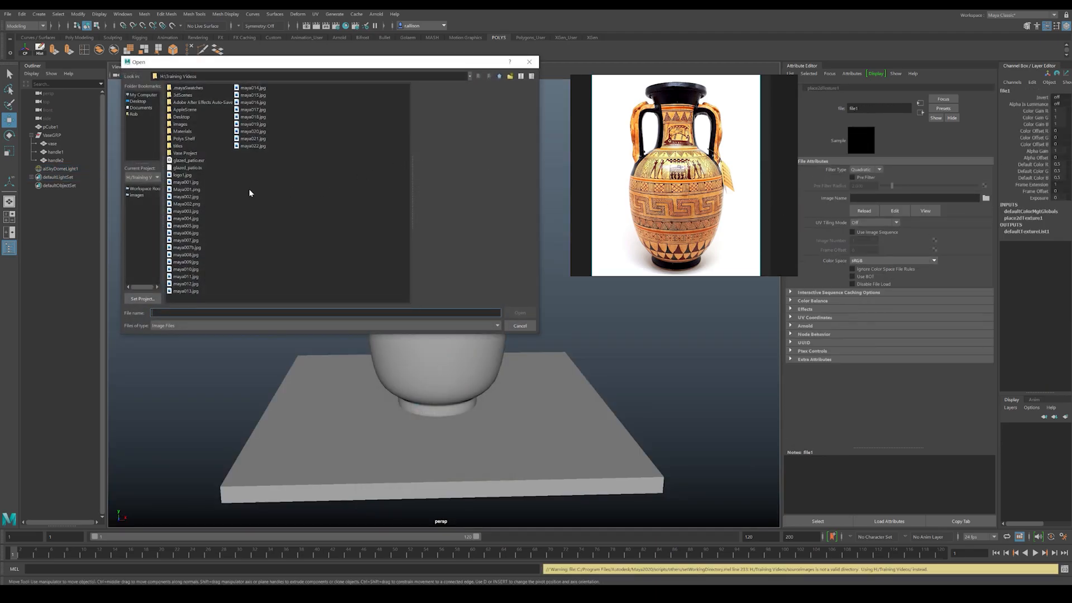
click(193, 161)
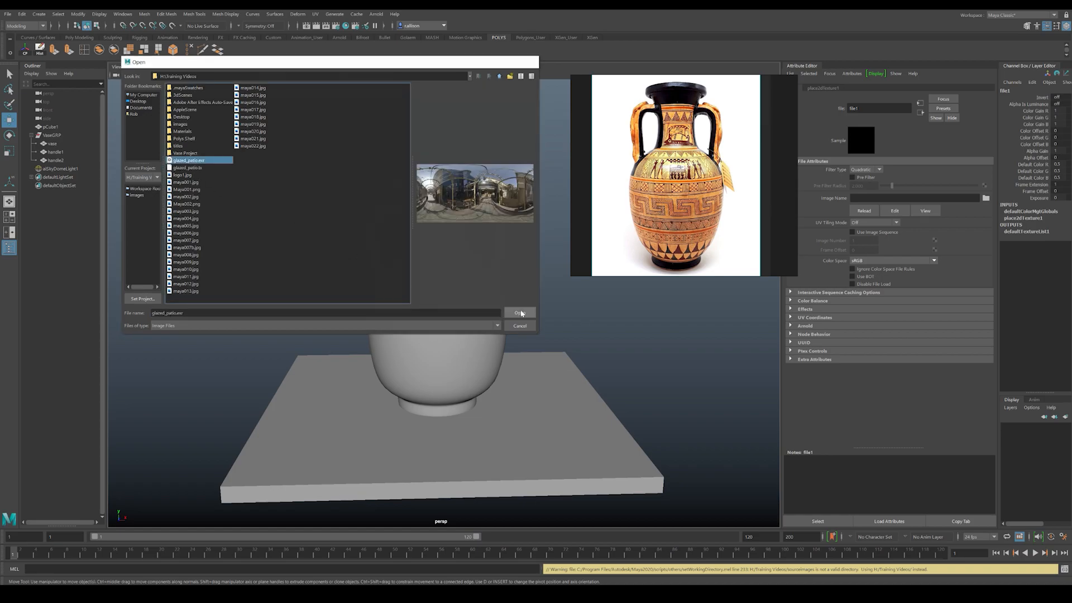
click(519, 313)
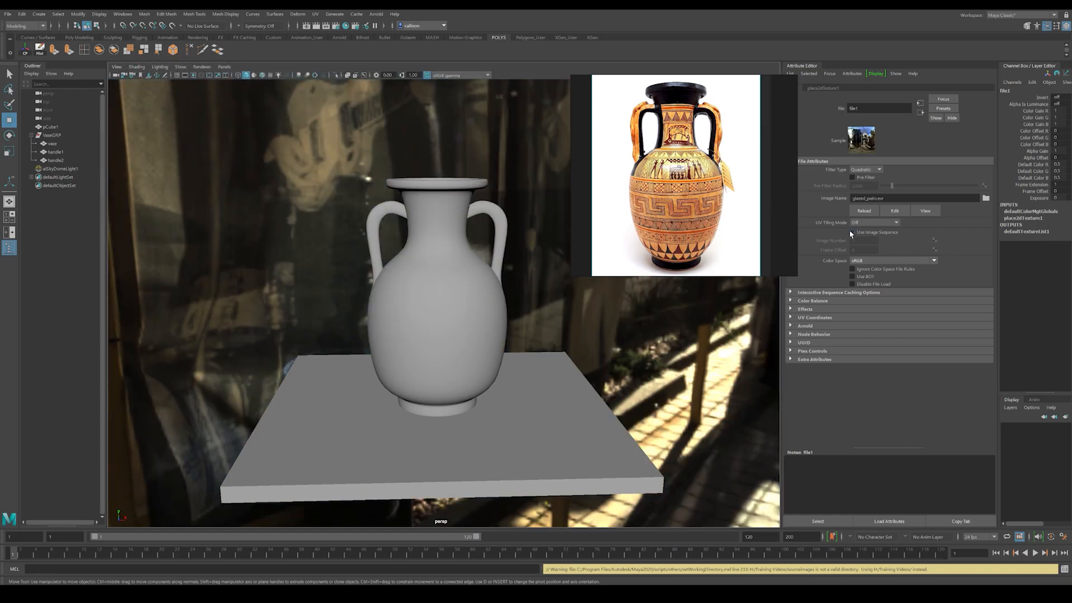
click(866, 261)
click(876, 269)
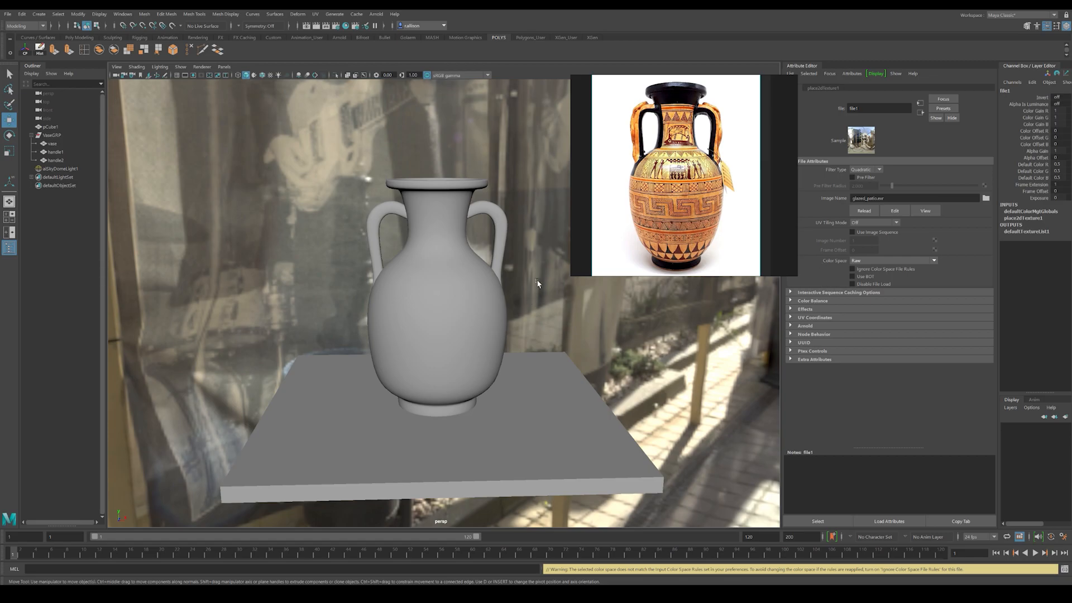
Step: Set the skydome light's camera visibility to 0 and its viewport facing to back
alt+middle_drag(580, 234, 568, 239)
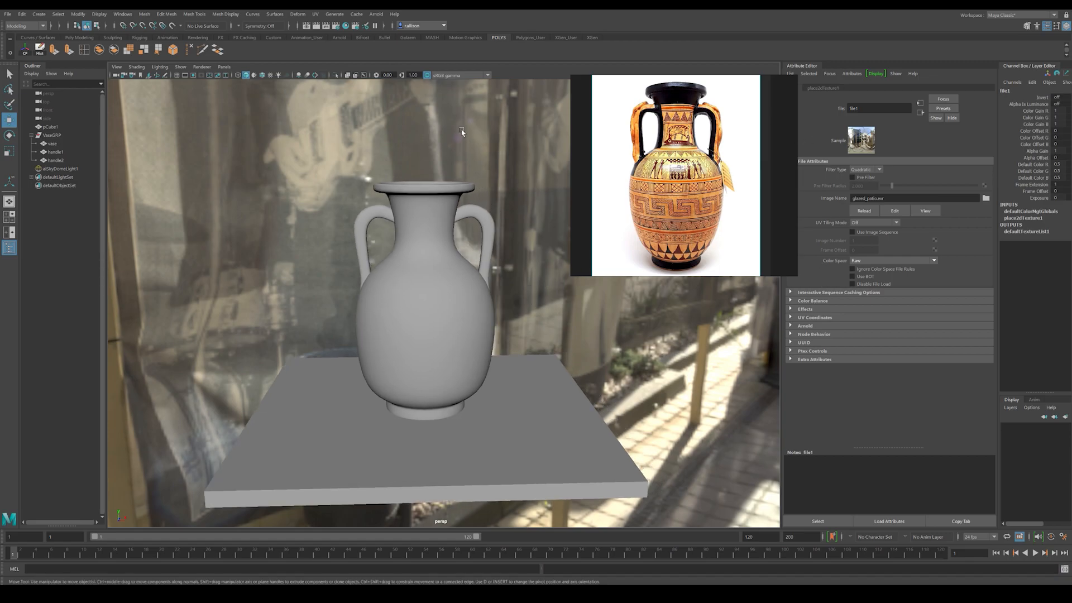
click(461, 130)
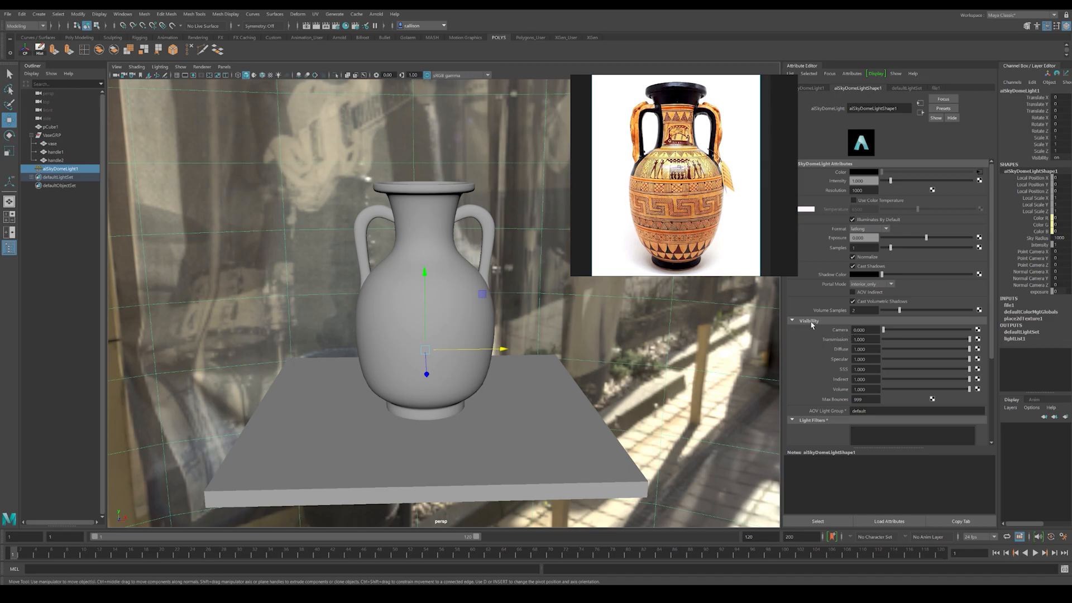
scroll(840, 279, down, 3)
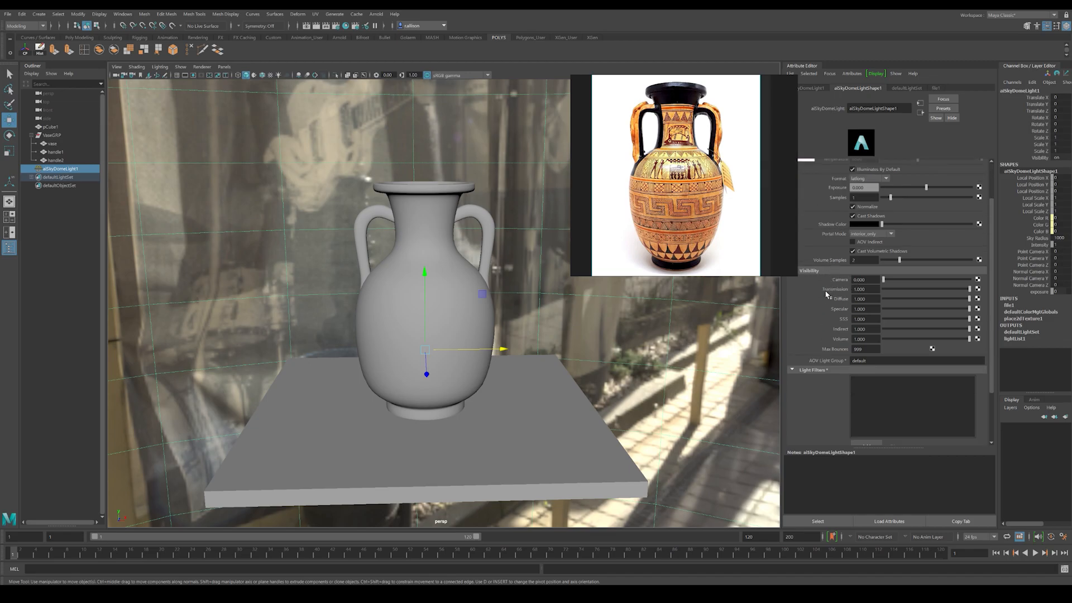
scroll(826, 312, down, 4)
click(789, 416)
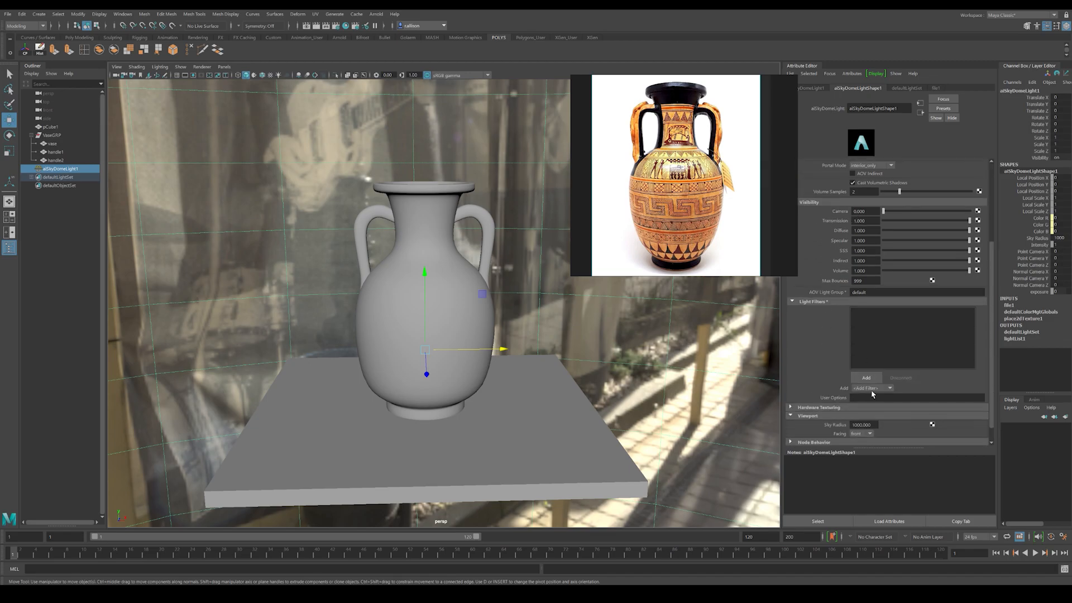
click(871, 434)
click(862, 448)
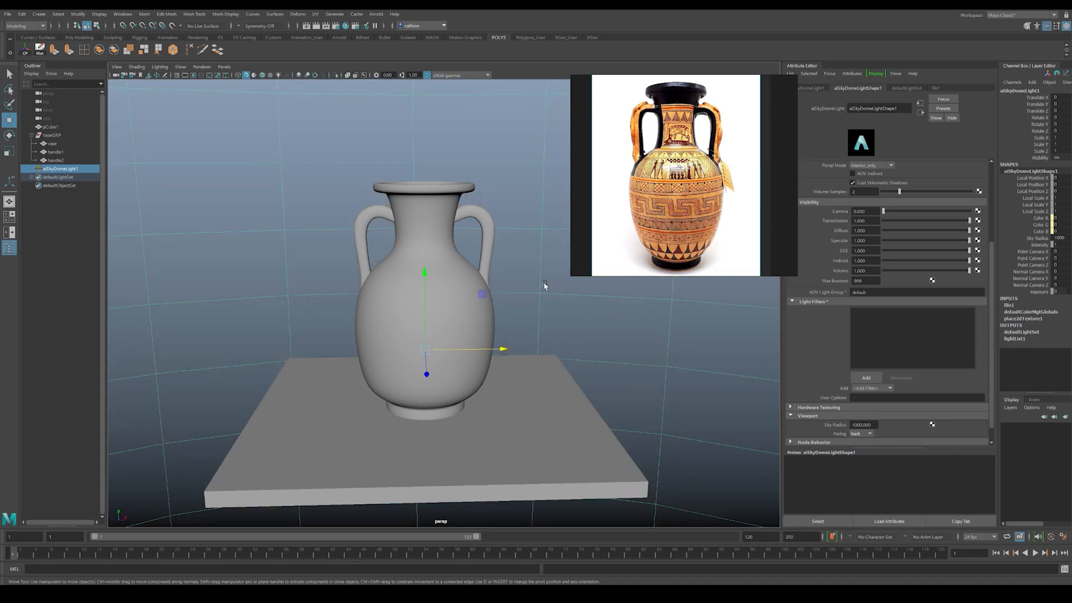
Step: Deselect the skydome light and display the viewport with all scene lights
click(64, 252)
mouse_move(301, 225)
alt+mouse_down()
mouse_move(318, 227)
mouse_move(329, 246)
mouse_move(276, 240)
mouse_move(352, 253)
mouse_move(369, 240)
mouse_move(268, 235)
mouse_move(429, 260)
mouse_move(448, 292)
alt+mouse_up()
key(7)
Step: Assign a new aiStandardSurface material to the vase body and rename the material after the vase
click(450, 290)
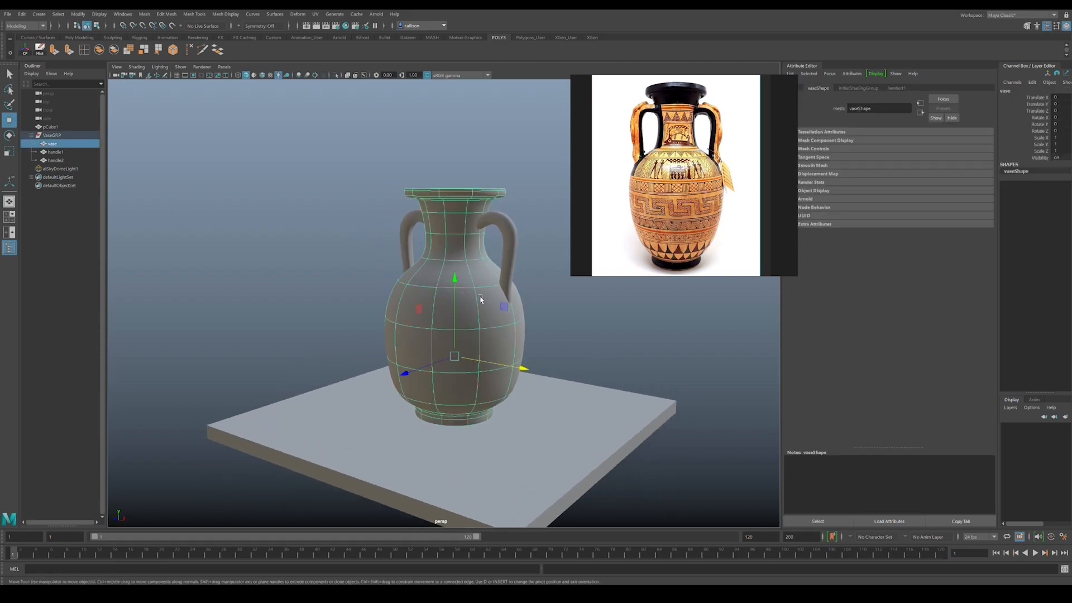
right_click(459, 267)
click(455, 478)
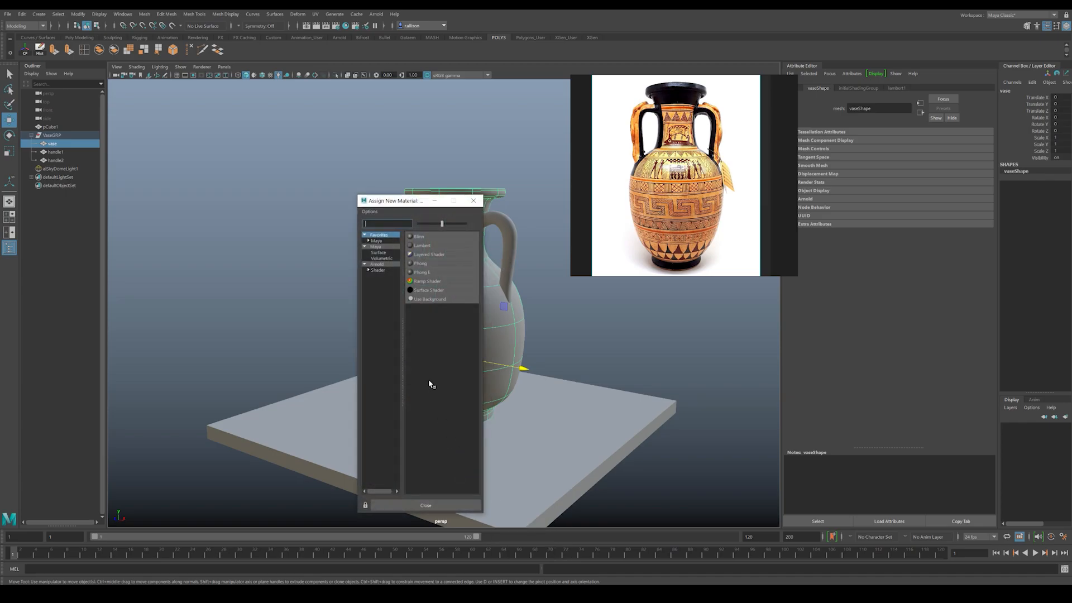
click(378, 270)
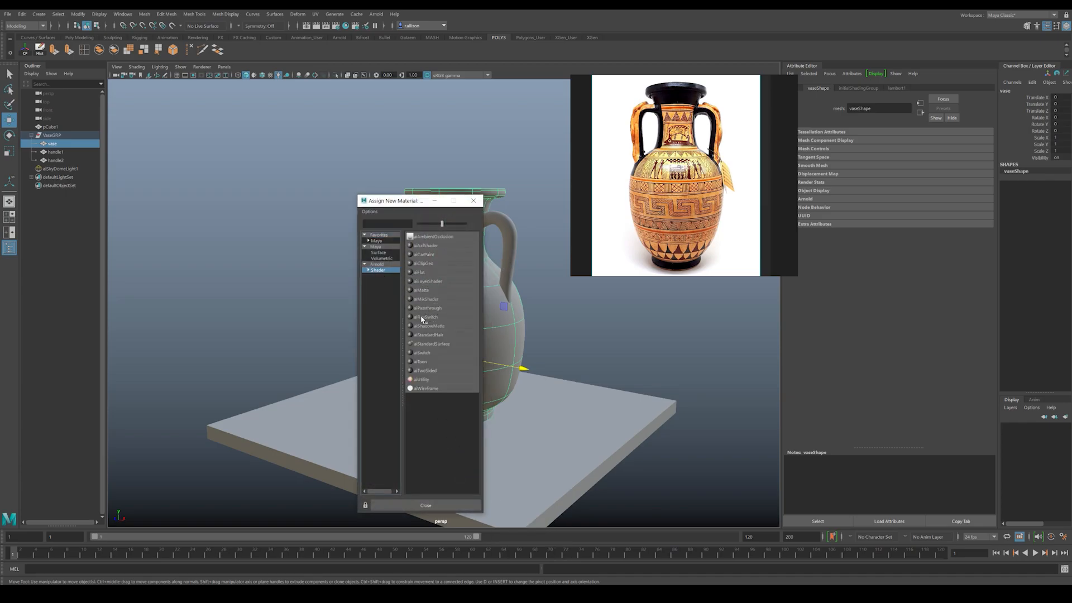
click(426, 345)
alt+drag(491, 296, 506, 289)
alt+middle_drag(506, 290, 496, 310)
alt+right_drag(497, 311, 509, 308)
double_click(879, 107)
text(Vase)
key(Return)
Step: Assign a new aiStandardSurface material to handle2 and rename the material handles
click(496, 246)
right_drag(484, 233, 490, 445)
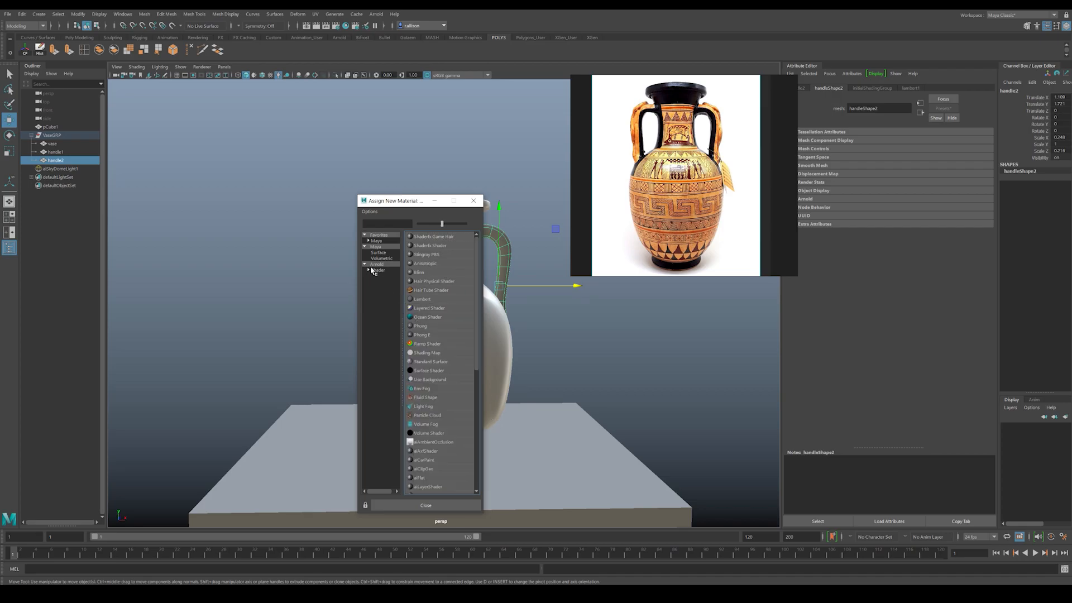
click(433, 343)
double_click(870, 108)
text(handles)
key(Return)
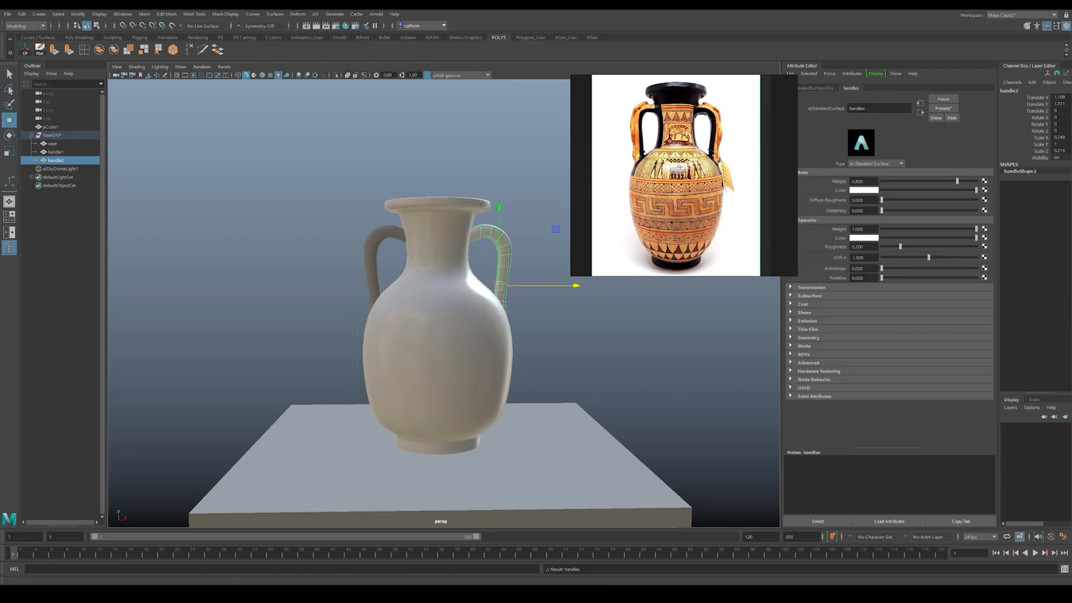
Step: Assign the existing handles material to handle1, the opposite handle of the vase, and deselect it
click(556, 325)
alt+drag(555, 325, 525, 346)
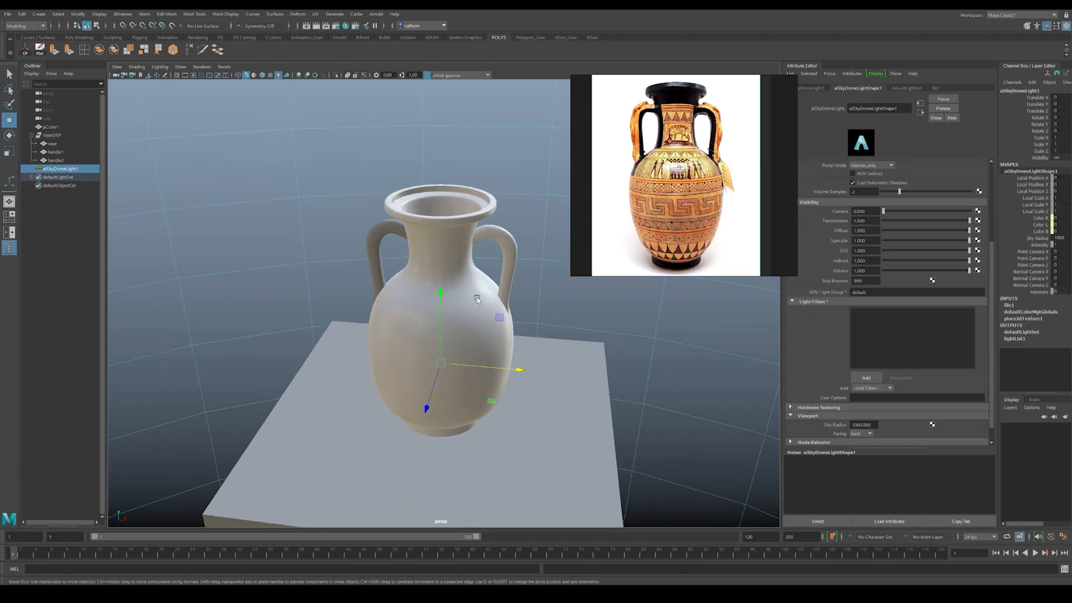
click(380, 232)
alt+drag(378, 240, 375, 233)
right_drag(375, 234, 444, 467)
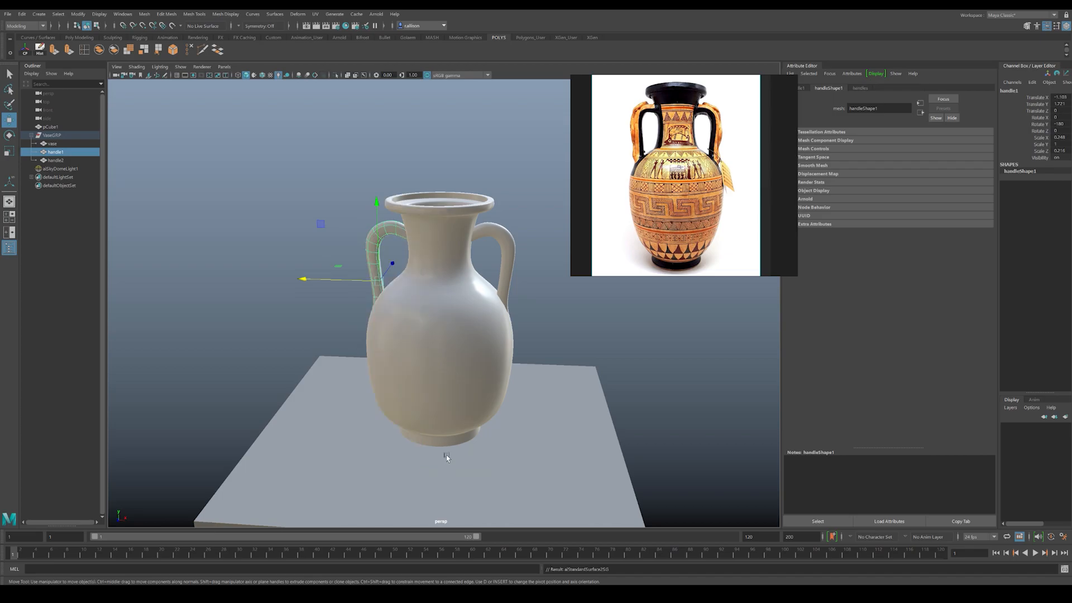
click(539, 323)
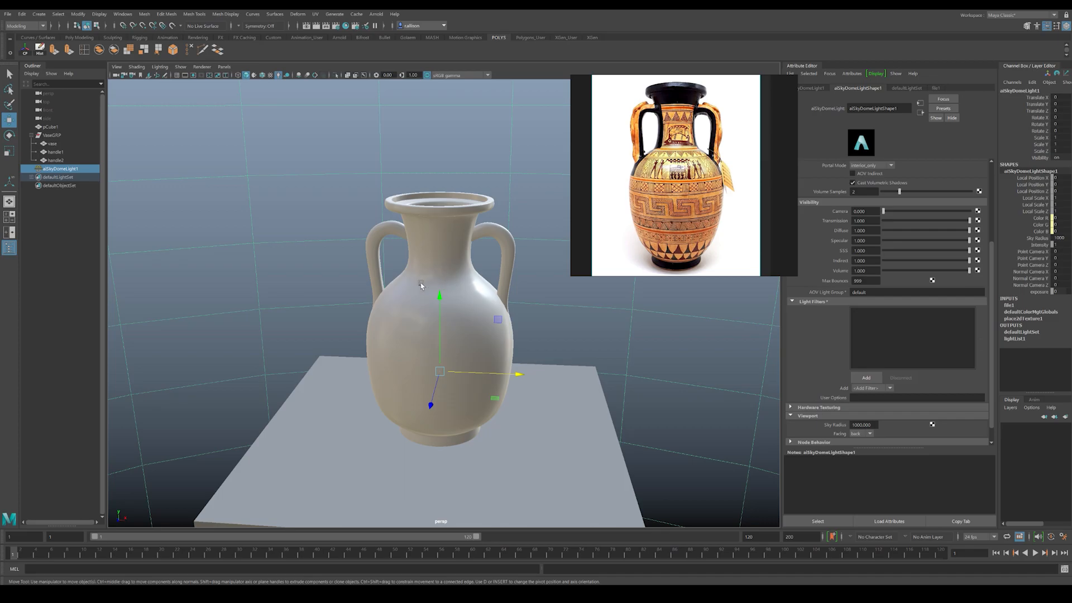
Step: Switch the viewport renderer to Arnold, move its options window clear of the vase, and start a live IPR render
alt+drag(540, 313, 509, 299)
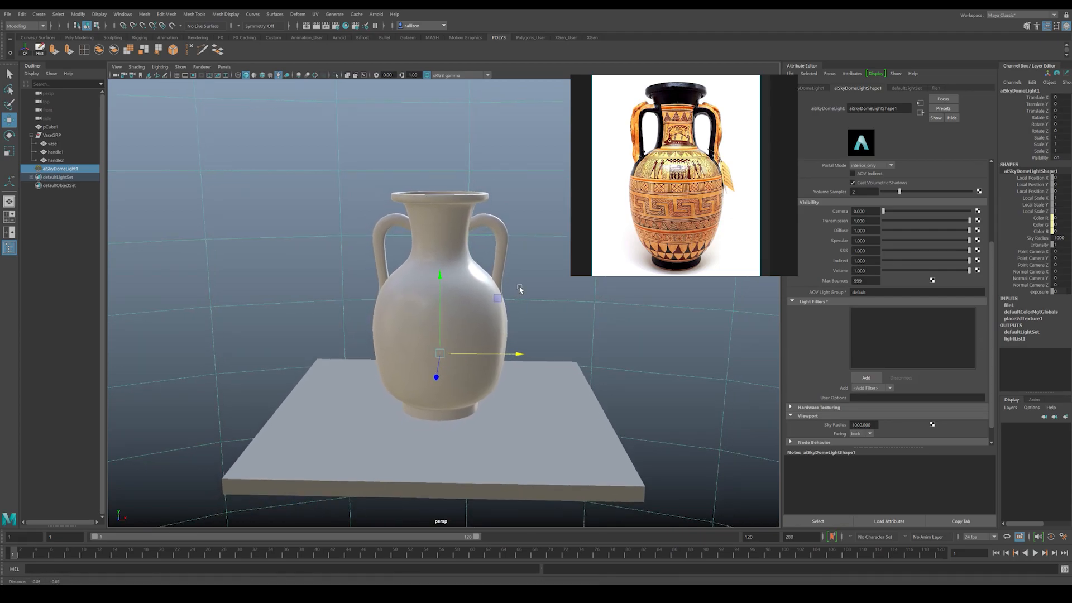
click(201, 66)
click(208, 91)
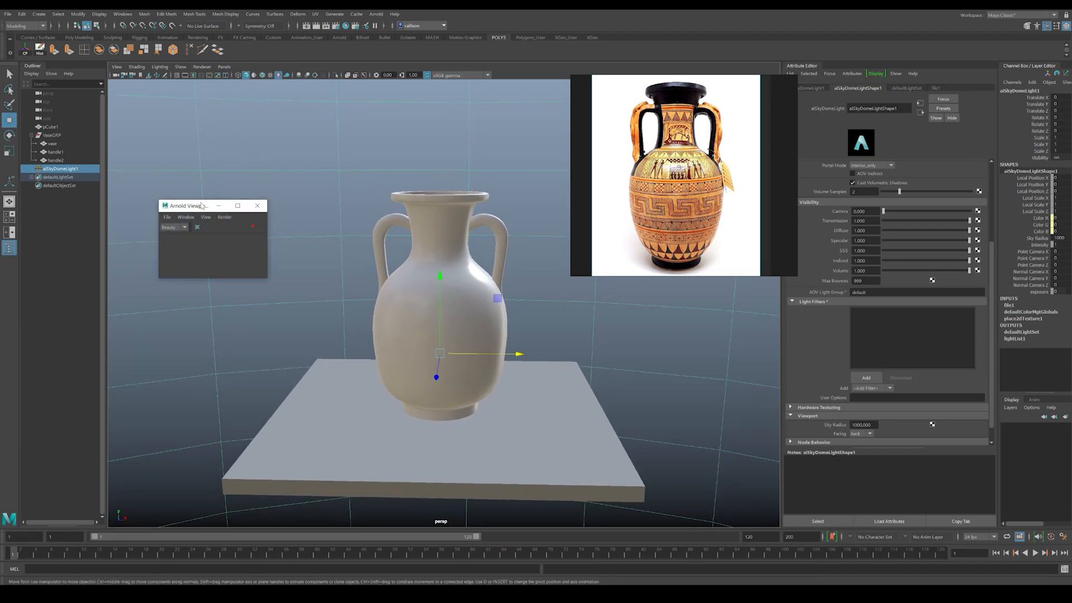
drag(189, 203, 158, 159)
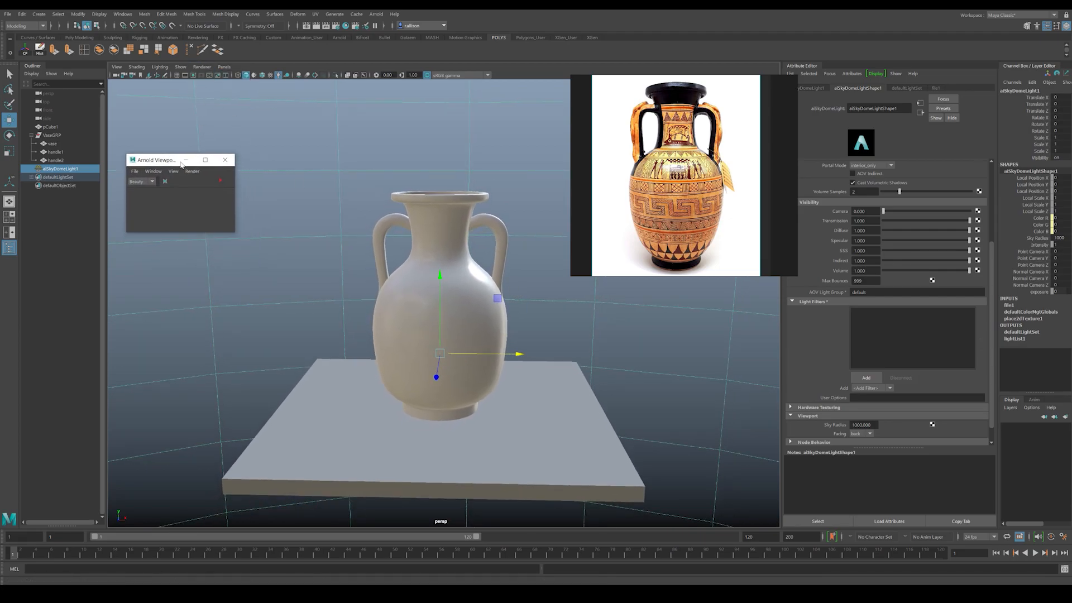
click(220, 180)
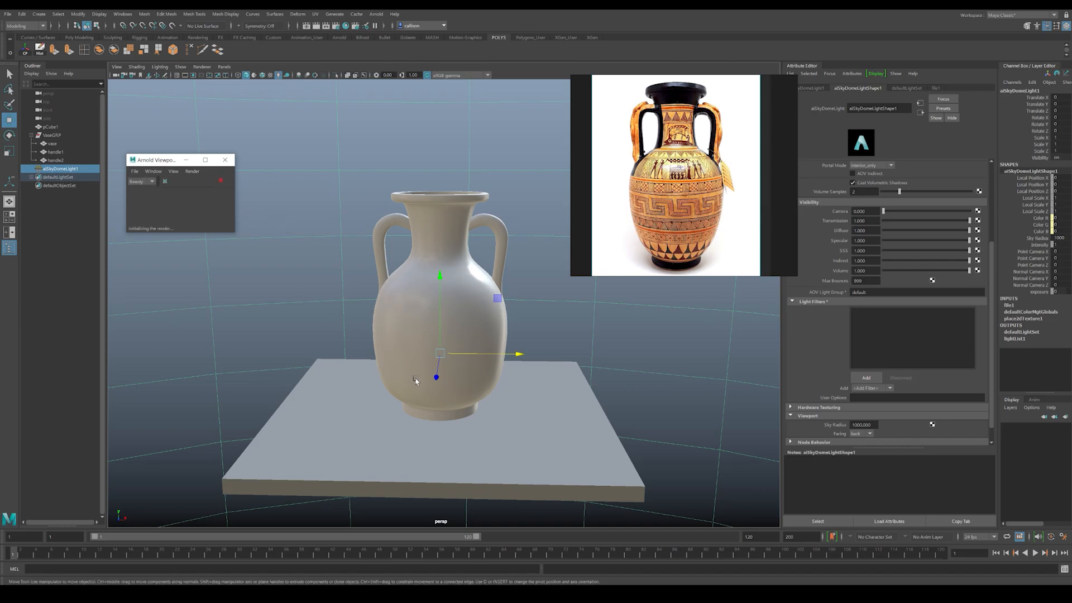
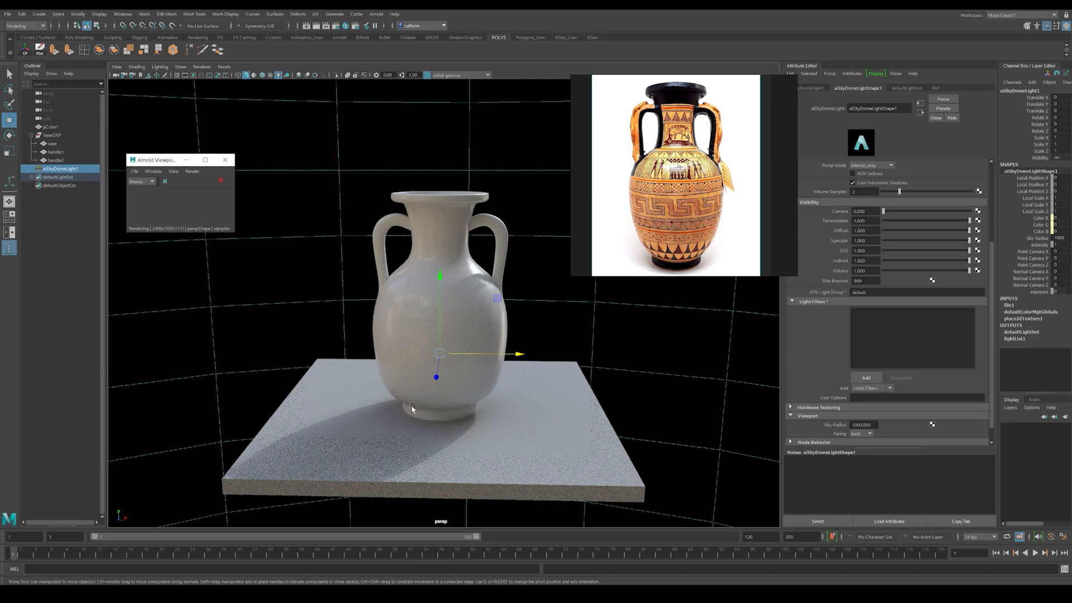
Step: Rotate the skydome light about the vertical axis so the vase's shadow falls to the opposite side, and stop the IPR render
key(e)
drag(454, 375, 489, 377)
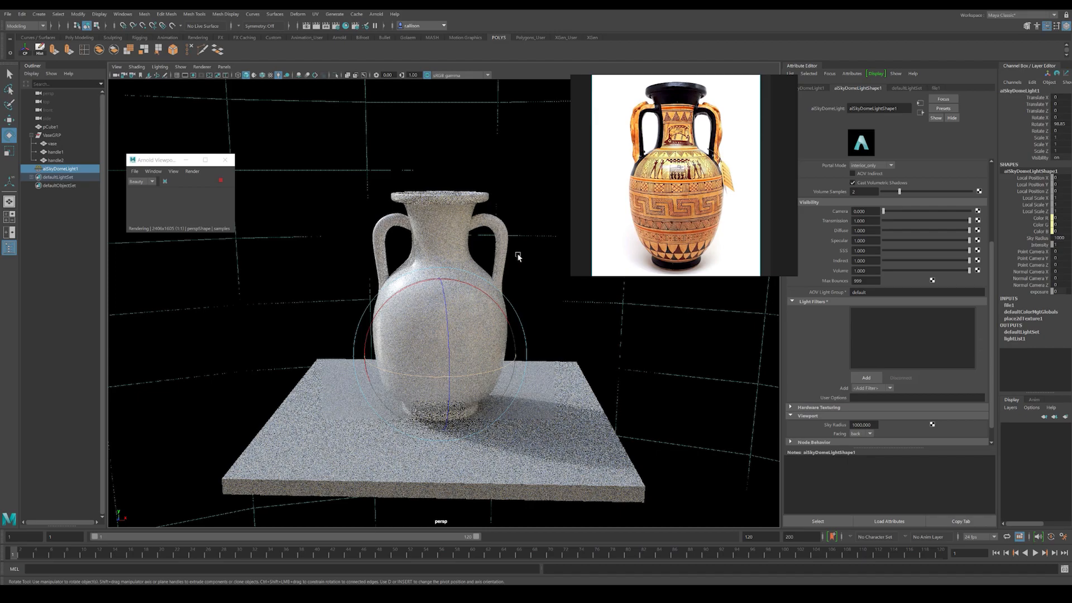
middle_drag(544, 276, 504, 289)
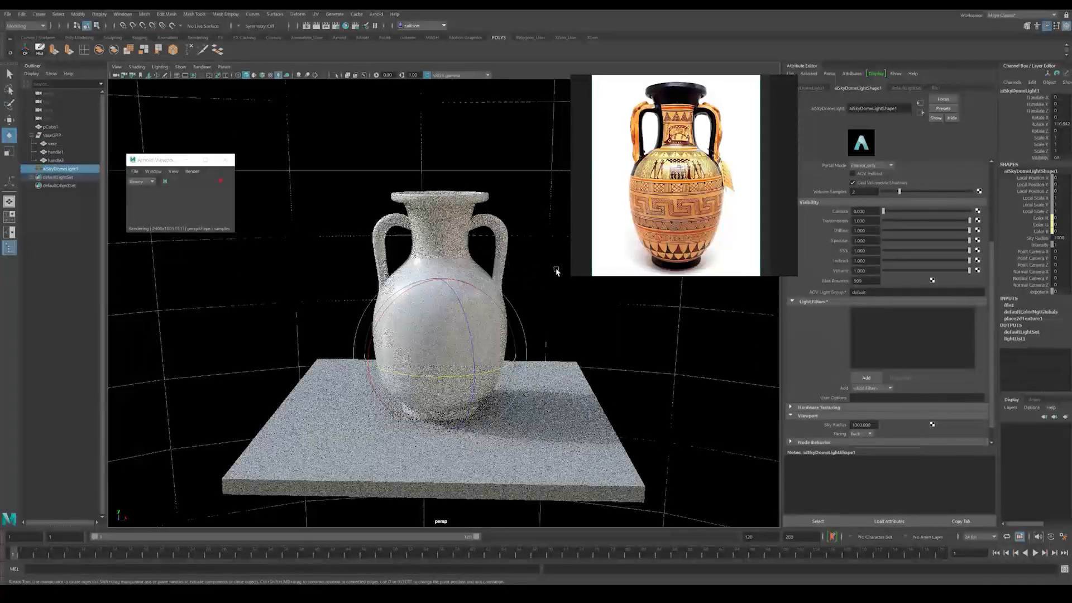
click(86, 271)
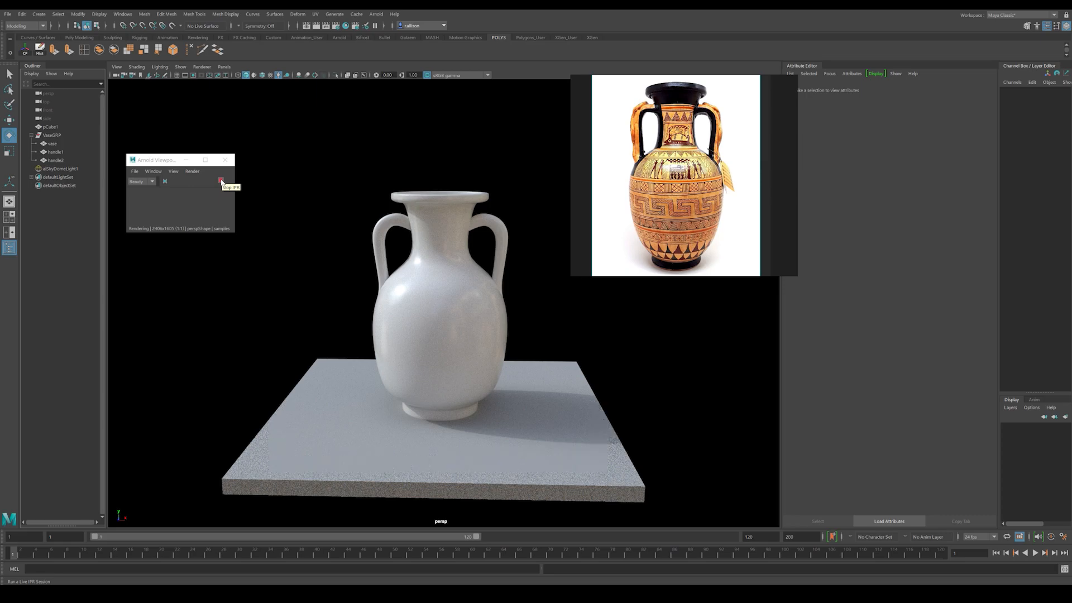
click(221, 181)
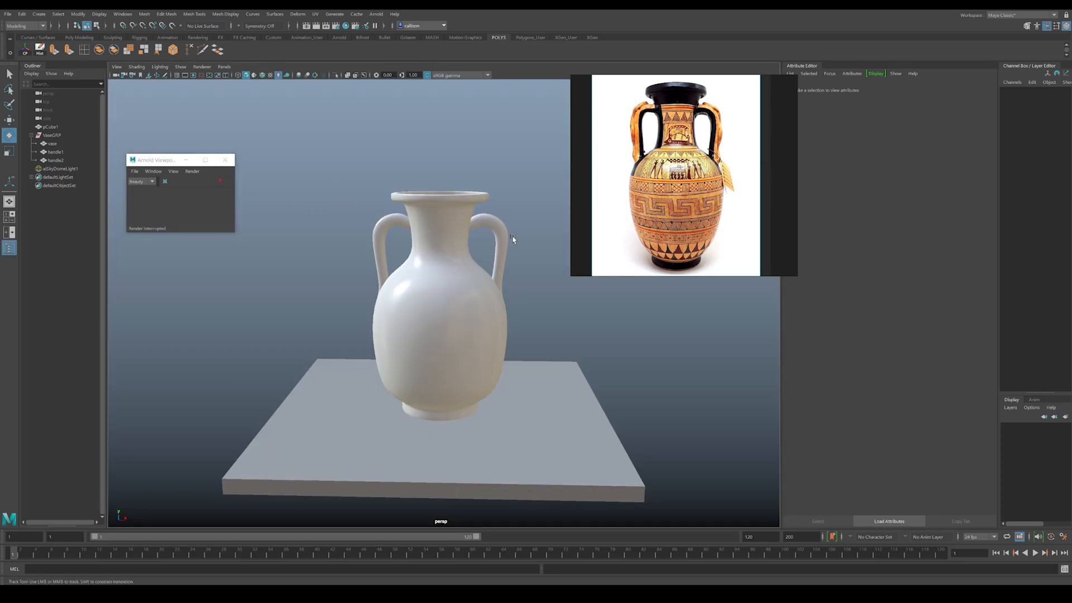
Step: Blend the Copper preset at 50% into the vase body's aiStandardSurface material
scroll(514, 239, up, 3)
click(427, 299)
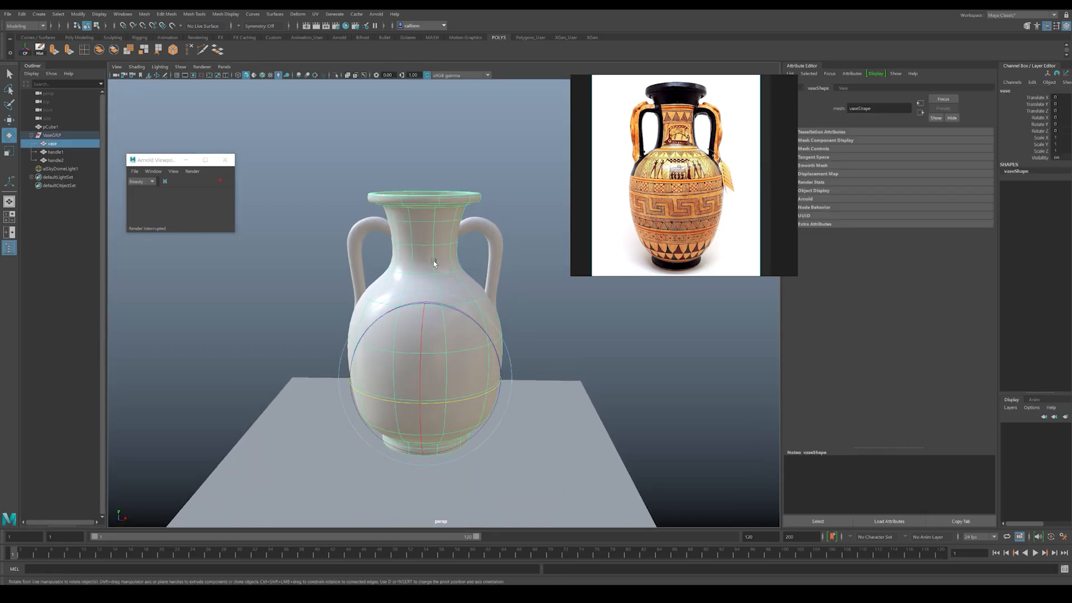
click(844, 88)
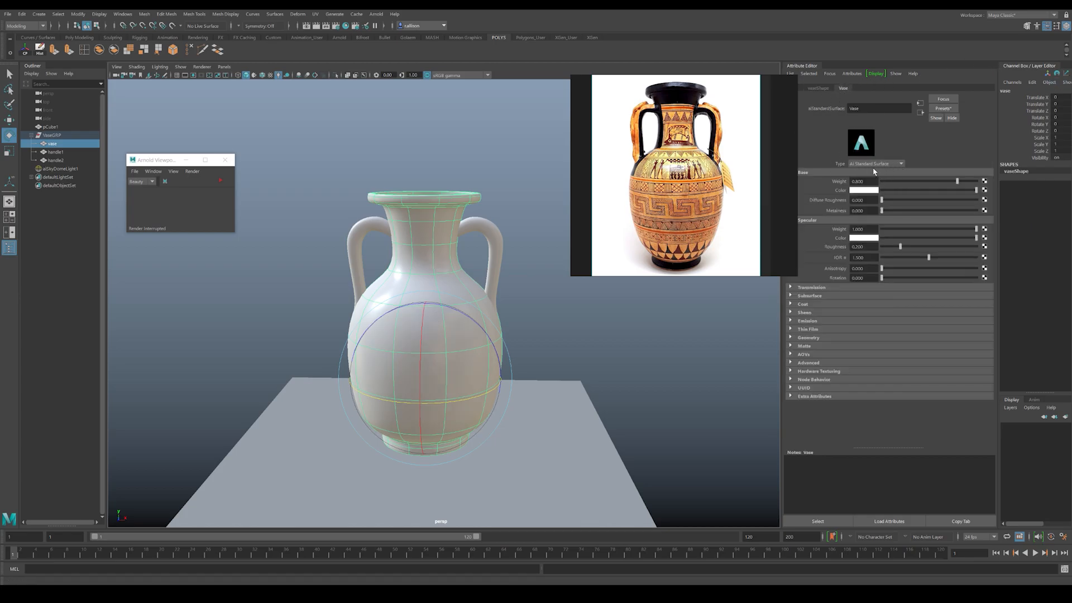
click(941, 110)
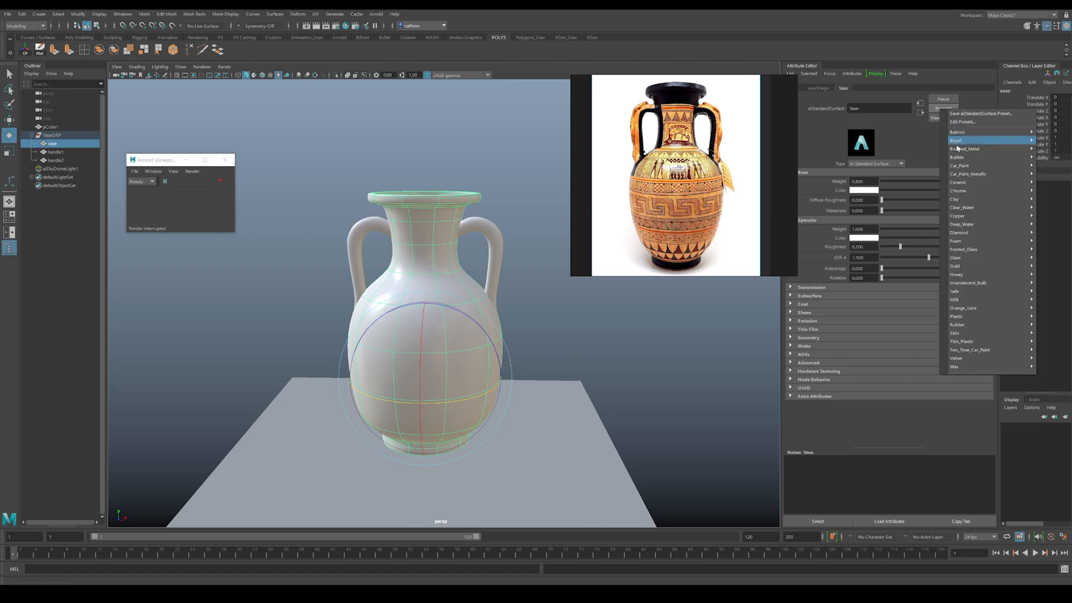
mouse_move(964, 217)
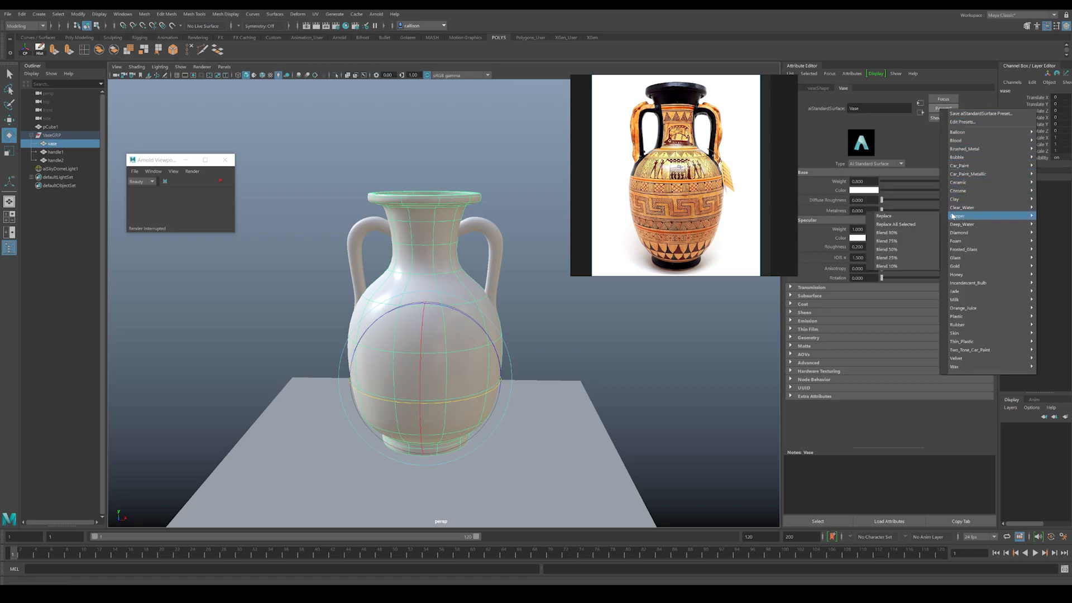
click(887, 249)
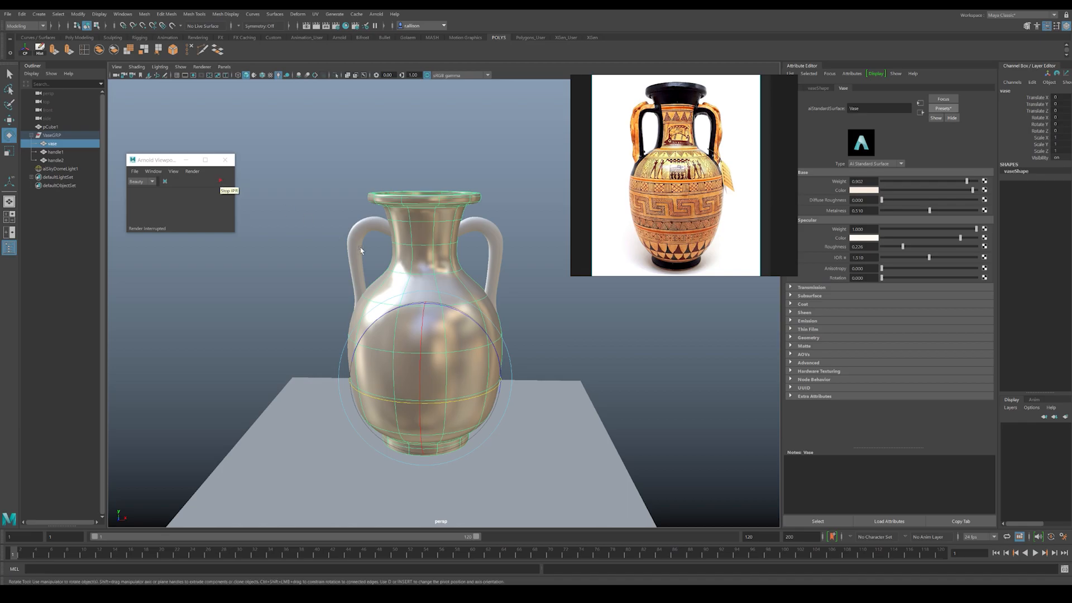
Step: Blend the Copper preset at 75% into the handles material
click(464, 227)
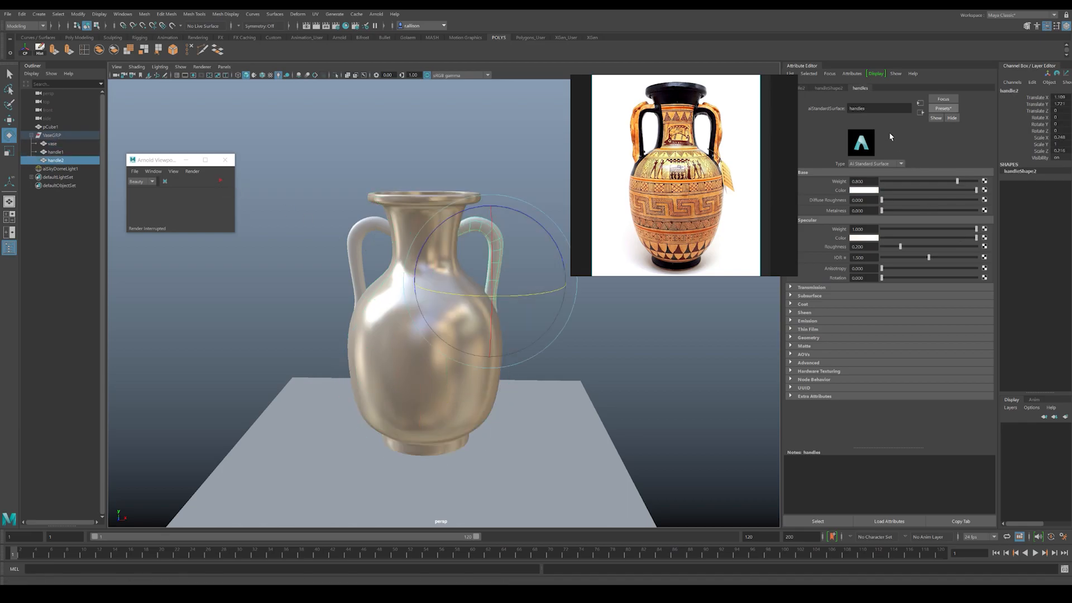
click(943, 108)
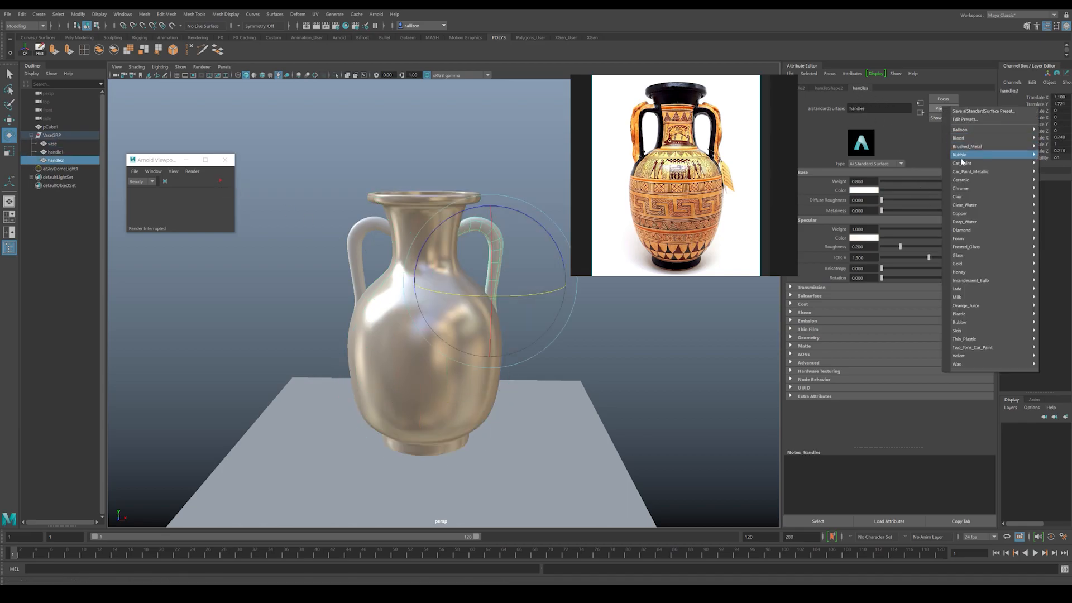
mouse_move(973, 221)
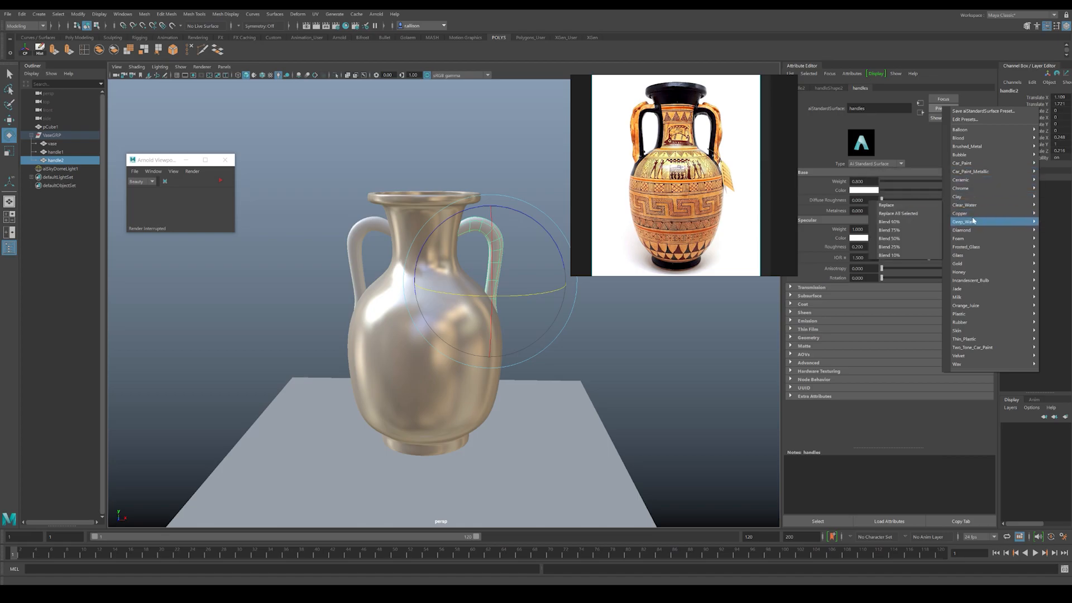
click(889, 238)
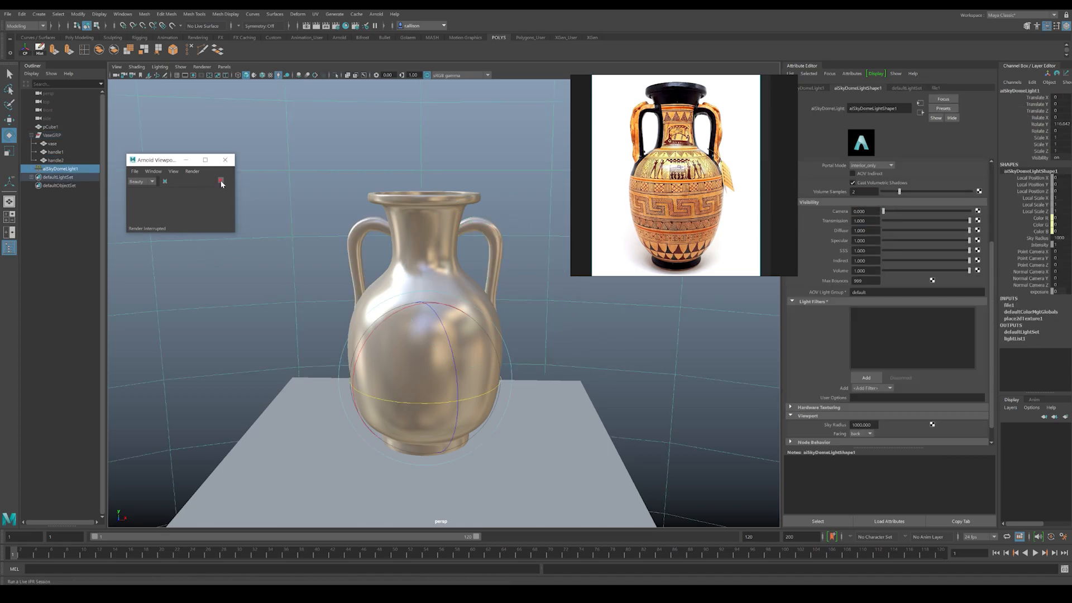
Step: Run a live IPR render to check the metallic vase and handles, and stop it
click(220, 180)
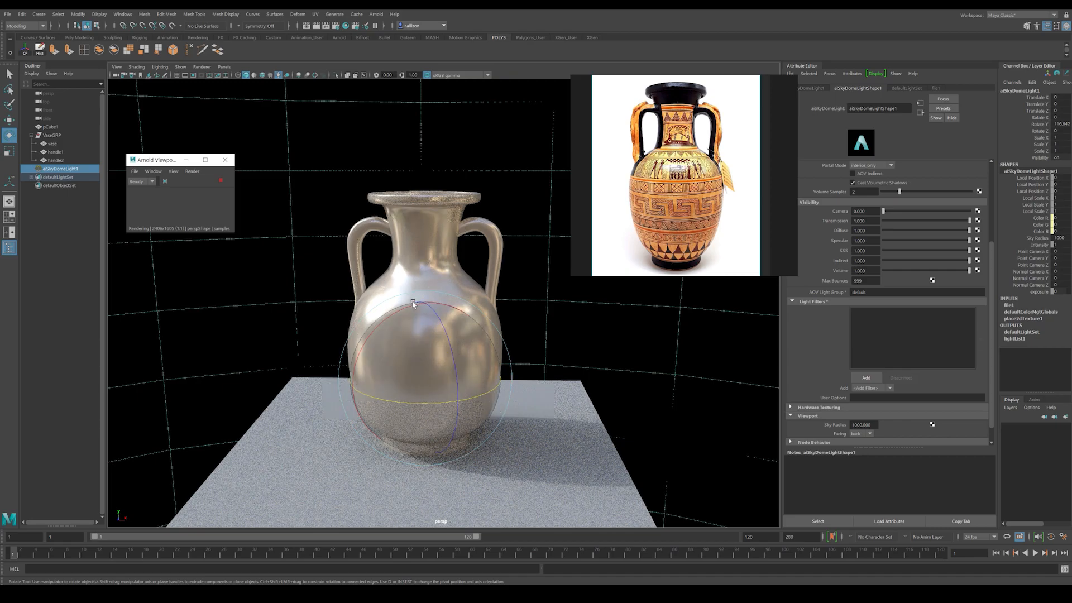
mouse_move(563, 292)
alt+mouse_down()
mouse_move(533, 313)
mouse_move(548, 309)
alt+mouse_up()
click(221, 181)
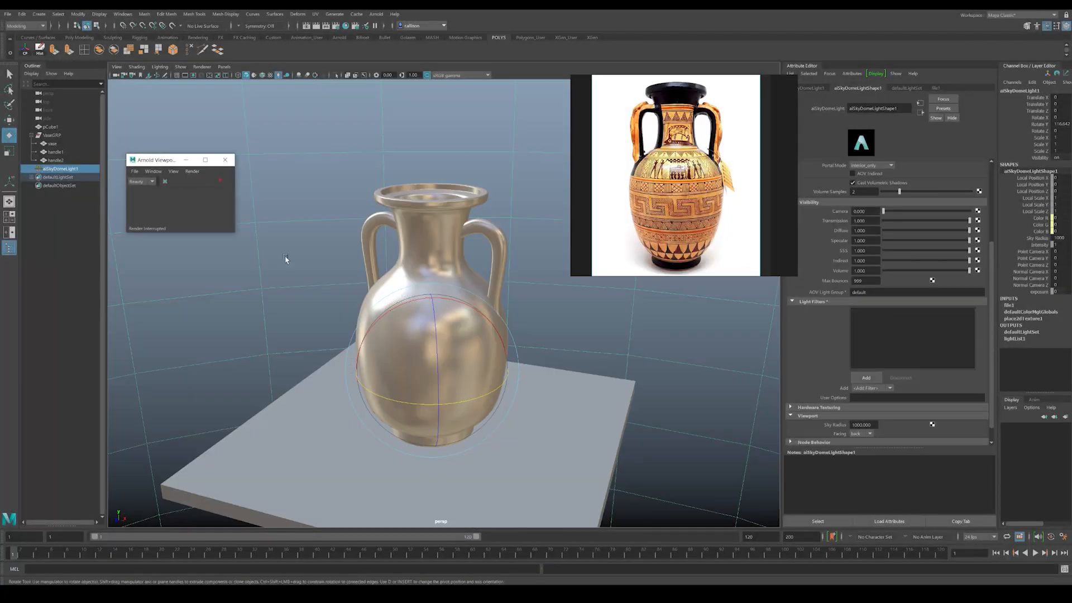
Step: Connect a File texture node to the base color of the vase body's material
click(383, 287)
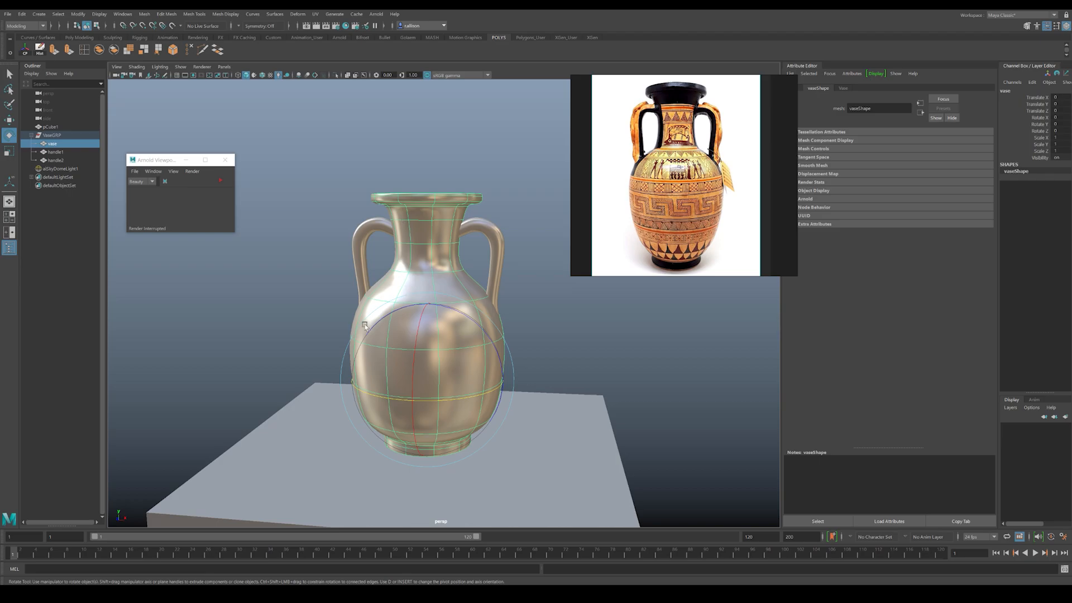
click(842, 88)
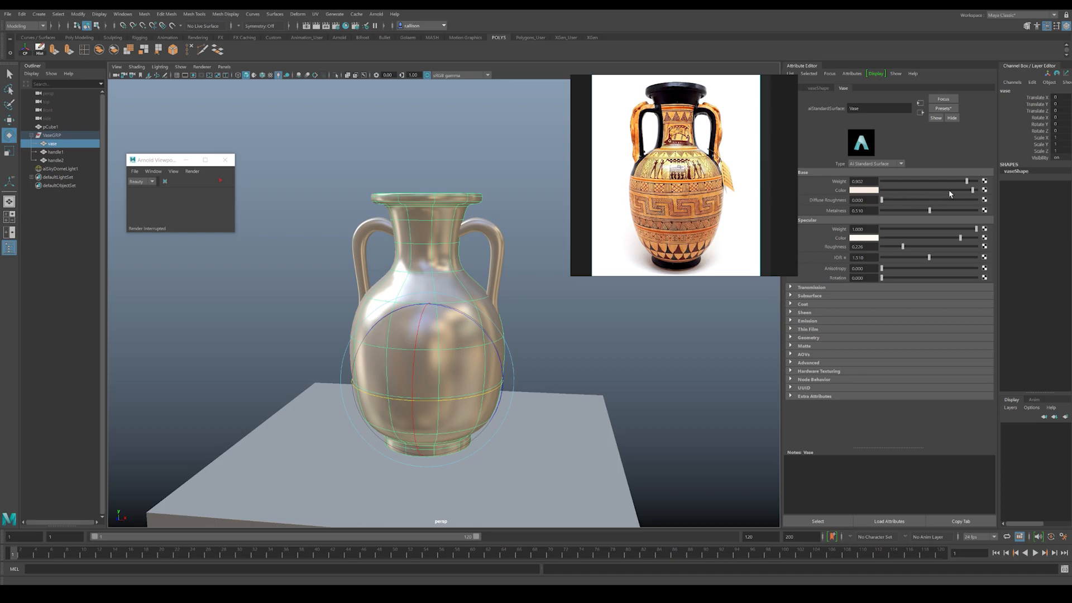
click(985, 191)
click(431, 265)
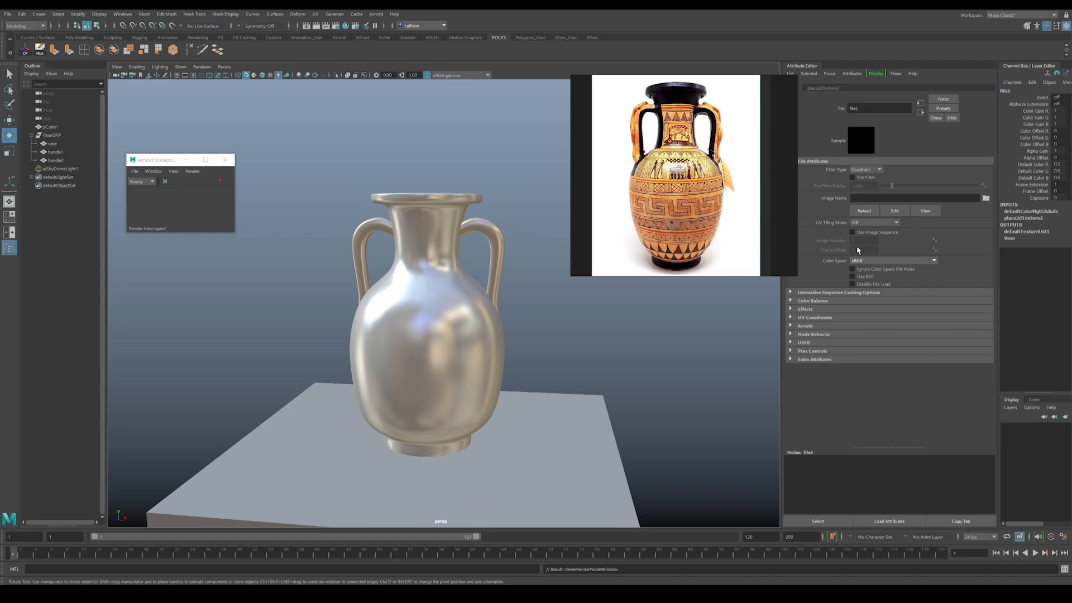
Step: Load TexturesCom_Murals0015_1_M.jpg from the Vase Project folder as the image of the file texture
click(985, 198)
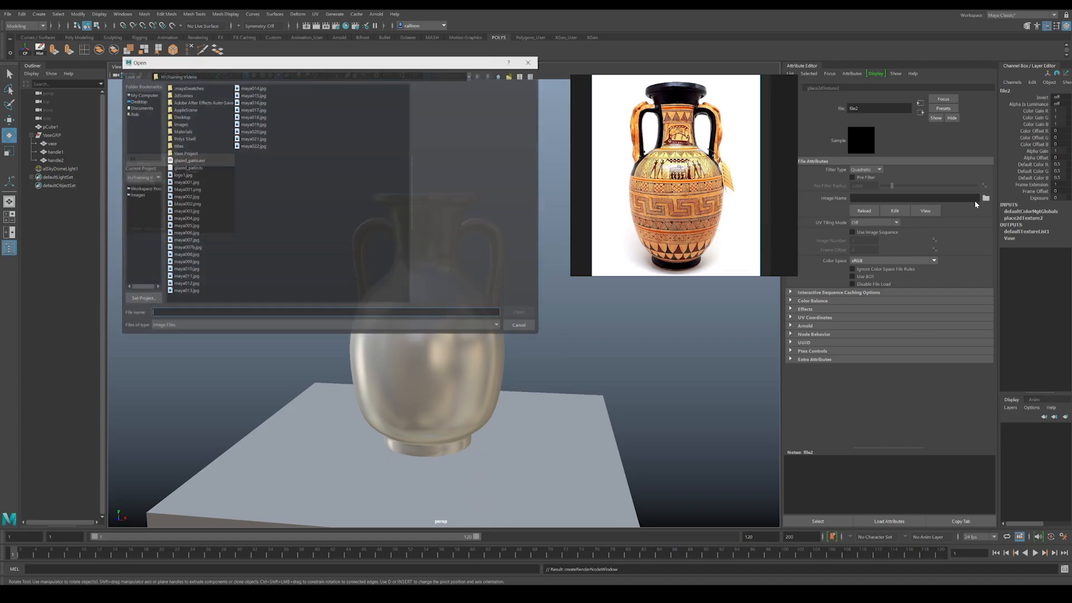
double_click(184, 153)
click(190, 138)
click(189, 146)
click(189, 138)
click(188, 132)
click(189, 117)
click(189, 102)
click(189, 97)
click(189, 102)
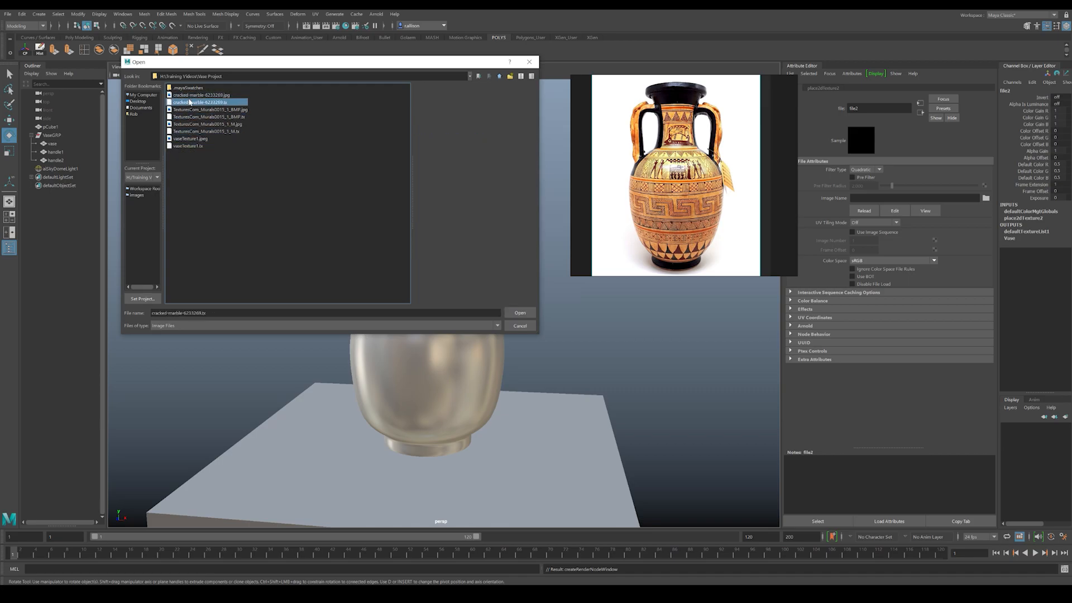
click(189, 146)
click(191, 139)
click(194, 132)
click(194, 124)
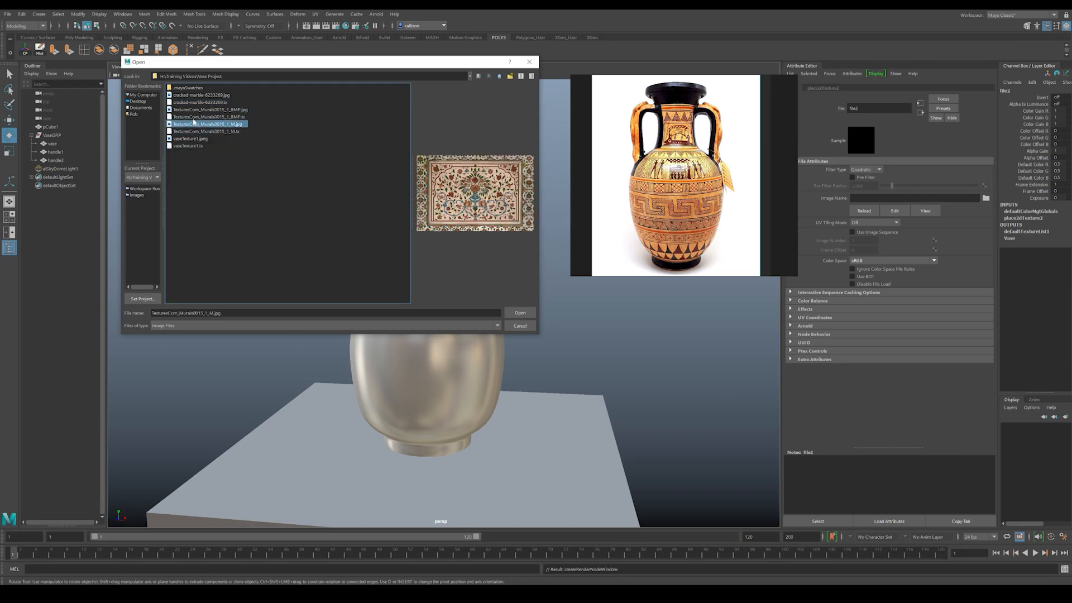
click(520, 313)
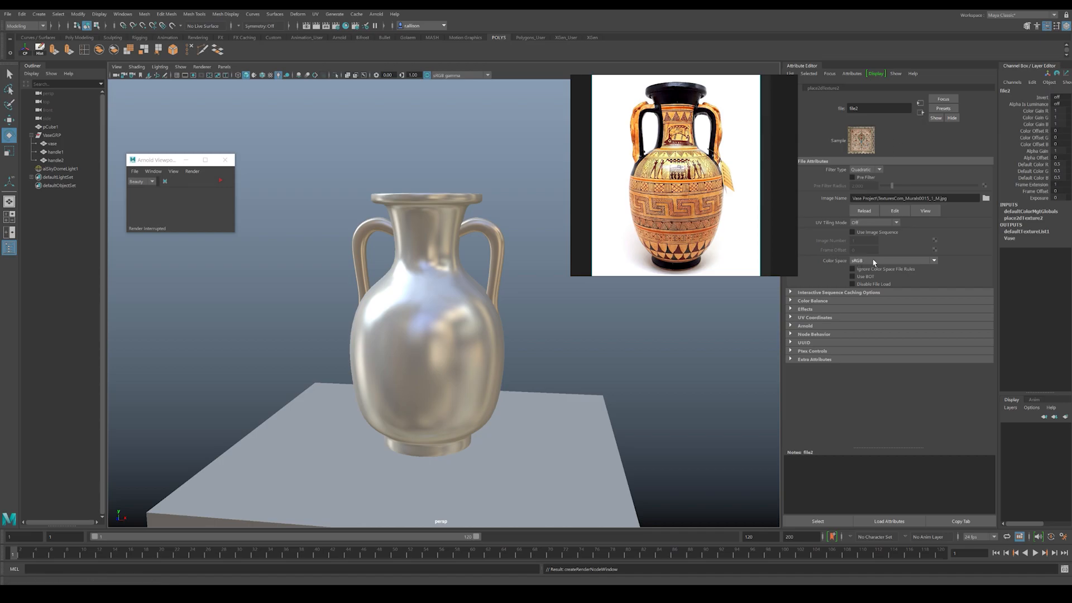
Step: Turn on textured display and scene lighting in the viewport to view the mural pattern on the vase
click(920, 113)
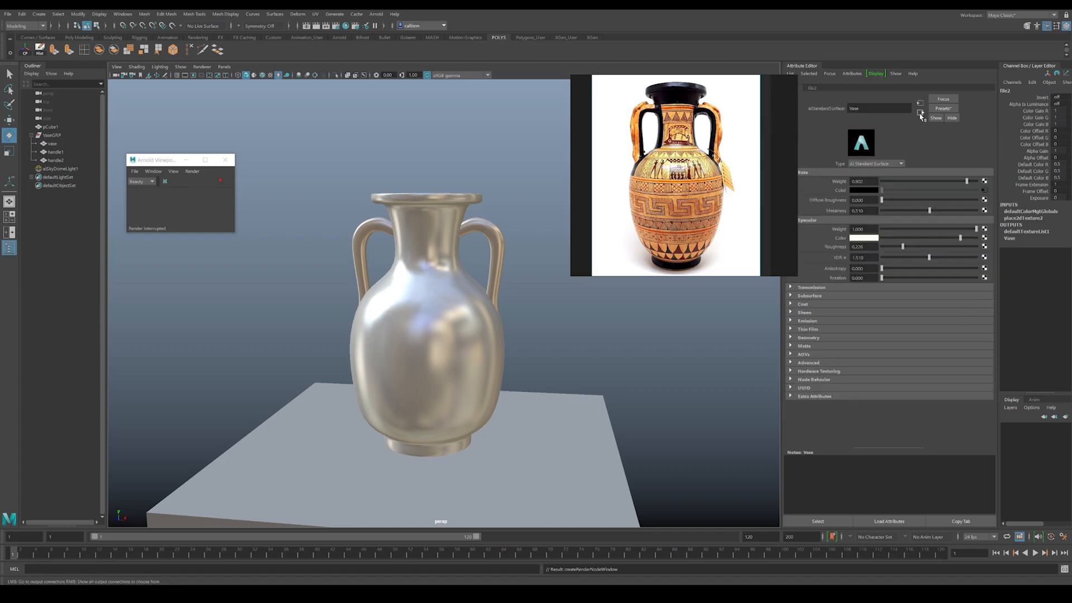
click(512, 217)
key(6)
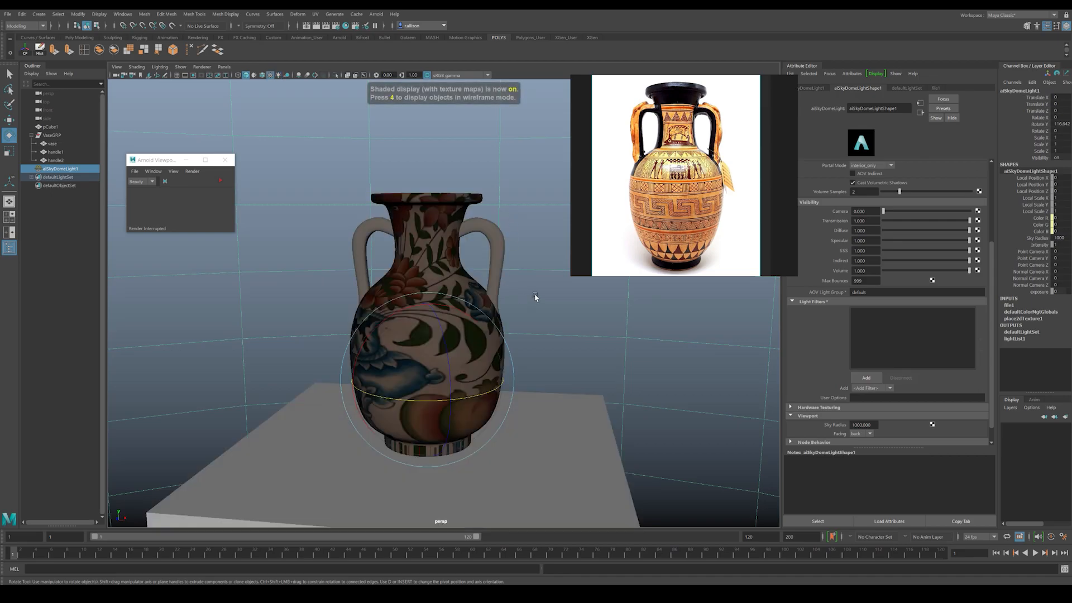
alt+drag(455, 309, 507, 353)
key(7)
key(w)
alt+right_drag(544, 351, 532, 374)
alt+drag(532, 374, 417, 380)
scroll(418, 375, down, 4)
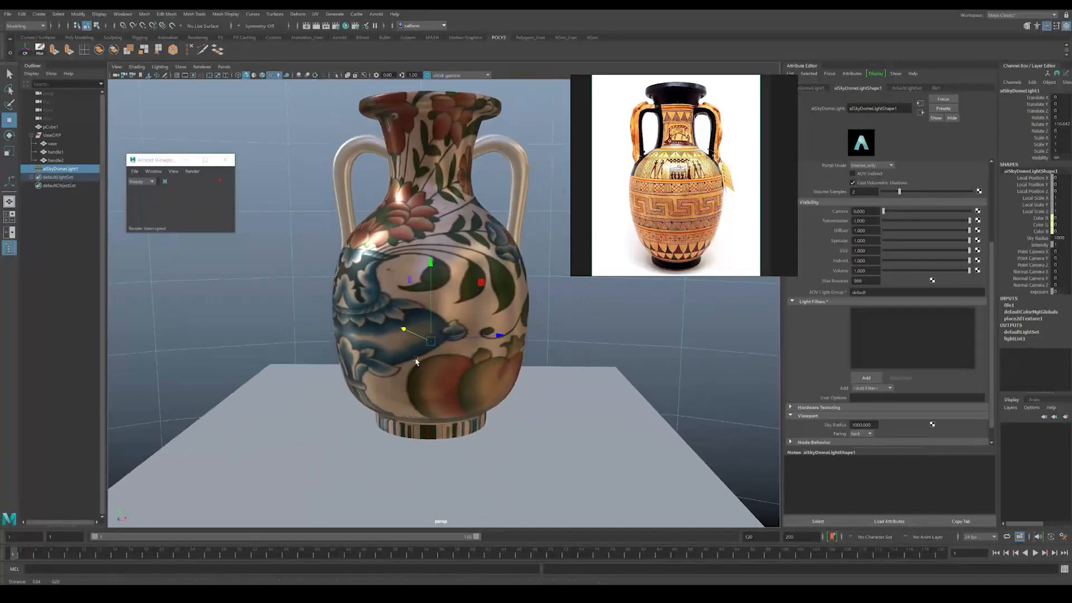
Step: Hide the flat platform under the vase so only the vase and its handles show
alt+middle_drag(421, 369, 401, 347)
click(611, 467)
key(ctrl+h)
alt+middle_drag(472, 311, 471, 372)
alt+right_drag(471, 373, 448, 366)
alt+drag(447, 367, 437, 359)
alt+middle_drag(427, 329, 450, 343)
alt+drag(450, 342, 457, 252)
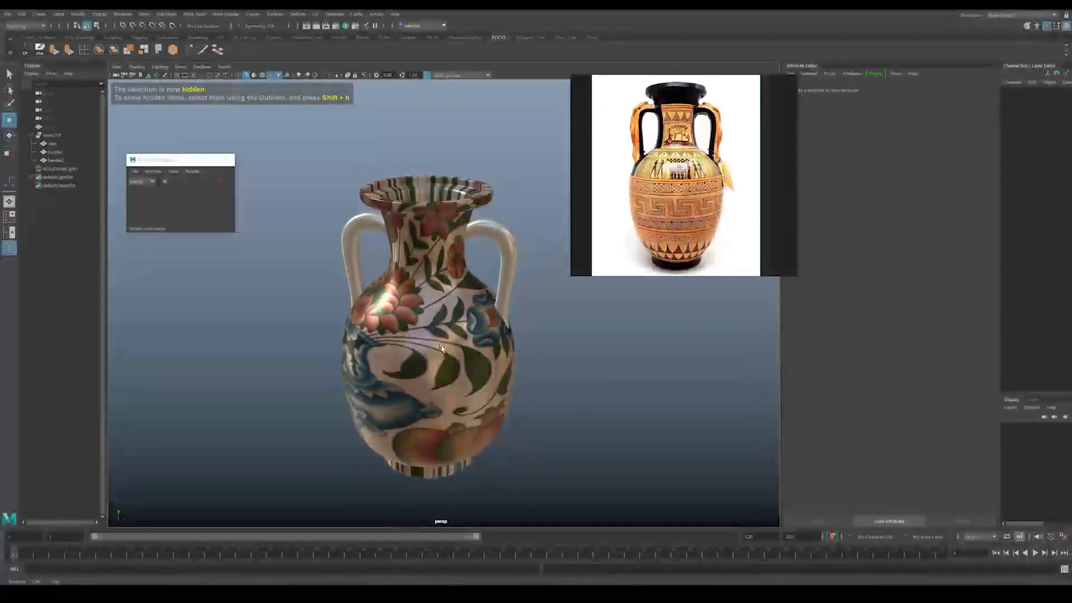
Step: Apply a cylindrical UV projection to the vase body
click(427, 267)
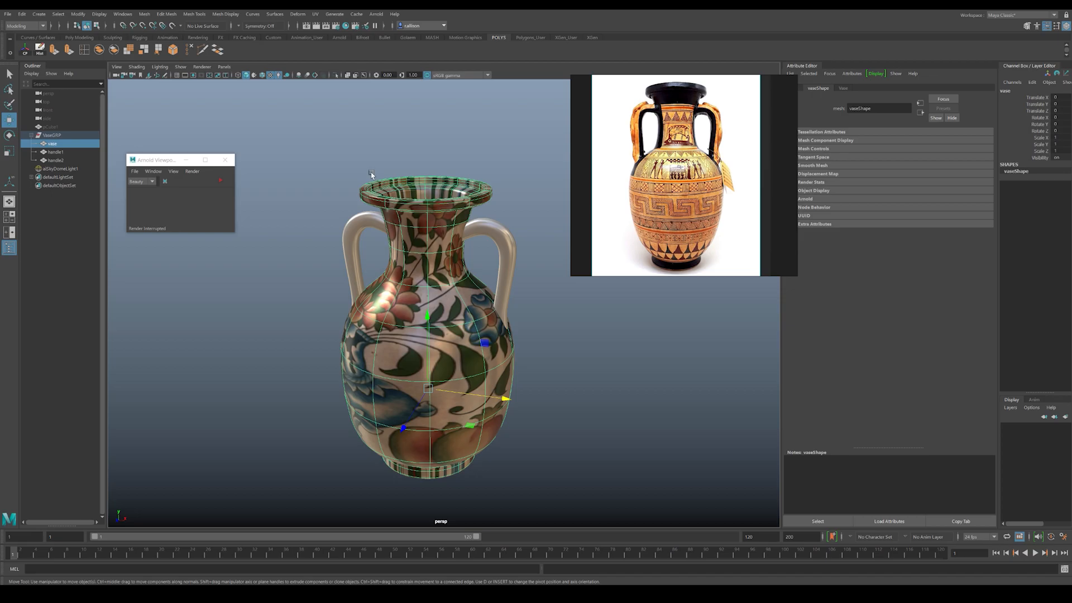
click(316, 15)
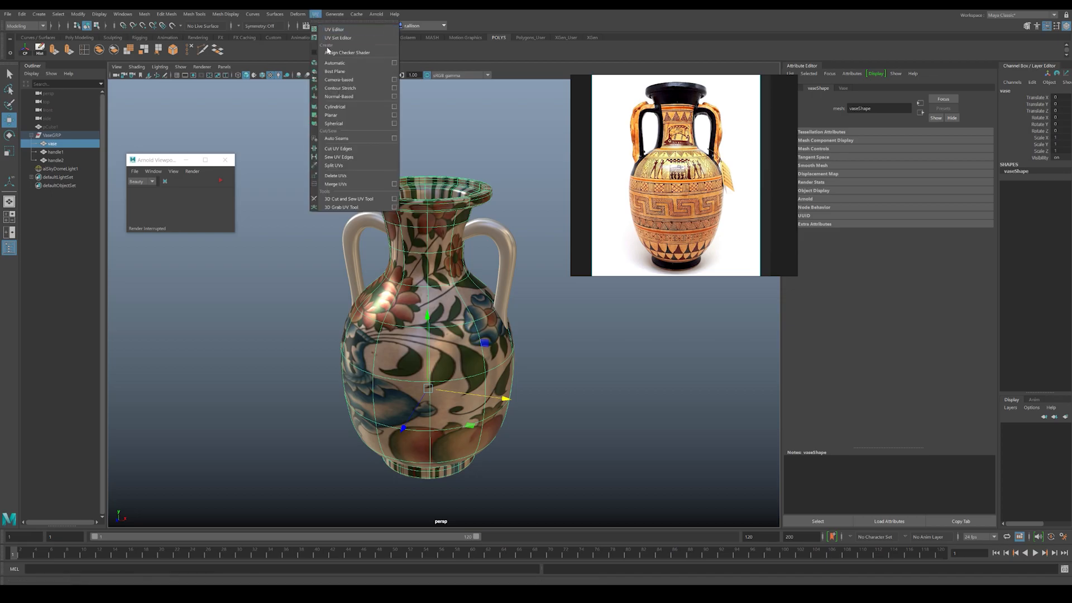
click(336, 107)
drag(433, 215, 386, 296)
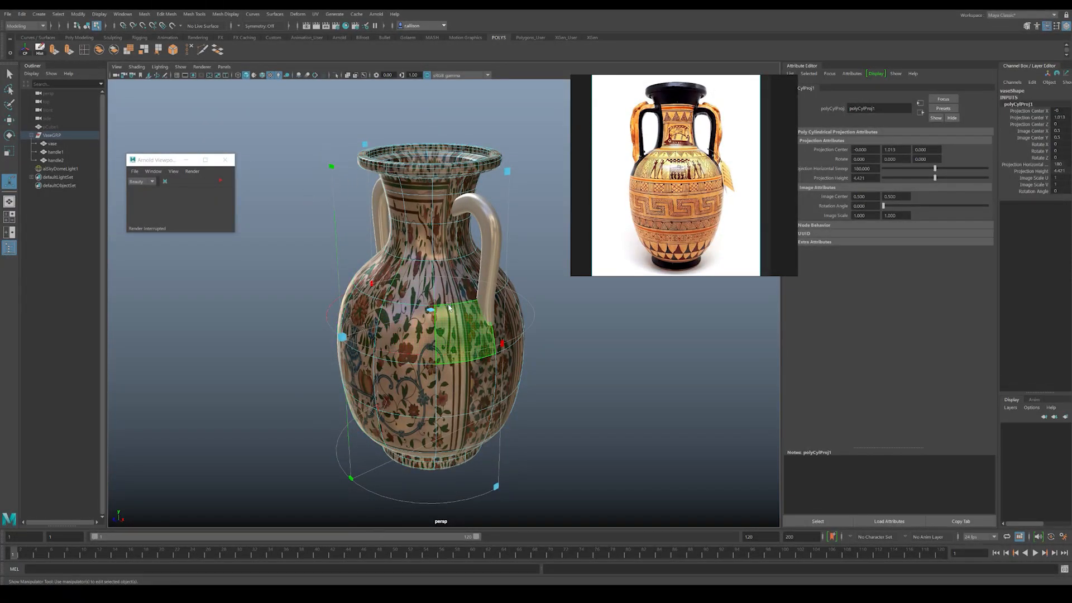
Step: Adjust the cylindrical projection's sweep and height so the floral mural wraps evenly around the vase body, and deselect the vase
drag(507, 345, 500, 232)
alt+drag(457, 295, 476, 273)
click(421, 139)
mouse_move(422, 139)
mouse_down()
mouse_move(442, 82)
mouse_move(451, 109)
mouse_move(425, 154)
mouse_up()
right_drag(437, 242, 475, 230)
click(559, 170)
mouse_move(441, 248)
alt+mouse_down()
mouse_move(548, 237)
mouse_move(451, 245)
mouse_move(451, 224)
mouse_move(428, 206)
mouse_move(447, 217)
alt+mouse_up()
mouse_move(447, 224)
alt+right_down()
mouse_move(641, 380)
mouse_move(491, 311)
alt+right_up()
alt+middle_drag(466, 293, 472, 342)
mouse_move(473, 342)
alt+right_down()
mouse_move(534, 371)
mouse_move(460, 342)
alt+right_up()
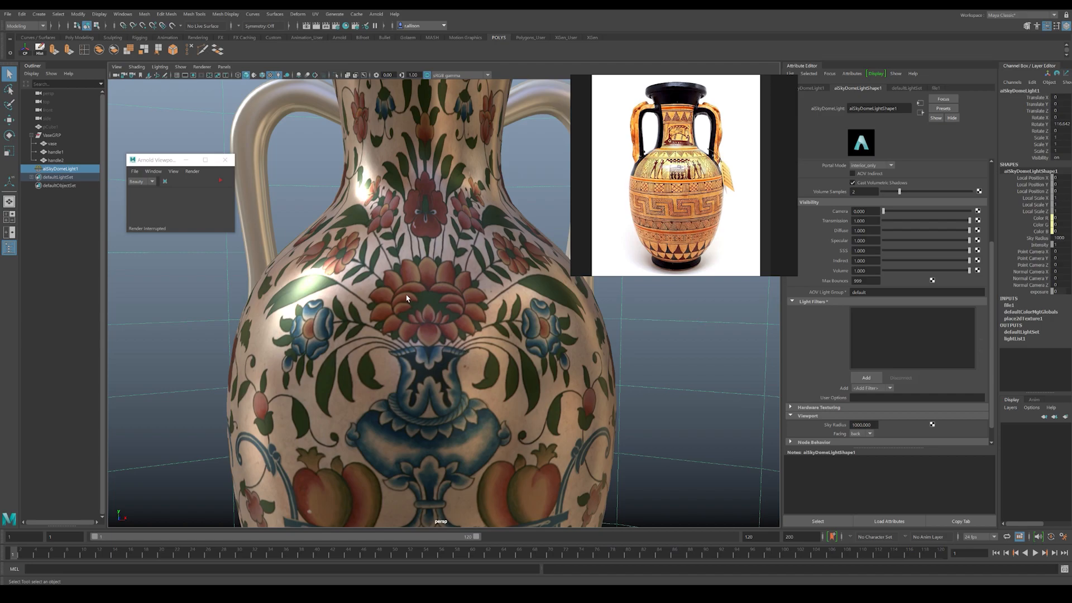
Step: Examine the red flower on the vase body close up and check its texture in a live IPR render
scroll(407, 297, up, 10)
scroll(412, 302, down, 7)
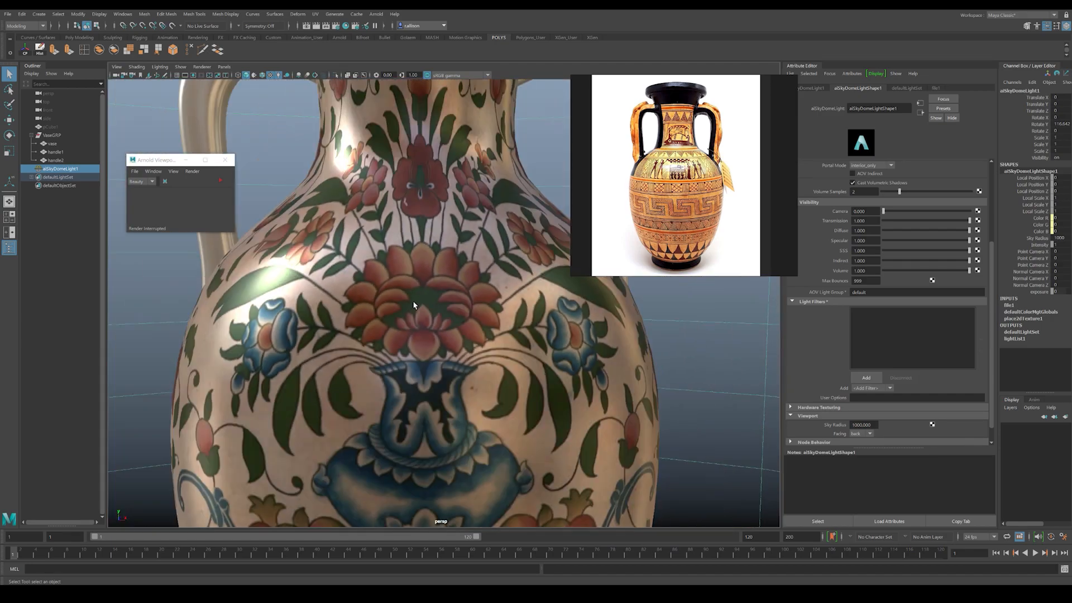
scroll(413, 301, up, 4)
scroll(413, 299, down, 4)
scroll(419, 298, up, 8)
scroll(447, 268, up, 3)
scroll(447, 224, down, 3)
click(332, 195)
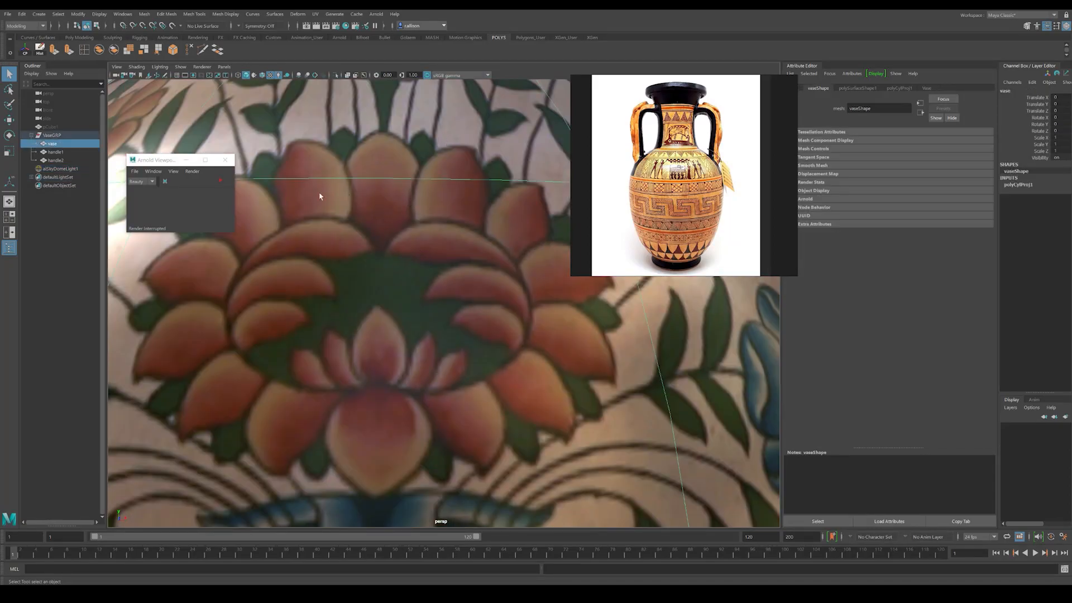
click(222, 179)
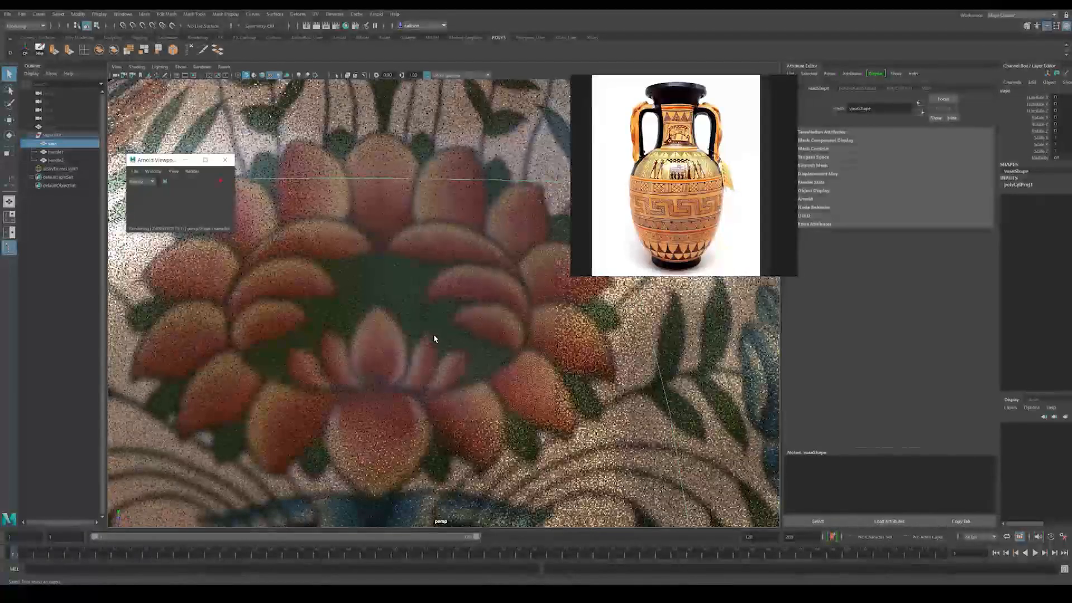
scroll(447, 328, down, 4)
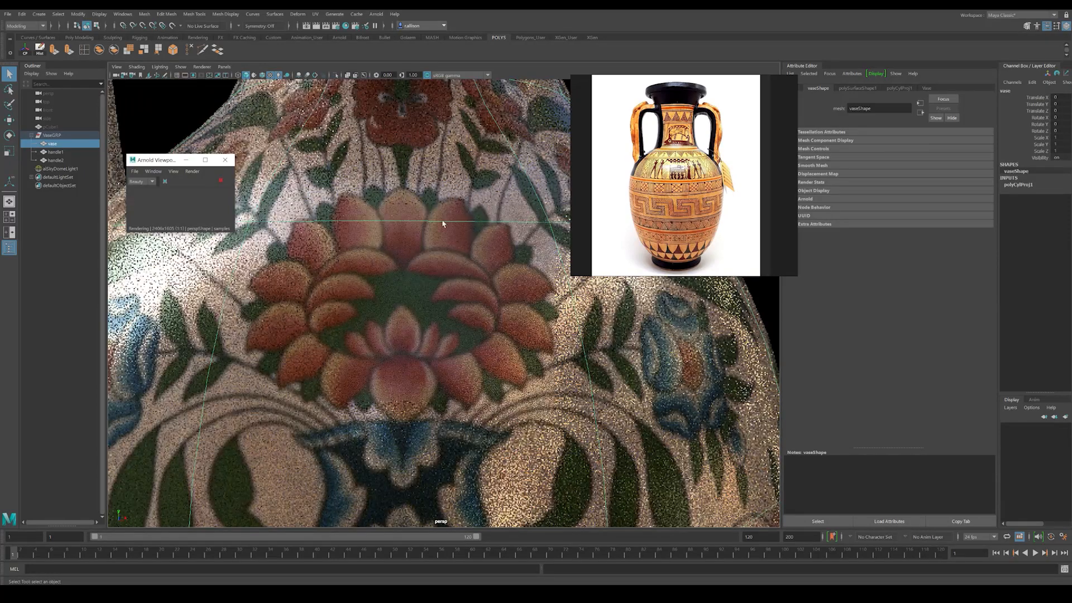
click(772, 316)
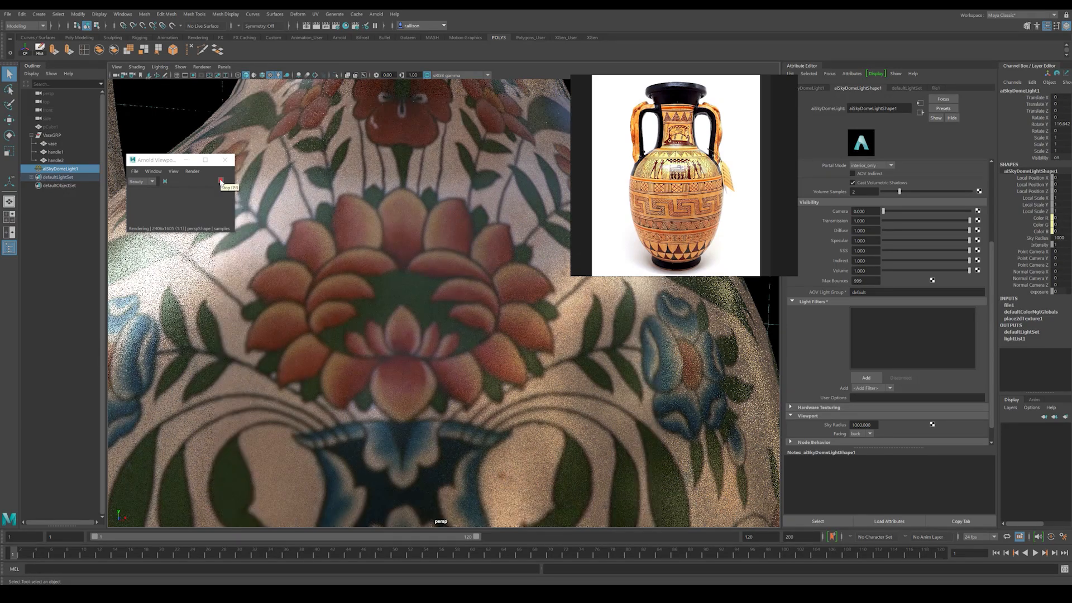
Step: Stop the close-up render and preview the whole vase in a live IPR render, stopping it once checked
click(221, 181)
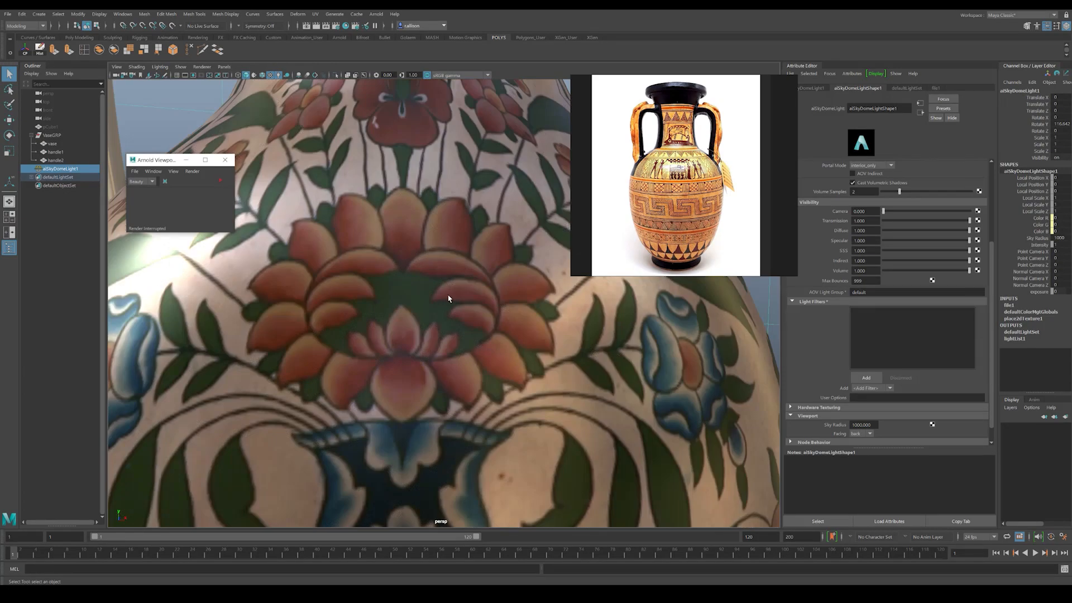
scroll(445, 299, down, 2)
scroll(436, 293, down, 8)
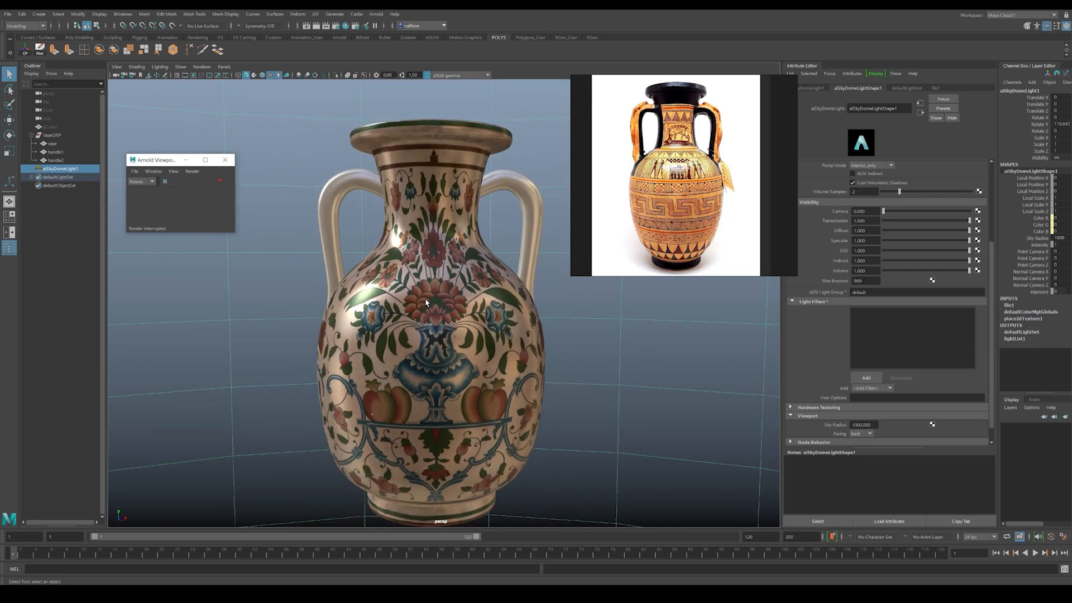
scroll(426, 303, down, 5)
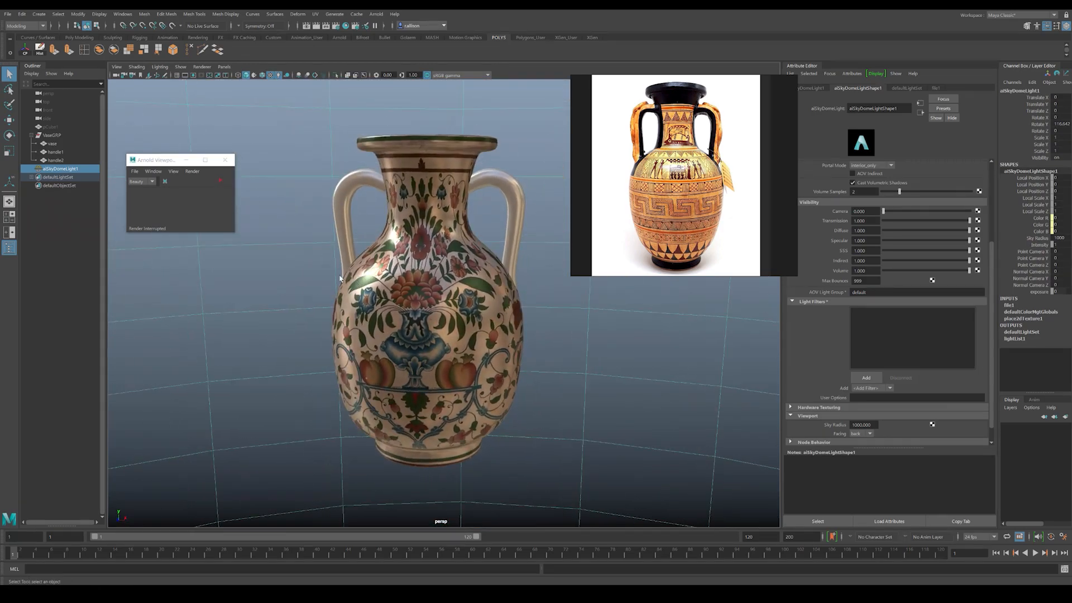
click(221, 180)
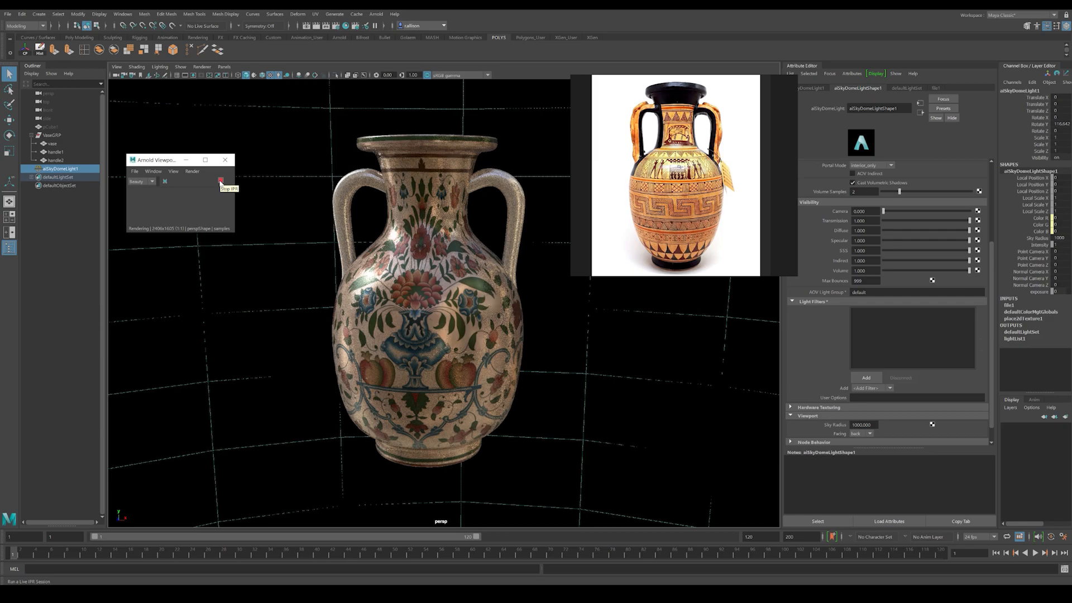
click(220, 181)
Step: Look into the vase's mouth from above and display the vase body without smooth preview
alt+drag(522, 295, 480, 357)
alt+right_drag(405, 236, 414, 223)
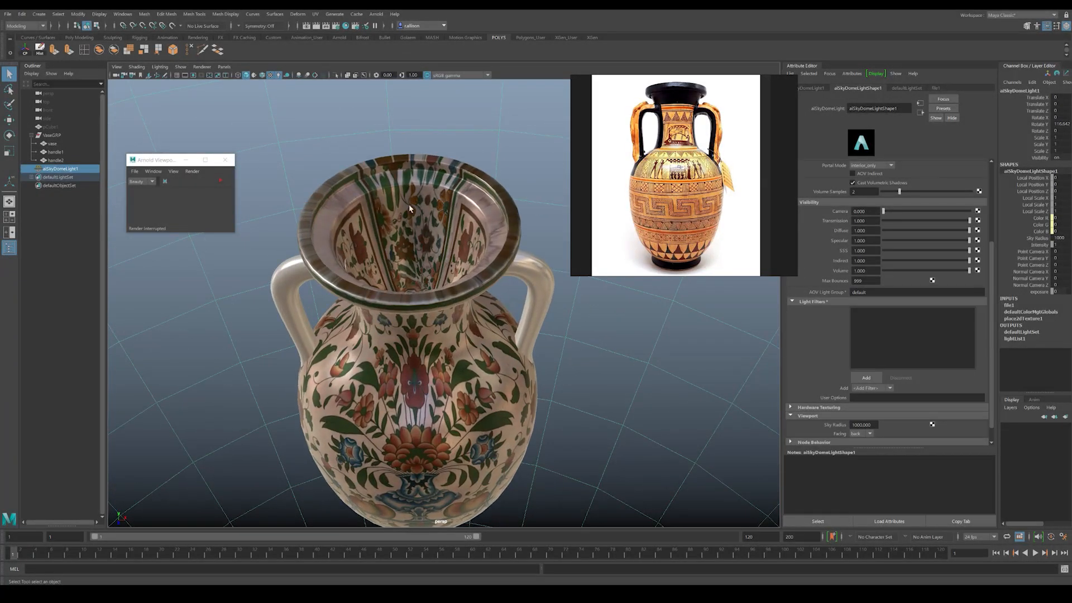
alt+drag(452, 224, 403, 294)
click(411, 249)
key(1)
Step: Assign the existing handles material to the underside and surrounding foot faces of the vase
right_drag(402, 294, 441, 318)
alt+drag(440, 318, 447, 355)
click(446, 355)
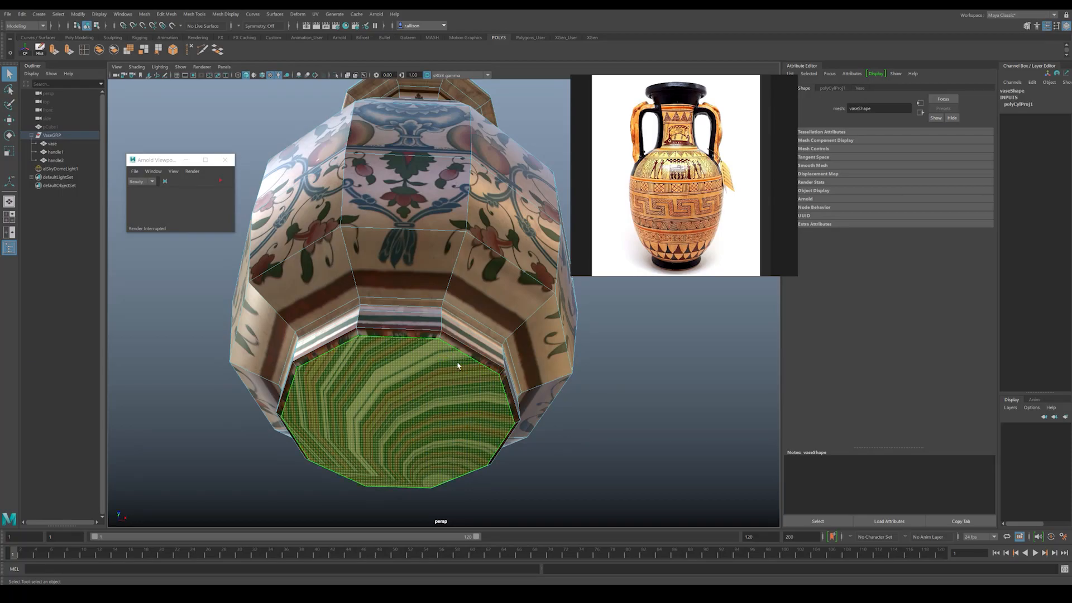
key(shift+comma)
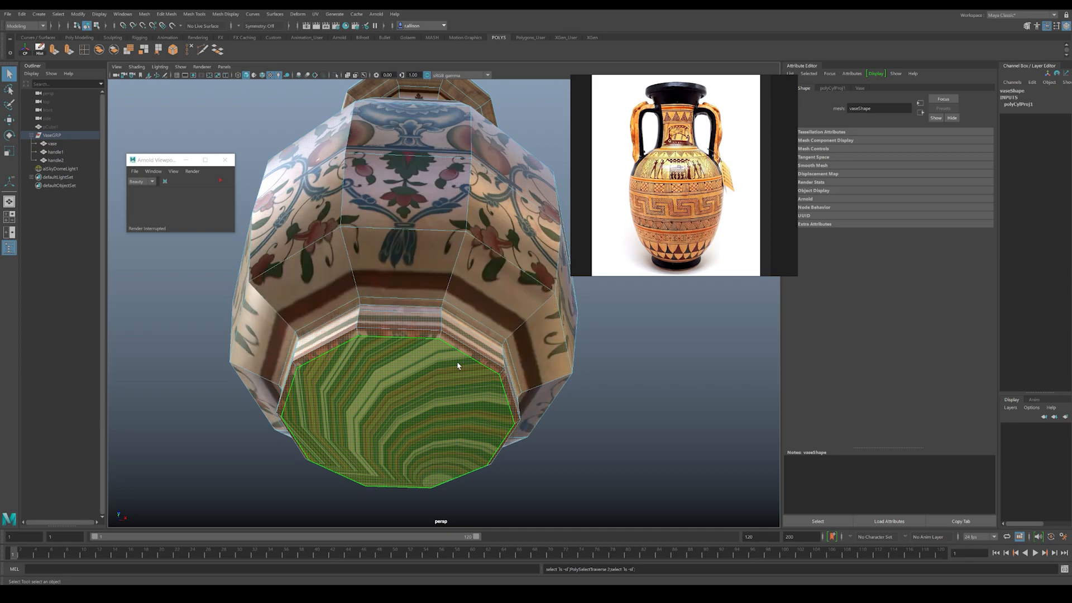
key(shift+period)
alt+drag(410, 288, 374, 267)
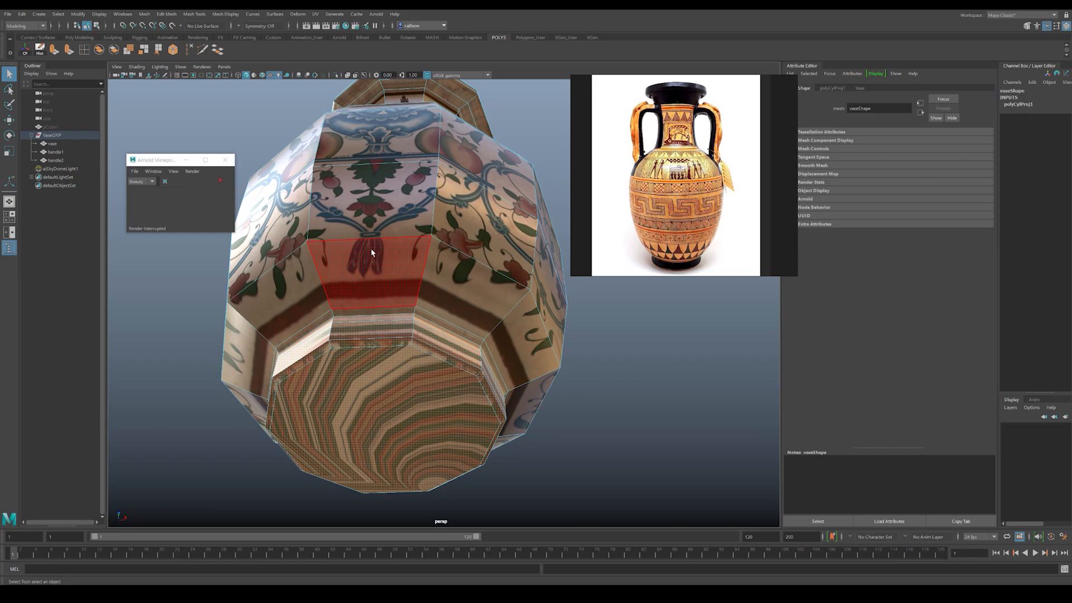
right_click(384, 360)
mouse_move(385, 578)
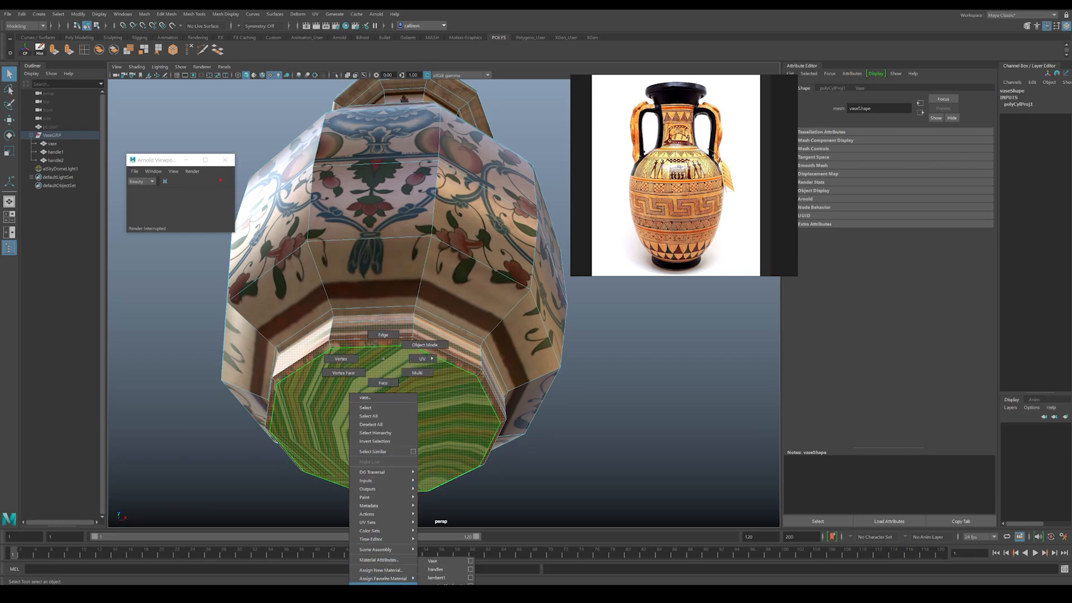
click(447, 570)
Step: Assign the handles material to the faces inside the vase and on top of its rim, and clear the face selection
mouse_move(630, 441)
alt+mouse_down()
mouse_move(419, 358)
mouse_move(393, 282)
mouse_move(450, 291)
mouse_move(443, 311)
mouse_move(456, 290)
mouse_move(453, 301)
alt+mouse_up()
click(445, 244)
alt+drag(444, 183, 425, 238)
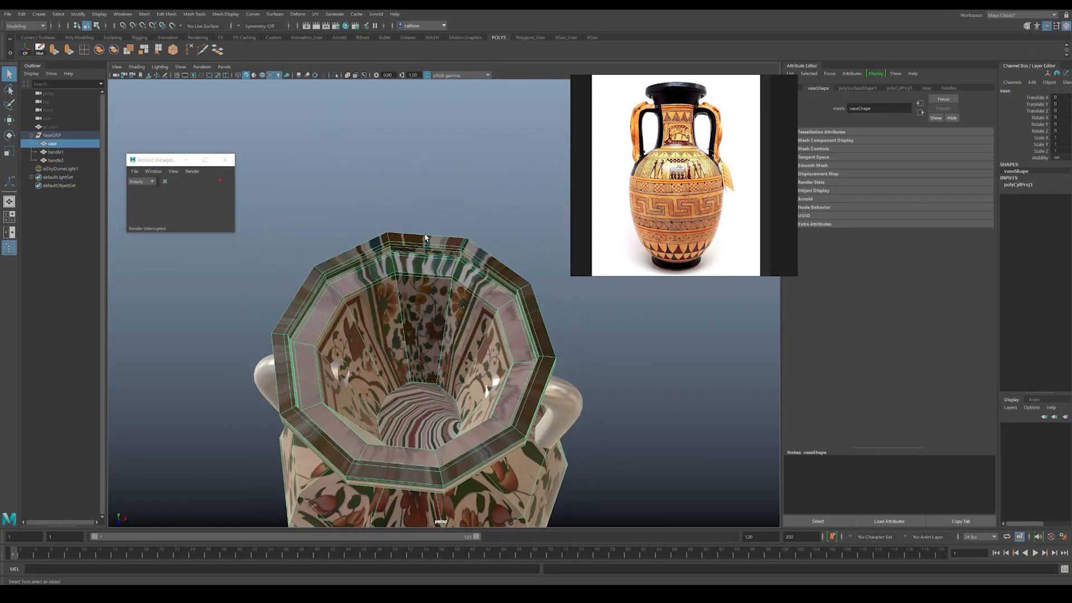
right_drag(407, 371, 409, 403)
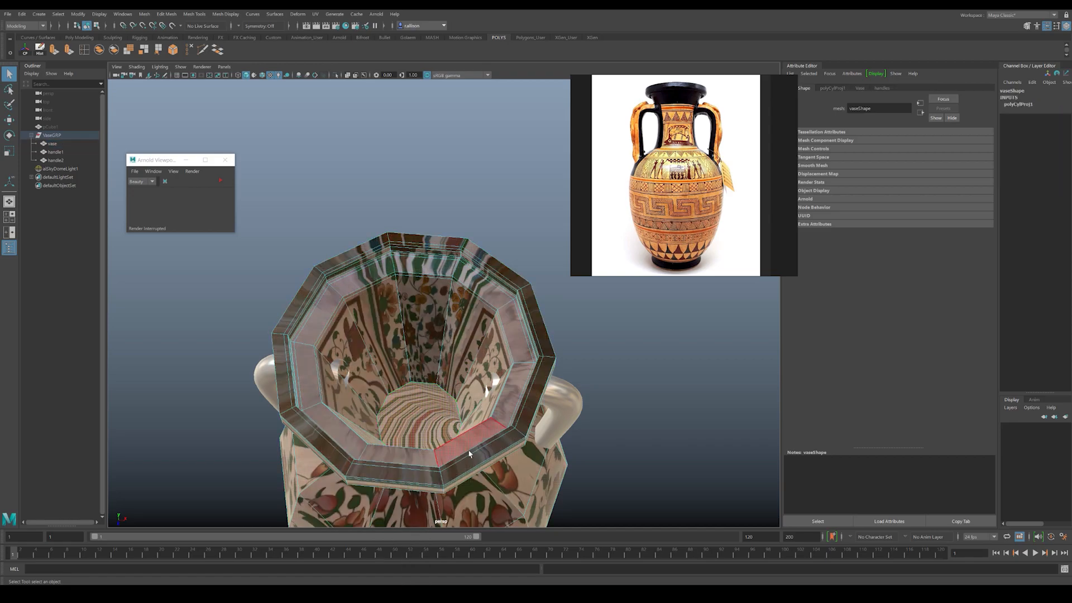
key(shift+period)
key(shift+period)
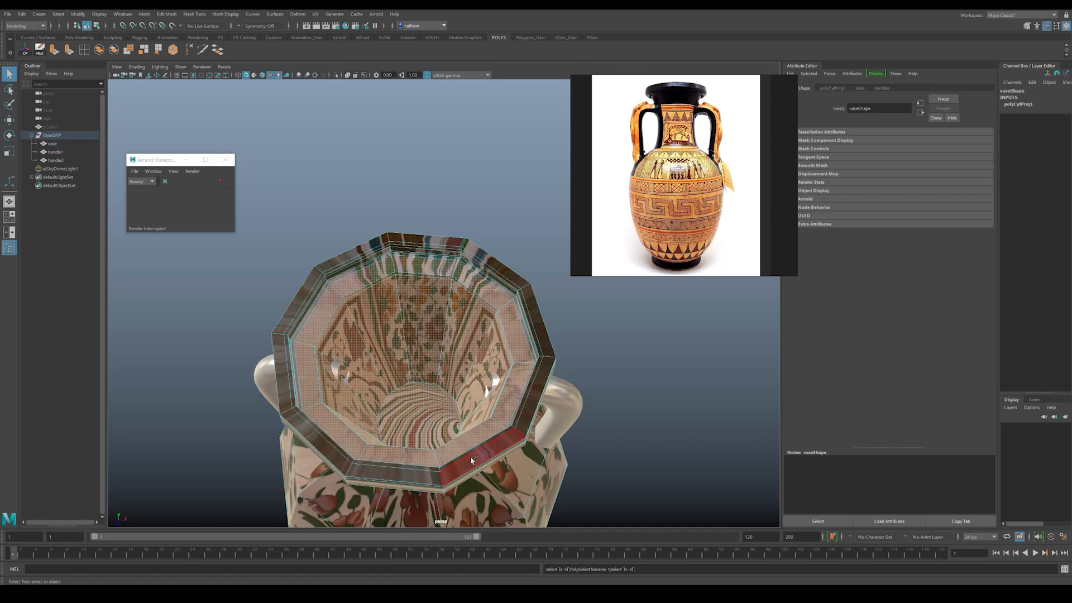
key(shift+period)
key(shift+period)
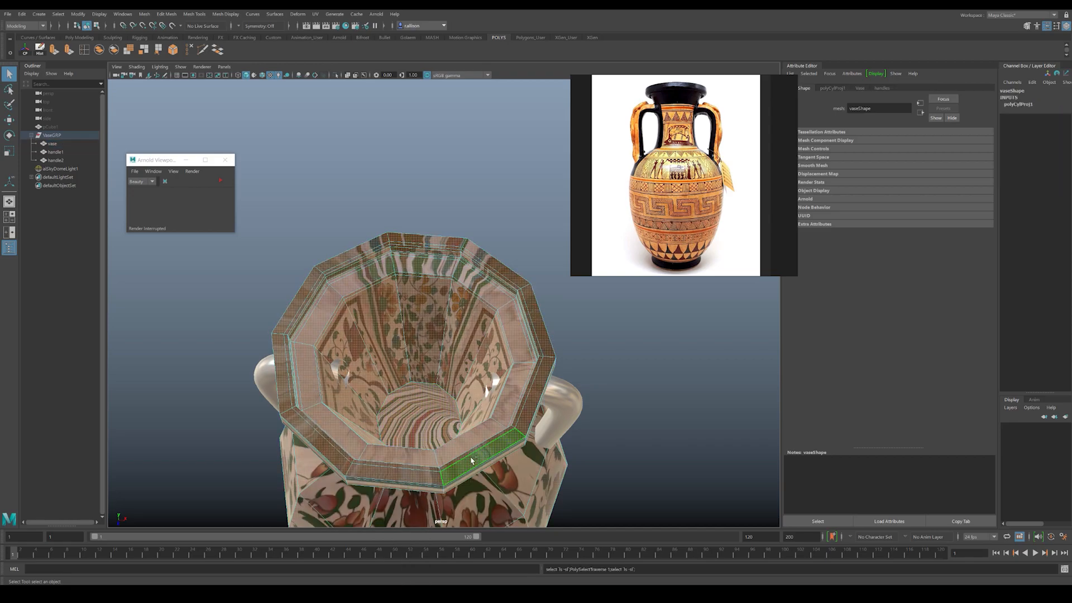
right_drag(373, 249, 431, 486)
click(624, 405)
click(624, 404)
Step: Return the vase body to smooth preview and check the plain material on its rim and foot
alt+drag(357, 313, 337, 177)
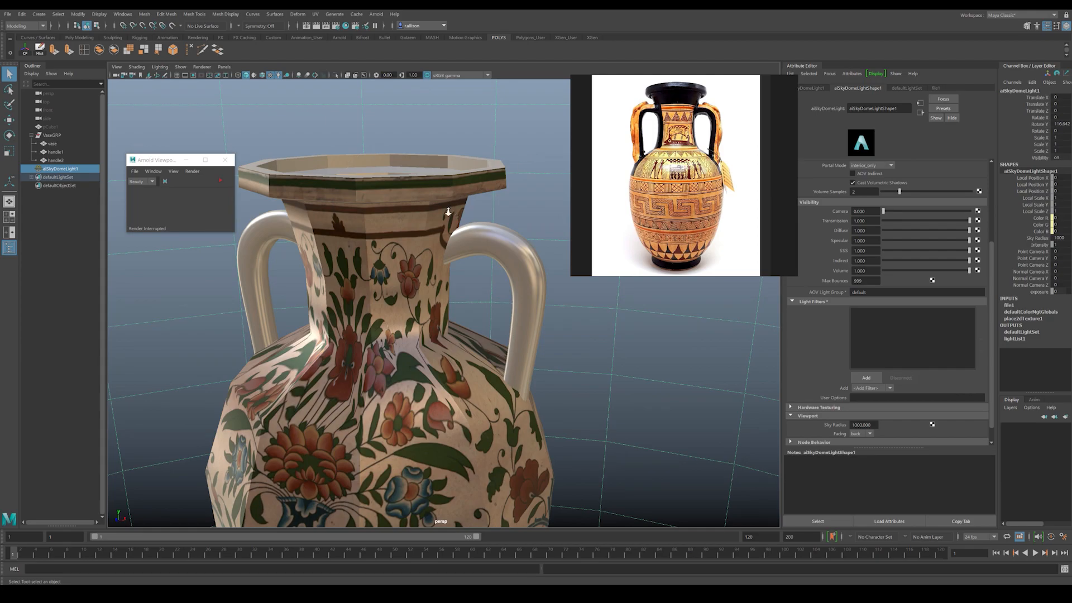
alt+right_drag(452, 215, 417, 226)
alt+drag(418, 226, 375, 225)
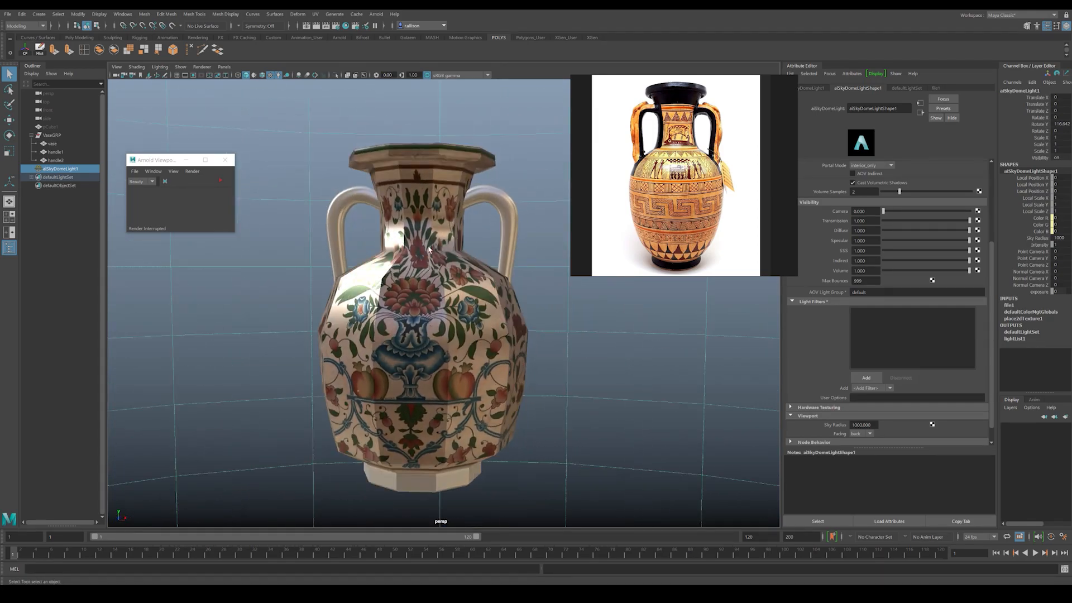
key(3)
alt+drag(552, 319, 396, 339)
alt+drag(420, 250, 373, 251)
alt+right_drag(373, 251, 416, 238)
alt+middle_drag(417, 238, 415, 247)
alt+drag(398, 252, 359, 239)
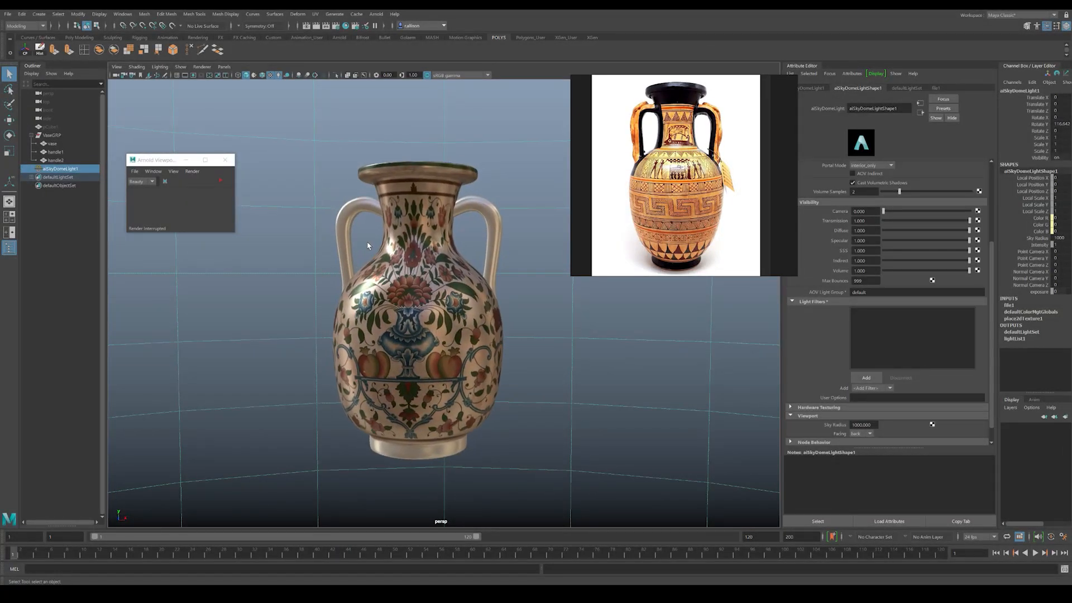
Step: Preview the vase in a live IPR render with nothing selected, and stop the render
click(221, 181)
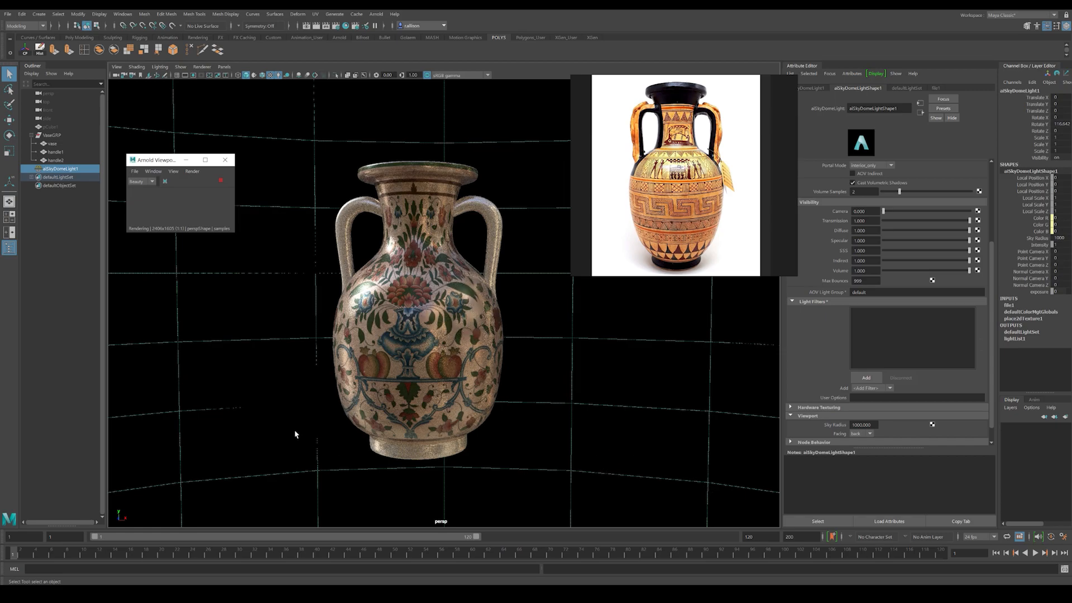
click(81, 395)
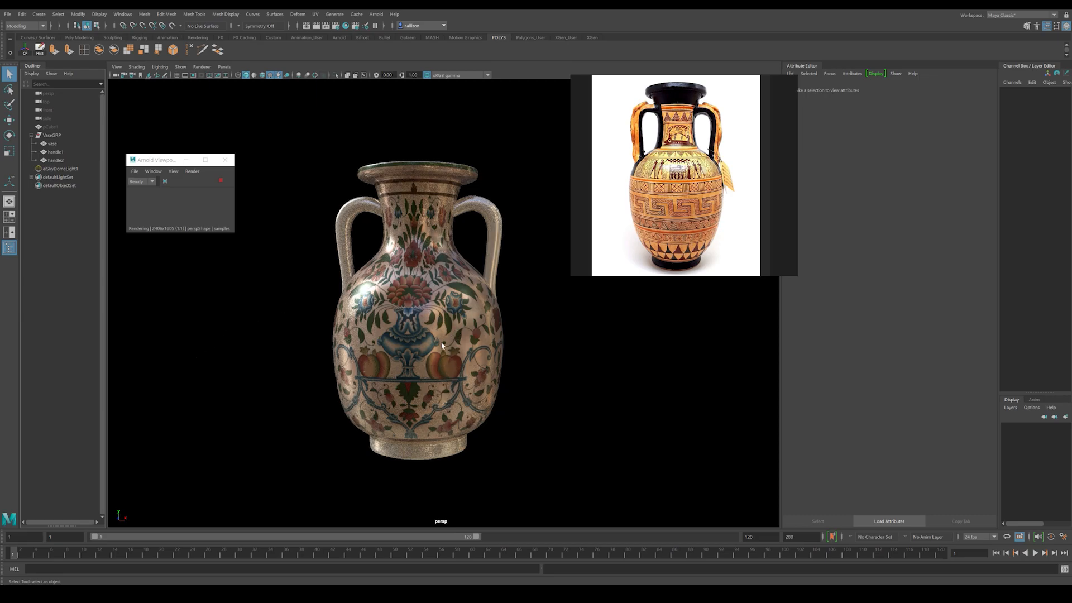
click(222, 182)
Step: Compare the vase body's unsmoothed mesh with its smooth preview from several angles
click(416, 414)
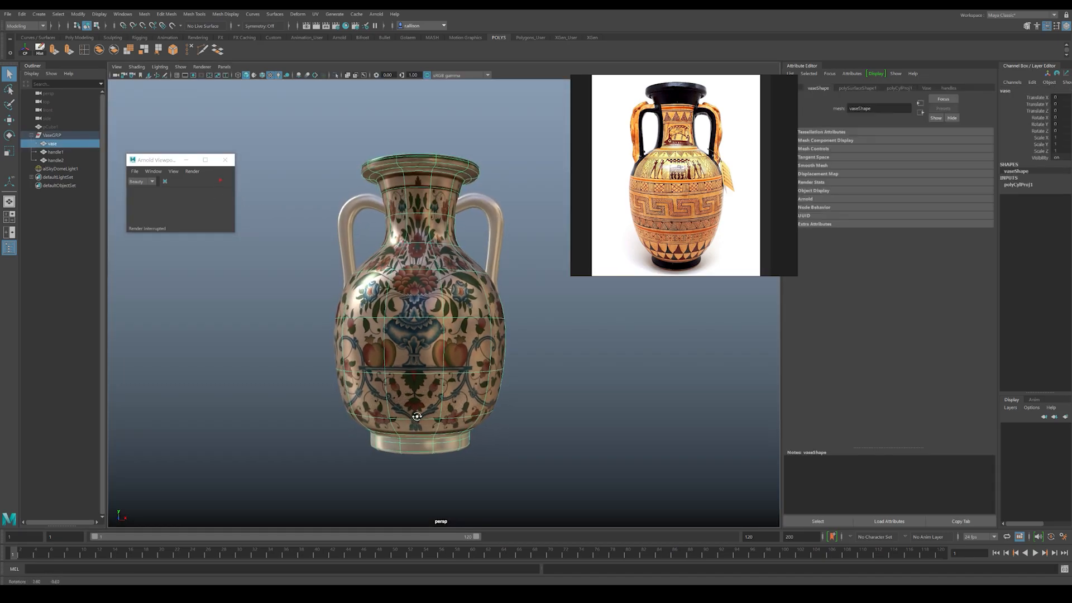
key(1)
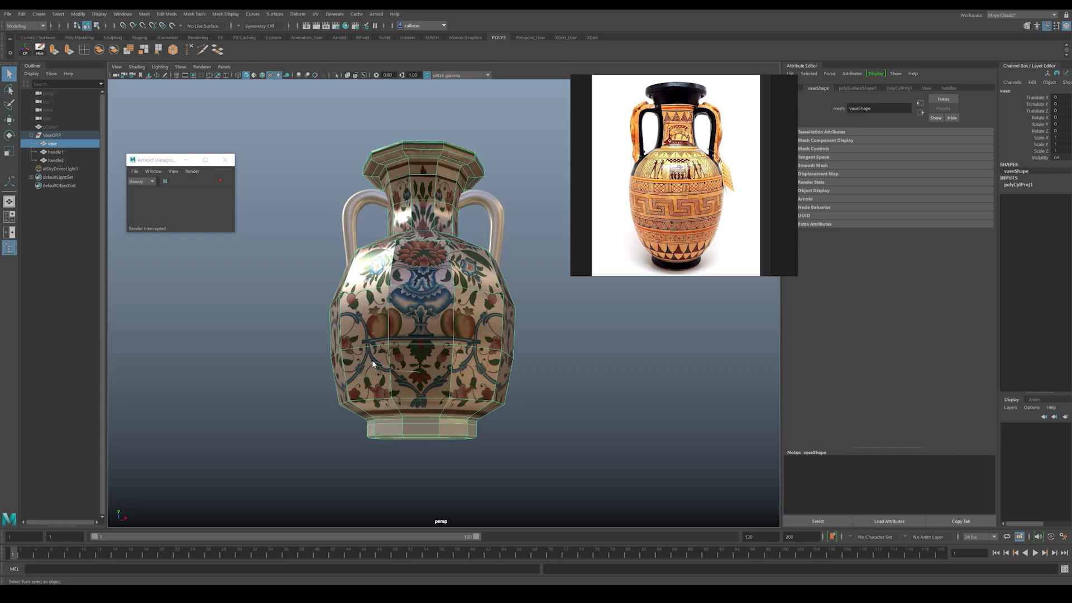
right_drag(357, 362, 348, 362)
alt+drag(363, 395, 377, 402)
drag(347, 437, 535, 485)
key(w)
drag(427, 402, 424, 403)
right_drag(370, 304, 377, 306)
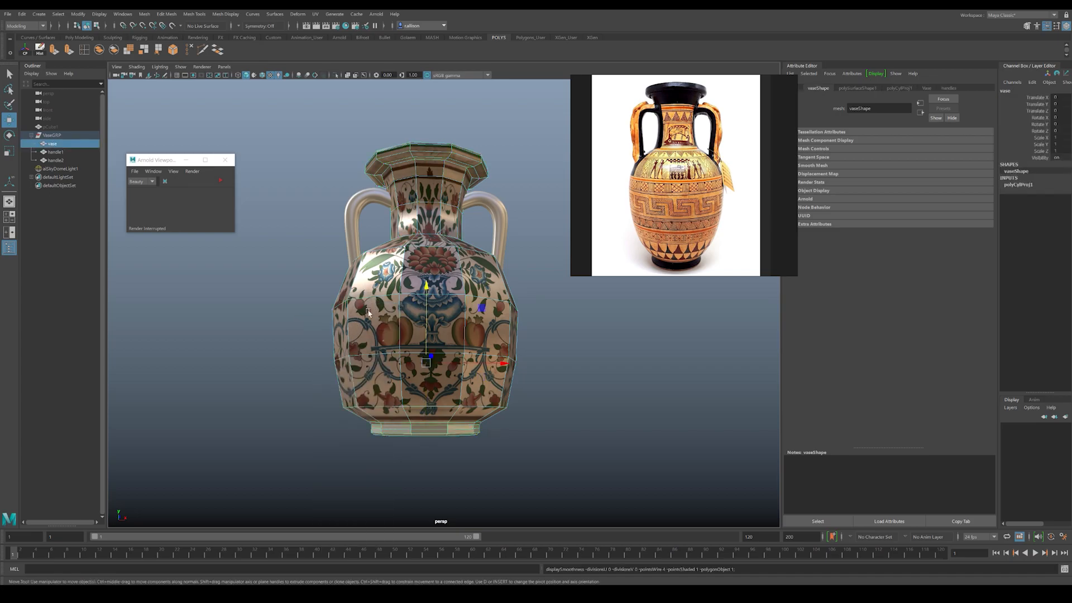
click(564, 363)
click(433, 295)
key(1)
key(3)
click(546, 397)
alt+drag(491, 371, 423, 375)
alt+right_drag(412, 372, 430, 374)
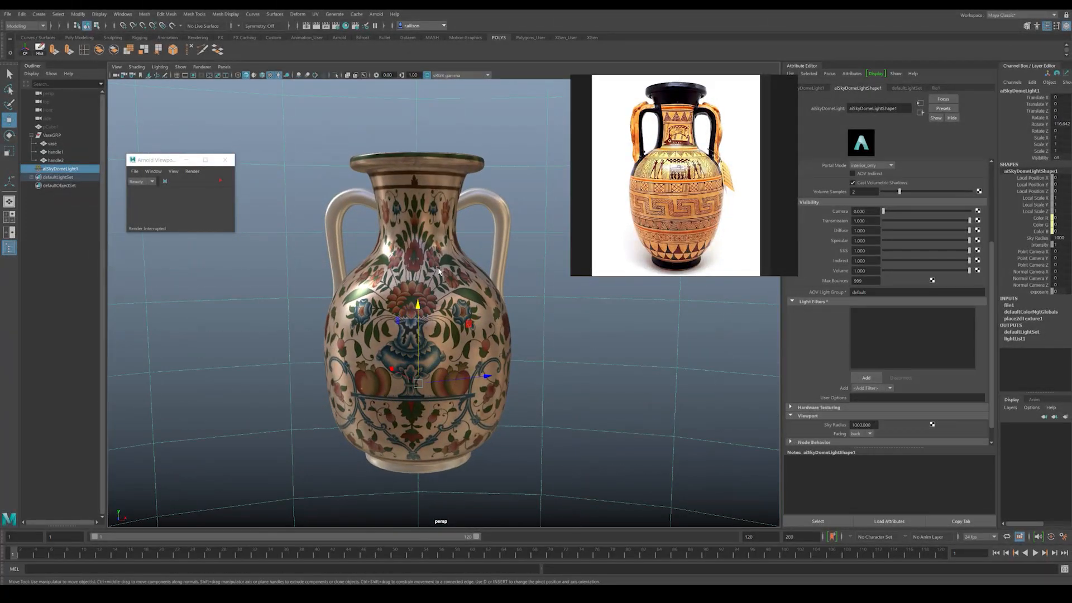
Step: Connect a File texture to the Bump Mapping attribute of the vase body's material
click(432, 250)
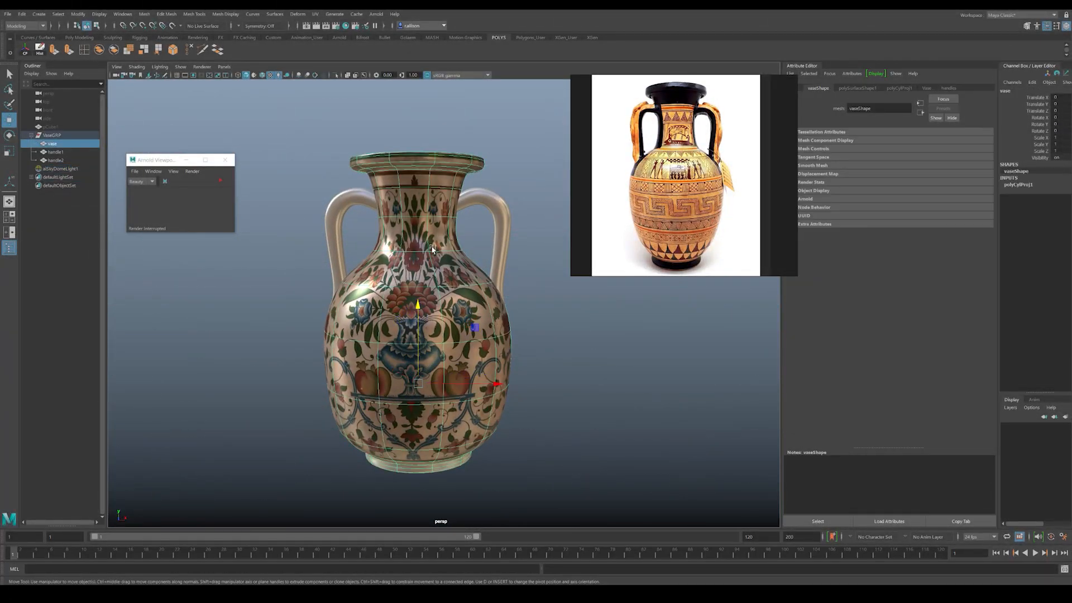
click(925, 88)
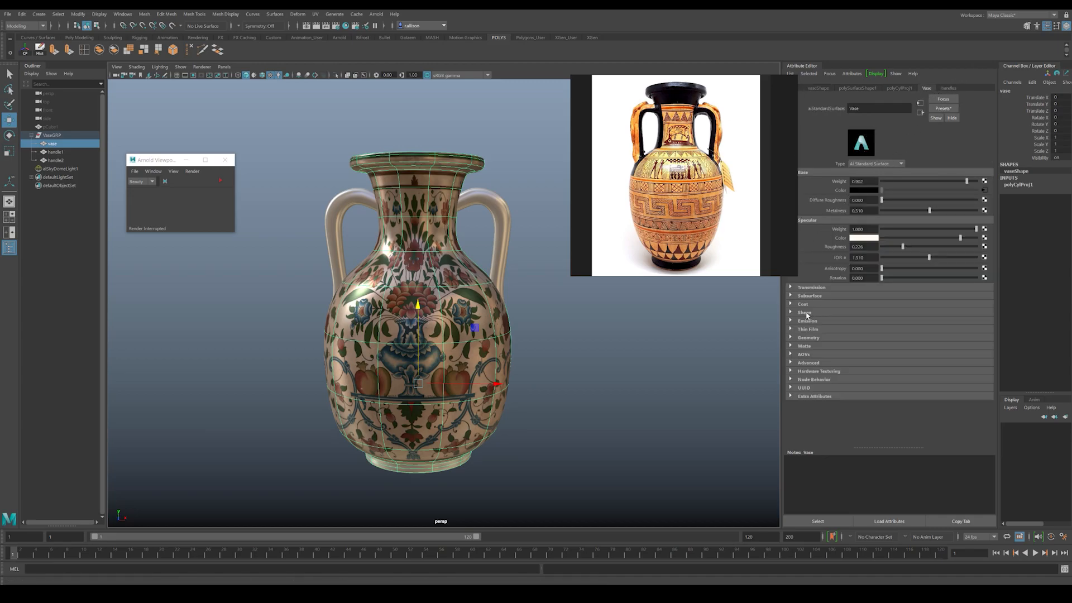
click(790, 338)
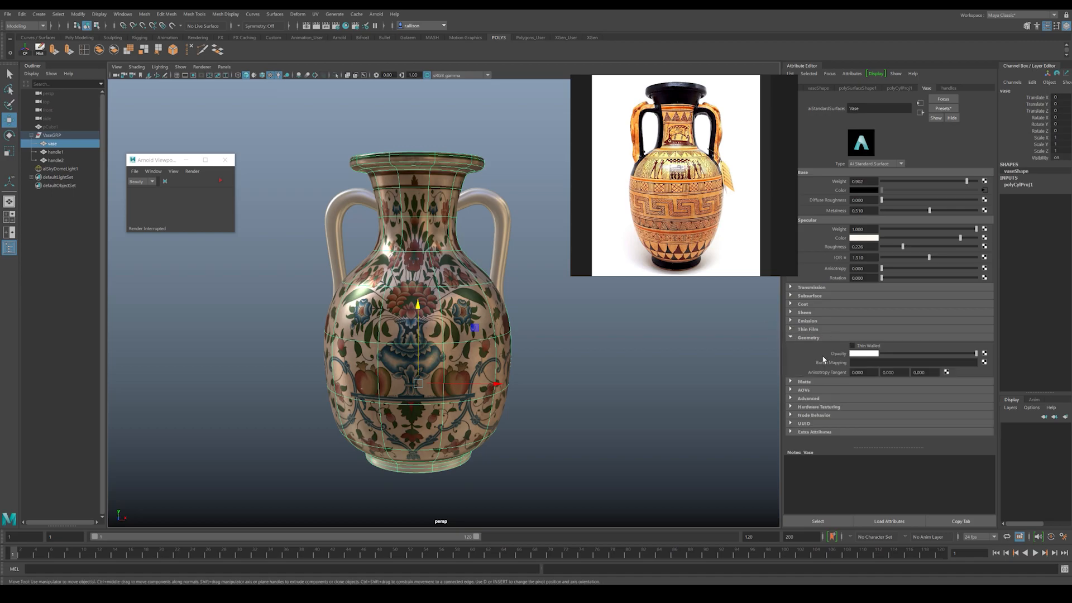
click(984, 362)
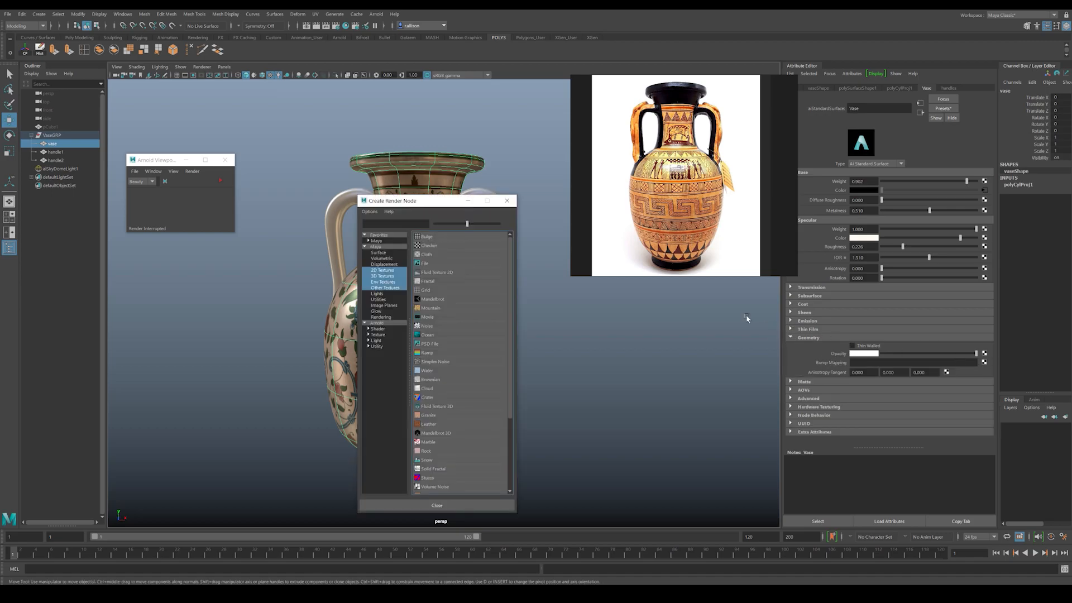
click(425, 263)
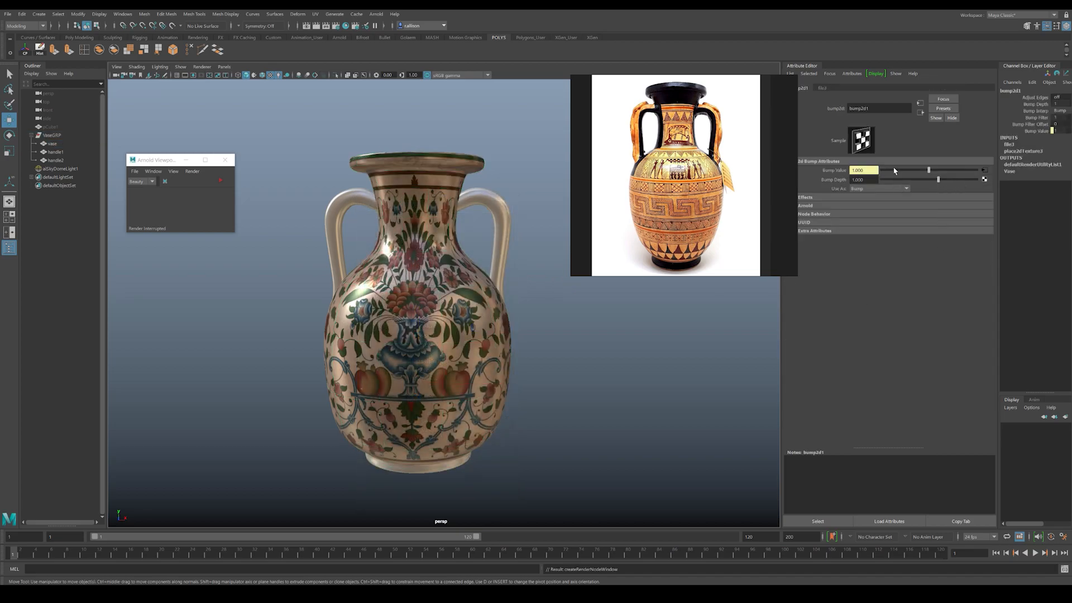
Step: Load TexturesCom_Murals0015_1_BMP.jpg as the image of the bump map's file texture
click(984, 170)
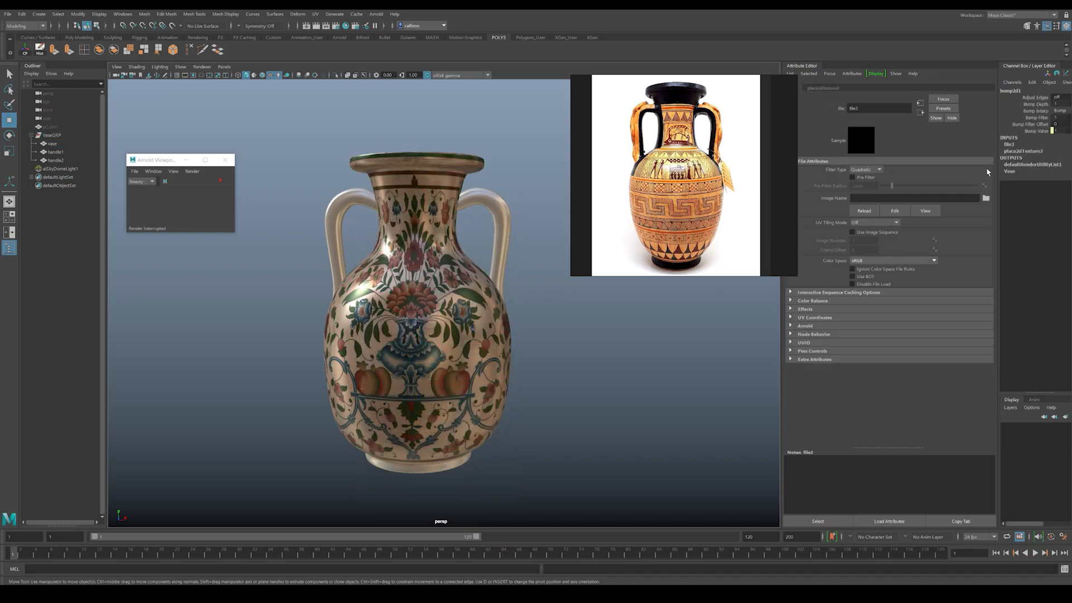
click(986, 198)
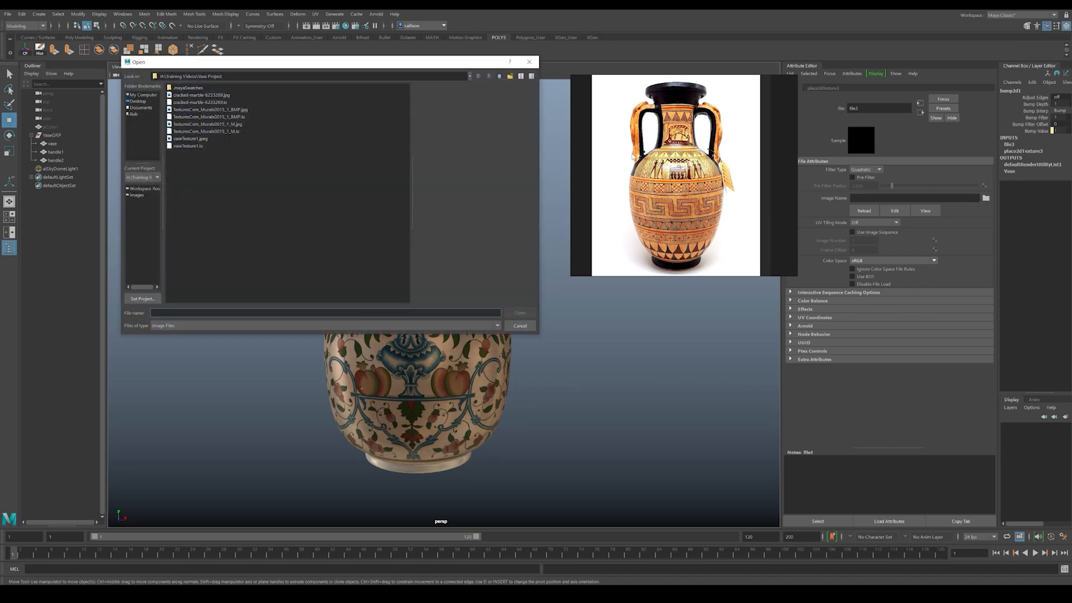
click(214, 118)
click(212, 111)
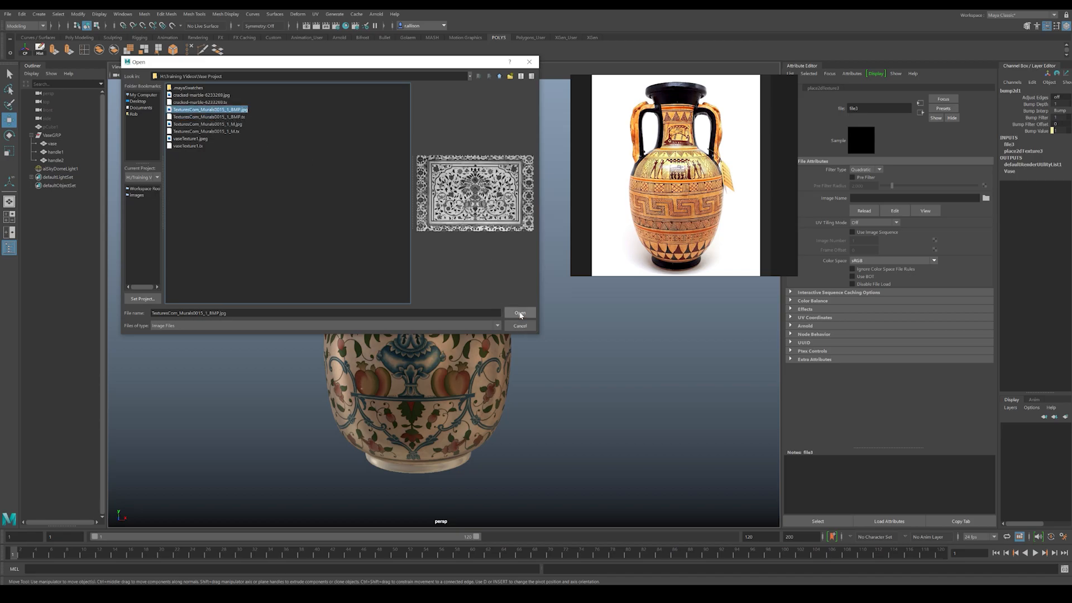
click(520, 313)
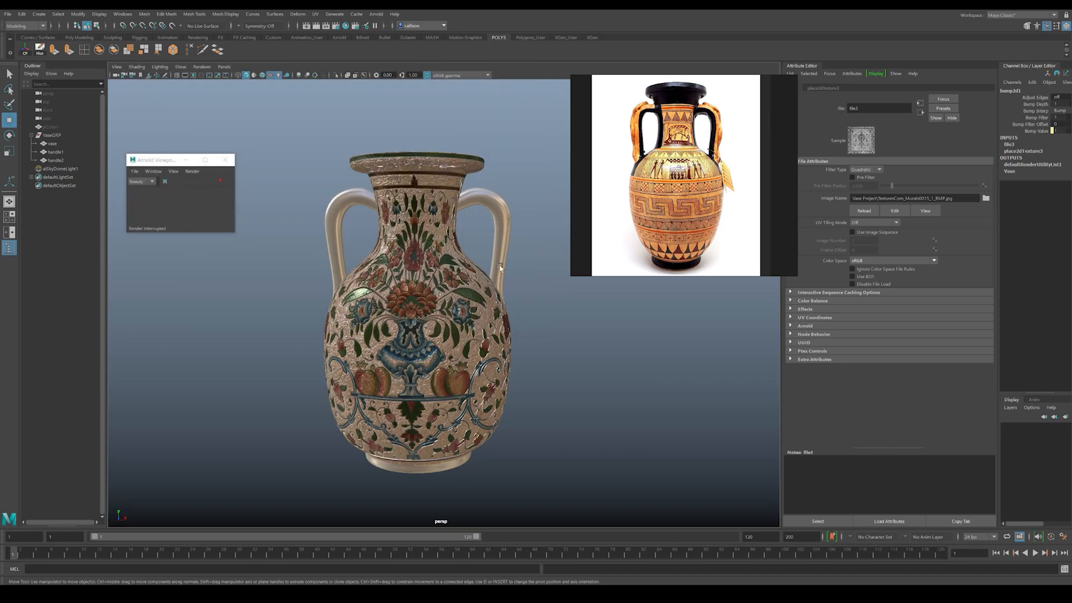
Step: Inspect the embossed mural close up and set the bump node's Bump Depth to 0.05
alt+right_drag(373, 214, 524, 352)
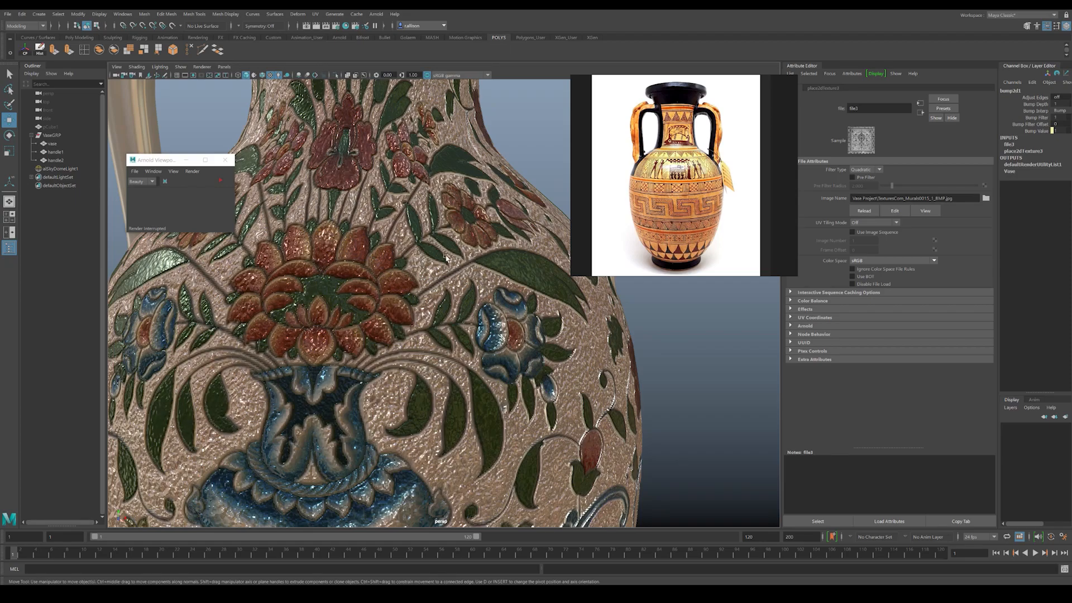
alt+right_drag(420, 262, 383, 344)
alt+middle_drag(383, 344, 335, 125)
alt+drag(347, 235, 374, 312)
alt+right_drag(374, 313, 458, 328)
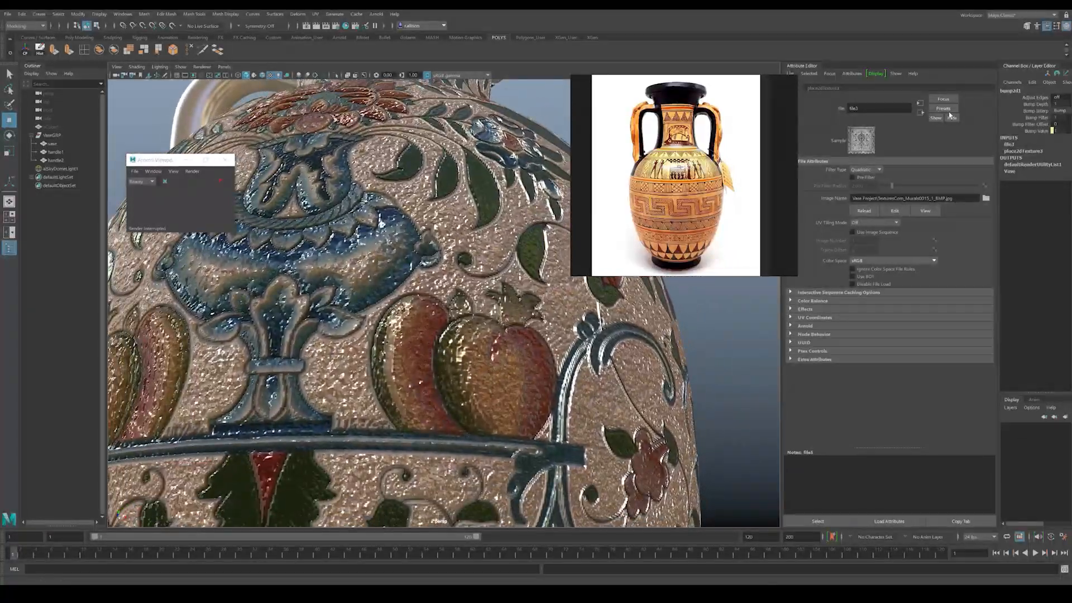
click(921, 113)
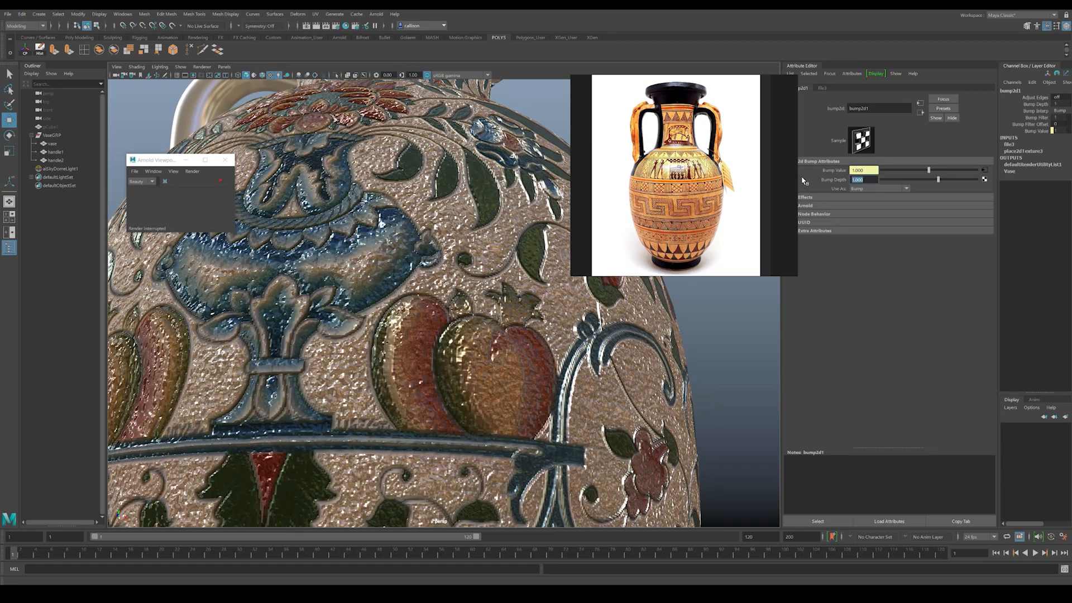
text(.05)
key(Return)
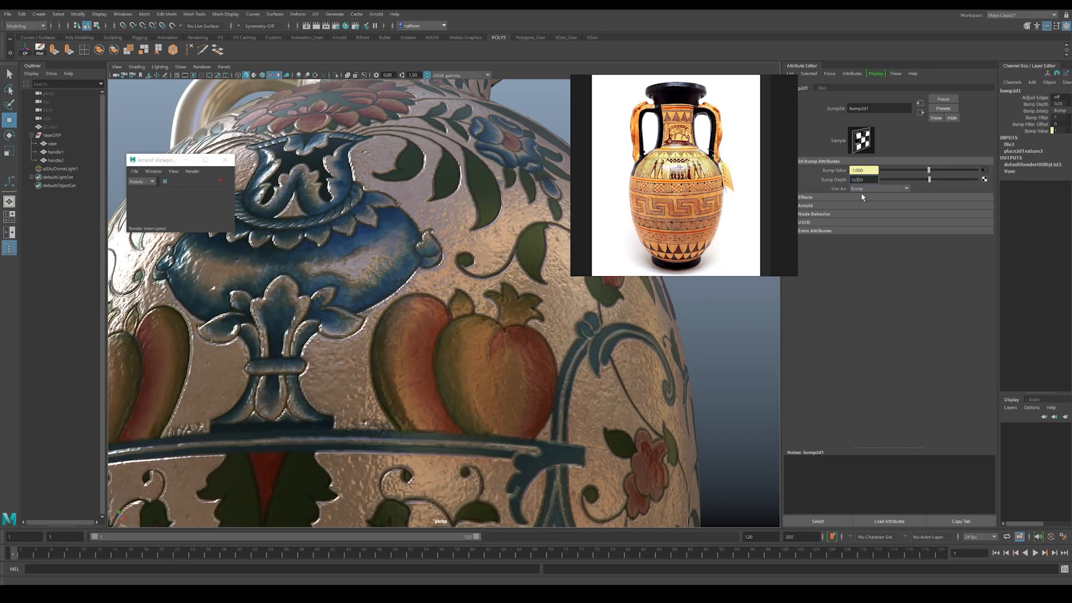
Step: Set the bump node's Bump Depth to 0.1 and inspect the stronger embossing across the vase body
key(Return)
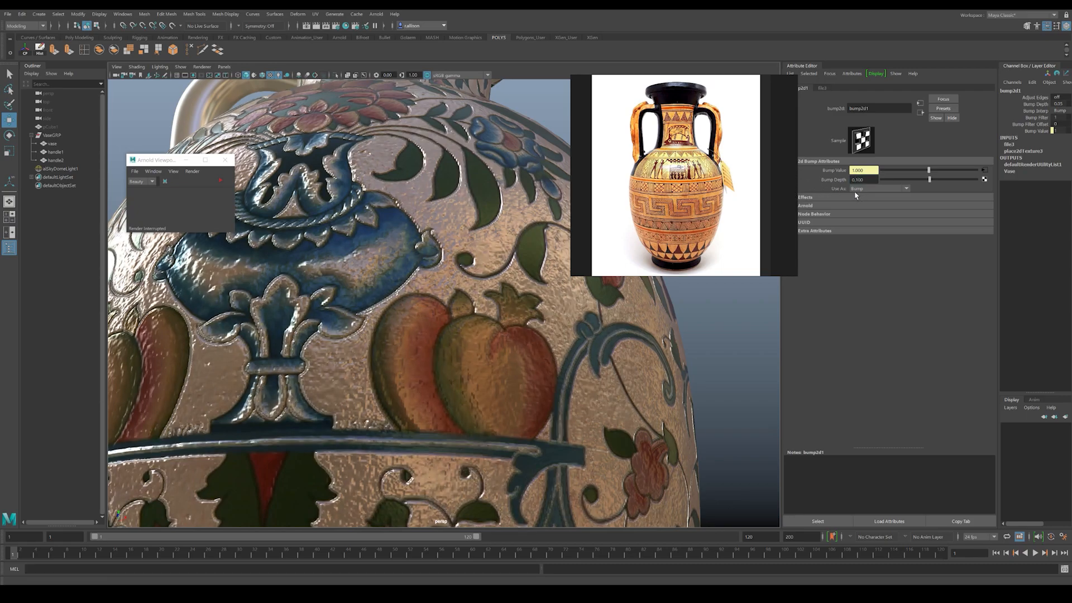
alt+right_drag(447, 252, 341, 212)
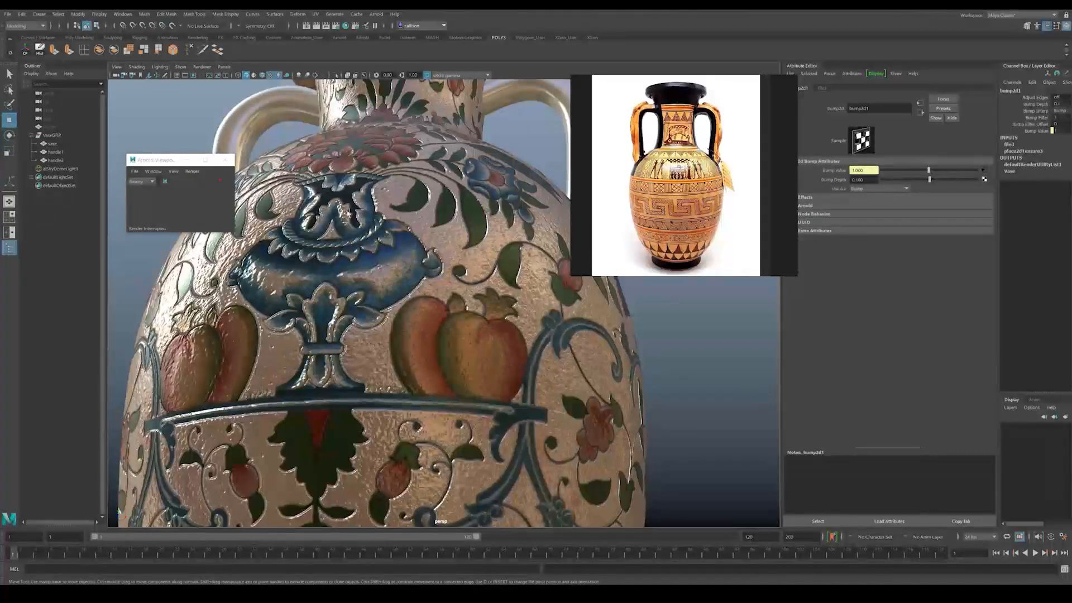
alt+drag(420, 274, 431, 355)
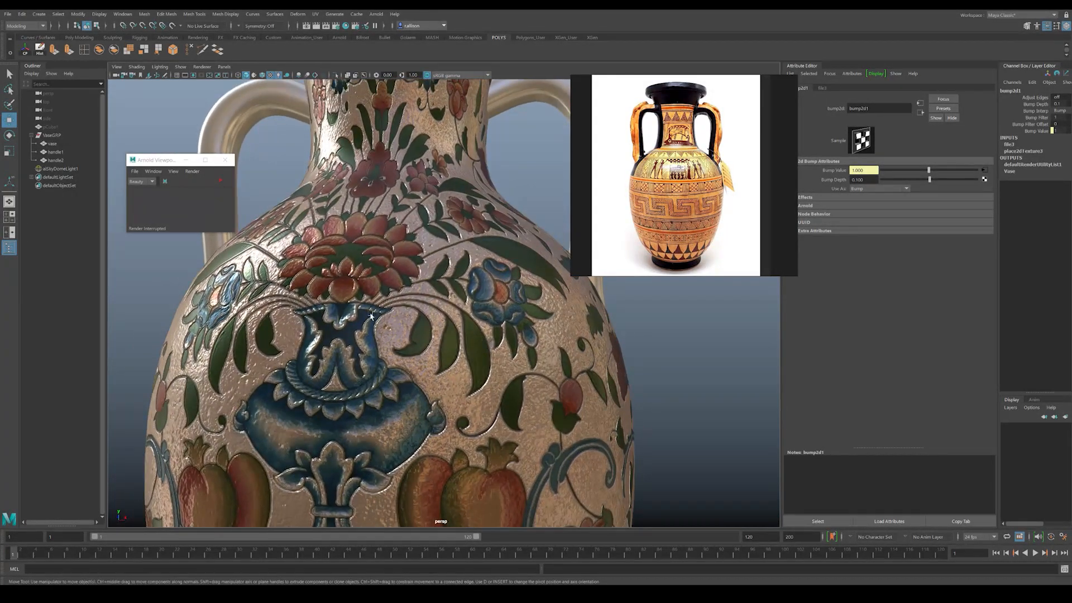
Step: Select the skydome light and rotate it around the vertical axis to change the lighting on the vase
click(681, 349)
alt+right_drag(581, 345, 390, 288)
alt+middle_drag(389, 290, 395, 257)
alt+drag(412, 342, 425, 316)
key(e)
mouse_move(411, 416)
mouse_down()
mouse_move(446, 416)
mouse_move(375, 412)
mouse_move(401, 410)
mouse_up()
alt+middle_drag(386, 404, 397, 389)
alt+right_drag(398, 387, 283, 323)
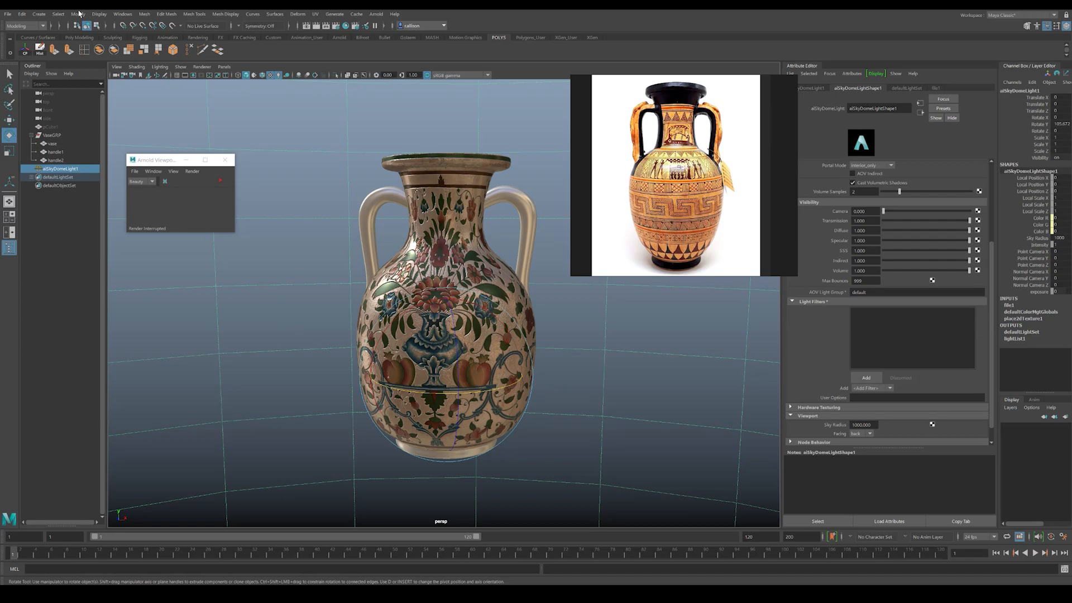
Step: Unhide all hidden objects in the scene
click(100, 14)
mouse_move(212, 67)
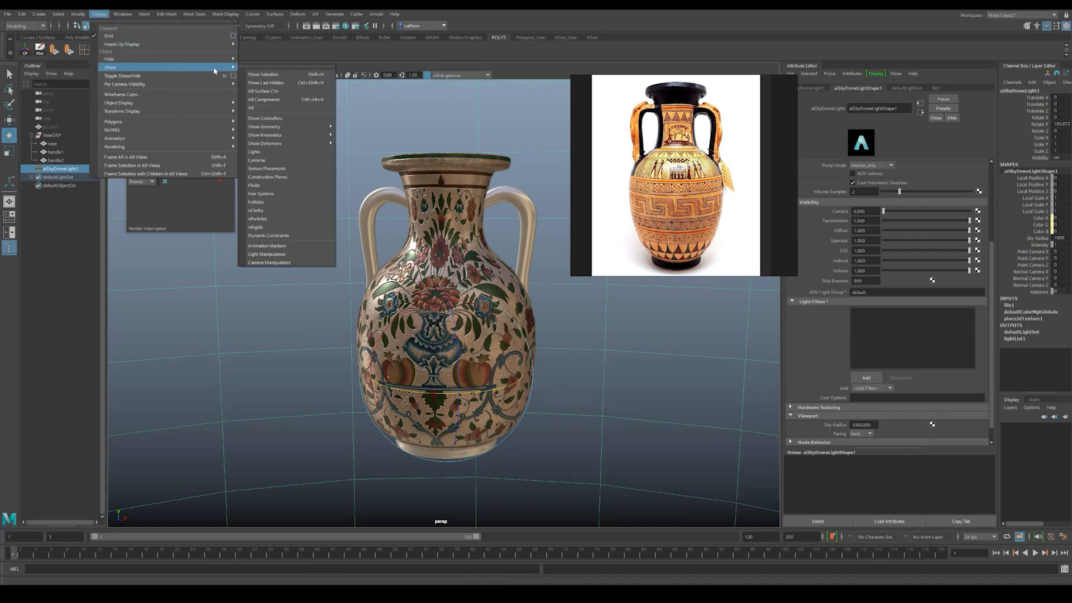
click(251, 109)
Step: Assign a new aiStandardSurface material to the flat slab beneath the vase
alt+drag(555, 367, 533, 344)
click(532, 344)
right_drag(535, 342, 531, 554)
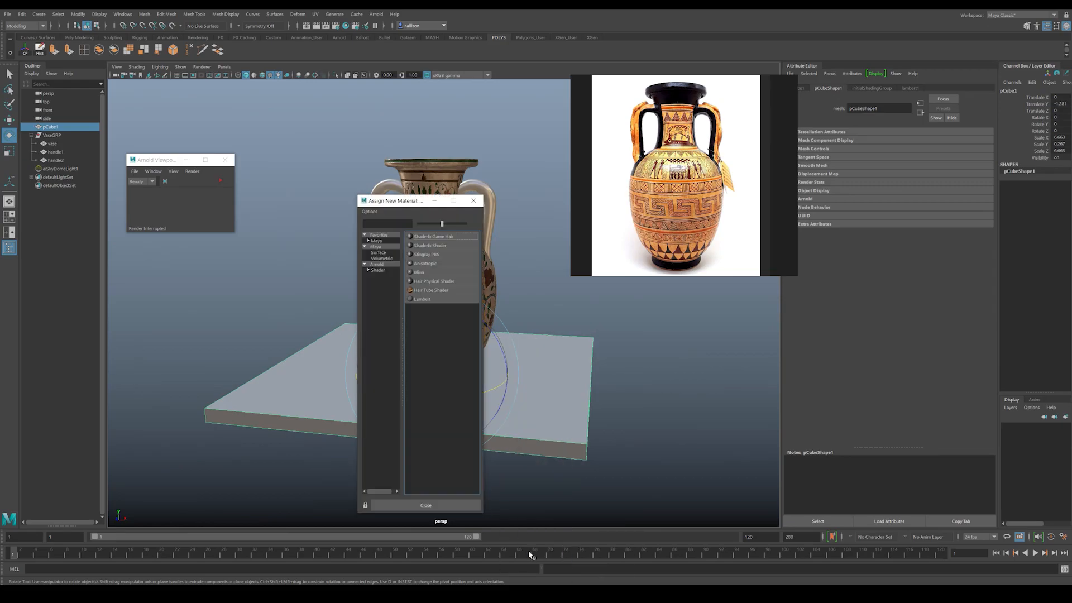
click(378, 270)
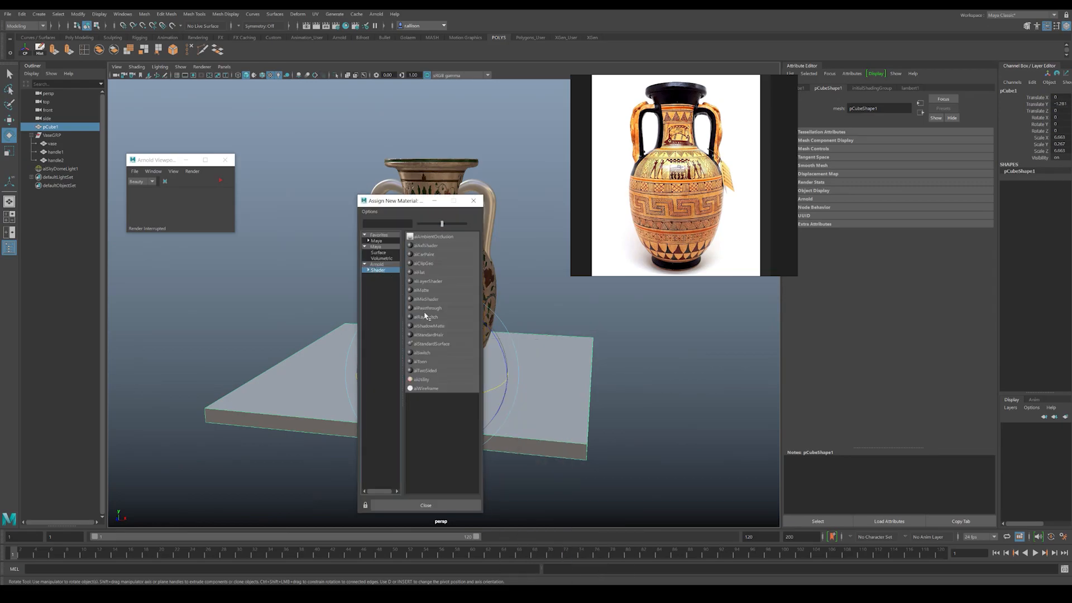
click(429, 344)
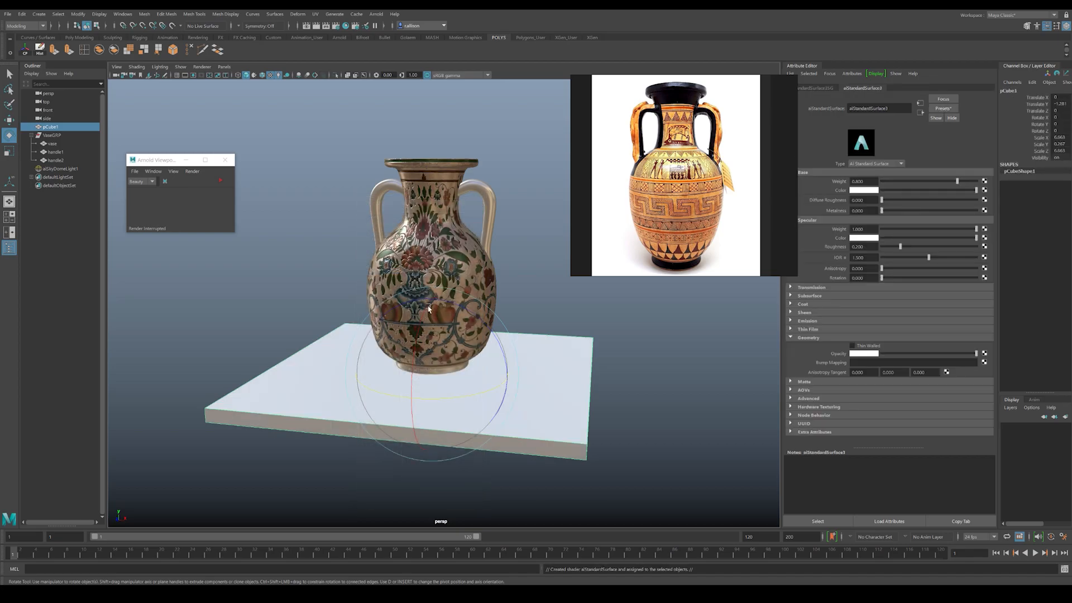
Step: Replace the slab material's settings with the Plastic preset and change its base color to a muted blue
click(940, 109)
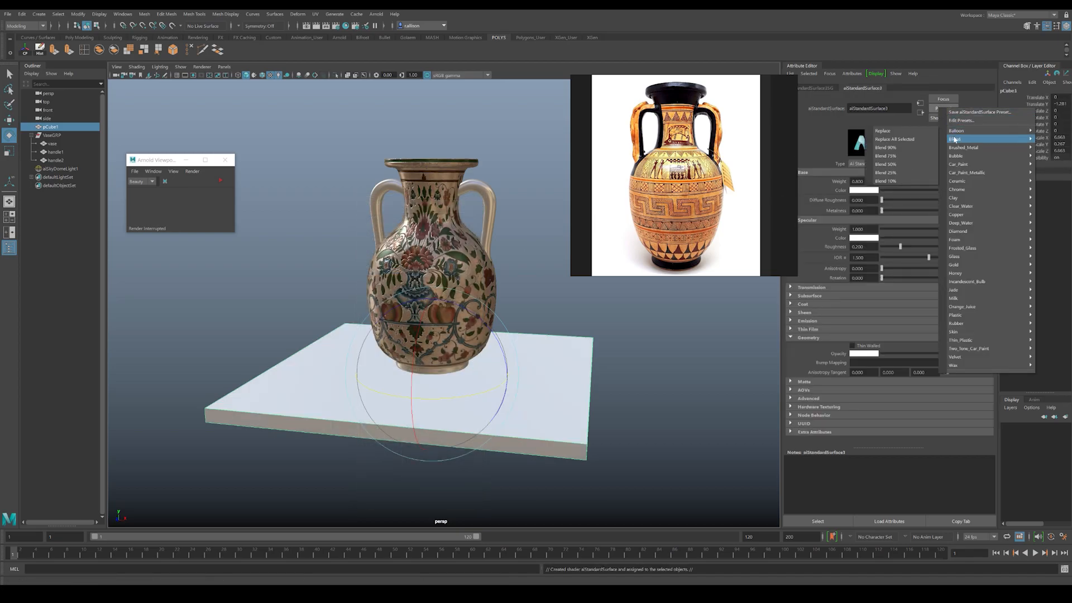
mouse_move(966, 183)
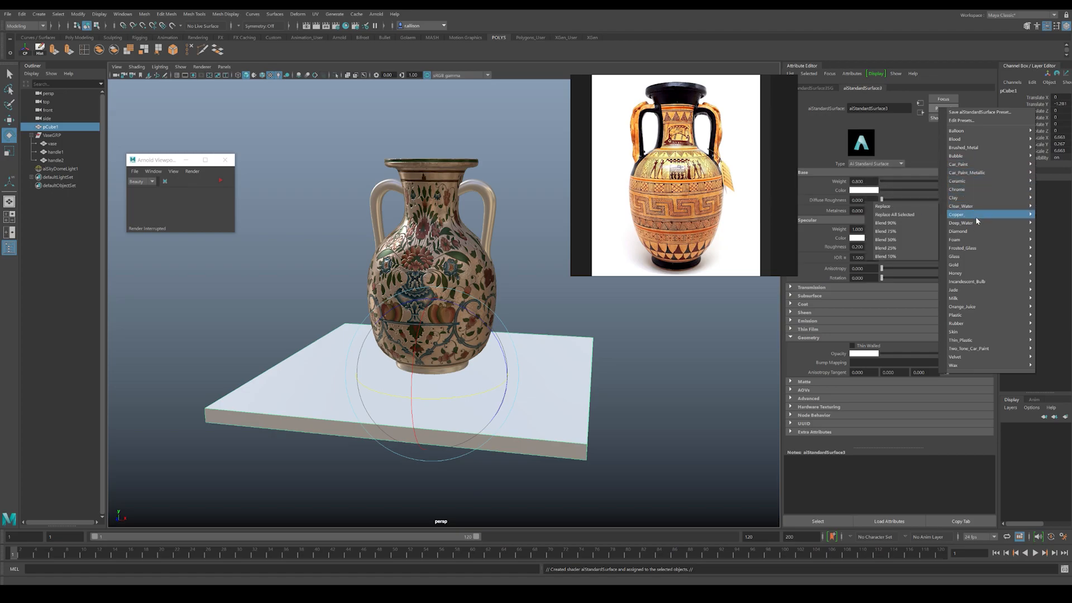
mouse_move(968, 264)
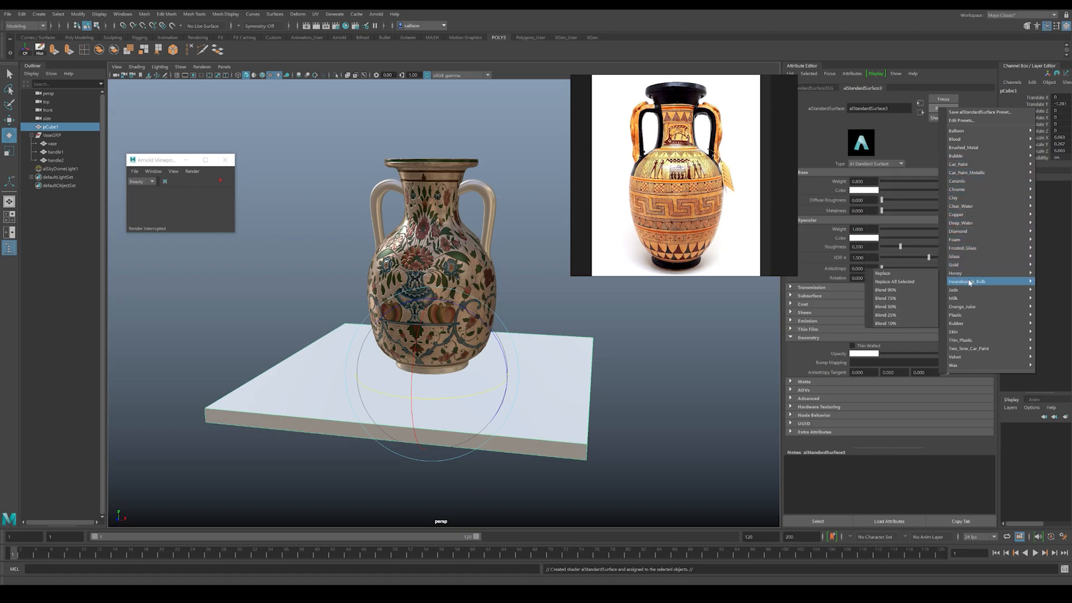
mouse_move(969, 297)
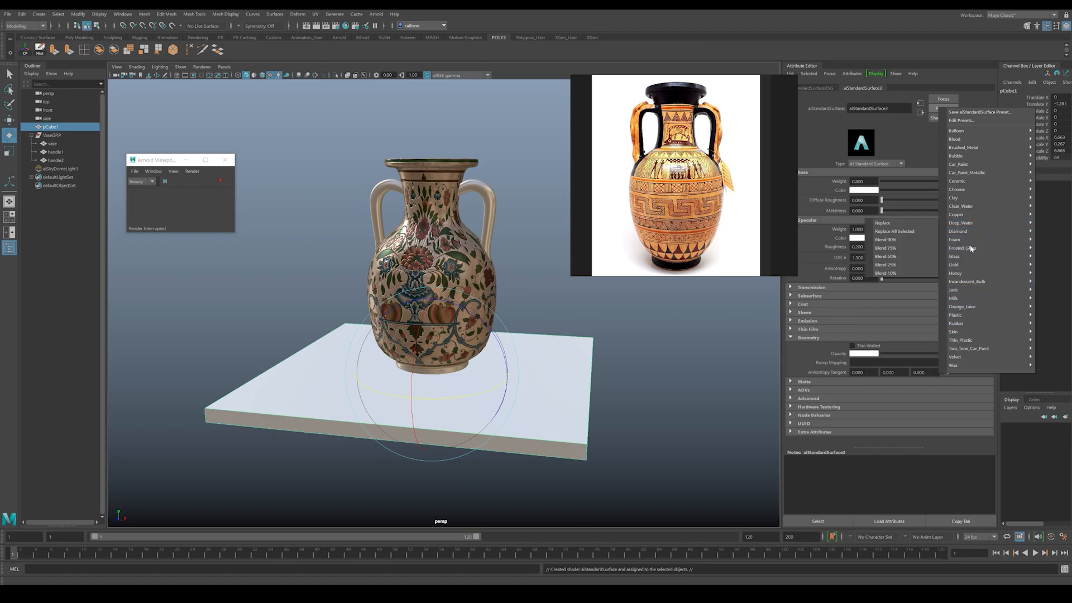
mouse_move(971, 256)
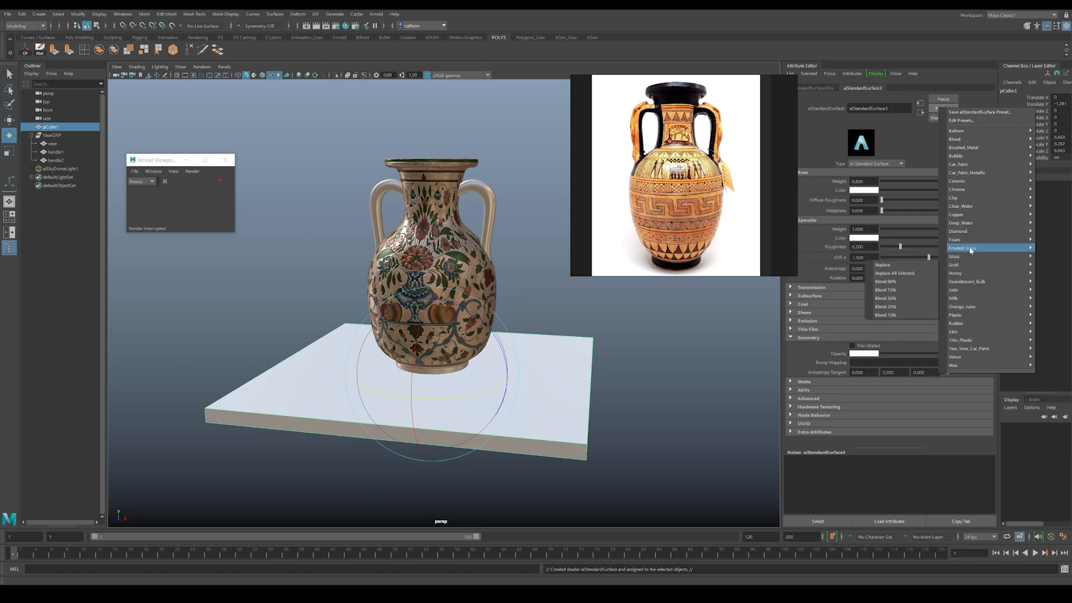
mouse_move(974, 217)
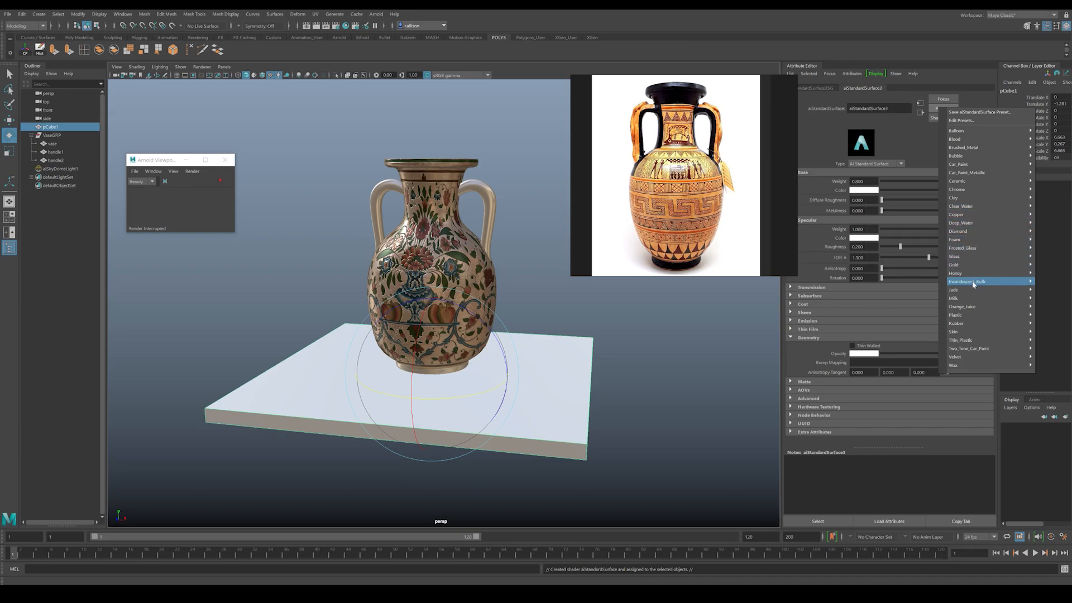
mouse_move(971, 326)
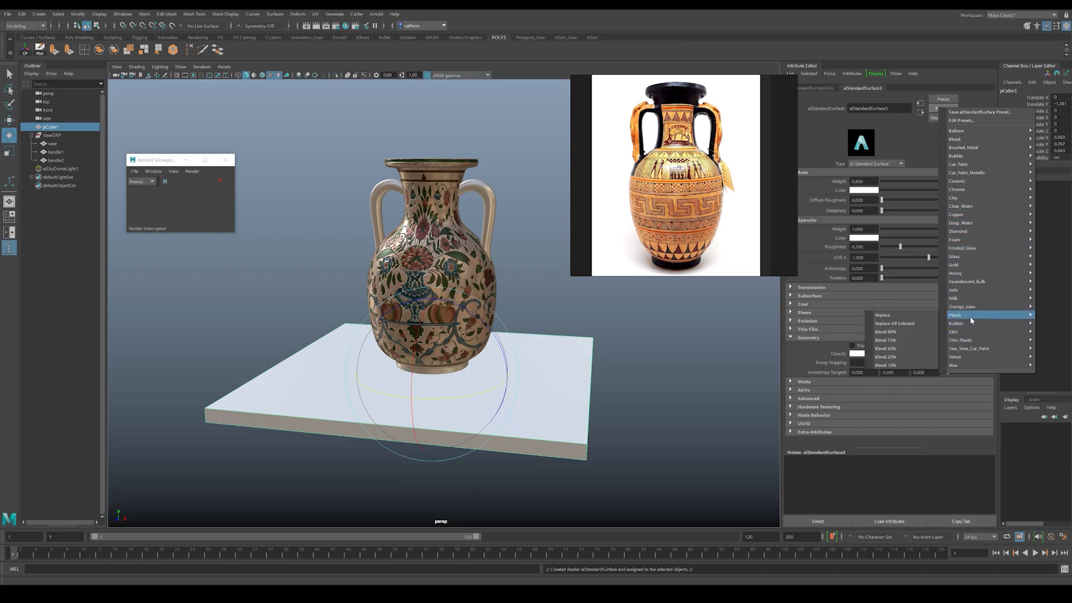
click(893, 316)
drag(959, 189, 898, 185)
click(853, 190)
Step: Run an Arnold viewport render of the vase on the slab, check its shading and shadow, and stop the render
click(663, 366)
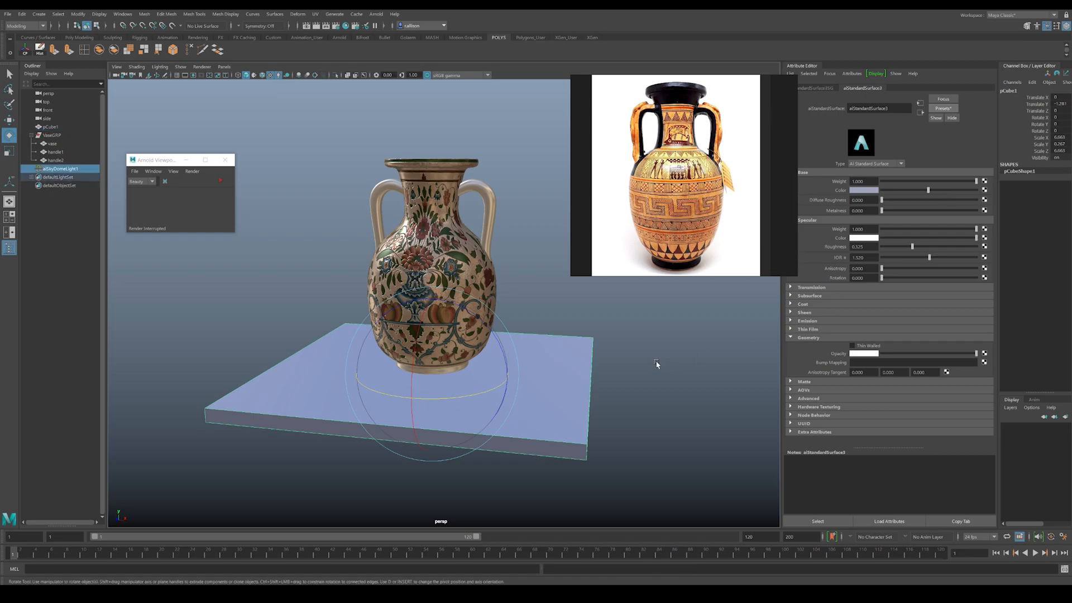
alt+middle_drag(557, 333, 541, 354)
click(537, 357)
alt+middle_drag(534, 283, 552, 277)
click(551, 277)
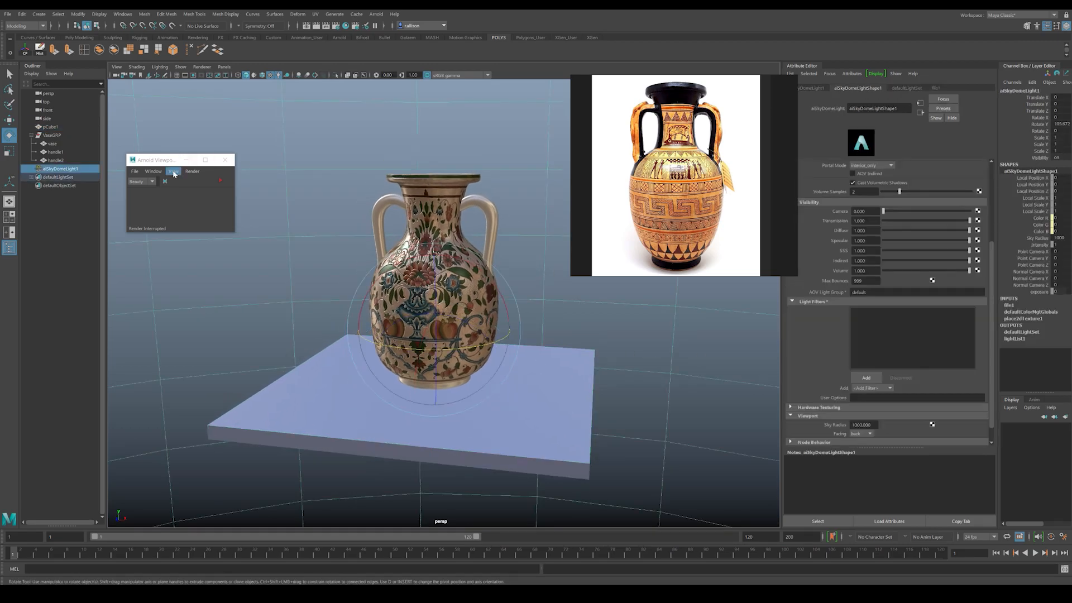
click(220, 181)
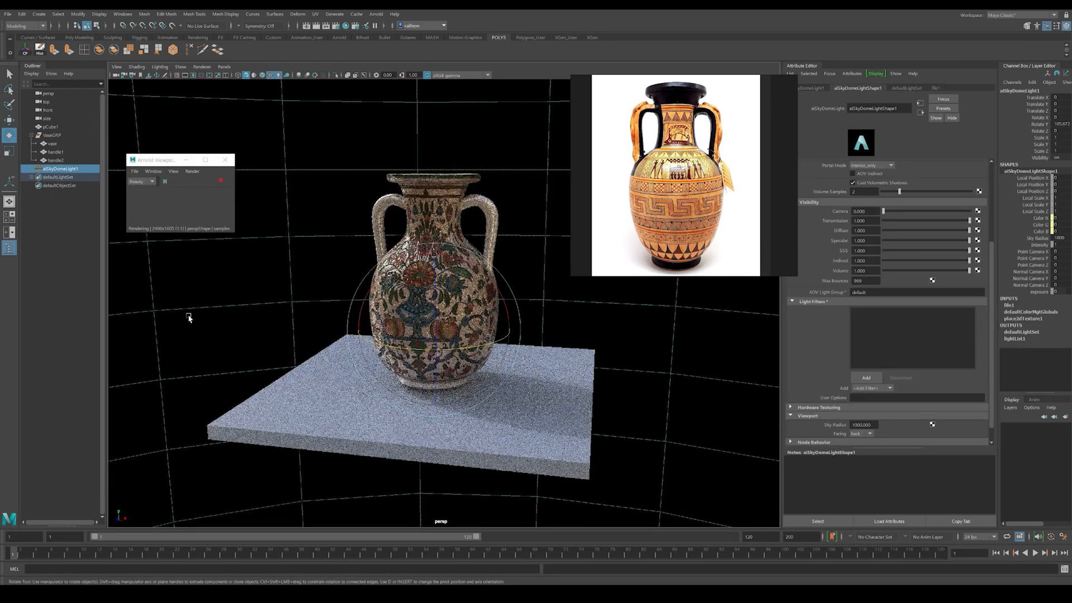
click(67, 318)
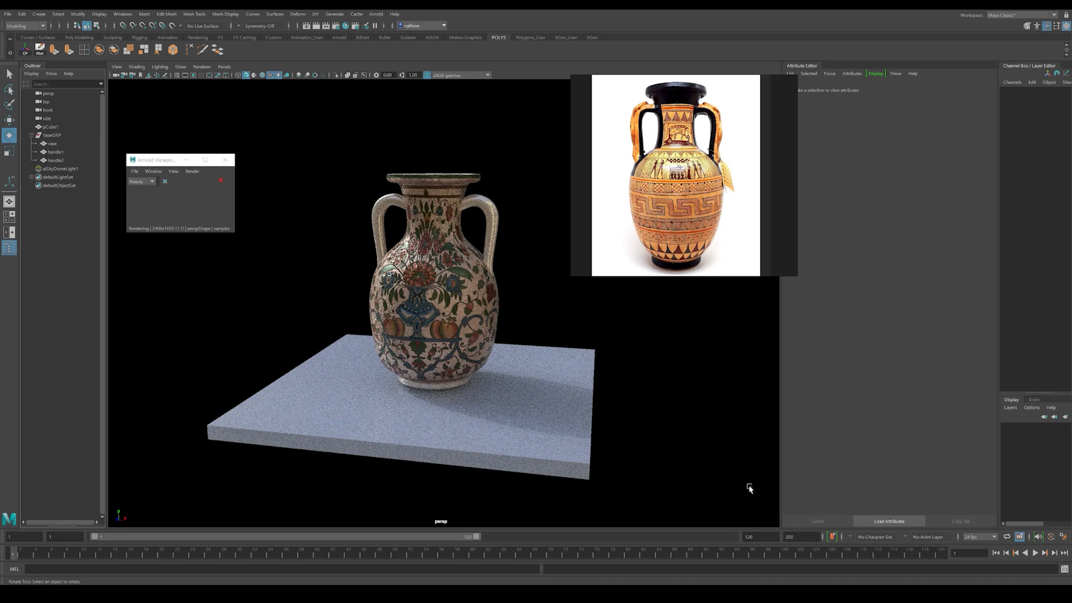
click(222, 181)
Step: Scale the slab down uniformly and move it vertically so it supports the vase's base like a tabletop
scroll(424, 313, down, 4)
click(451, 365)
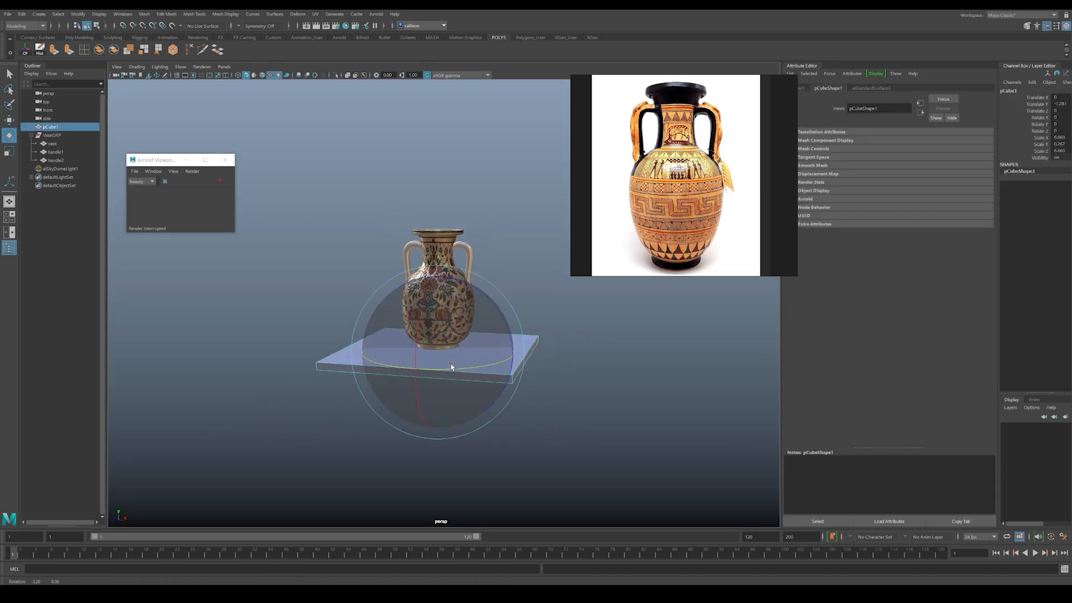
key(r)
drag(437, 353, 433, 311)
key(w)
alt+middle_drag(400, 328, 411, 290)
scroll(416, 293, up, 6)
alt+drag(438, 342, 442, 288)
alt+drag(530, 406, 553, 402)
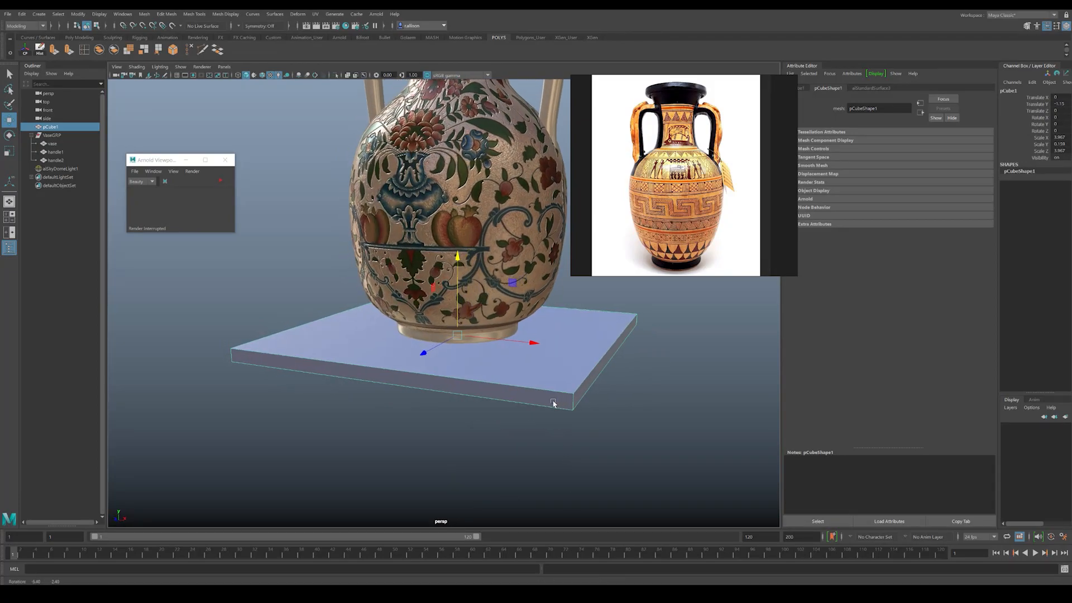
Step: Duplicate the tabletop slab, move the copy aside and scale it into a tall, thin square table leg
alt+right_drag(553, 402, 445, 347)
alt+drag(445, 347, 483, 361)
key(ctrl+d)
key(r)
drag(445, 328, 578, 437)
key(w)
key(r)
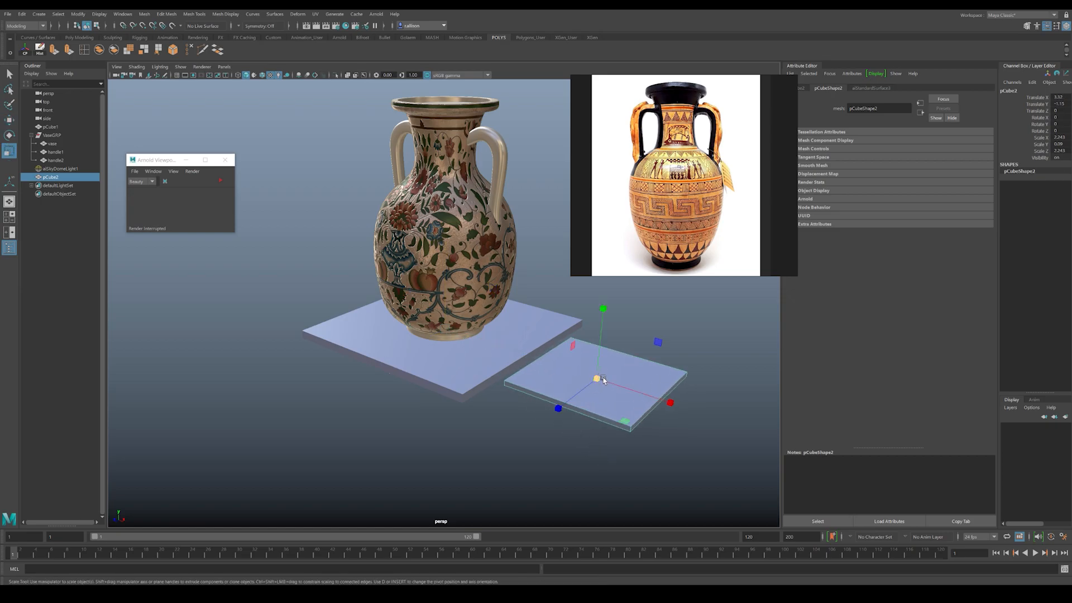
drag(598, 378, 546, 375)
drag(601, 312, 622, 128)
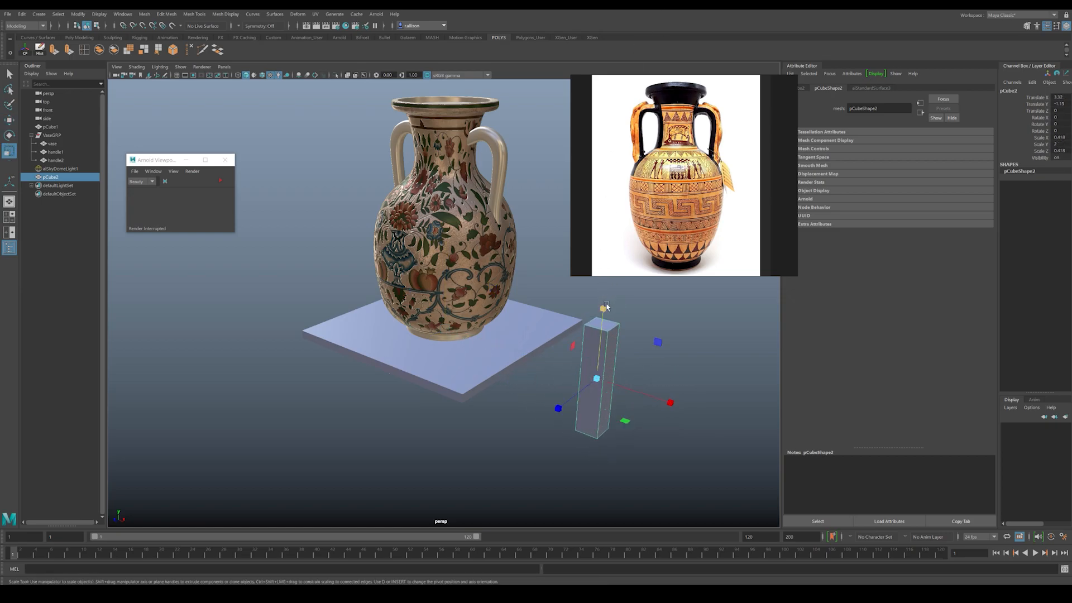
drag(603, 309, 611, 212)
drag(596, 378, 551, 372)
Step: Move the table leg under one corner of the tabletop and lower it to meet the underside
key(w)
drag(643, 395, 554, 365)
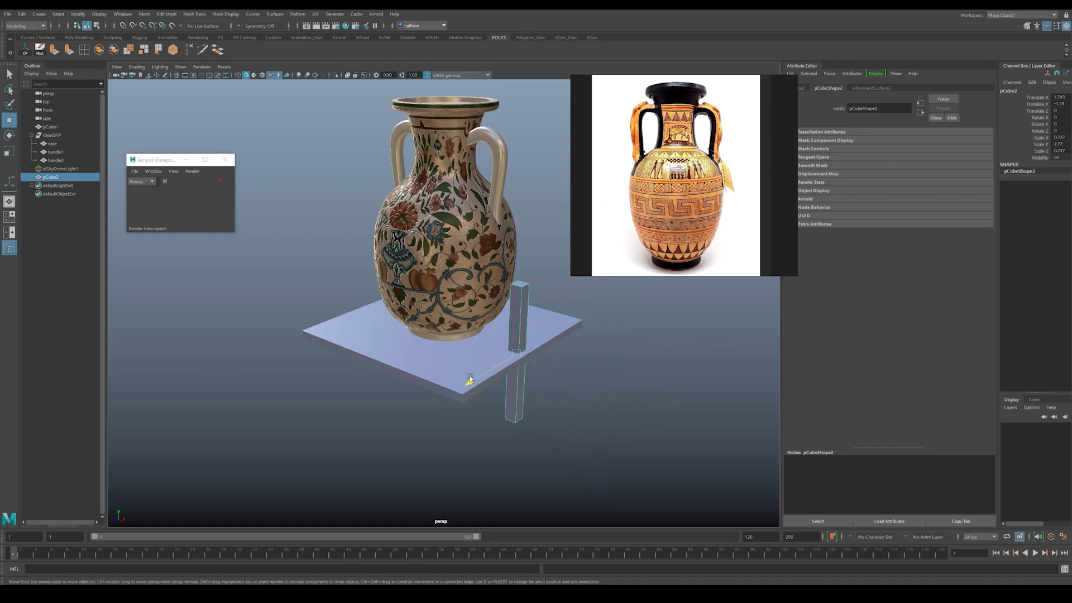
drag(484, 373, 420, 412)
drag(468, 353, 366, 342)
alt+middle_drag(367, 341, 382, 278)
alt+drag(382, 278, 351, 372)
key(r)
key(w)
drag(373, 319, 362, 368)
Step: Duplicate the table leg and place the copies under the three remaining corners of the tabletop
key(ctrl+d)
drag(291, 398, 479, 387)
shift+click(338, 359)
alt+drag(337, 359, 472, 385)
key(ctrl+d)
alt+drag(472, 386, 496, 376)
click(497, 438)
alt+drag(498, 438, 496, 430)
alt+right_drag(495, 431, 302, 385)
alt+drag(298, 345, 291, 286)
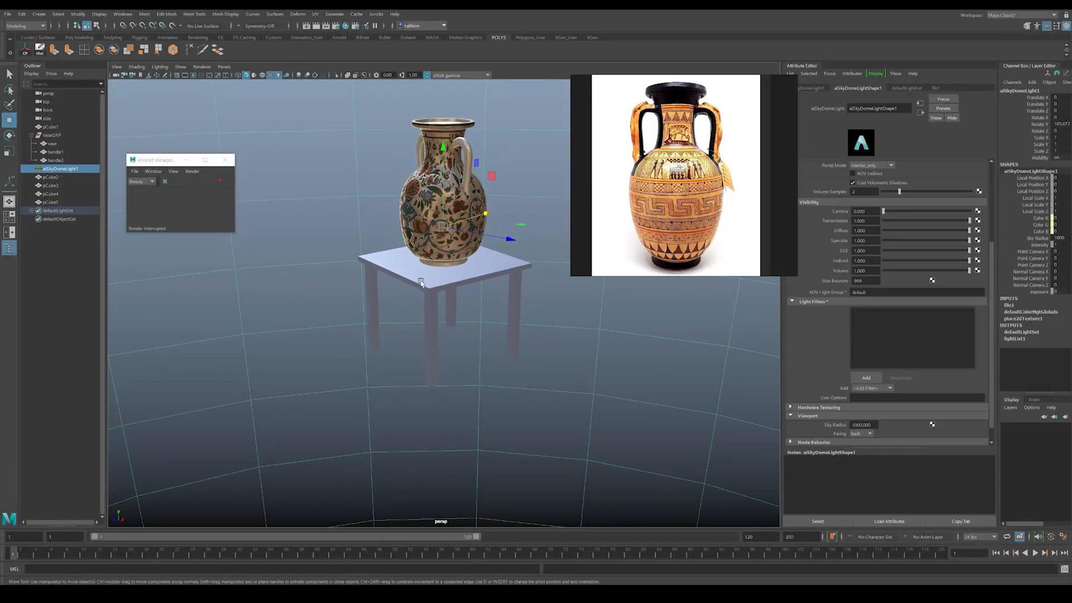
Step: Create a polygon plane, scale it uniformly to about 21 and lower it to the feet of the table as a floor
alt+drag(336, 335, 307, 281)
shift+right_click(306, 282)
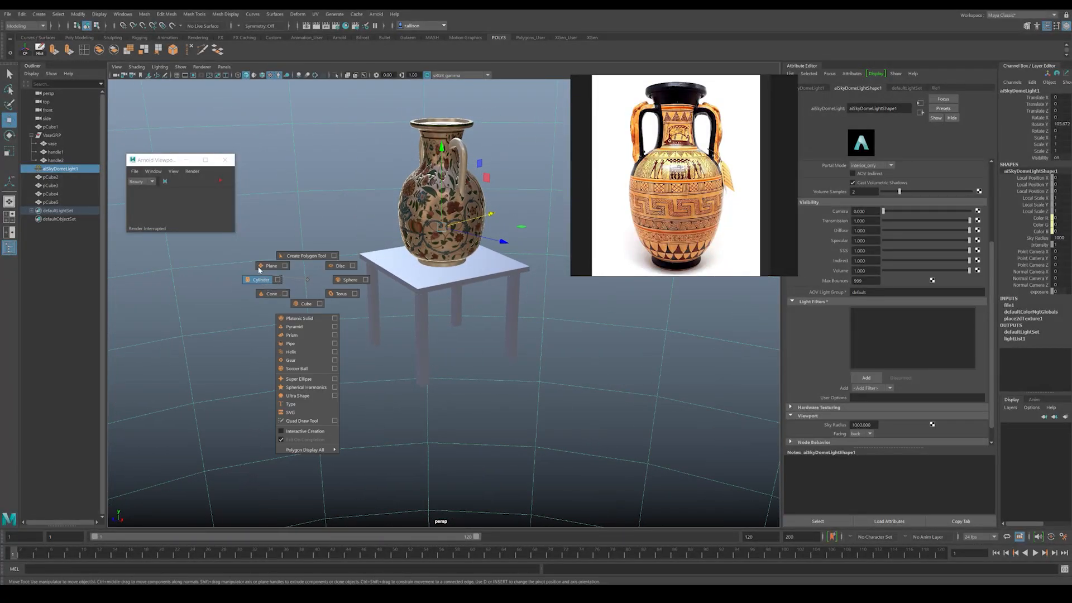
shift+right_drag(259, 273, 265, 267)
key(r)
drag(442, 228, 806, 245)
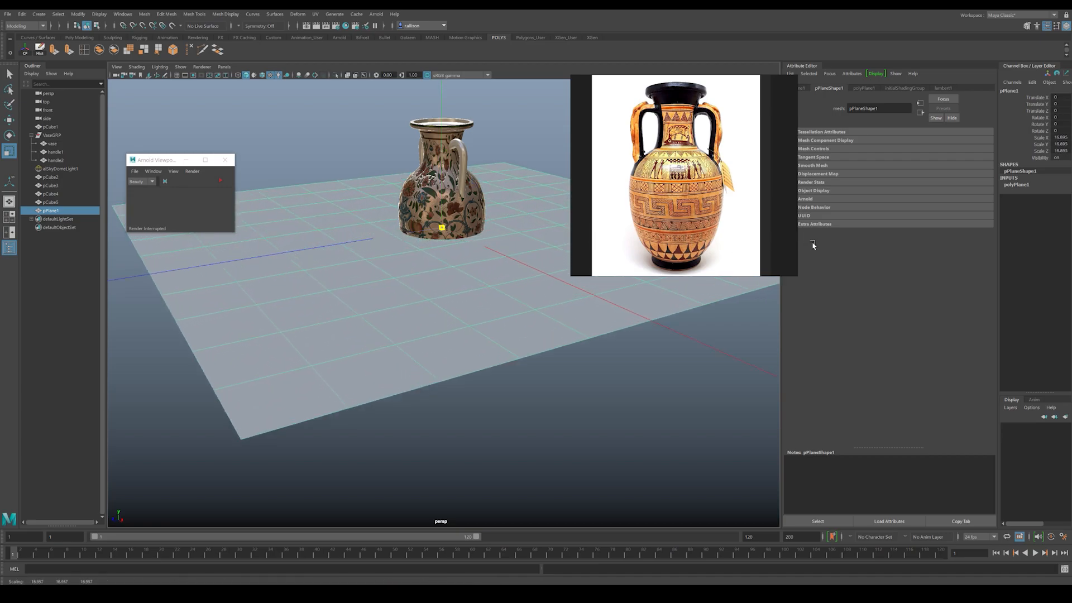
key(w)
drag(445, 169, 439, 300)
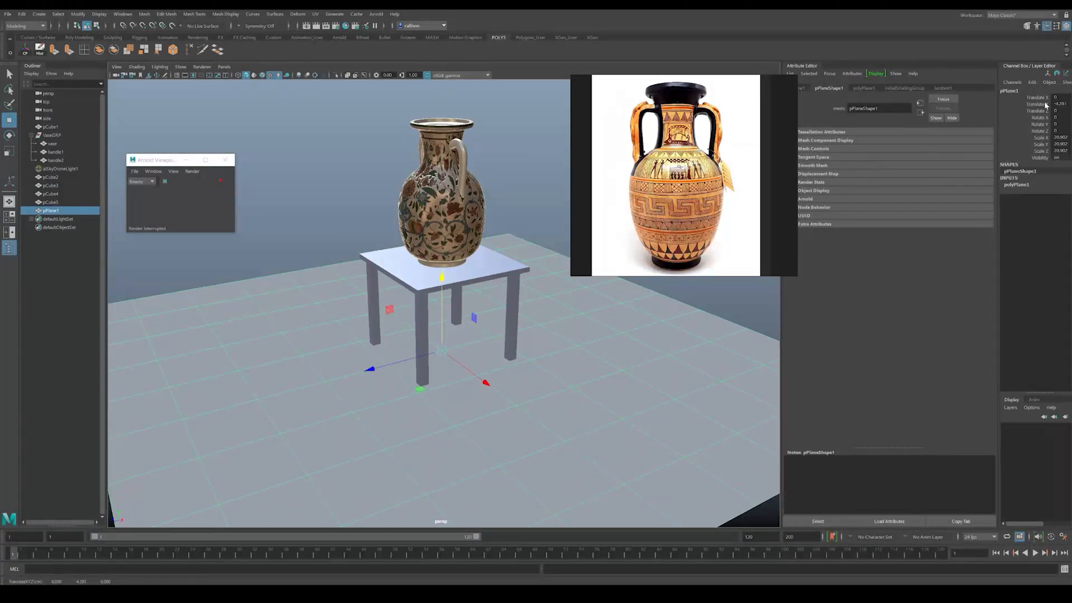
Step: Set the floor plane's Subdivisions Width and Subdivisions Height to 1
click(1017, 185)
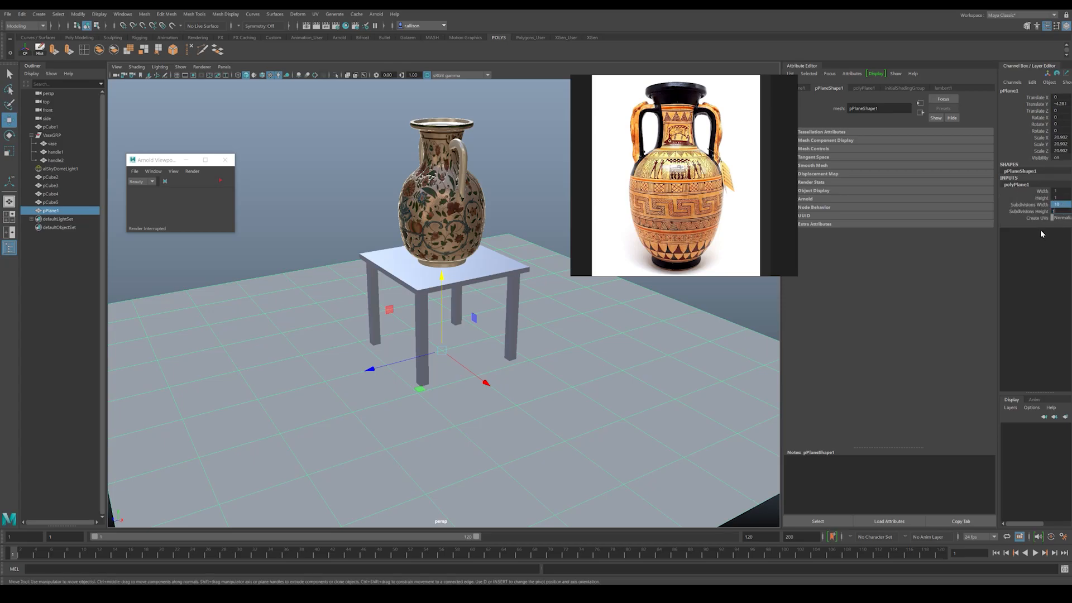
scroll(494, 349, down, 2)
Step: Extrude the floor plane's two back edges upward to form two tall room walls behind the table
right_drag(568, 368, 564, 345)
click(372, 270)
key(ctrl+e)
key(ctrl+e)
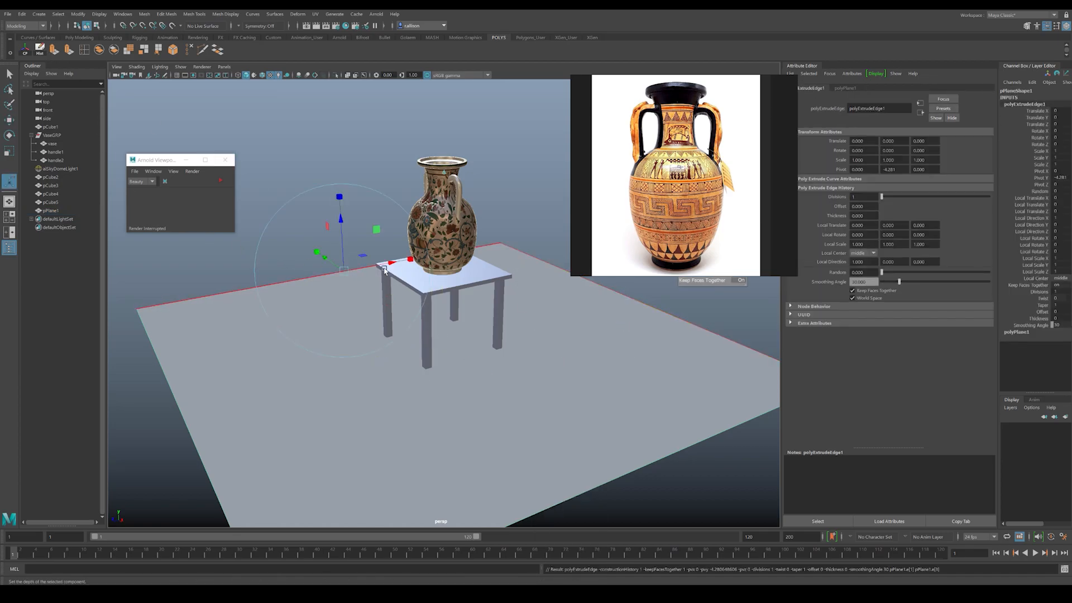
drag(342, 224, 332, 28)
scroll(335, 171, down, 3)
alt+drag(335, 170, 397, 186)
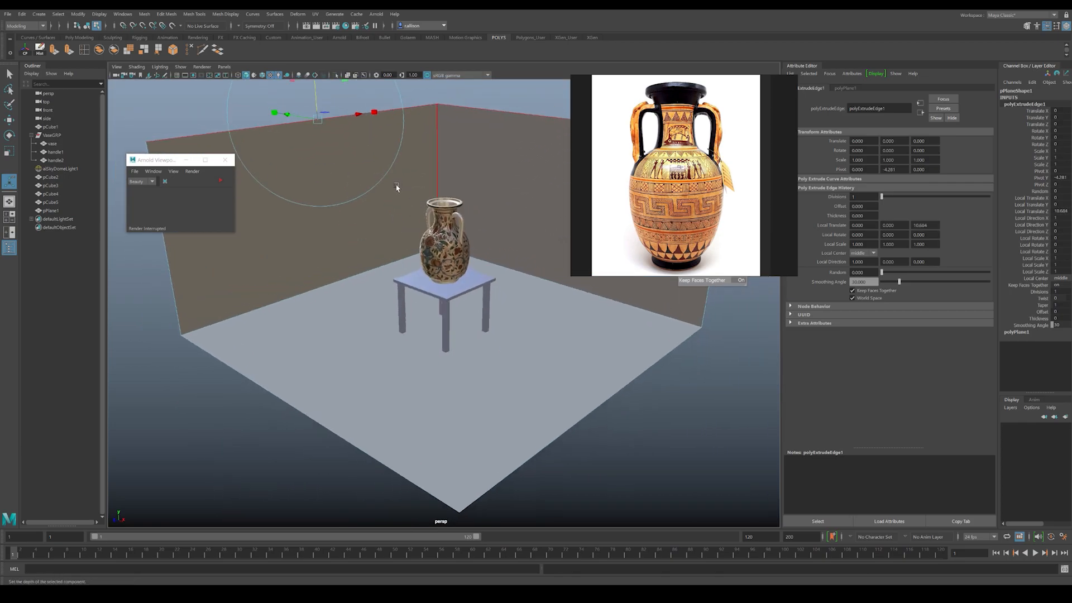
alt+middle_drag(397, 187, 387, 232)
drag(305, 114, 297, 77)
Step: Assign a new aiStandardSurface material to the floor and walls and rename the material Room
alt+drag(467, 286, 435, 257)
right_drag(483, 291, 517, 266)
alt+drag(454, 270, 478, 289)
alt+drag(476, 247, 444, 235)
right_click(486, 241)
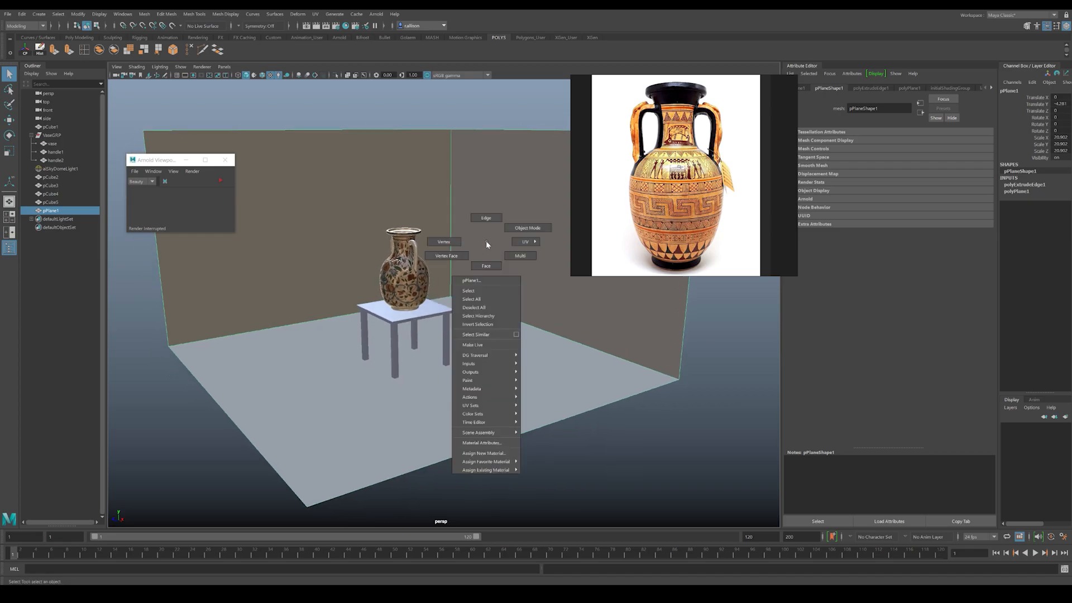
click(491, 456)
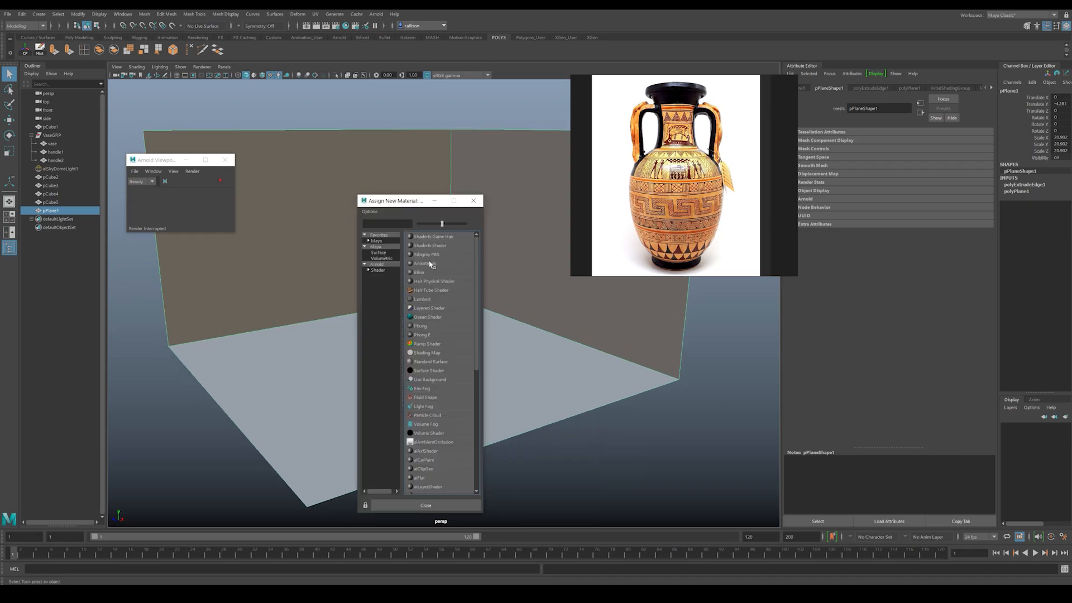
click(378, 271)
click(433, 344)
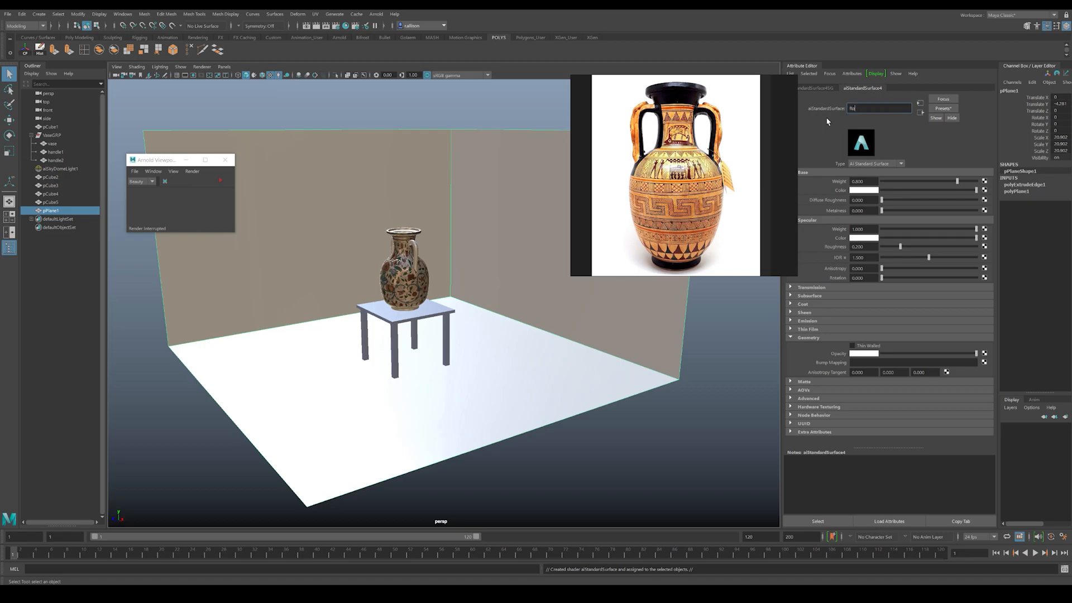
key(Return)
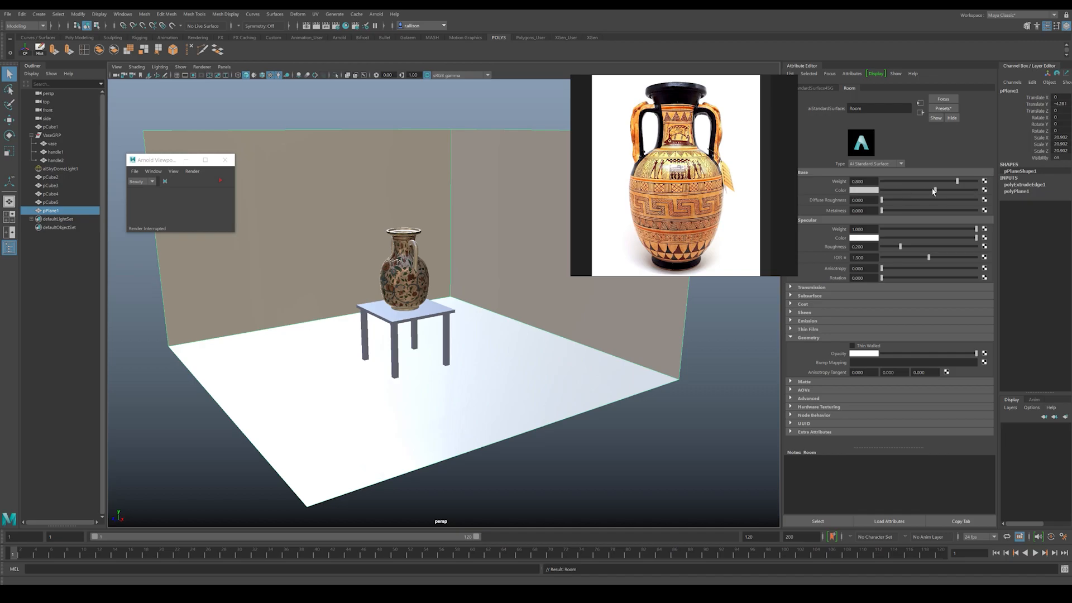
Step: Darken the Room material's base color and tint it to a muted warm grey
drag(934, 191, 929, 191)
click(869, 191)
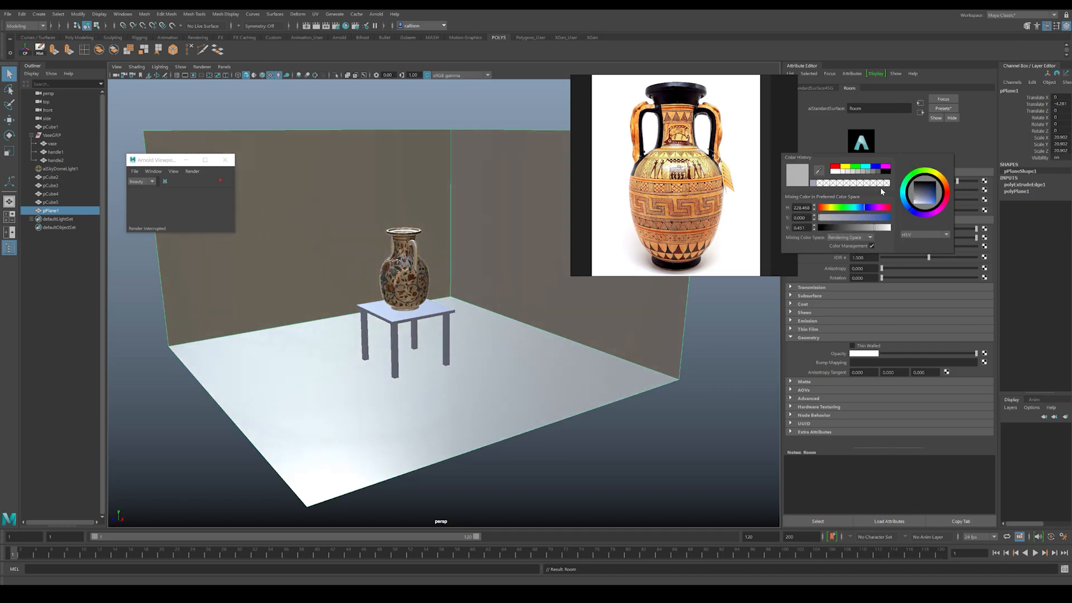
mouse_move(921, 199)
mouse_down()
mouse_move(940, 179)
mouse_move(919, 200)
mouse_up()
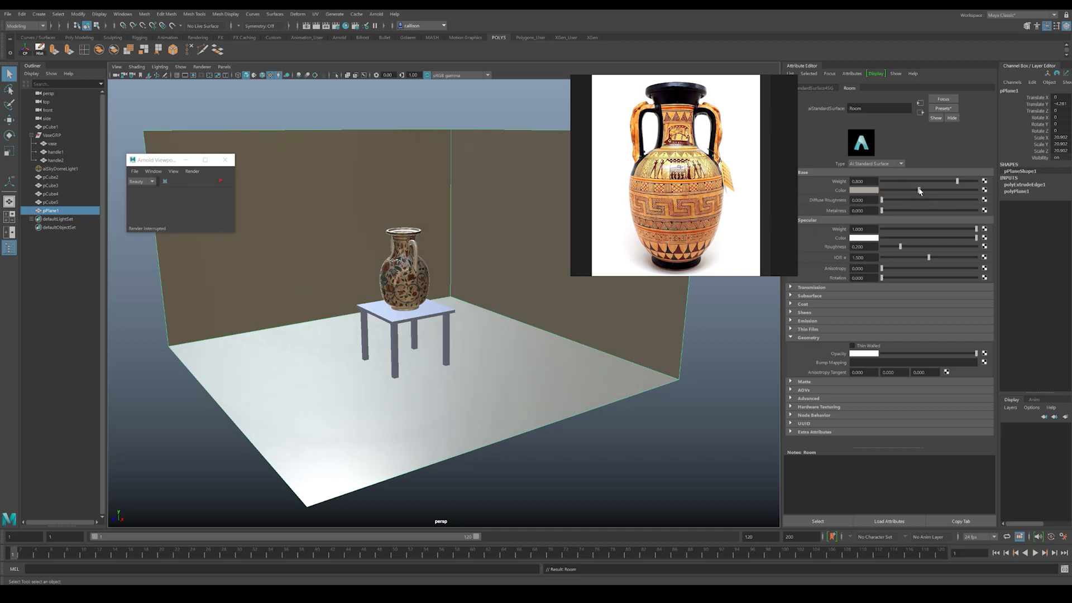
click(673, 427)
Step: Select the whole VaseGRP group and collapse its contents in the scene hierarchy
alt+drag(474, 391, 454, 345)
alt+right_drag(454, 344, 588, 417)
alt+drag(475, 363, 479, 413)
alt+right_drag(478, 413, 435, 367)
click(433, 366)
click(415, 345)
alt+drag(417, 351, 470, 297)
key(Up)
click(31, 136)
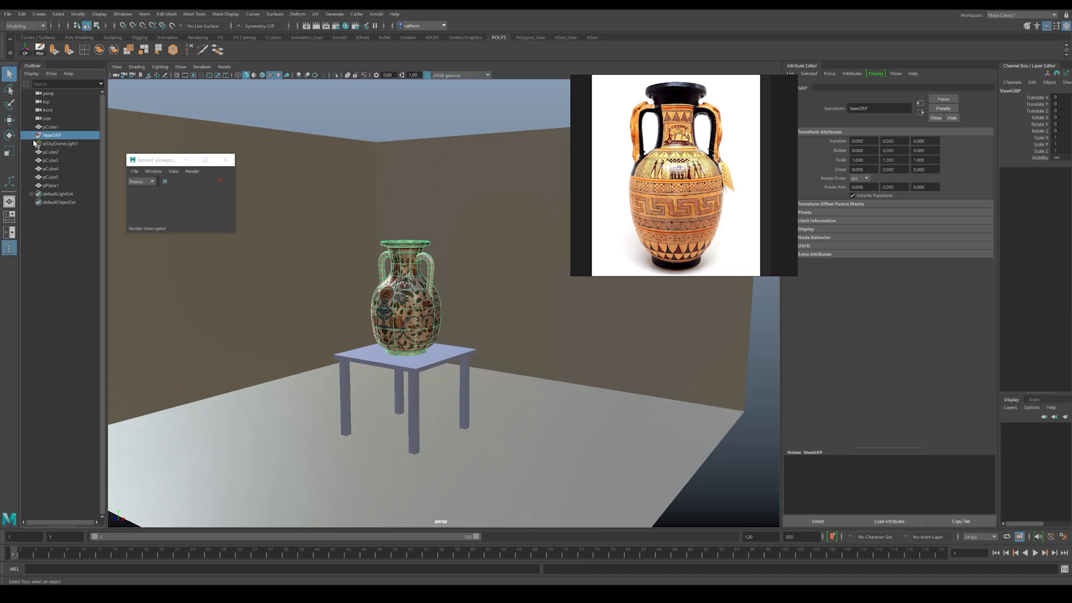
Step: Group the tabletop and its four legs and name the group TableGRP
click(423, 382)
click(411, 365)
shift+click(413, 381)
shift+click(394, 378)
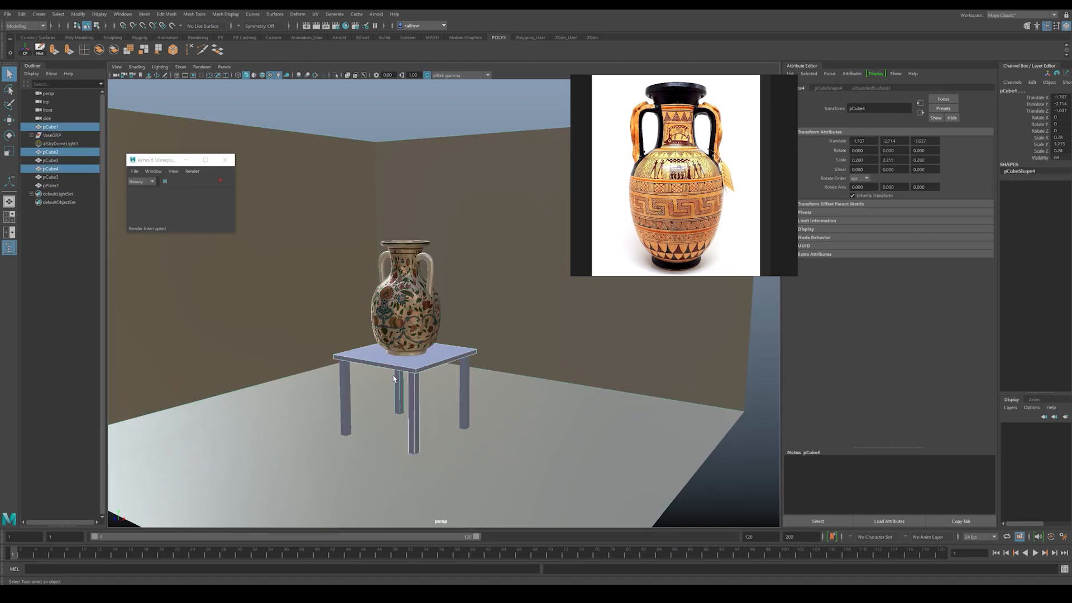
shift+click(344, 387)
shift+click(465, 390)
alt+drag(465, 389, 433, 379)
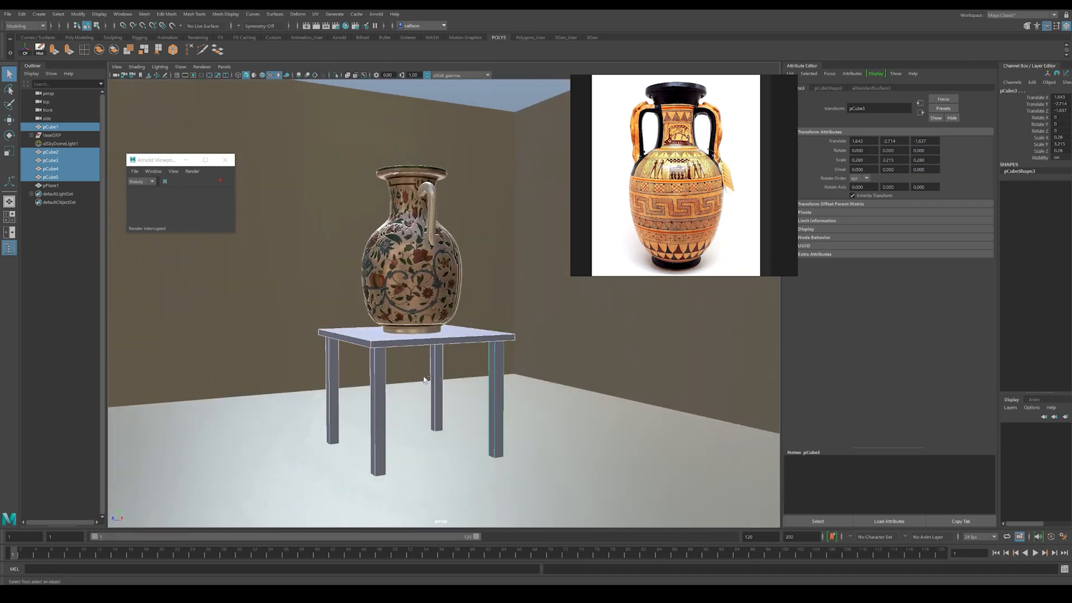
key(ctrl+g)
double_click(50, 153)
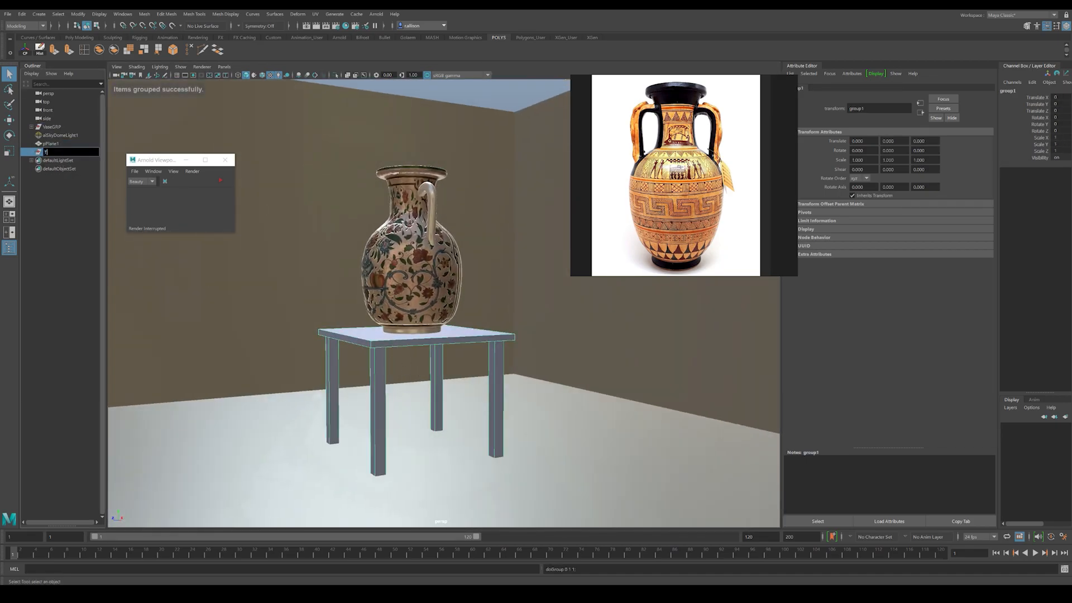
text(TableGRP)
key(Return)
Step: Parent VaseGRP under TableGRP and select the table group
alt+drag(454, 314, 346, 310)
click(334, 309)
click(52, 126)
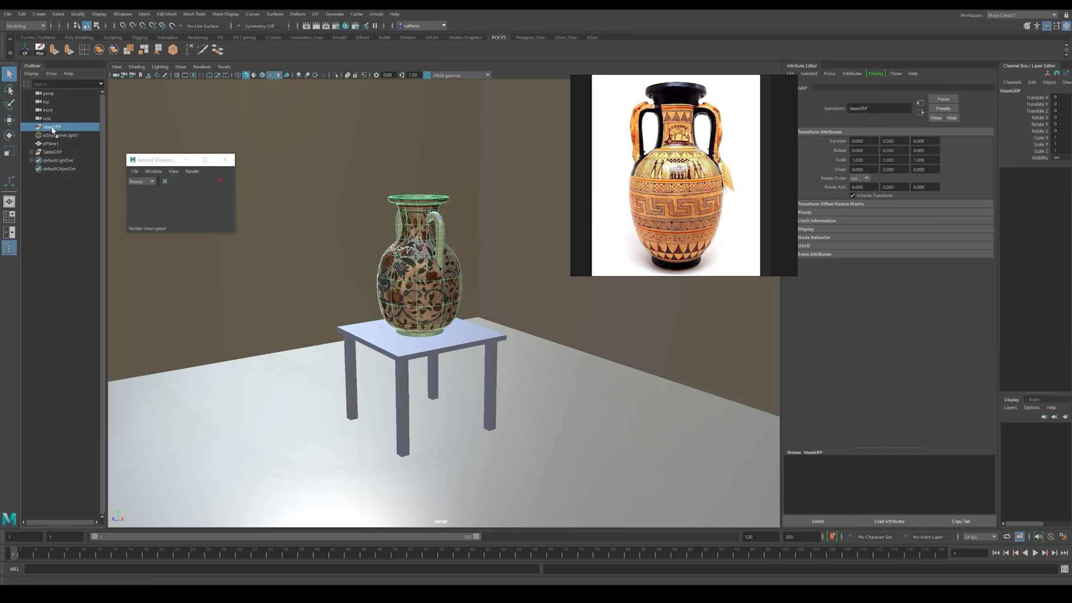
middle_drag(50, 152, 49, 153)
click(53, 159)
click(52, 144)
Step: Move the table group together with the vase toward the back corner of the room
key(w)
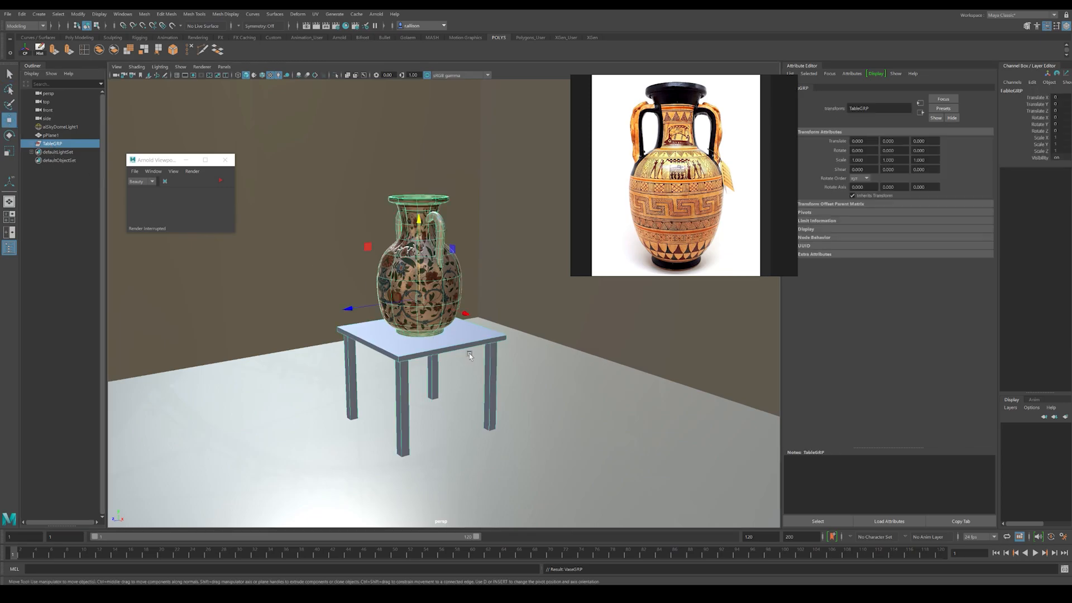
drag(349, 308, 440, 291)
scroll(440, 290, up, 3)
click(434, 205)
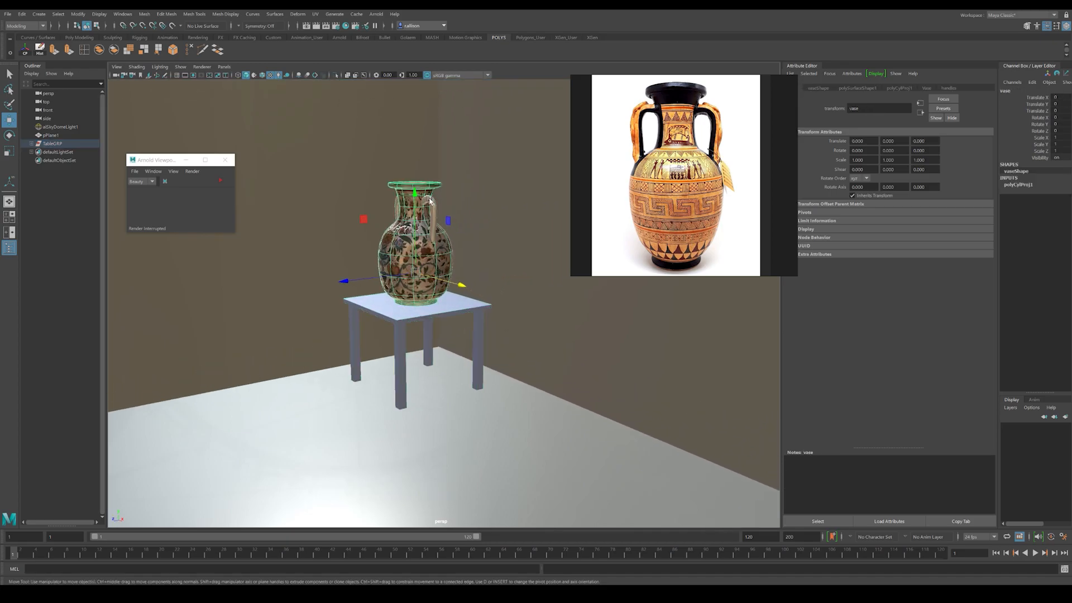
key(Up)
drag(438, 269, 603, 276)
key(ctrl+z)
key(Up)
key(ctrl+z)
alt+drag(396, 285, 433, 285)
alt+middle_drag(433, 284, 515, 292)
alt+right_drag(481, 319, 405, 331)
drag(480, 307, 493, 311)
drag(375, 310, 346, 317)
alt+right_drag(346, 316, 331, 313)
alt+drag(349, 306, 362, 295)
Step: Frame the vase on the table closely, run a short Arnold viewport preview render and stop it
click(390, 200)
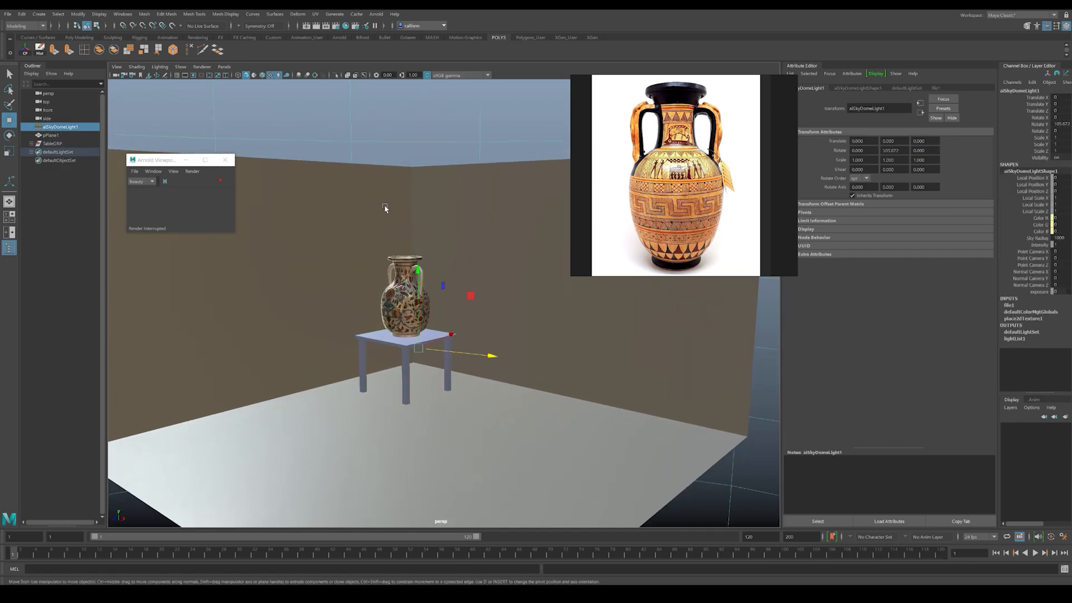
alt+right_drag(391, 202, 574, 316)
alt+drag(573, 315, 506, 297)
alt+drag(257, 211, 240, 197)
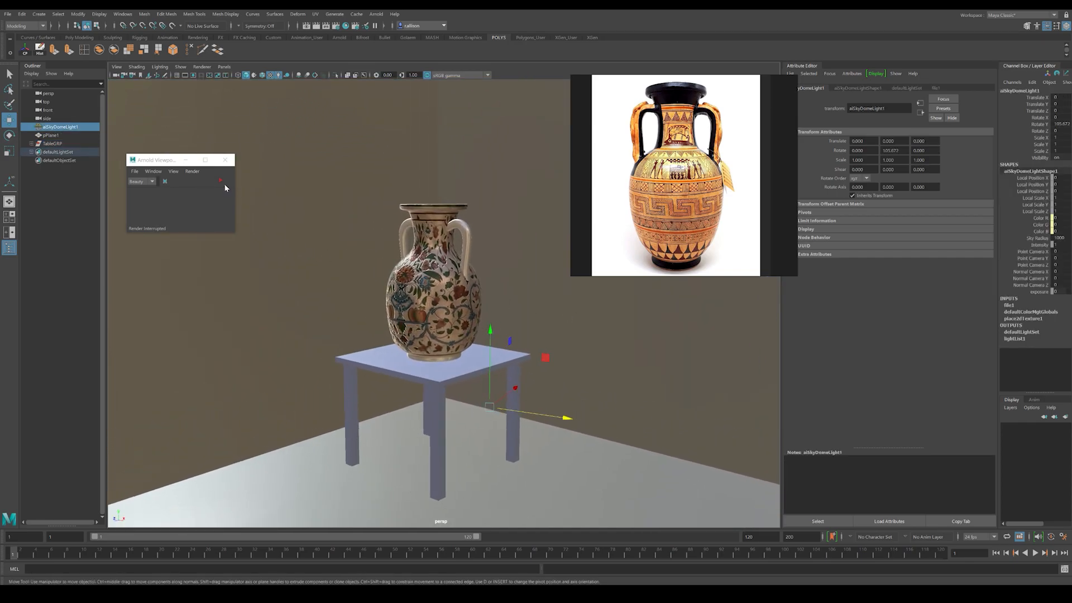
click(220, 181)
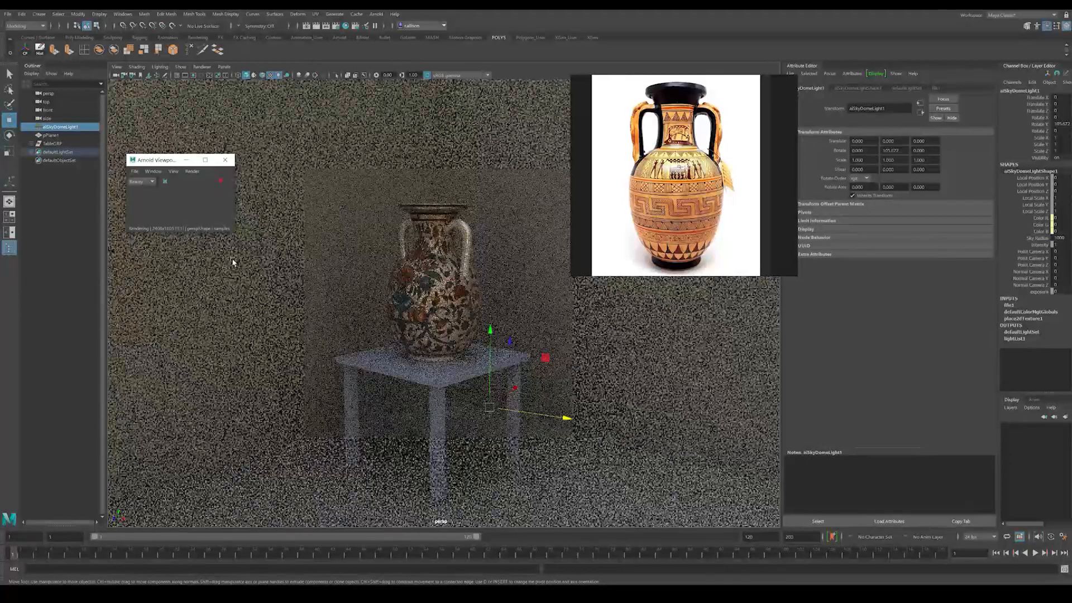
click(221, 181)
click(59, 255)
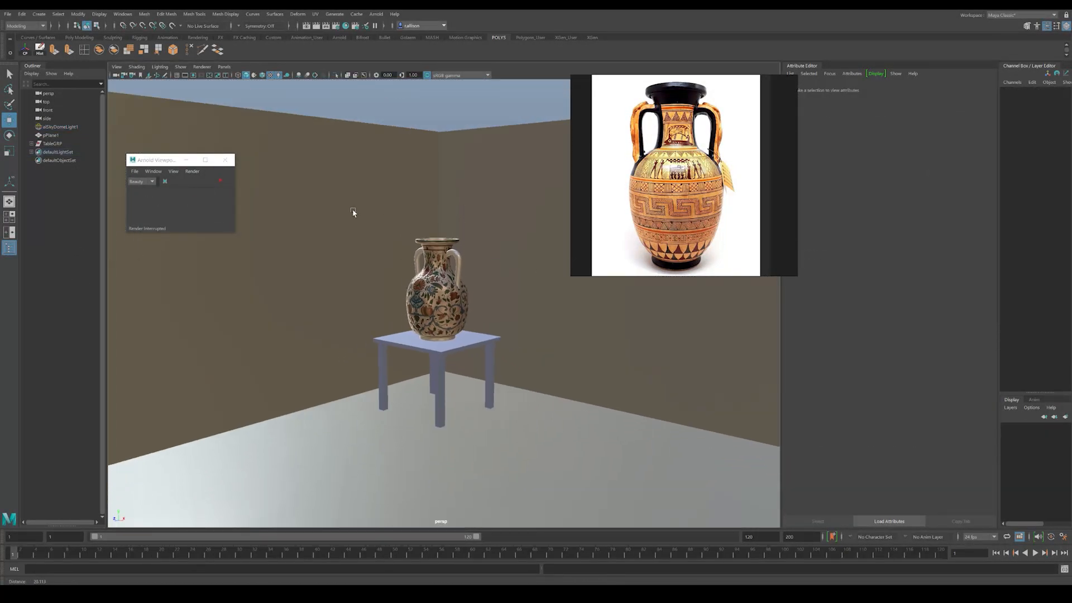
Step: Create an Arnold area light in the scene
scroll(387, 220, down, 13)
scroll(563, 292, up, 2)
scroll(465, 277, up, 1)
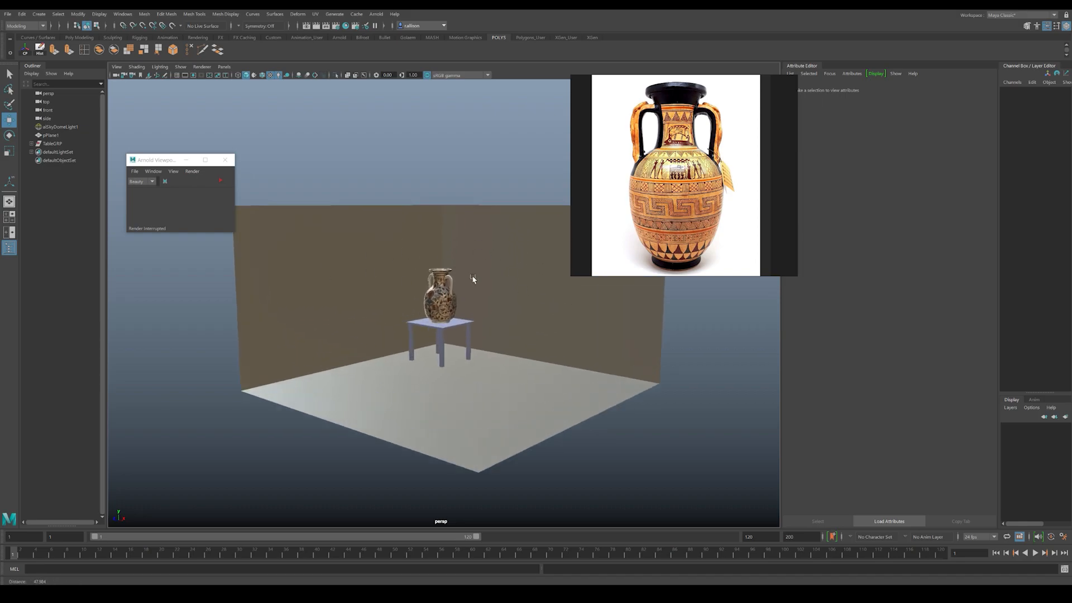
scroll(466, 277, up, 3)
click(379, 156)
click(39, 14)
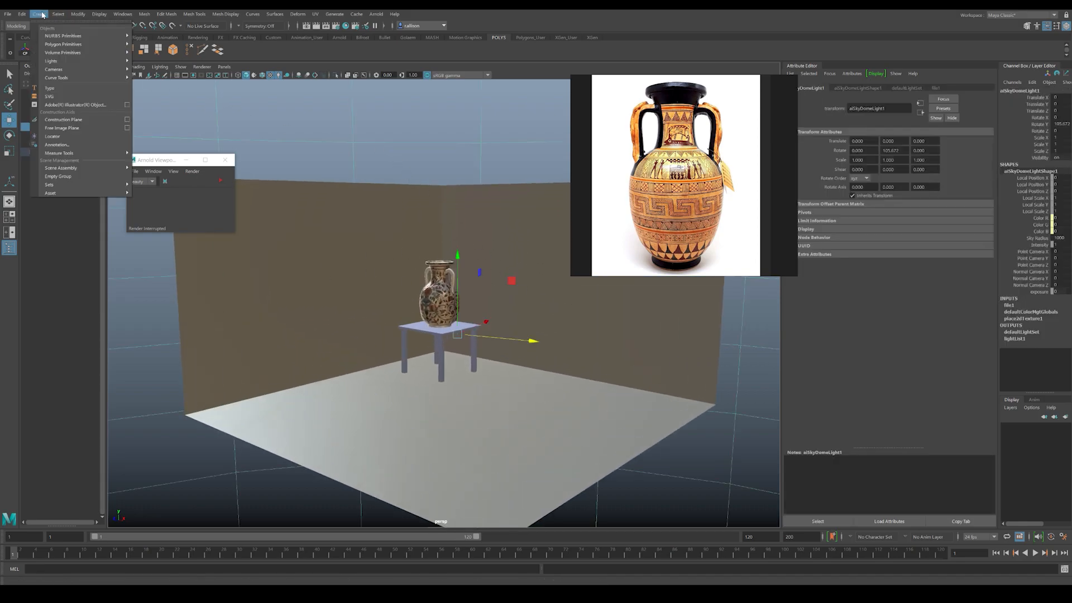
mouse_move(381, 15)
mouse_move(415, 58)
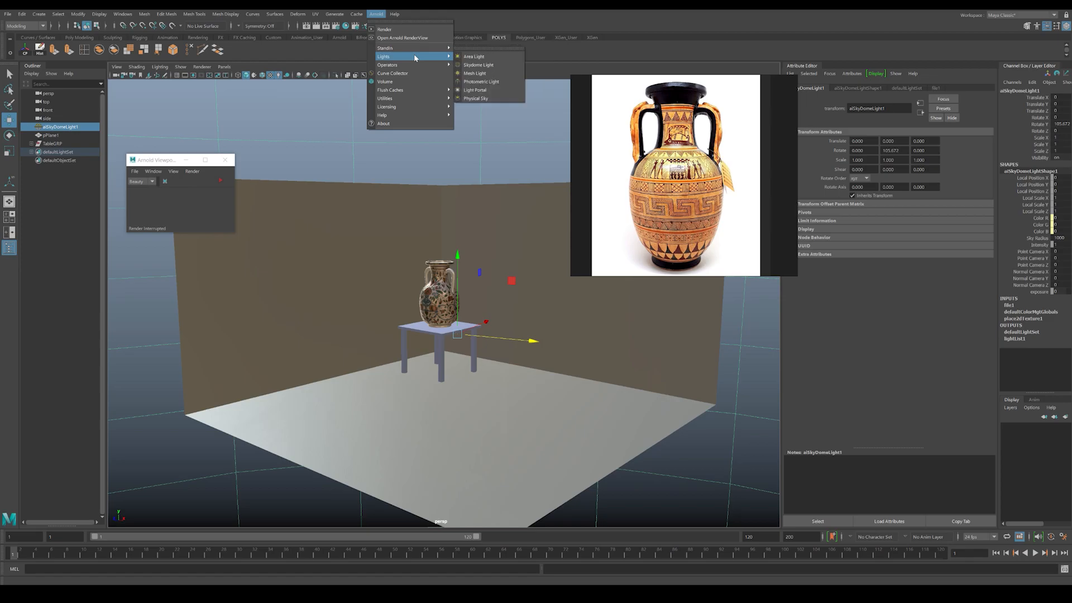
click(474, 56)
Step: Scale the area light uniformly to about 4.7, rotate it about 90° around Y and move it to the room's open side
scroll(477, 324, down, 3)
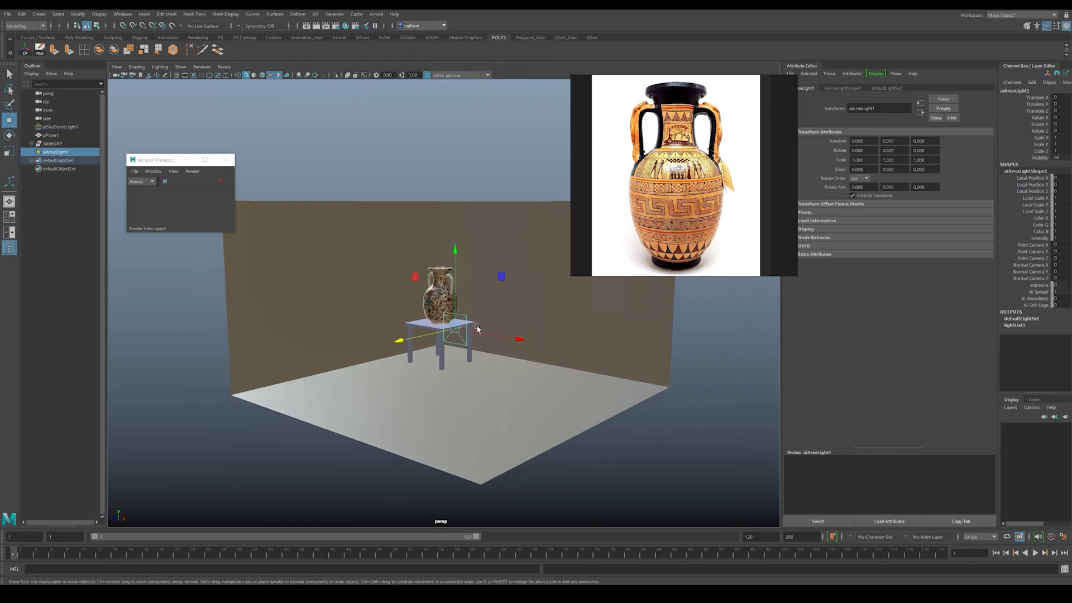
alt+drag(477, 321, 452, 335)
key(r)
drag(556, 331, 558, 331)
key(e)
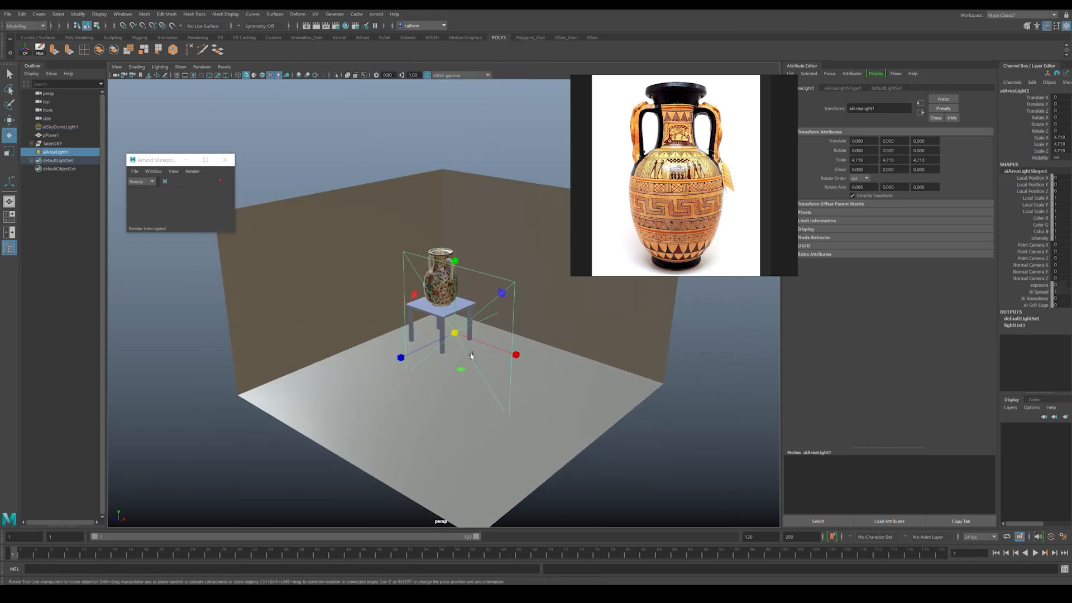
drag(473, 364, 533, 268)
key(w)
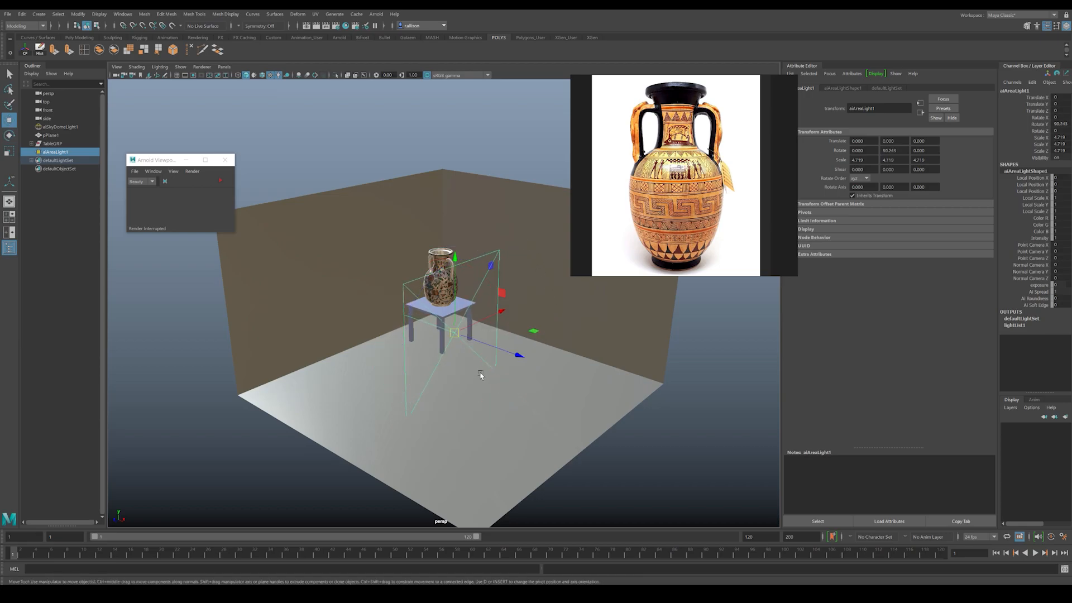
drag(488, 341, 689, 379)
Step: Set the area light's Intensity to 200
click(838, 88)
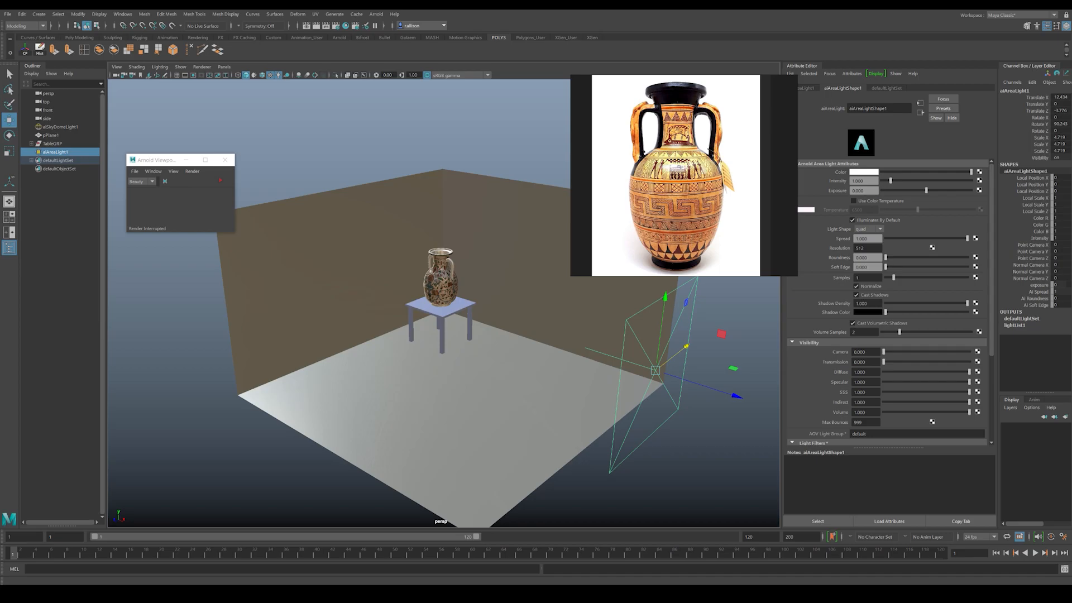
text(2)
key(Return)
alt+drag(401, 305, 419, 268)
alt+right_drag(418, 280, 479, 316)
alt+middle_drag(460, 269, 460, 290)
alt+drag(461, 290, 485, 294)
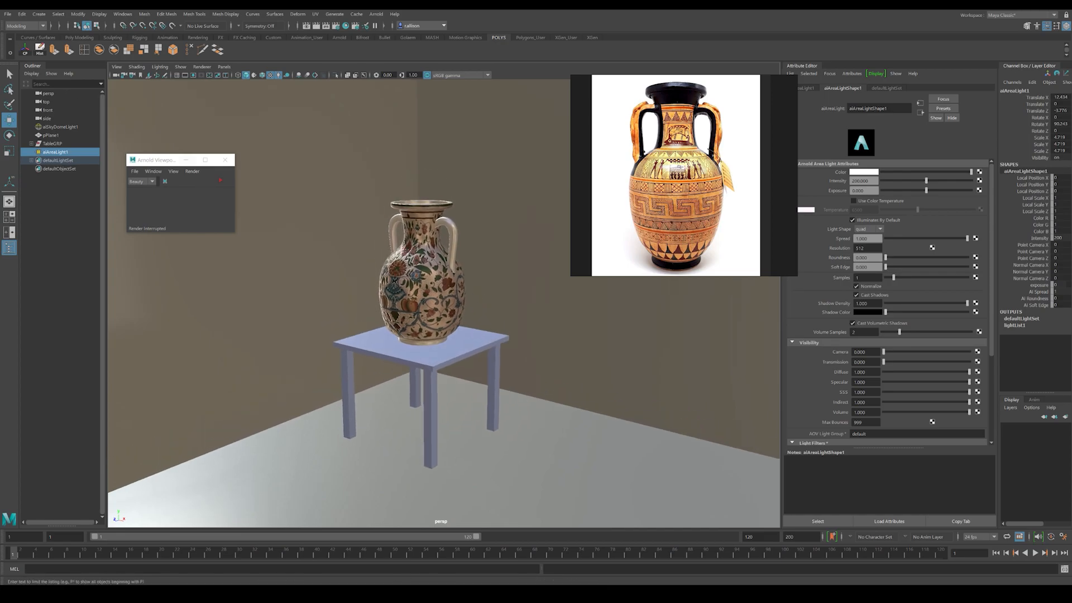
Step: Set the perspective camera's Focal Length to 75
click(117, 67)
click(134, 76)
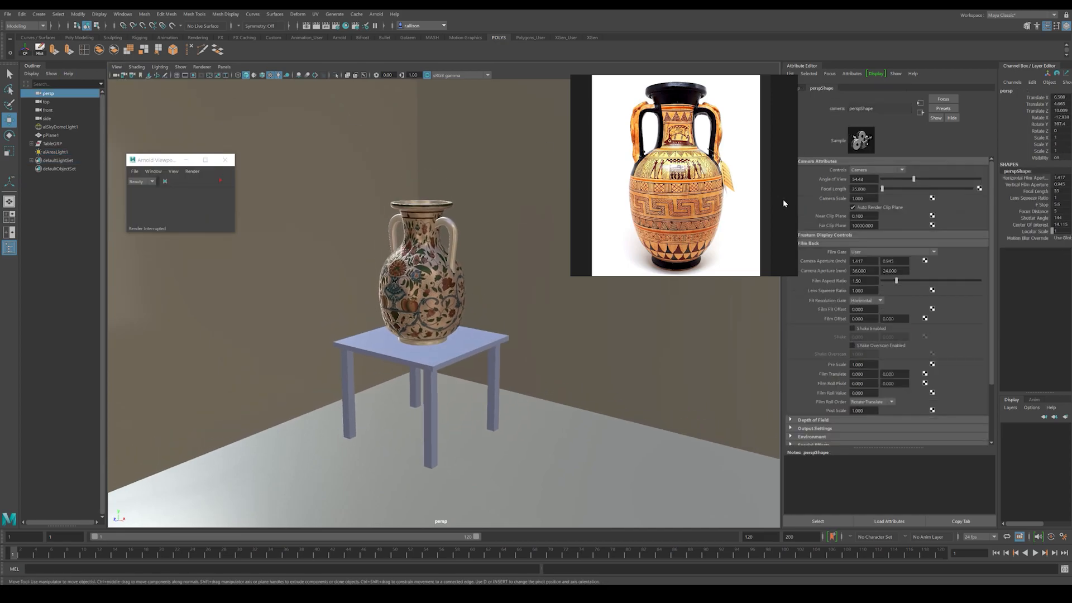
click(116, 66)
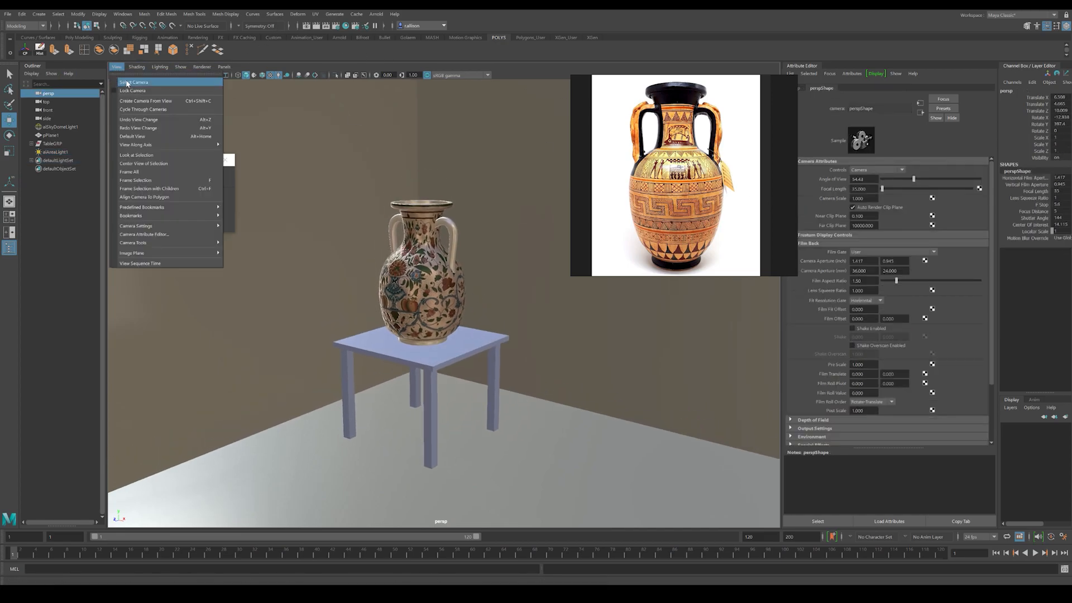
click(799, 176)
click(864, 189)
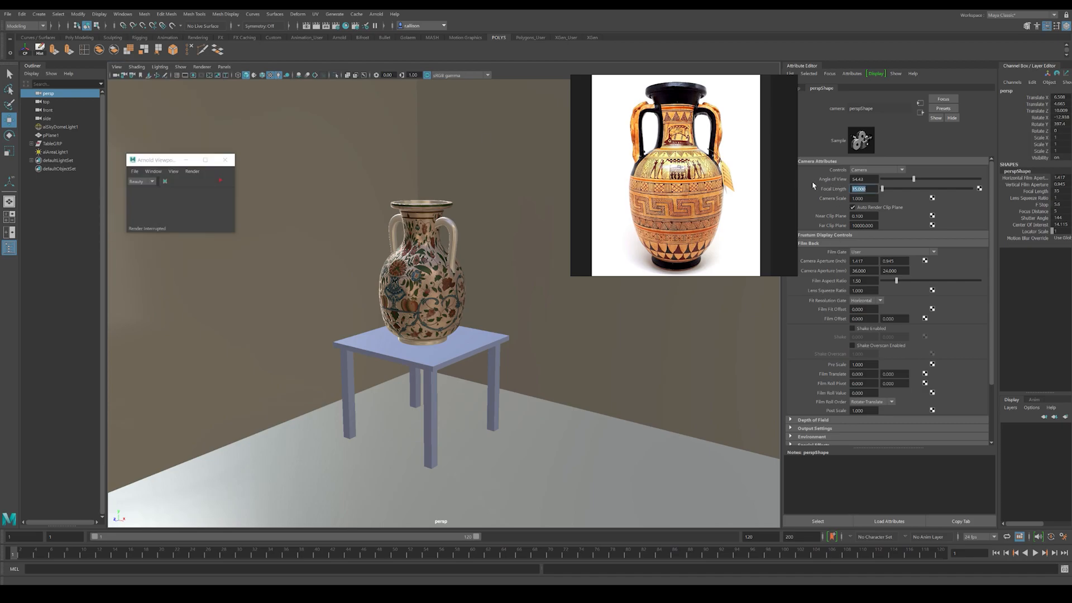
text(70)
key(Return)
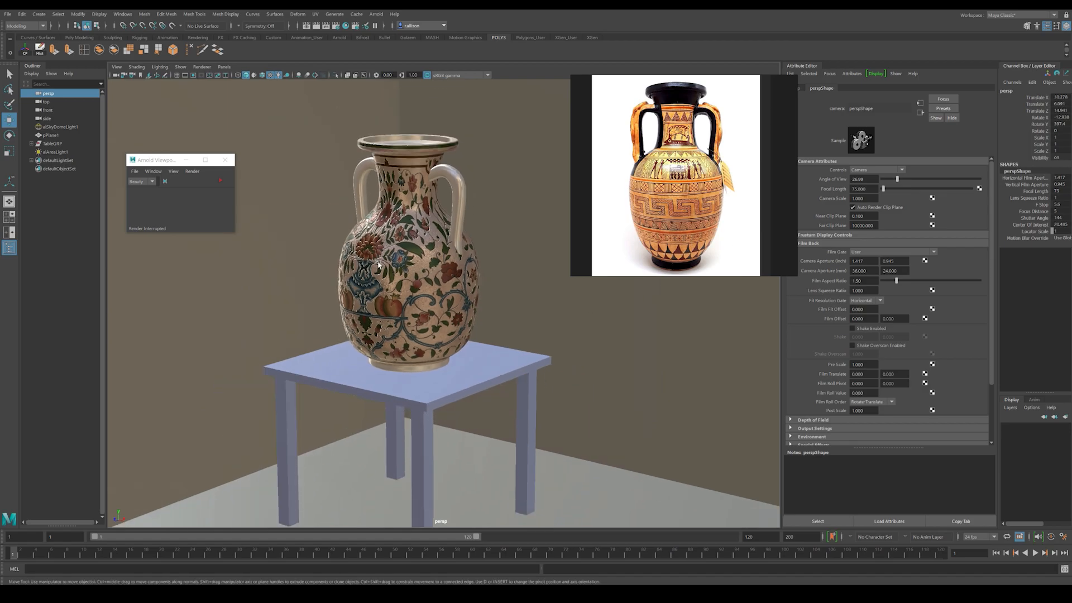
Step: Reframe the vase and table, run a brief Arnold viewport preview of the area lighting and stop it
alt+middle_drag(379, 265, 401, 315)
alt+right_drag(401, 315, 376, 256)
alt+drag(385, 249, 392, 237)
alt+middle_drag(392, 237, 401, 235)
click(221, 181)
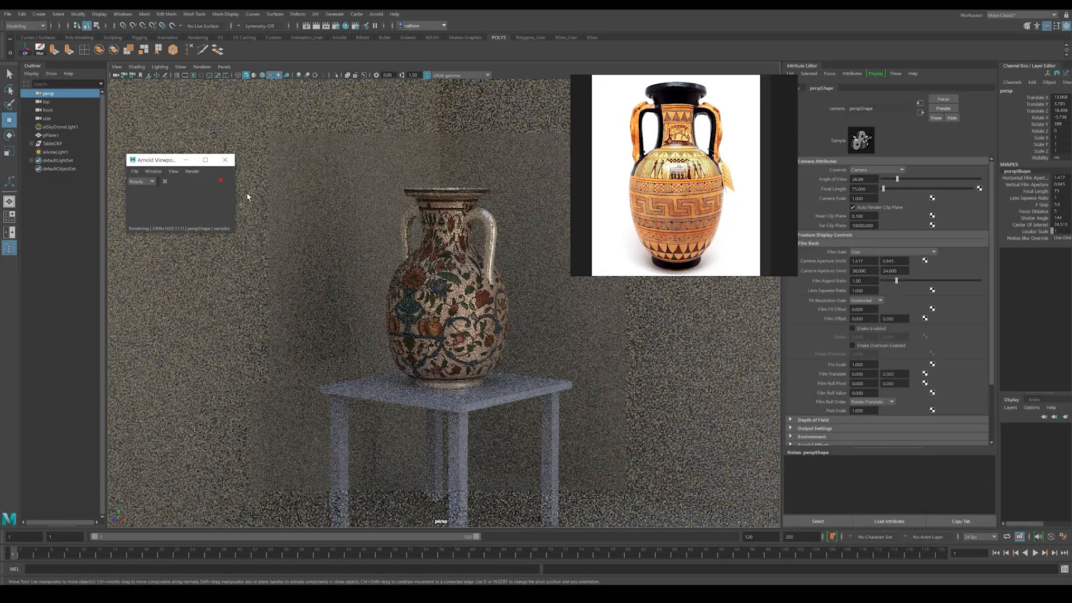
click(221, 181)
Step: Connect a File texture to the base Color of the tabletop's aiStandardSurface material
click(466, 398)
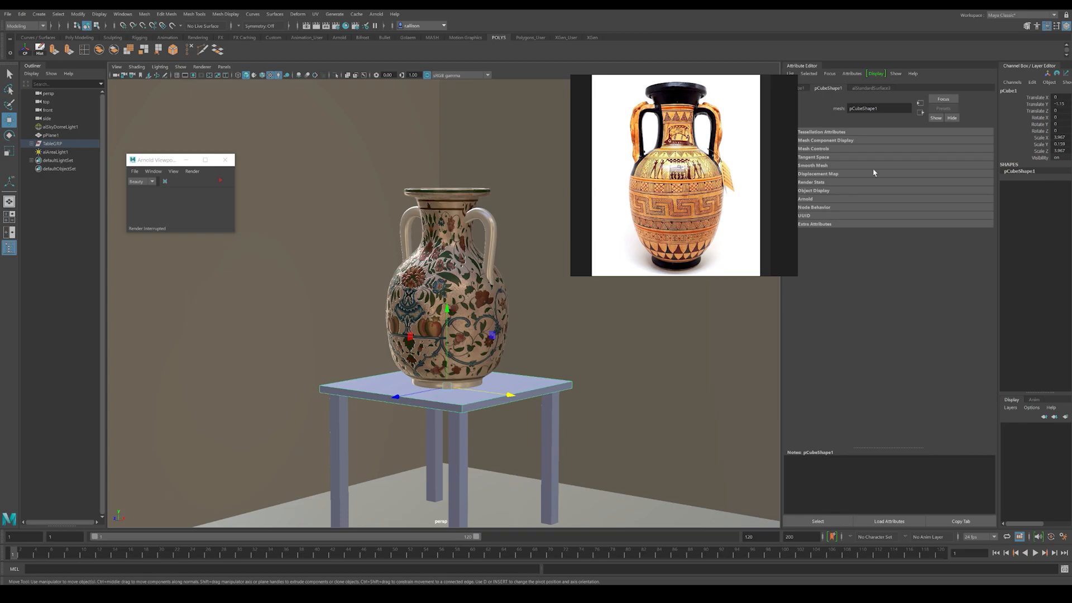
click(870, 88)
click(984, 190)
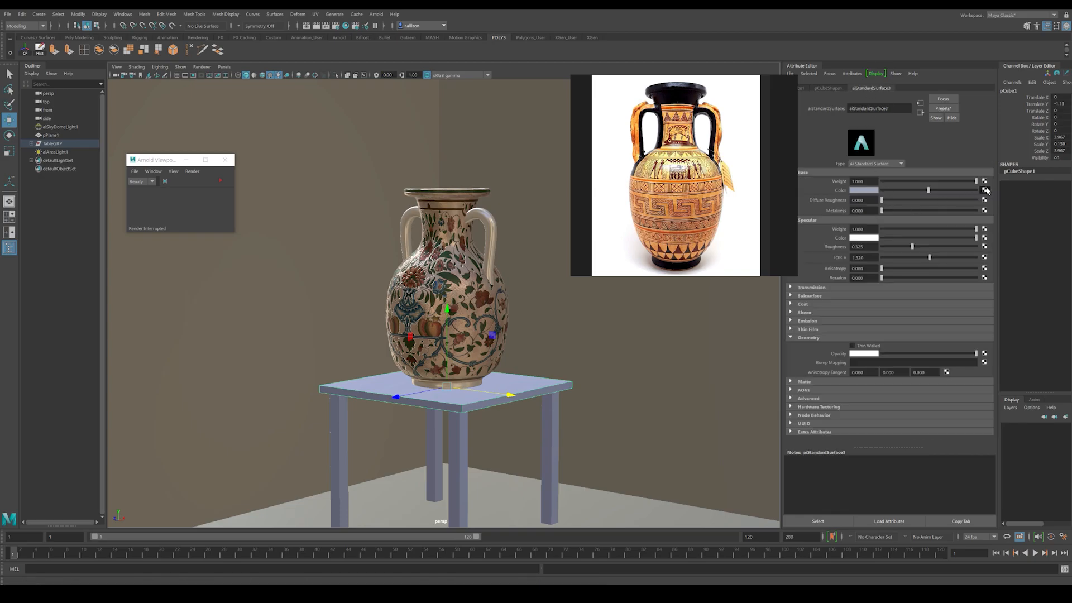
click(427, 267)
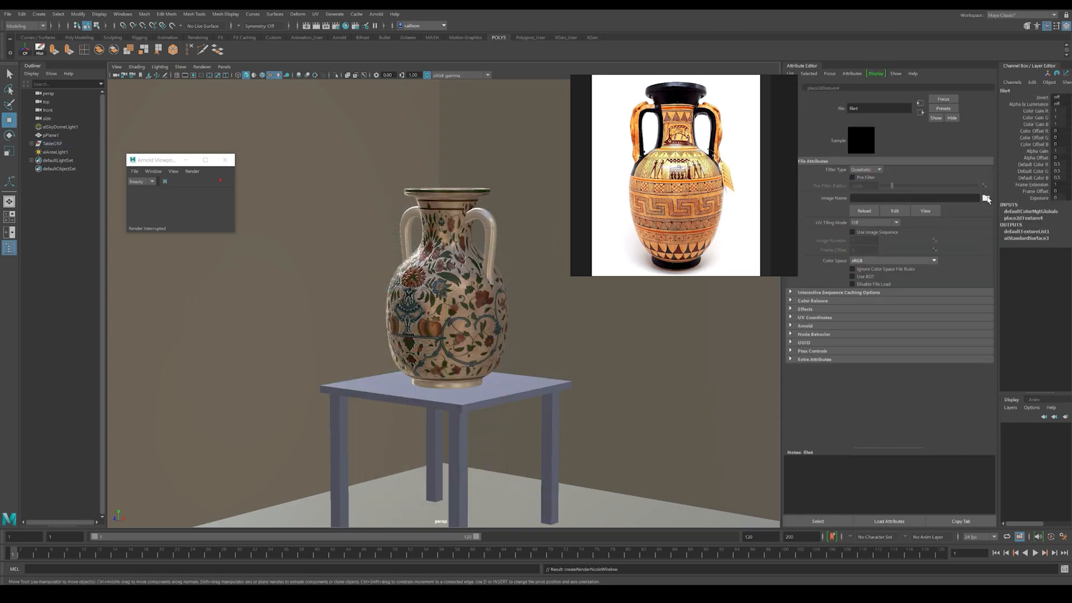
Step: Browse for the file texture's image in the Wood folder inside Materials
click(986, 197)
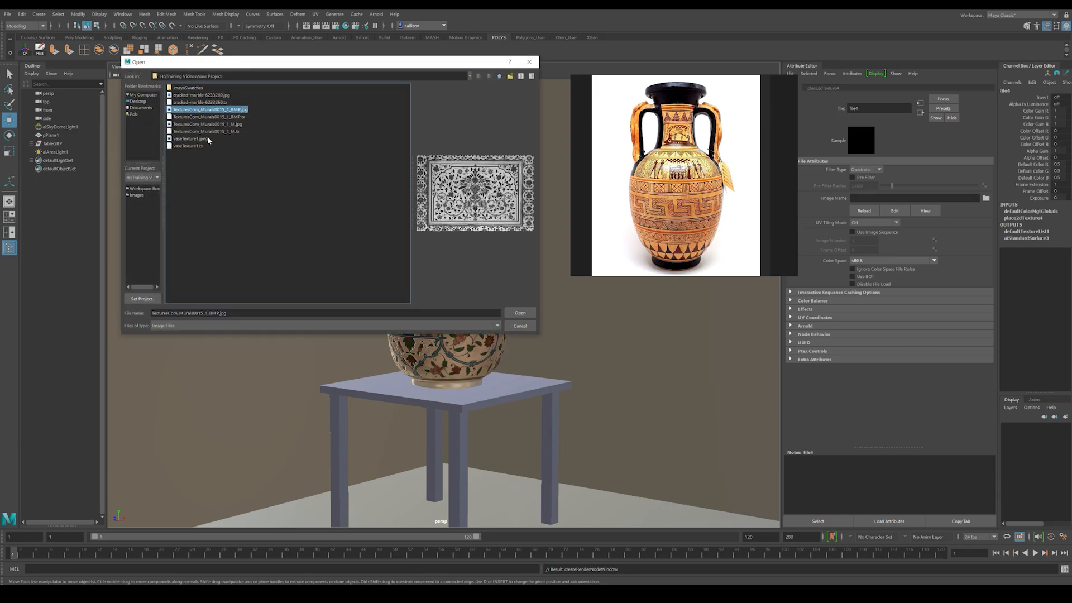
click(192, 102)
click(193, 95)
click(500, 77)
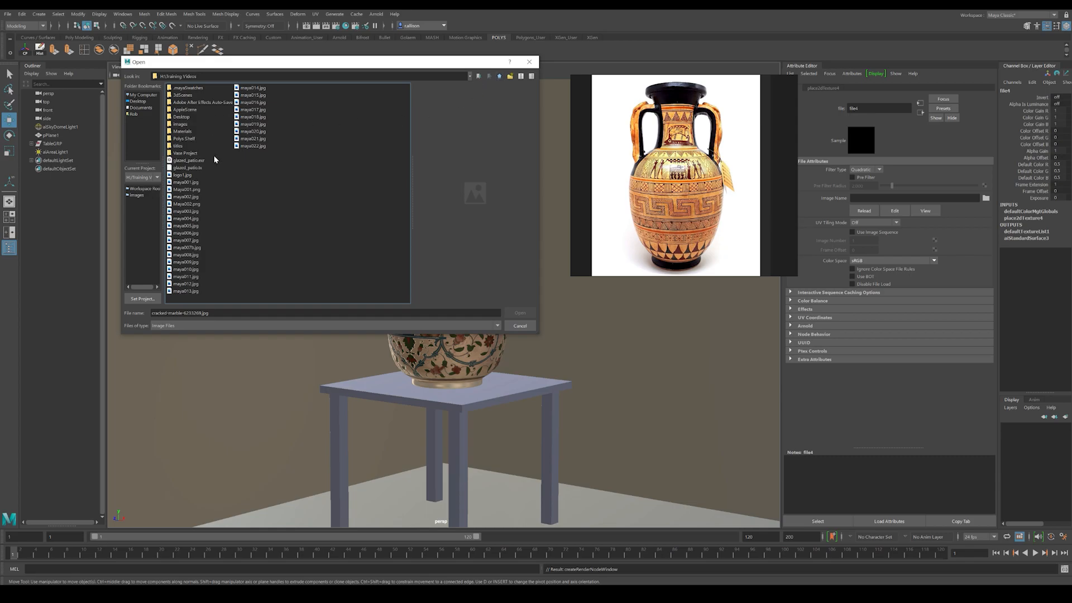
double_click(182, 132)
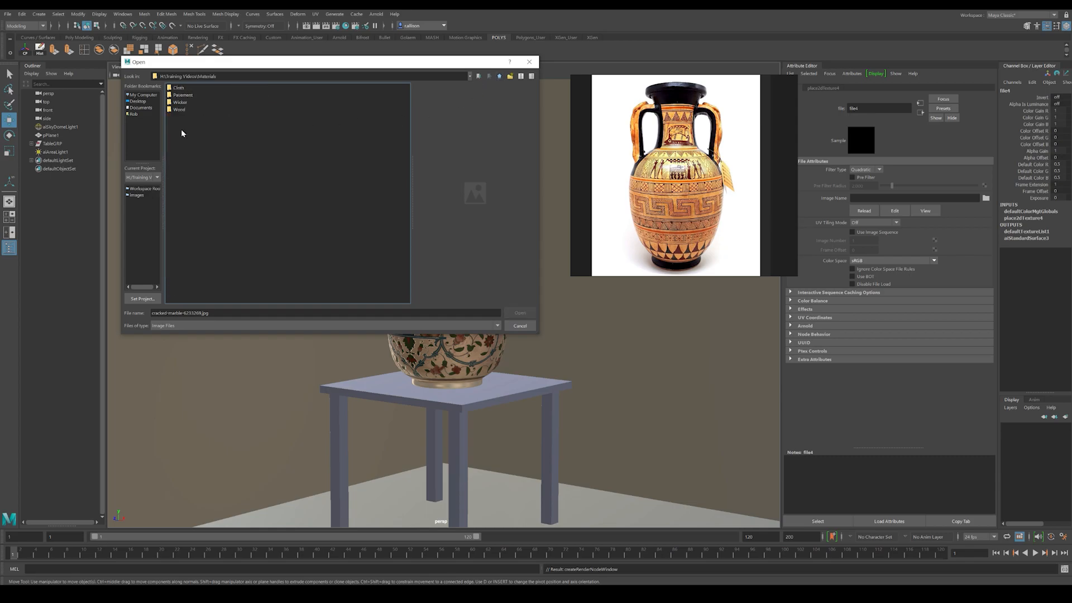
double_click(178, 109)
Step: Compare the maps in the Wood folder and load TexturesCom_Wood_Worn2_1K_albedo.tif as the file texture's image
click(193, 102)
click(195, 96)
click(194, 111)
click(192, 96)
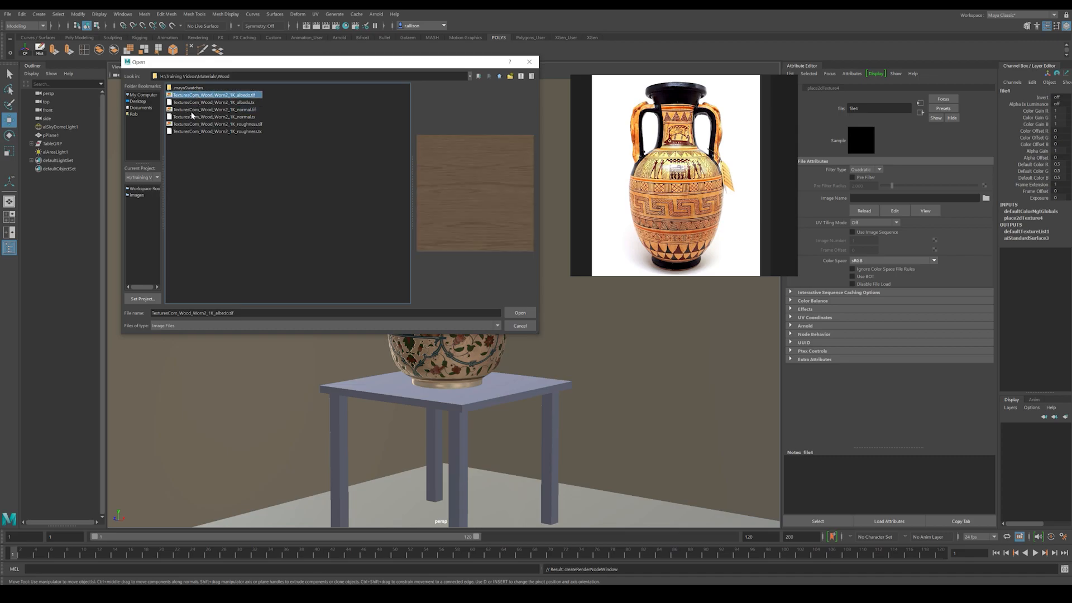
click(201, 110)
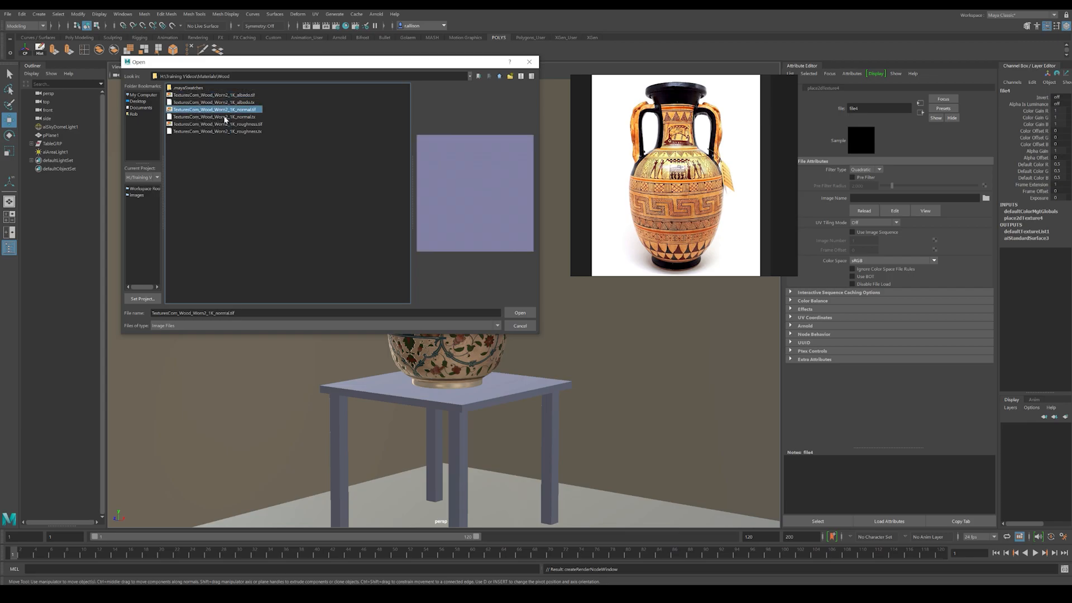
click(212, 124)
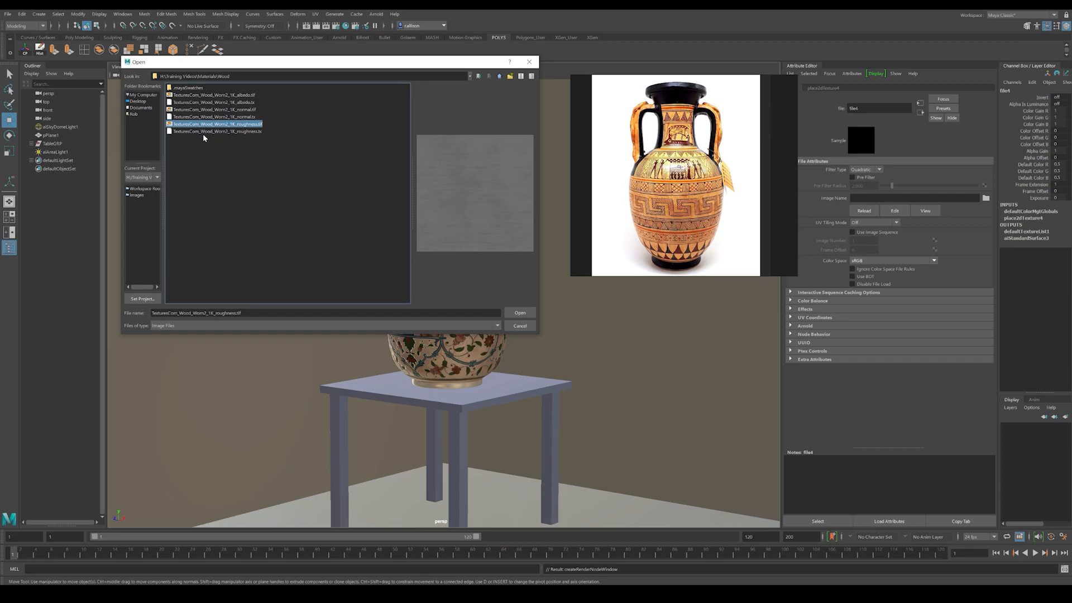
click(209, 96)
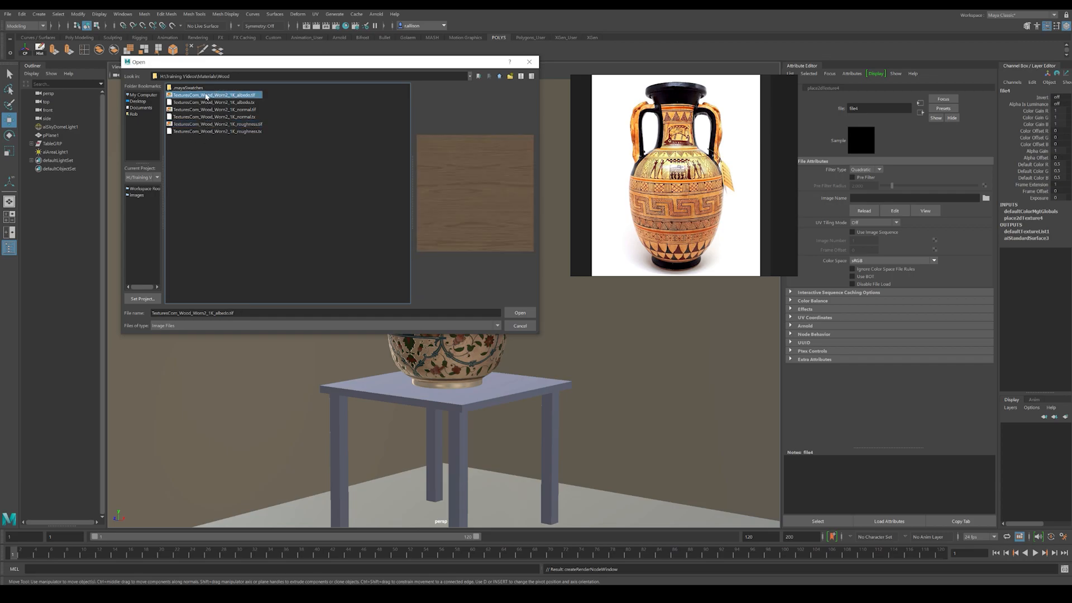
click(520, 313)
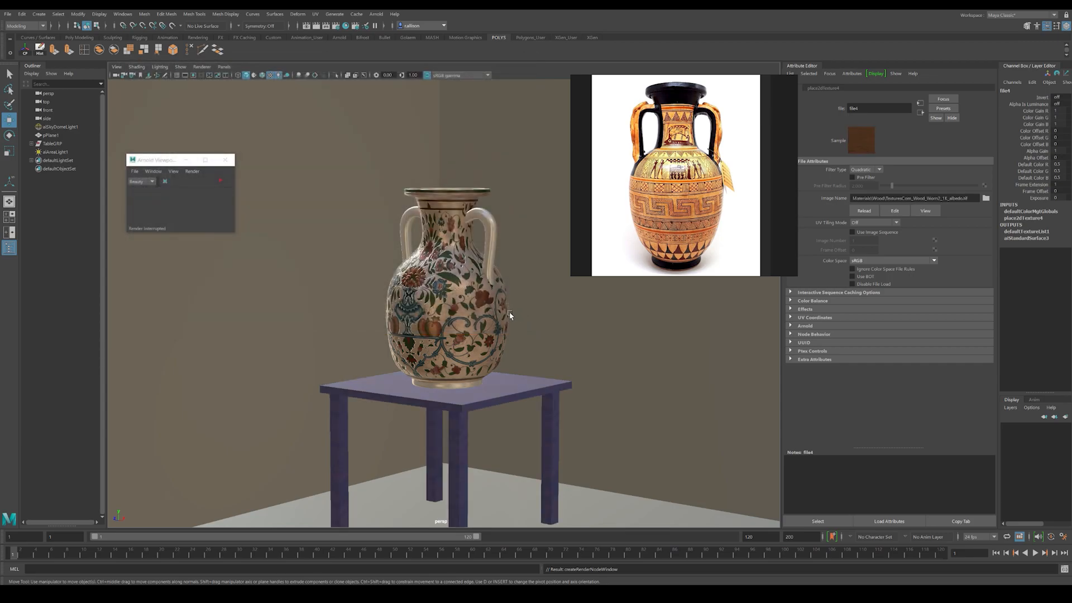
Step: Return to the table's aiStandardSurface material and connect a File texture to its Bump Mapping
scroll(554, 349, up, 10)
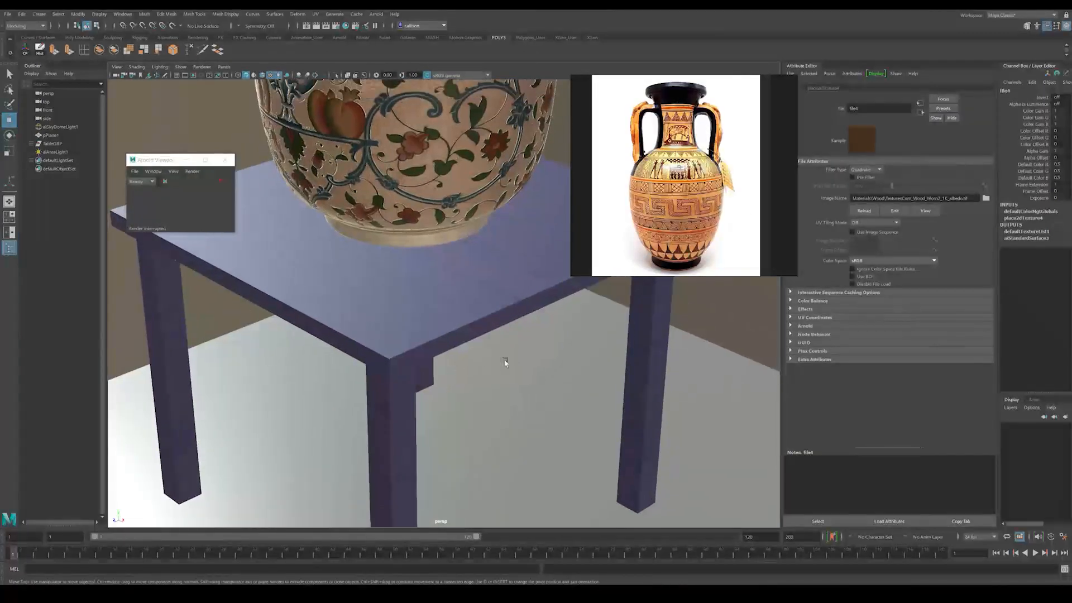
scroll(491, 361, down, 5)
click(461, 352)
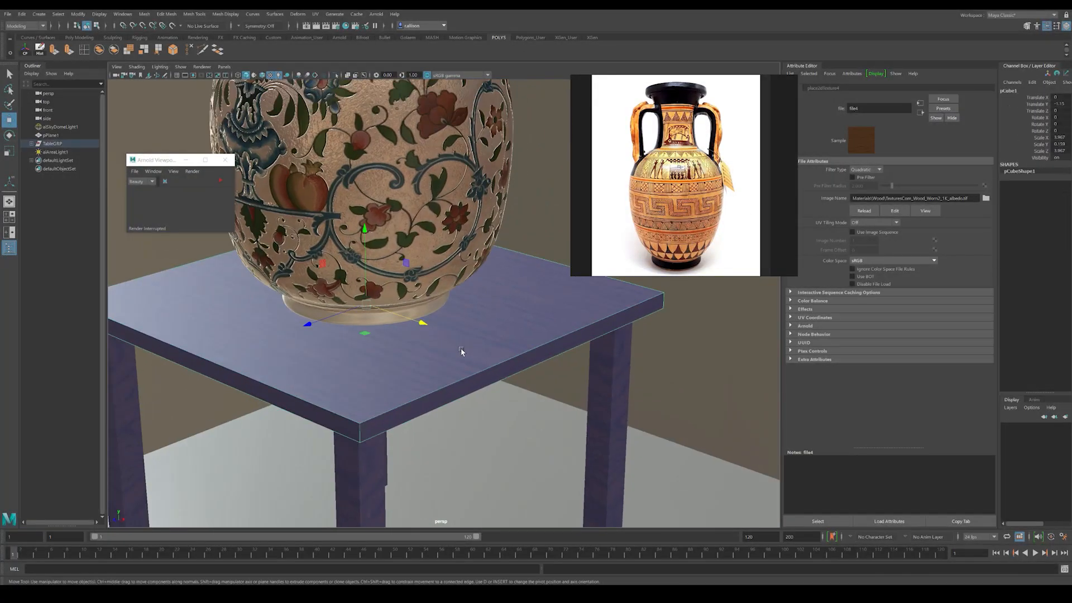
click(922, 113)
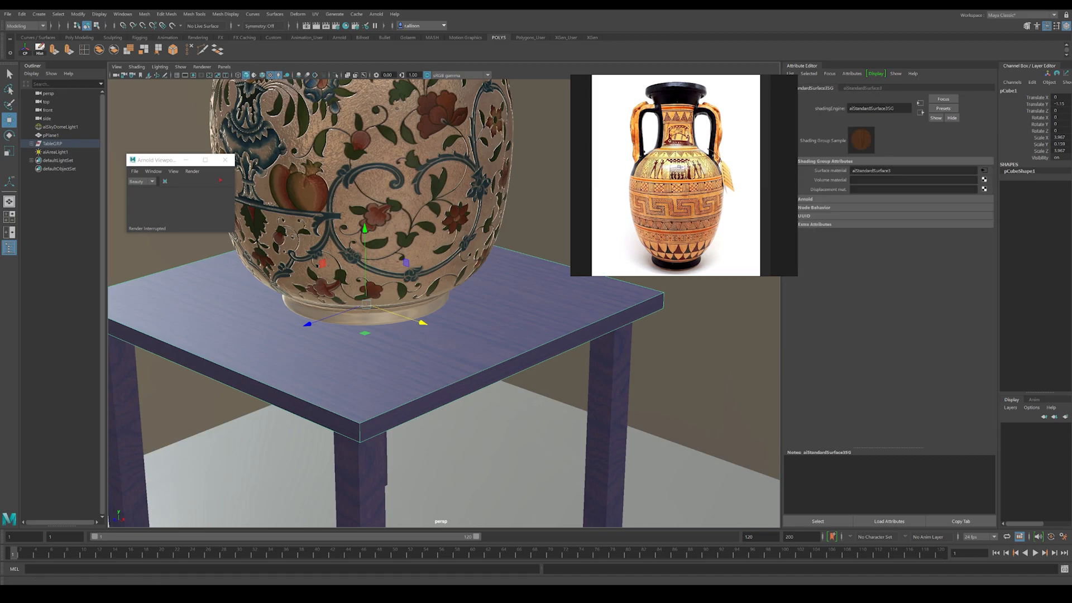
click(984, 170)
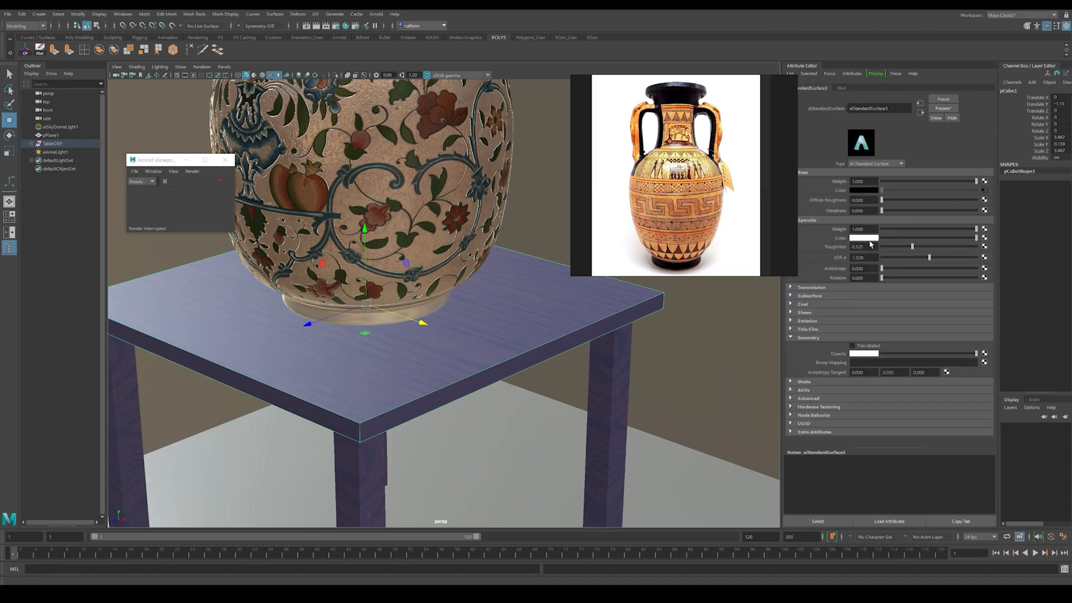
key(4)
key(6)
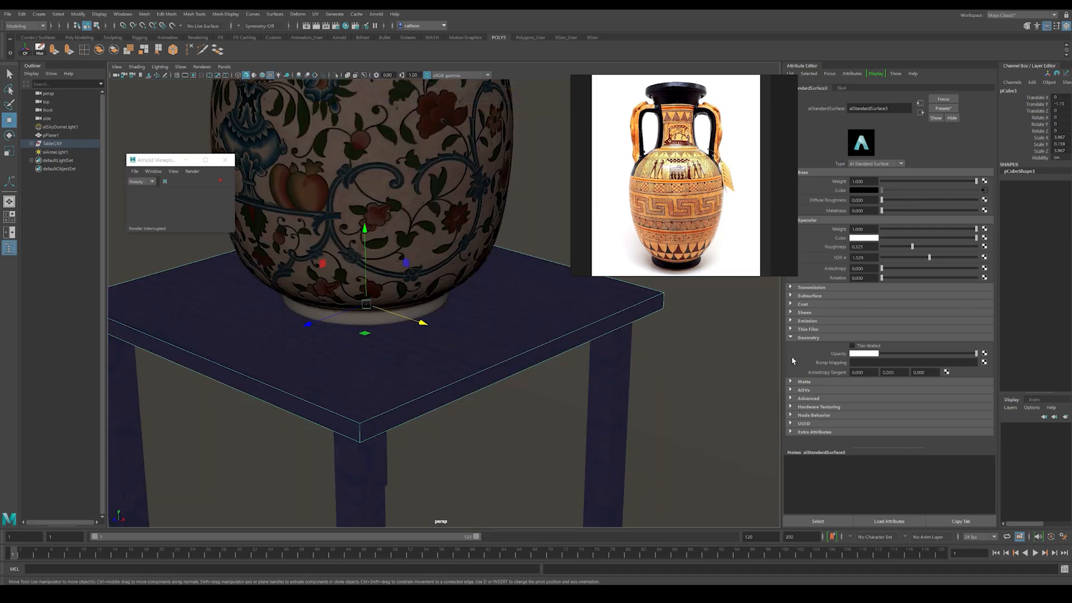
click(985, 361)
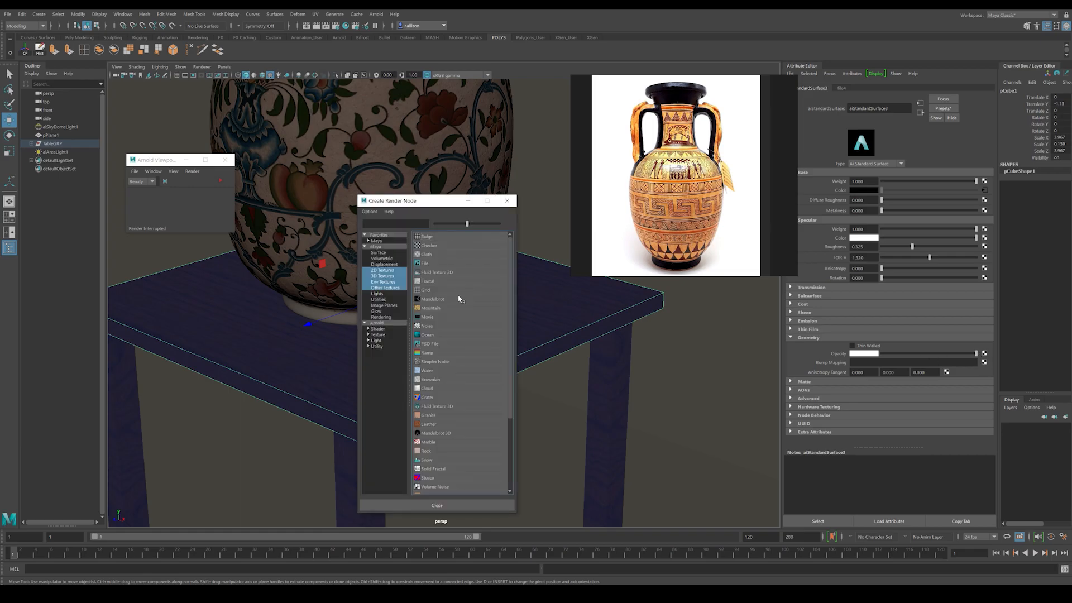
click(426, 263)
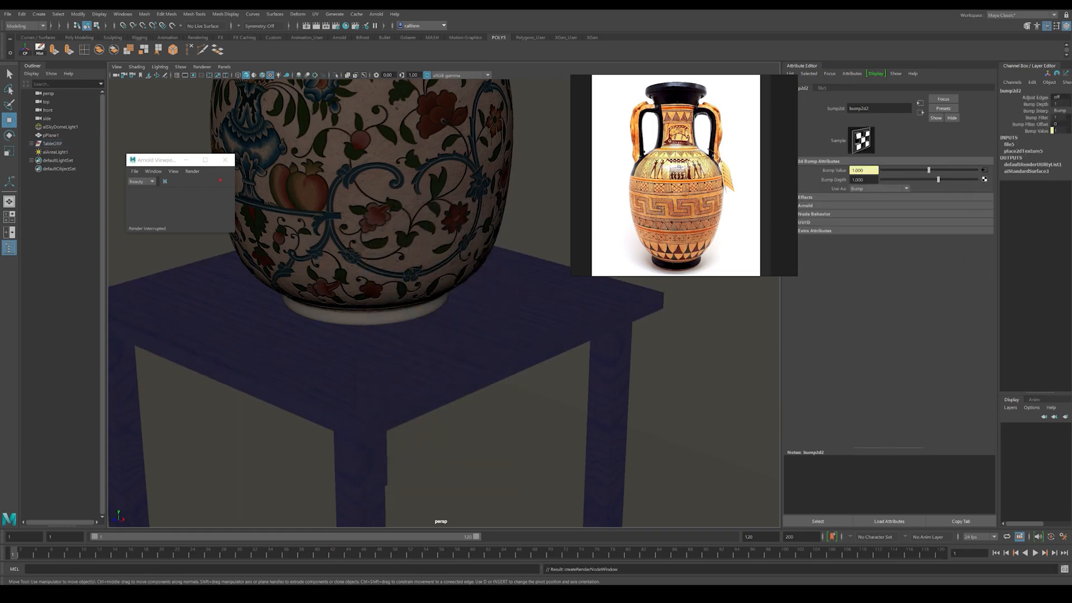
Step: Load TexturesCom_Wood_Worn2_1K_normal.tif as the image of the bump node's file texture
click(984, 170)
click(986, 198)
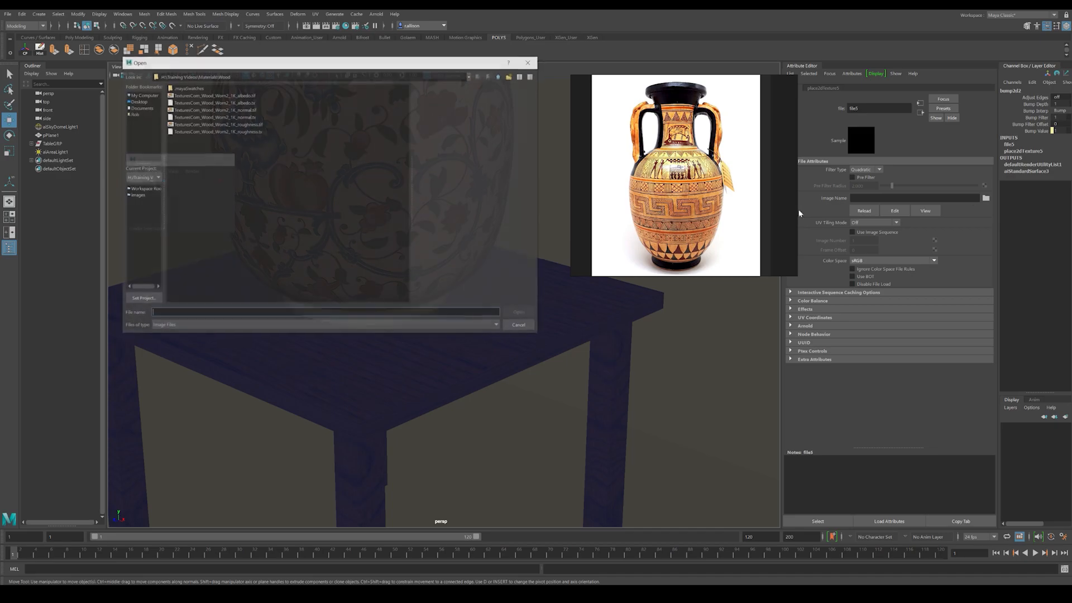
click(212, 110)
double_click(212, 109)
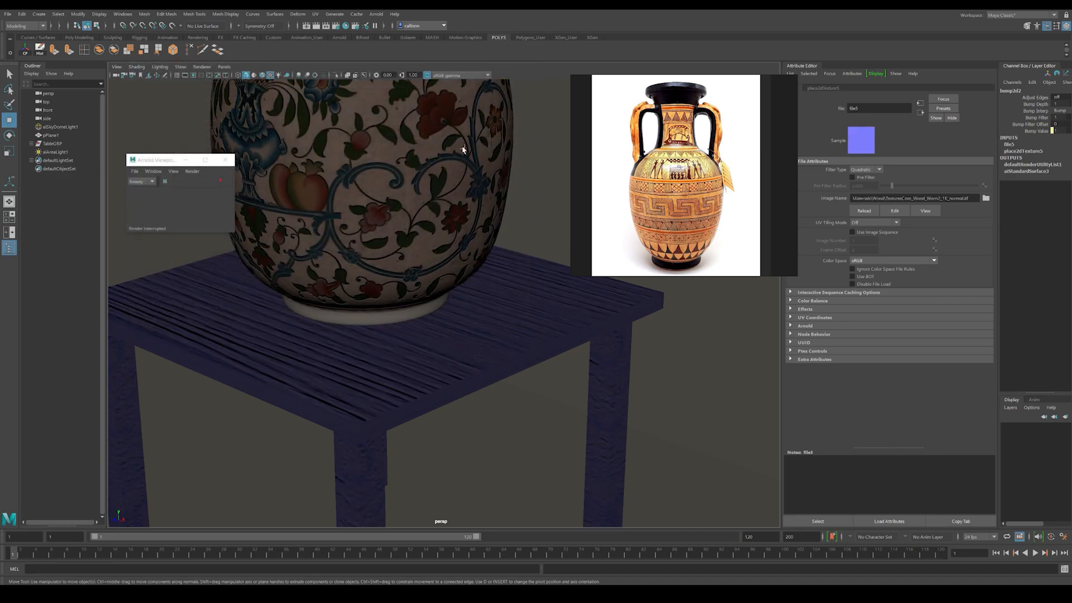
Step: Set the bump2d node's Use As option to Tangent Space Normals and check the effect on the table
click(920, 112)
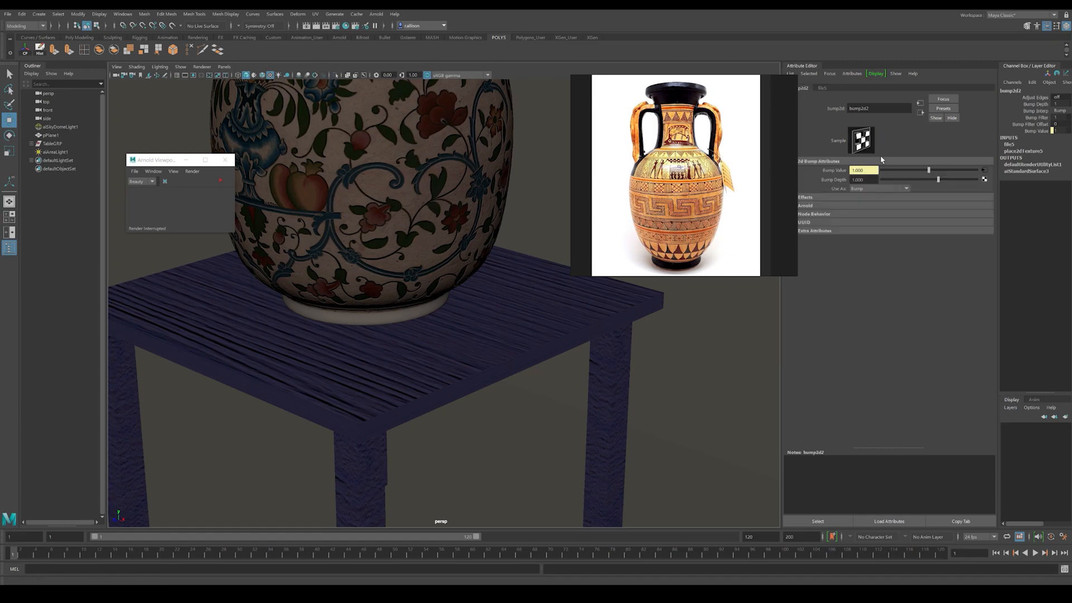
alt+right_drag(439, 351, 679, 407)
alt+drag(679, 407, 501, 371)
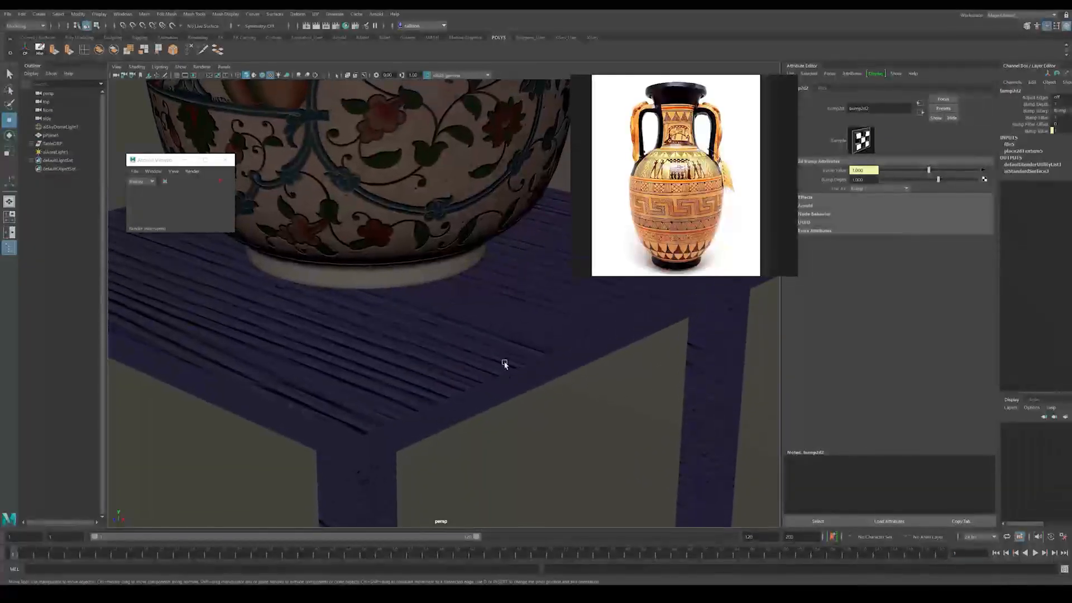
click(869, 190)
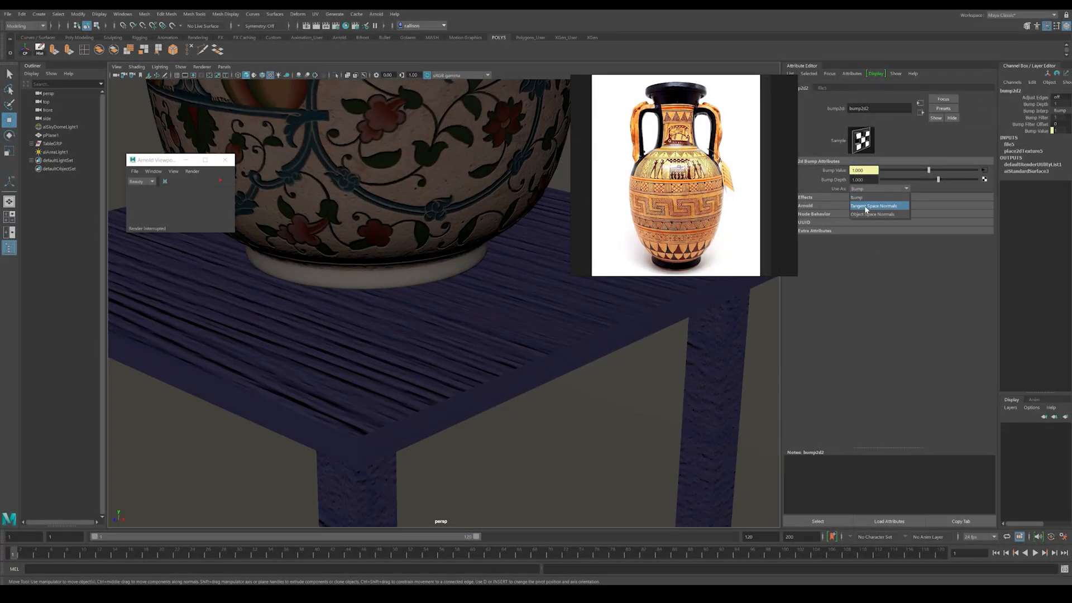
click(876, 207)
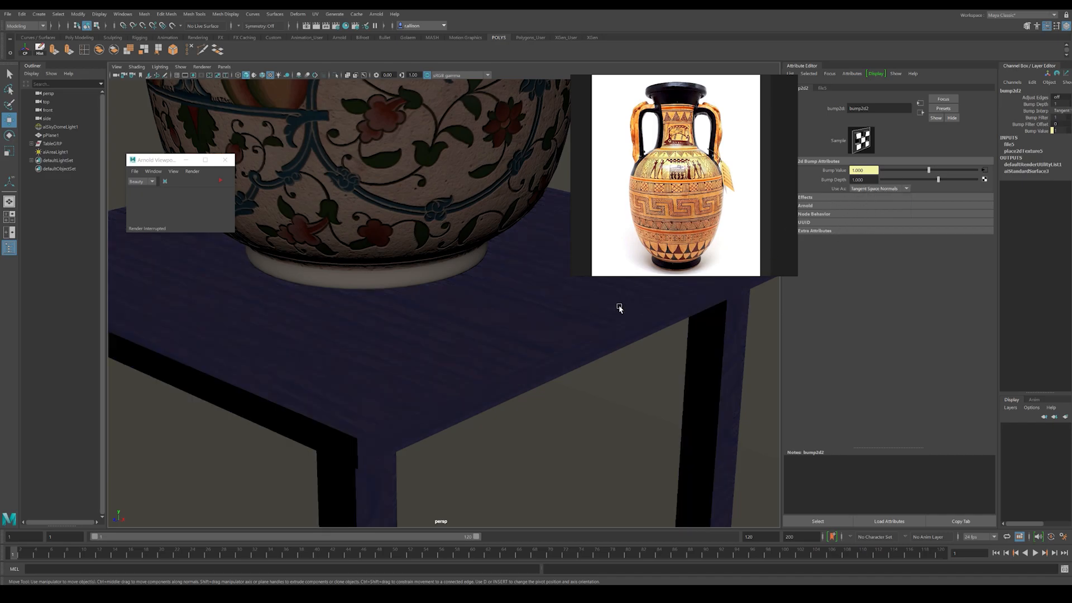
alt+right_drag(474, 343, 581, 359)
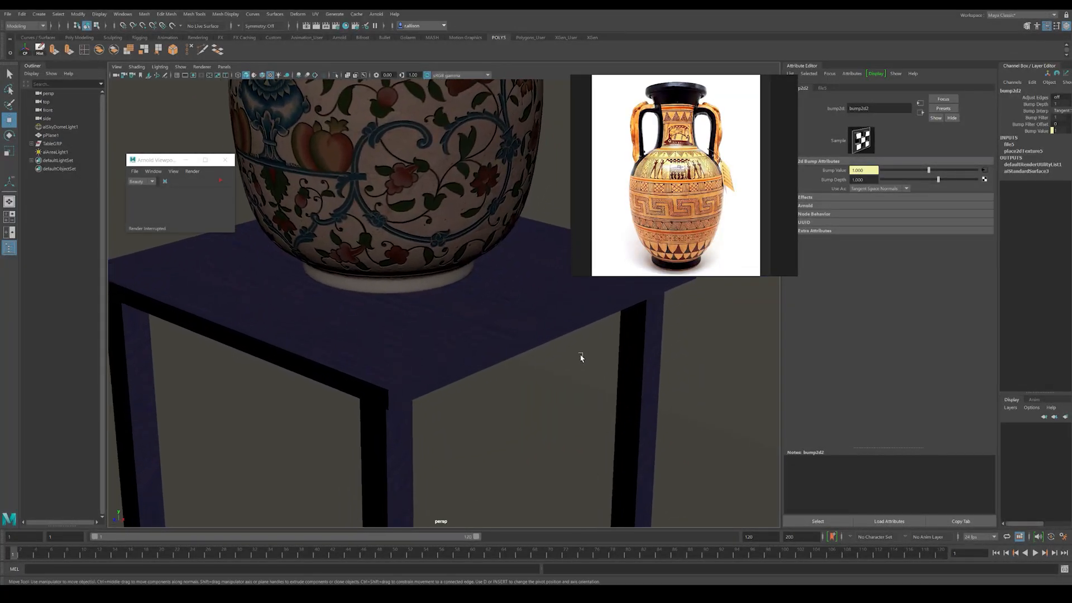
Step: Break the file texture's connection to the base Color of the table's material
click(920, 112)
right_click(841, 192)
click(871, 209)
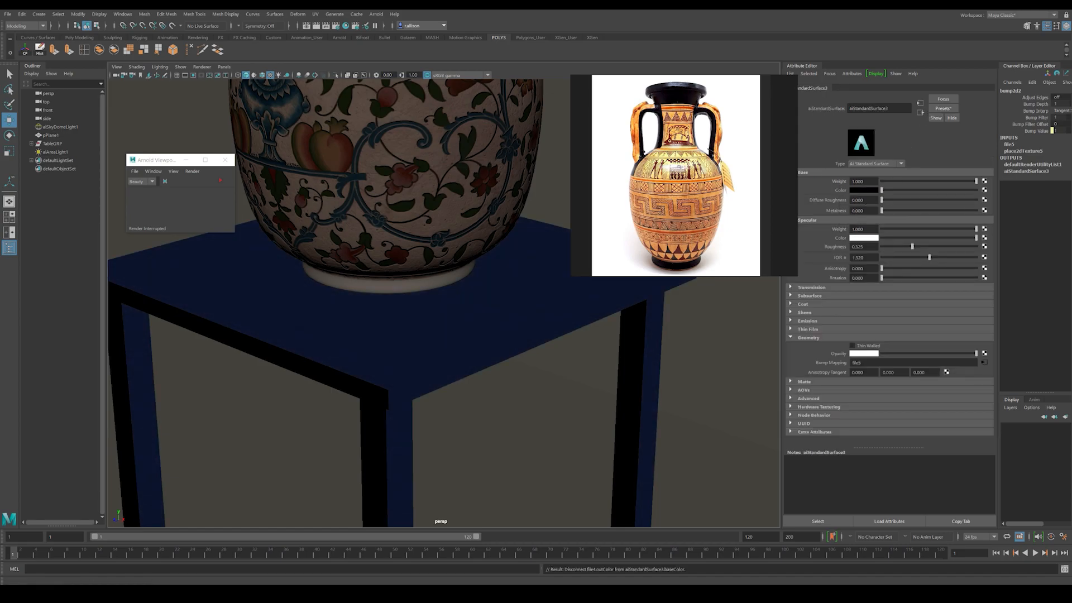
Step: Select the tabletop and all four table legs together
click(438, 347)
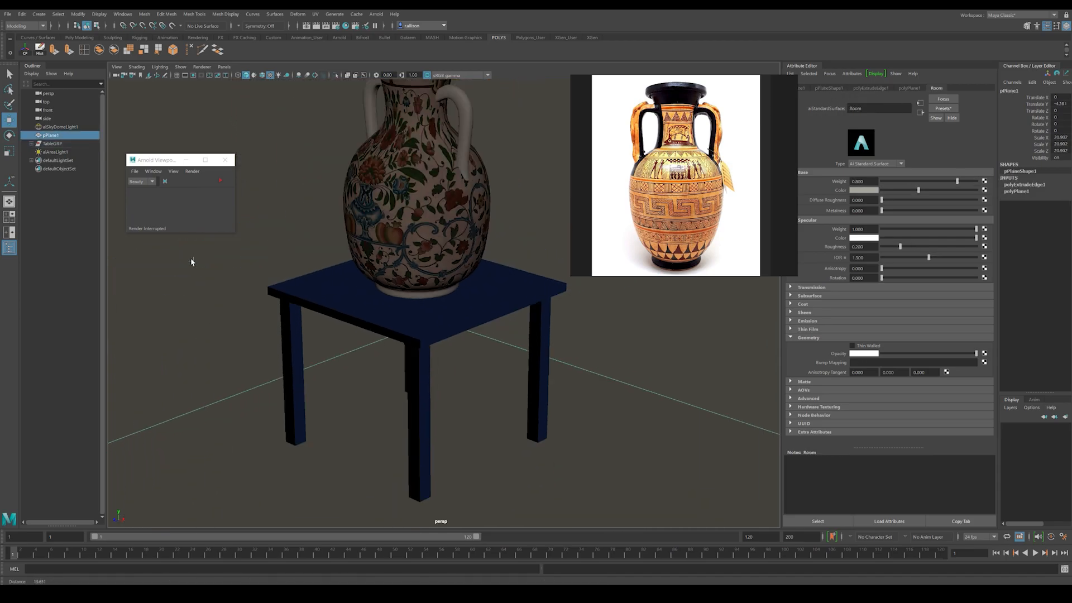
scroll(199, 265, down, 4)
scroll(382, 304, up, 6)
click(457, 337)
shift+click(408, 410)
shift+click(575, 344)
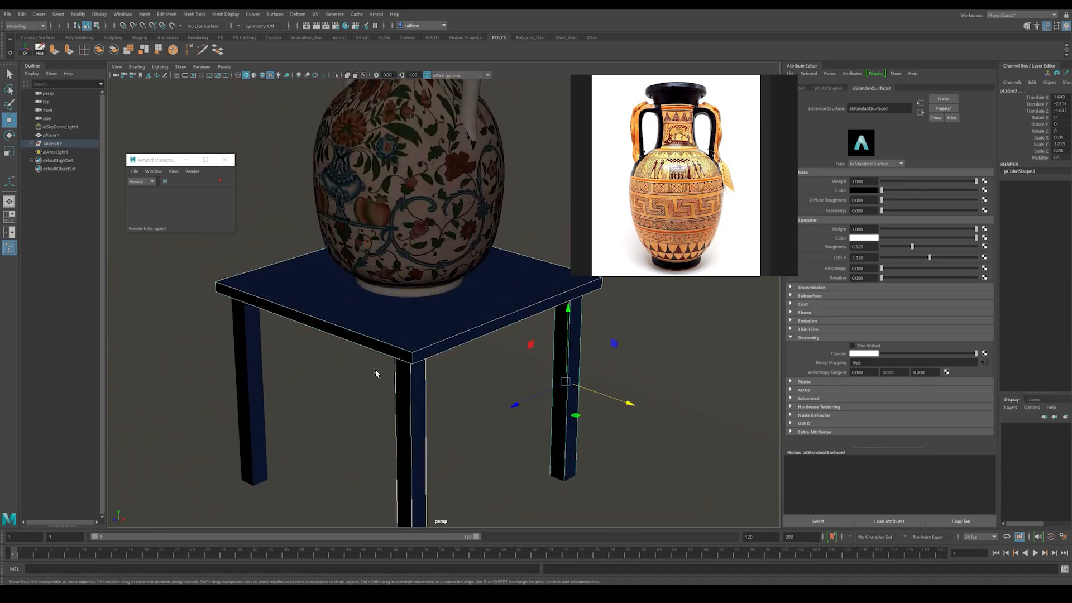
alt+drag(383, 375, 386, 332)
alt+middle_drag(369, 330, 261, 441)
shift+click(275, 471)
shift+click(160, 474)
shift+click(140, 465)
Step: Try to assign a new aiStandardSurface material to the current selection and undo the assignment
right_drag(402, 368, 412, 580)
click(378, 270)
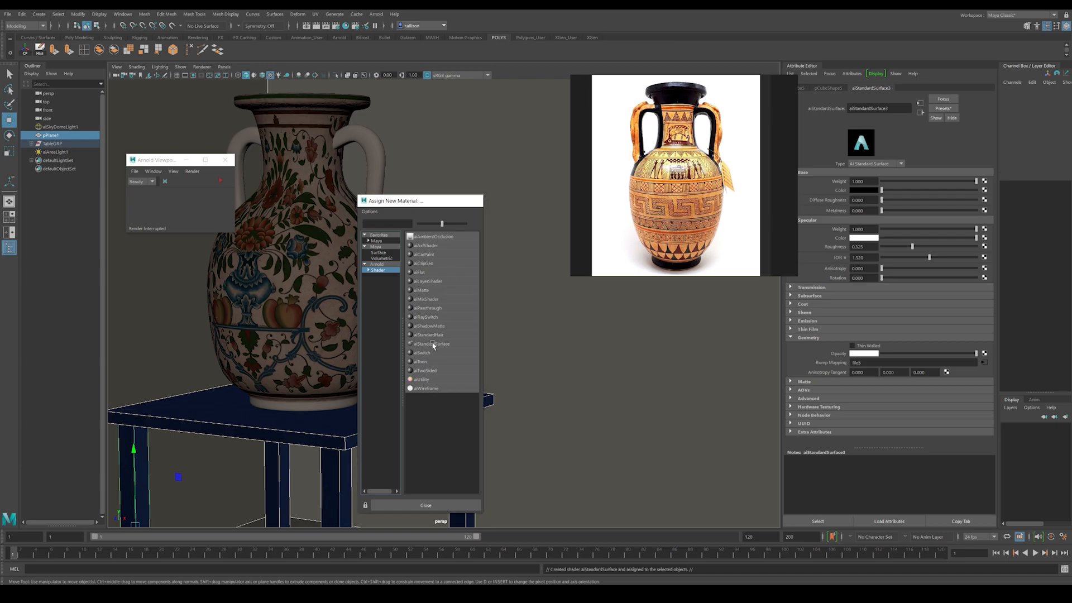
click(432, 345)
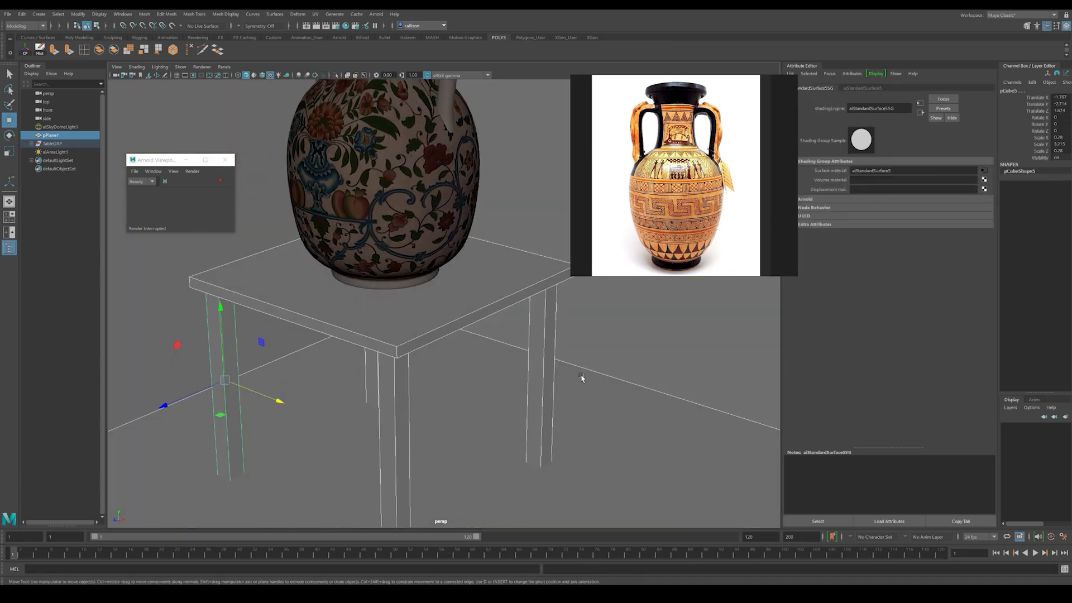
key(ctrl+z)
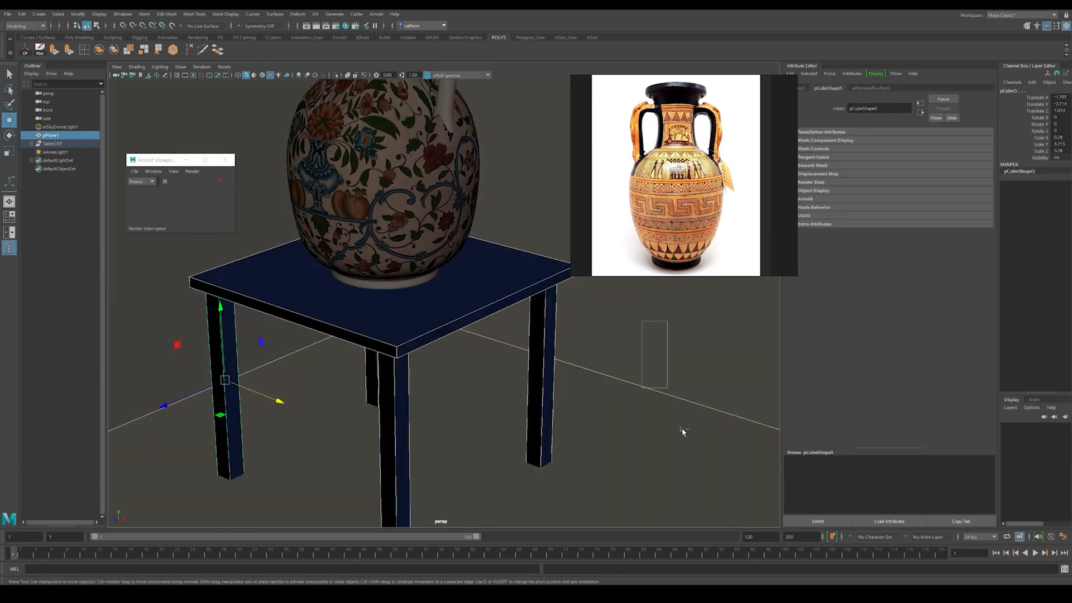
Step: Remove the room plane from the selection and assign a new aiStandardSurface material to the tabletop and legs
shift+click(661, 372)
right_drag(442, 303, 446, 517)
click(378, 270)
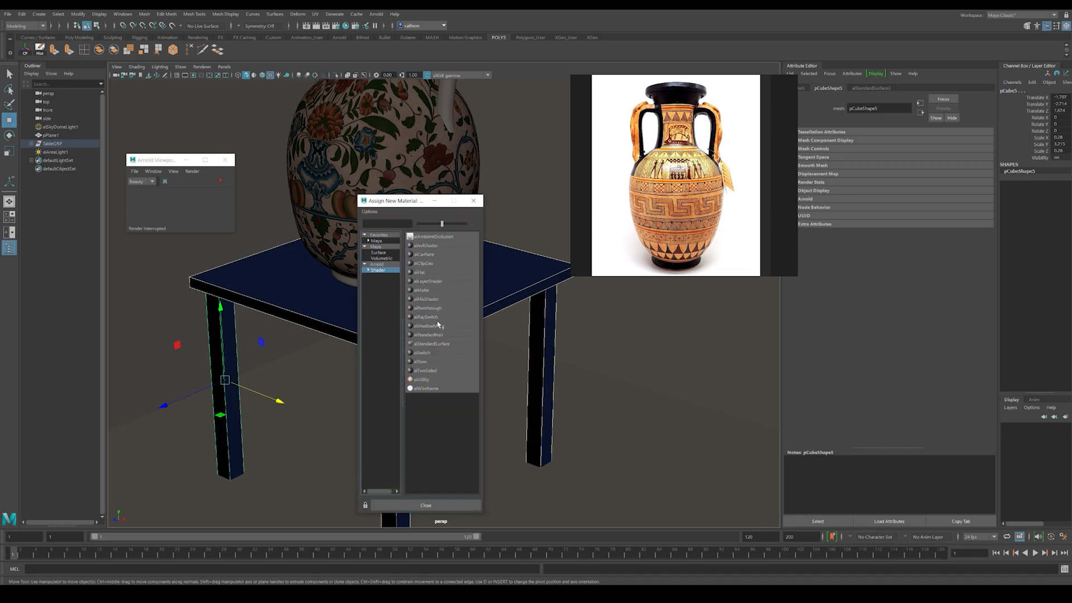
click(426, 344)
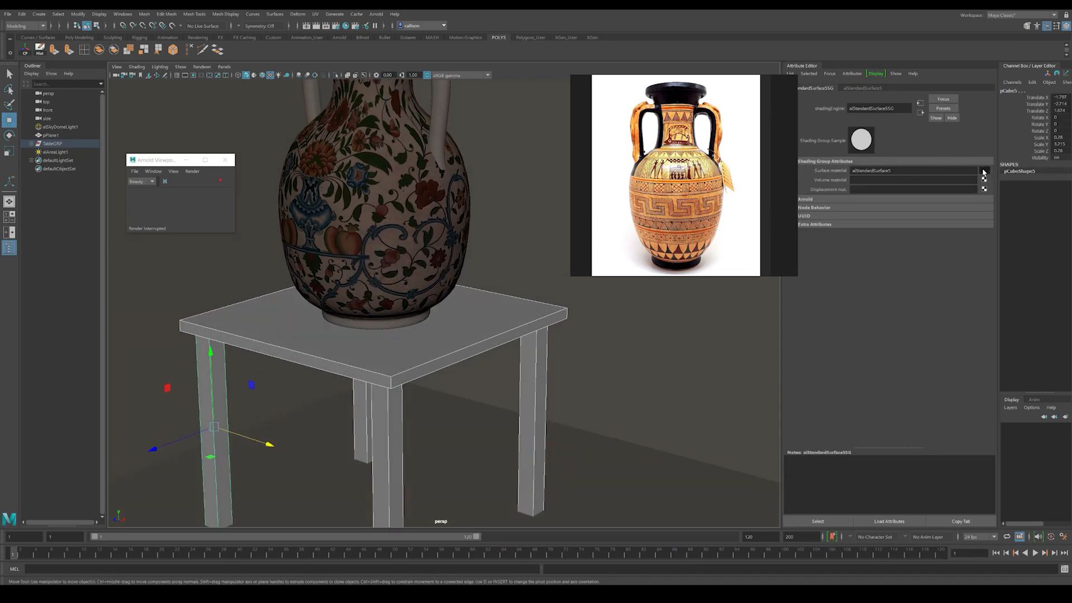
Step: Open the new material through the tabletop and rename it Table2
click(550, 281)
click(470, 348)
alt+middle_drag(484, 317, 493, 298)
click(871, 88)
drag(895, 108, 740, 108)
text(Table2)
key(Return)
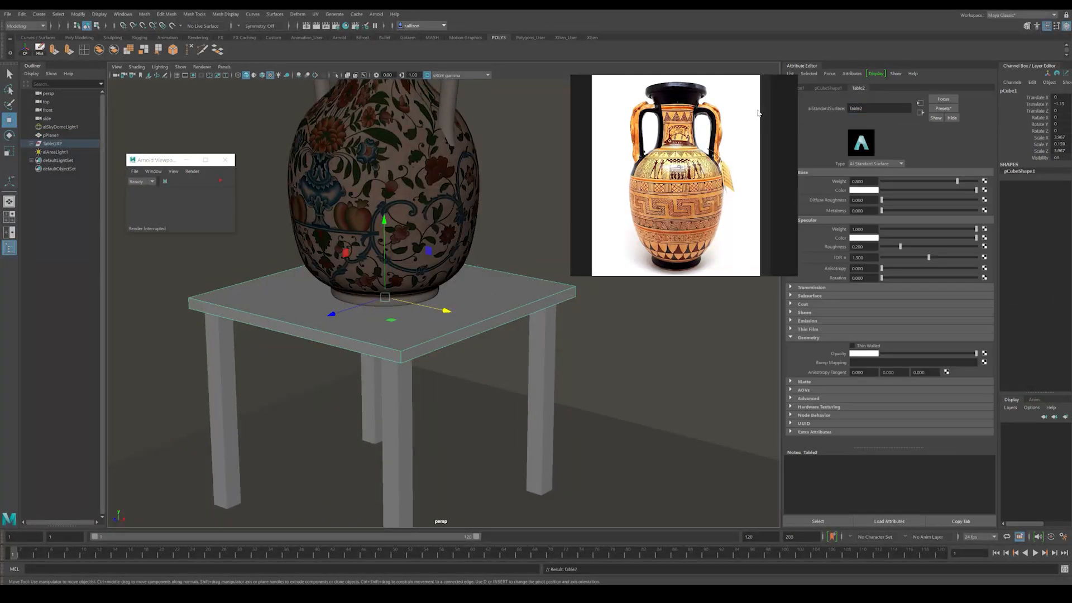
Step: Connect a File texture to Table2's base Color and load TexturesCom_Wood_Worn2_1K_albedo.tif into it
click(985, 192)
click(424, 267)
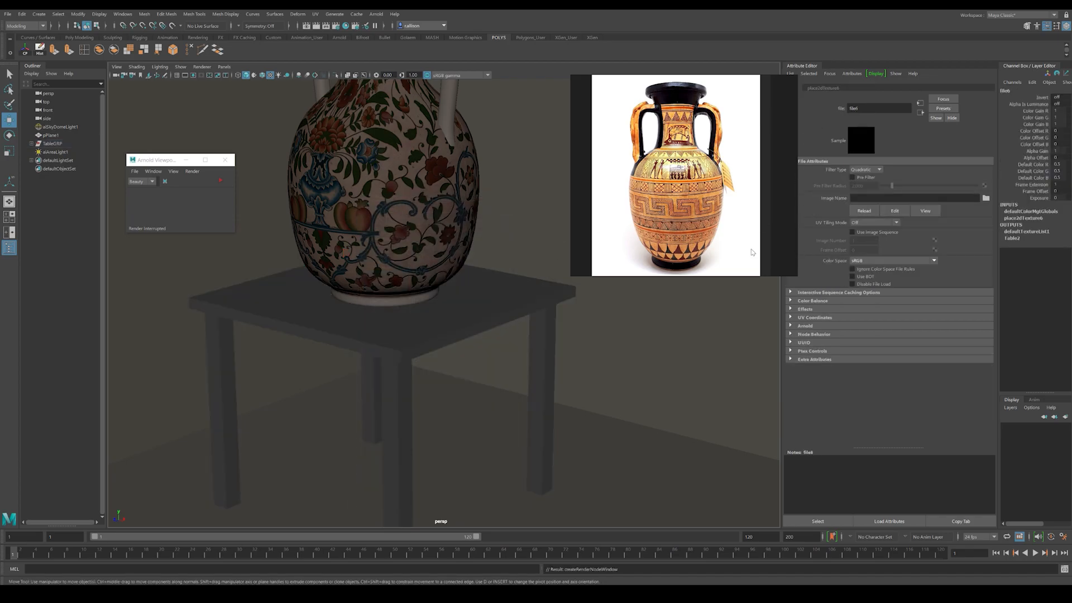
click(986, 198)
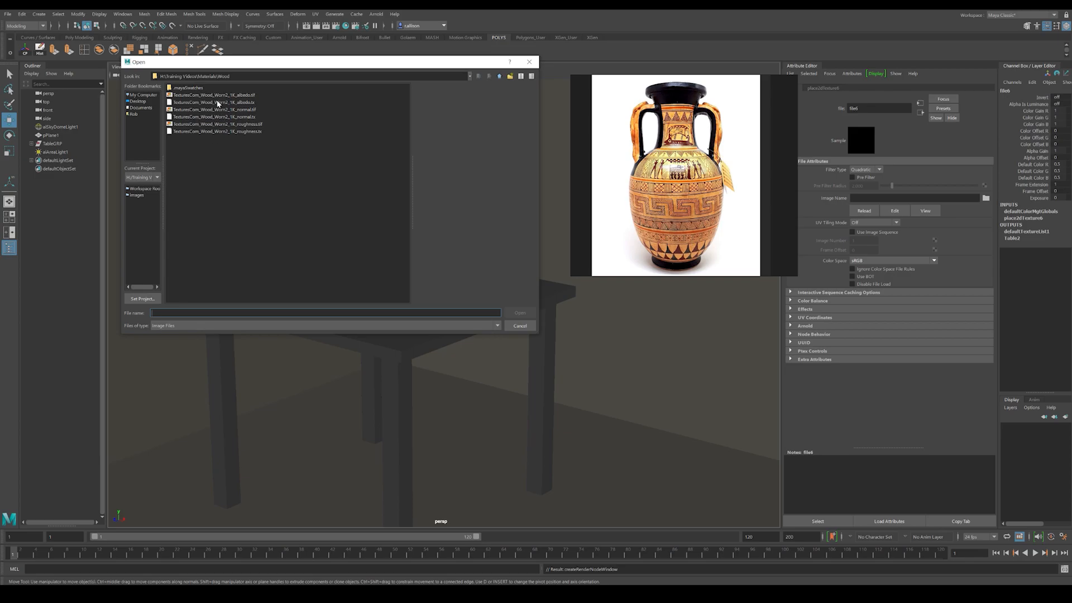
click(217, 96)
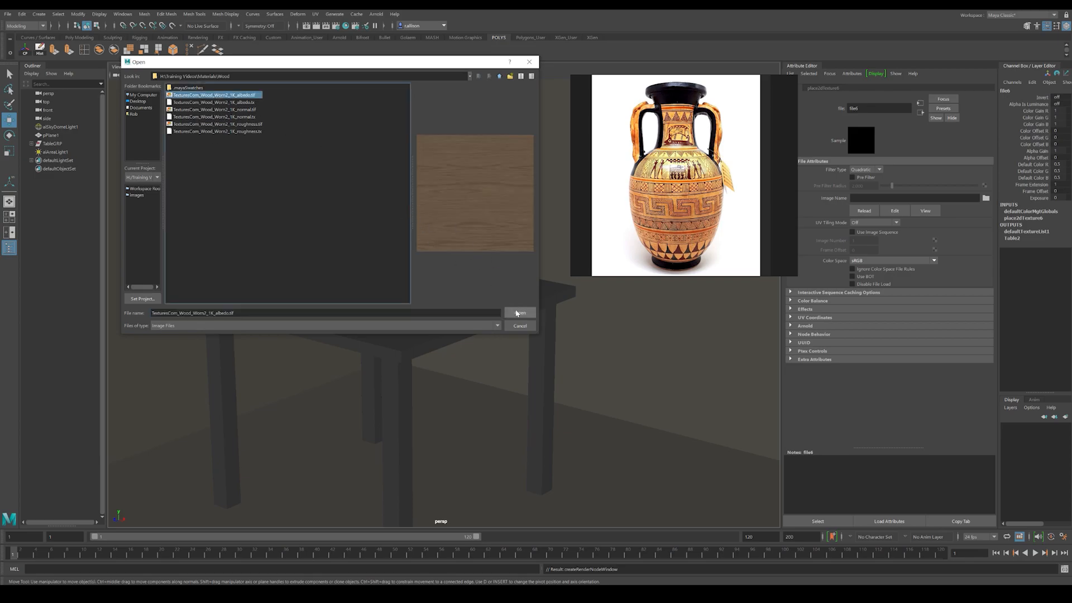
click(524, 312)
alt+drag(469, 309, 477, 302)
alt+right_drag(476, 302, 531, 349)
alt+middle_drag(531, 349, 498, 366)
alt+drag(497, 366, 509, 366)
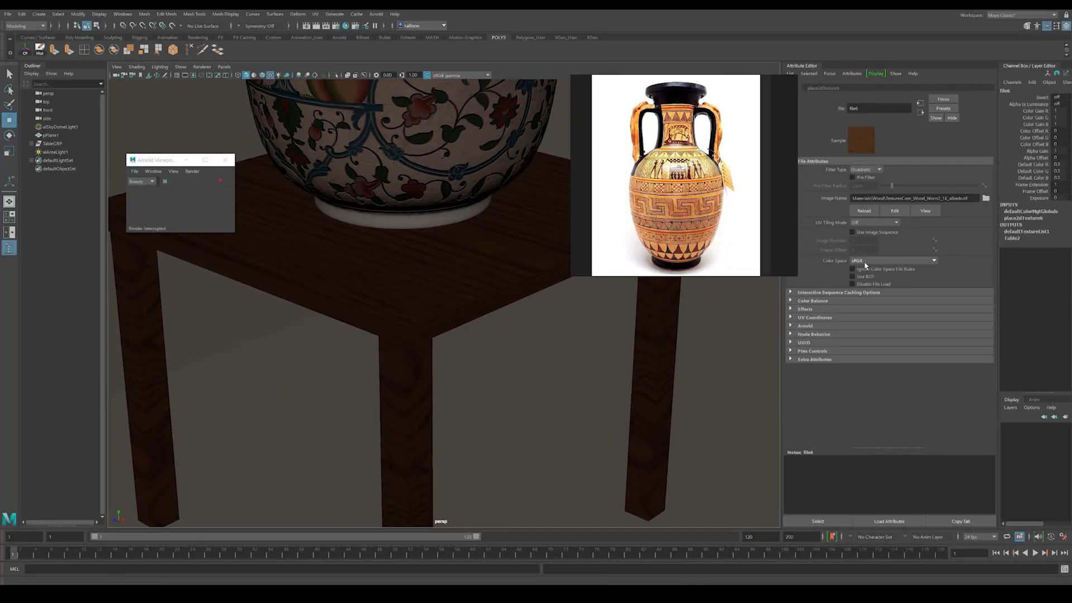
Step: Connect a File texture to Table2's Bump Mapping and set the bump2d node's Use As to Tangent Space Normals
click(920, 112)
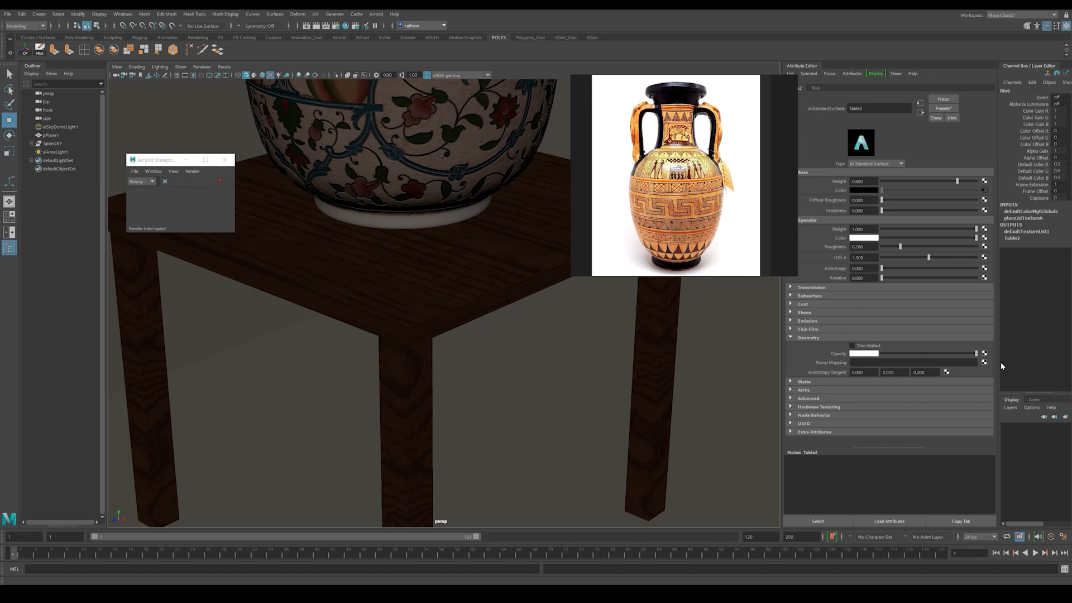
click(985, 361)
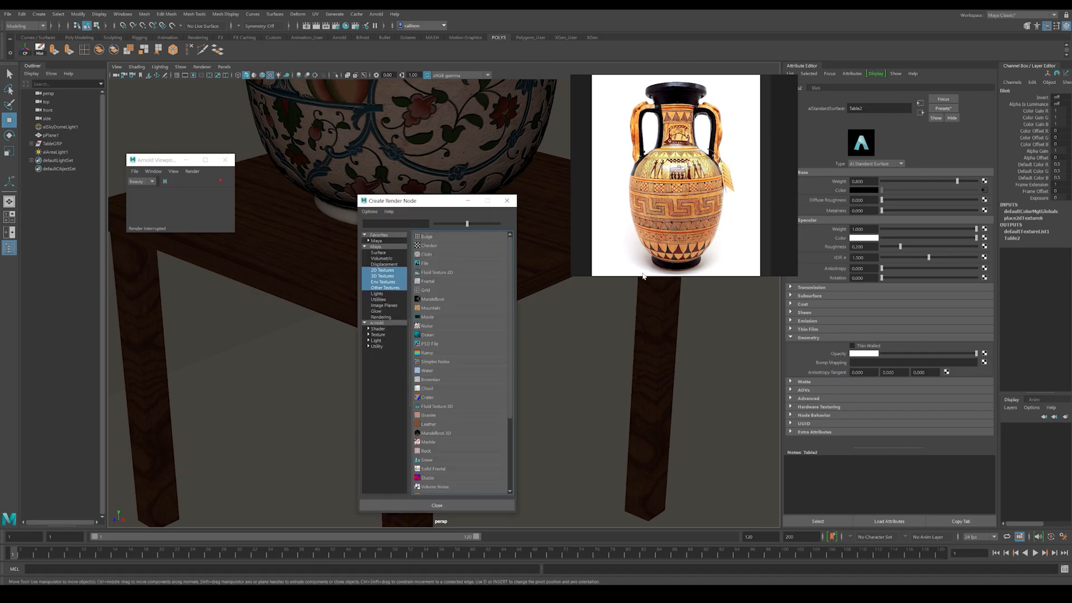
click(425, 263)
click(871, 189)
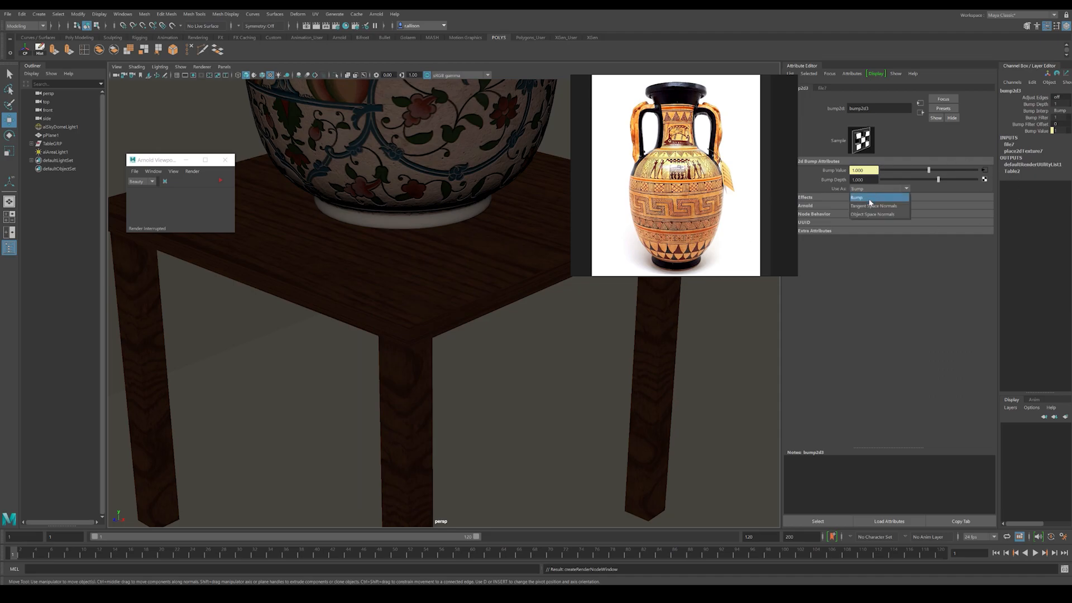
click(869, 206)
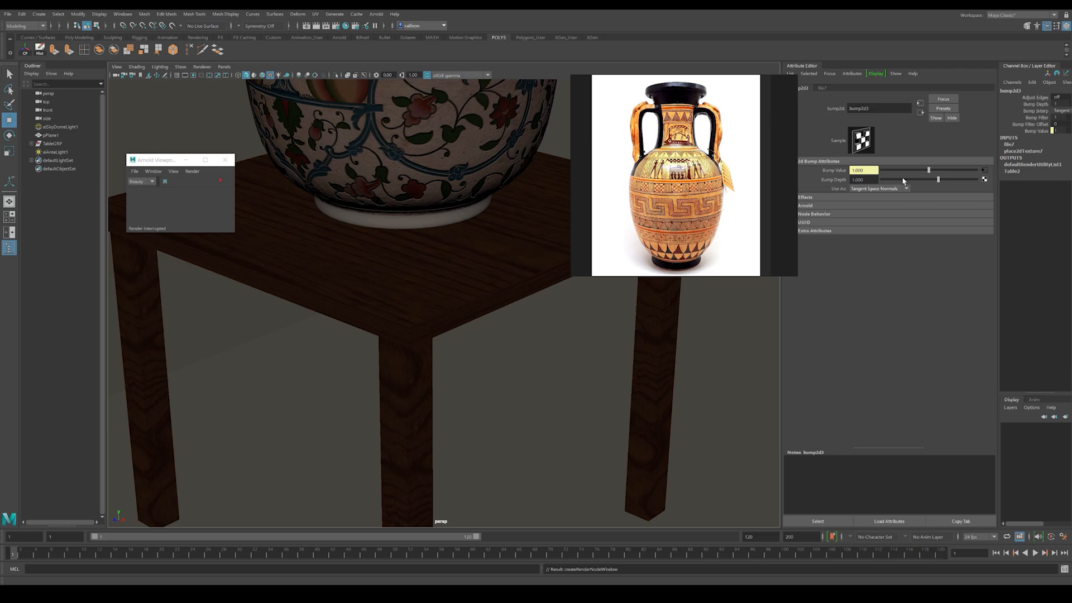
Step: Load TexturesCom_Wood_Worn2_1K_normal.tif into the File texture feeding Table2's bump node
click(984, 170)
click(986, 198)
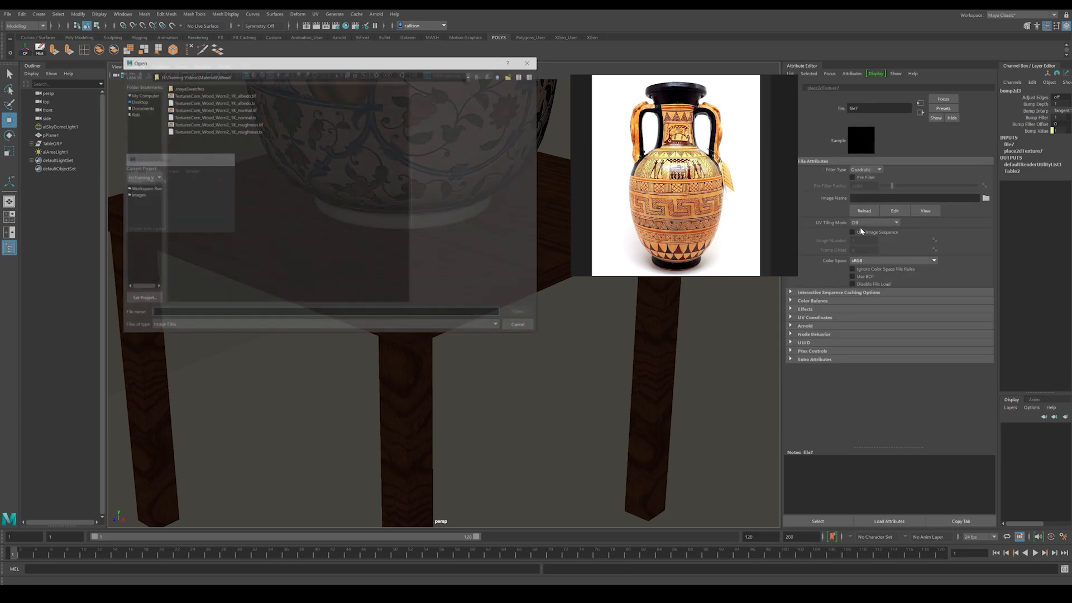
click(223, 109)
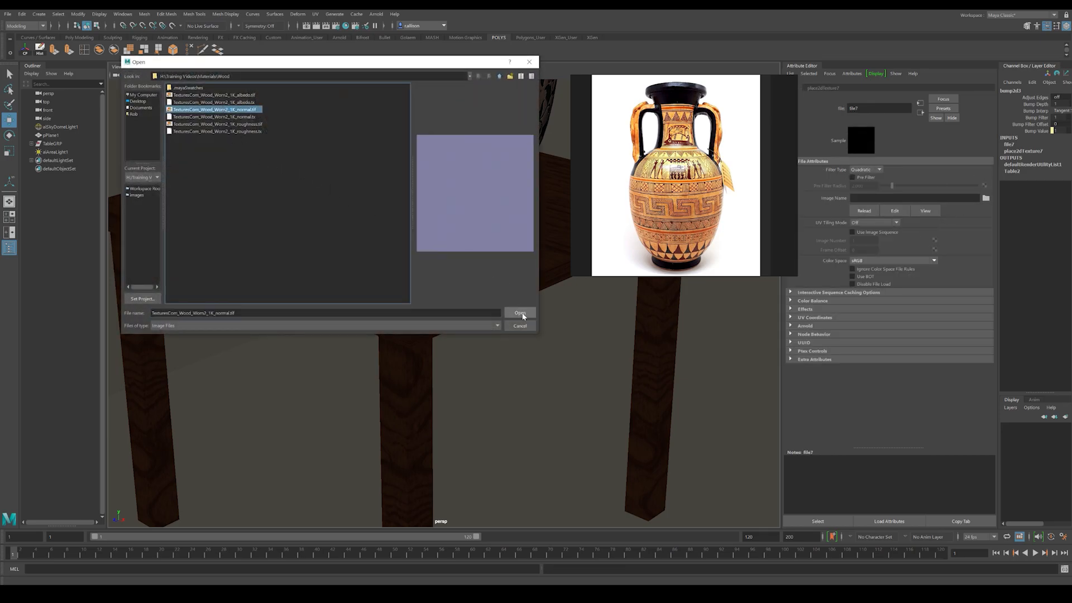
click(518, 312)
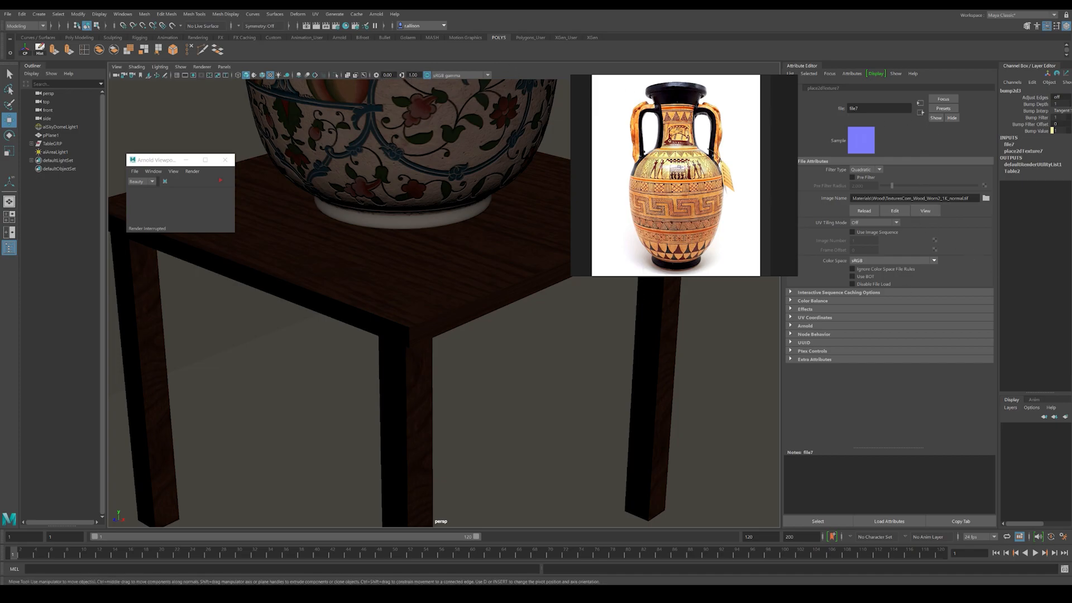
Step: Raise the viewport's exposure and gamma to brighten the view of the table
ctrl+drag(388, 75, 488, 75)
mouse_move(413, 75)
ctrl+mouse_down()
mouse_move(446, 75)
mouse_move(431, 75)
ctrl+mouse_up()
alt+drag(503, 245, 479, 294)
alt+middle_drag(479, 294, 608, 313)
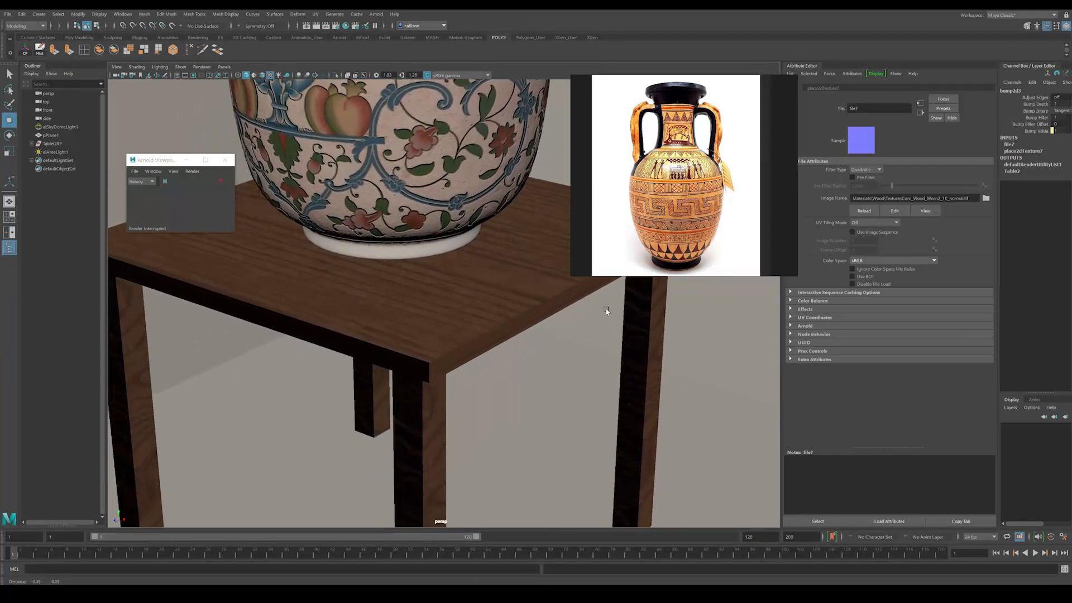
Step: Connect a File texture to Table2's specular Roughness and load TexturesCom_Wood_Worn2_1K_roughness.tif into it
click(491, 292)
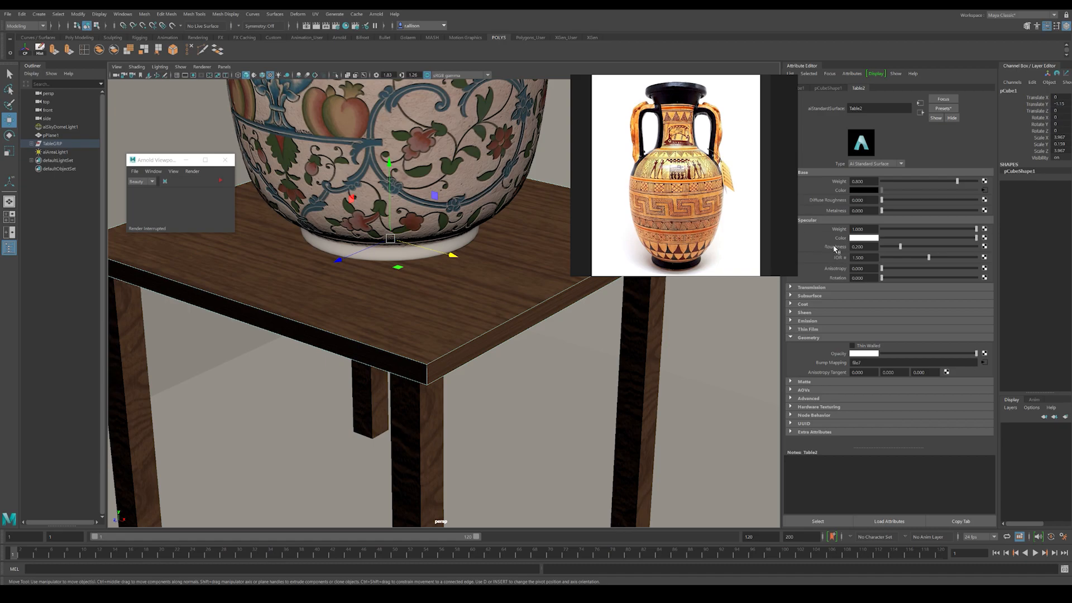
click(985, 246)
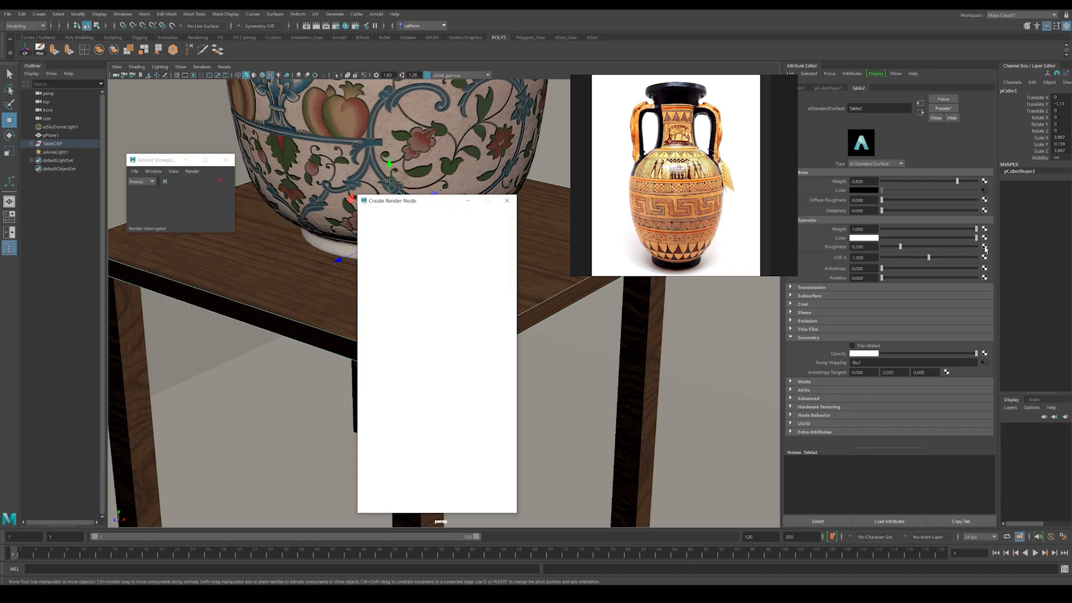
click(426, 265)
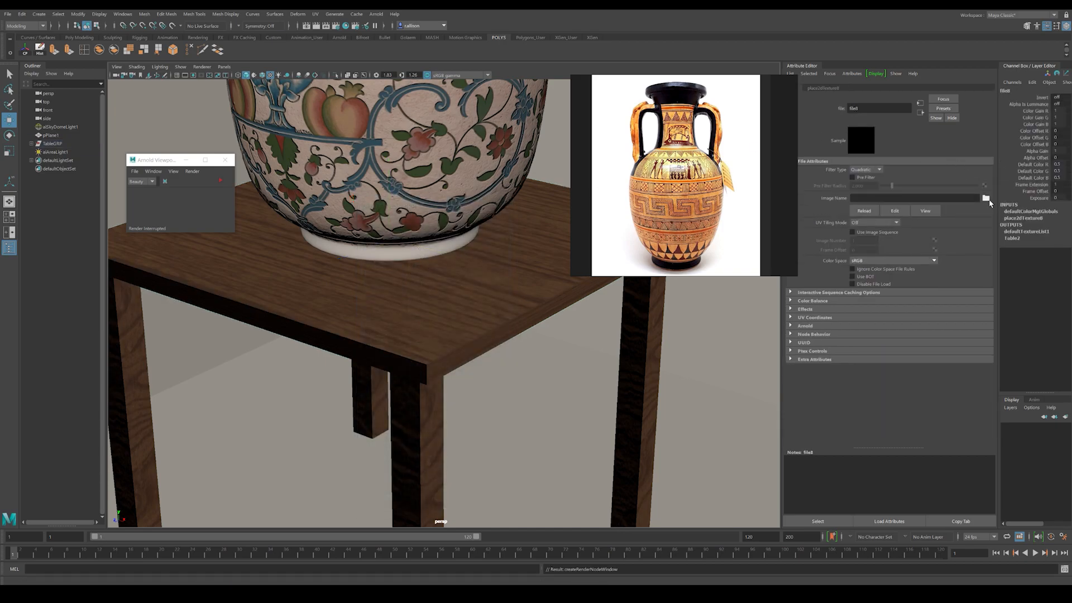
click(986, 198)
click(215, 124)
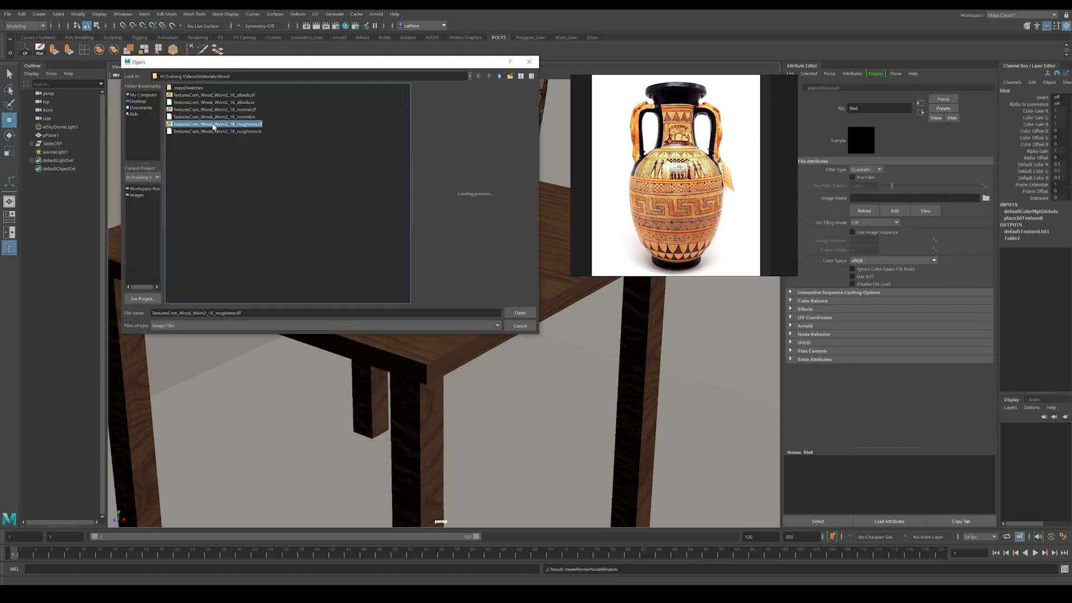
click(519, 313)
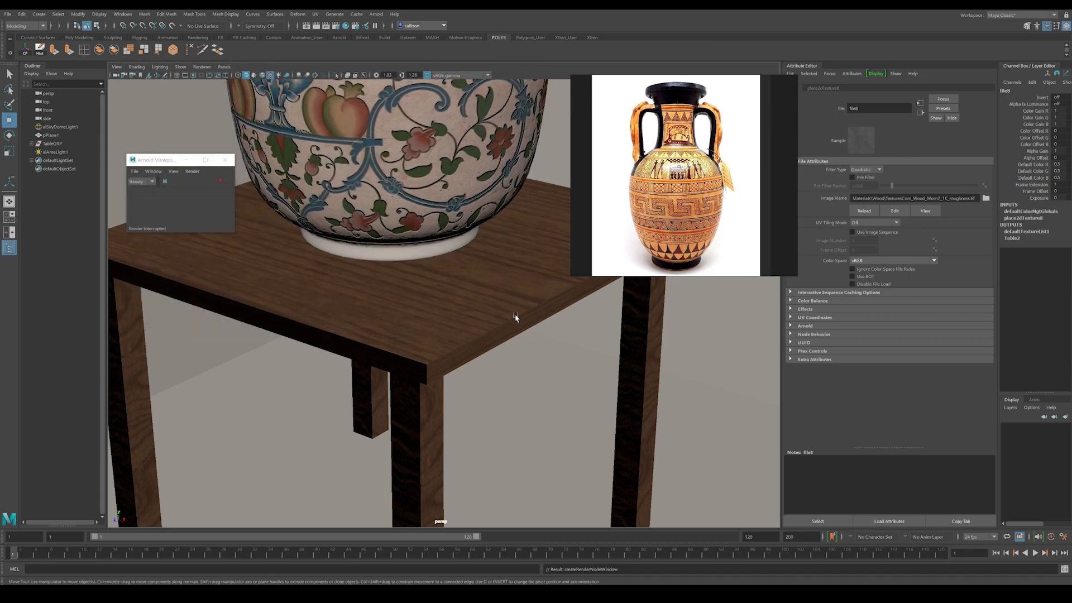
Step: Set the roughness texture's Color Space to Raw and turn on Alpha Is Luminance in its Color Balance settings
click(862, 261)
click(863, 268)
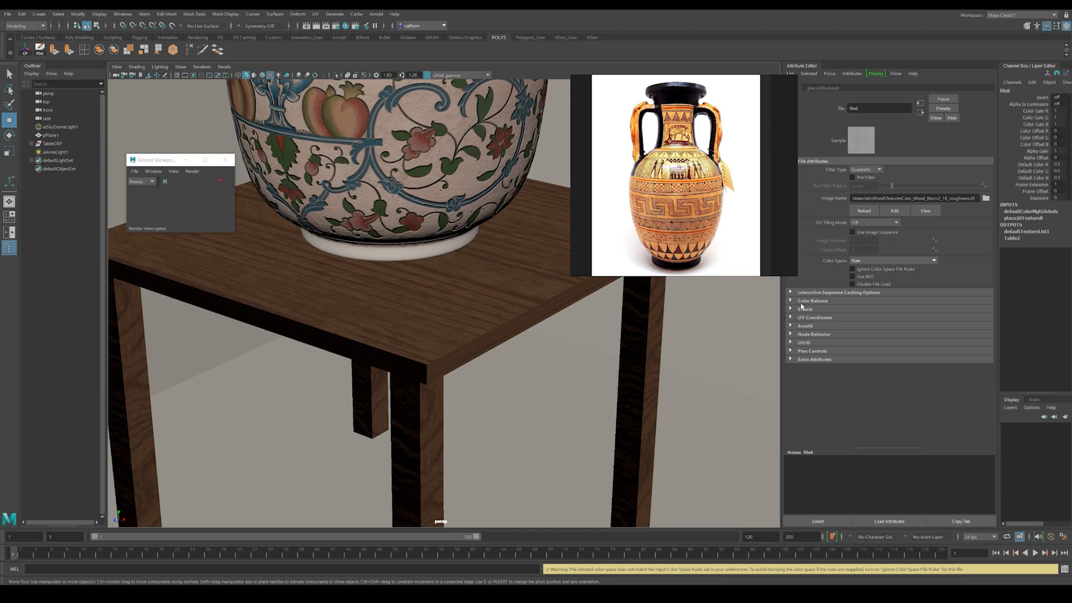
click(790, 301)
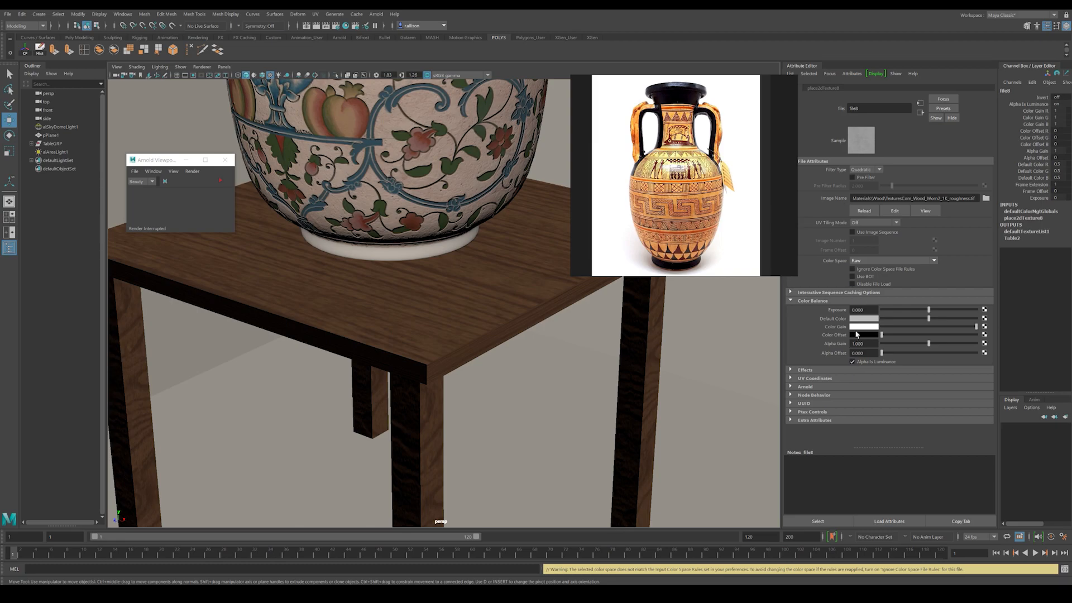
click(919, 114)
Step: Display the viewport textured with the scene lights and lower its exposure and gamma
click(718, 414)
key(6)
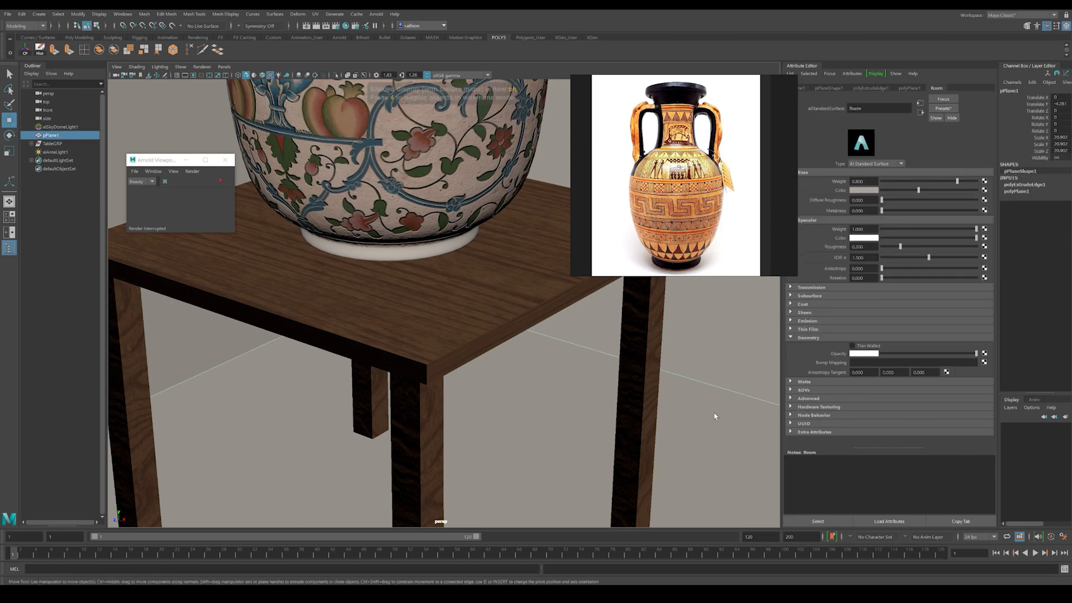
key(7)
mouse_move(538, 338)
alt+mouse_down()
mouse_move(517, 335)
mouse_move(531, 324)
alt+mouse_up()
alt+right_drag(532, 325, 505, 323)
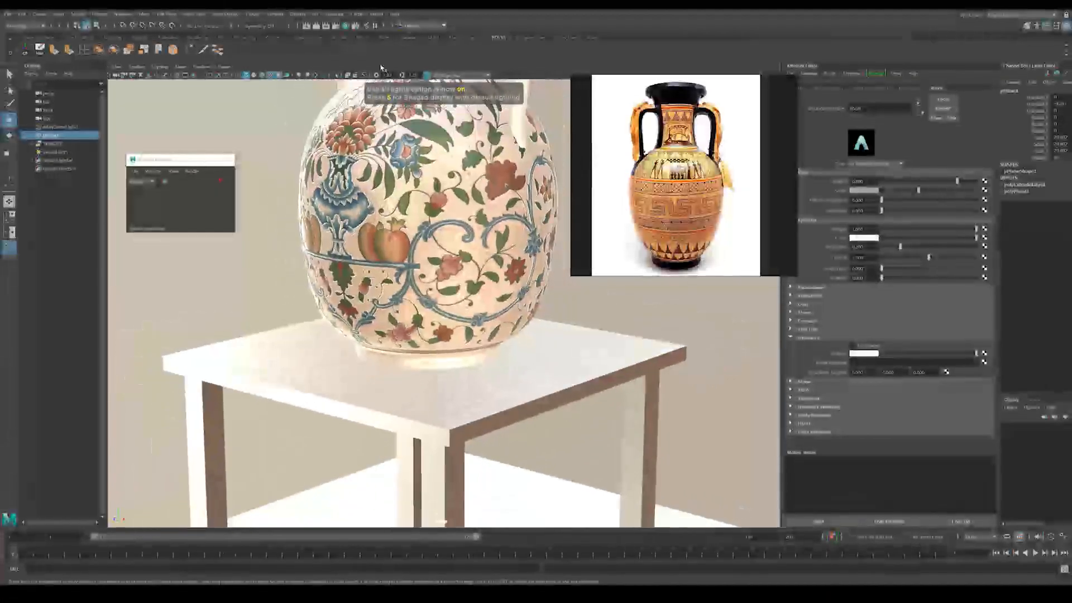
ctrl+drag(400, 74, 399, 78)
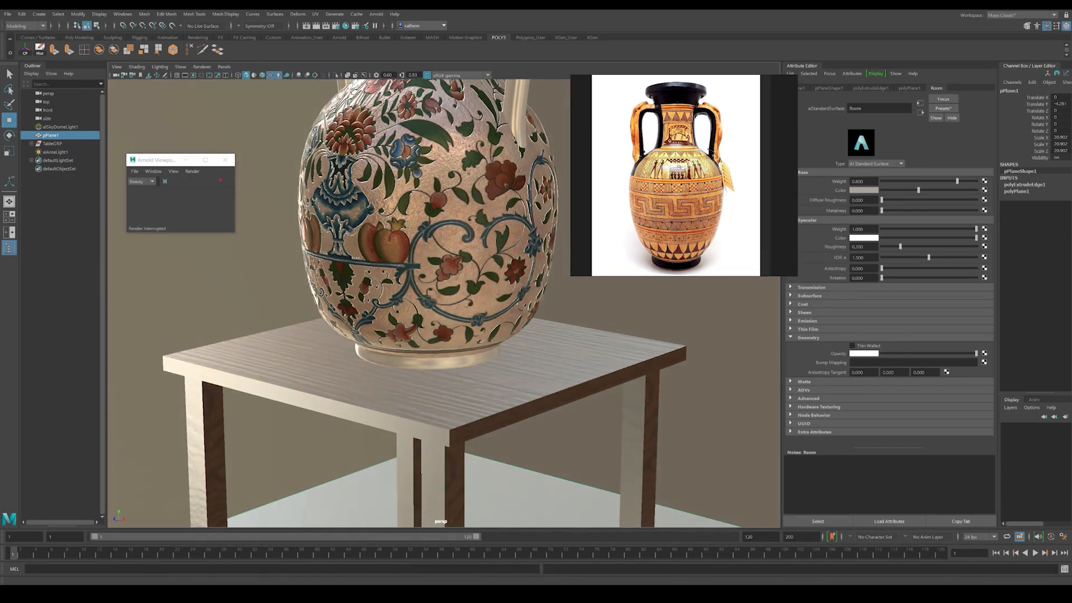
Step: Darken Table2's specular Color slightly and check the table in an Arnold preview render
alt+right_drag(399, 287, 313, 335)
alt+drag(313, 335, 391, 329)
alt+right_drag(391, 329, 470, 324)
click(546, 381)
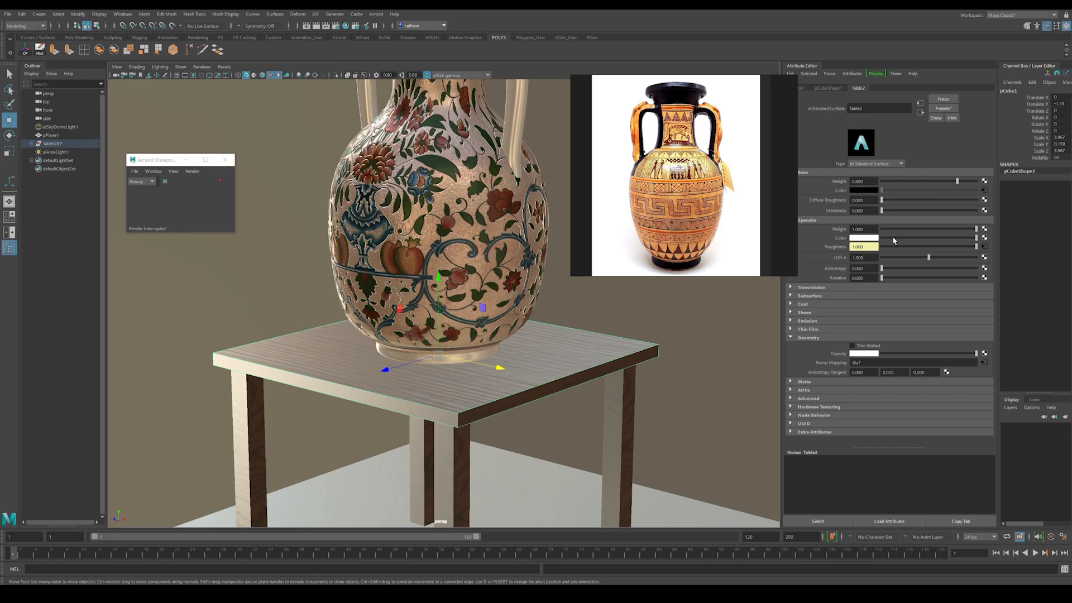
drag(964, 239, 940, 240)
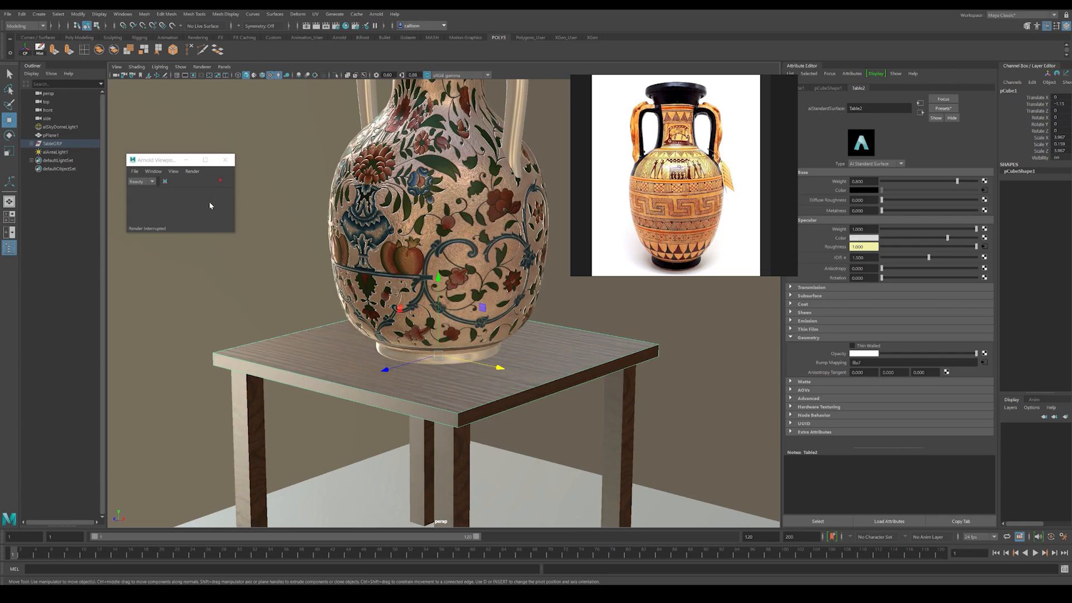
click(227, 291)
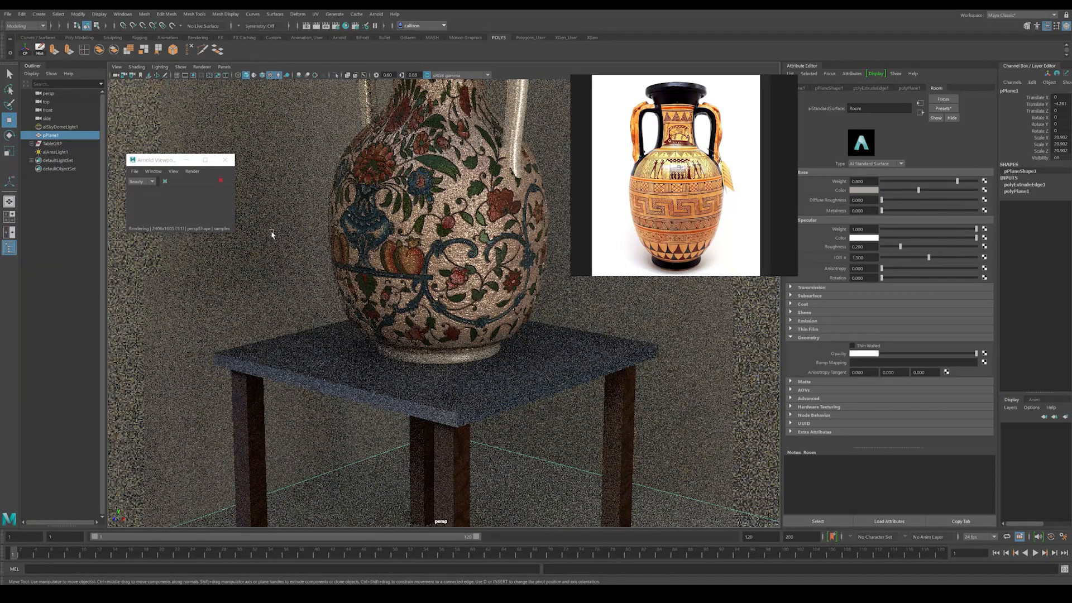
click(221, 181)
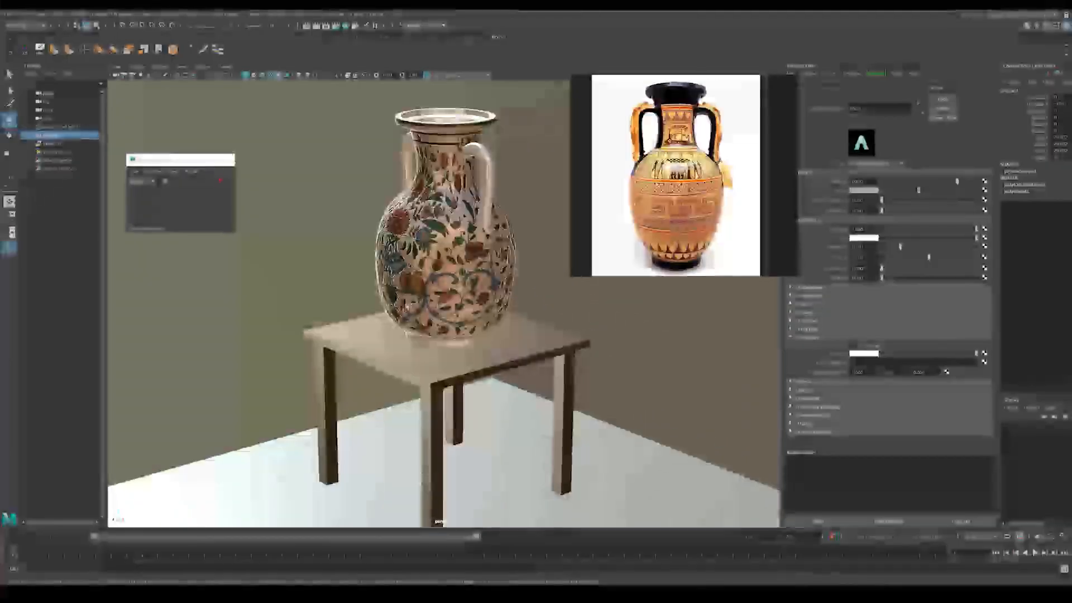
Step: Delete the area light at the side of the room and check the lighting in an Arnold preview render
alt+middle_drag(346, 201, 290, 288)
alt+right_drag(290, 268, 73, 252)
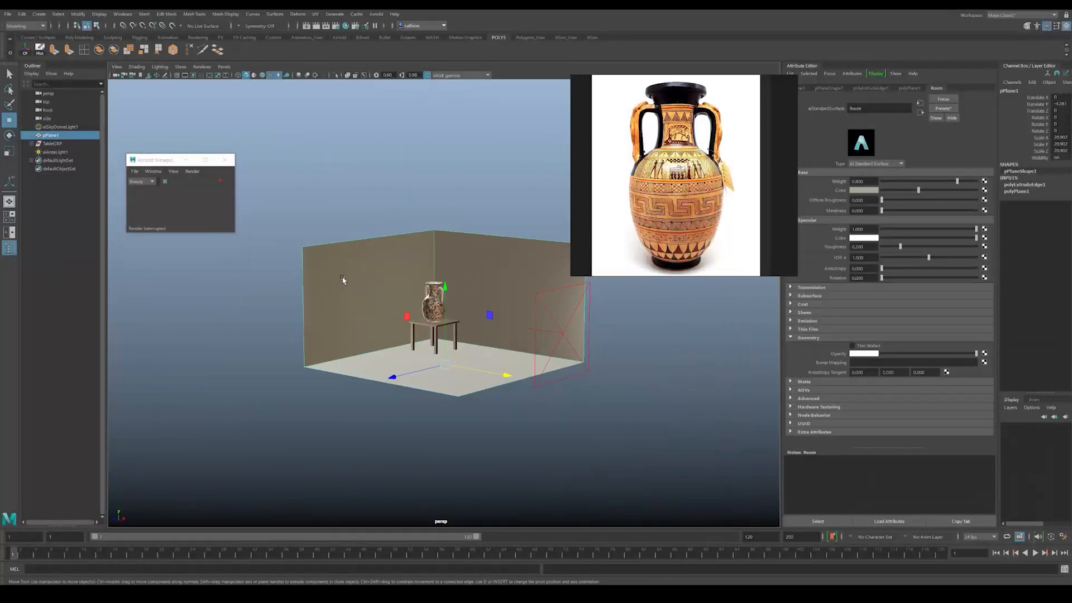
alt+drag(314, 270, 346, 335)
drag(513, 383, 483, 375)
drag(394, 386, 410, 368)
click(552, 371)
alt+drag(550, 371, 525, 357)
alt+right_drag(525, 357, 721, 441)
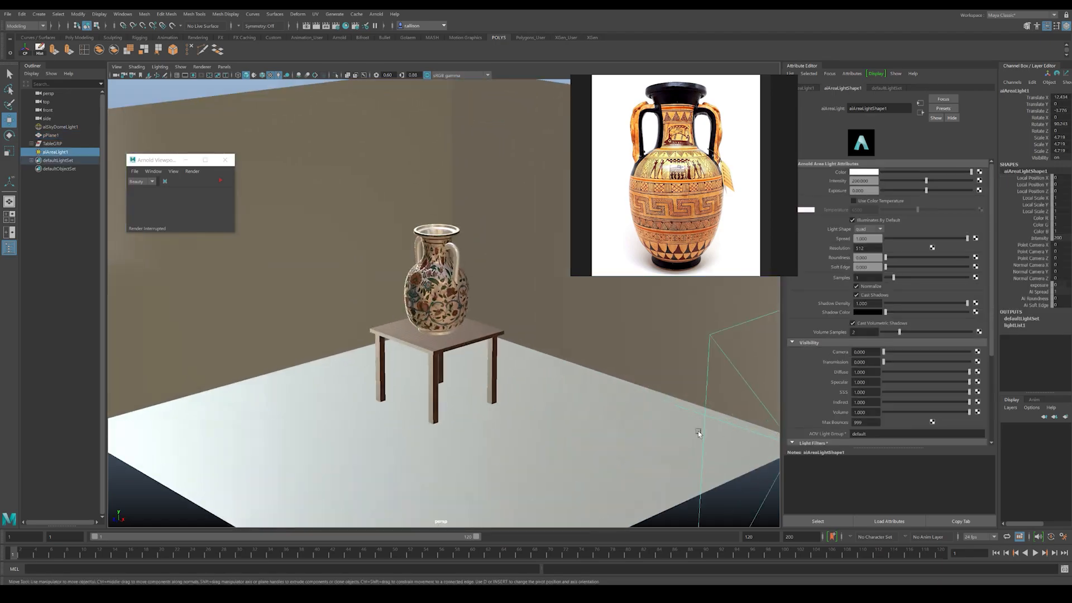
key(Delete)
scroll(202, 224, up, 2)
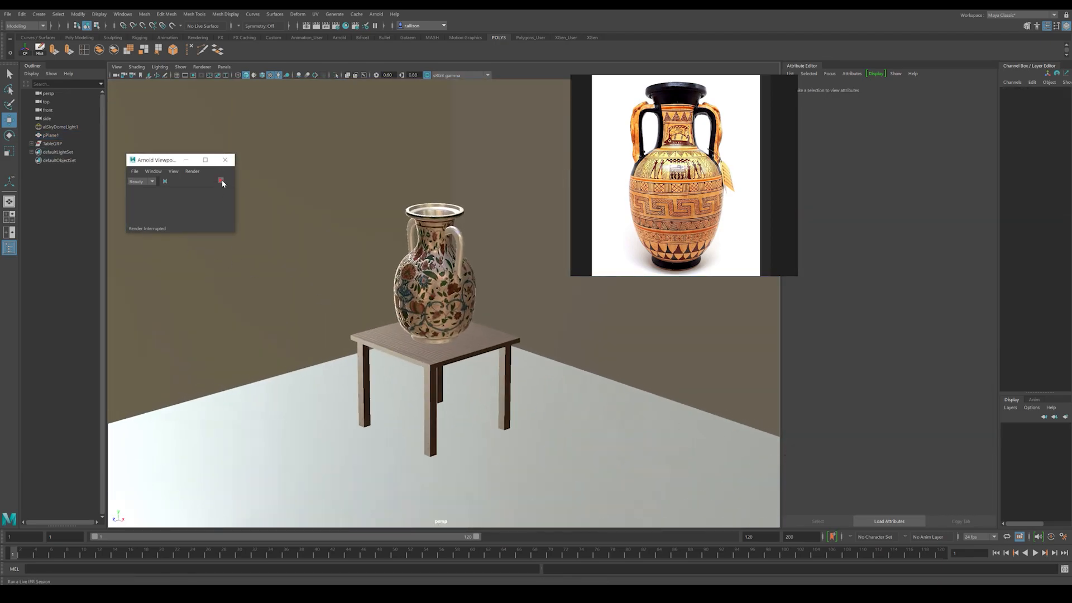
click(221, 182)
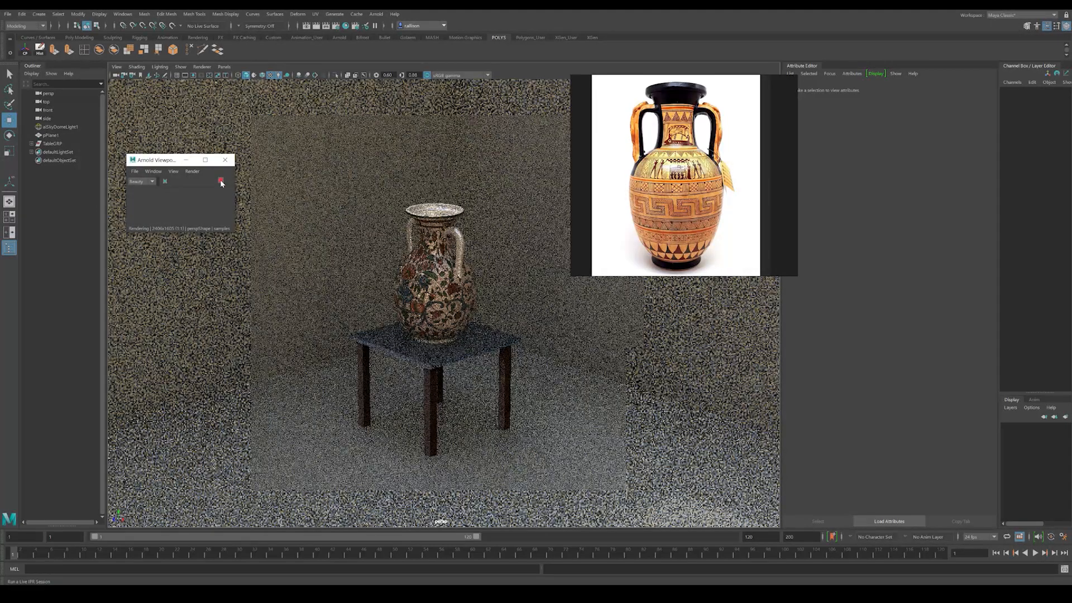
click(221, 181)
Step: Delete the construction history of all objects in the scene
scroll(438, 441, up, 3)
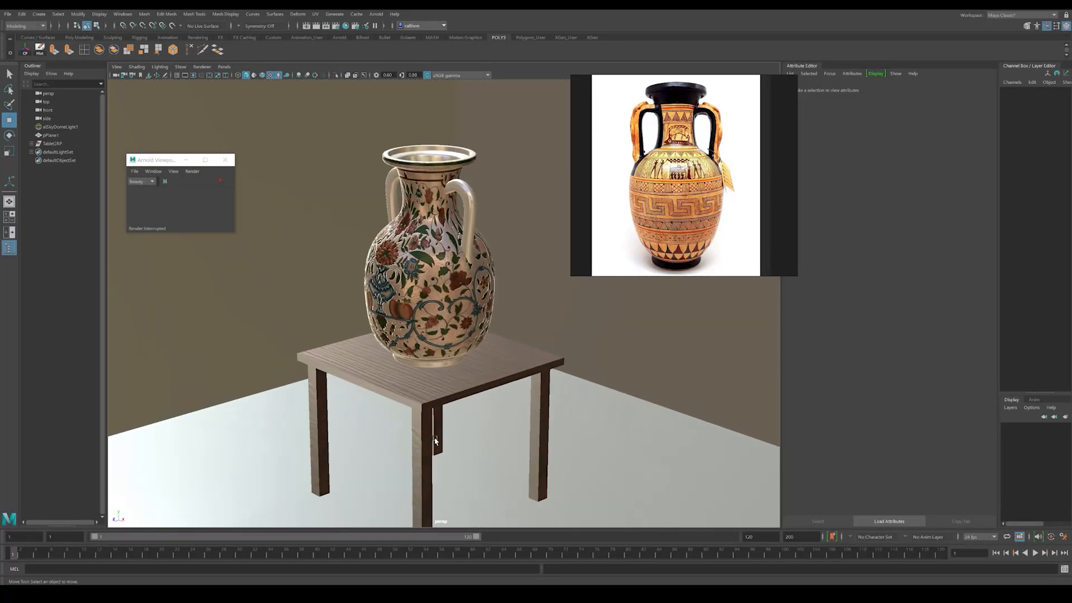
click(438, 441)
scroll(434, 316, up, 3)
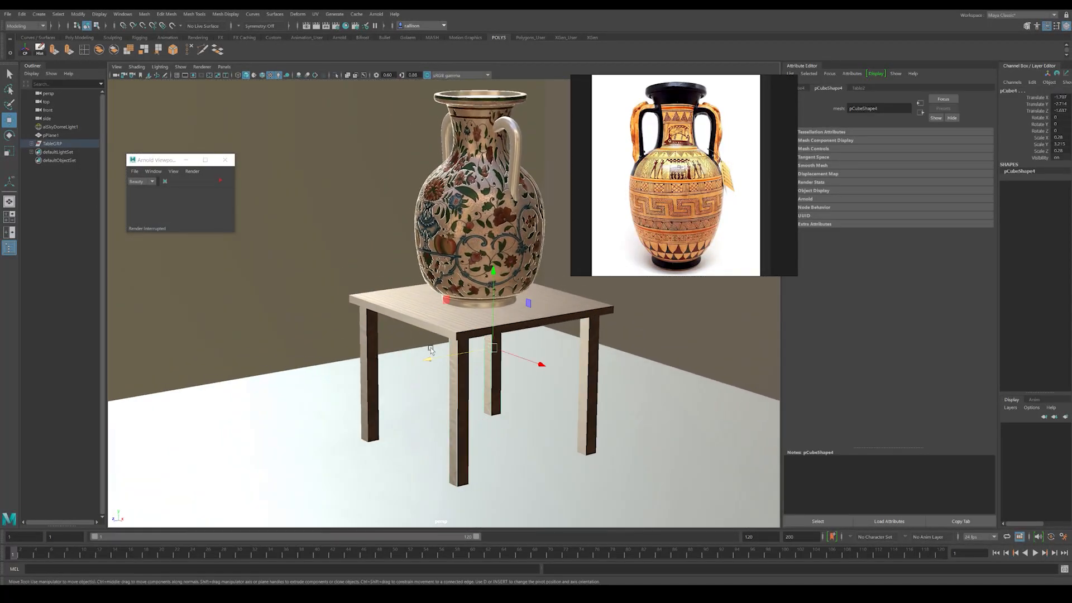
alt+middle_drag(400, 310, 345, 304)
click(21, 14)
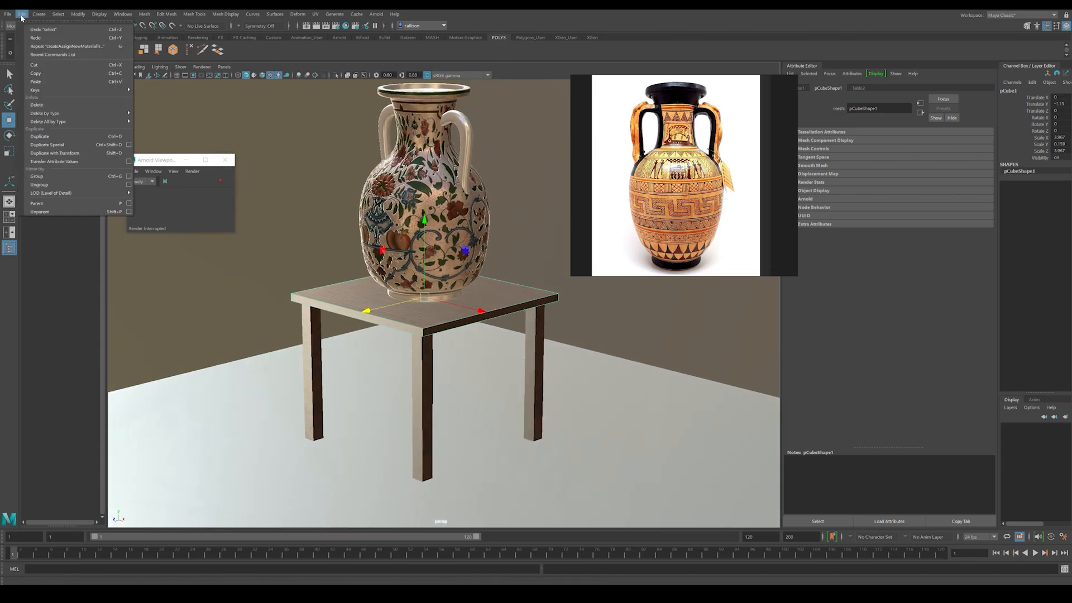
mouse_move(117, 122)
click(154, 121)
Step: Select the tabletop and all its legs and combine them into a single mesh
click(312, 347)
alt+drag(311, 347, 518, 409)
click(498, 357)
alt+drag(498, 357, 423, 366)
drag(421, 298, 560, 388)
key(ctrl+z)
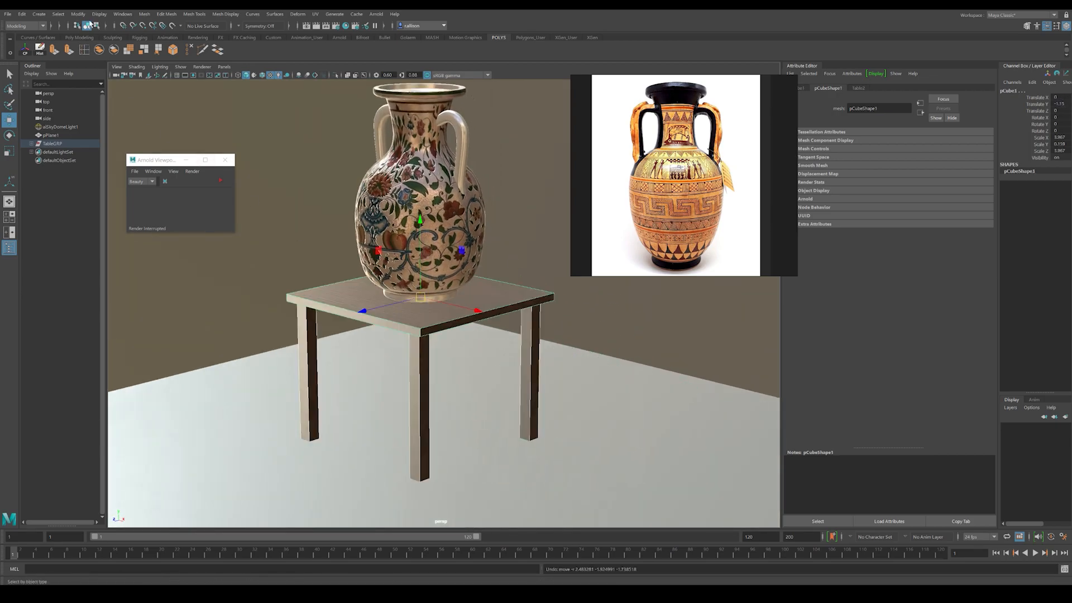
click(144, 14)
click(158, 45)
Step: Try moving the combined table as one piece and undo the move
alt+drag(519, 434, 508, 431)
click(508, 431)
click(435, 372)
drag(432, 371, 476, 397)
key(ctrl+z)
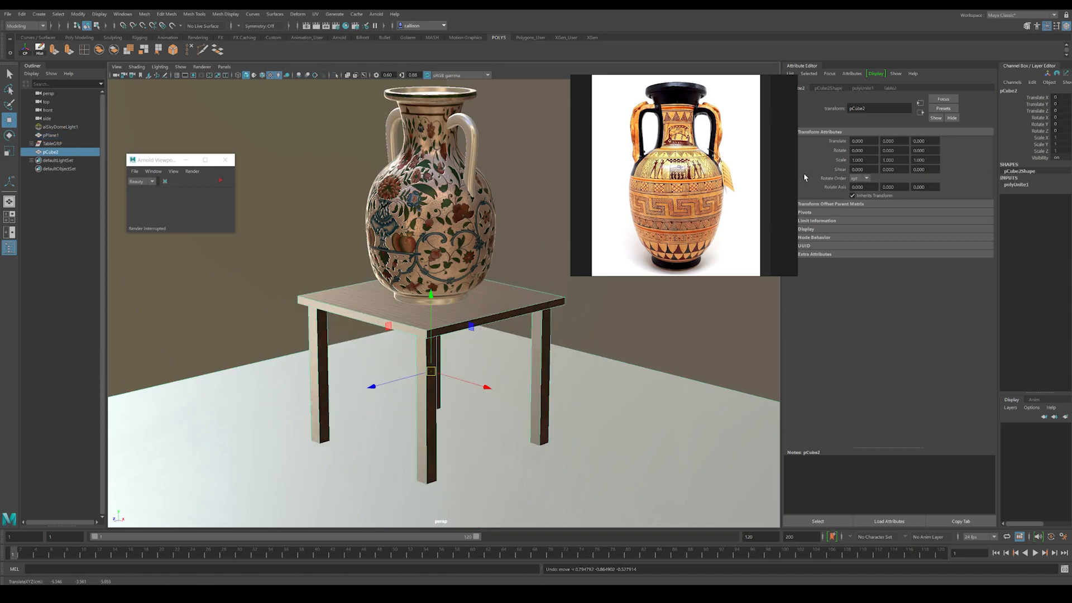
Step: Open the File texture behind Table2's base Color and check the combined table in an Arnold preview render
click(890, 88)
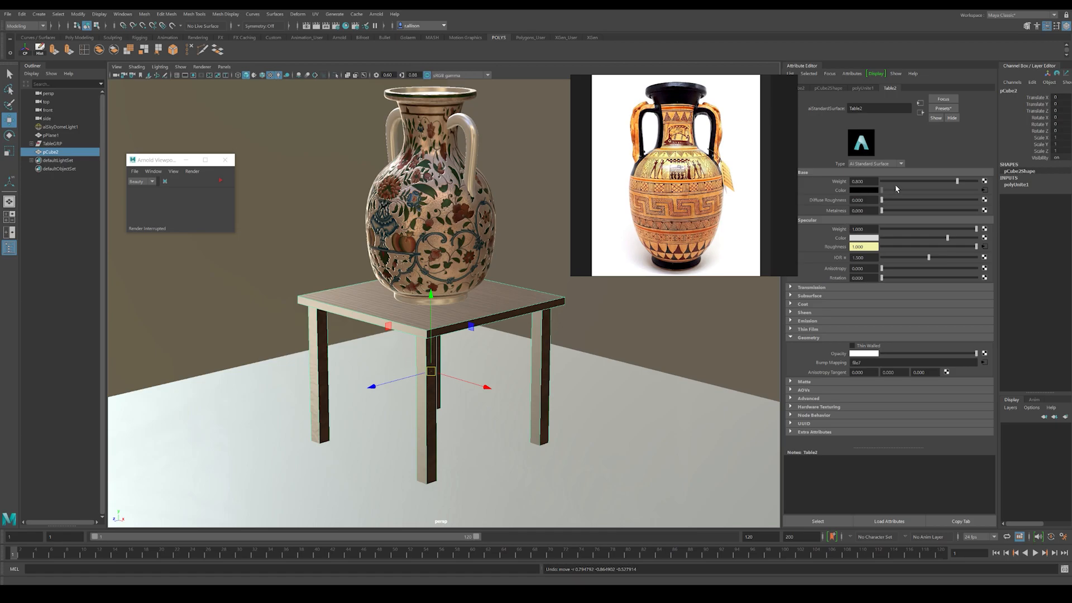
click(984, 191)
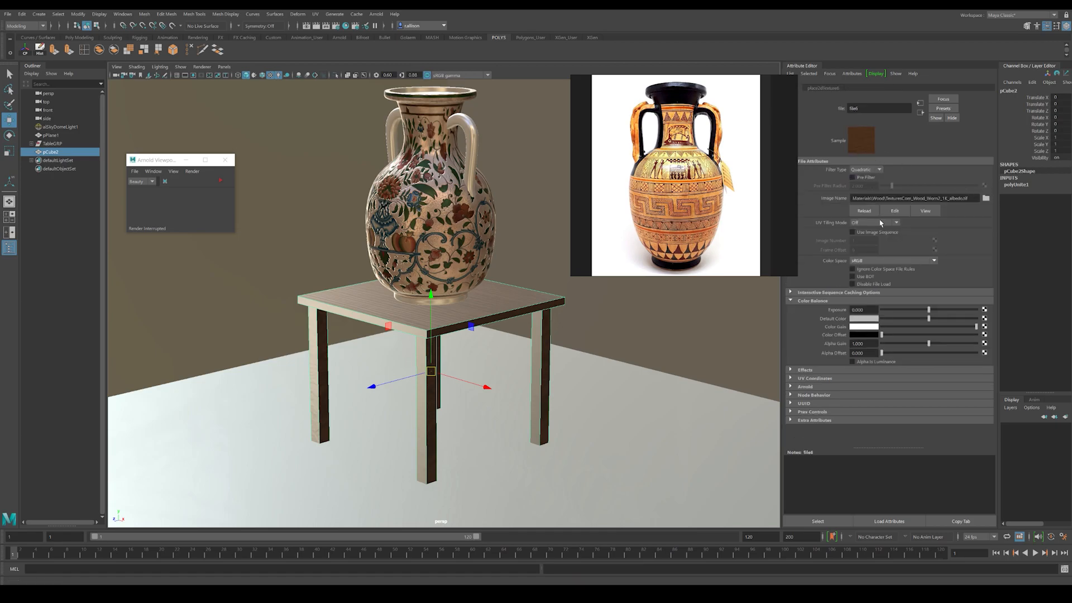
click(221, 181)
click(240, 338)
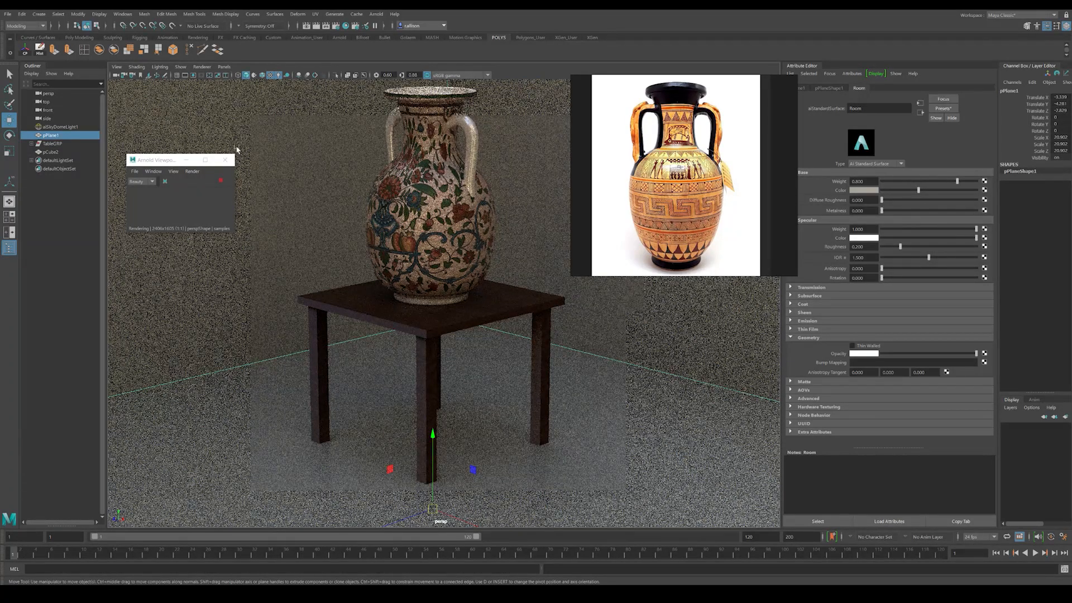
click(221, 180)
Step: Raise the Color Offset of Table2's base color texture slightly to lighten the wood
alt+right_drag(486, 279, 590, 402)
alt+drag(591, 402, 547, 425)
alt+right_drag(547, 425, 559, 436)
alt+drag(559, 436, 446, 371)
click(464, 358)
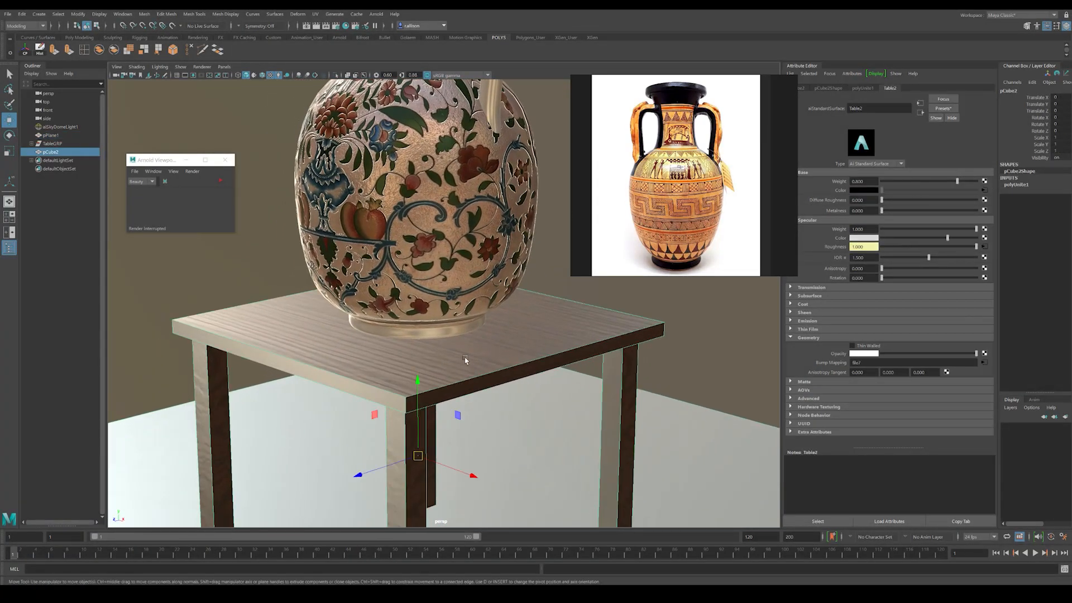
click(984, 190)
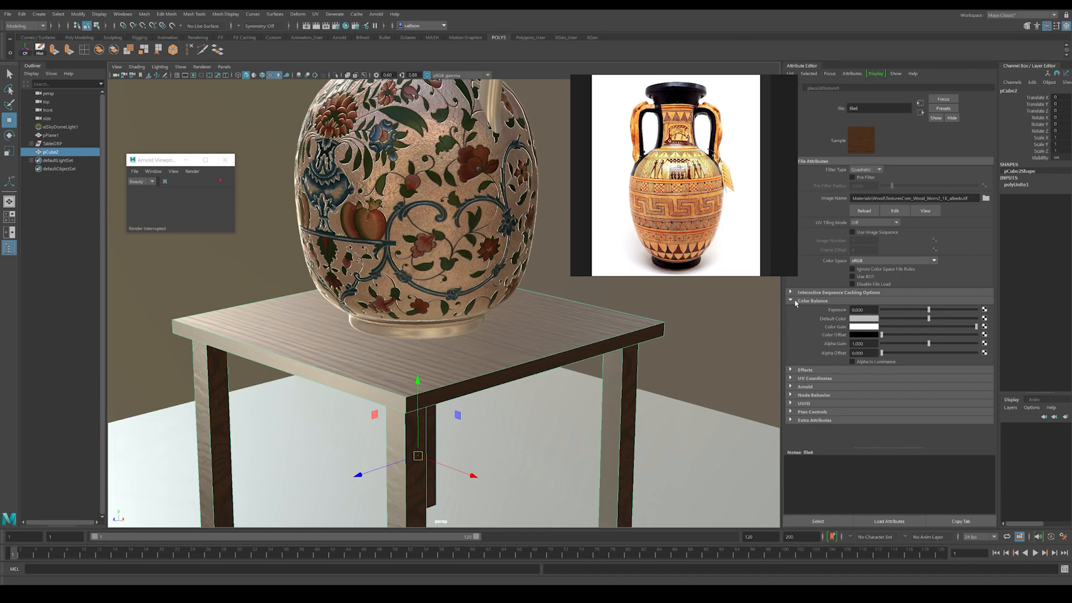
drag(881, 335, 894, 335)
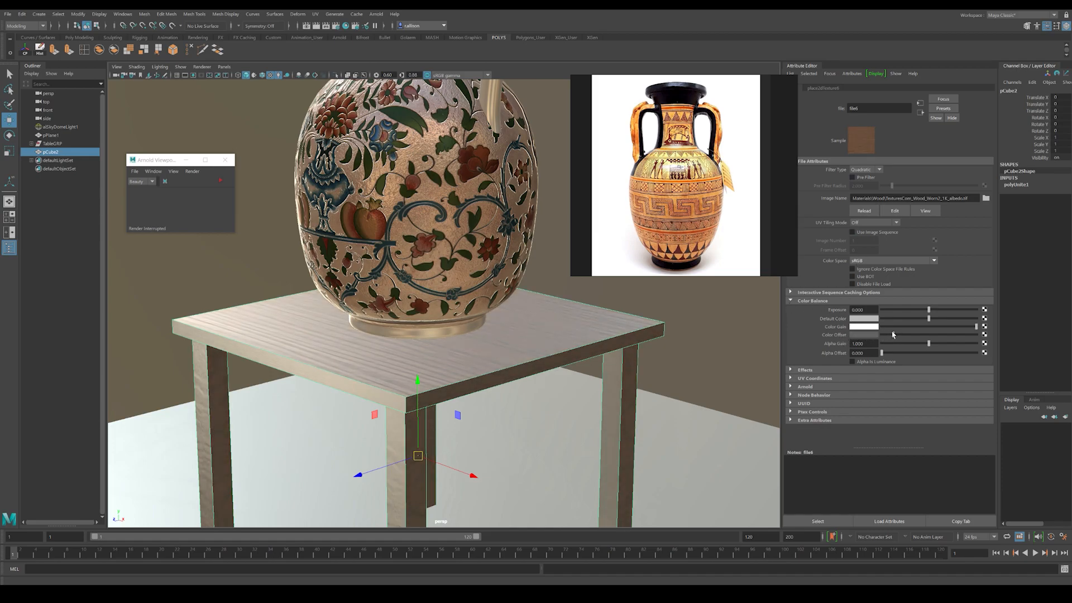
Step: Check the lightened table beneath the vase in an Arnold preview render
click(624, 304)
alt+right_drag(536, 319, 412, 258)
alt+middle_drag(412, 258, 409, 274)
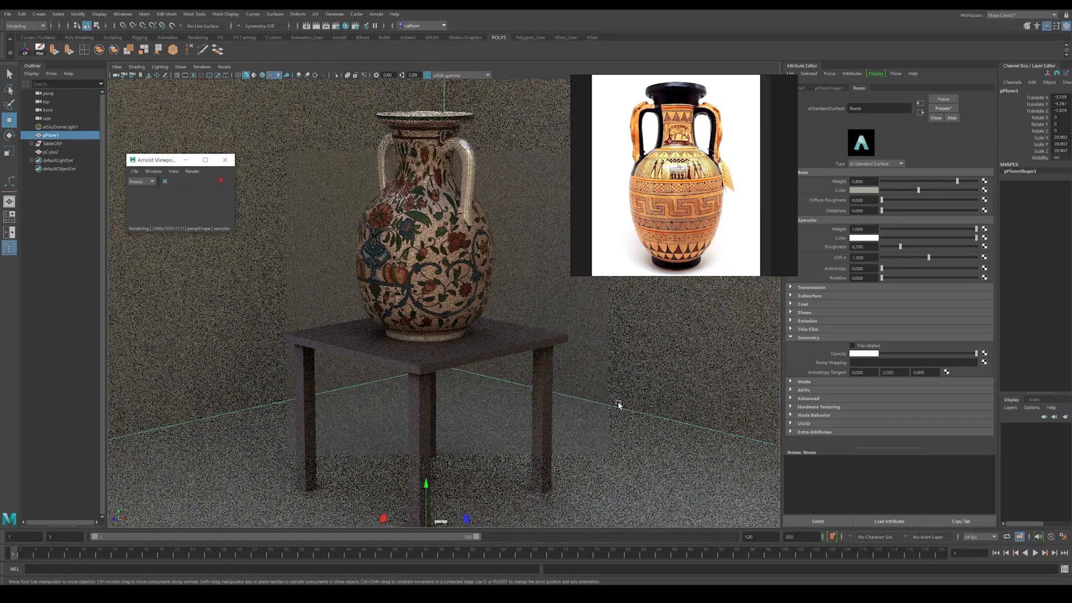
click(221, 184)
Step: Select the combined table and examine how the wood texture lies on its top and legs from several angles
scroll(433, 281, up, 5)
click(433, 281)
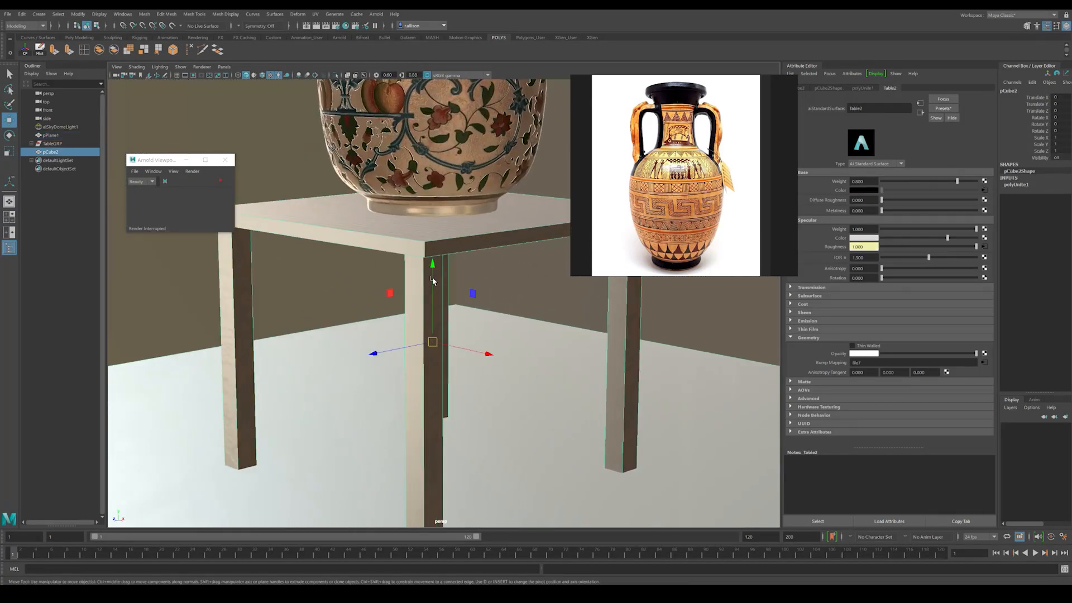
alt+drag(311, 211, 379, 307)
alt+middle_drag(380, 307, 400, 336)
alt+right_drag(436, 341, 471, 316)
alt+drag(471, 316, 474, 296)
alt+right_drag(475, 296, 558, 330)
mouse_move(558, 330)
alt+mouse_down()
mouse_move(578, 320)
mouse_move(562, 324)
alt+mouse_up()
alt+right_drag(562, 324, 496, 318)
alt+middle_drag(496, 318, 402, 327)
alt+right_drag(402, 327, 353, 298)
alt+drag(352, 298, 410, 312)
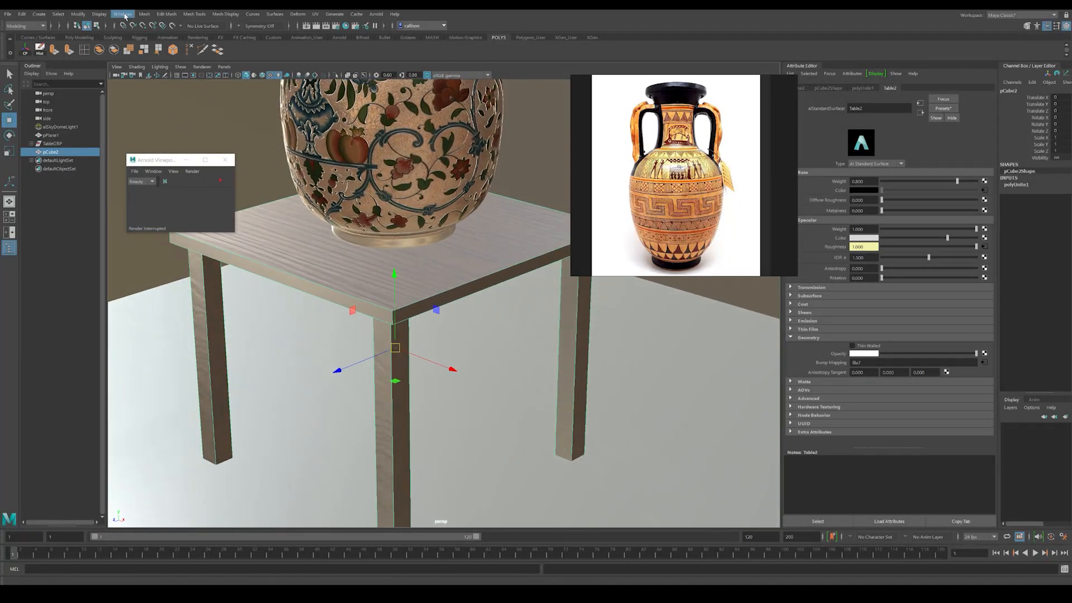
Step: Separate the combined table mesh into its parts and delete three of the four legs
click(145, 13)
click(156, 53)
alt+drag(450, 385, 431, 313)
click(414, 287)
key(Delete)
click(568, 301)
key(Delete)
click(208, 309)
key(Delete)
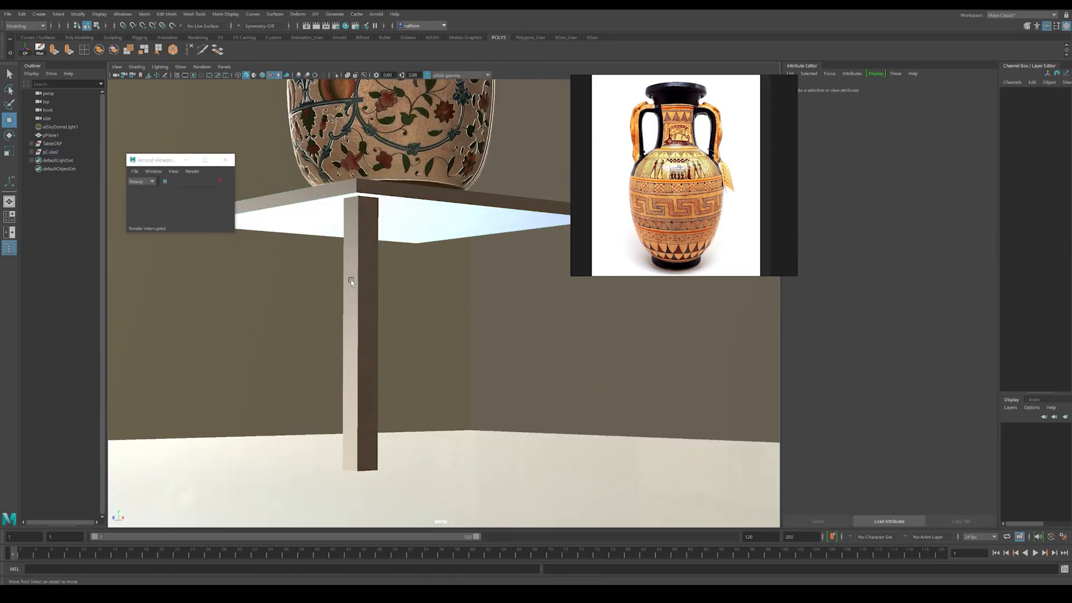
Step: Insert supporting edge loops near the upper and lower ends of the remaining table leg
click(350, 279)
alt+drag(289, 215, 329, 210)
scroll(330, 206, up, 1)
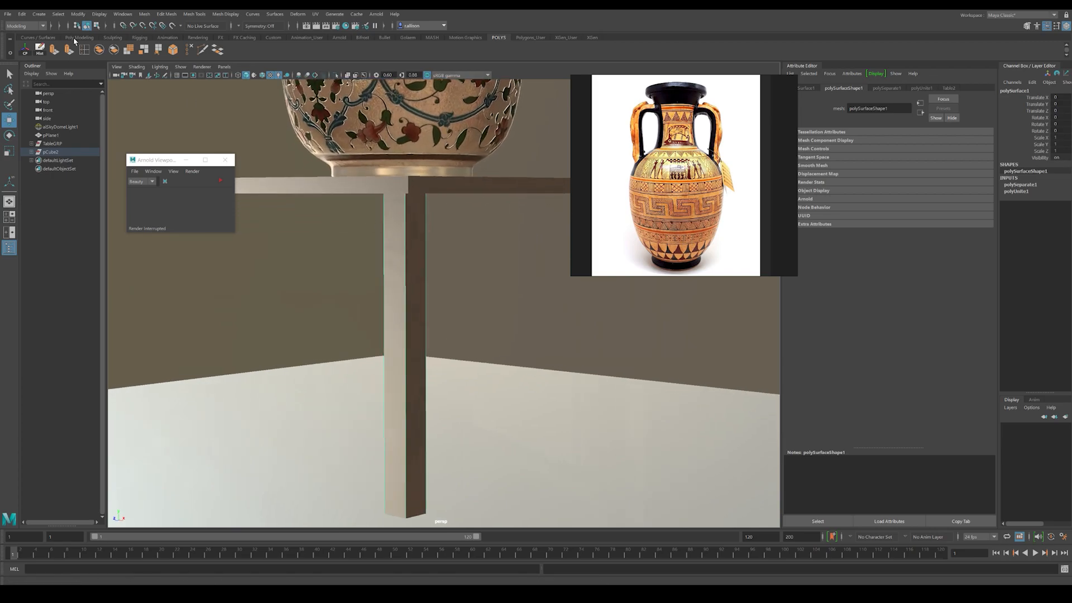
click(101, 51)
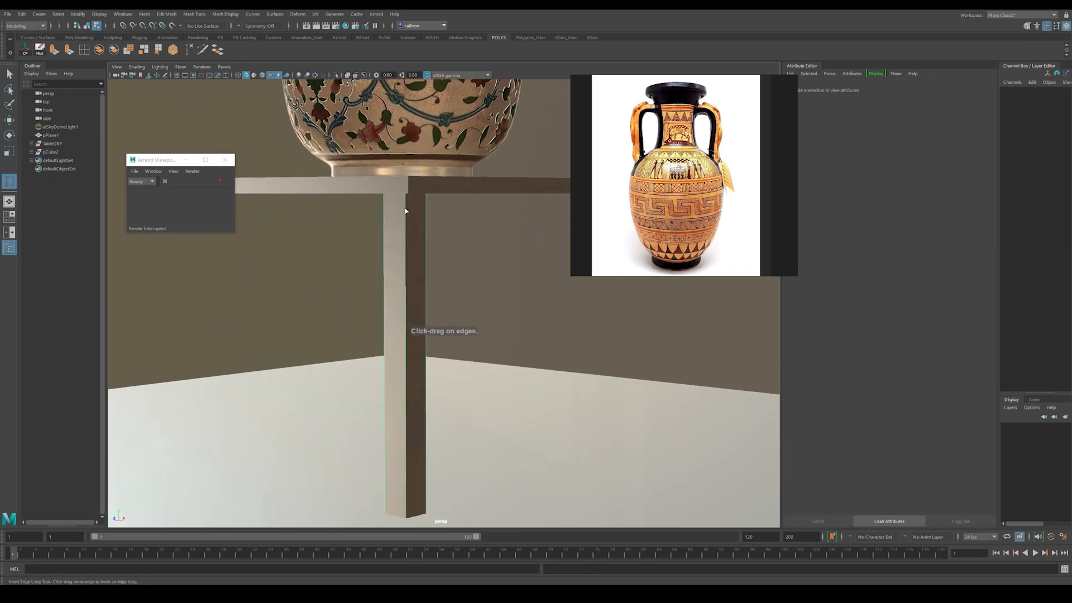
click(406, 211)
click(403, 188)
alt+drag(403, 189, 390, 312)
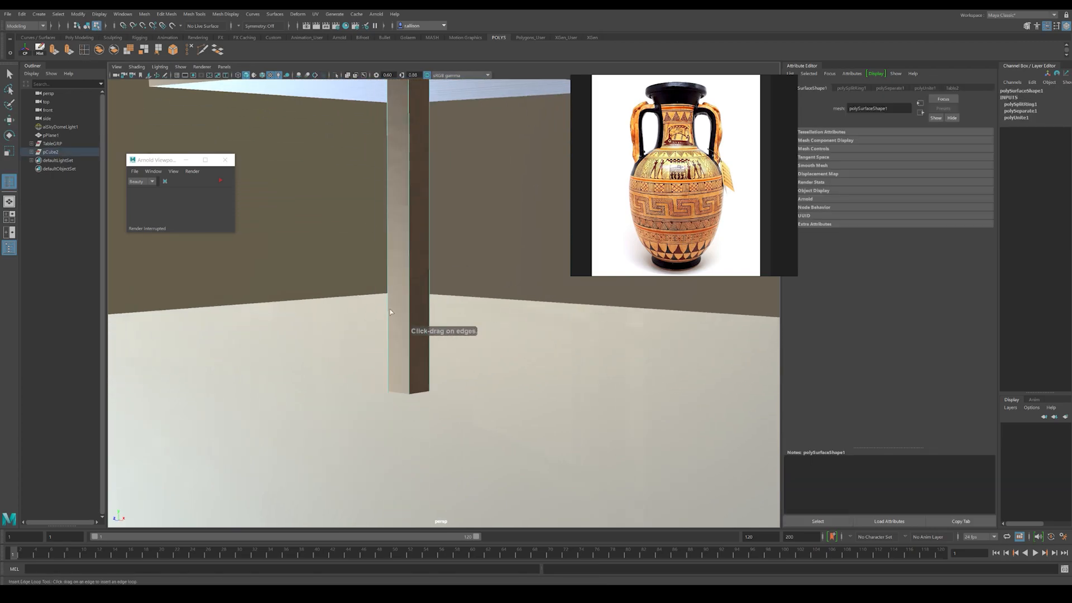
click(409, 394)
alt+drag(409, 394, 414, 371)
Step: Insert supporting edge loops beside the leg's long vertical edges, working in wireframe display, and return to shaded display
scroll(414, 368, up, 3)
key(4)
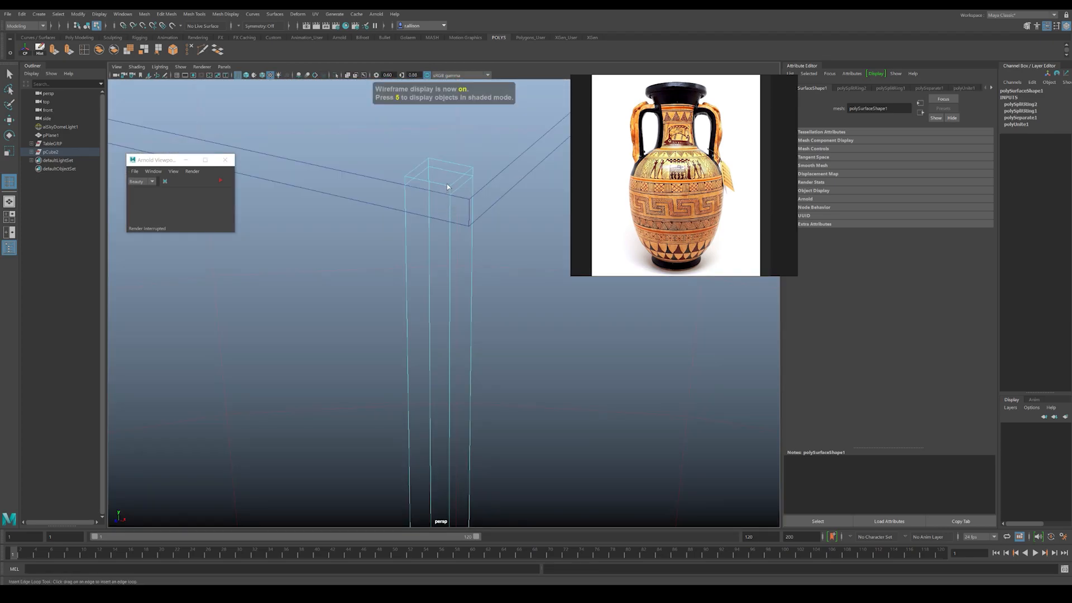
click(446, 188)
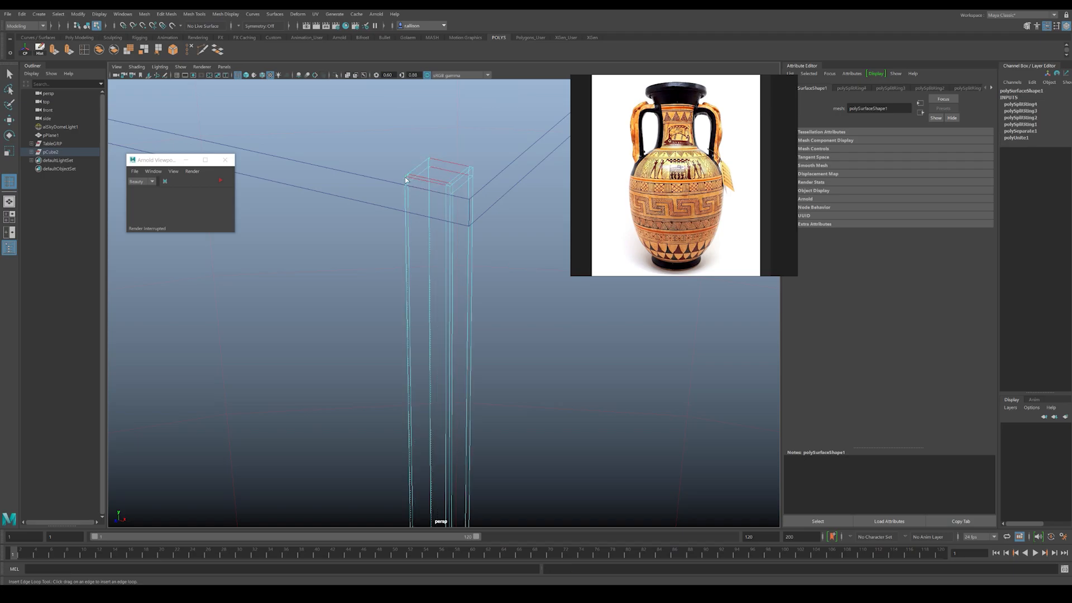
click(427, 159)
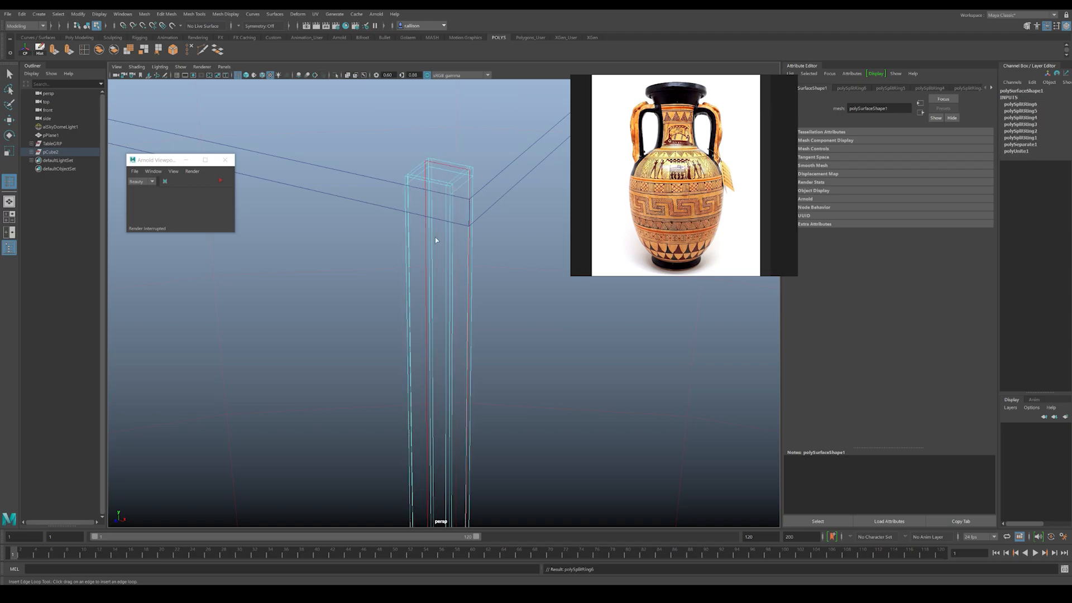
key(5)
alt+drag(455, 294, 438, 268)
key(w)
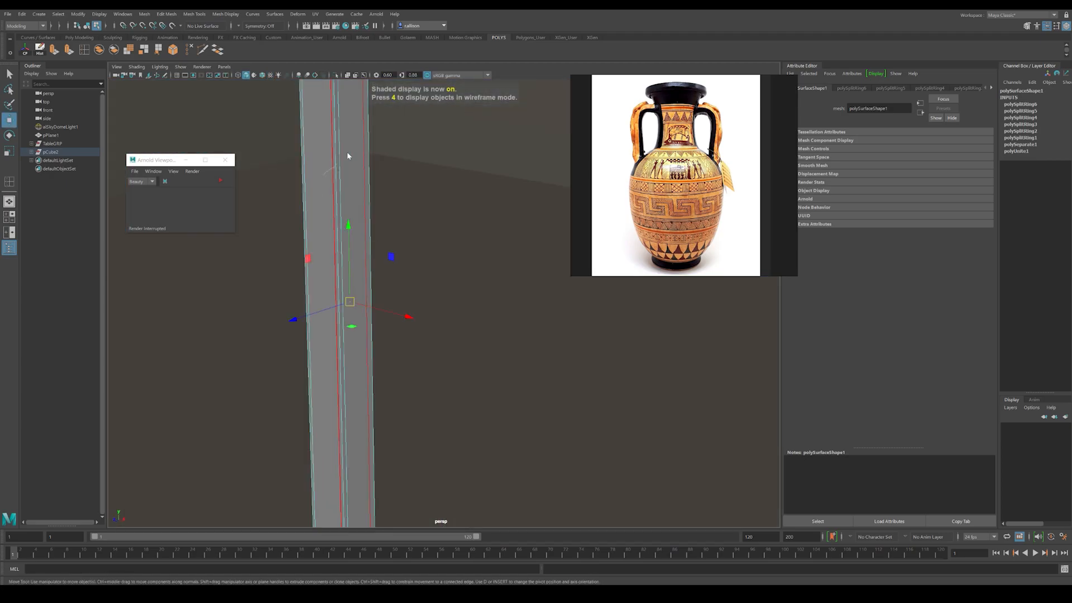
right_drag(343, 155, 379, 128)
click(414, 210)
alt+drag(540, 263, 430, 293)
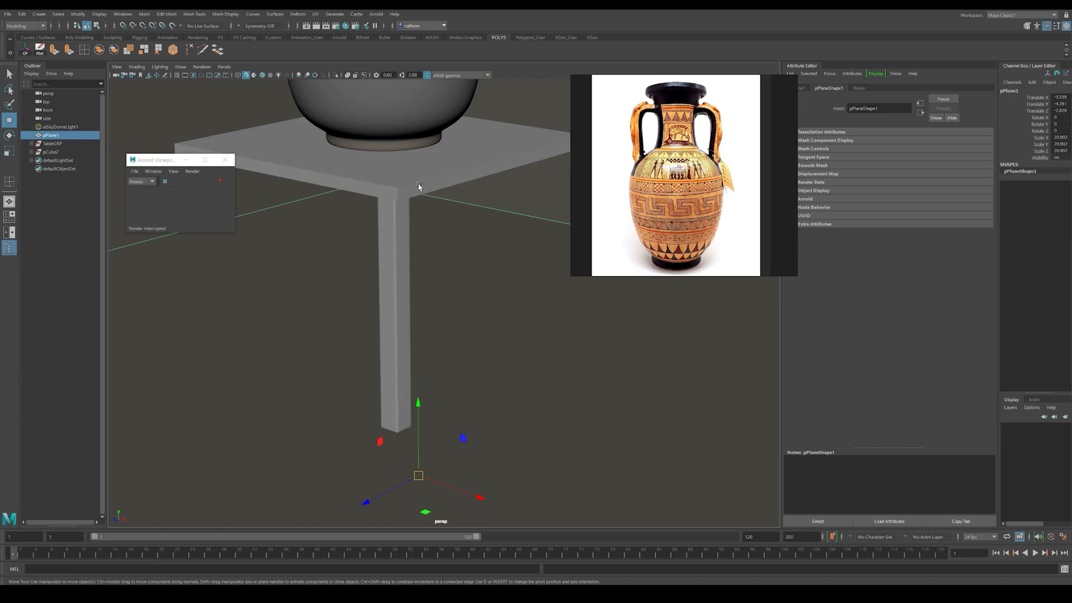
Step: Insert supporting edge loops close to the tabletop's outer edges and preview the tabletop smoothed
alt+drag(420, 185, 417, 241)
scroll(417, 241, up, 2)
click(392, 283)
alt+drag(392, 282, 425, 250)
click(82, 49)
click(469, 295)
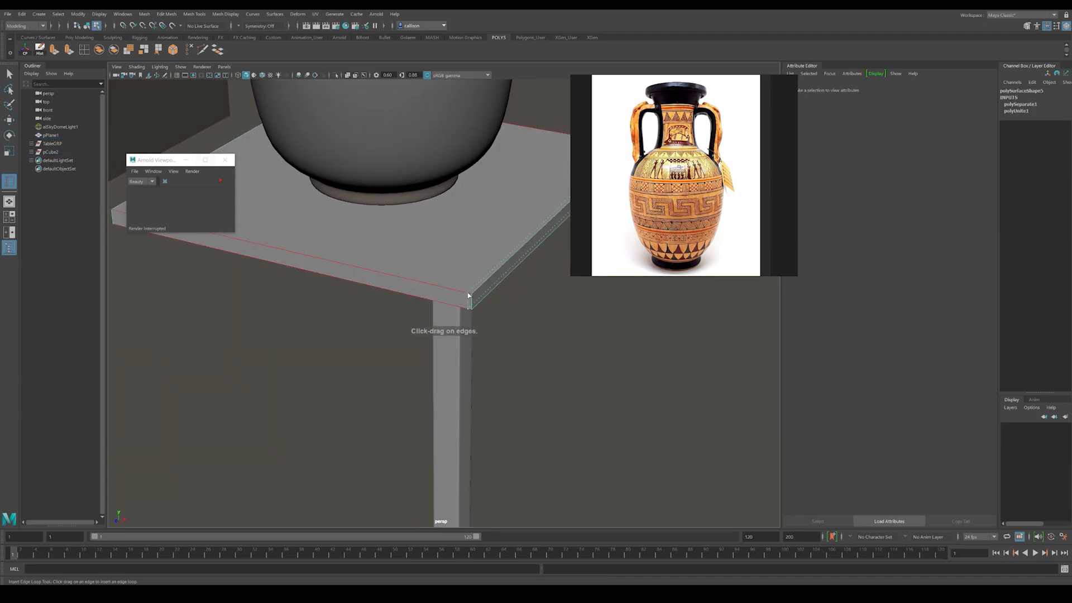
alt+drag(472, 289, 481, 258)
click(513, 276)
key(w)
right_drag(425, 259, 457, 231)
click(488, 366)
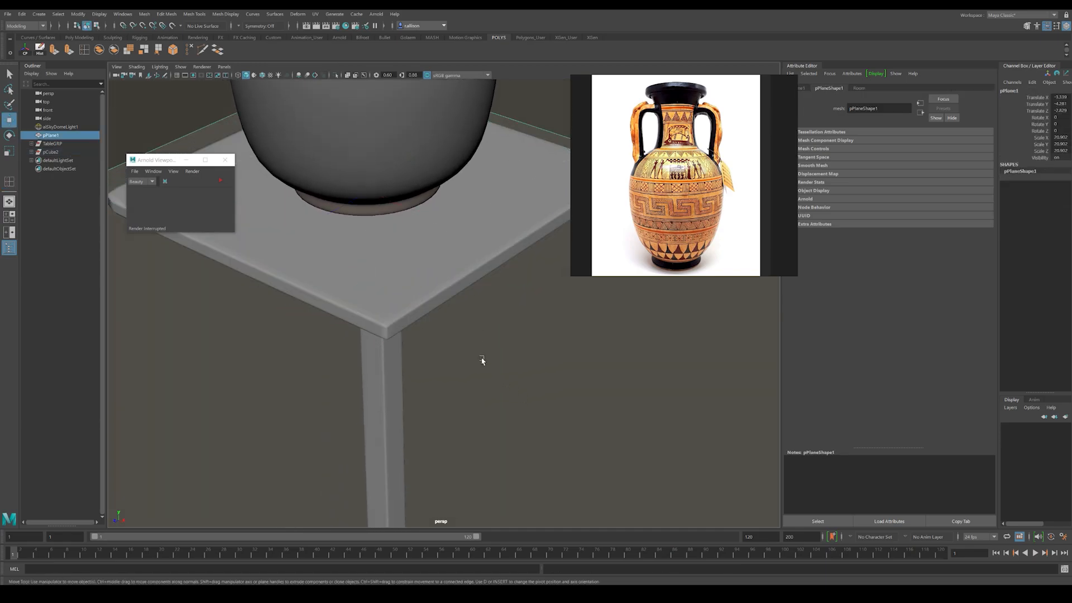
Step: Insert a further edge loop near the tabletop's rounded corners to sharpen them, and preview the tabletop smoothed again
alt+right_drag(489, 367, 433, 357)
alt+drag(433, 357, 387, 357)
click(310, 242)
alt+drag(310, 242, 364, 266)
alt+middle_drag(363, 265, 311, 273)
alt+right_drag(311, 273, 460, 320)
alt+middle_drag(459, 321, 524, 327)
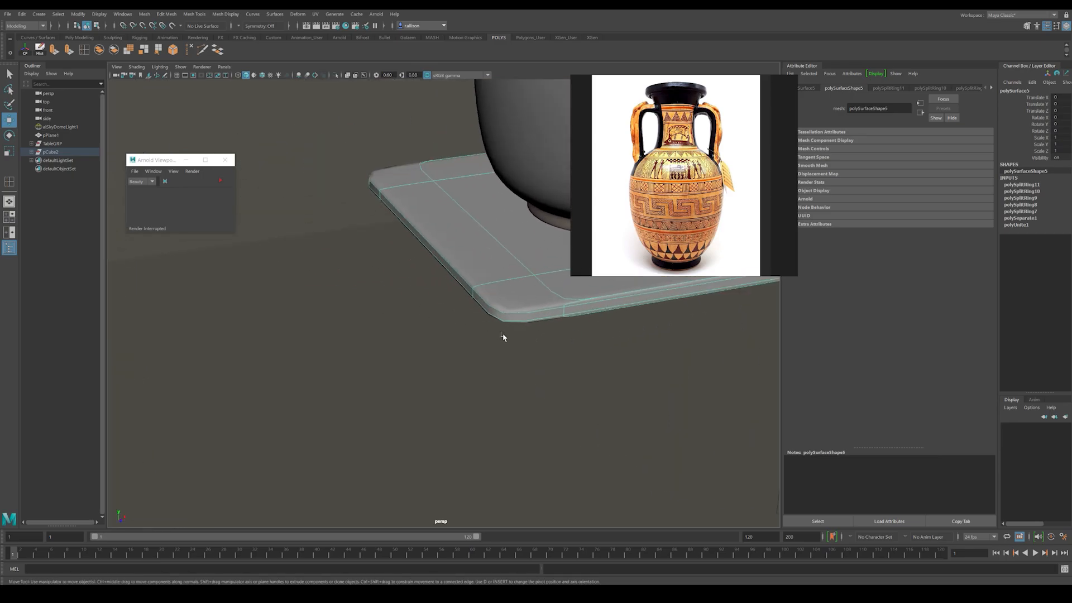
key(1)
key(g)
click(499, 315)
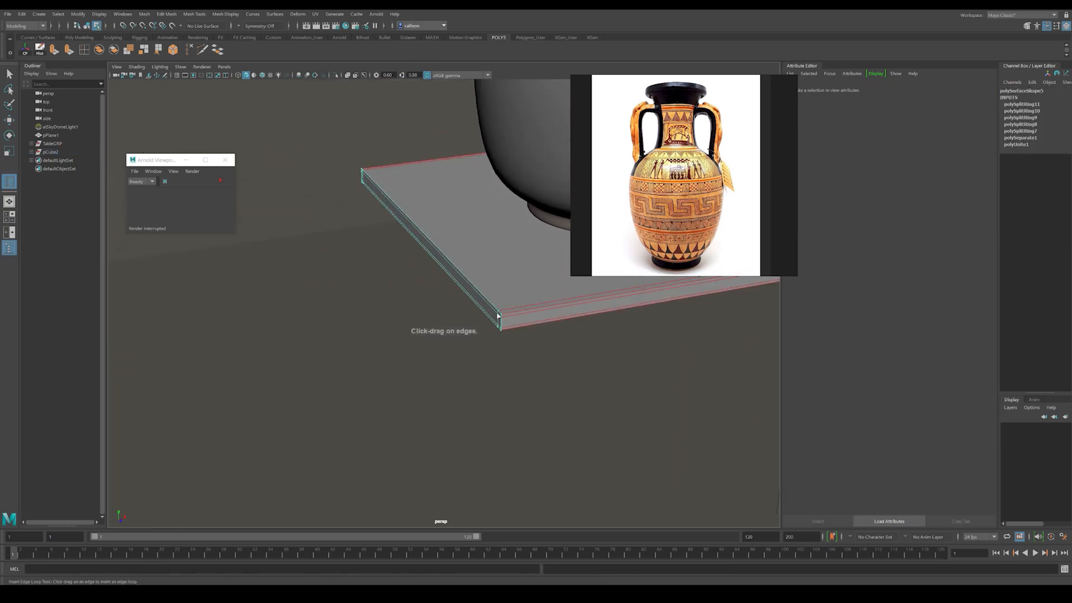
key(w)
right_drag(517, 283, 532, 271)
key(3)
alt+drag(548, 375, 446, 386)
Step: Center the finished leg's pivot and place duplicates of the leg under the tabletop's other three corners
click(506, 388)
scroll(531, 401, down, 3)
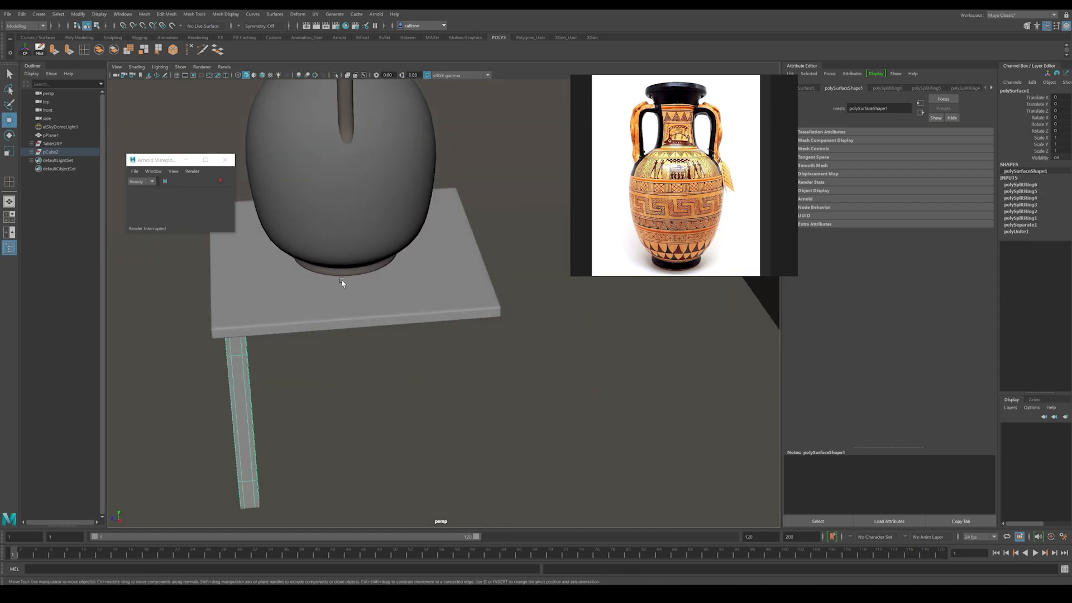
scroll(298, 260, down, 3)
alt+middle_drag(293, 299, 421, 244)
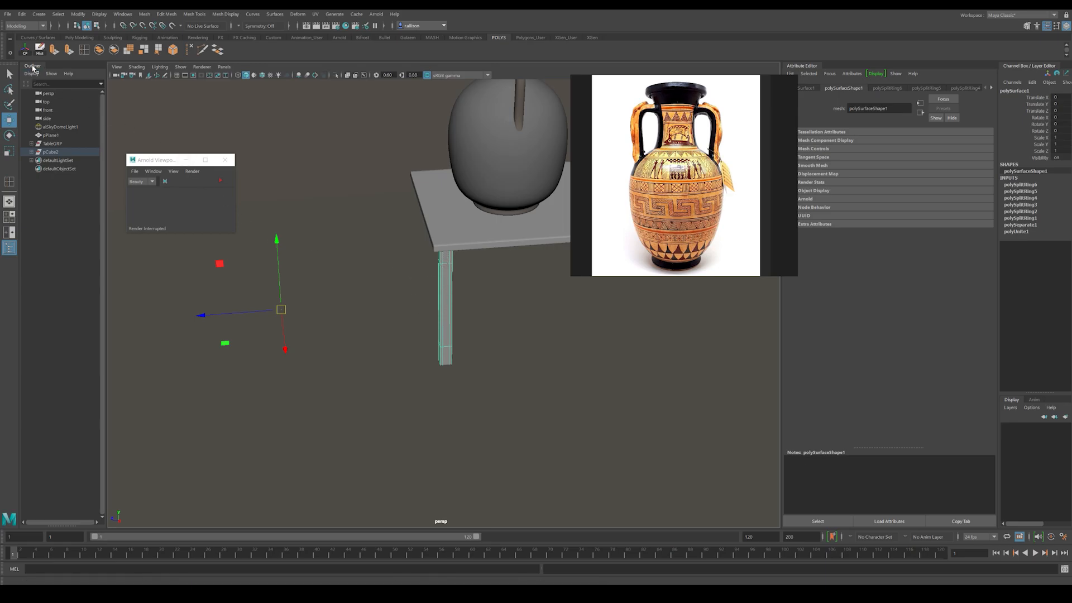
alt+drag(386, 220, 345, 310)
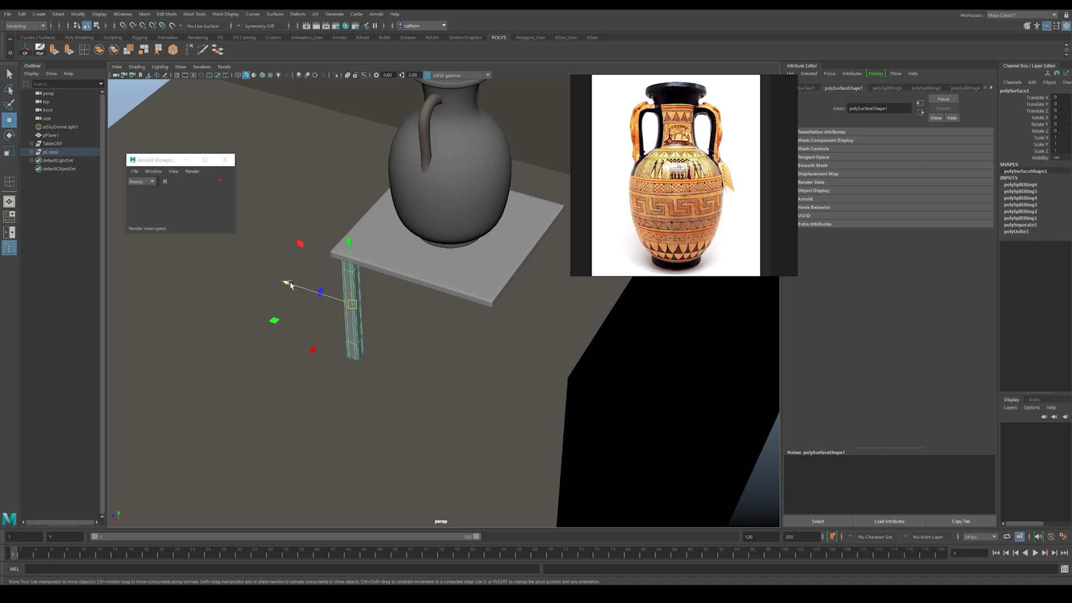
mouse_move(290, 284)
shift+mouse_down()
mouse_move(412, 340)
mouse_move(364, 302)
mouse_move(396, 330)
mouse_move(397, 278)
mouse_move(435, 223)
mouse_move(454, 240)
mouse_move(469, 335)
mouse_move(390, 317)
shift+mouse_up()
alt+middle_drag(390, 317, 392, 343)
alt+right_drag(416, 347, 139, 318)
click(639, 438)
alt+drag(567, 379, 586, 397)
alt+middle_drag(587, 398, 498, 404)
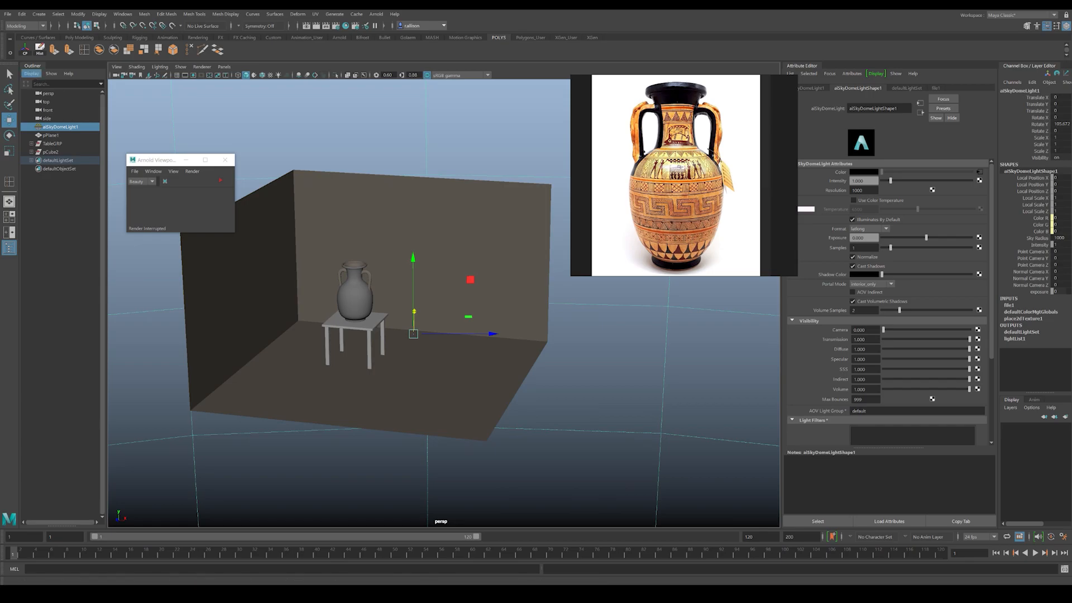
Step: Add an Arnold area light to the scene and scale it uniformly to about 3.98
click(57, 136)
click(58, 151)
click(57, 126)
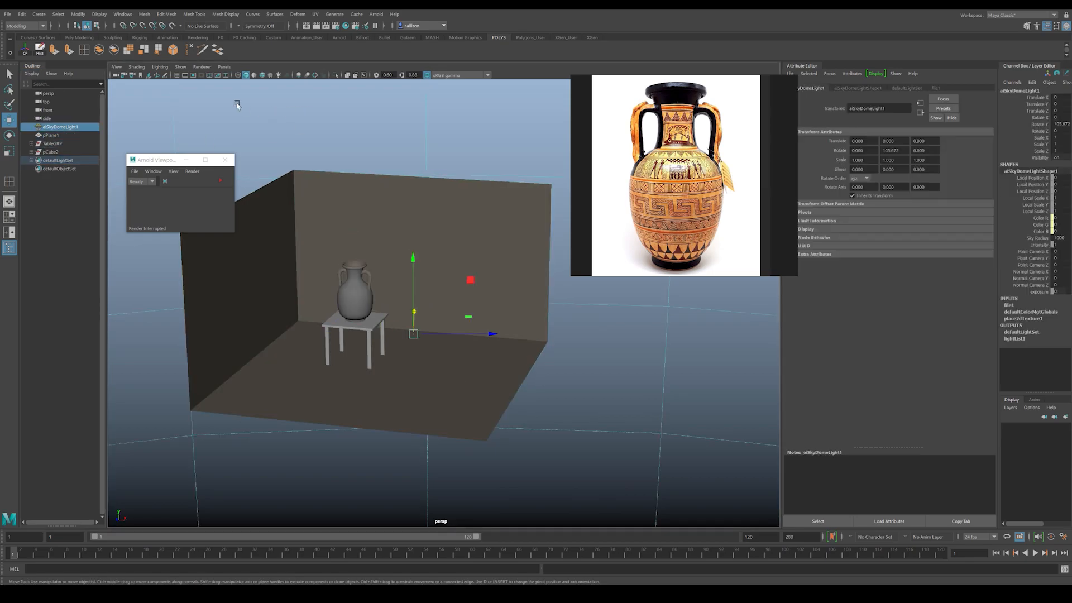
click(377, 15)
mouse_move(402, 56)
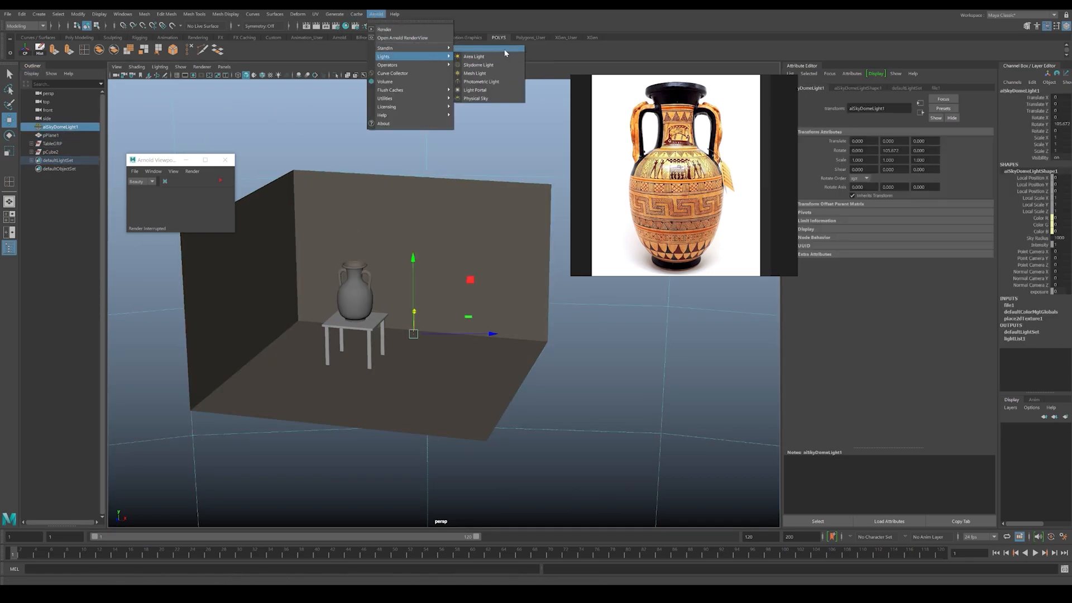
click(481, 57)
drag(414, 335, 486, 299)
key(e)
key(ctrl+z)
key(ctrl+z)
key(ctrl+z)
key(ctrl+z)
key(ctrl+z)
key(ctrl+z)
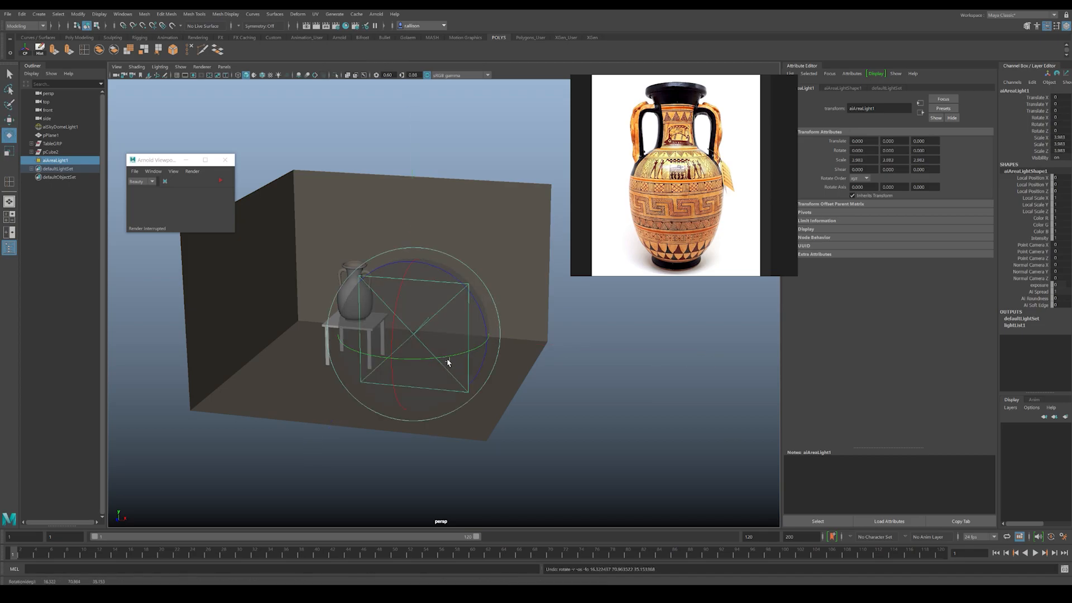
Step: Rotate the area light about 94 degrees around Y and move it to the room's open side, at about X 7.9, Z -6.9
drag(430, 363, 480, 296)
key(w)
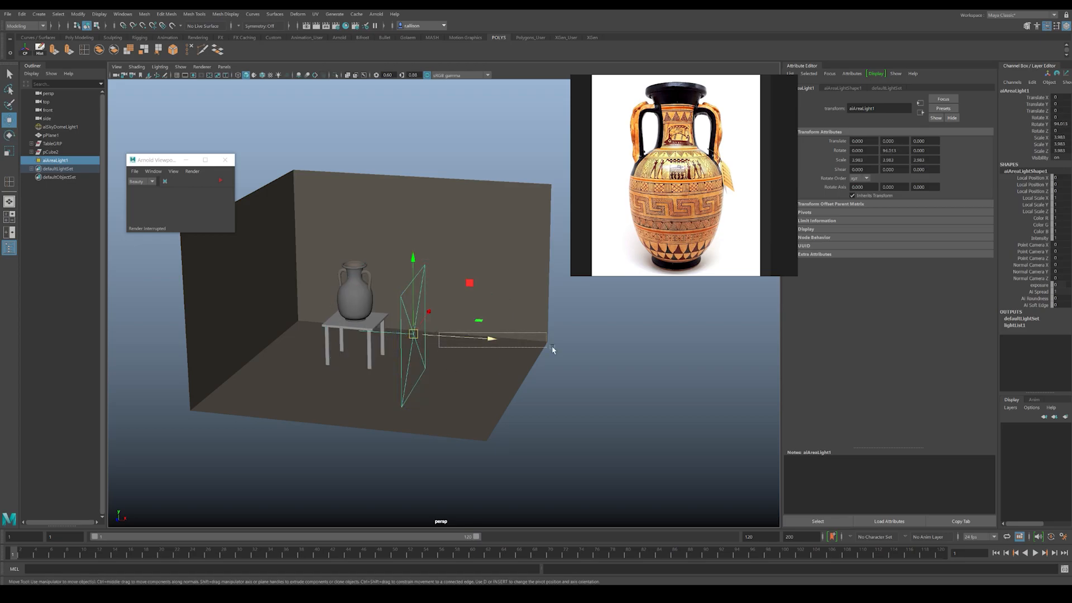
drag(465, 340, 590, 355)
middle_drag(543, 369, 544, 312)
alt+drag(544, 313, 514, 326)
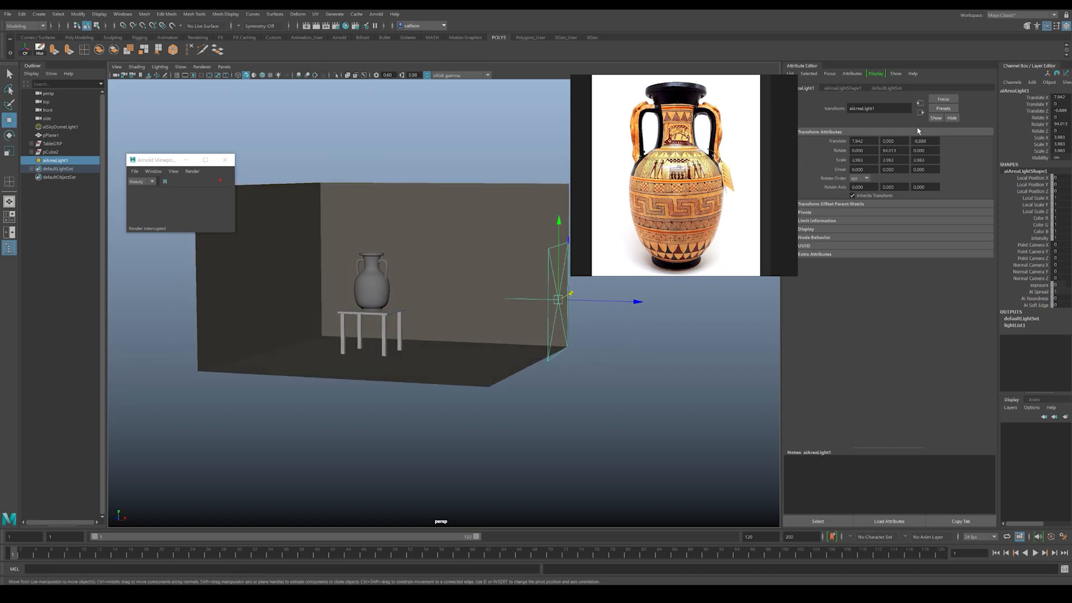
Step: Set the area light's intensity to 200
click(827, 87)
text(200)
key(Return)
Step: Frame the textured vase and table in the room and check the area lighting in an Arnold preview render
alt+right_drag(547, 362, 606, 390)
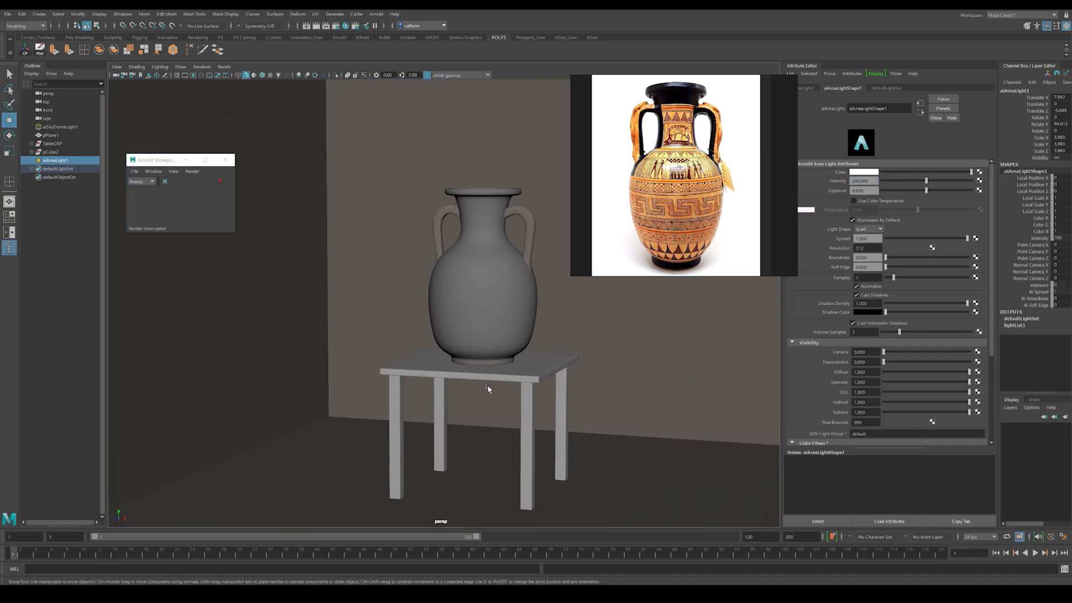
key(7)
alt+drag(605, 390, 490, 372)
key(6)
click(599, 373)
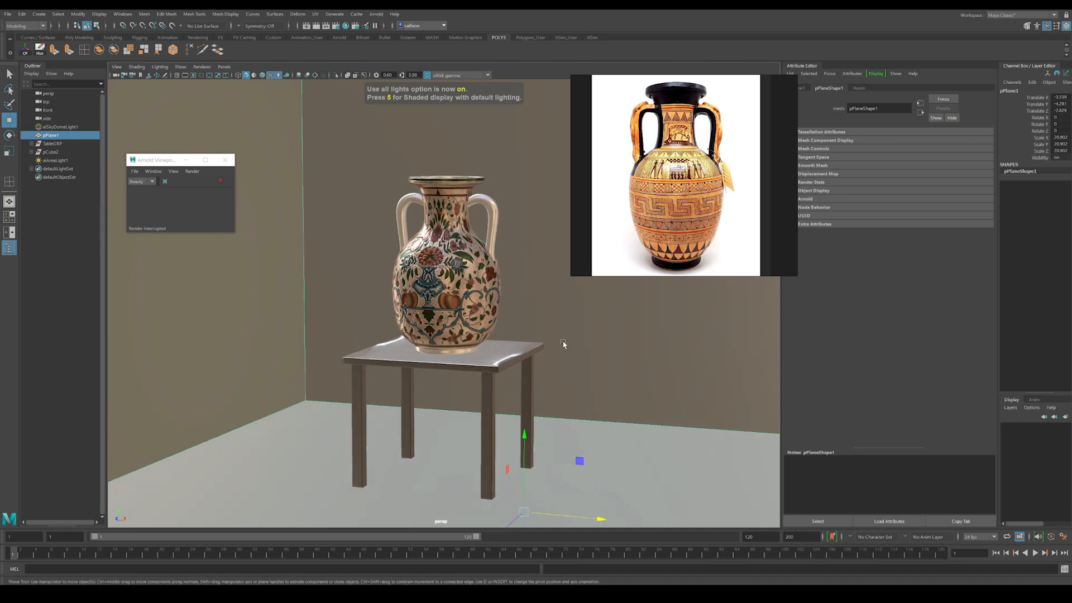
alt+right_drag(257, 380, 206, 366)
alt+right_drag(303, 357, 404, 335)
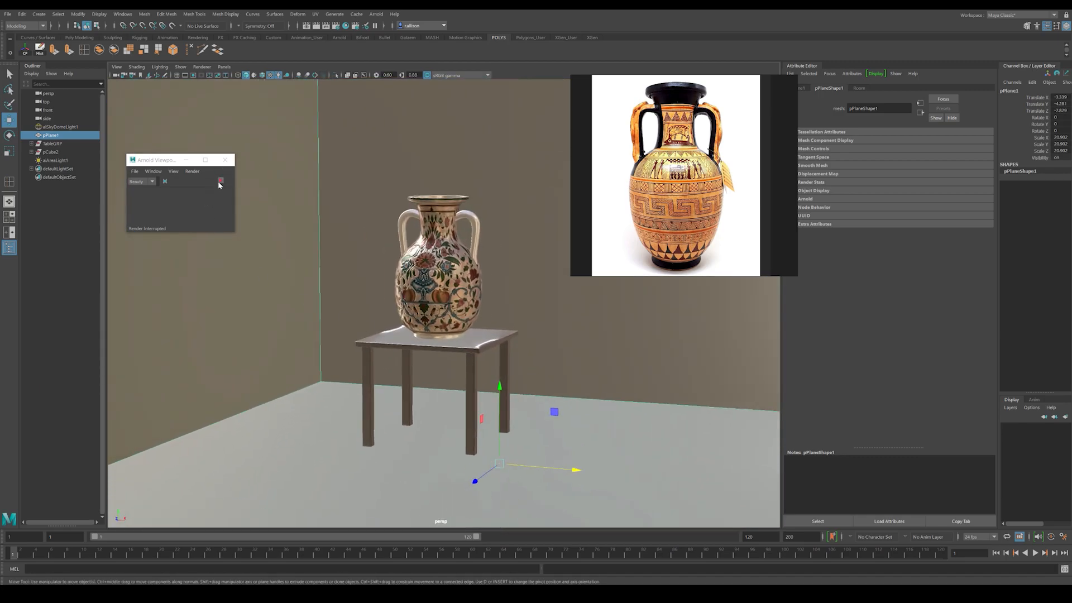
click(220, 181)
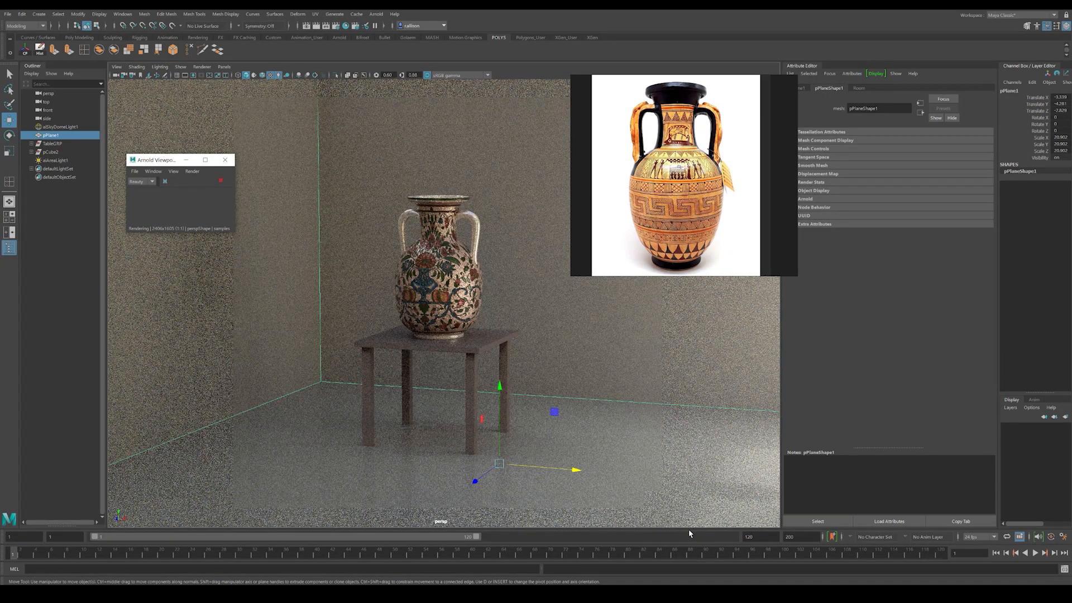
click(51, 319)
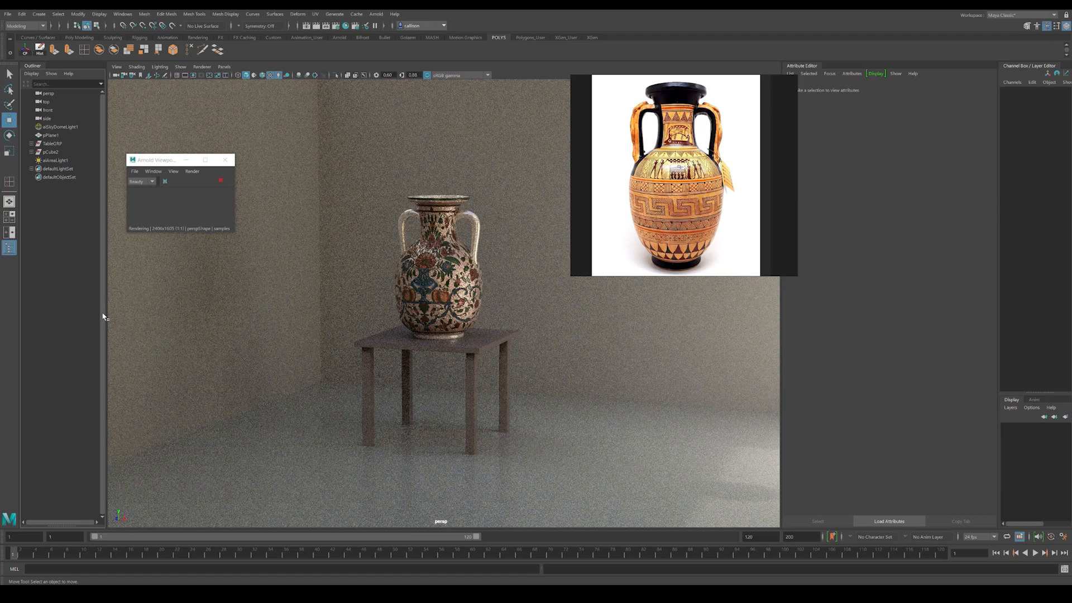
click(221, 180)
Step: Set the render image size to the HD_1080 preset in the Render Settings
mouse_move(503, 303)
alt+right_down()
mouse_move(487, 328)
mouse_move(403, 290)
alt+right_up()
alt+right_drag(525, 340, 563, 368)
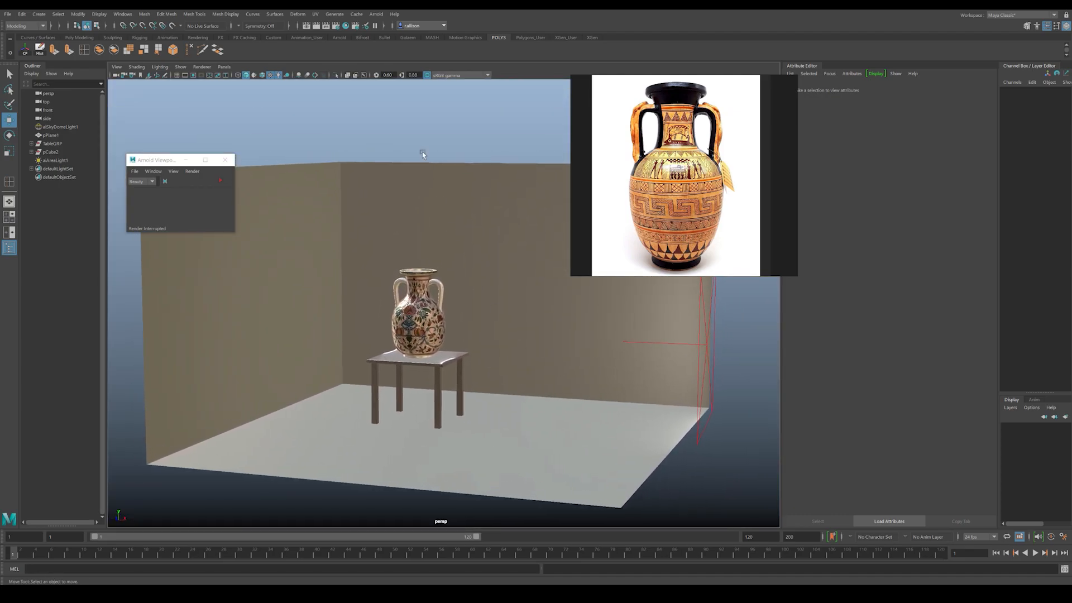
click(336, 26)
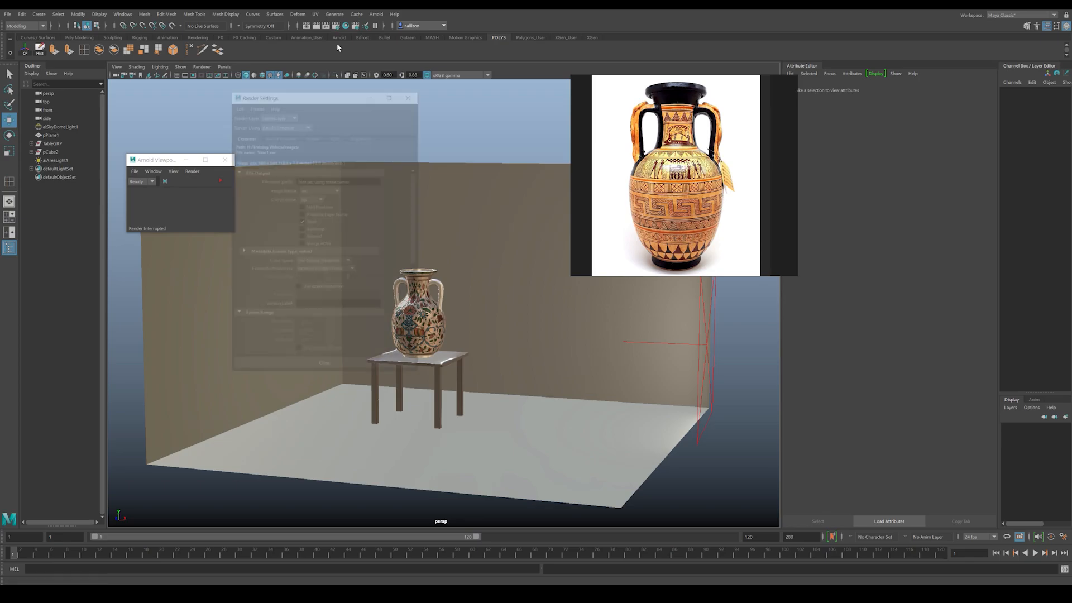
drag(278, 96, 285, 92)
scroll(279, 281, down, 5)
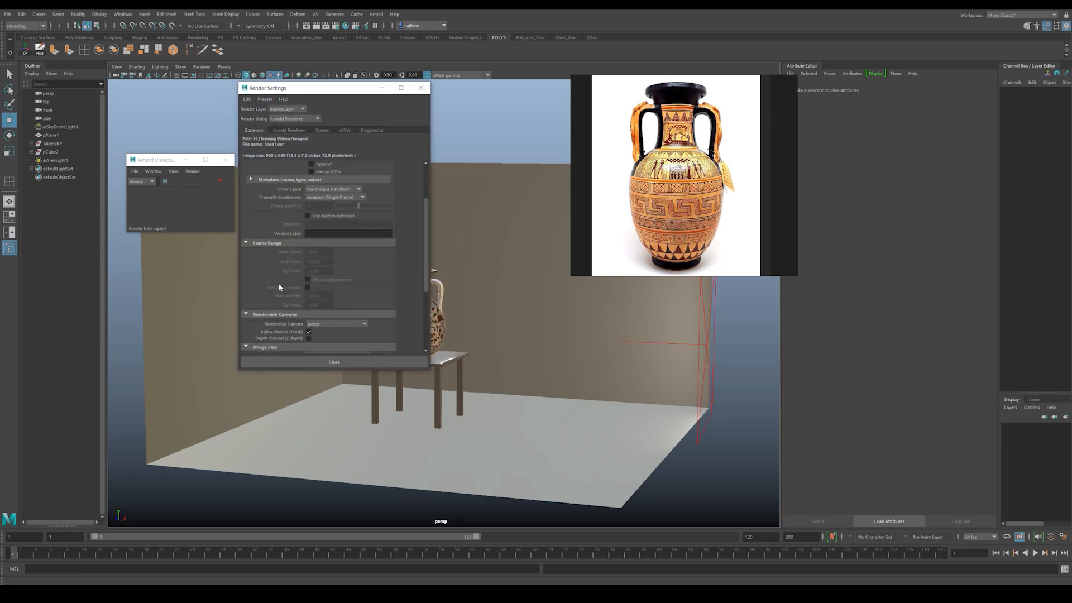
click(323, 305)
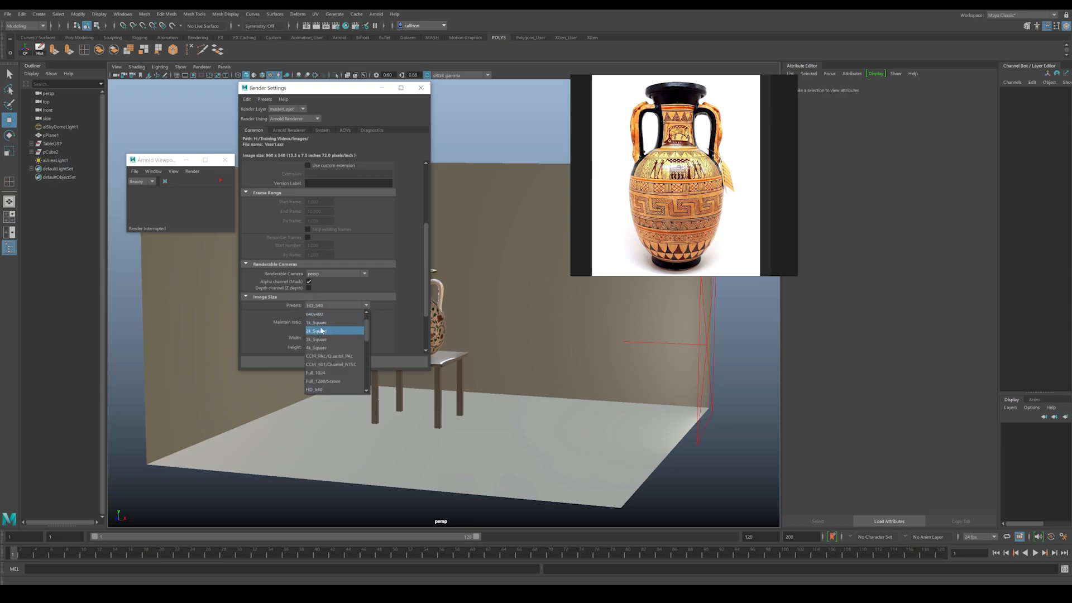
click(316, 381)
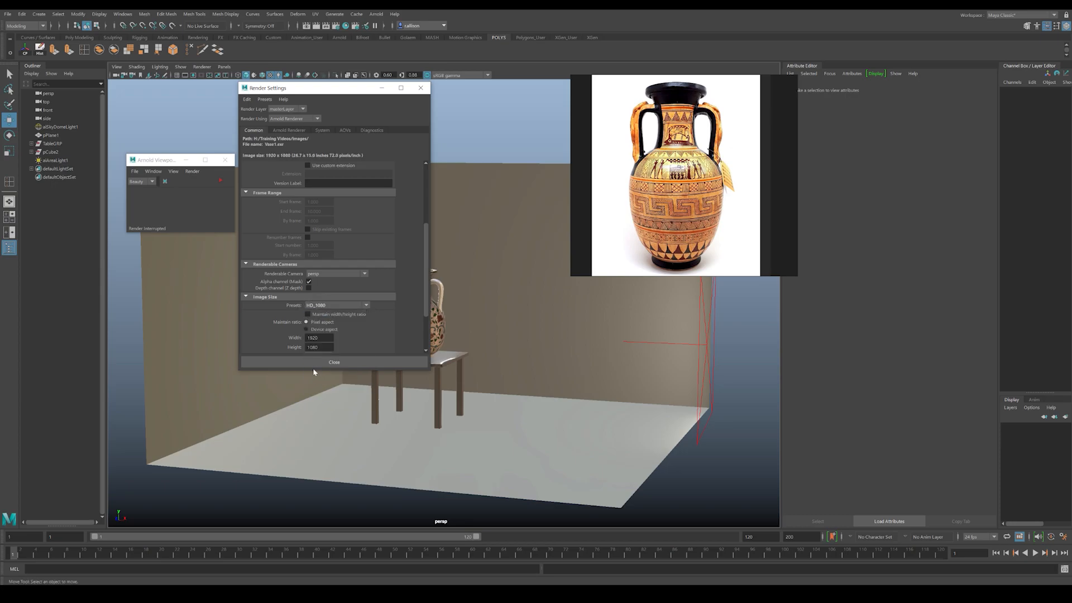
Step: Create an aiAtmosphereVolume as the environment's atmosphere in the Arnold render settings and close the settings
click(283, 132)
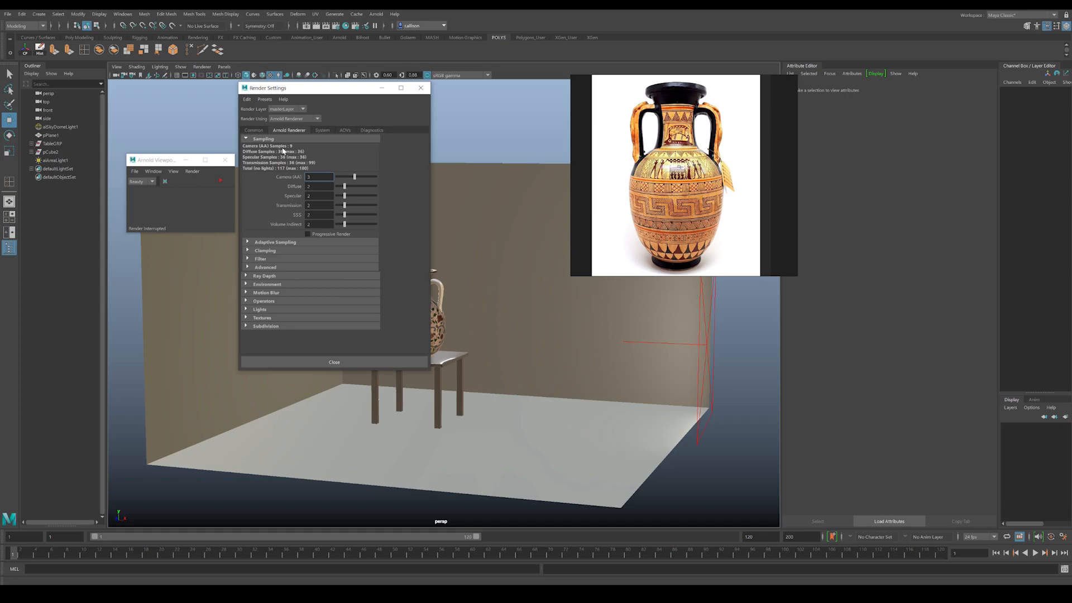
click(247, 285)
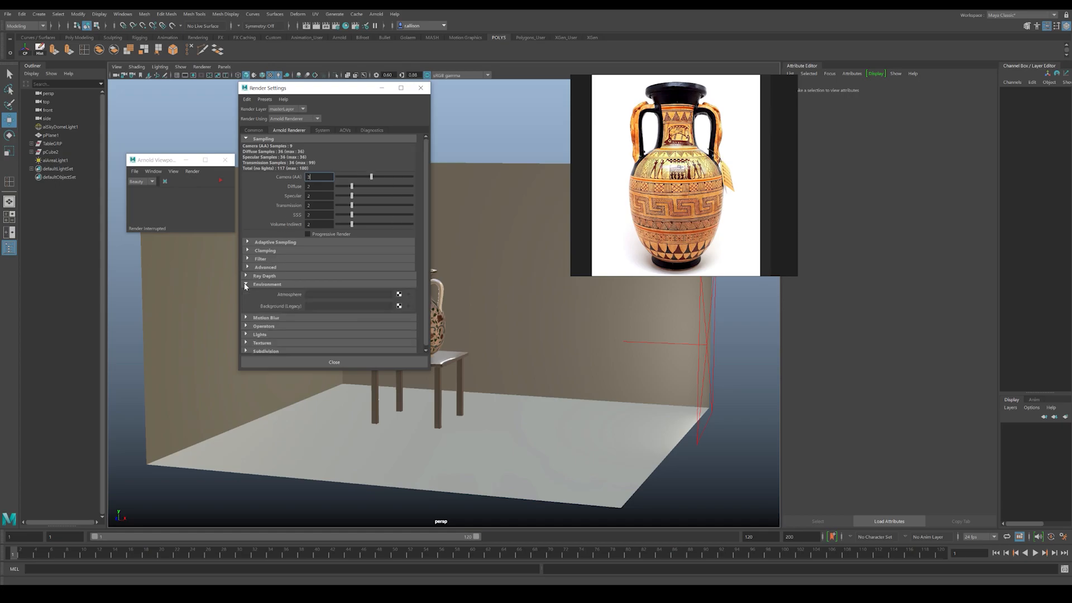
click(398, 294)
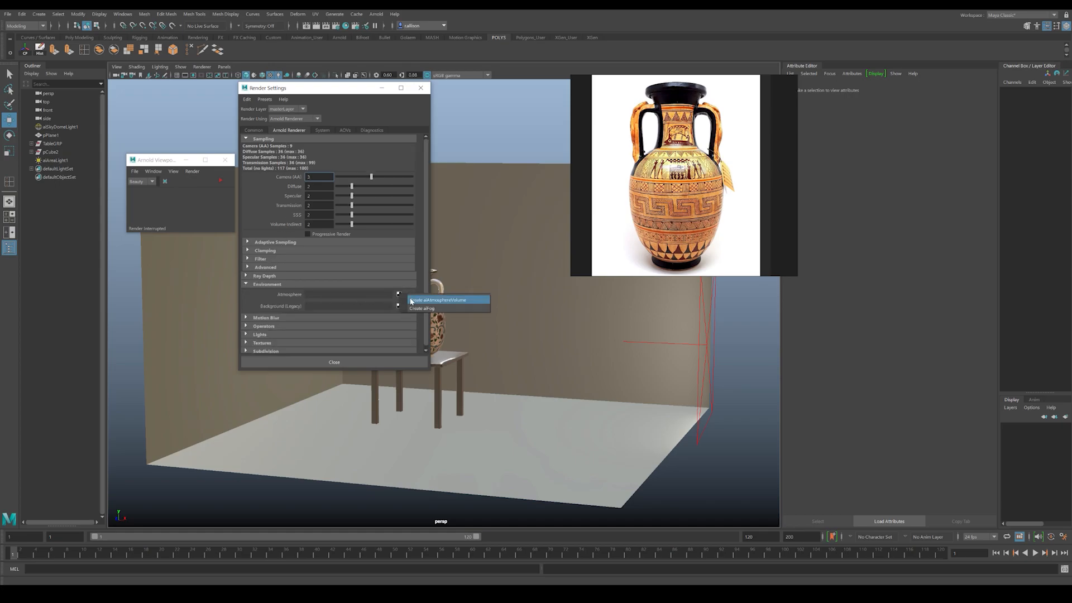
click(438, 299)
click(420, 88)
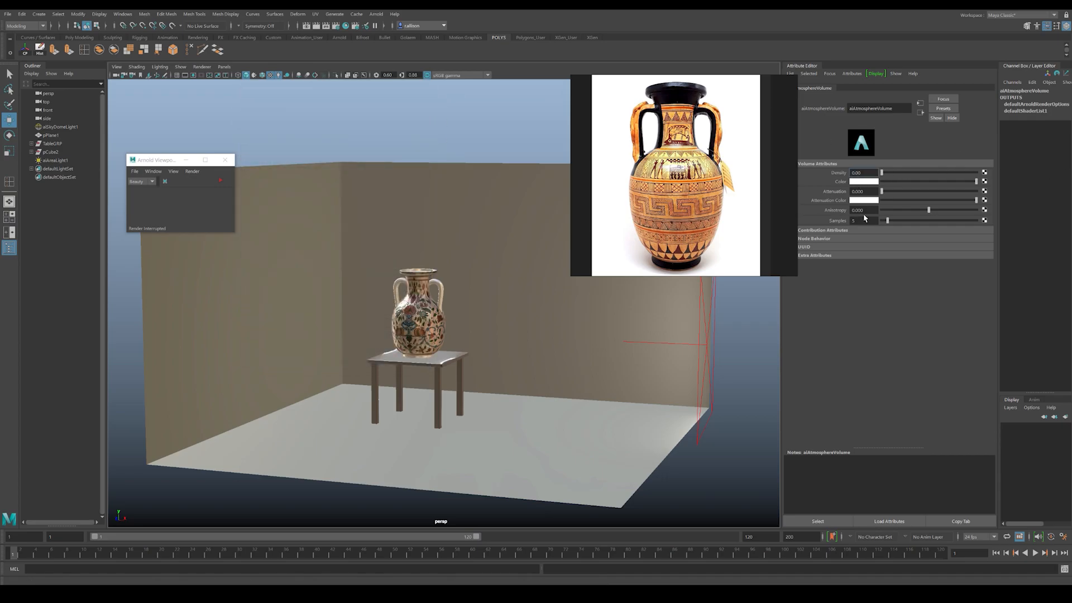
Step: Run a live Arnold preview in the viewport and frame the vase and table to examine the atmosphere
click(221, 181)
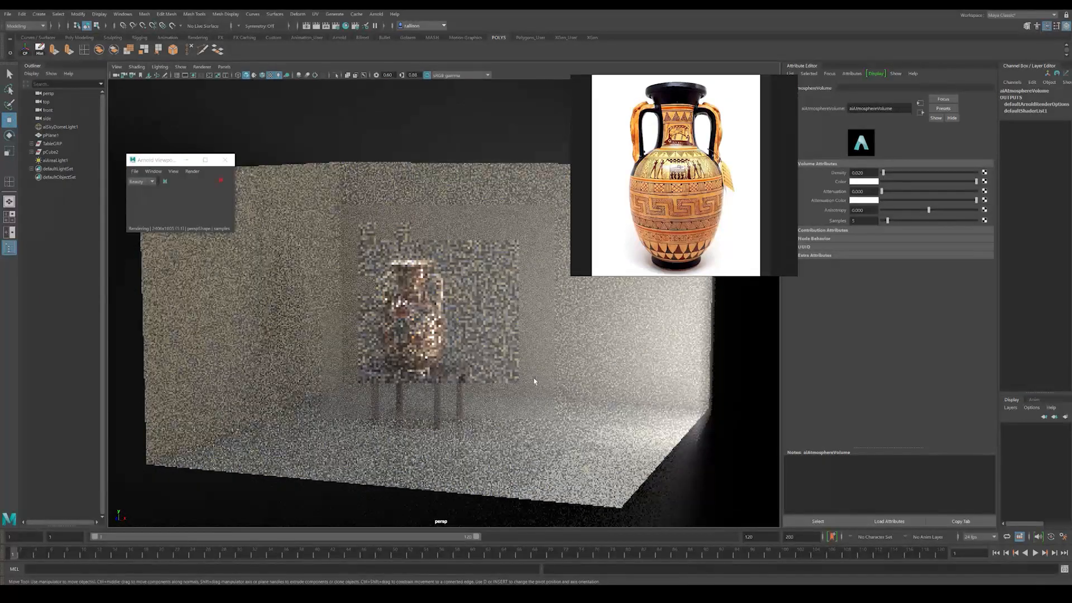
scroll(495, 369, up, 3)
alt+middle_drag(492, 366, 529, 354)
scroll(528, 363, up, 2)
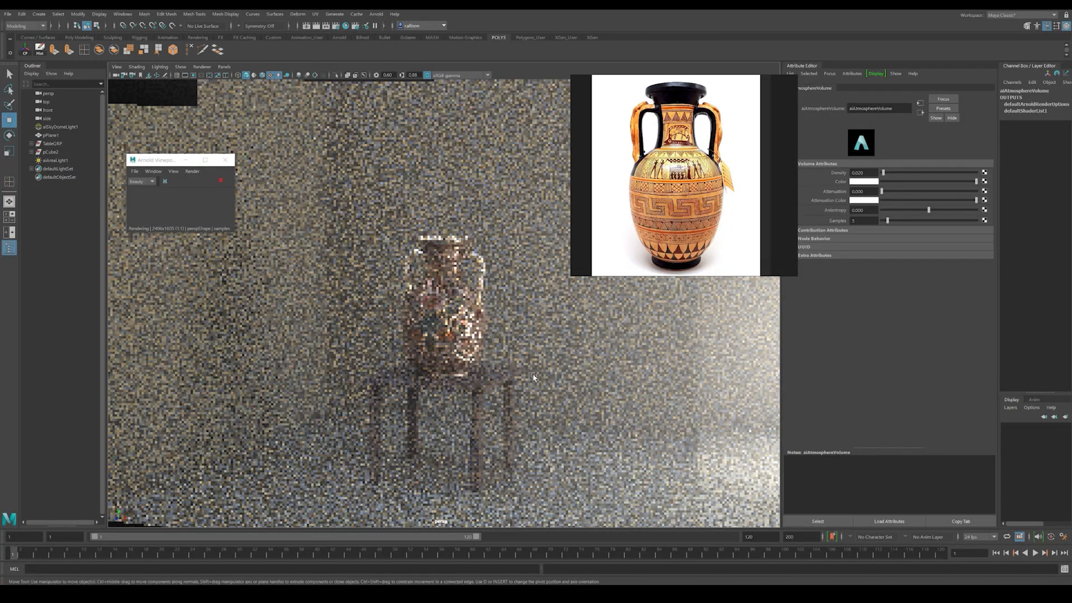
scroll(545, 374, up, 1)
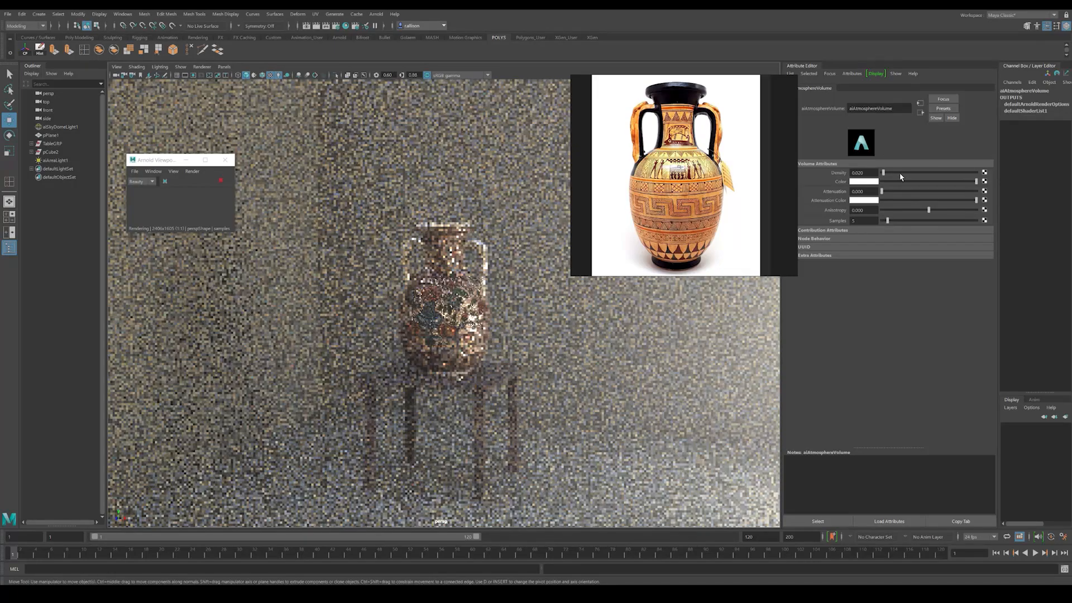
Step: Try an atmosphere volume density of 0.05 in the live preview
drag(866, 172, 851, 175)
text(.05)
key(Return)
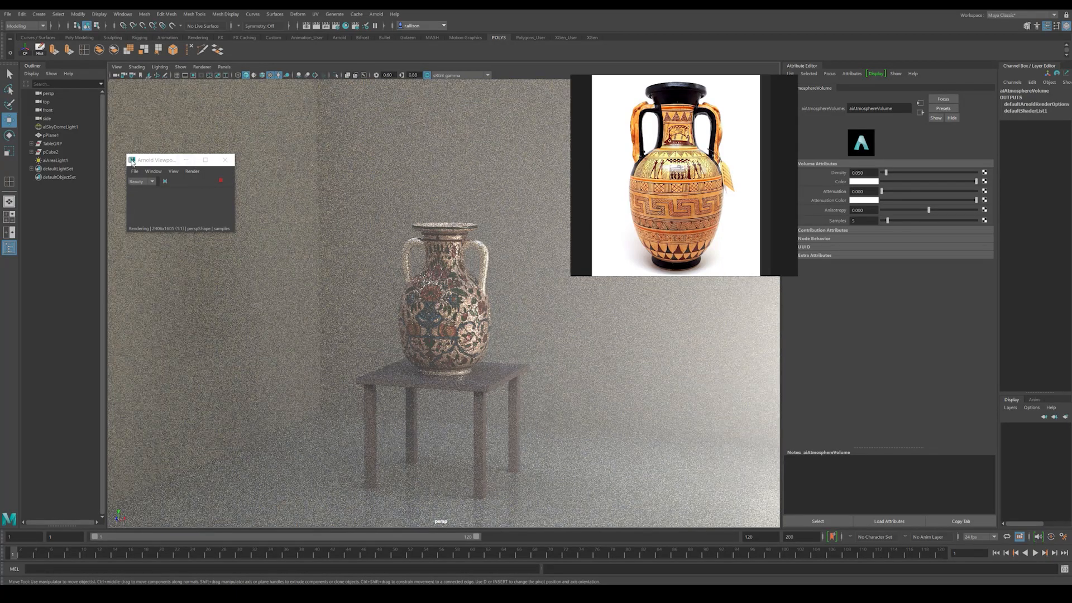
Step: Set the atmosphere volume's density to 0.02 and stop the live preview
click(860, 172)
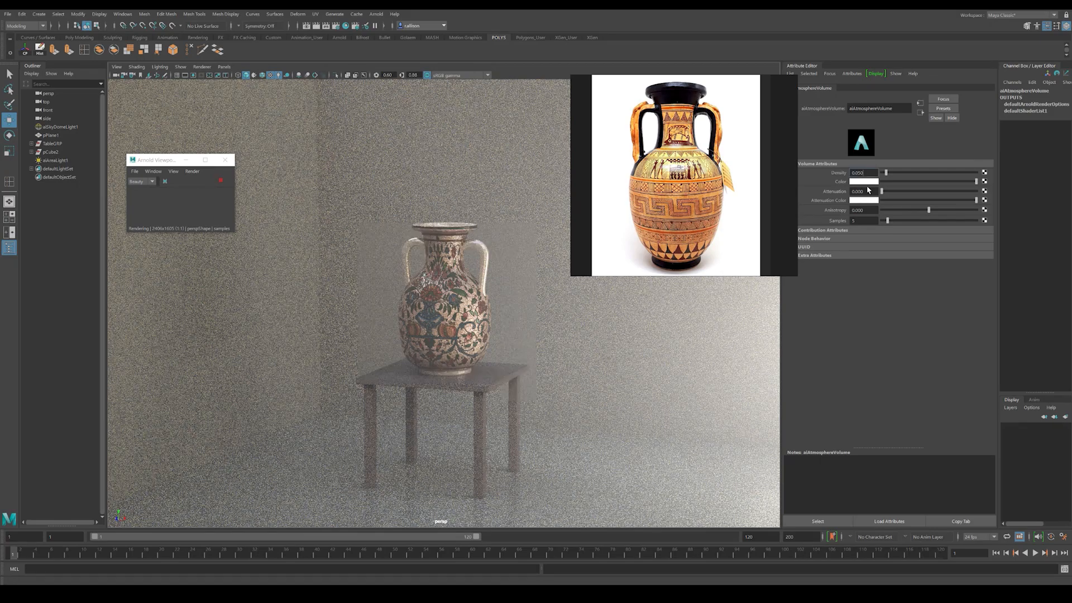
key(BackSpace)
text(2)
key(Return)
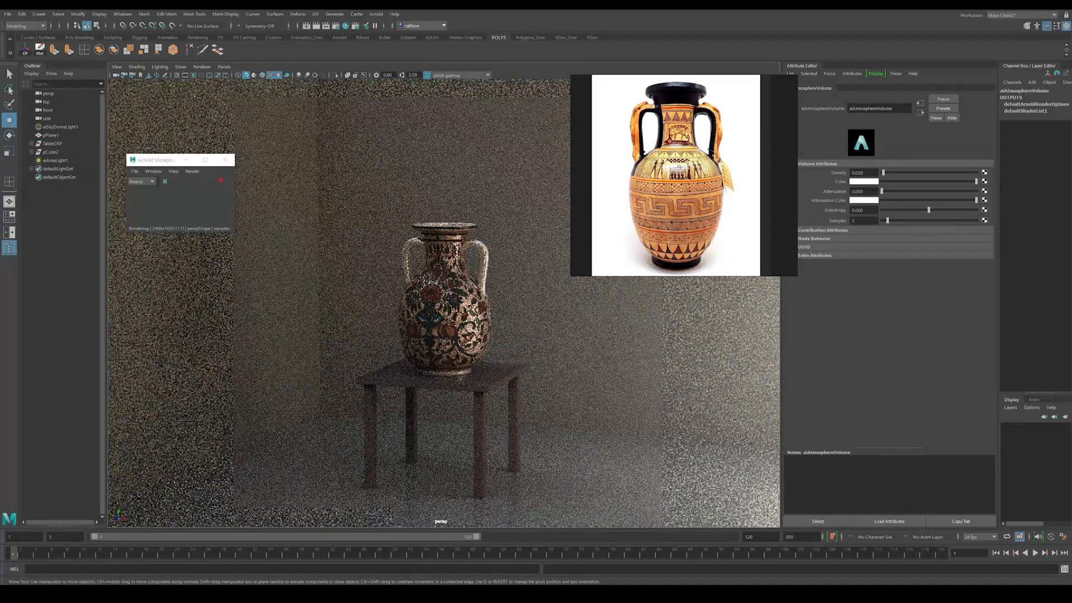
click(221, 182)
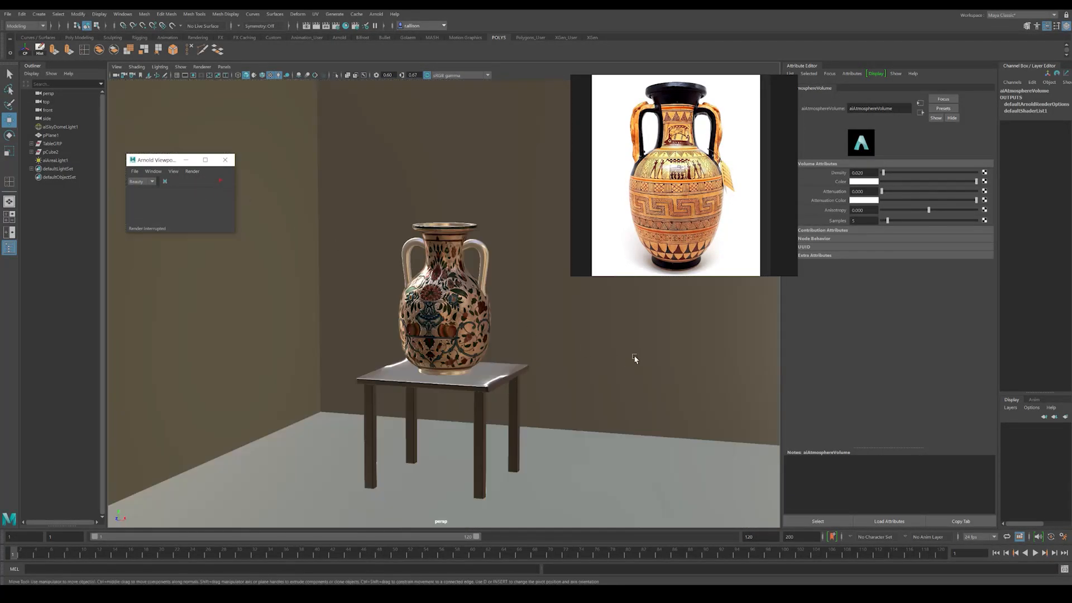
Step: Set the area light's intensity to 500 and check the vase and table in a brief Arnold preview
alt+right_drag(637, 359, 470, 300)
mouse_move(470, 300)
alt+mouse_down()
mouse_move(485, 311)
mouse_move(475, 307)
alt+mouse_up()
alt+drag(594, 322, 572, 319)
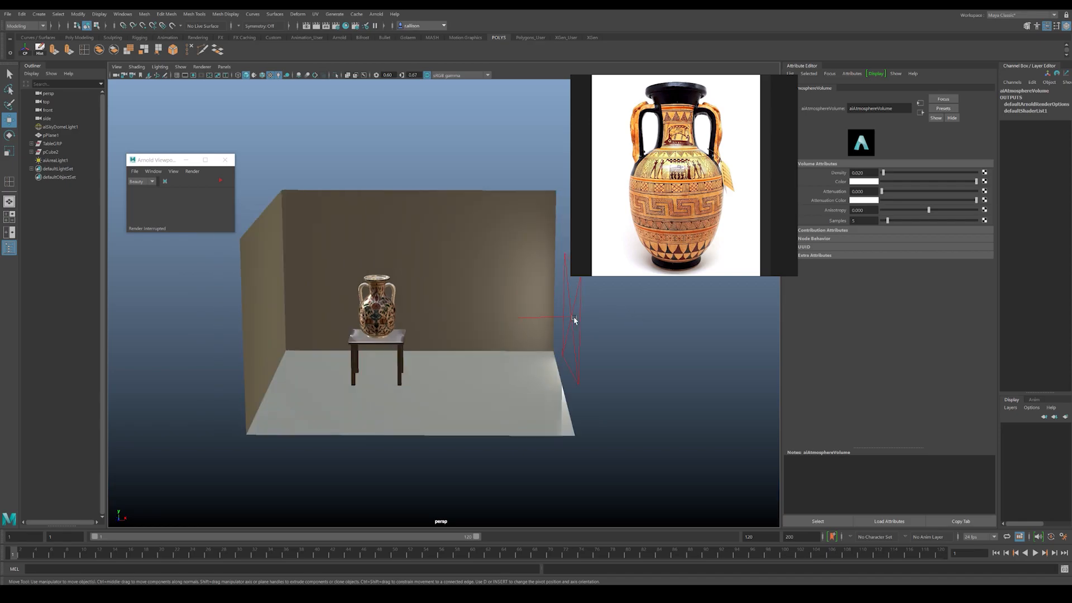
click(571, 318)
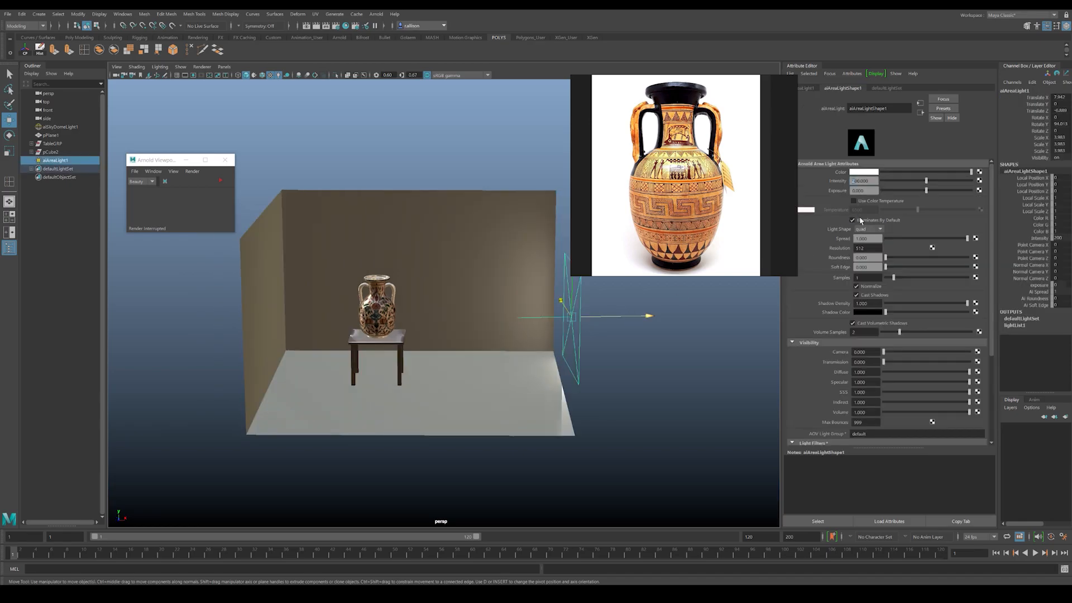
text(5)
key(Return)
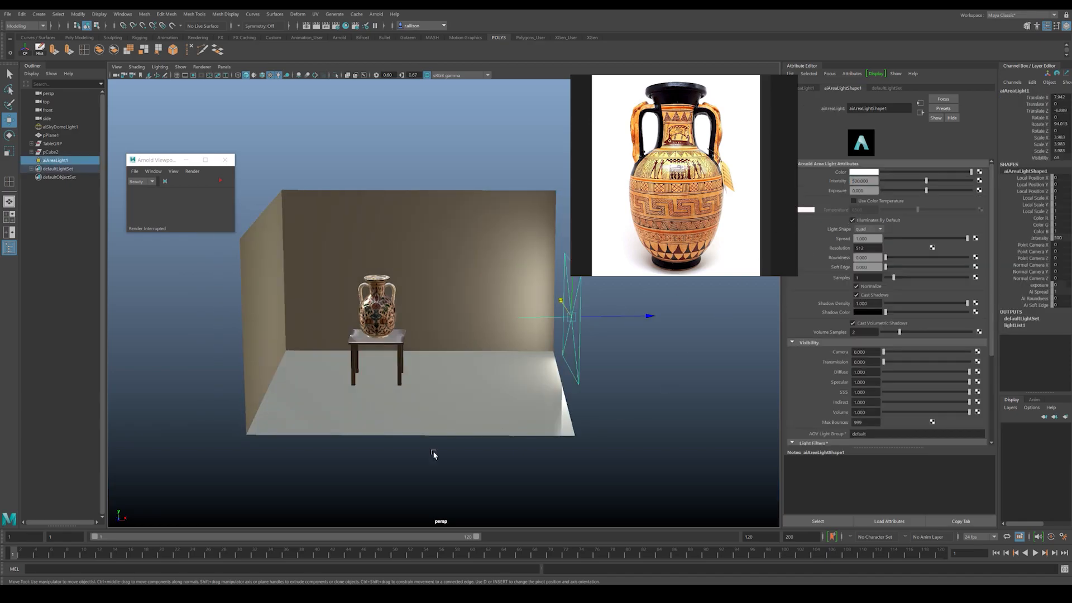
alt+drag(436, 482, 403, 482)
alt+right_drag(413, 459, 522, 384)
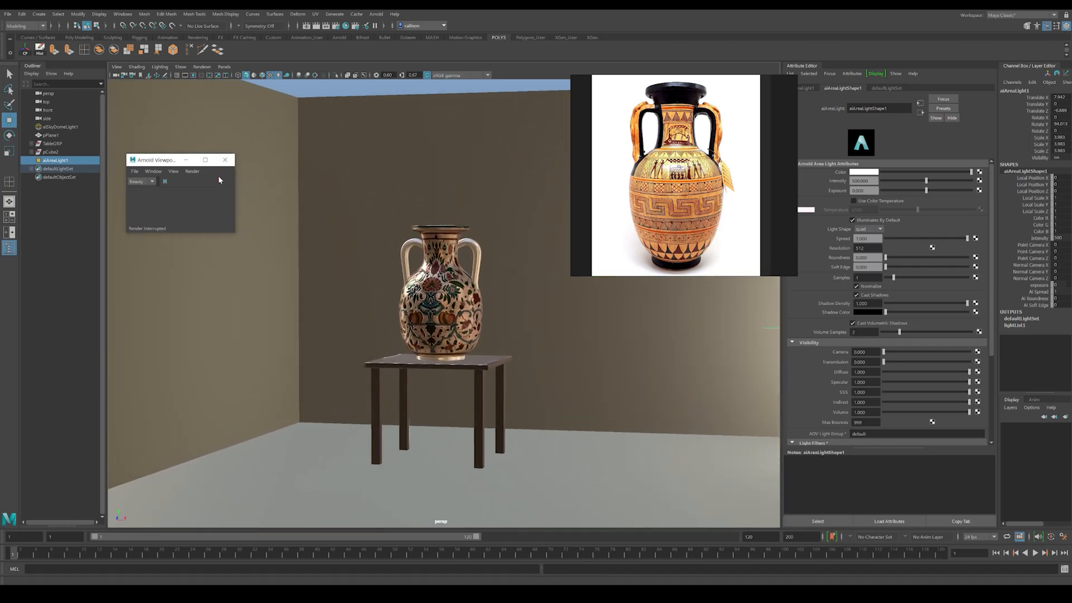
click(220, 182)
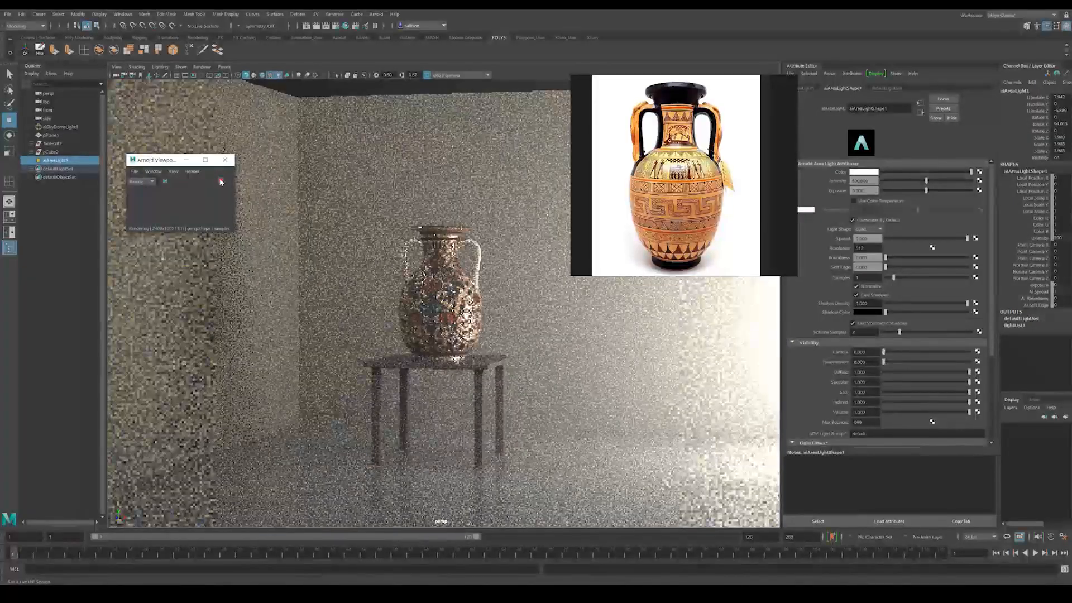
click(220, 182)
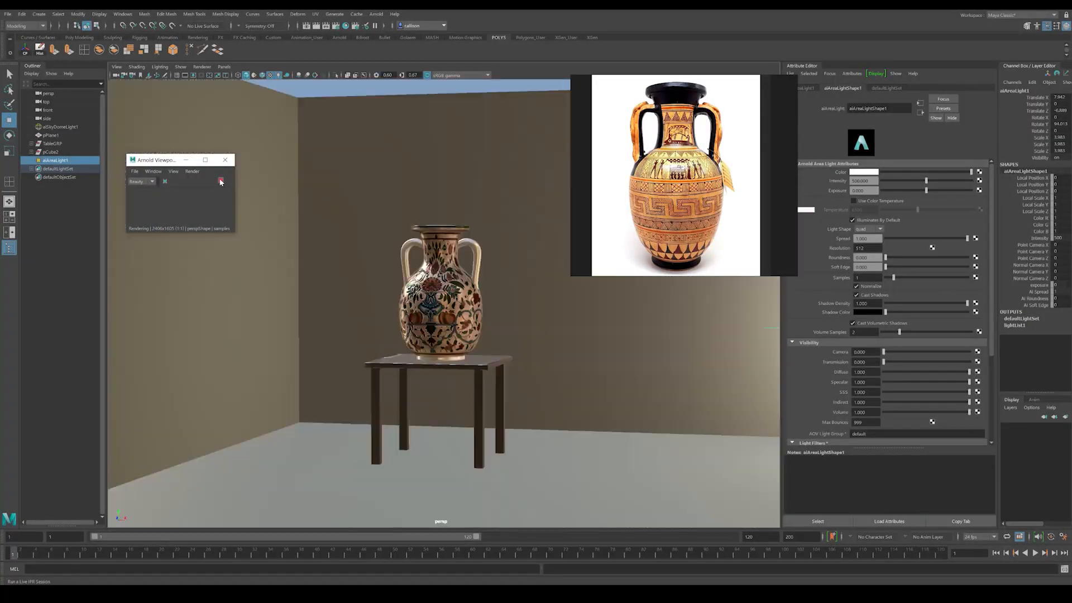
Step: Give the area light a cool color temperature of about 9000 and check the reframed vase in an Arnold preview
click(855, 201)
drag(918, 211, 936, 212)
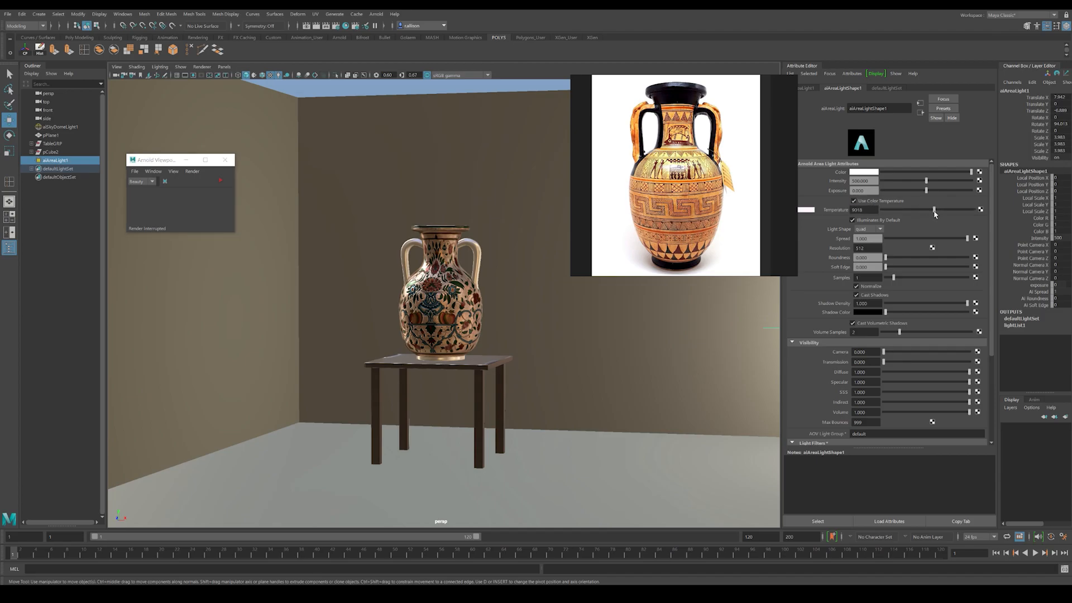
click(403, 84)
click(220, 182)
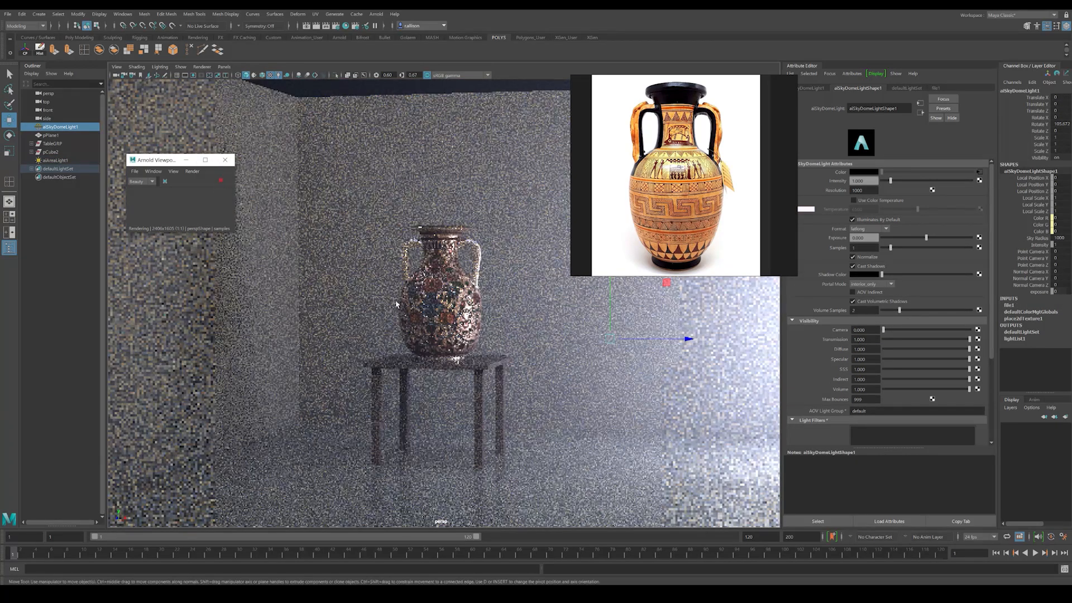
alt+right_drag(446, 311, 504, 338)
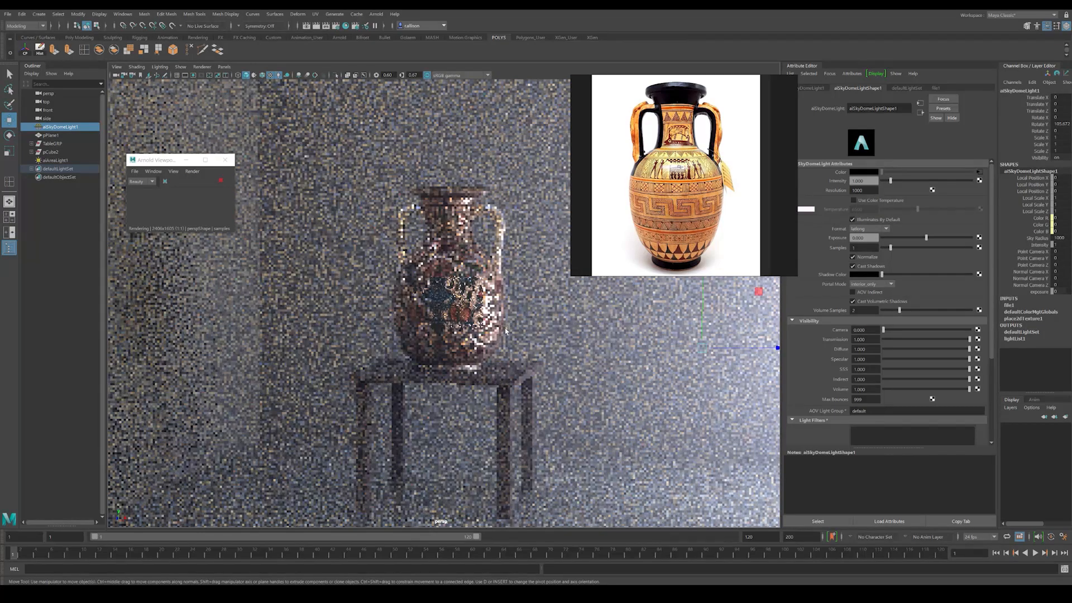
alt+drag(504, 338, 479, 328)
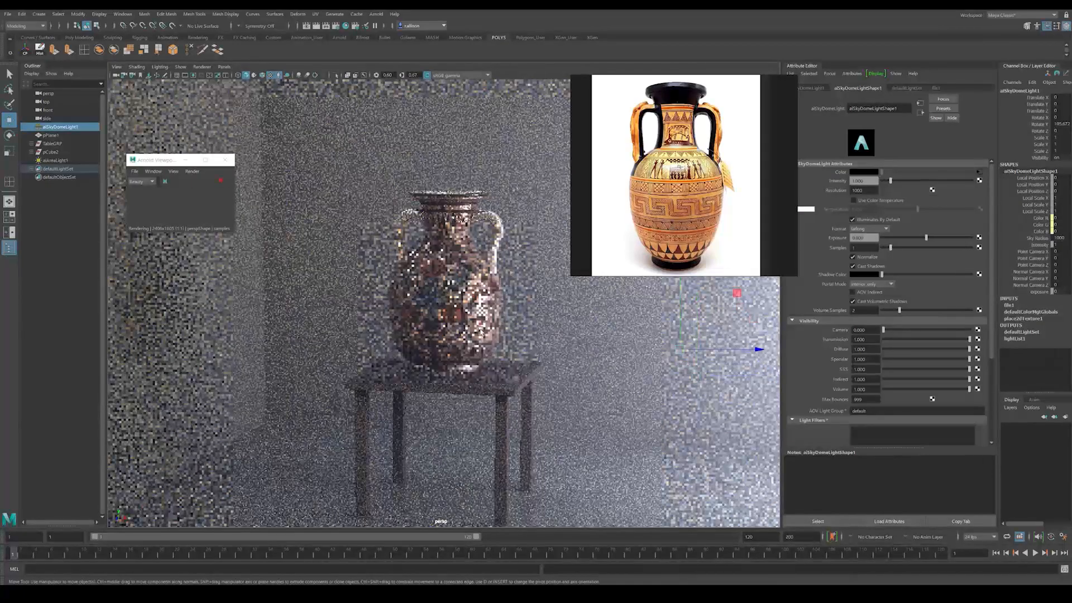
click(221, 181)
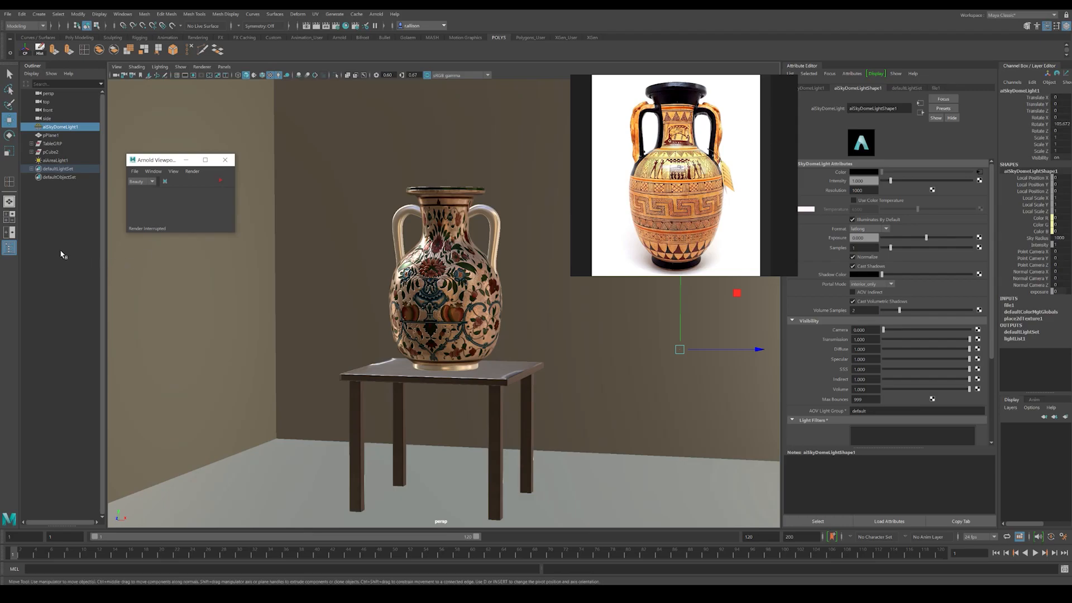
click(66, 254)
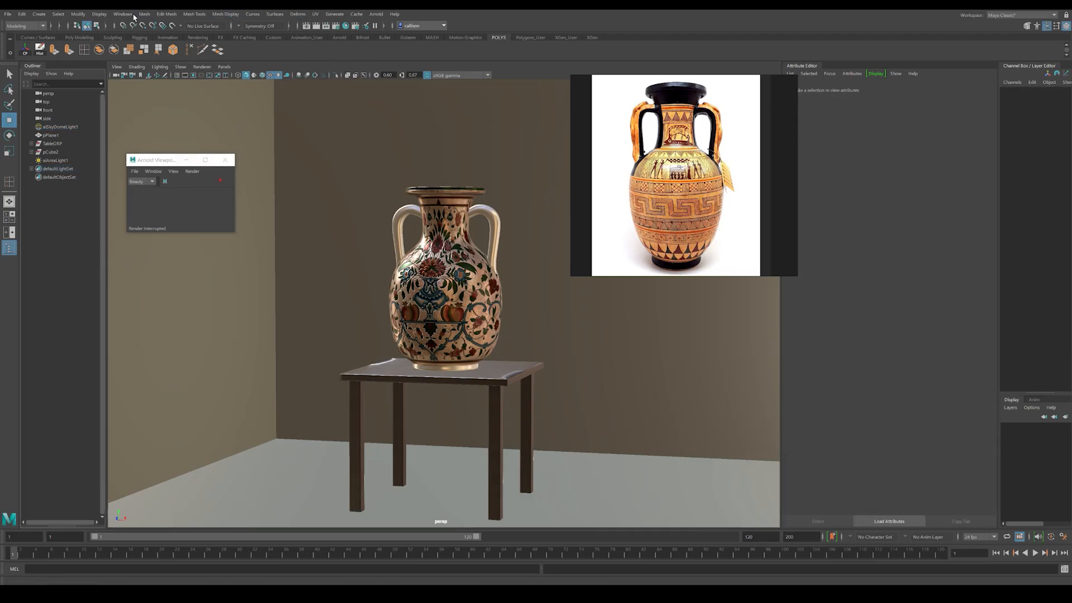
Step: Open the Render View at full size and try an IPR render of the scene
click(307, 26)
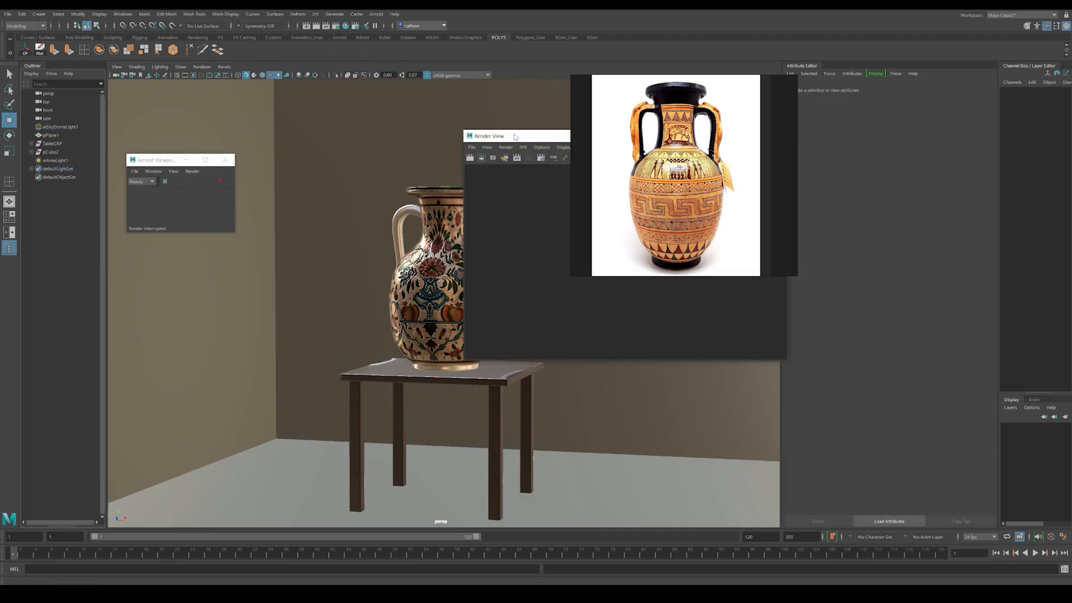
drag(512, 131, 396, 150)
double_click(395, 148)
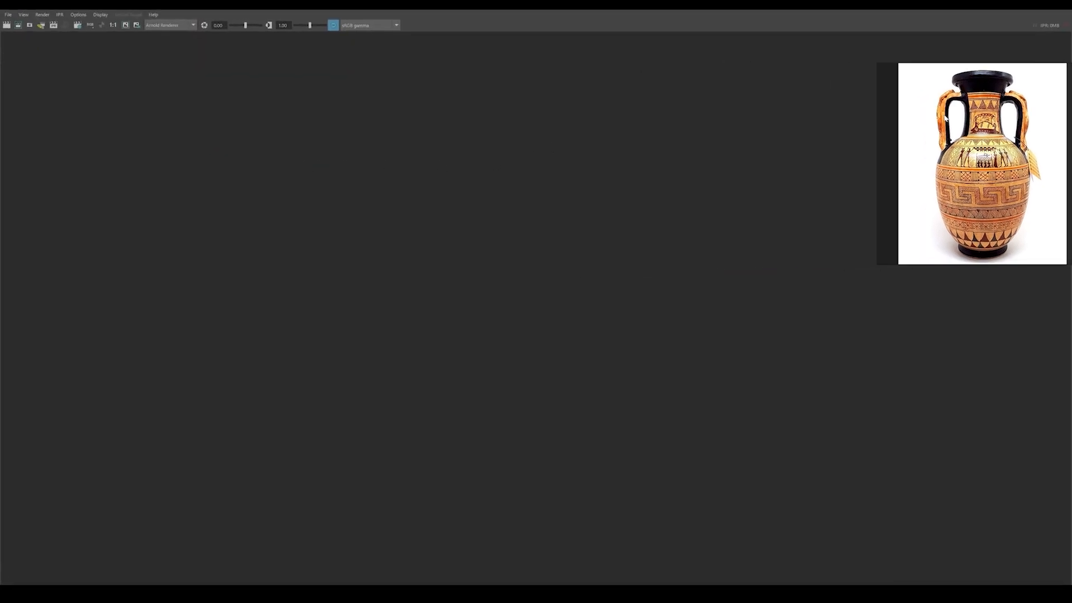
click(53, 25)
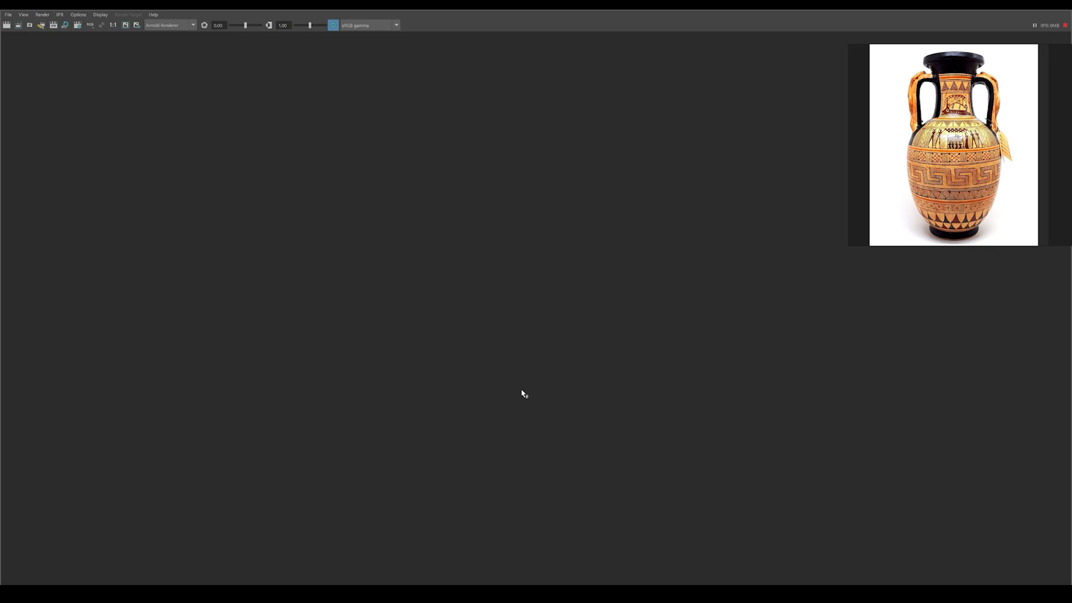
click(1065, 25)
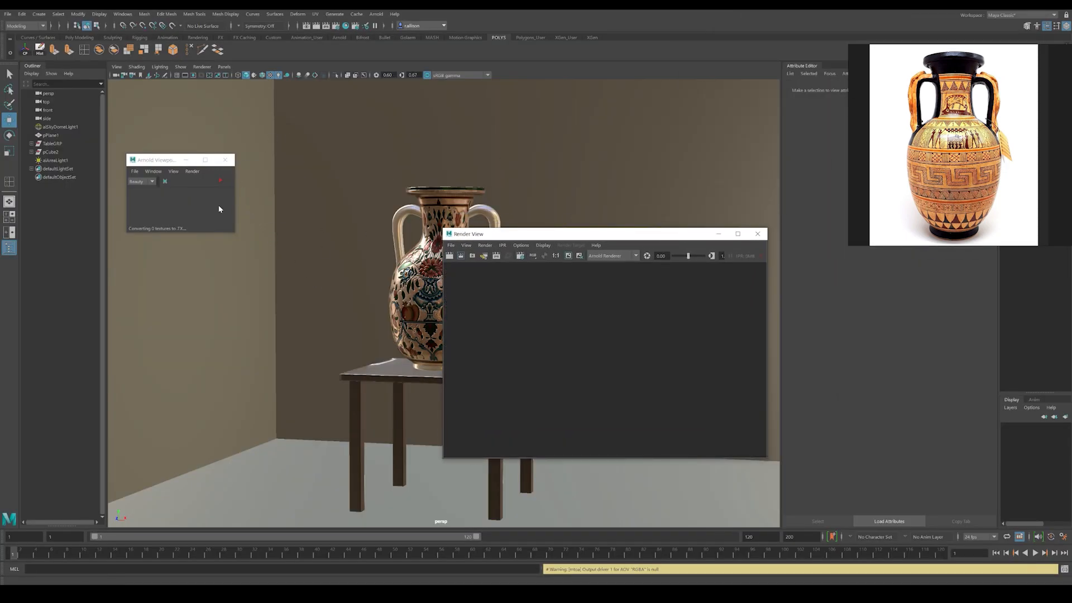
Step: Switch the viewport renderer to Viewport 2.0 and start an IPR render in the maximized Render View
click(270, 230)
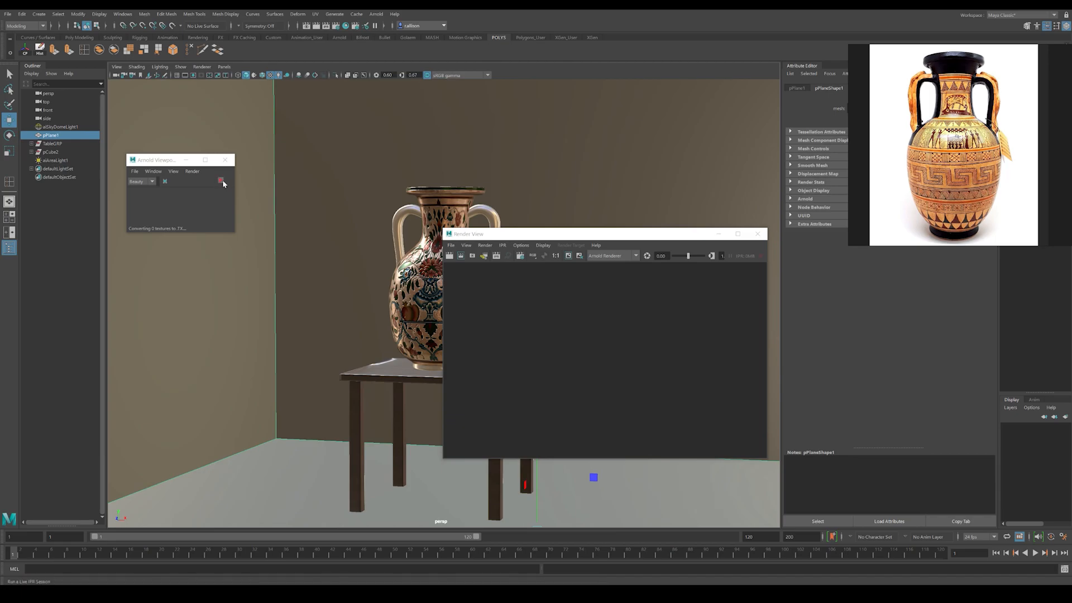
click(202, 67)
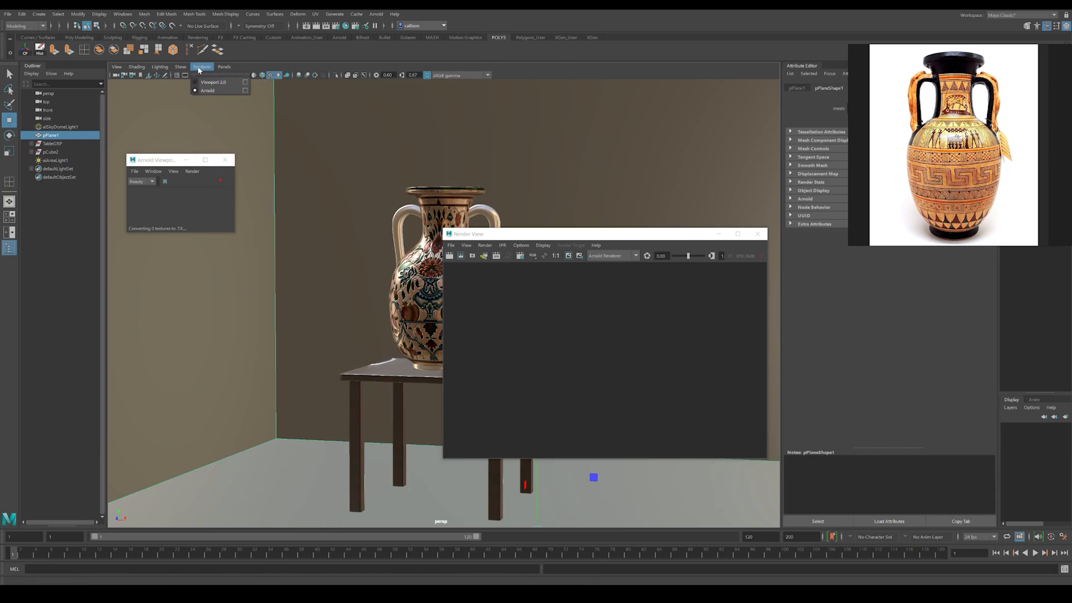
click(211, 82)
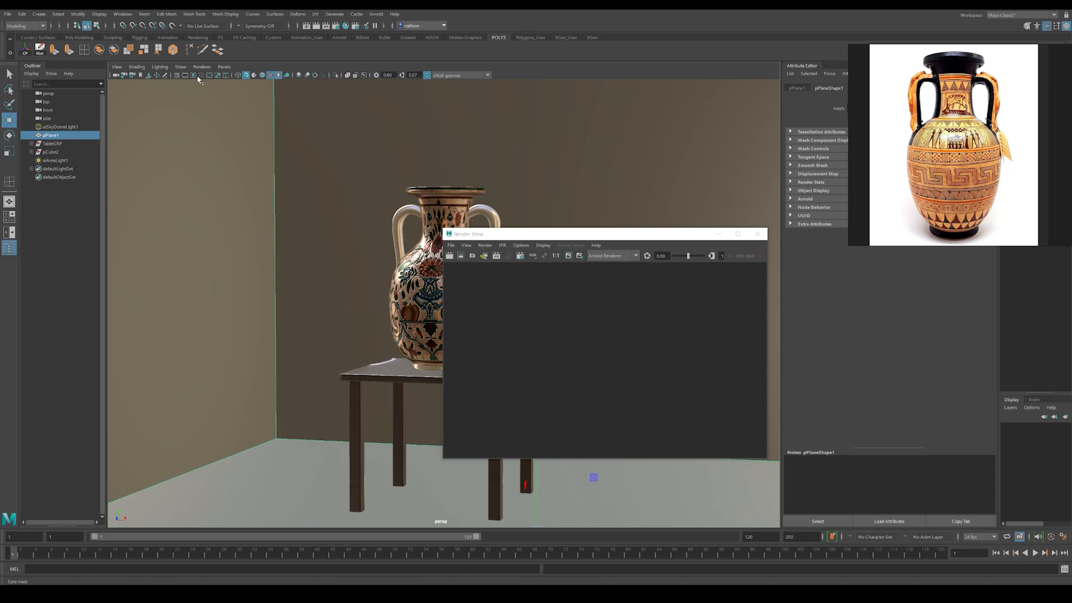
double_click(507, 236)
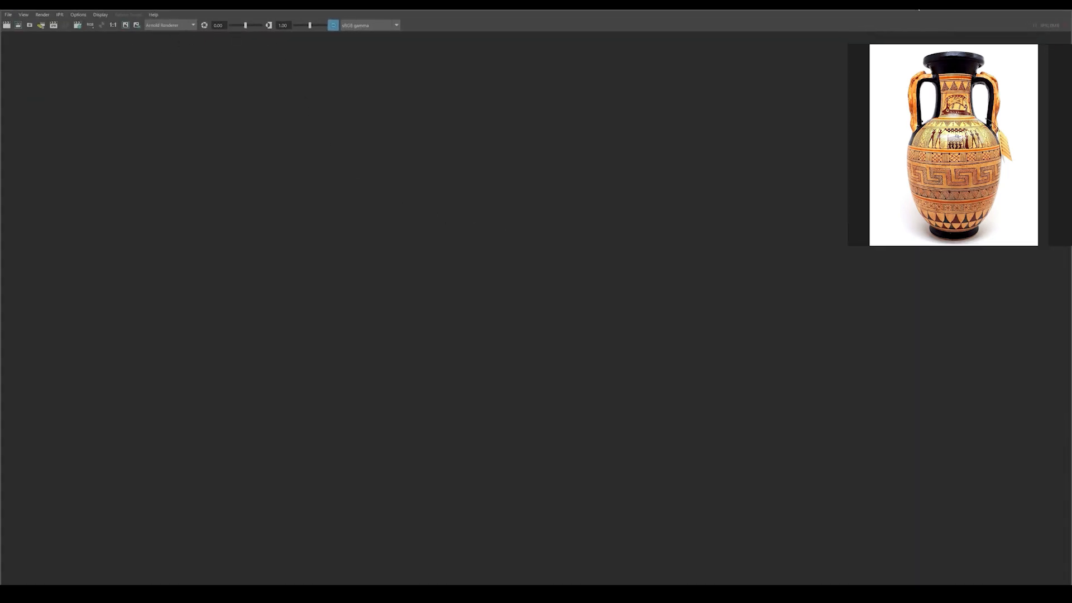
click(54, 25)
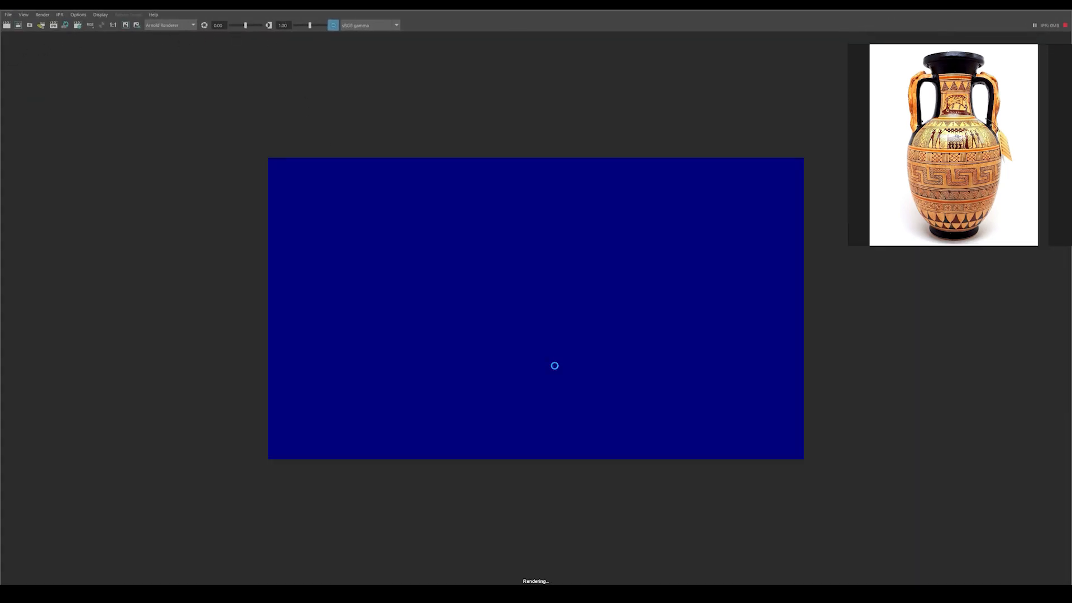
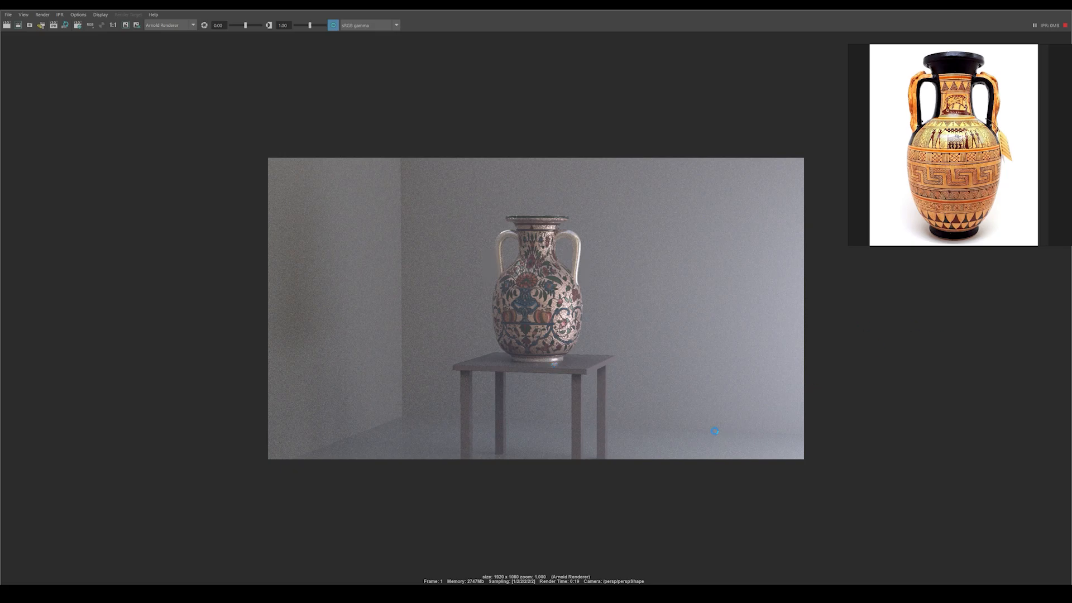
Step: Stop the IPR render and review the render device, camera sampling and image size in the render settings
click(1064, 26)
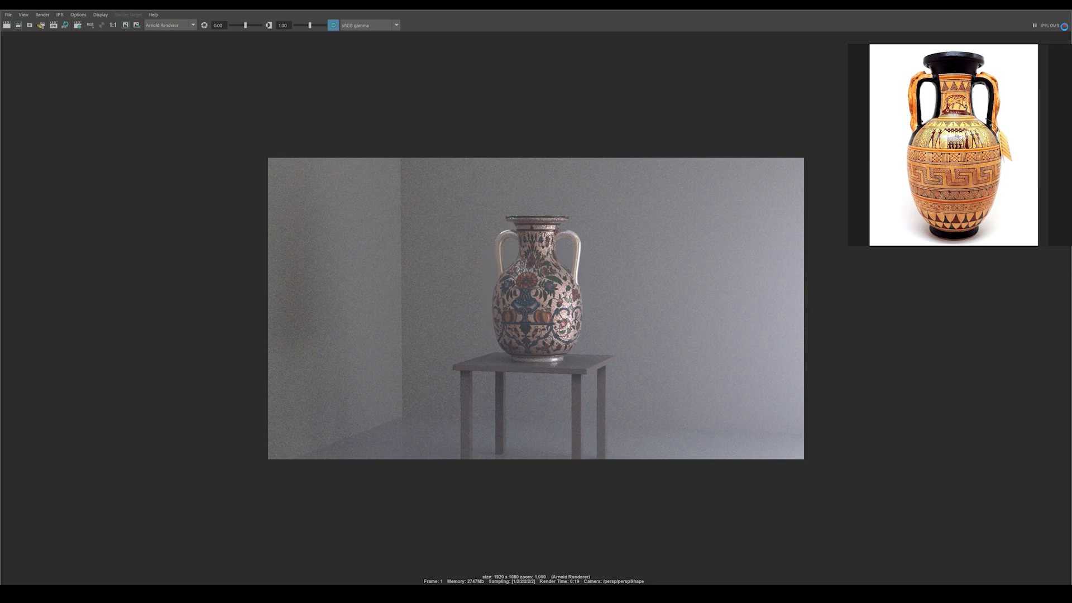
click(77, 25)
click(318, 132)
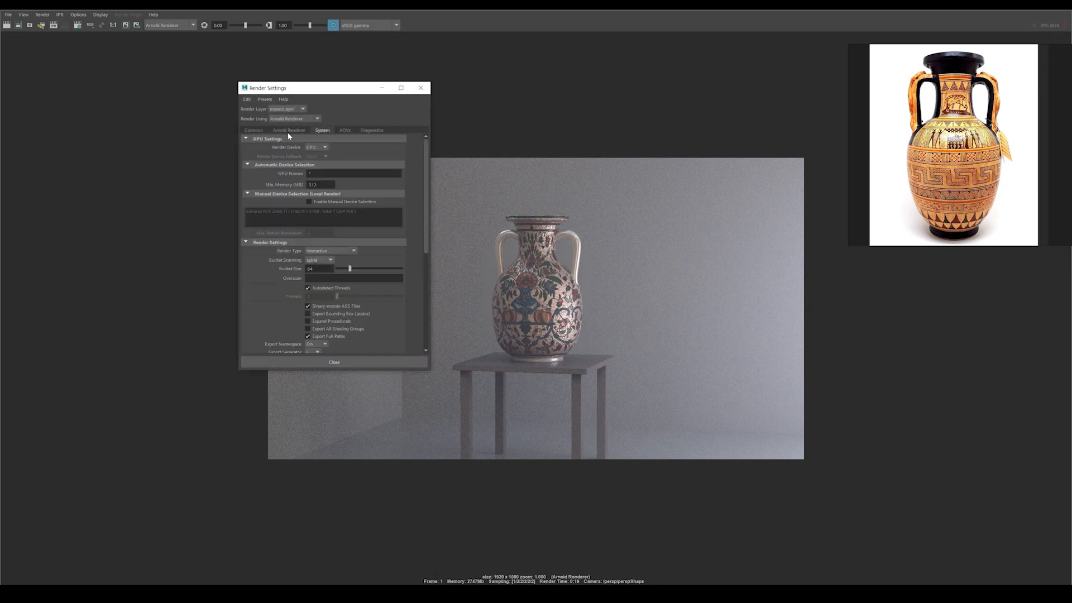
click(317, 147)
click(320, 163)
click(288, 132)
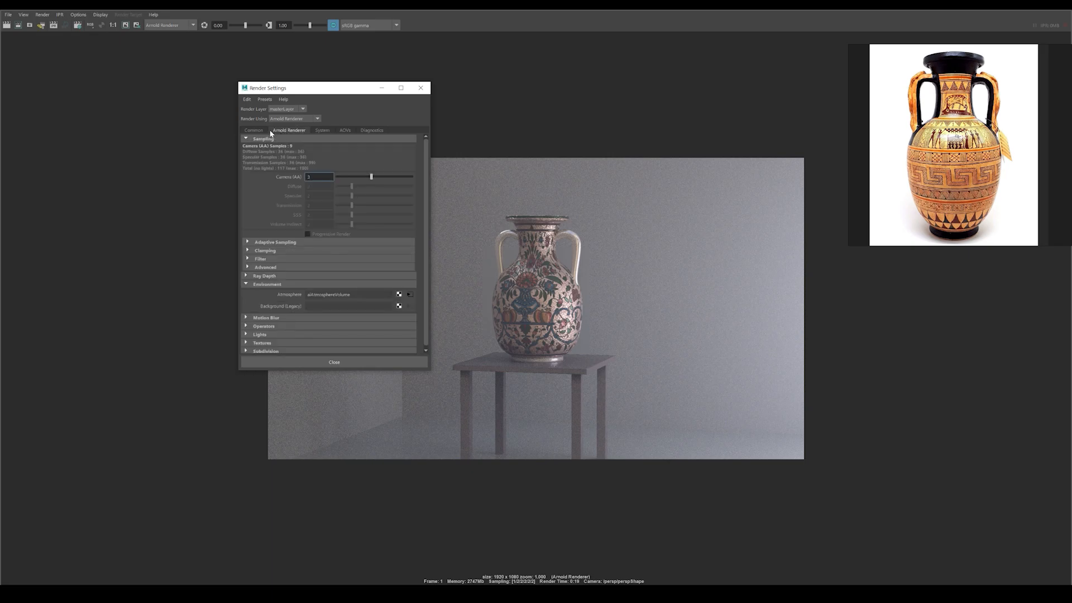
click(255, 130)
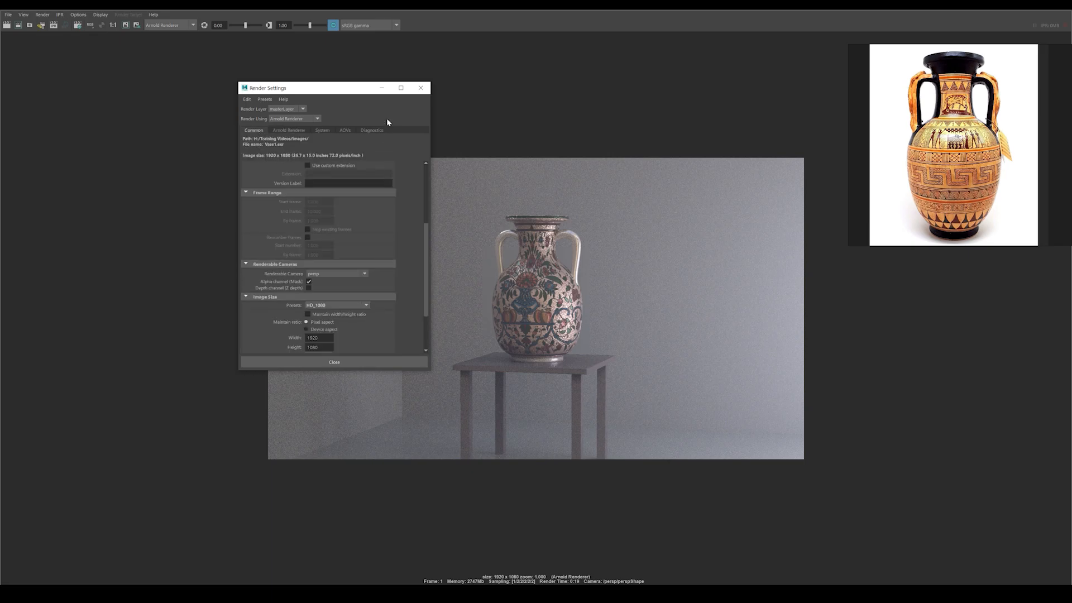
click(420, 87)
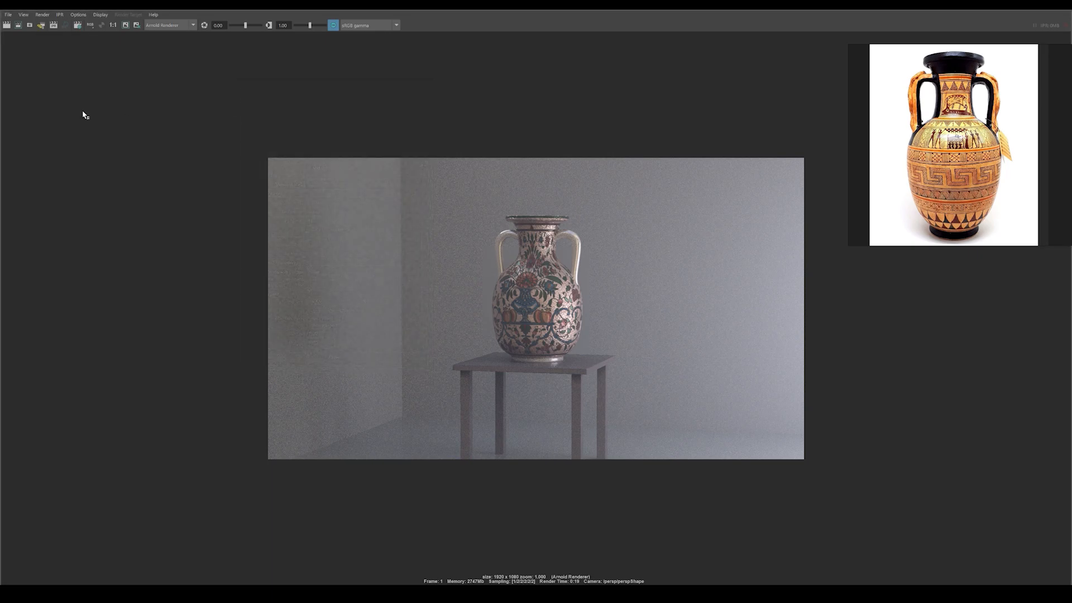
Step: Rerun the IPR render of the vase on the table and stop it after it refines
click(54, 25)
click(1065, 25)
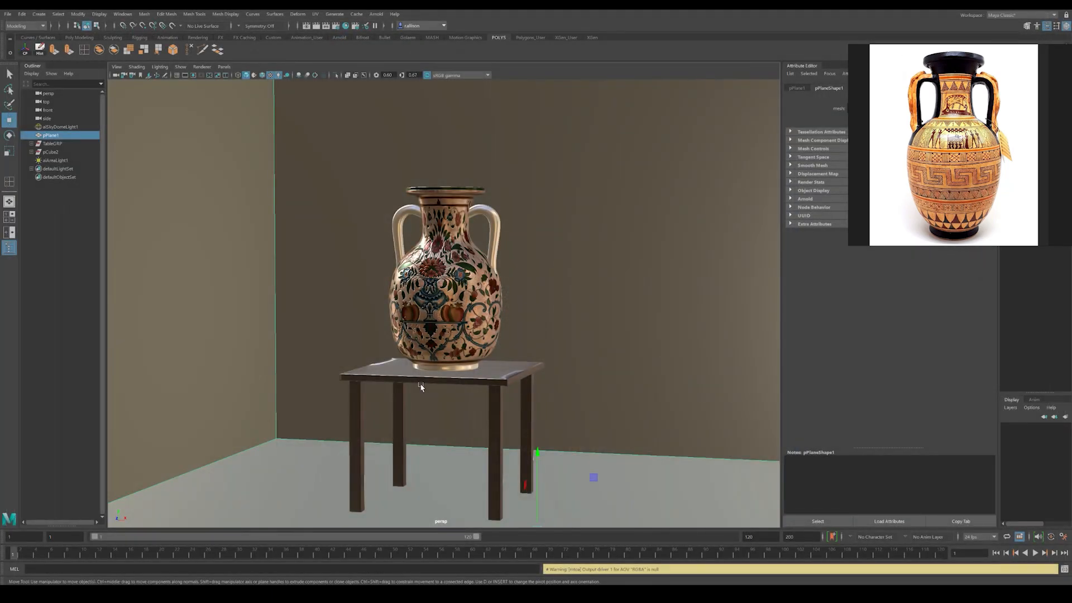
Step: Delete the room backdrop and the table so that only the vase is left in view
alt+drag(419, 383, 674, 272)
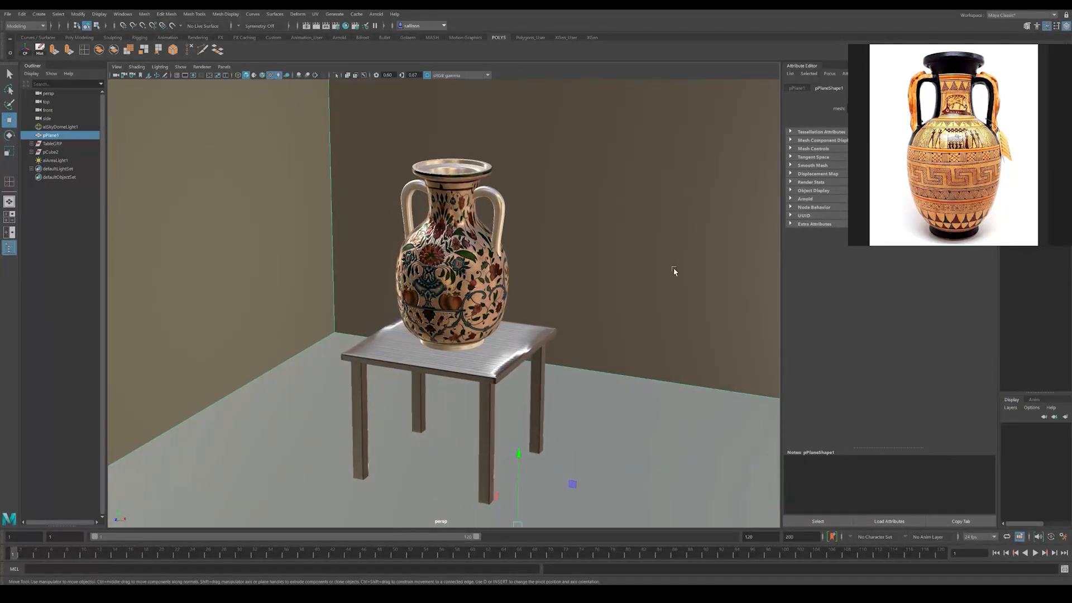
key(Delete)
click(521, 352)
key(Delete)
key(Delete)
click(558, 402)
mouse_move(558, 402)
alt+mouse_down()
mouse_move(538, 362)
mouse_move(544, 408)
alt+mouse_up()
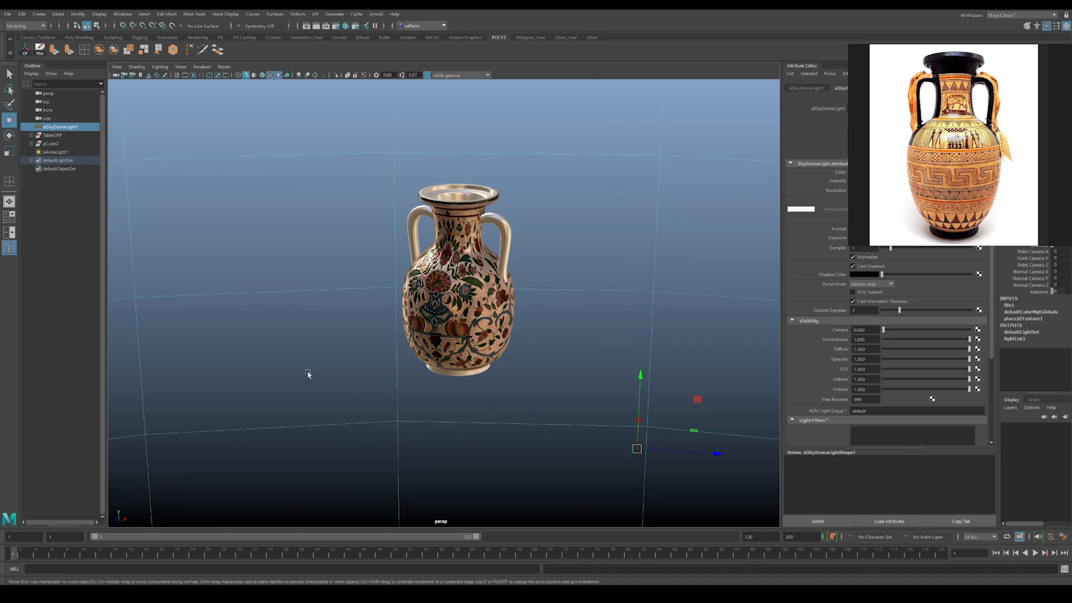
Step: Create a polygon plane as a ground surface and scale it uniformly to about 11.9
scroll(306, 370, down, 3)
click(39, 14)
mouse_move(62, 39)
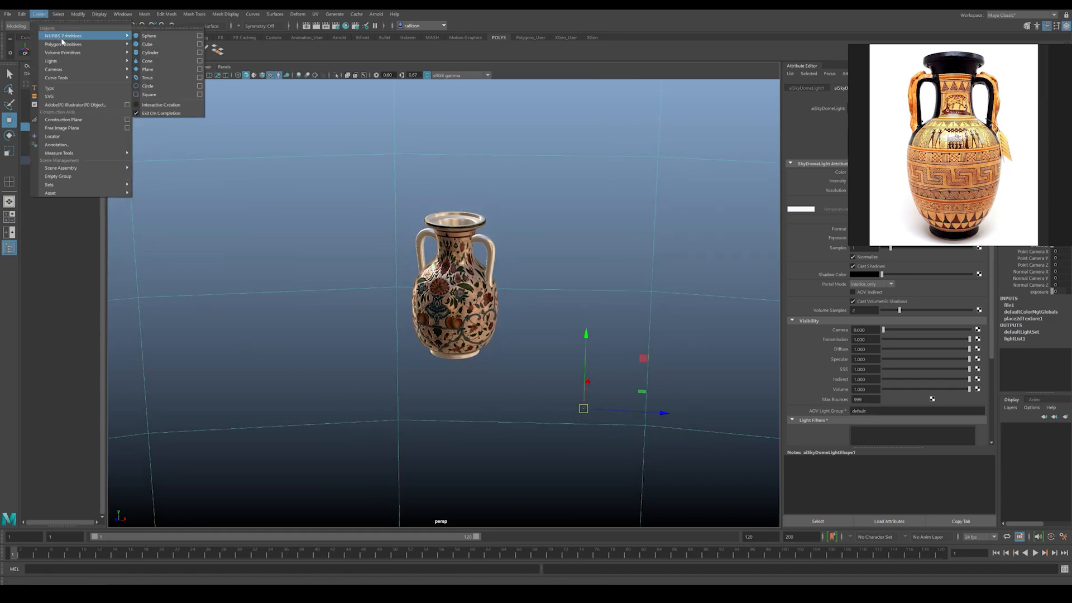
click(282, 185)
shift+right_drag(373, 281, 328, 269)
alt+drag(494, 324, 523, 331)
key(r)
drag(521, 412, 994, 363)
key(w)
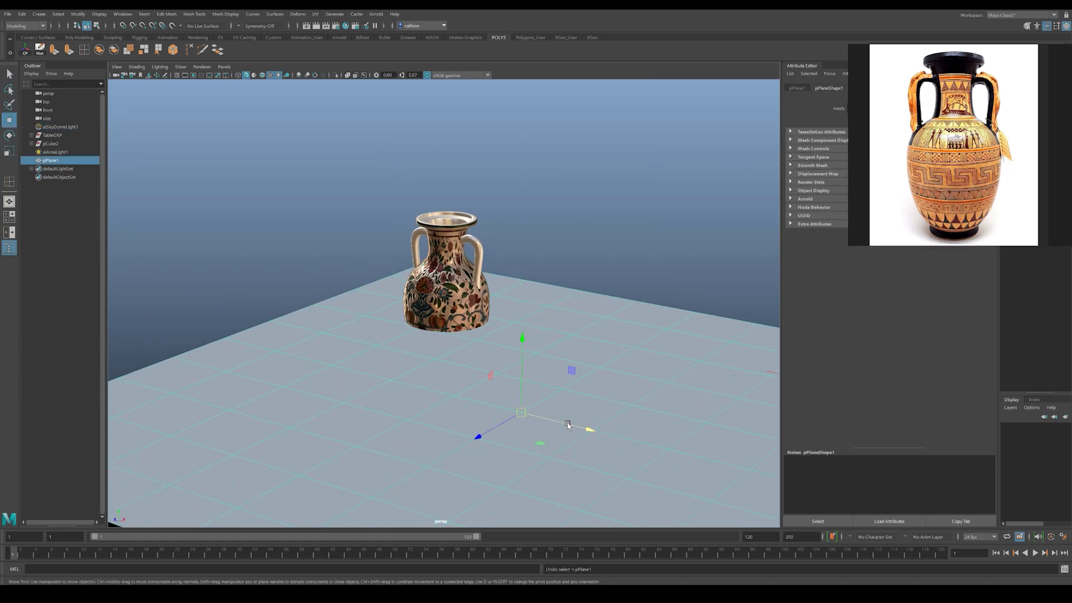
Step: Move the ground plane beneath the vase so its surface meets the vase's base
drag(574, 426, 416, 386)
drag(318, 394, 411, 353)
drag(458, 291, 461, 323)
alt+drag(462, 324, 479, 367)
scroll(515, 355, up, 4)
alt+middle_drag(514, 354, 498, 349)
drag(897, 122, 915, 161)
Step: Assign a new Arnold aiShadowMatte material to the ground plane
right_click(562, 306)
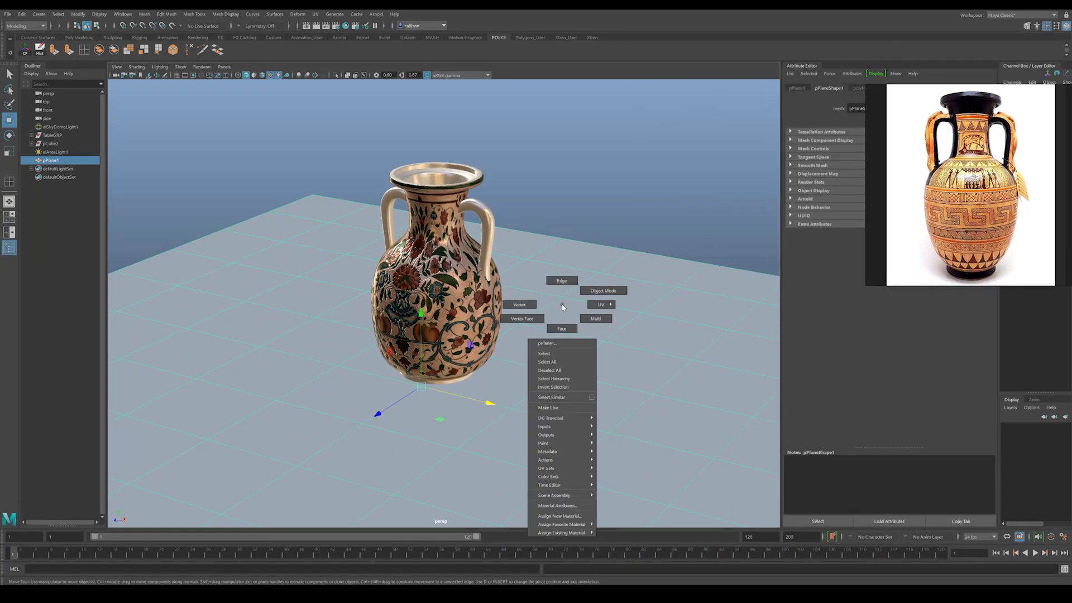
click(561, 516)
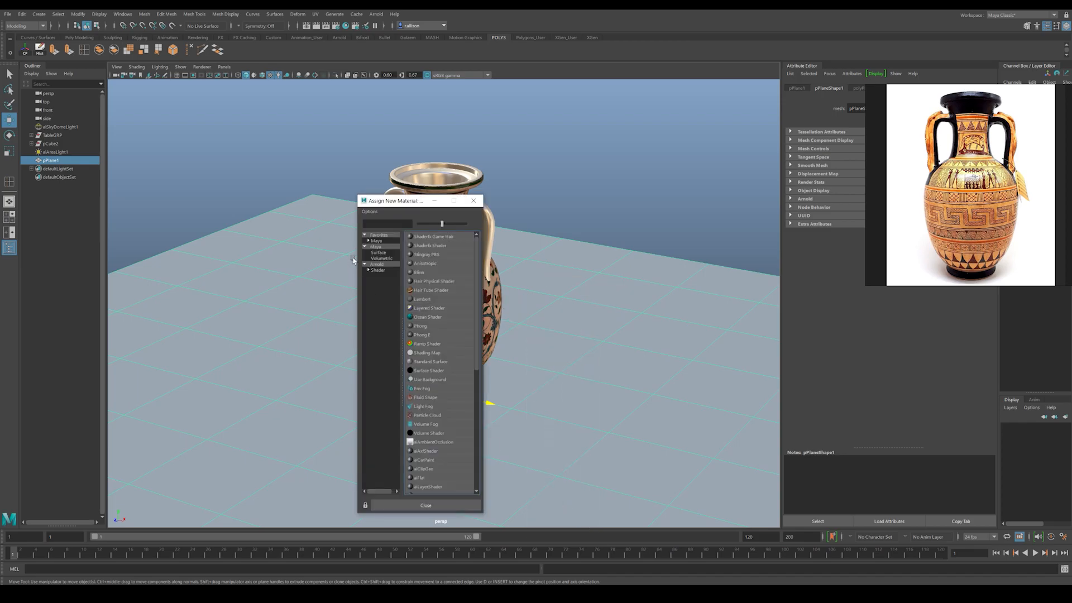
click(382, 271)
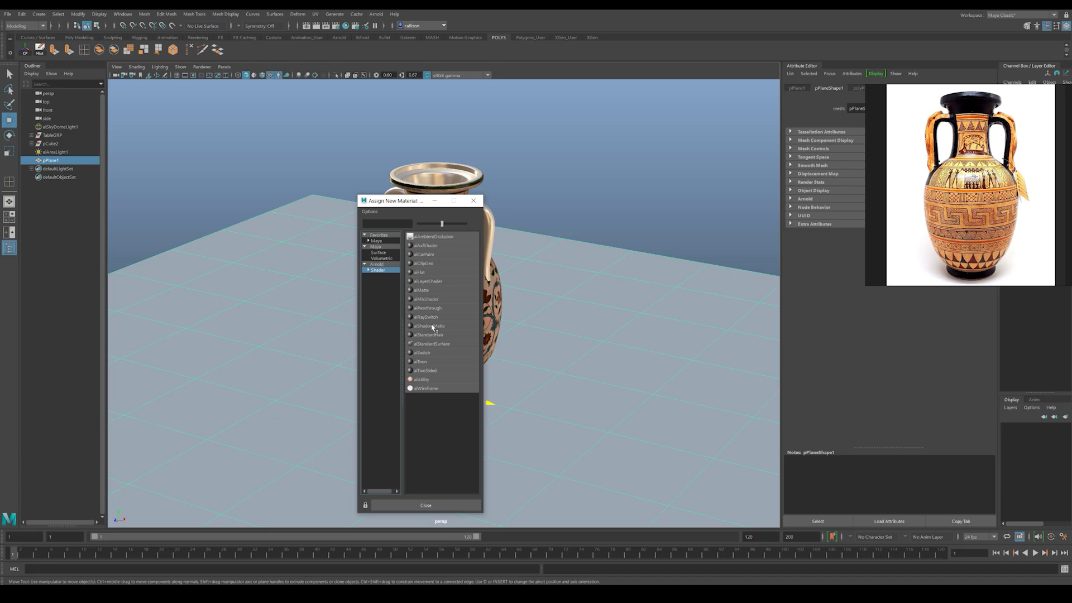
click(429, 326)
click(585, 183)
alt+drag(585, 183, 496, 287)
click(203, 67)
click(208, 90)
drag(165, 162, 139, 99)
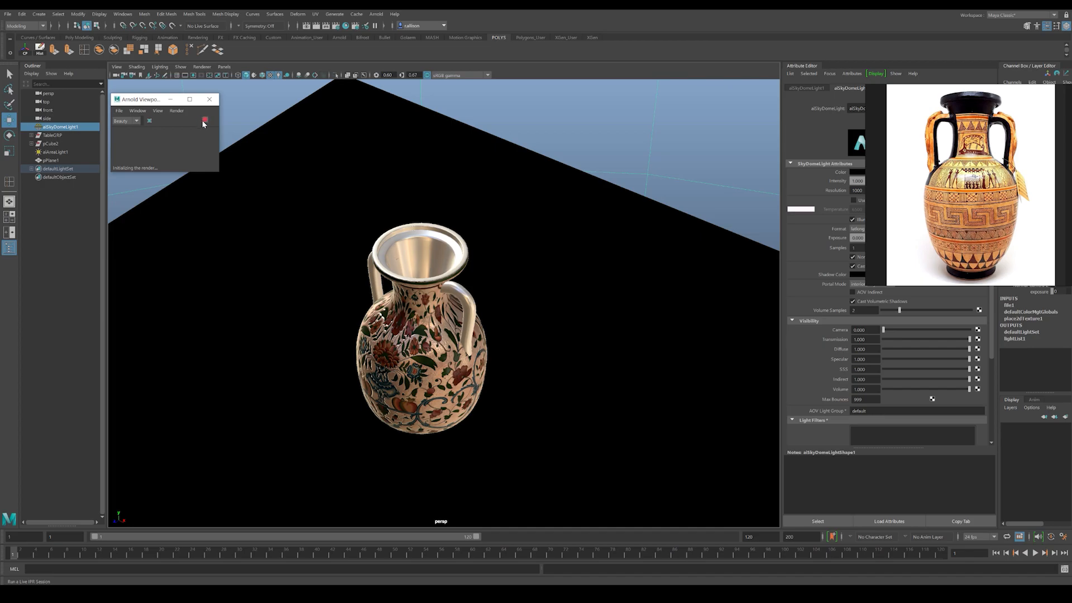
click(210, 99)
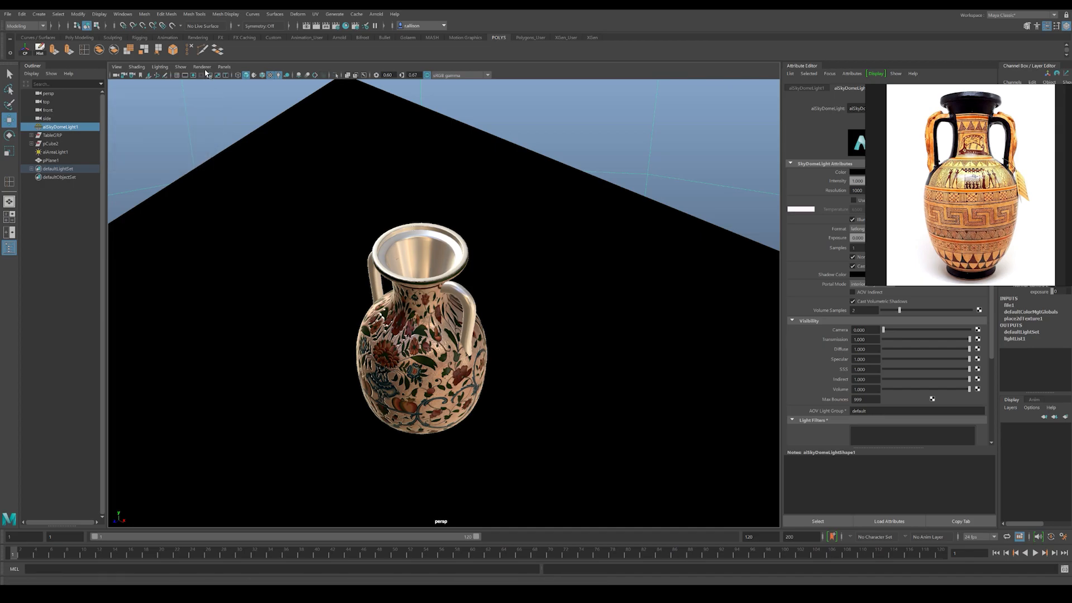
Step: Save the scene and check the vase on the shadow matte plane in an Arnold viewport preview
click(208, 86)
click(220, 91)
key(ctrl+s)
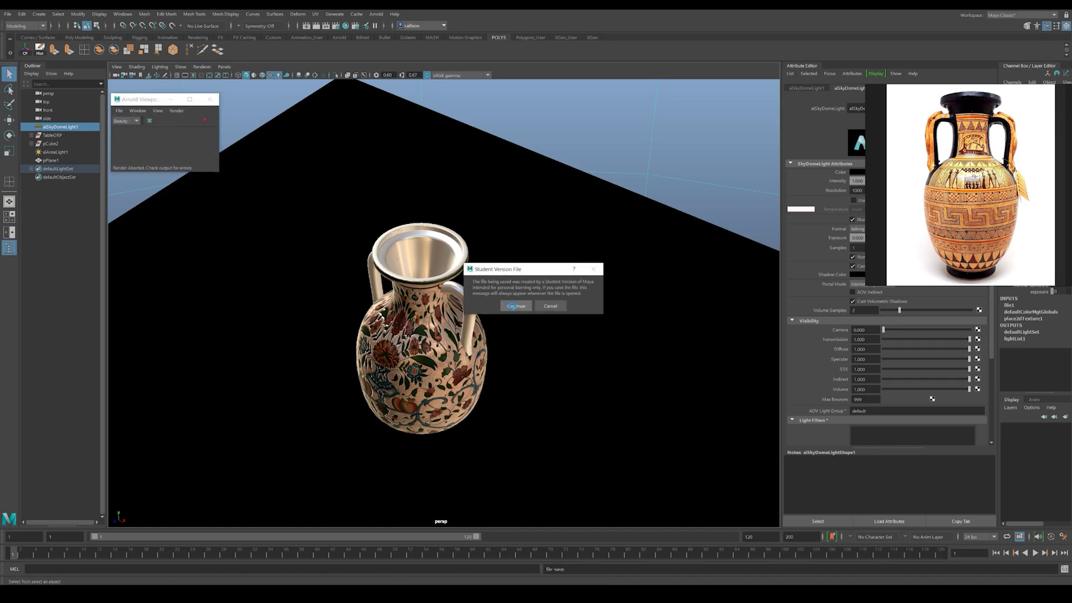
click(205, 120)
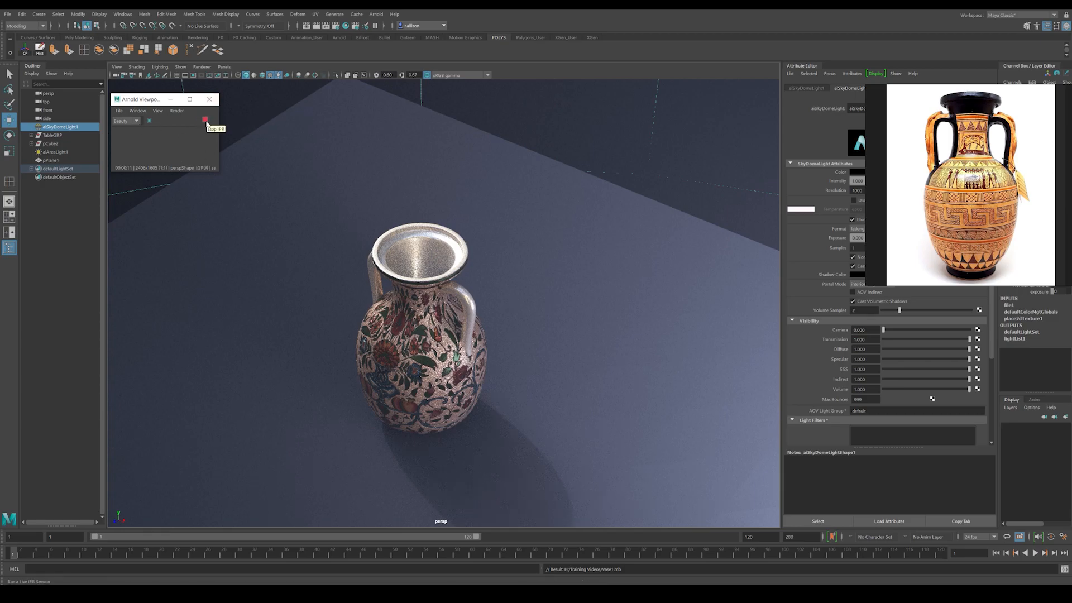
click(206, 121)
Step: Render the vase in the Render View, compare its alpha and color channels, and stop the IPR
click(181, 67)
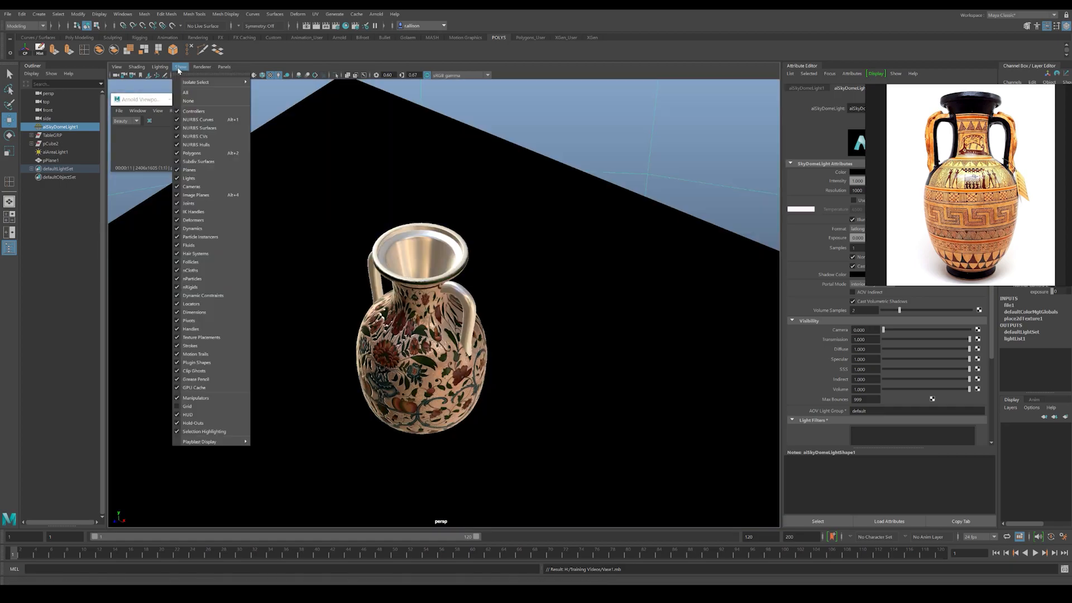
click(214, 82)
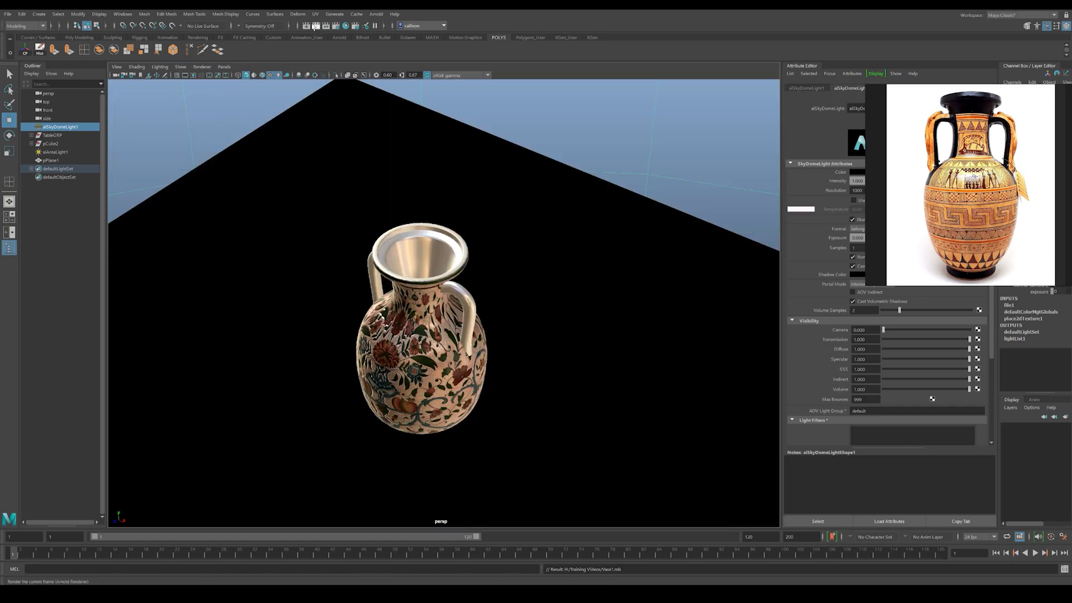
click(306, 26)
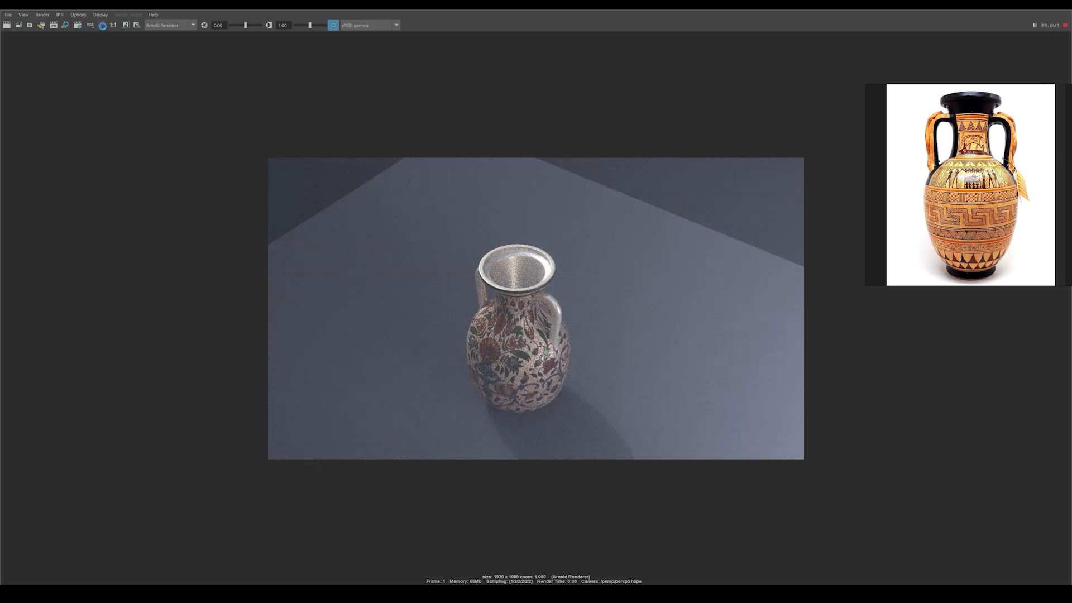
click(102, 26)
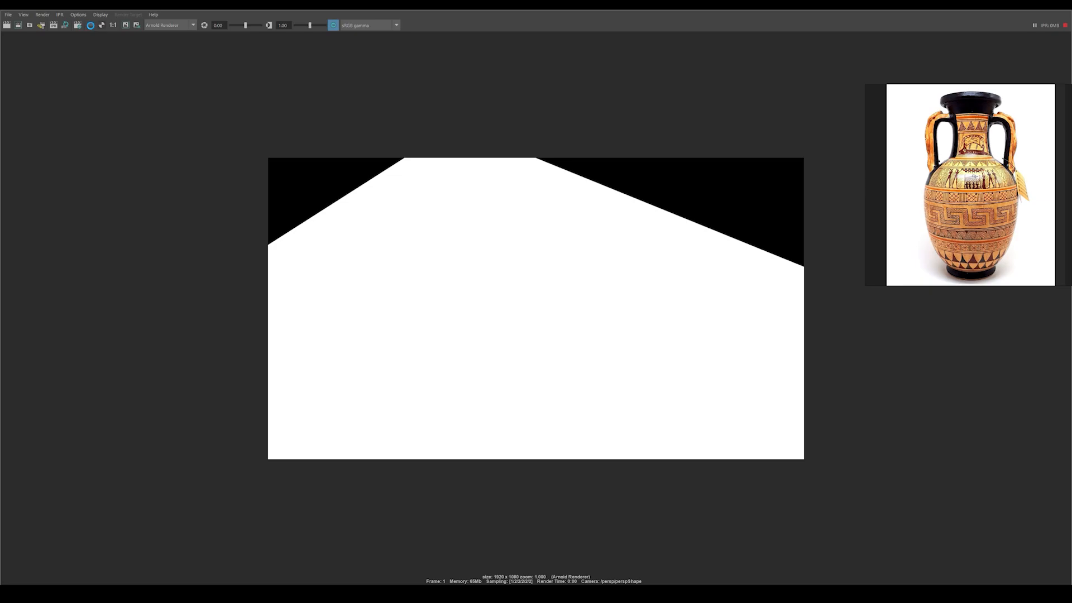
click(91, 25)
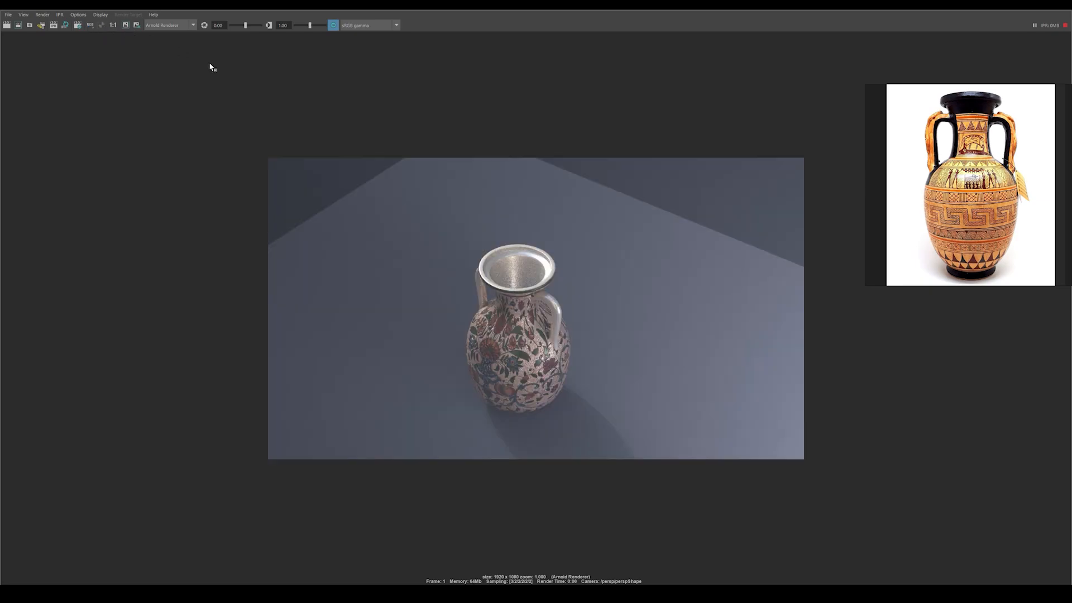
click(1066, 27)
click(1063, 9)
Step: Inspect the ground plane, the sky dome light's attributes and the render device settings
alt+drag(560, 354, 569, 320)
click(609, 306)
alt+middle_drag(615, 302, 602, 302)
alt+right_drag(604, 303, 458, 275)
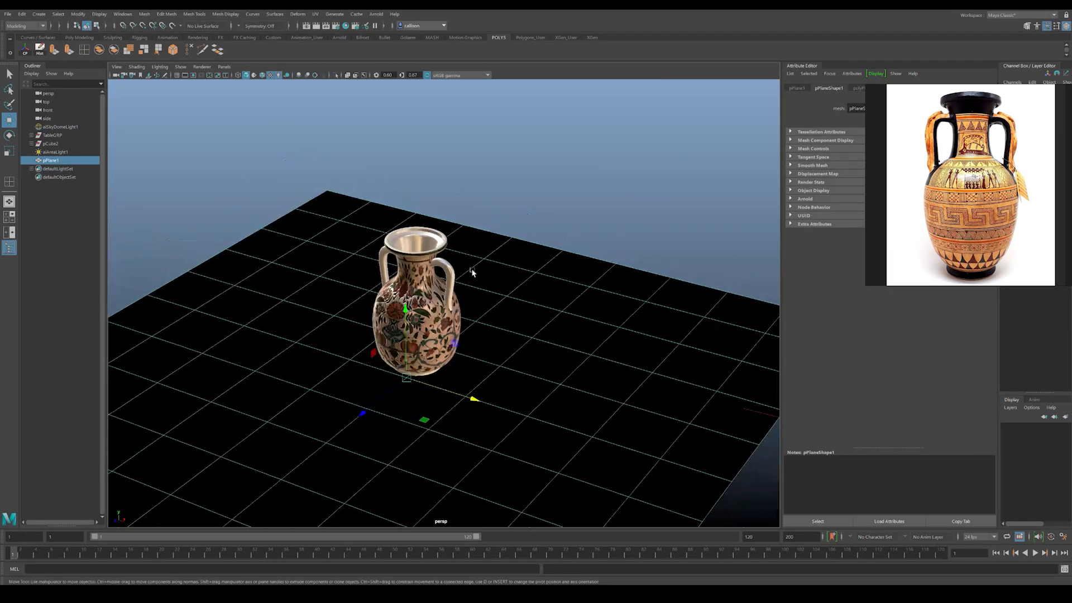
drag(897, 113, 807, 258)
click(899, 89)
drag(841, 316, 835, 413)
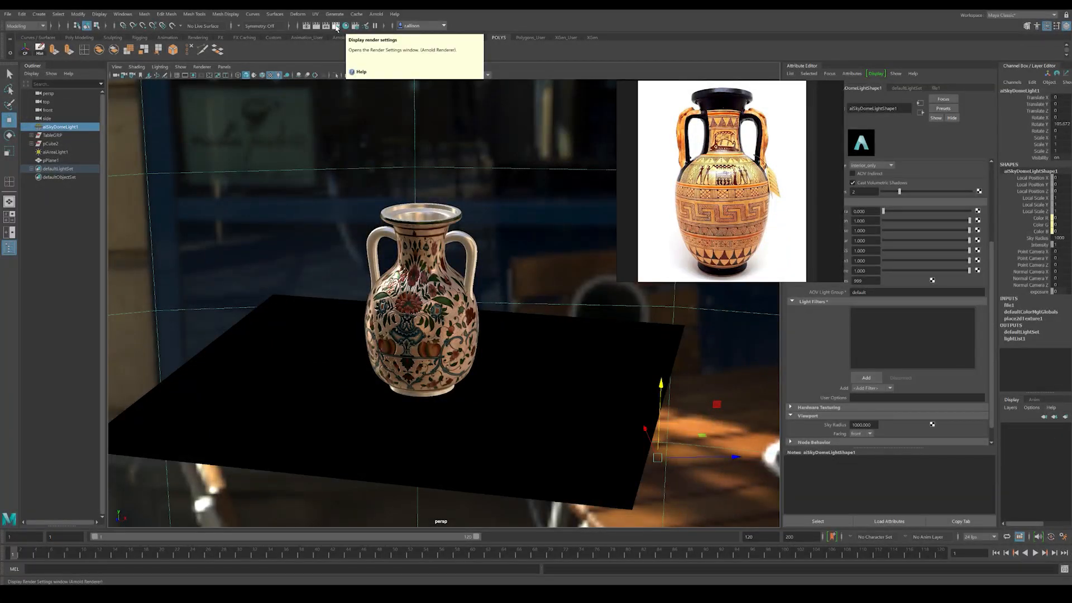
click(336, 26)
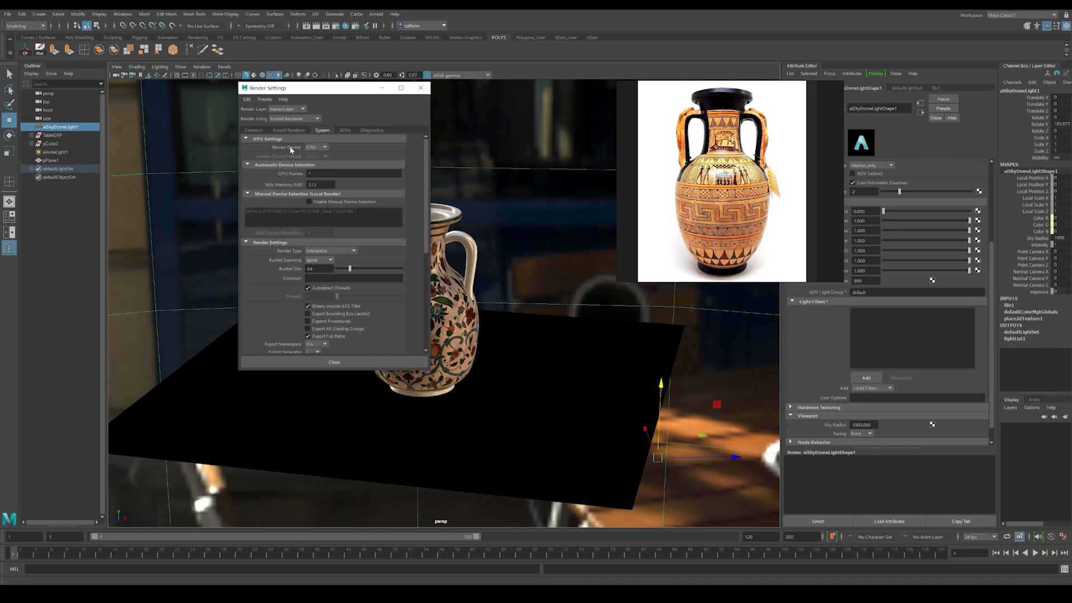
click(421, 88)
Step: Scale the ground plane up uniformly to about 27
click(625, 414)
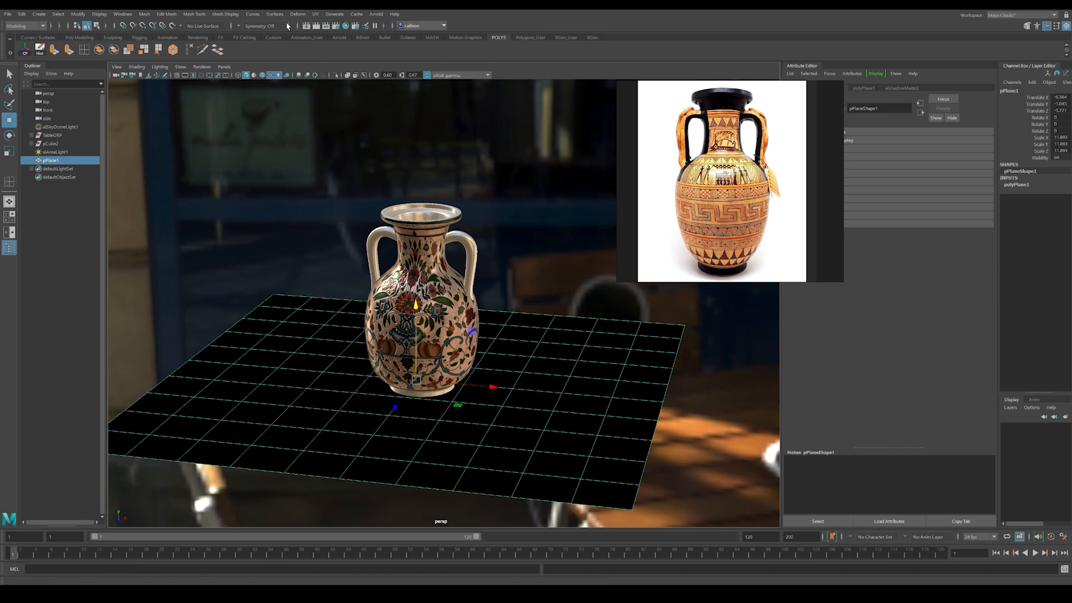
click(123, 16)
click(491, 391)
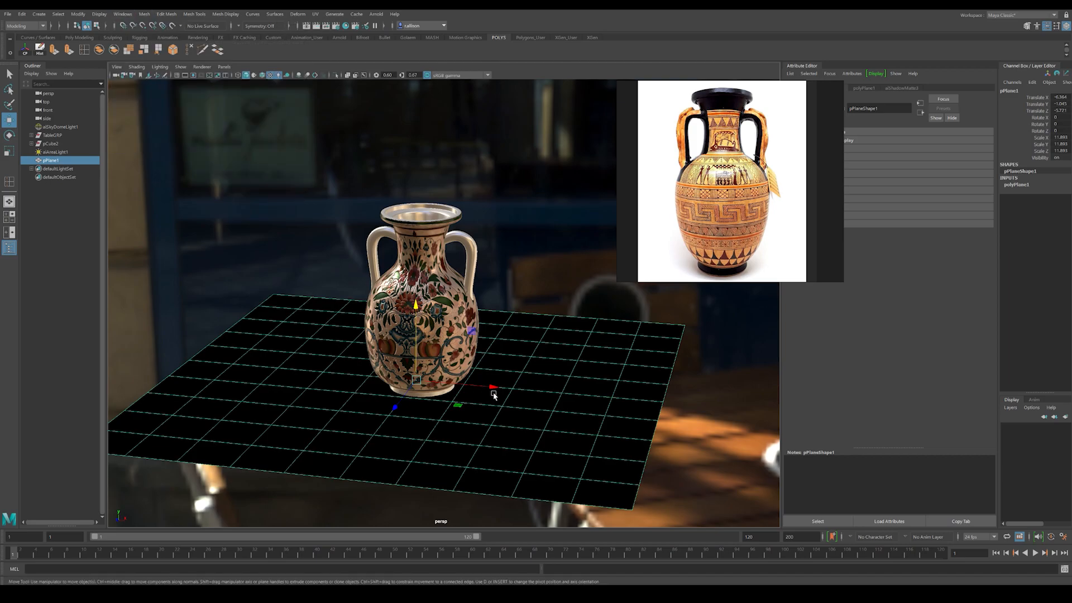
key(r)
drag(437, 404, 833, 359)
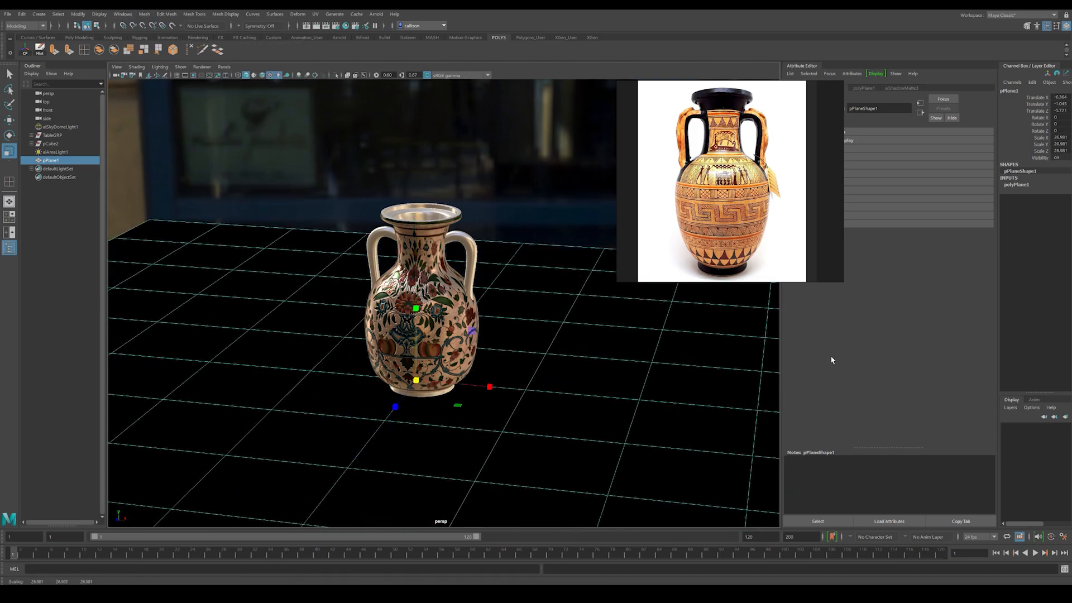
Step: Rerender the vase on the enlarged shadow matte plane and check the image's alpha channel
click(144, 15)
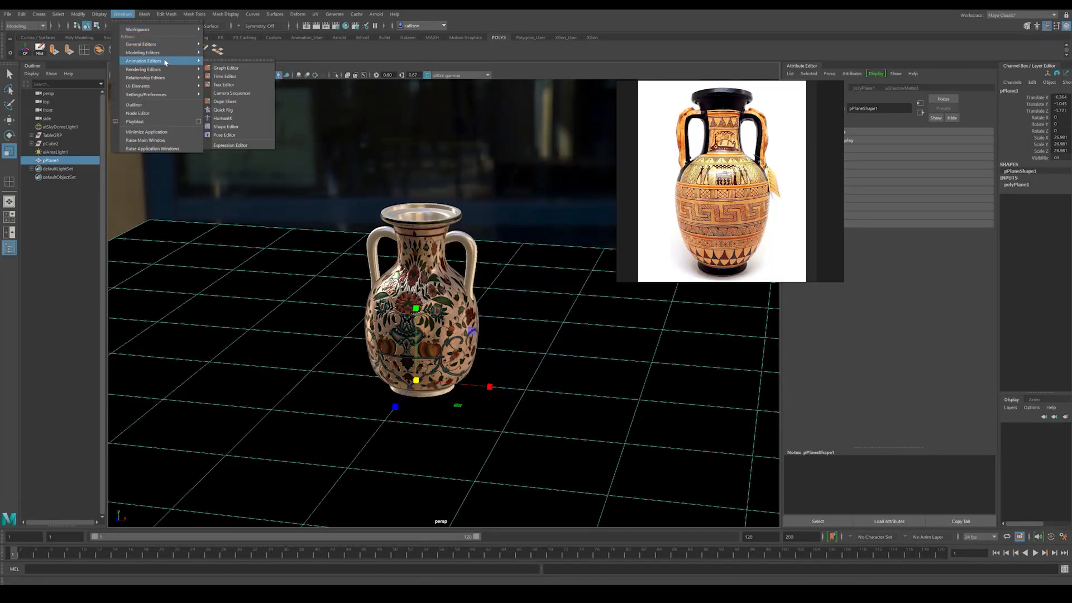
click(306, 25)
click(306, 26)
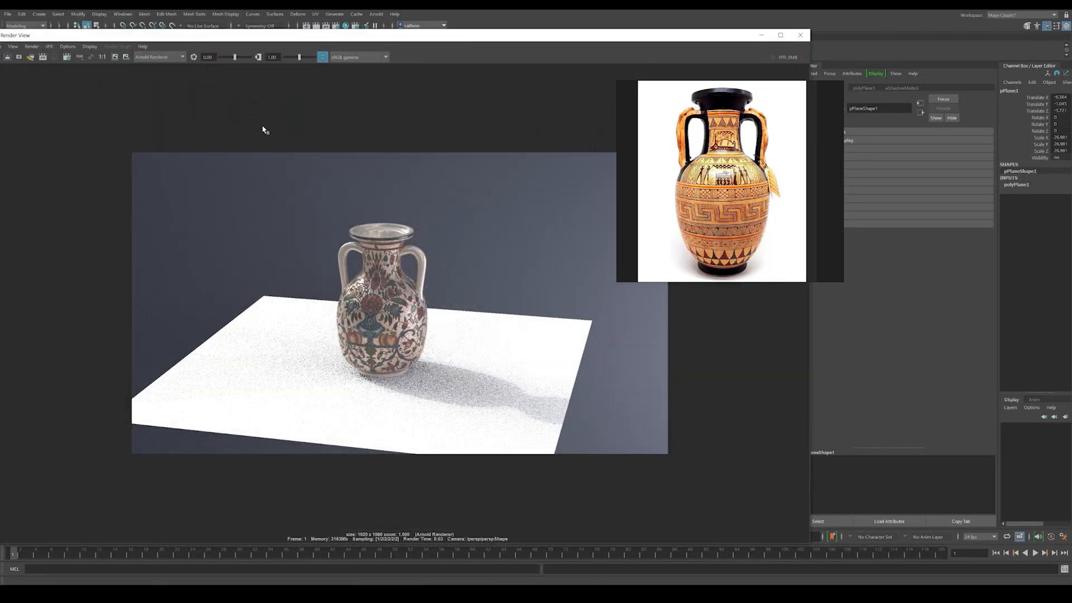
drag(283, 40, 356, 36)
click(116, 53)
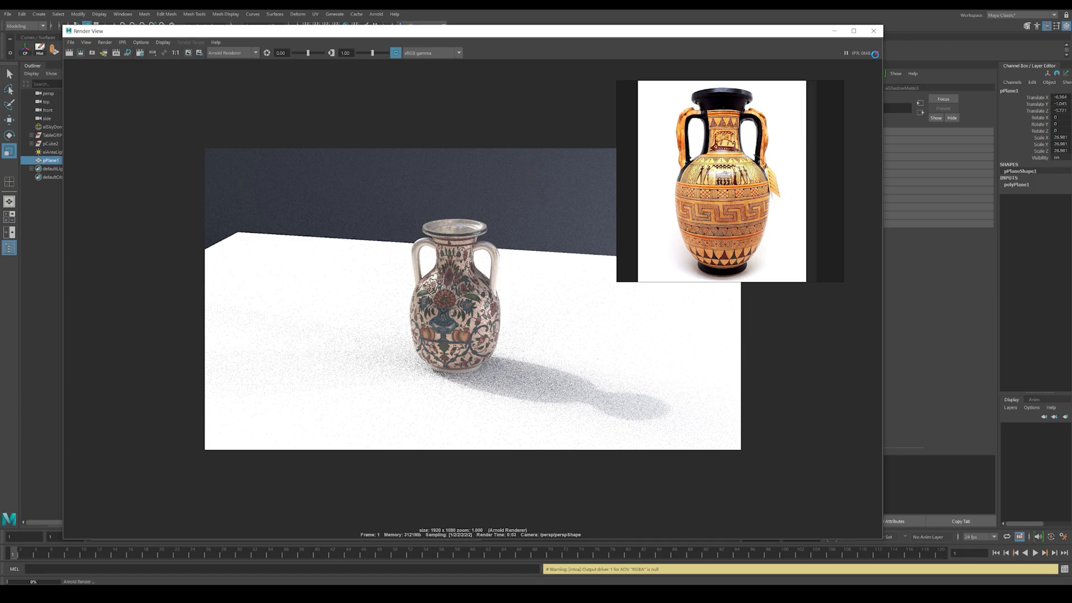
click(53, 61)
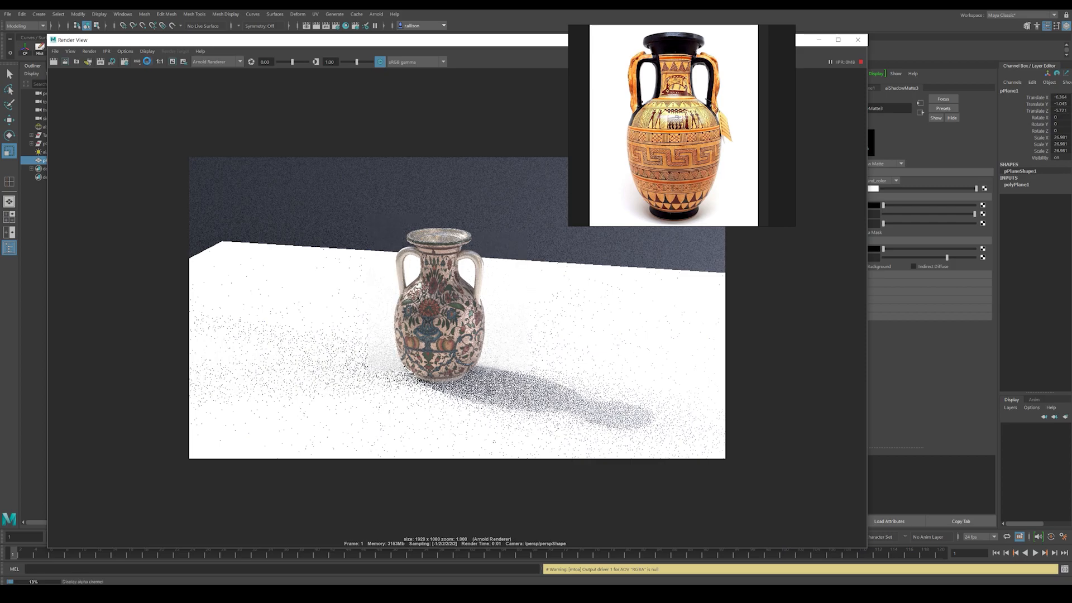
click(147, 61)
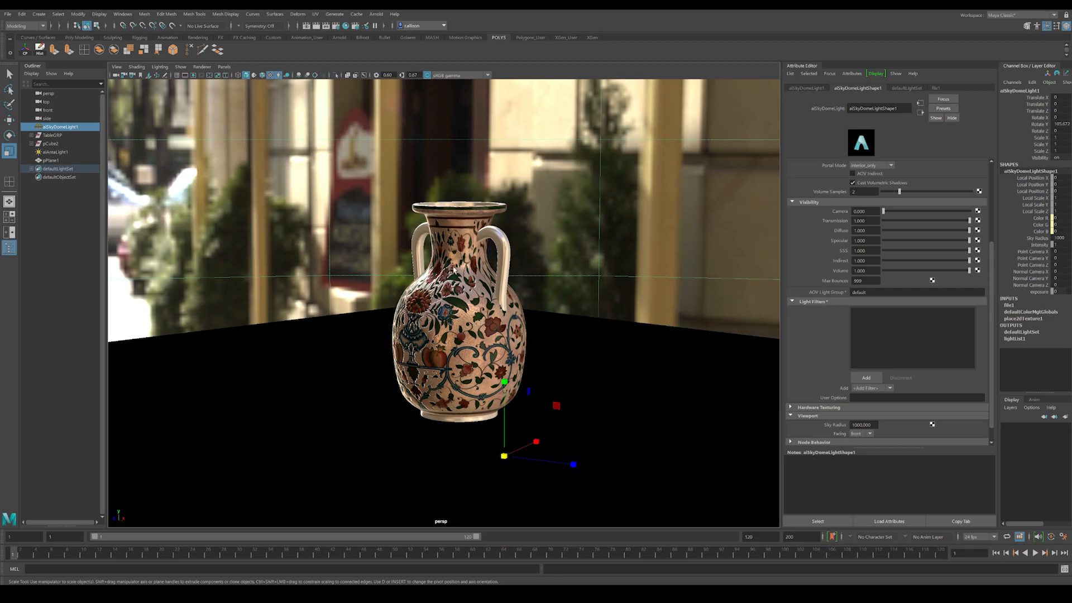
Step: Delete the ground plane and the sky dome light
click(606, 342)
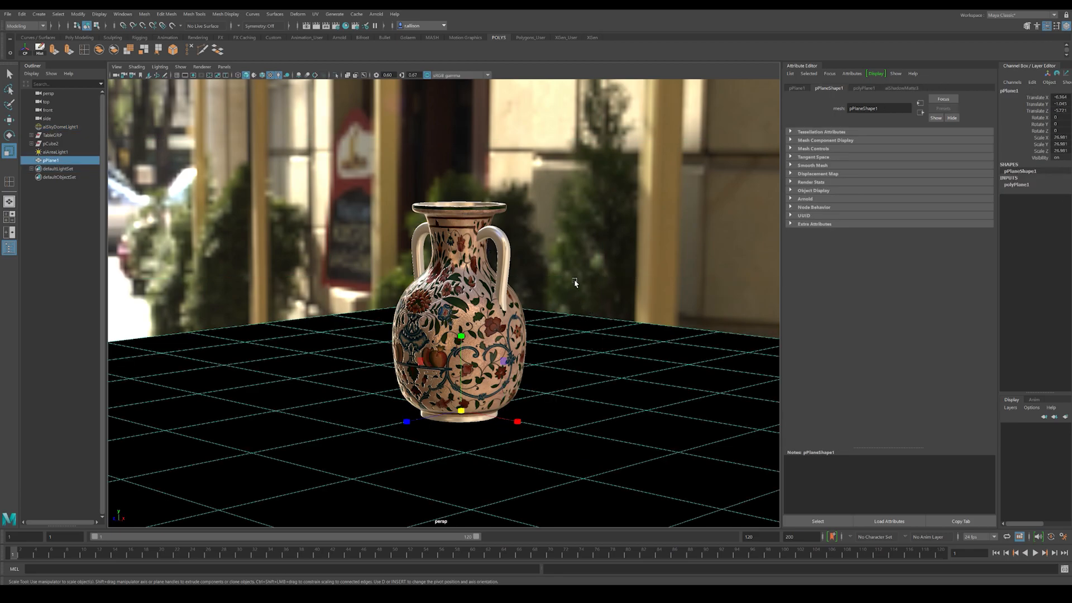
key(Delete)
click(563, 263)
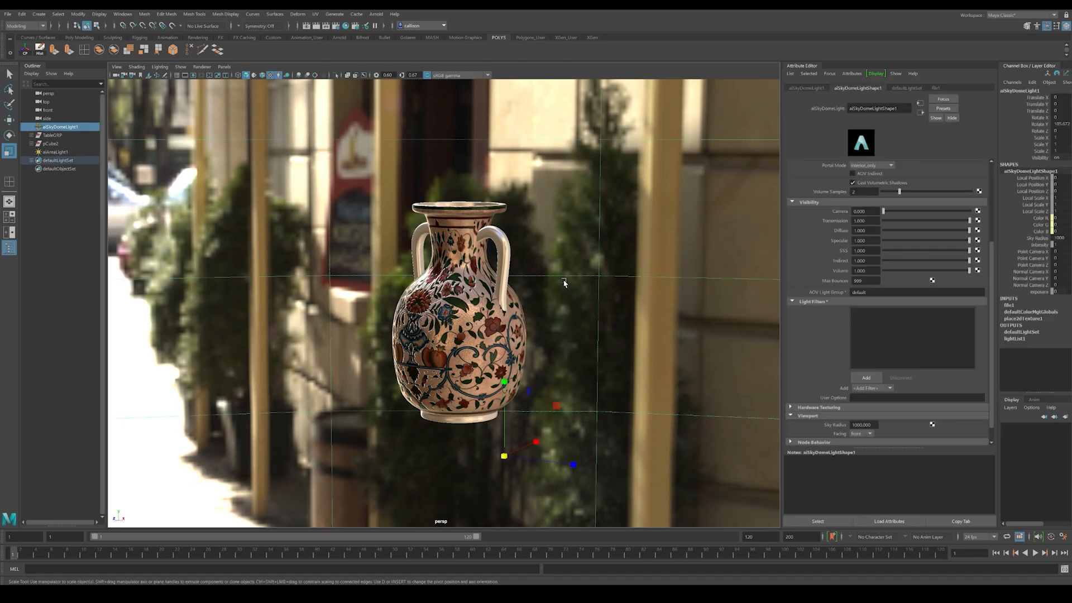
key(Delete)
Step: Frame the vase, look at it from the side and clear the selection
alt+right_drag(522, 321, 555, 337)
mouse_move(555, 337)
alt+mouse_down()
mouse_move(486, 354)
mouse_move(546, 342)
alt+mouse_up()
click(451, 316)
key(f)
alt+right_drag(526, 322, 382, 288)
mouse_move(382, 288)
alt+mouse_down()
mouse_move(396, 300)
mouse_move(376, 303)
mouse_move(406, 308)
mouse_move(397, 295)
alt+mouse_up()
click(383, 282)
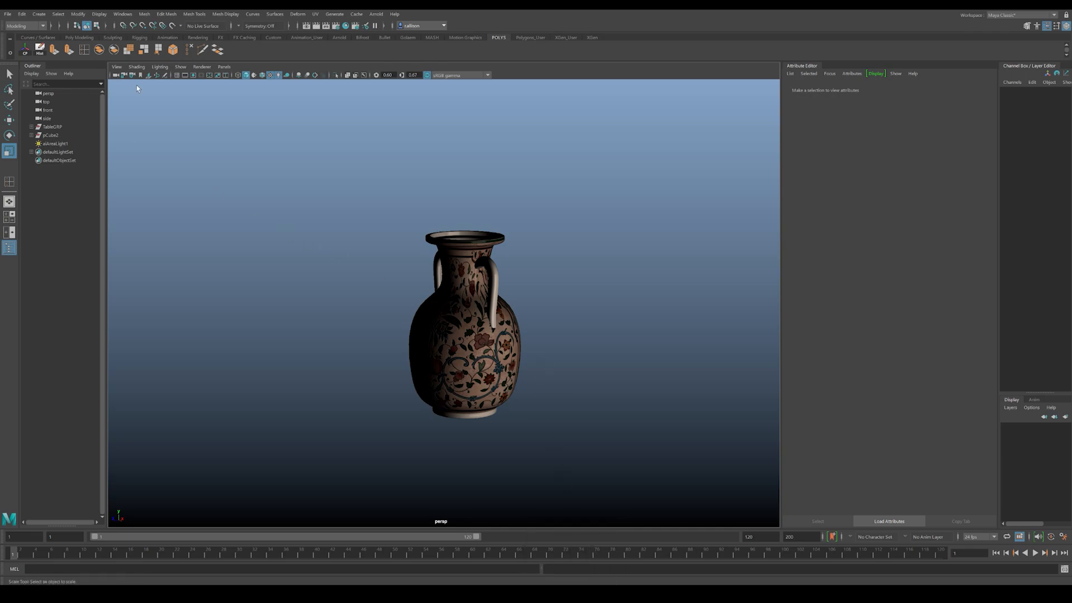
click(118, 67)
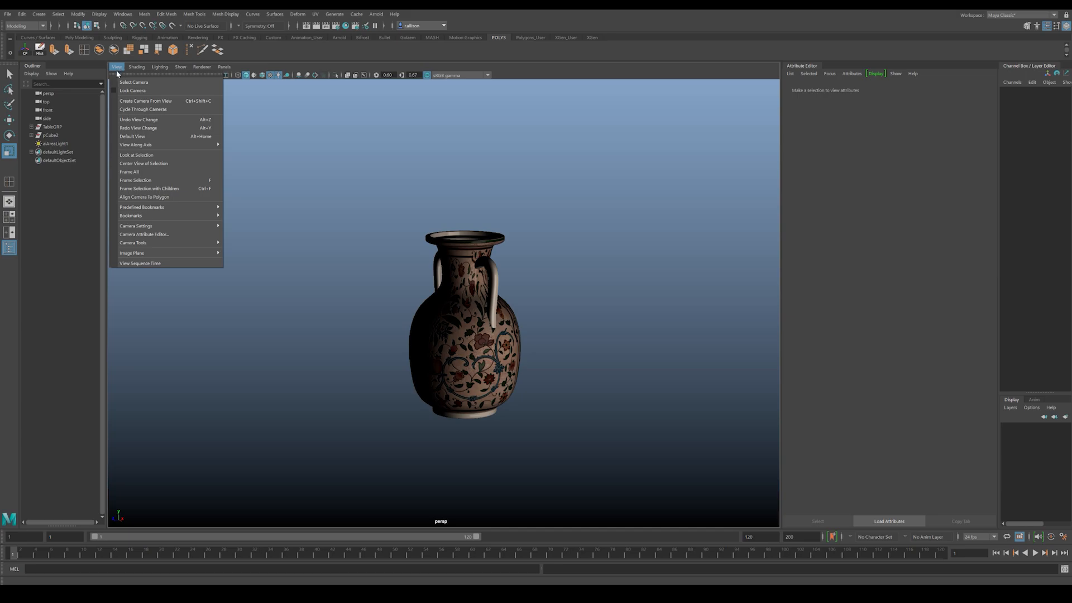
click(353, 177)
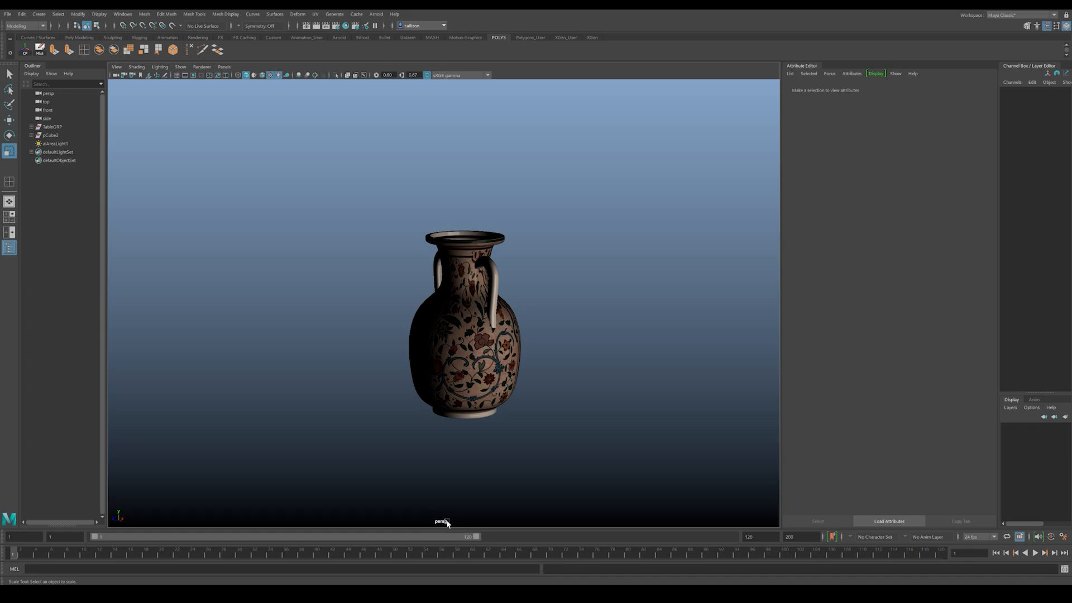
mouse_move(416, 380)
alt+mouse_down()
mouse_move(374, 376)
mouse_move(404, 382)
alt+mouse_up()
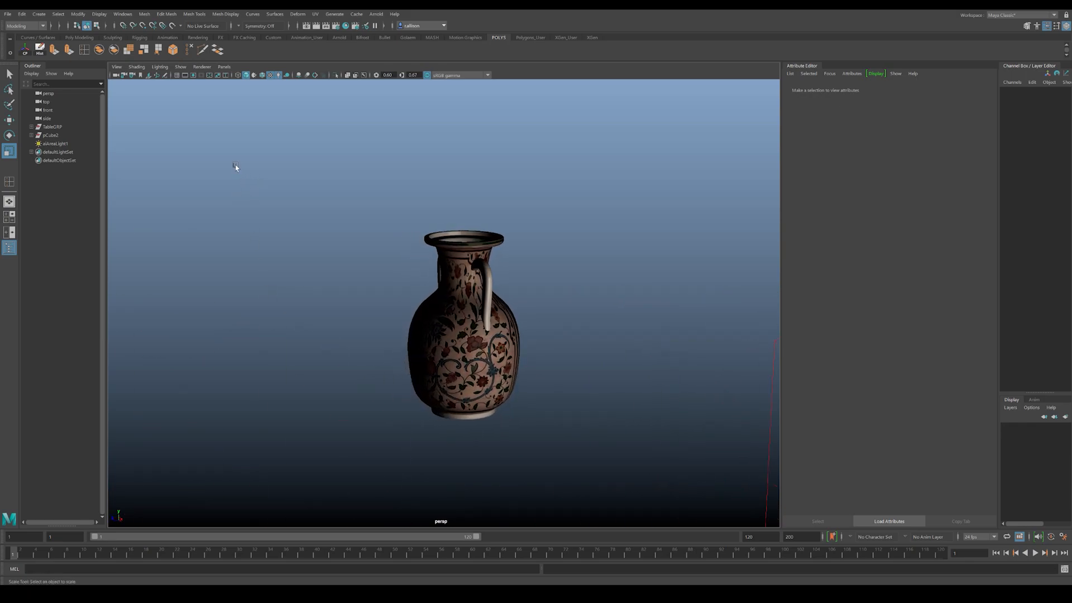
Step: Create a new camera in the scene and move it back along its Z axis, away from the vase
click(39, 14)
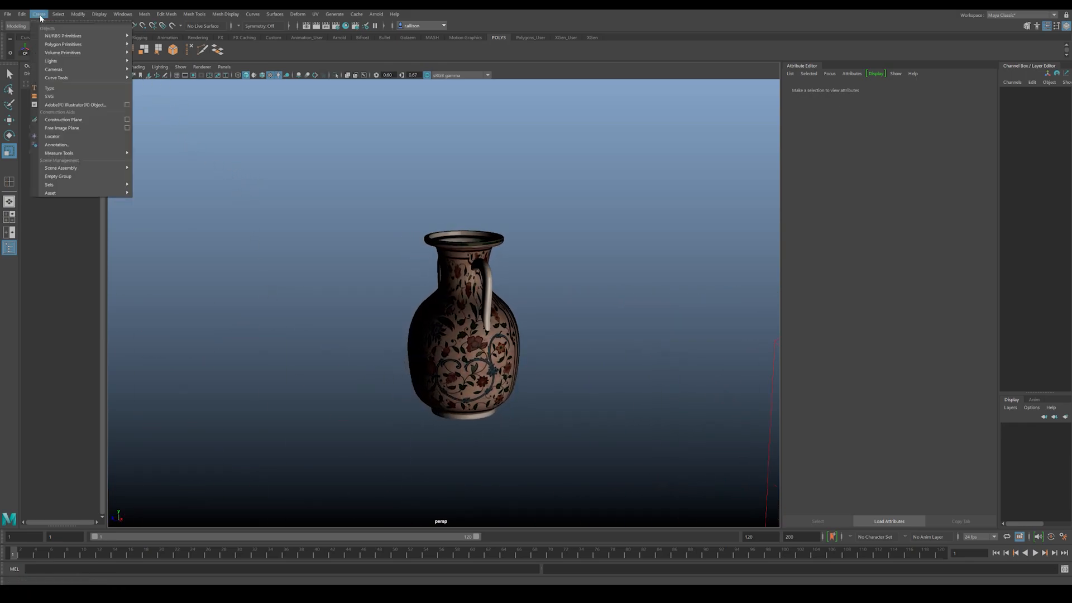
mouse_move(97, 70)
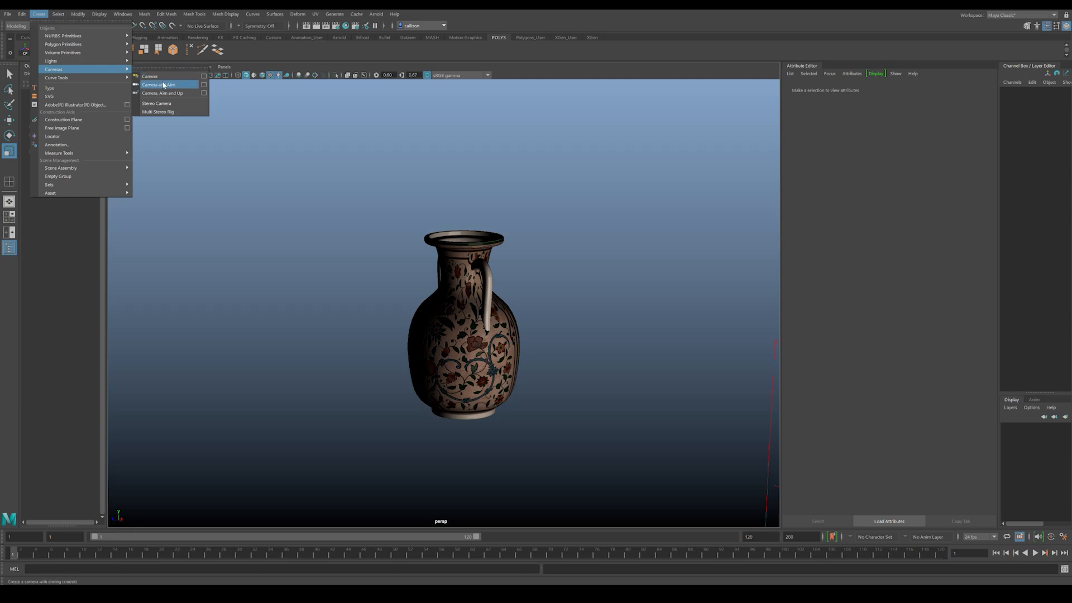
click(164, 85)
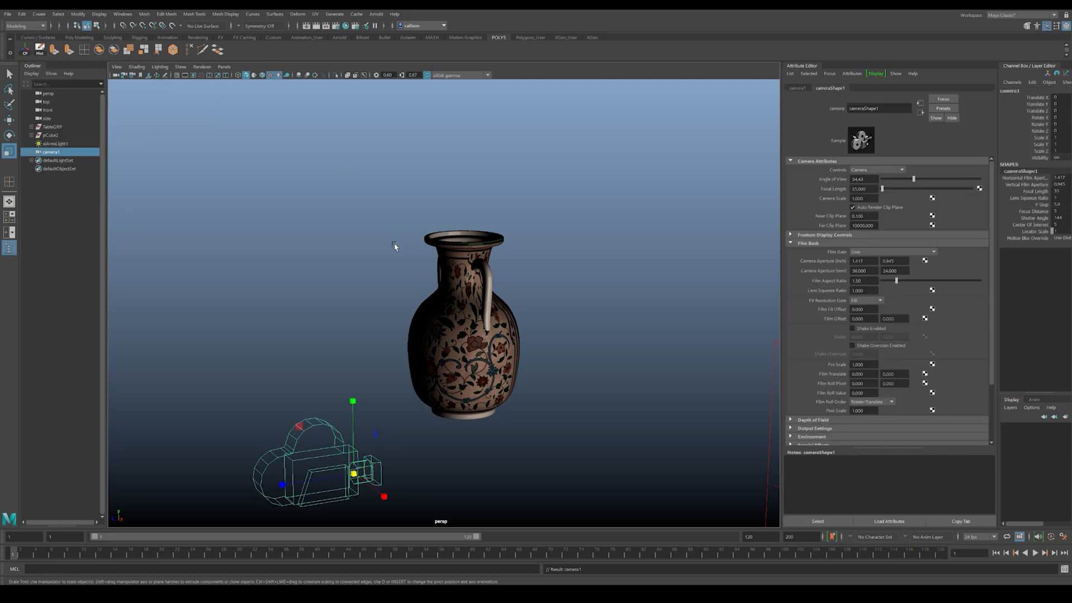
alt+right_drag(395, 242, 394, 434)
key(w)
drag(316, 415, 209, 428)
mouse_move(276, 421)
alt+mouse_down()
mouse_move(304, 410)
mouse_move(279, 416)
alt+mouse_up()
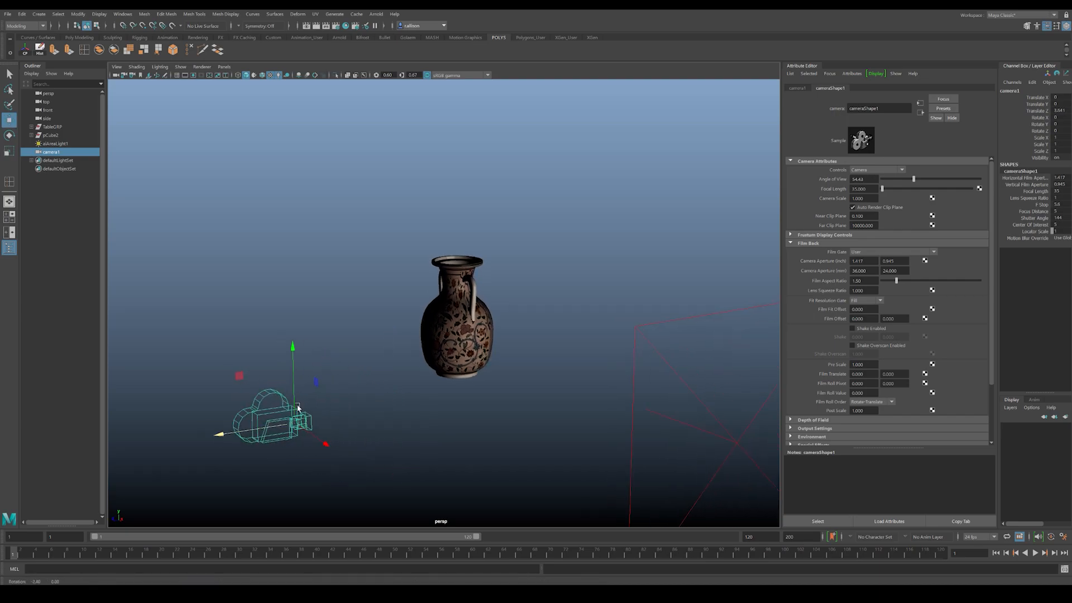
Step: Look through the new camera and adjust its view until the whole vase is in shot
click(224, 67)
mouse_move(233, 73)
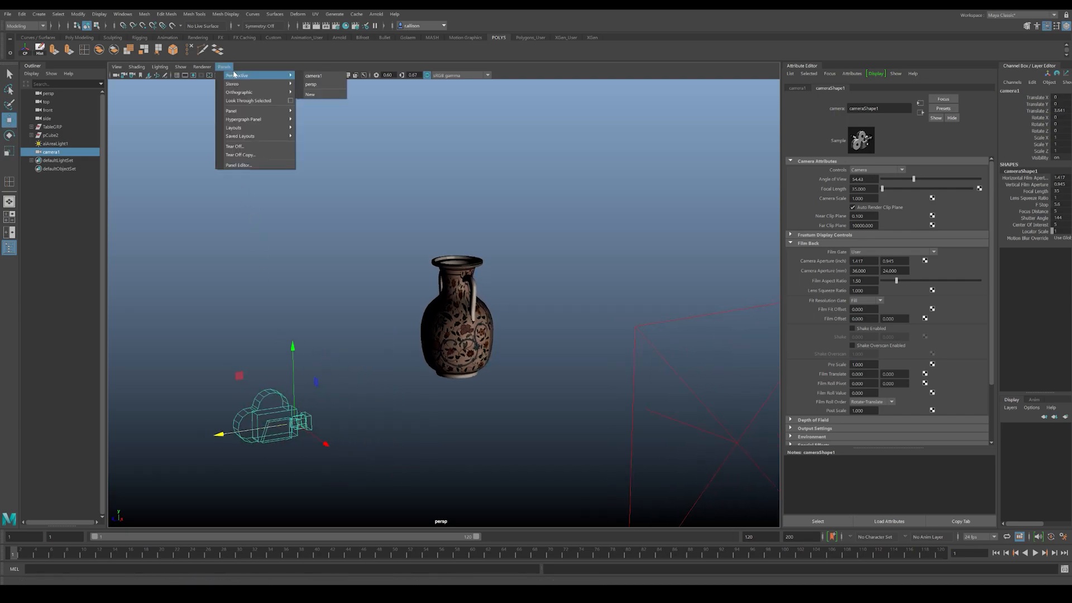
click(310, 76)
alt+middle_drag(346, 269, 693, 273)
alt+right_drag(692, 273, 436, 251)
alt+middle_drag(435, 252, 492, 306)
Step: Rename the camera's shape node as SHOT_Camera and clear the selection
click(893, 109)
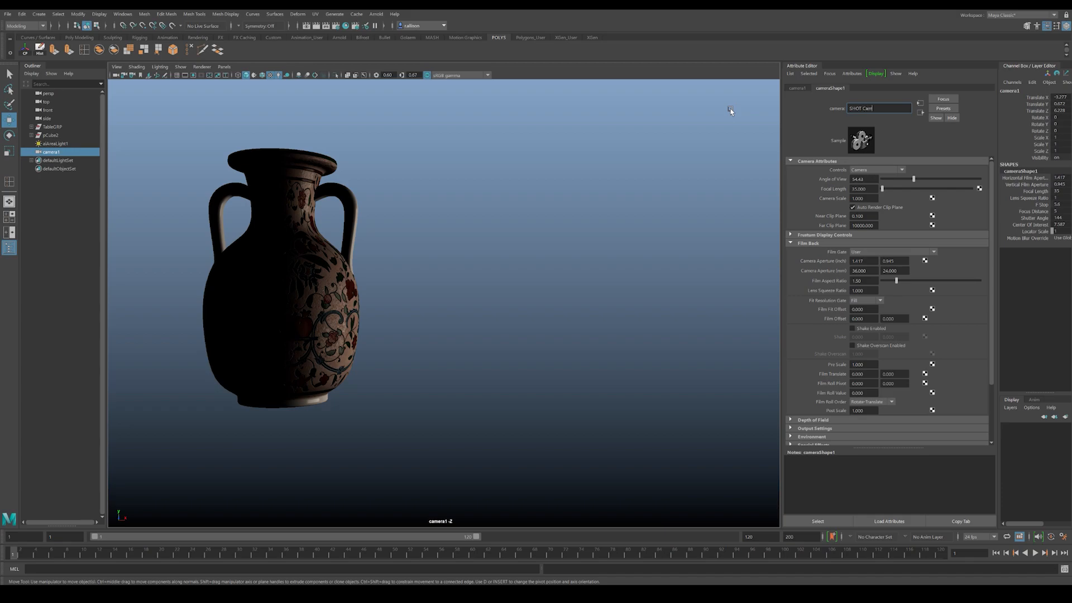
key(Return)
click(875, 108)
click(744, 211)
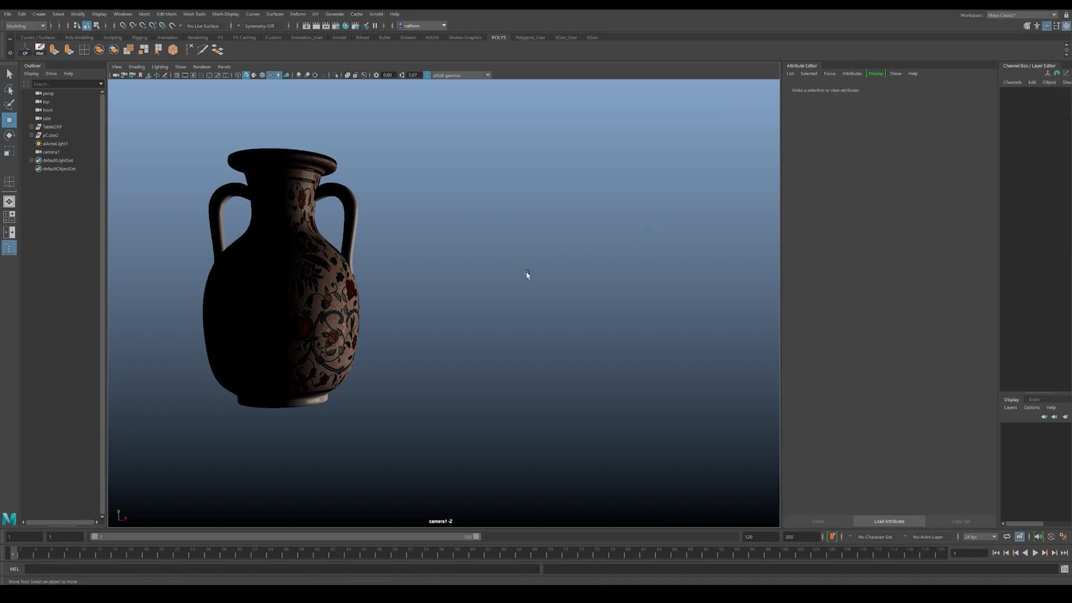
Step: Select the camera being looked through and reposition its view to look slightly down on a more centred vase
click(261, 281)
click(485, 220)
click(116, 76)
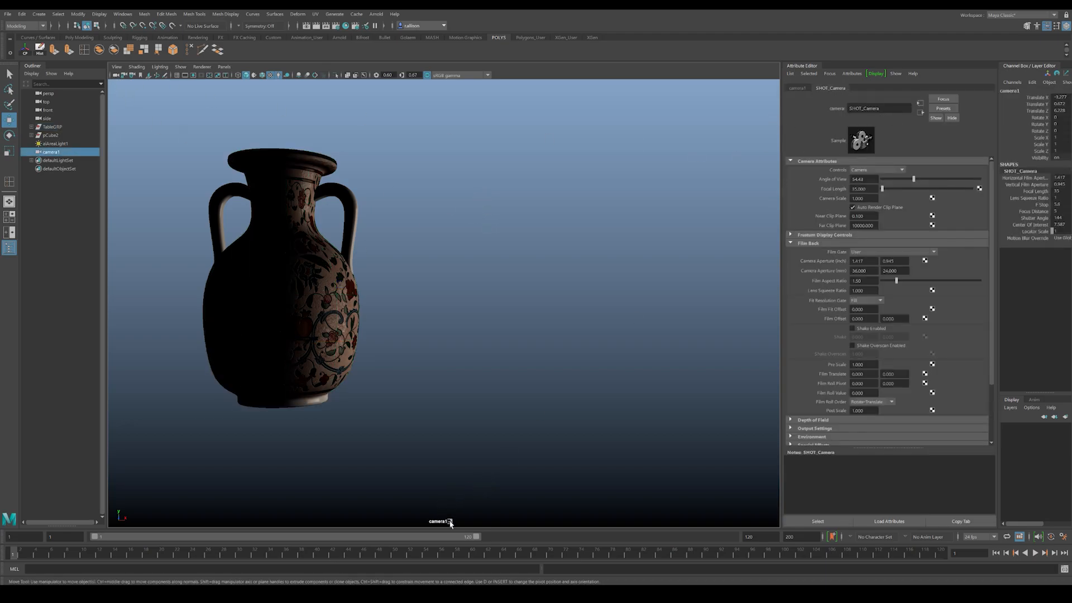
alt+drag(386, 263, 481, 266)
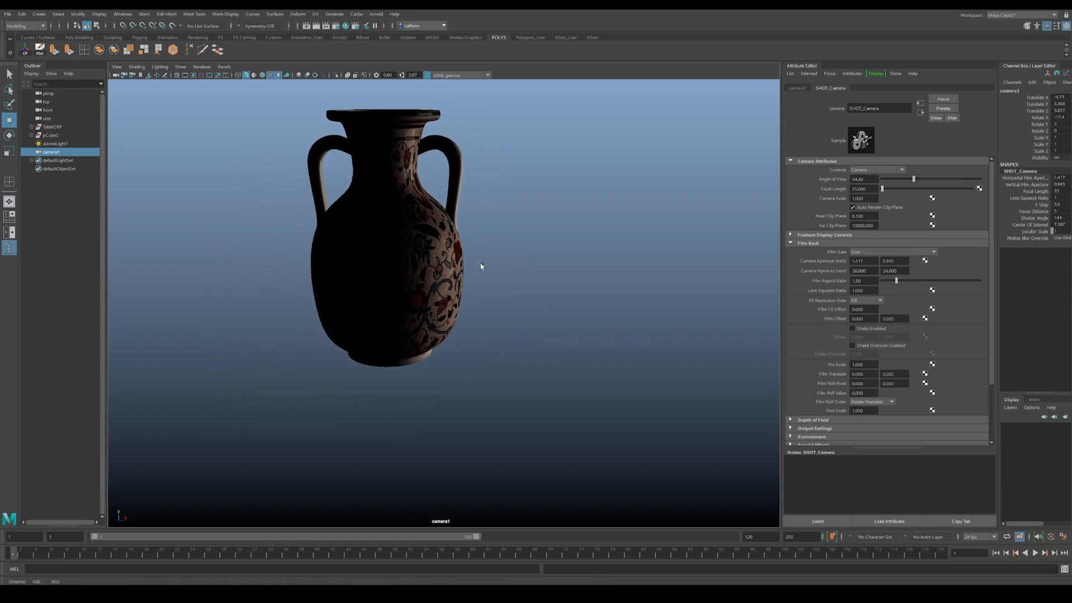
Step: Check the camera's placement relative to the vase from the persp view, and return to the camera1 view
click(223, 67)
mouse_move(246, 76)
click(315, 85)
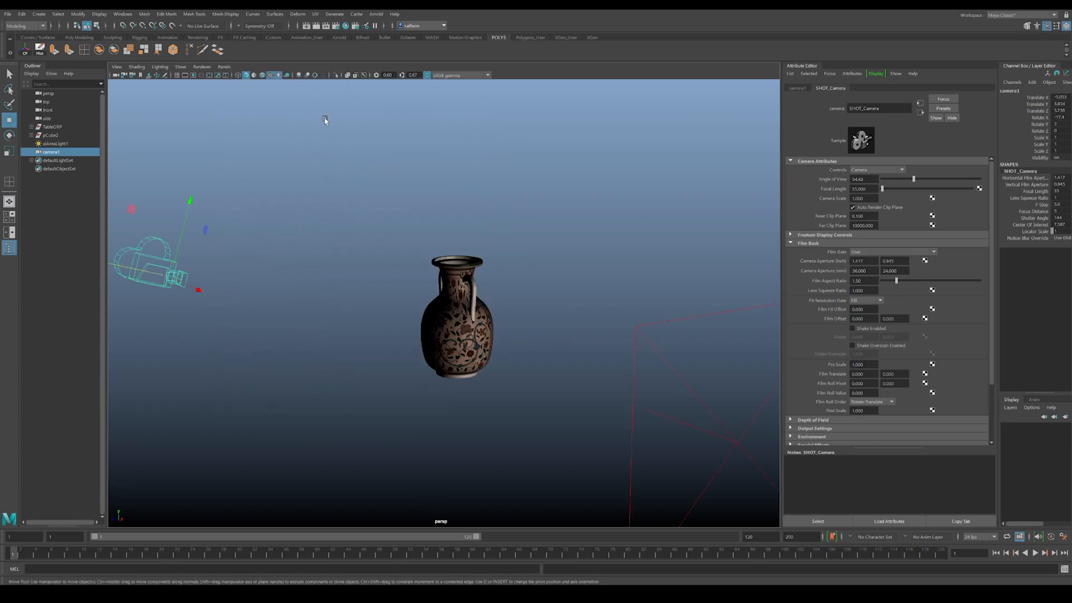
click(224, 67)
mouse_move(245, 75)
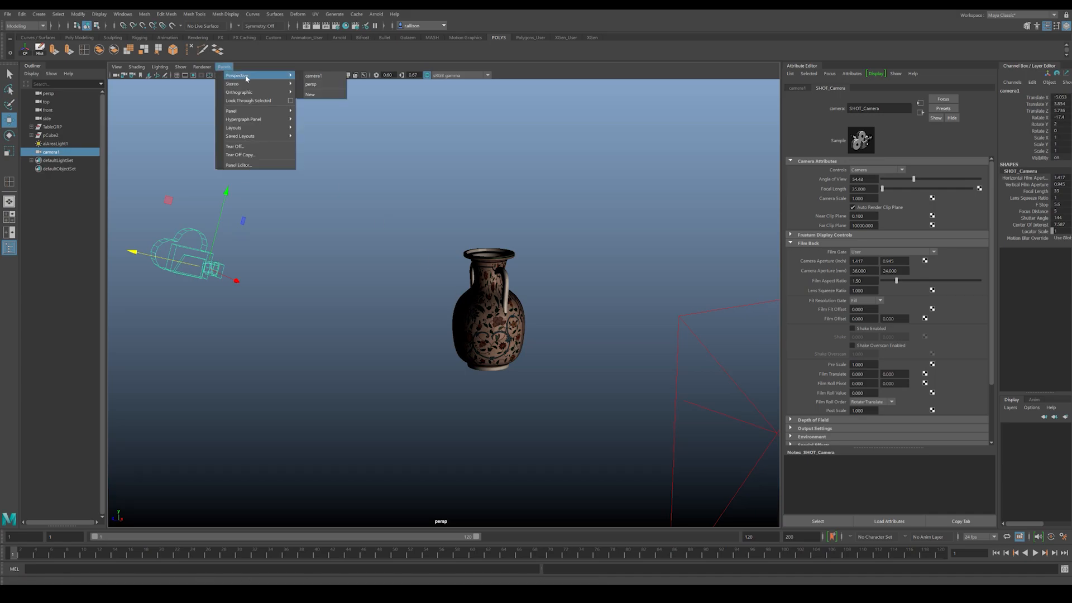
click(318, 77)
Step: Pull camera1 back and level it so the vase sits smaller near the centre of the shot, with nothing selected
scroll(368, 310, down, 3)
alt+middle_drag(405, 280, 418, 327)
alt+drag(418, 327, 420, 248)
click(445, 299)
click(555, 302)
alt+drag(504, 296, 445, 286)
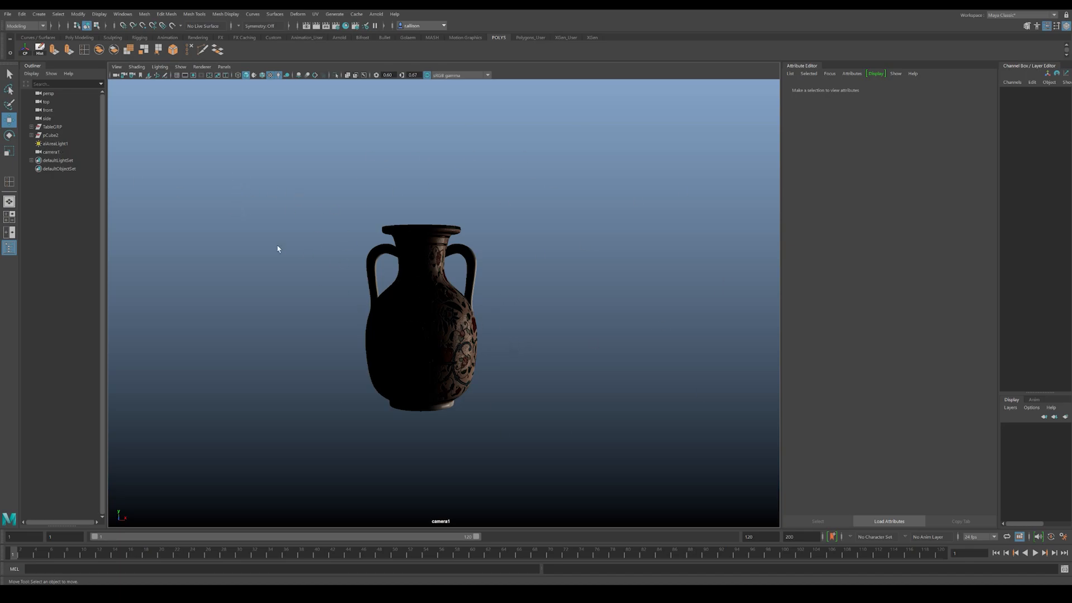
Step: Add an Arnold skydome light and connect a File texture to its color
click(375, 14)
mouse_move(431, 56)
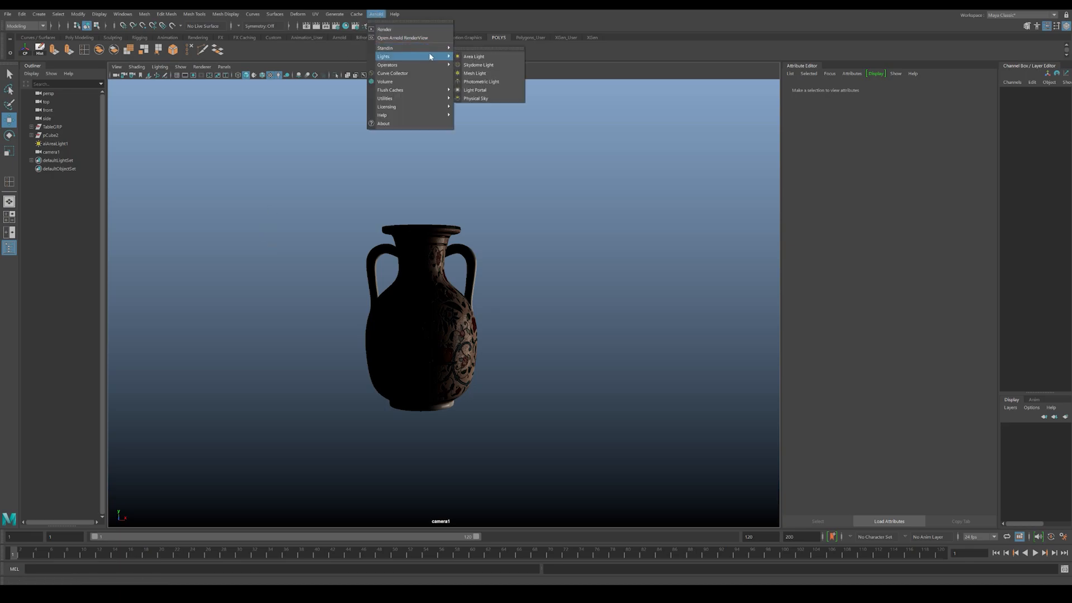
click(476, 65)
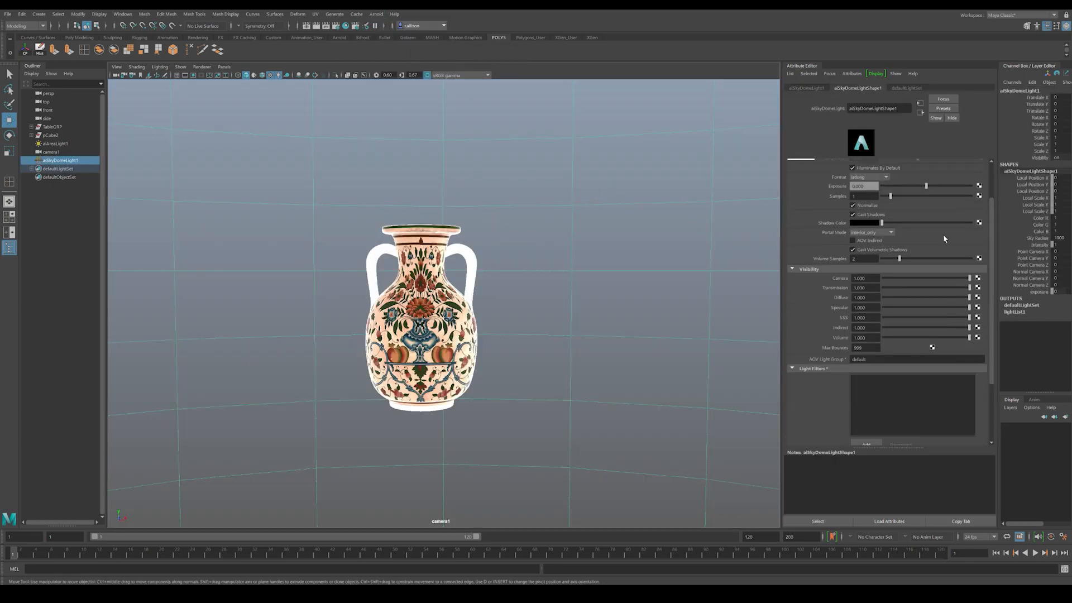
scroll(943, 238, up, 3)
click(978, 171)
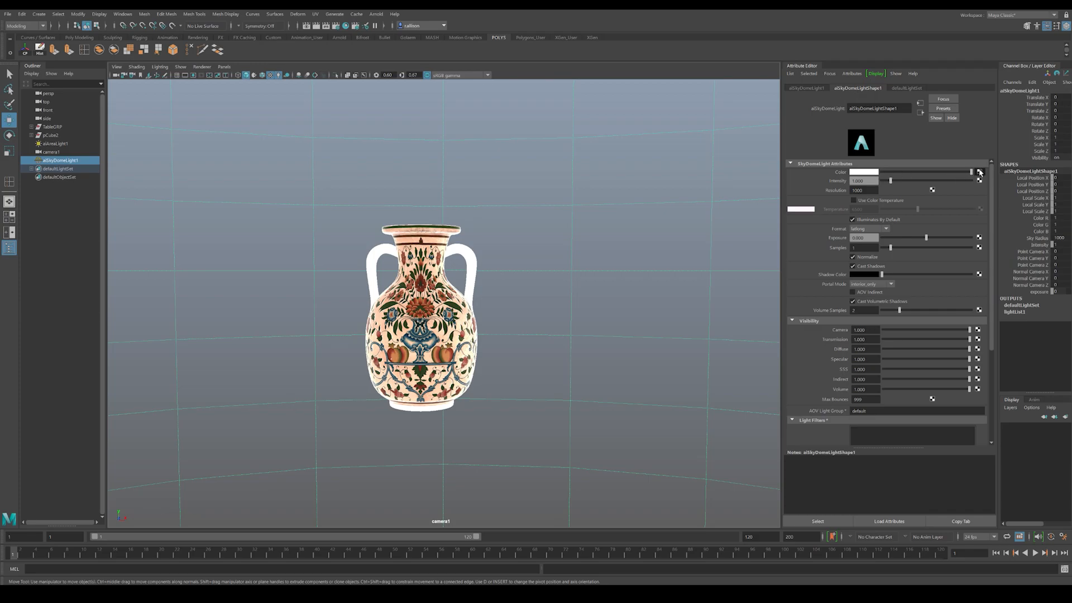
click(423, 265)
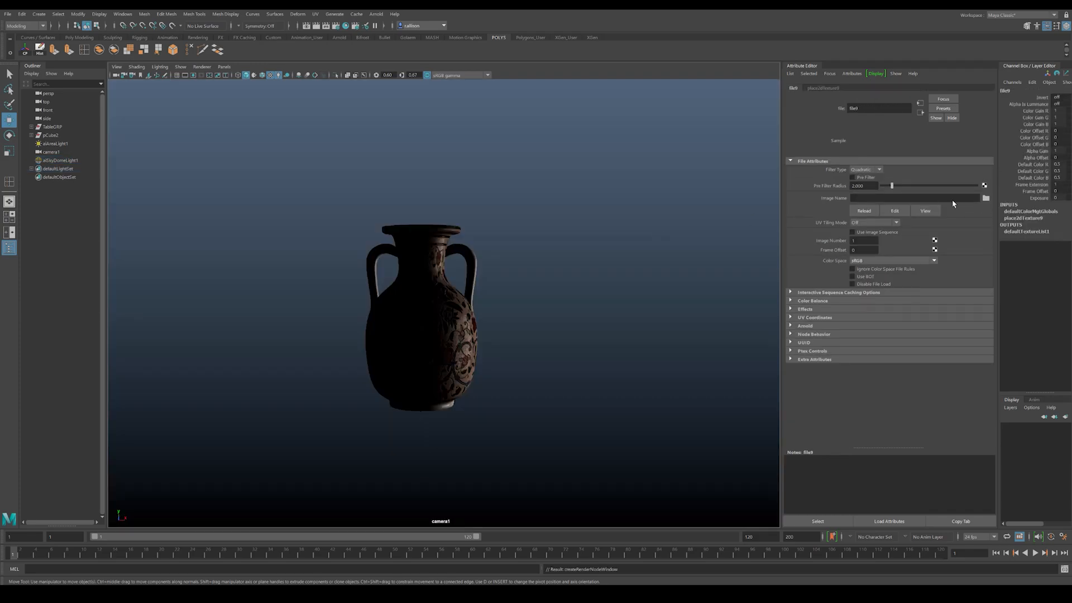
Step: Load still plate.jpg from the Vase Project folder as the skydome's texture image
click(985, 198)
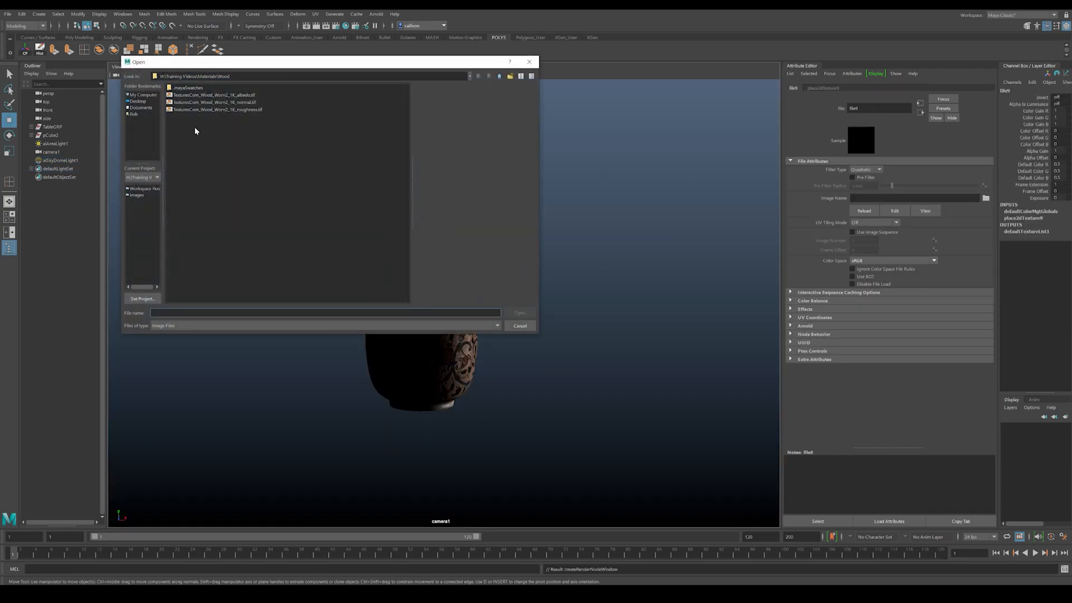
click(498, 77)
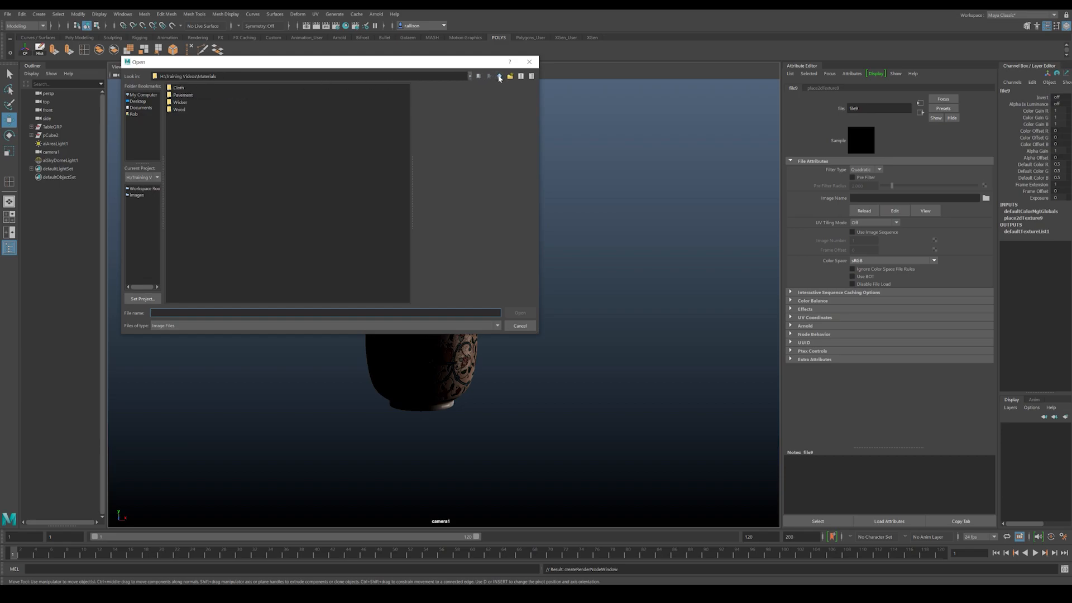
click(499, 77)
double_click(178, 149)
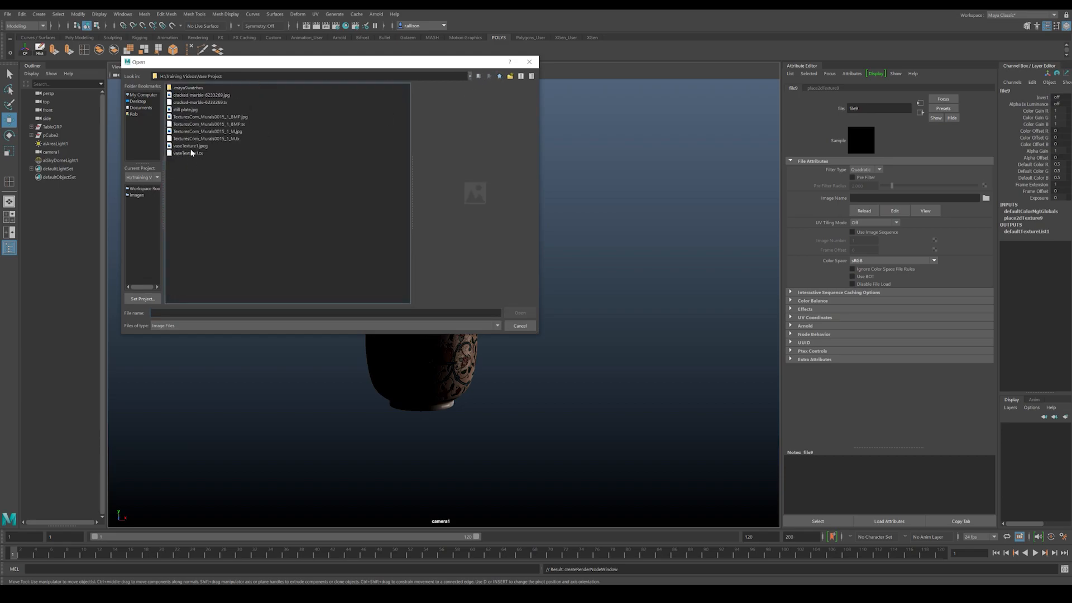
click(188, 110)
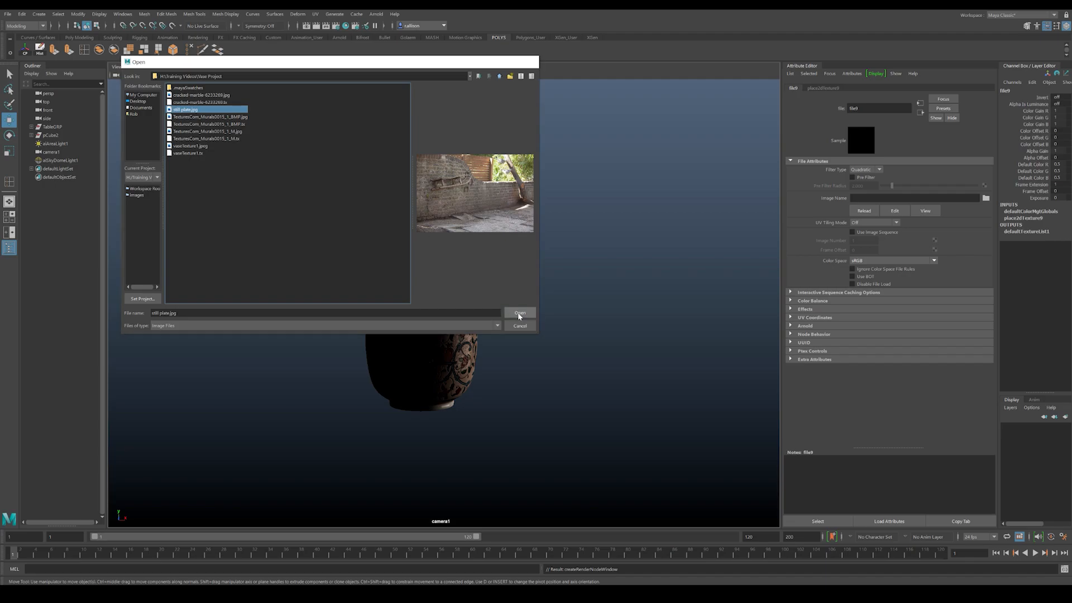
click(519, 314)
Step: Rotate the skydome light to about -121 degrees around Y so the brick wall sits behind the vase
click(586, 329)
key(e)
drag(753, 417, 733, 330)
drag(752, 416, 532, 418)
Step: Open the video plate from the Vase Project folder, watch the footage and close the player
mouse_move(570, 584)
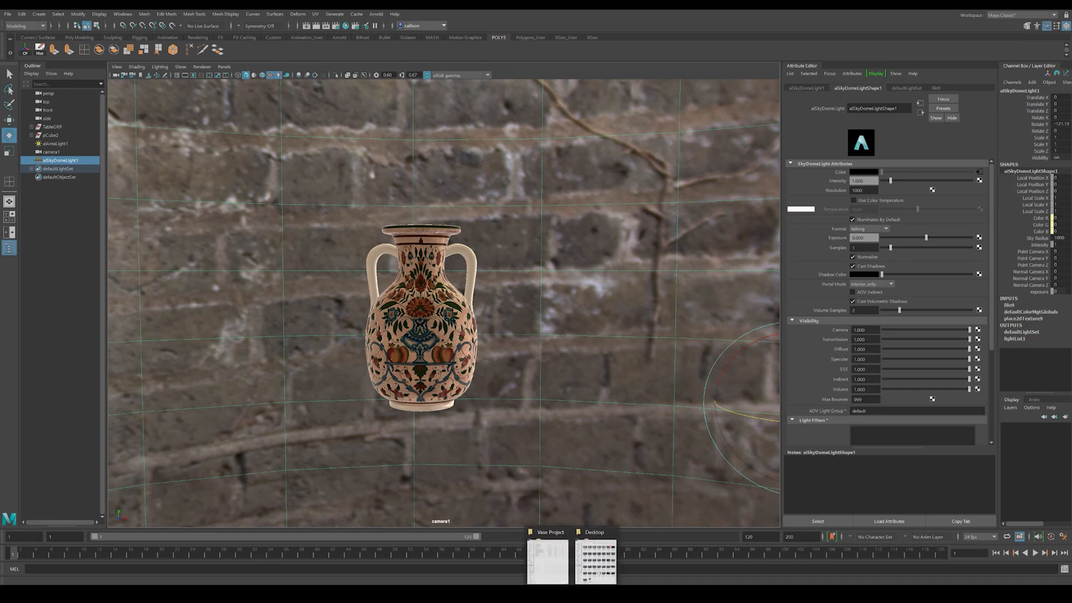
click(556, 558)
double_click(251, 236)
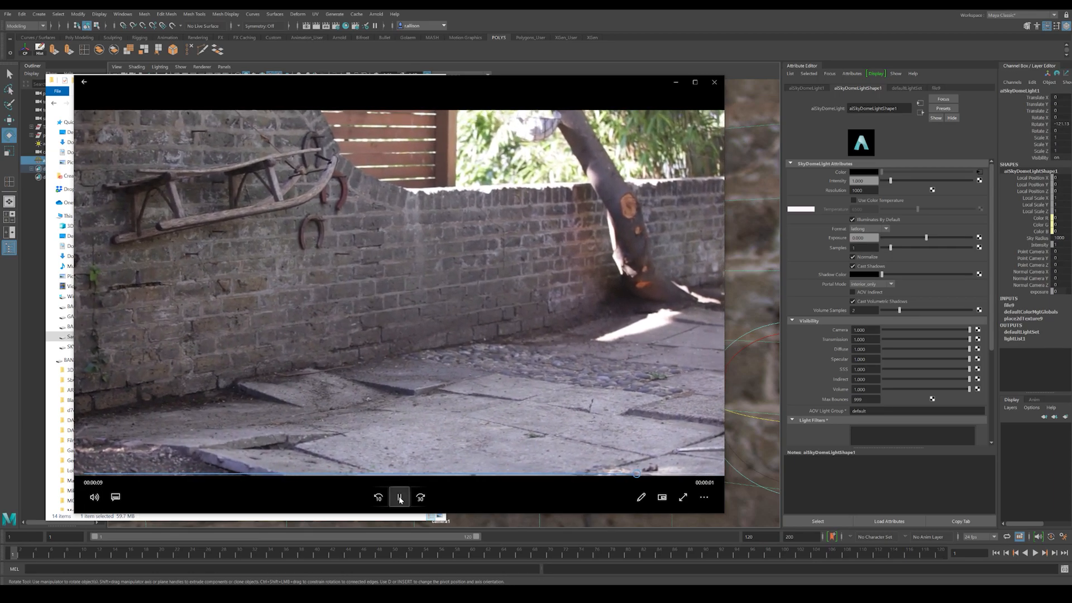
click(715, 82)
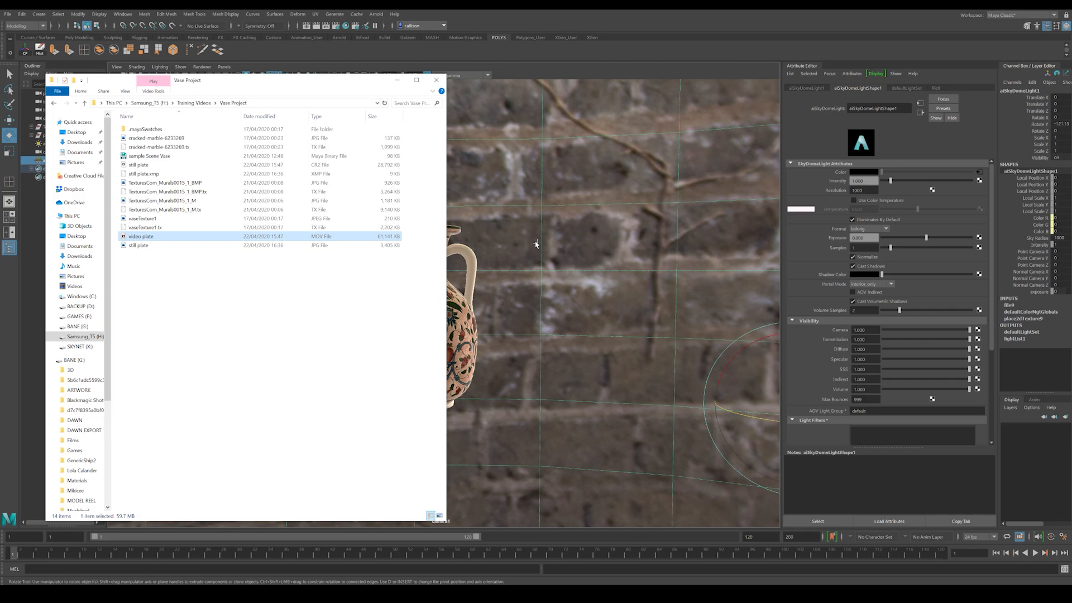
click(241, 285)
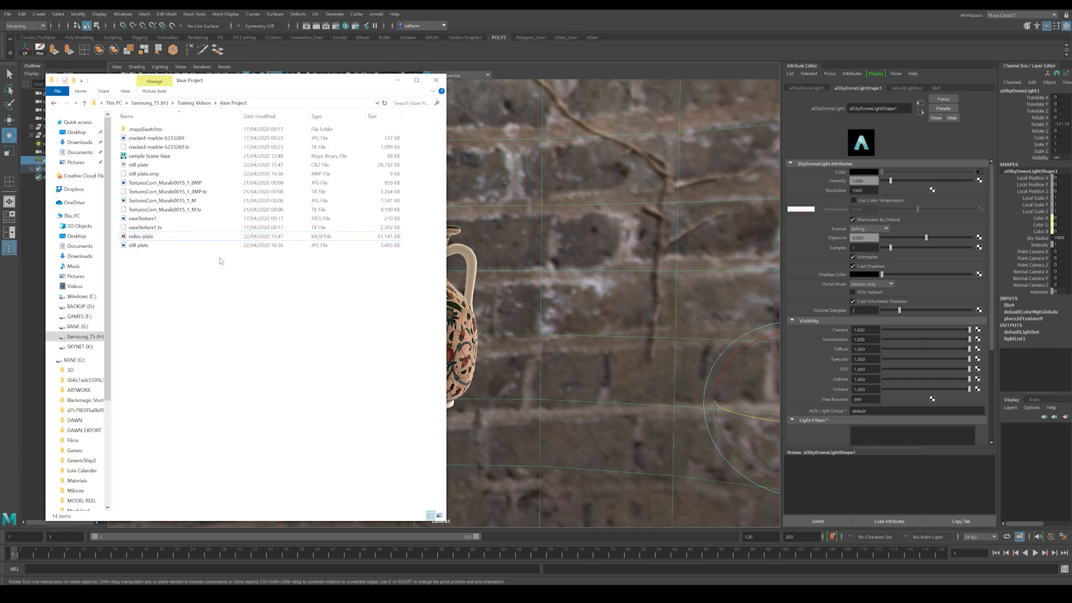
click(163, 238)
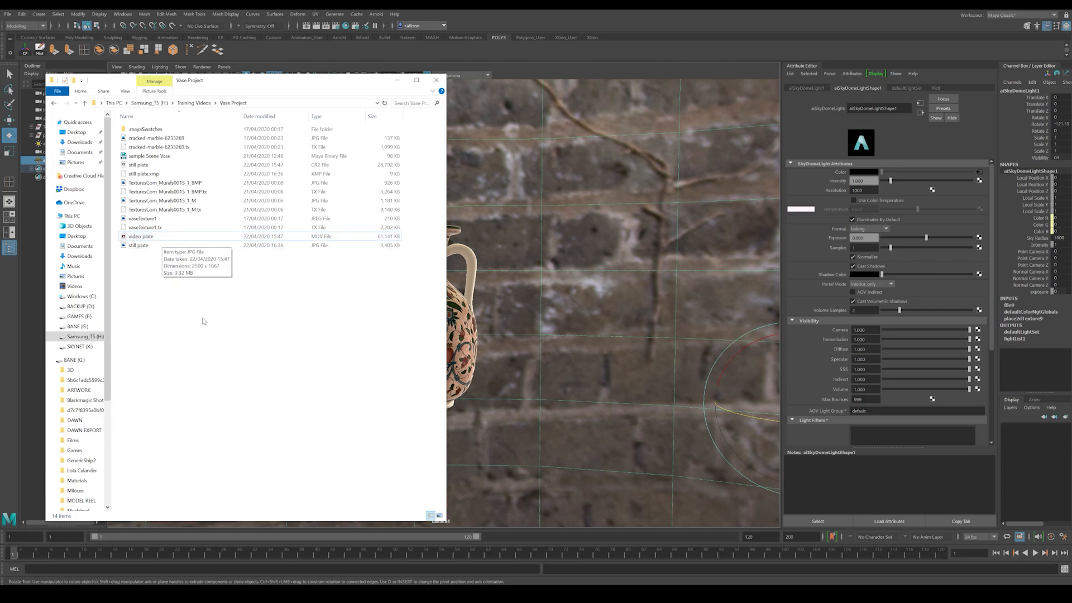
Step: Launch After Effects and preview the still plate JPG while it loads, closing the image viewer after
click(424, 594)
click(220, 386)
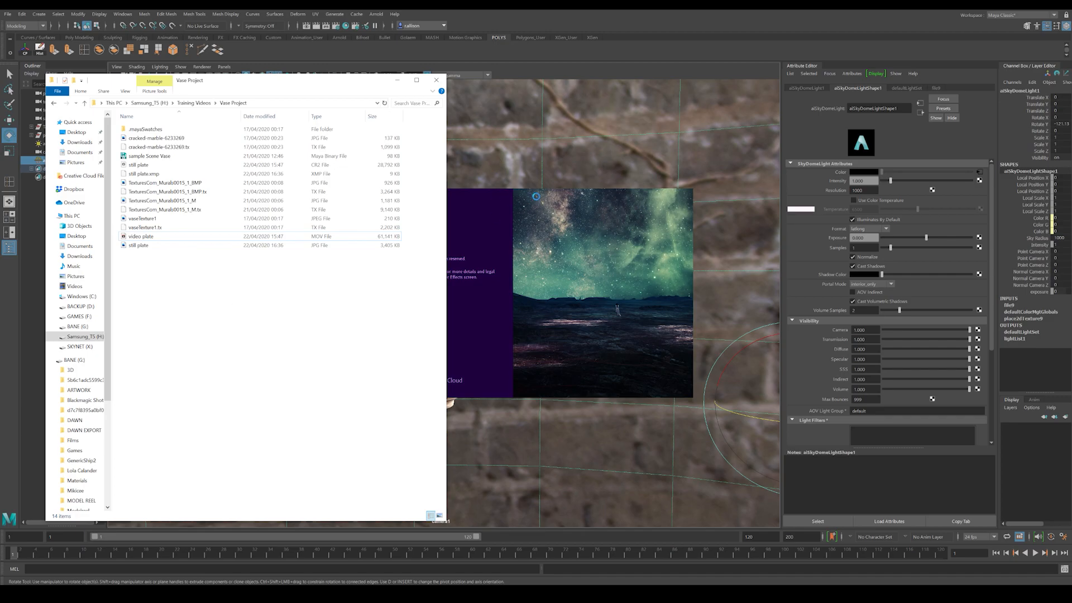
double_click(136, 246)
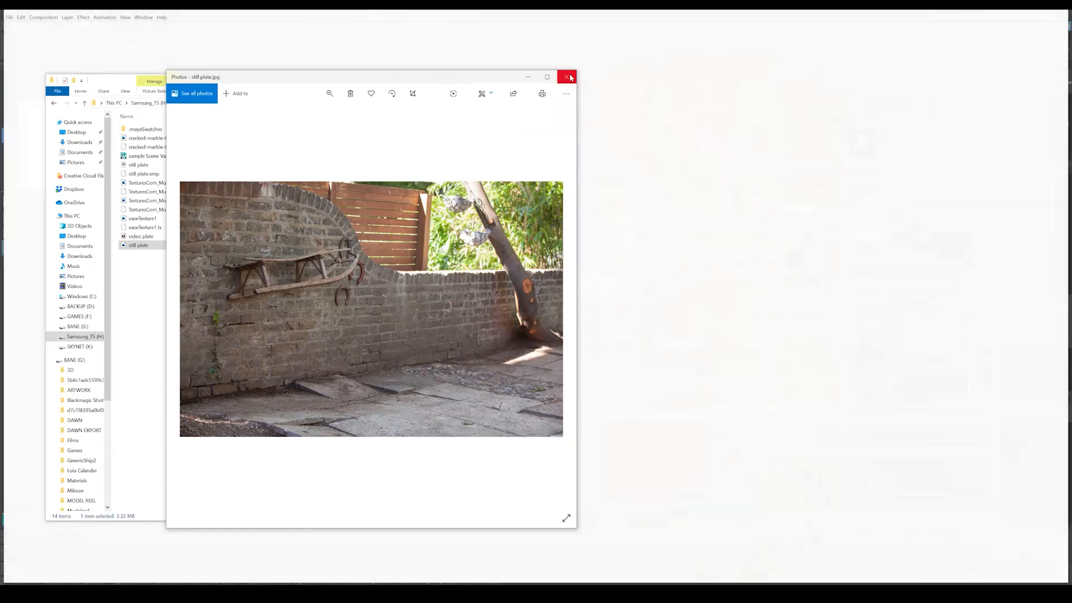
click(567, 76)
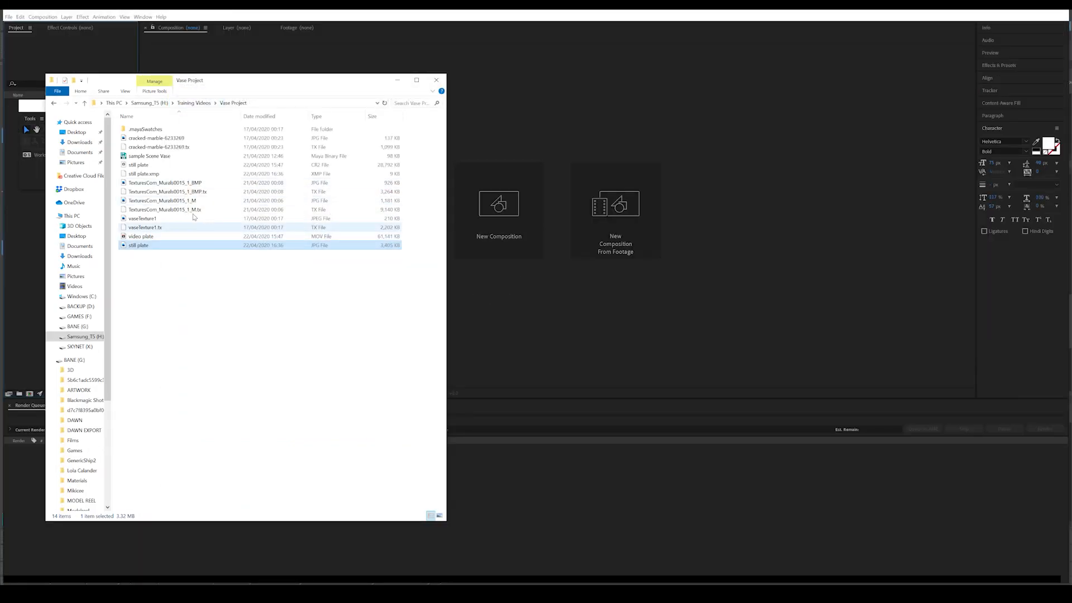
Step: Import the video plate MOV from the Vase Project folder into the After Effects project
drag(132, 240, 25, 492)
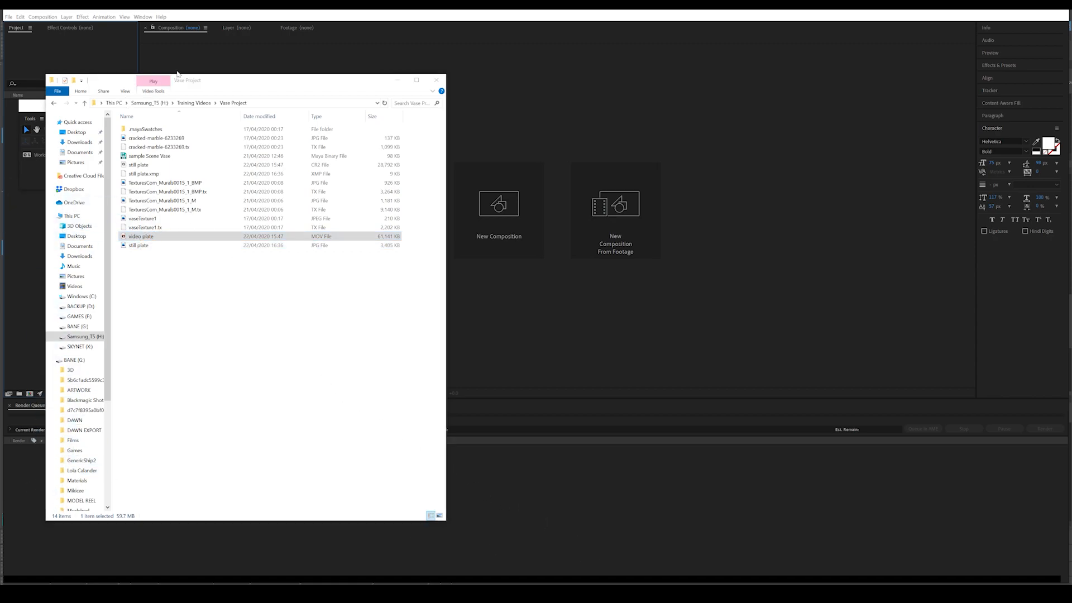
click(262, 106)
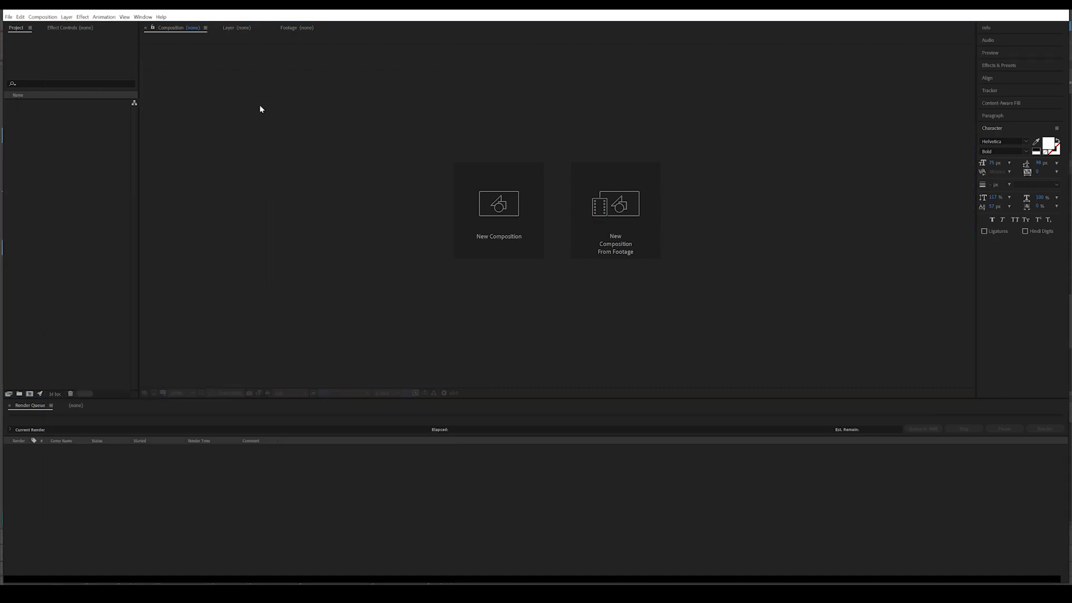
mouse_move(564, 580)
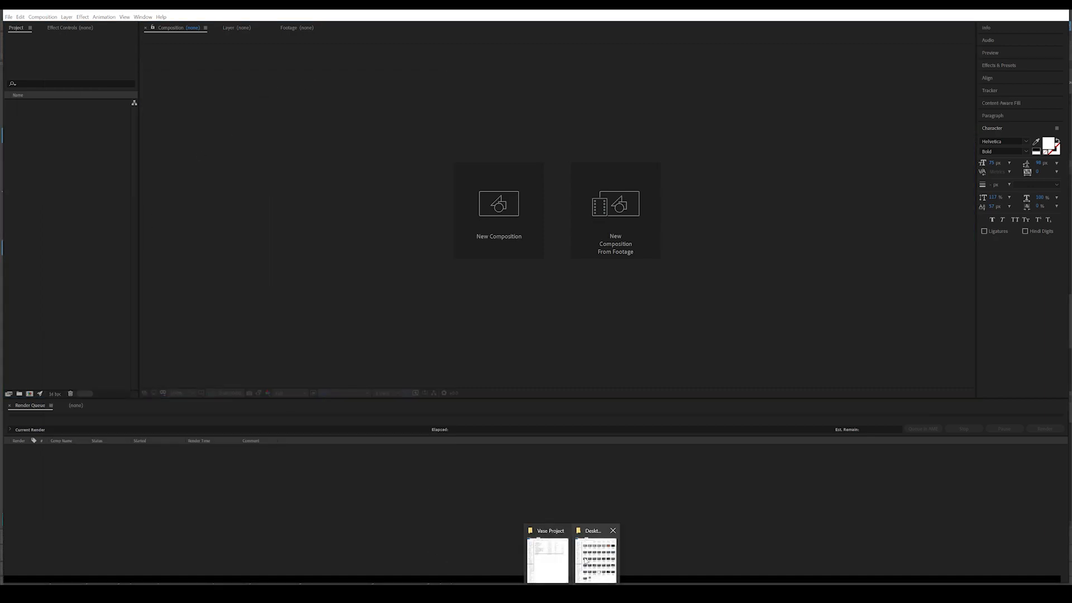
click(561, 555)
click(547, 552)
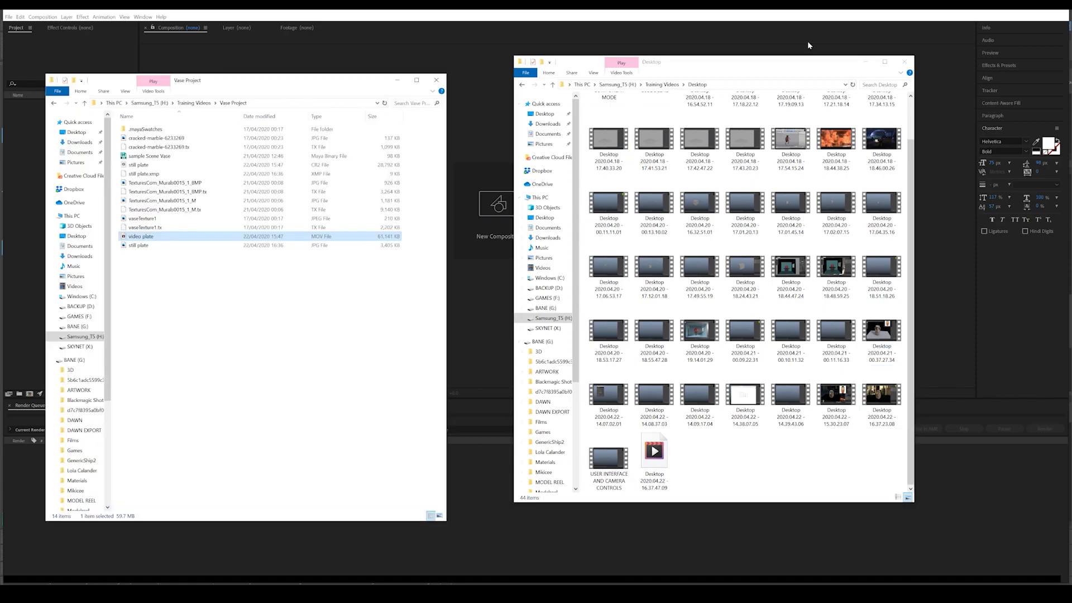
click(872, 63)
drag(235, 80, 541, 87)
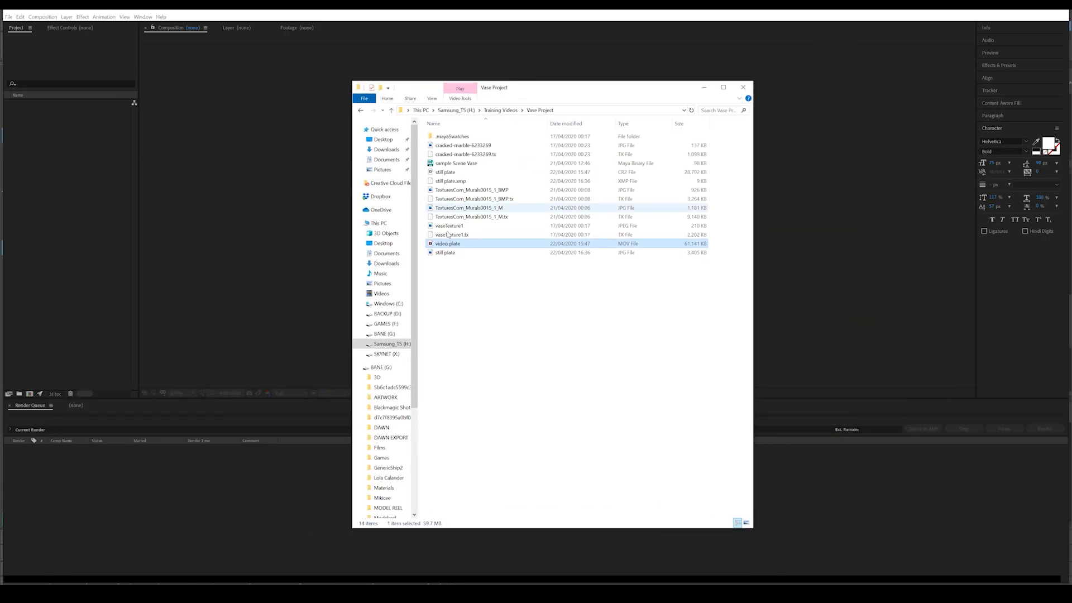
drag(448, 244, 56, 210)
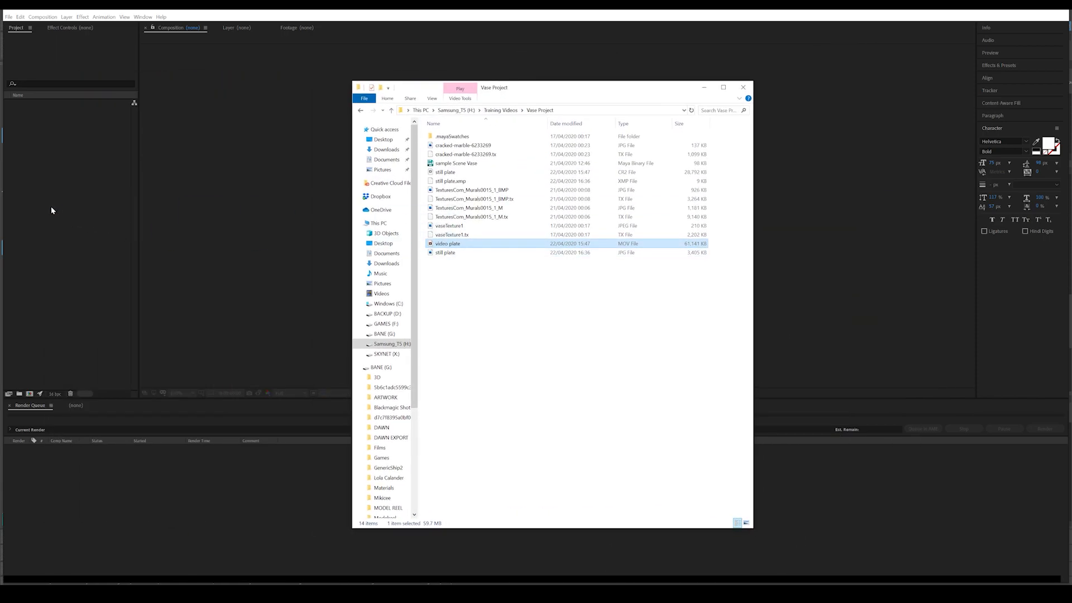
click(67, 199)
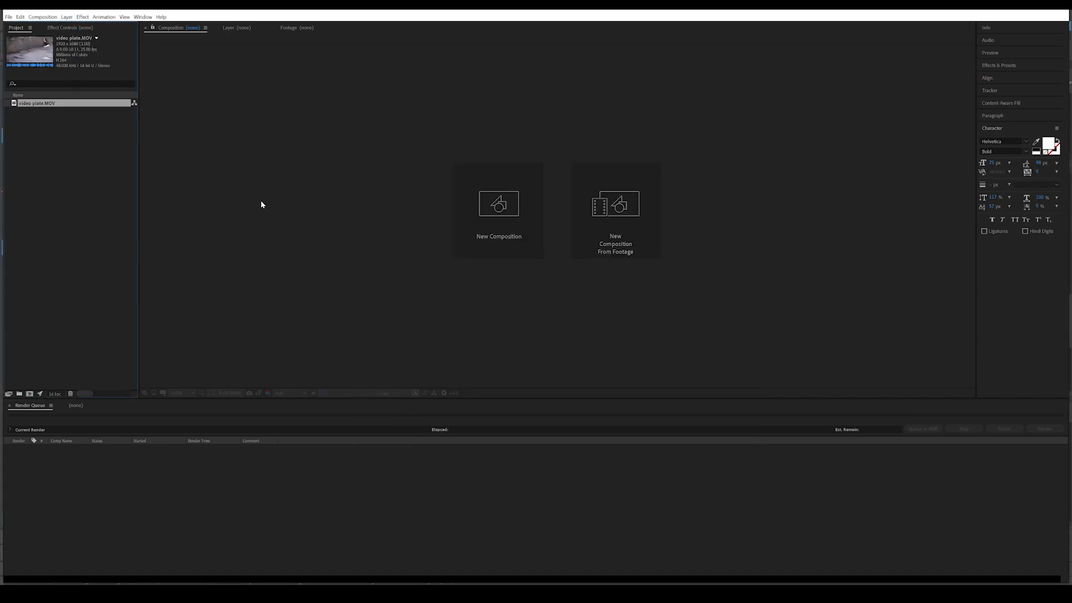
Step: Scrub through the video plate footage and create a new composition from it
double_click(38, 104)
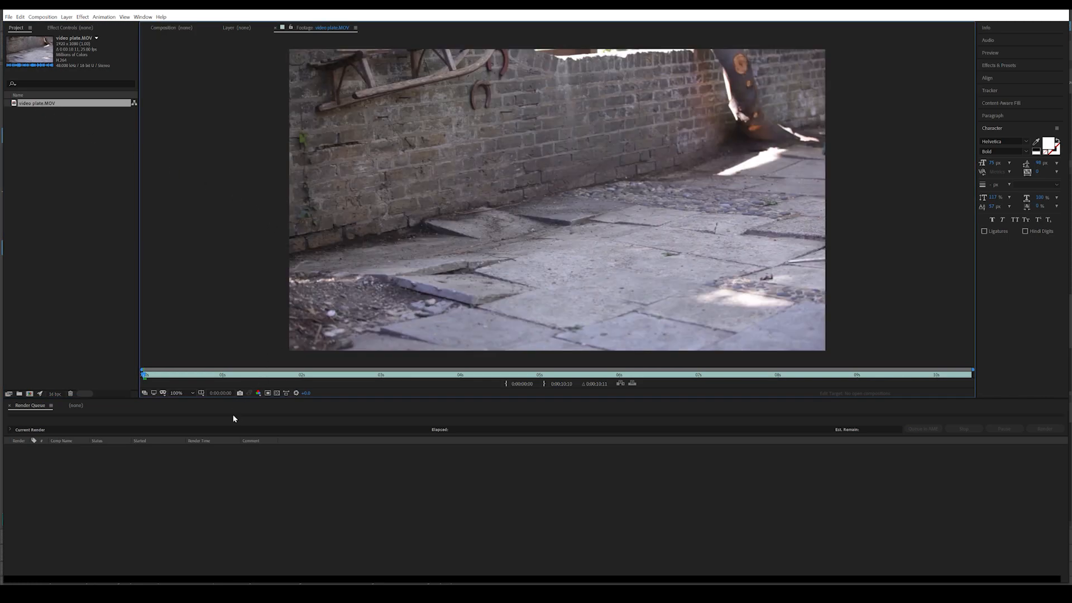
drag(159, 380, 334, 373)
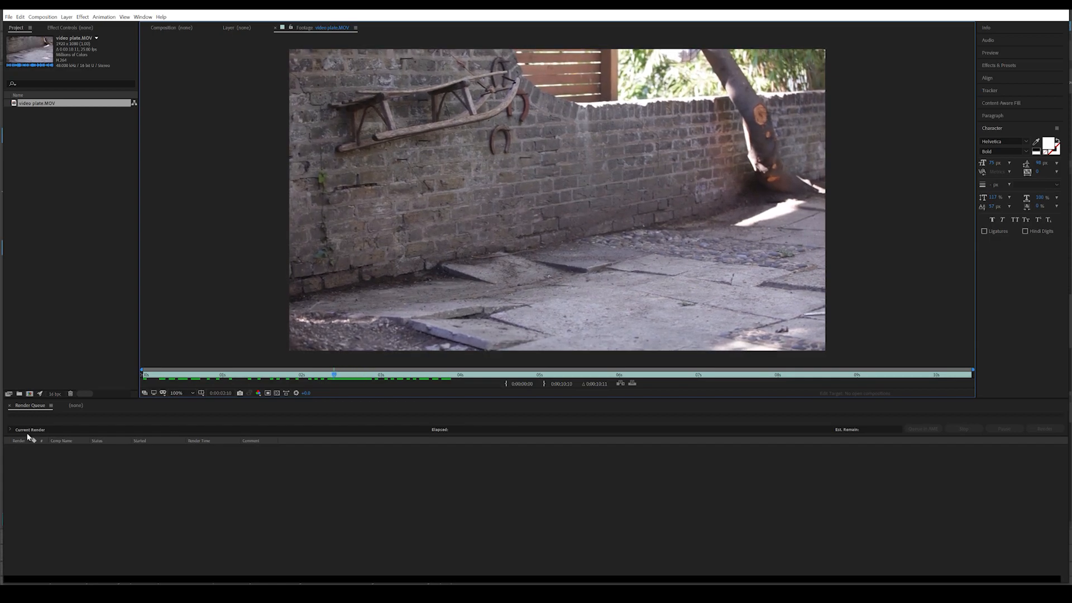
click(75, 406)
drag(26, 109, 163, 493)
Step: Set the current time to 0:00:00:20 in the video plate composition and queue that frame for saving as a still
drag(316, 428, 422, 441)
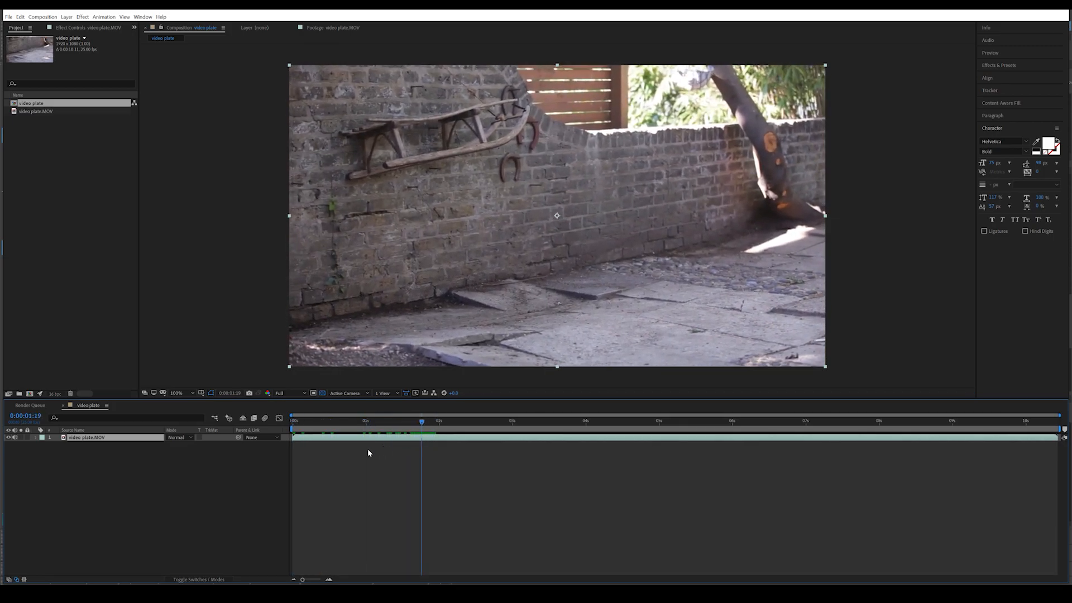
drag(294, 436, 351, 430)
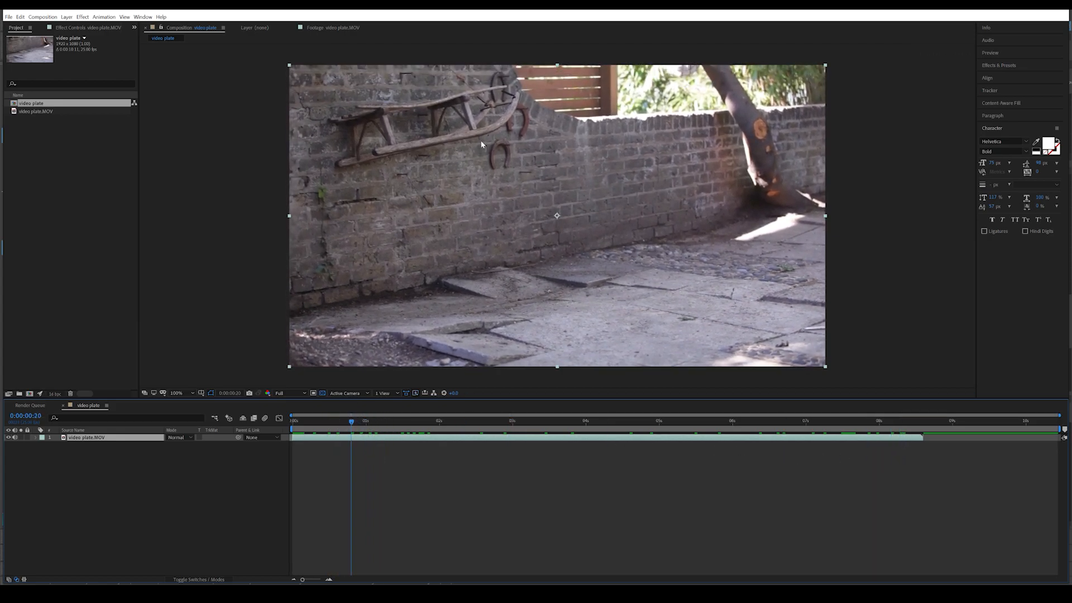
click(43, 17)
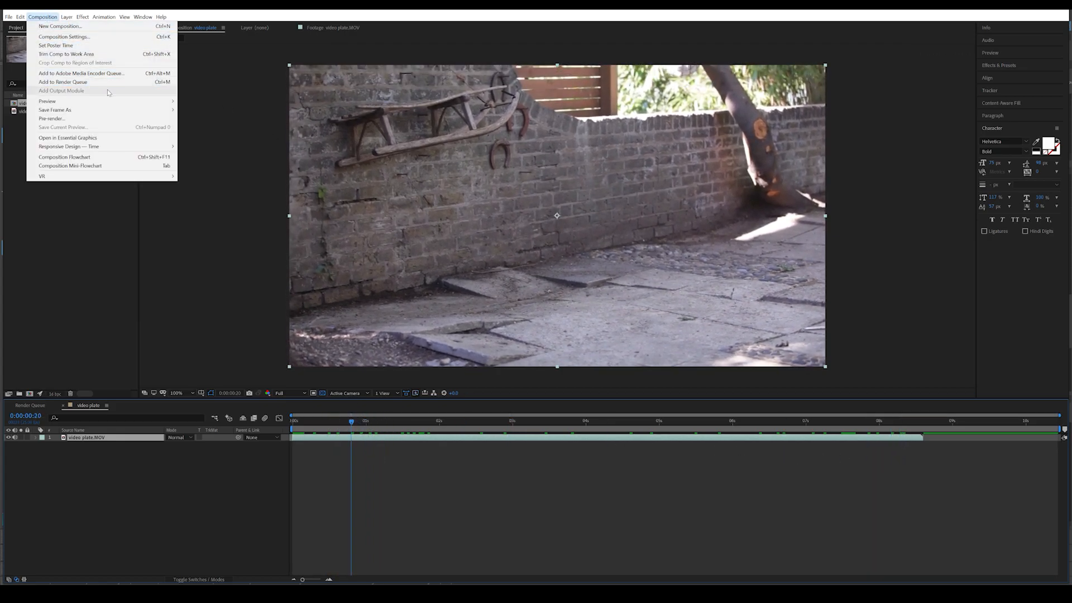
click(190, 111)
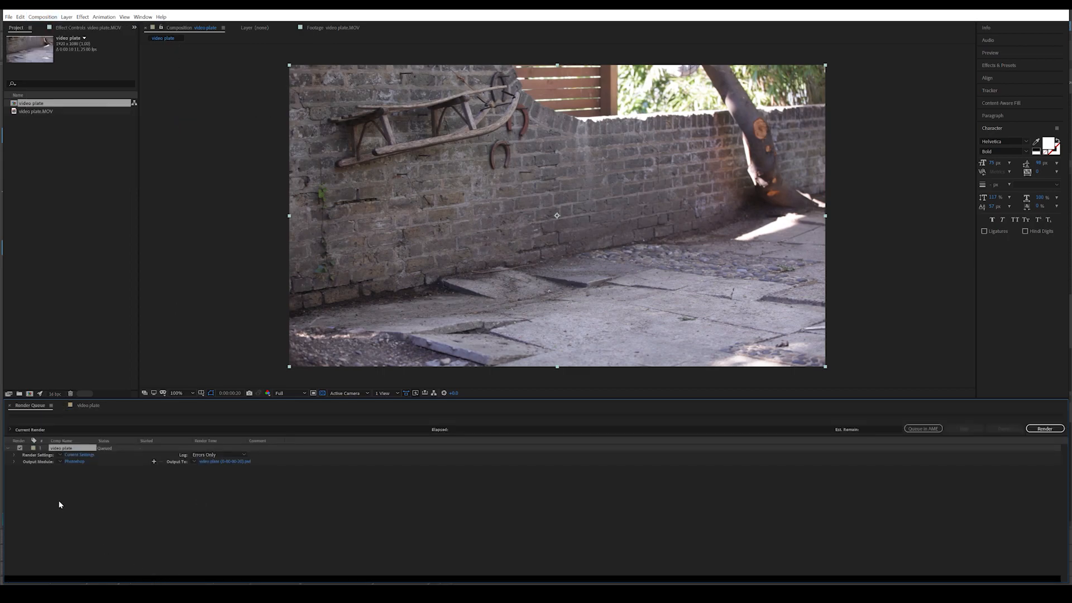
Step: Set the output module's format to JPEG Sequence for the queued frame
click(73, 461)
click(105, 47)
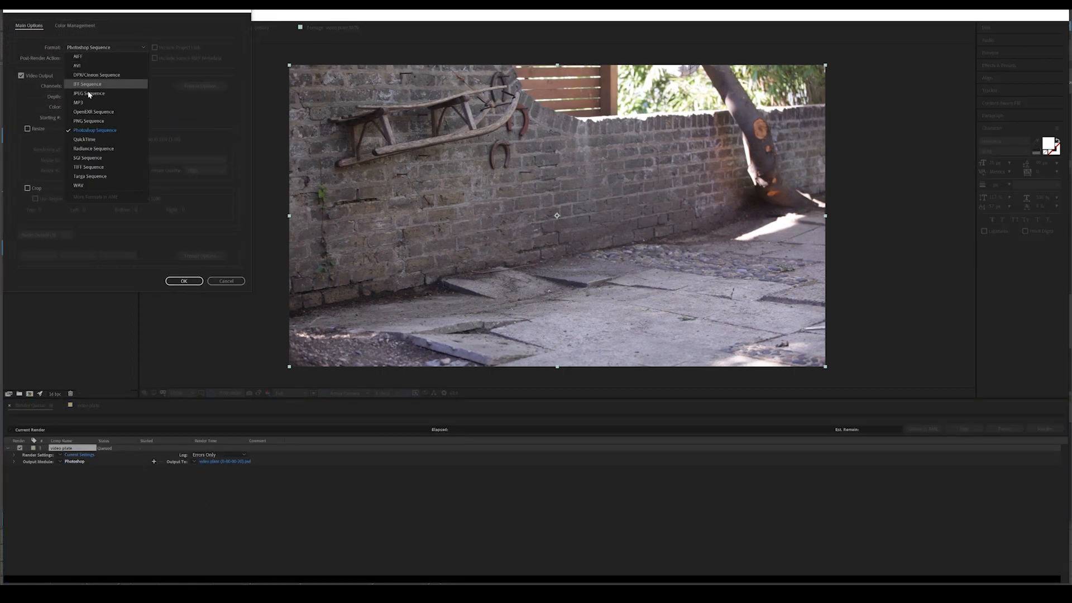
click(88, 94)
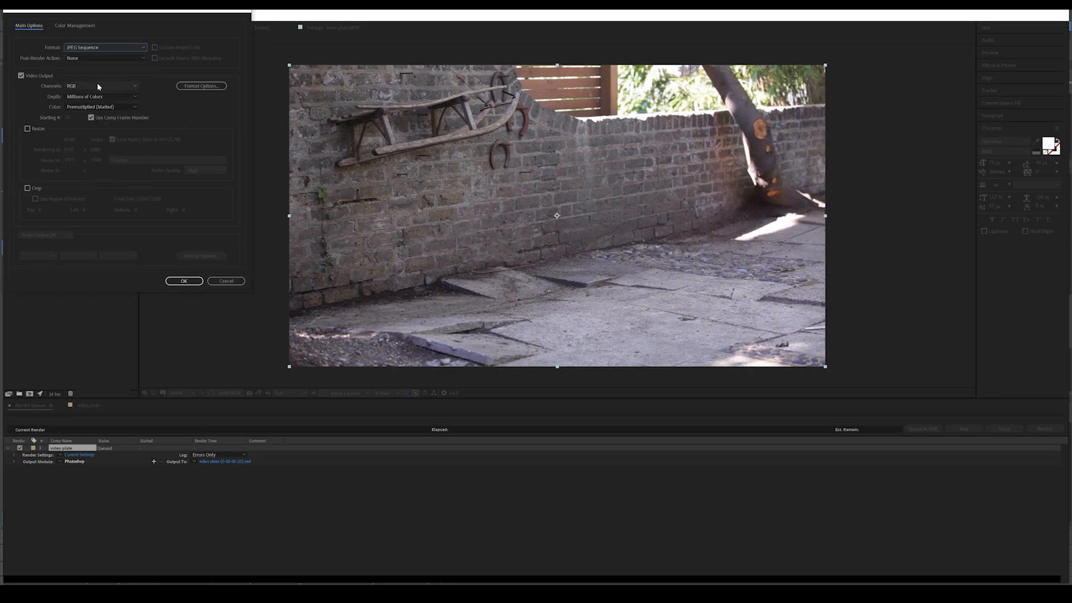
click(174, 279)
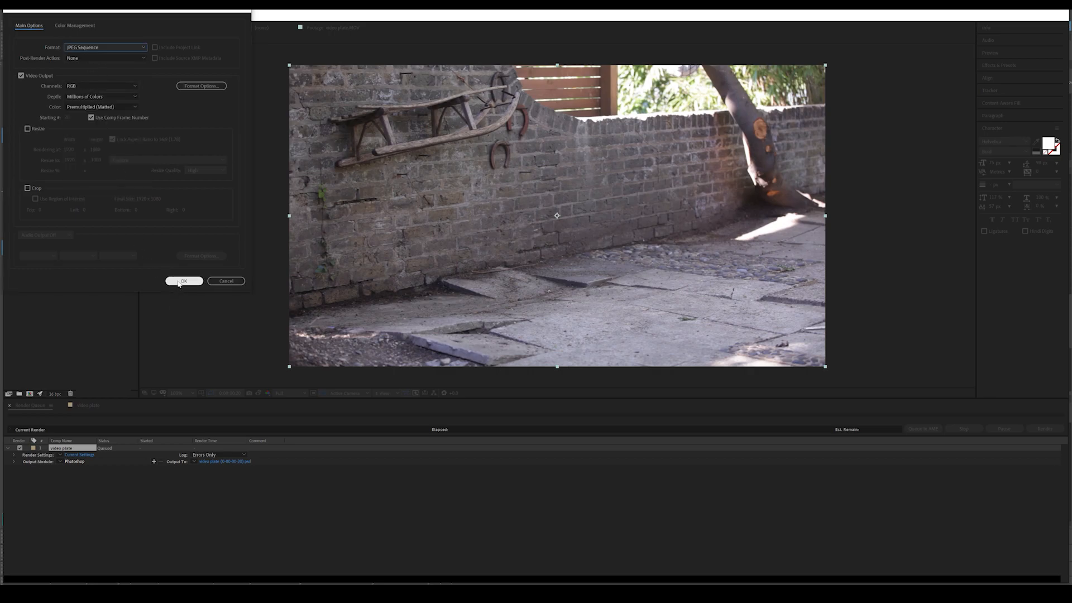
Step: Set the frame's output location to the Vase Project folder and render it
click(229, 462)
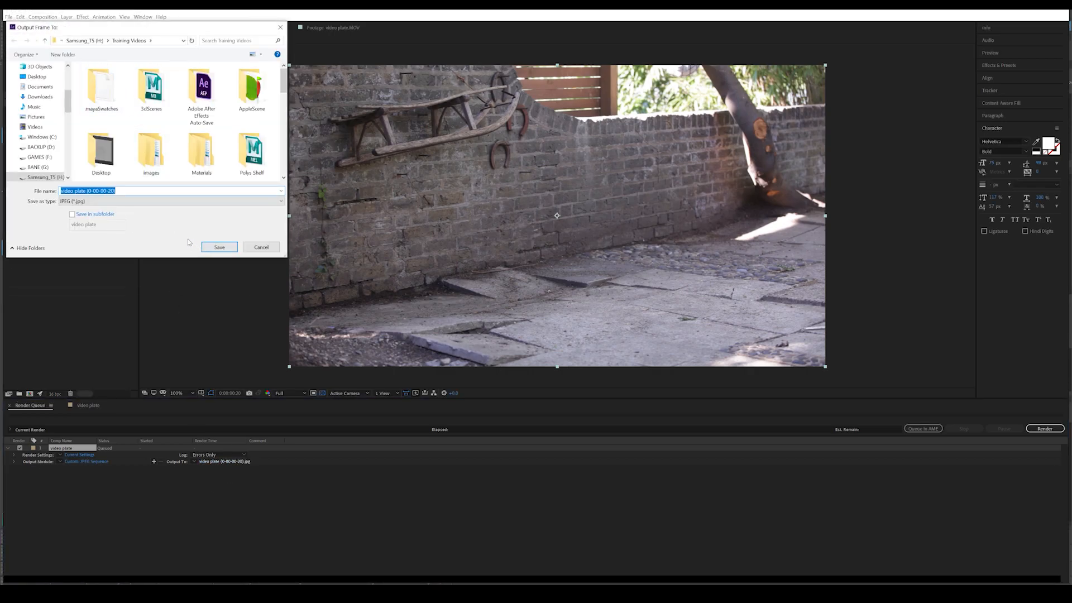
scroll(226, 146, down, 1)
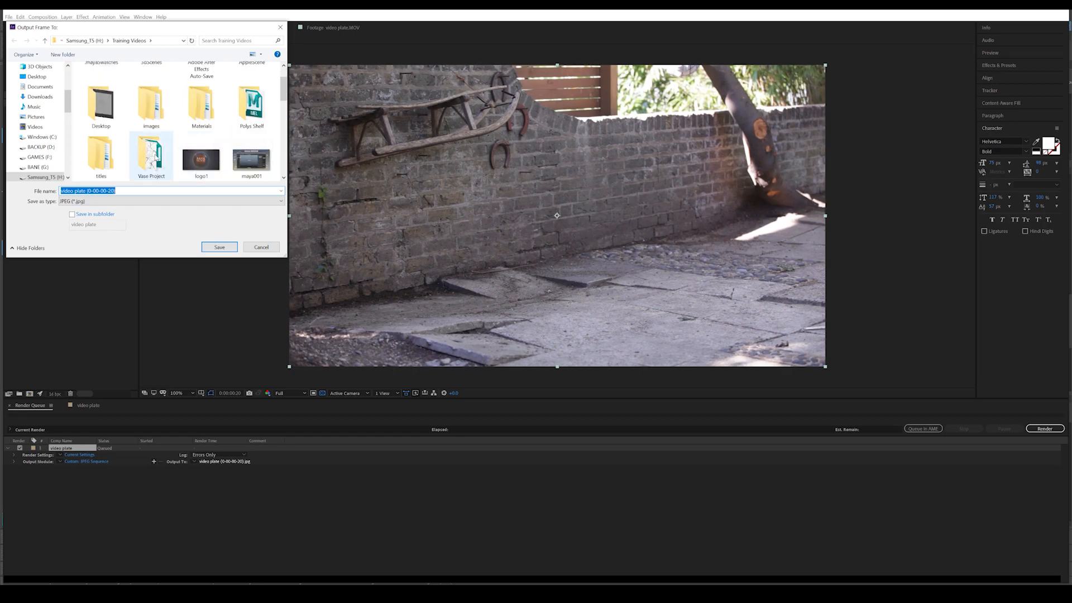
double_click(152, 156)
click(216, 248)
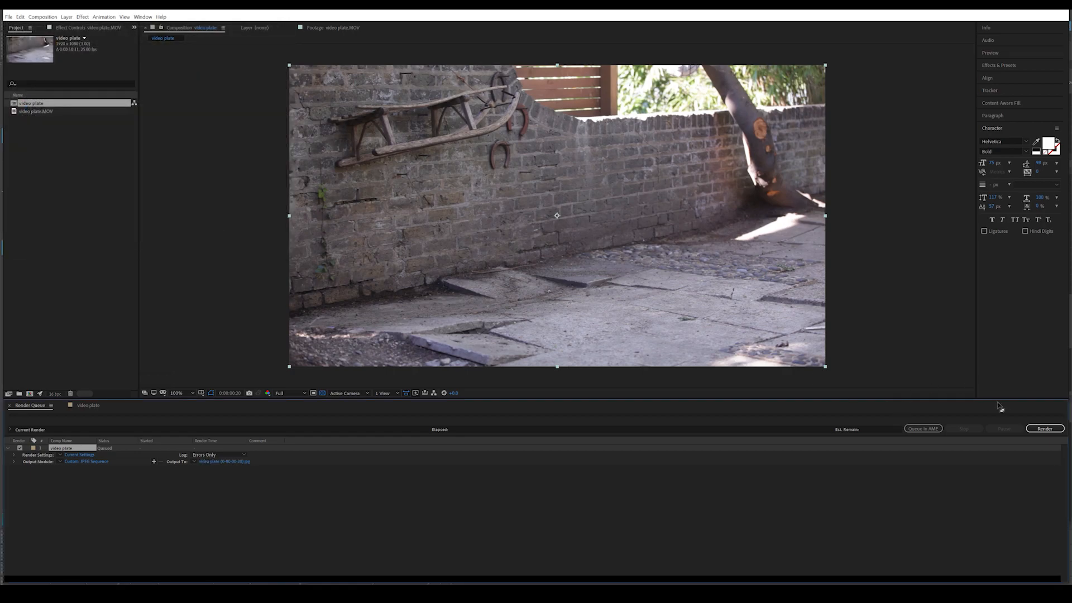
click(1035, 429)
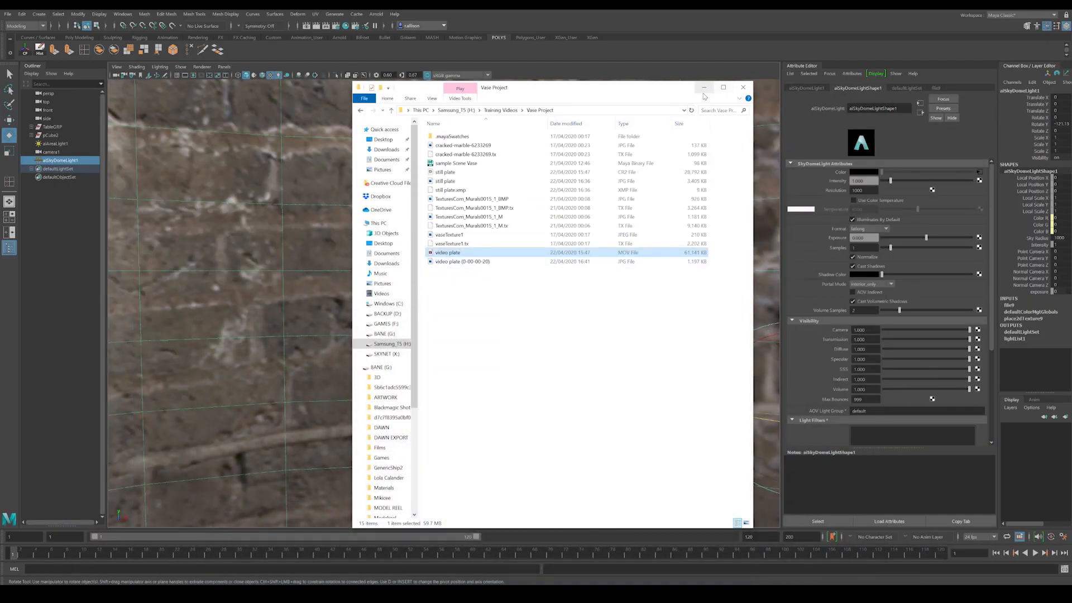
Step: Switch to Maya and load video plate (0-00-00-20).jpg as an image plane on camera1
click(704, 89)
alt+right_drag(553, 406, 493, 382)
alt+drag(493, 382, 527, 380)
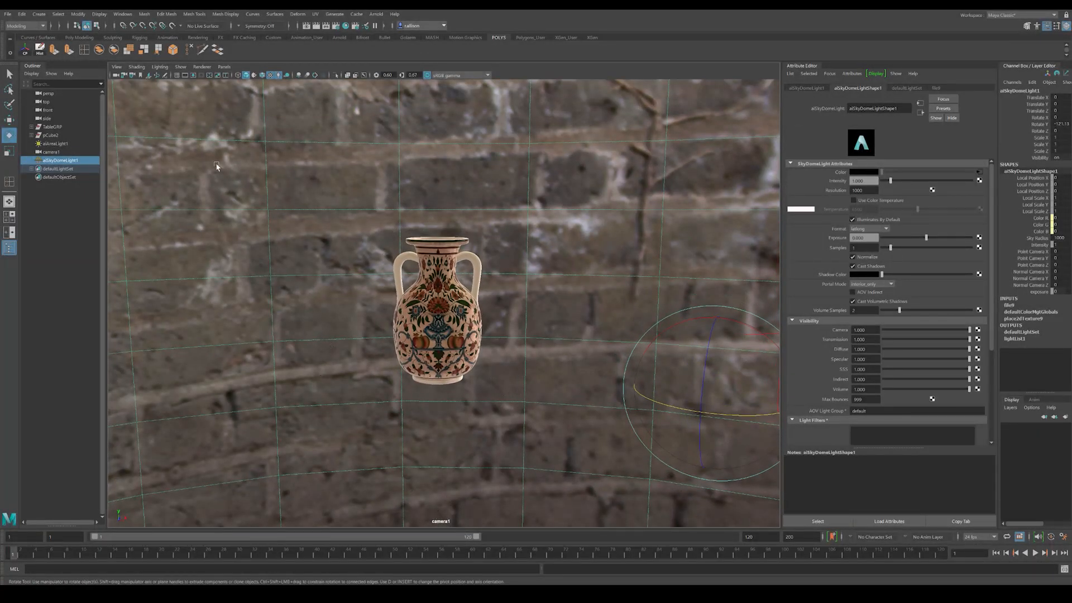
click(117, 67)
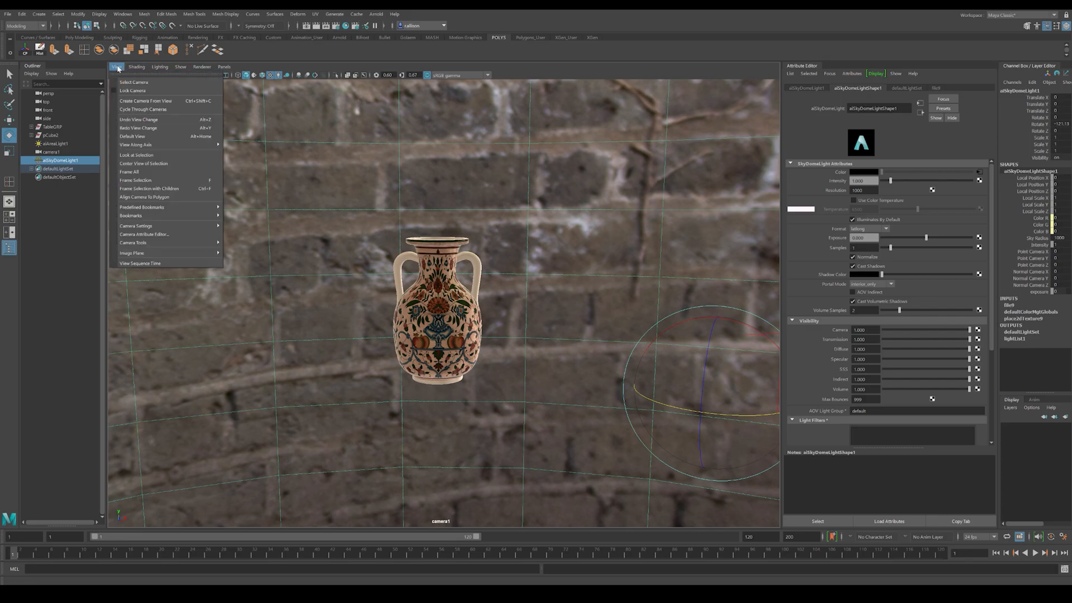
mouse_move(167, 253)
click(239, 260)
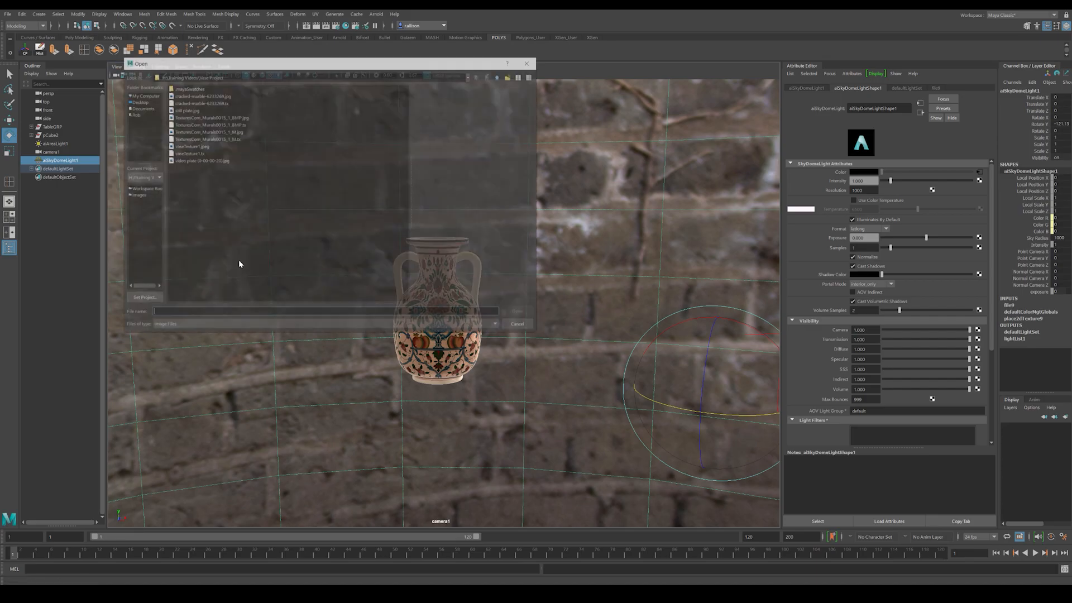
click(199, 160)
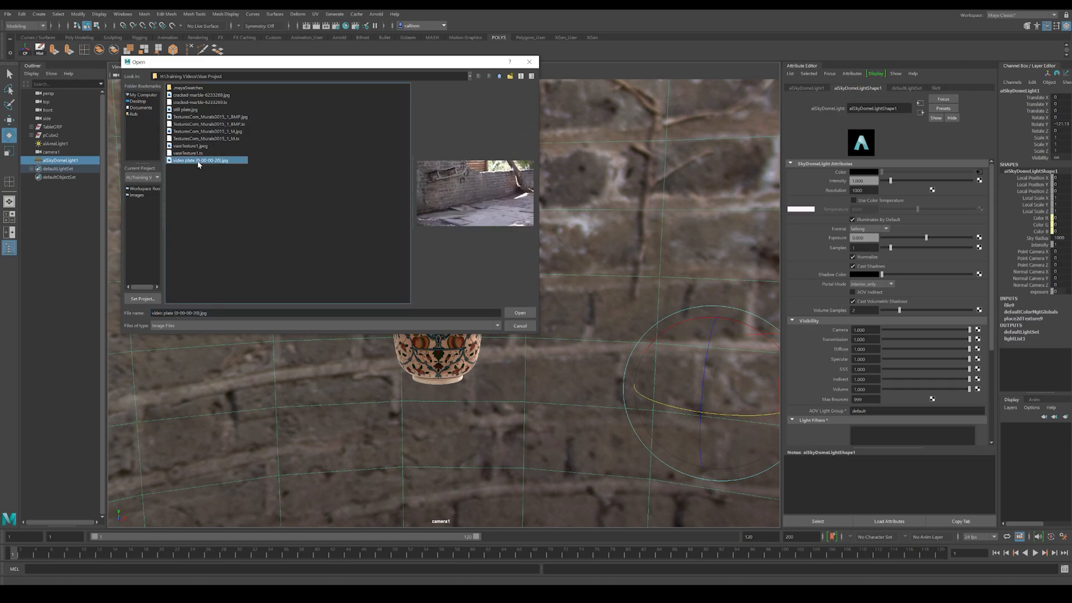
click(519, 312)
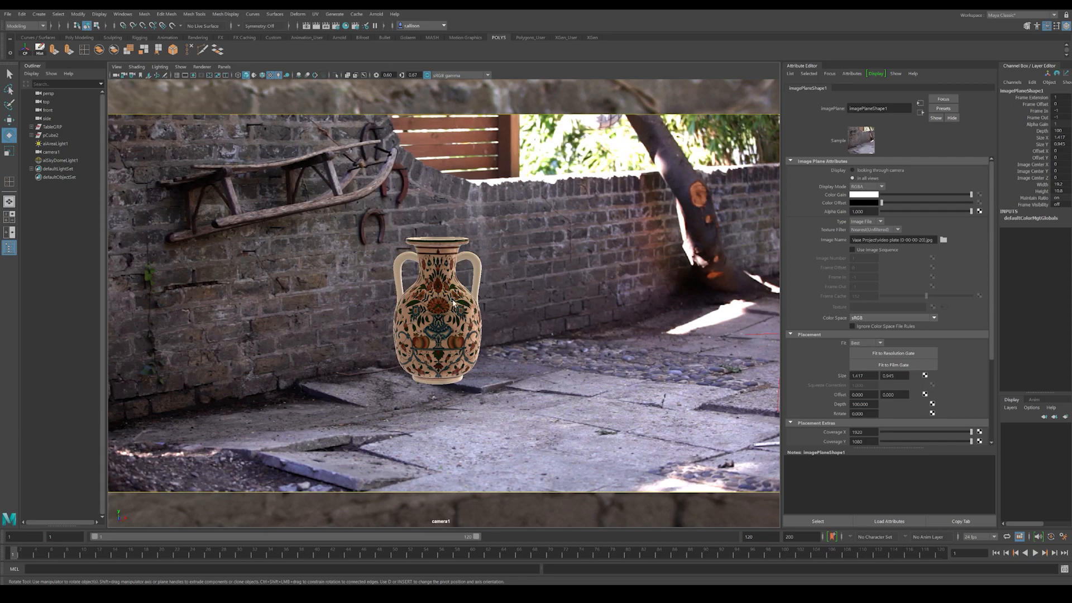
Step: Reframe camera1 so the vase appears slightly larger over the paving in front of the brick wall
drag(467, 300, 477, 346)
alt+right_drag(478, 346, 467, 346)
alt+drag(467, 346, 456, 335)
alt+middle_drag(456, 335, 460, 340)
alt+drag(460, 340, 470, 335)
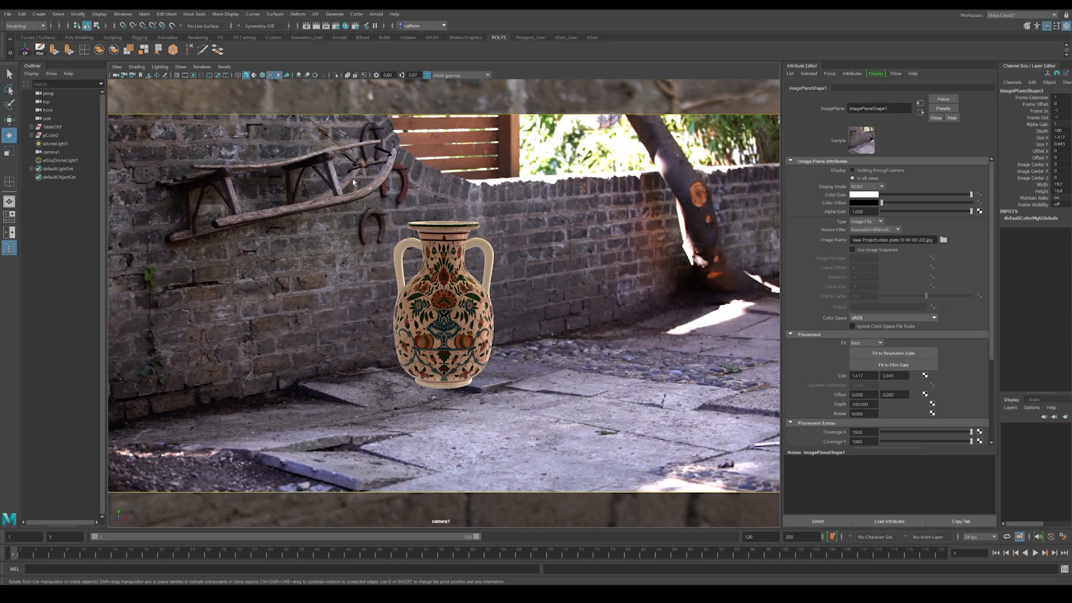
Step: Set the shot camera's focal length to 70 and pull the camera back to reframe the vase
click(116, 75)
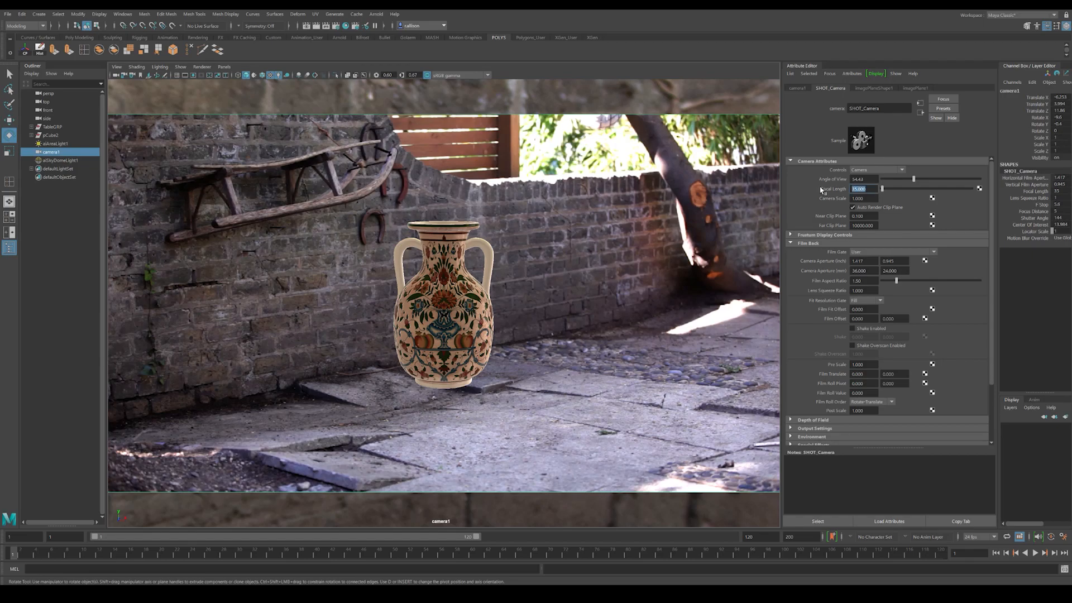
key(Return)
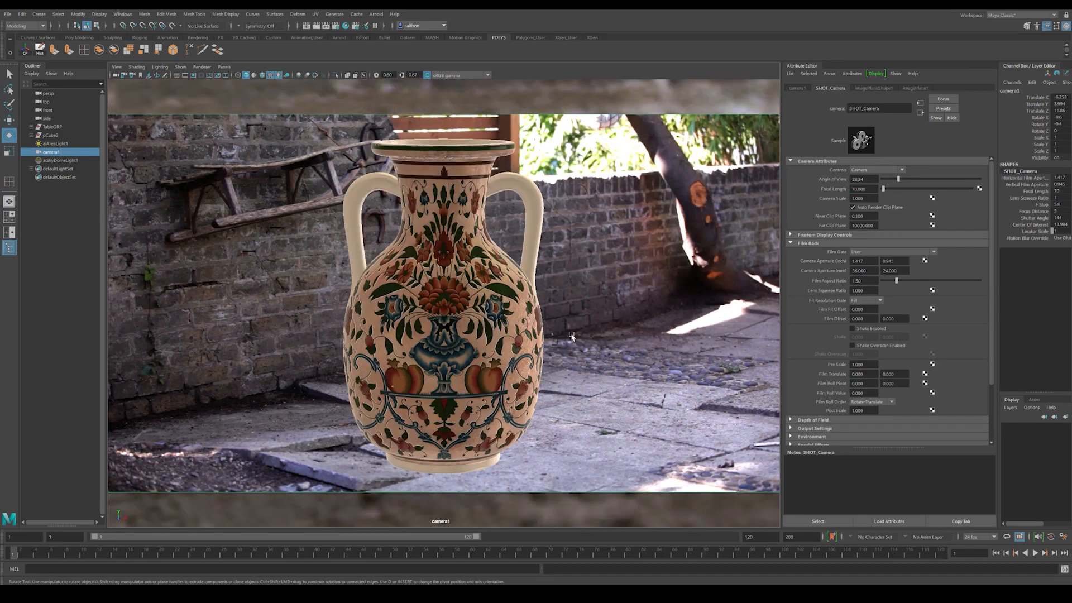
alt+right_drag(572, 335, 411, 274)
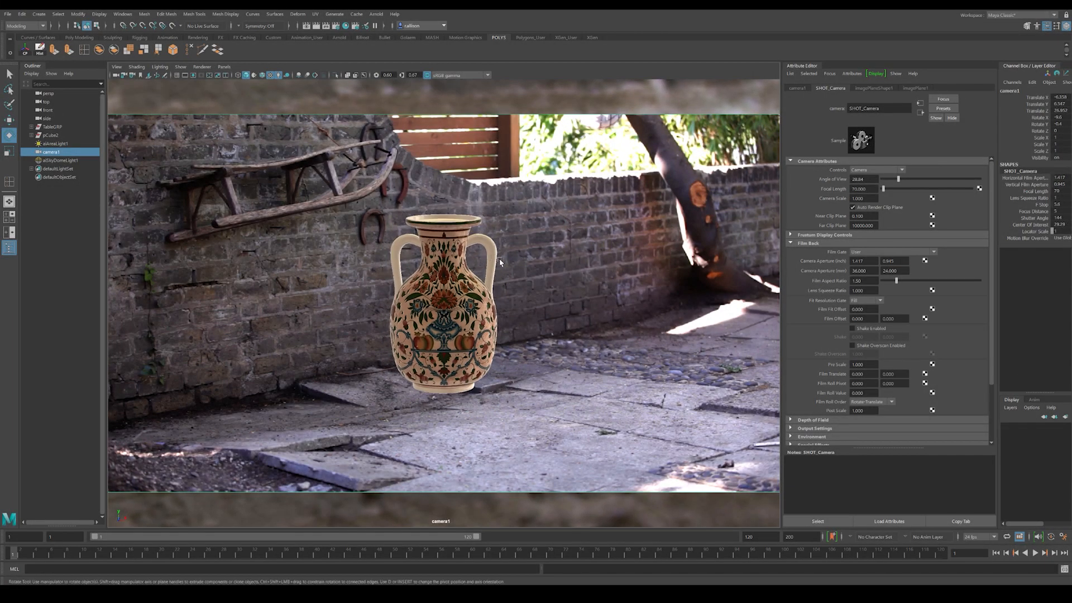
Step: Show the viewport grid and adjust the shot camera's angle and distance to match the grid to the paving's perspective
click(180, 67)
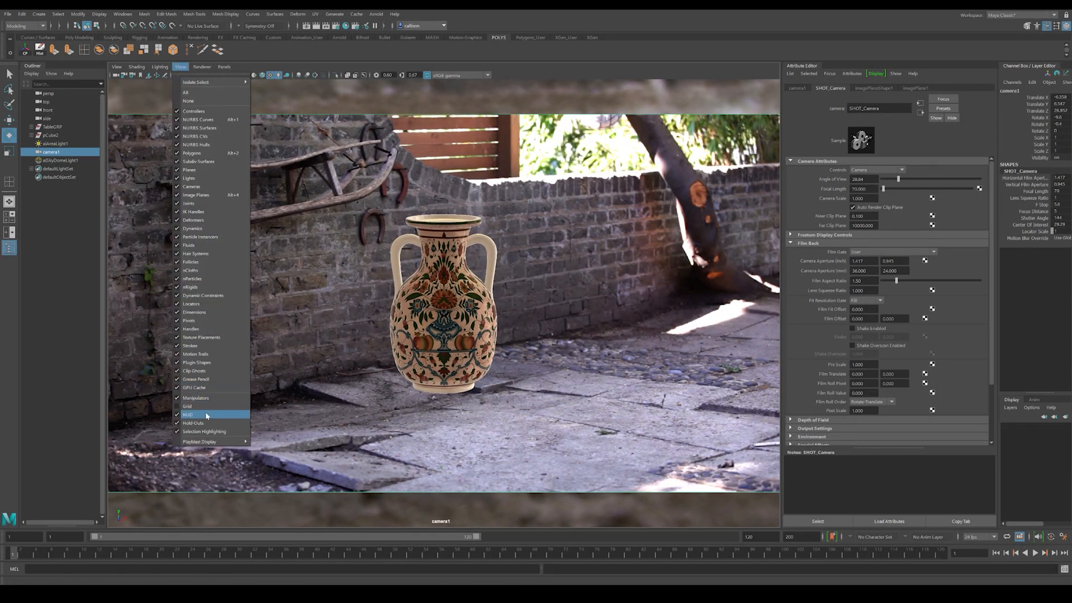
click(240, 406)
alt+drag(427, 341, 428, 321)
alt+middle_drag(432, 339, 423, 298)
mouse_move(423, 299)
alt+mouse_down()
mouse_move(424, 214)
mouse_move(439, 308)
mouse_move(438, 296)
alt+mouse_up()
alt+right_drag(438, 296, 464, 321)
alt+drag(463, 321, 461, 329)
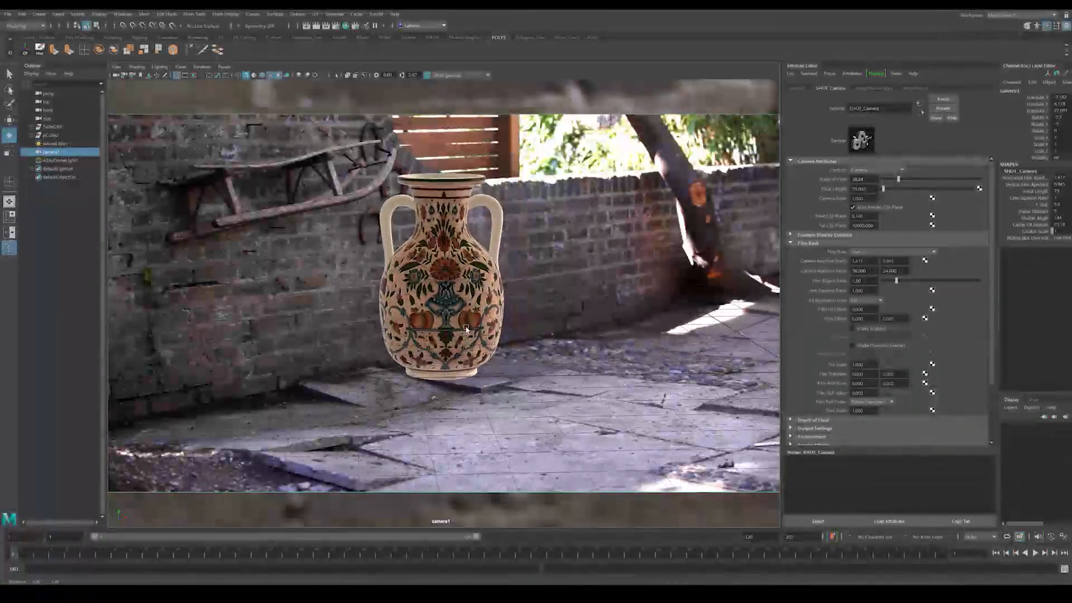
alt+right_drag(461, 329, 407, 322)
alt+drag(408, 322, 426, 304)
alt+middle_drag(426, 306, 430, 300)
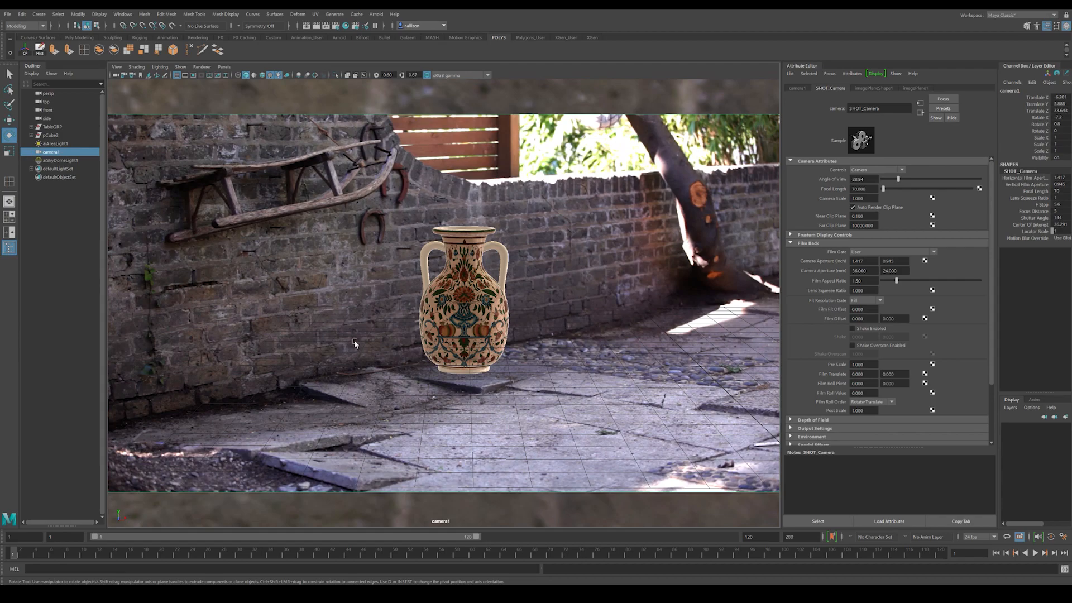
Step: Fine-tune the shot camera's position so the vase stands on the raised paving slab near the wall
alt+middle_drag(451, 310, 452, 310)
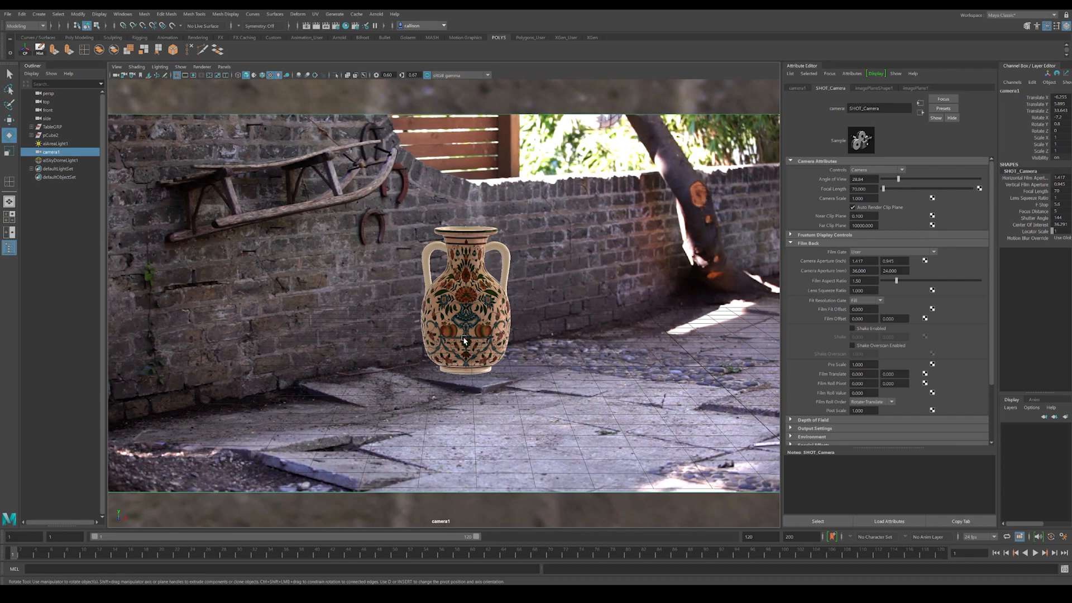
mouse_move(468, 350)
alt+middle_down()
mouse_move(293, 385)
mouse_move(448, 355)
alt+middle_up()
alt+right_drag(447, 354, 455, 357)
alt+middle_drag(455, 357, 454, 357)
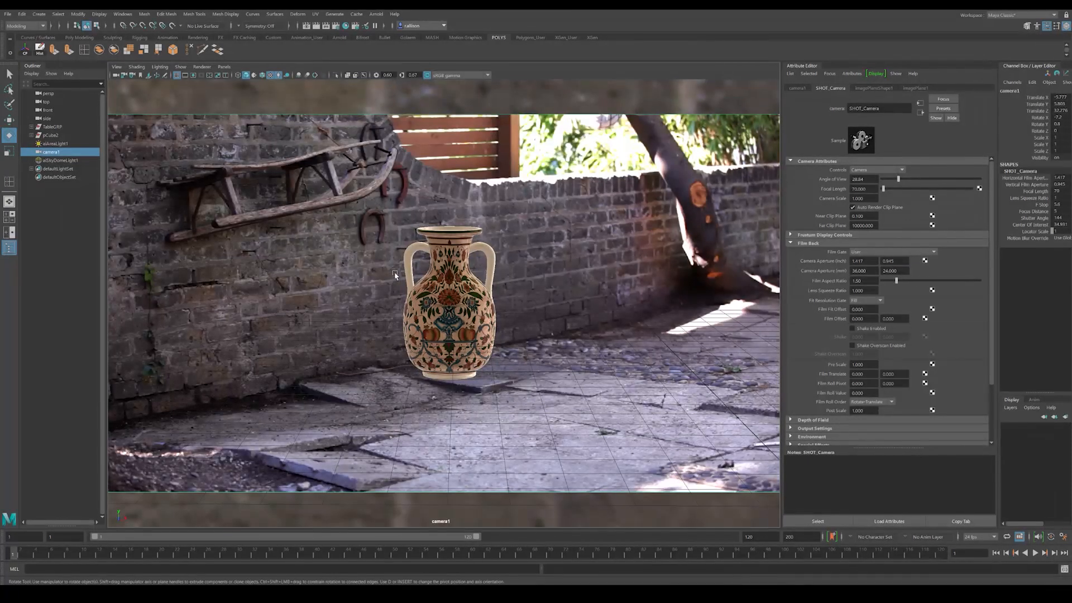
Step: Select the shot camera and keyframe its transforms at frame 1
click(116, 67)
click(119, 83)
key(s)
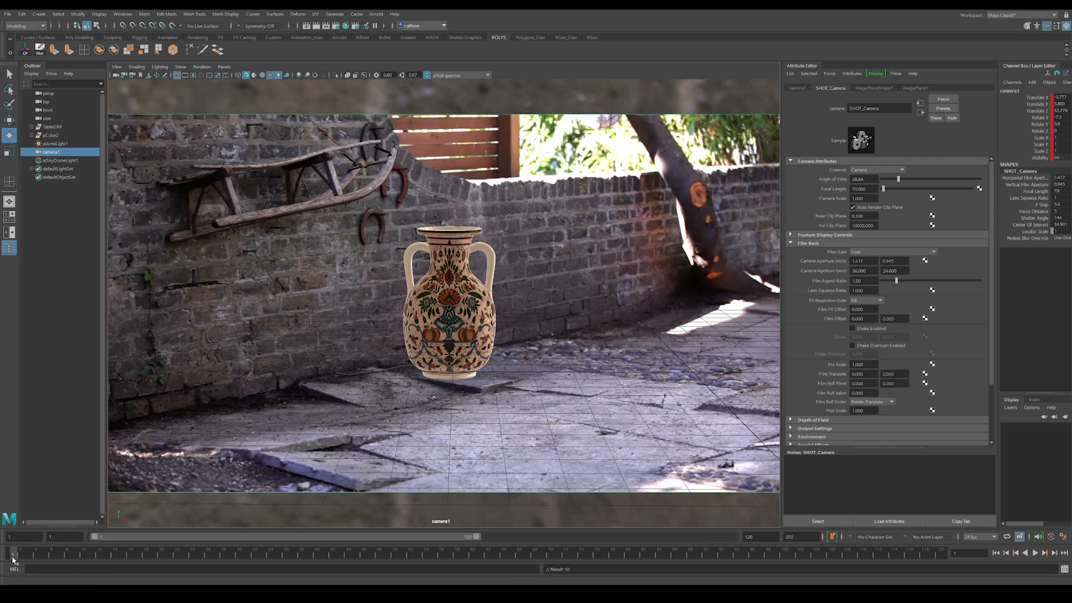
Step: Check the shot camera's keyed position by orbiting away from it and returning to frame 1
key(alt+v)
key(alt+v)
alt+drag(470, 329, 436, 276)
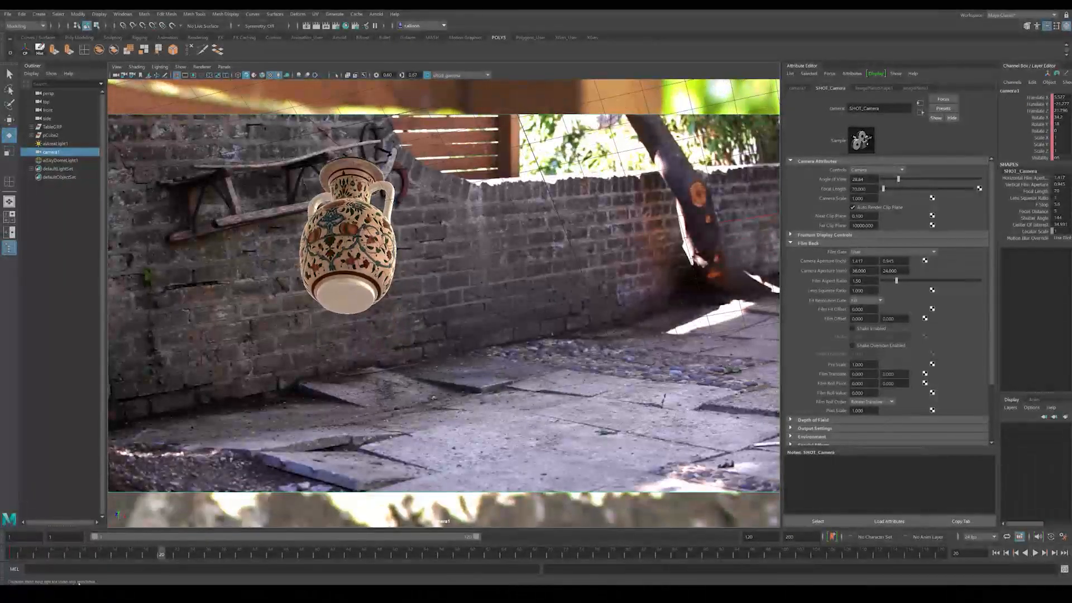
click(17, 555)
click(11, 560)
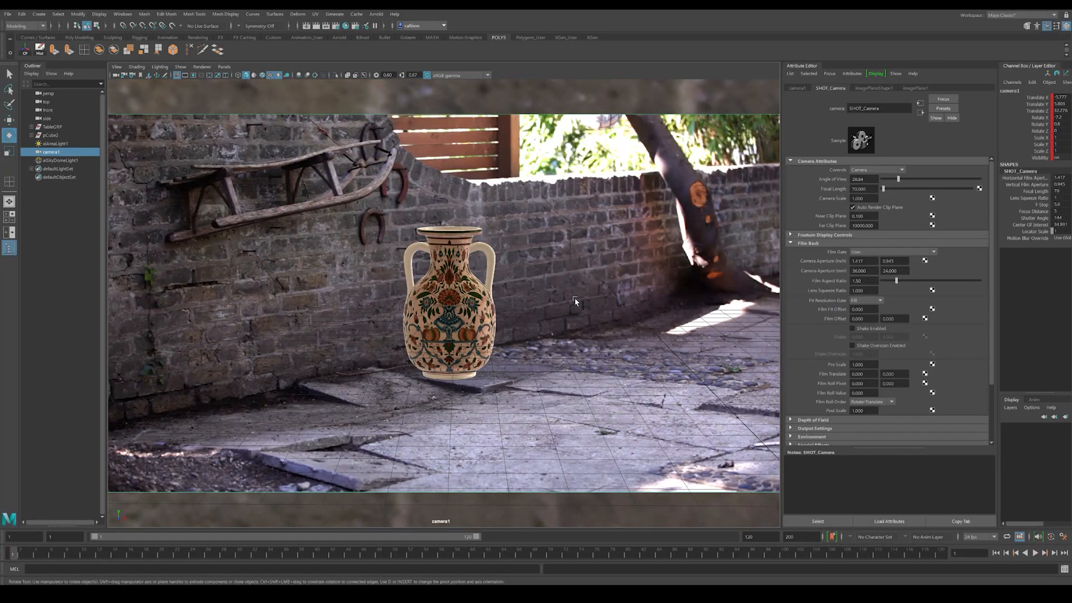
Step: Switch the viewport renderer to Arnold and preview the vase, inspecting the sky dome light's attributes between renders
click(504, 148)
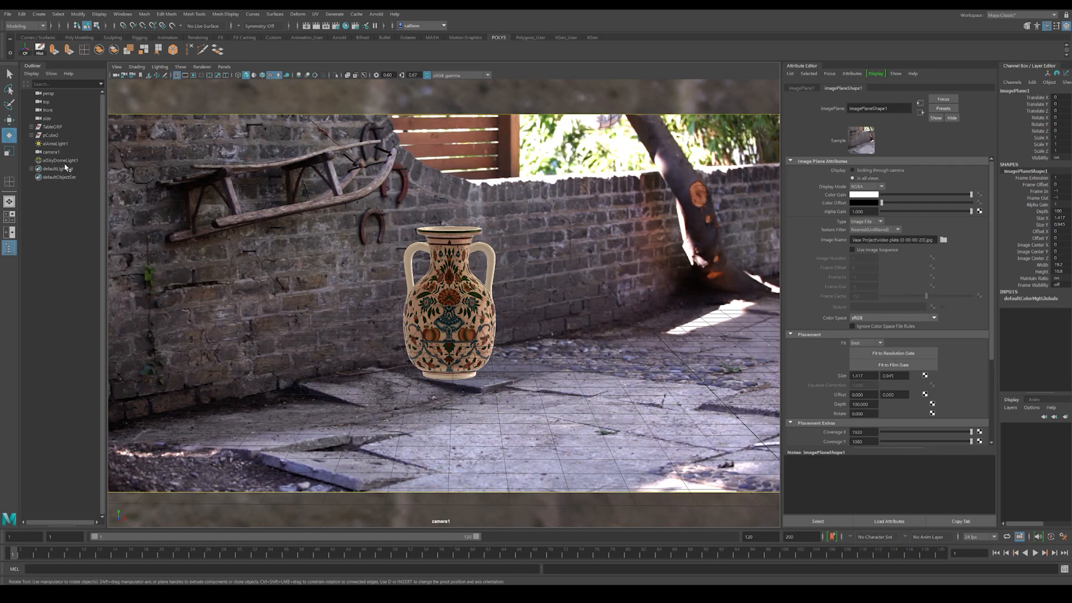
click(182, 67)
mouse_move(201, 67)
click(219, 91)
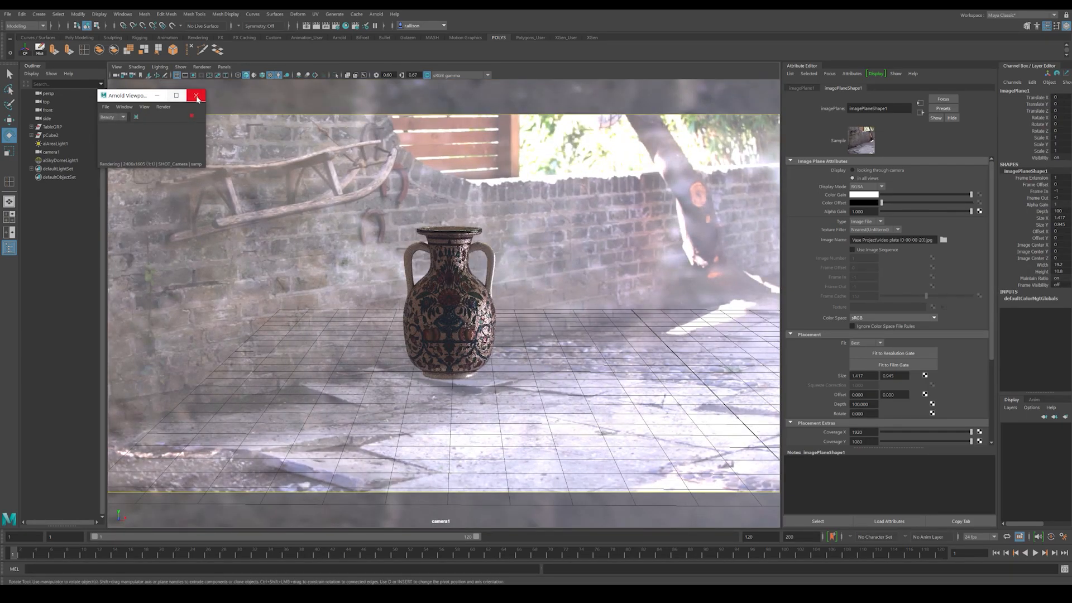
click(192, 118)
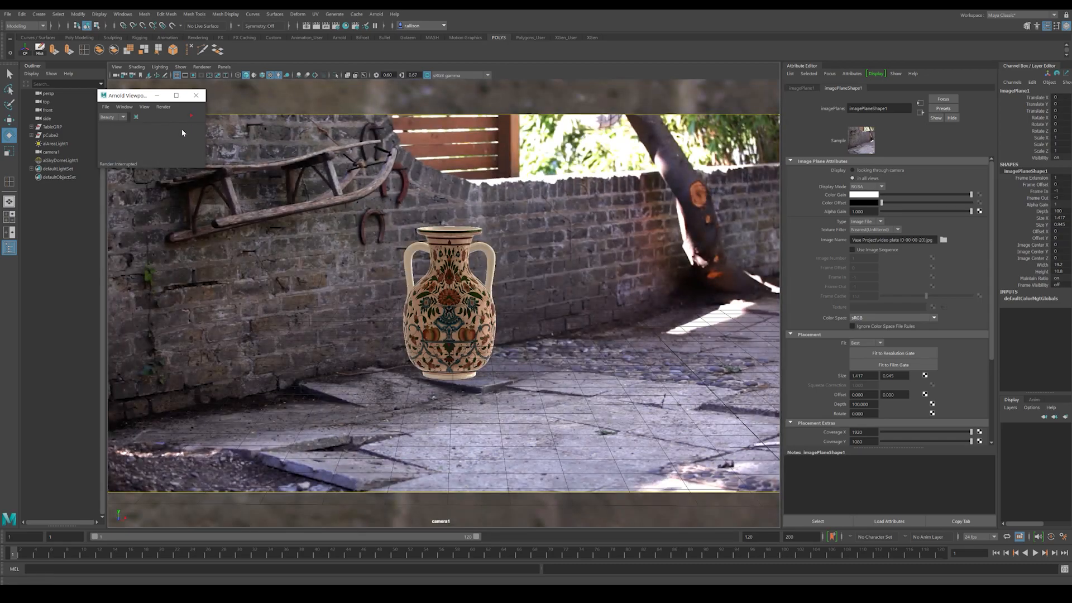
click(56, 160)
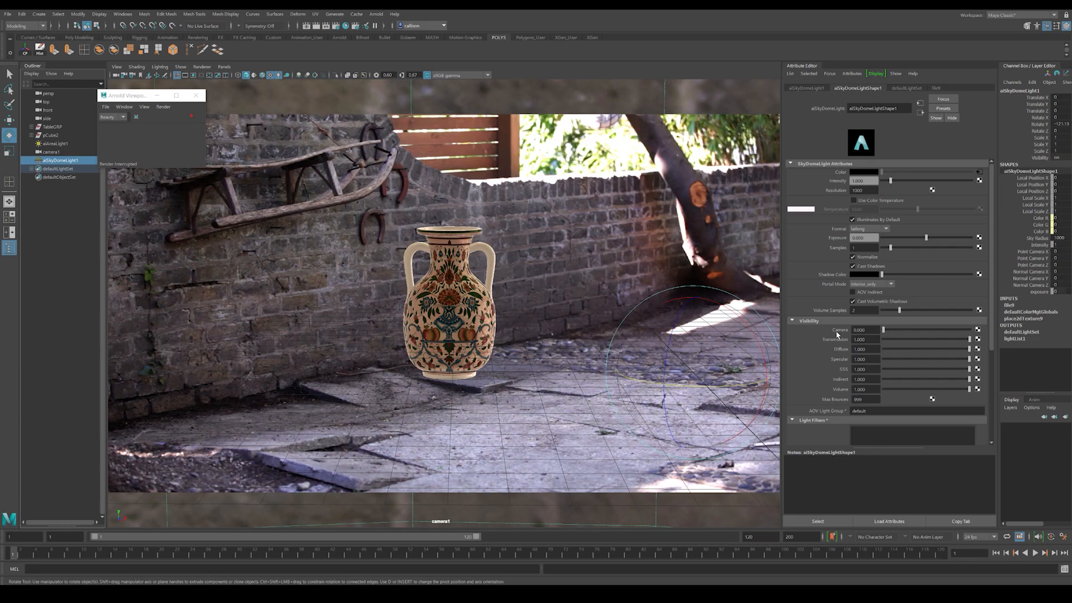
click(191, 116)
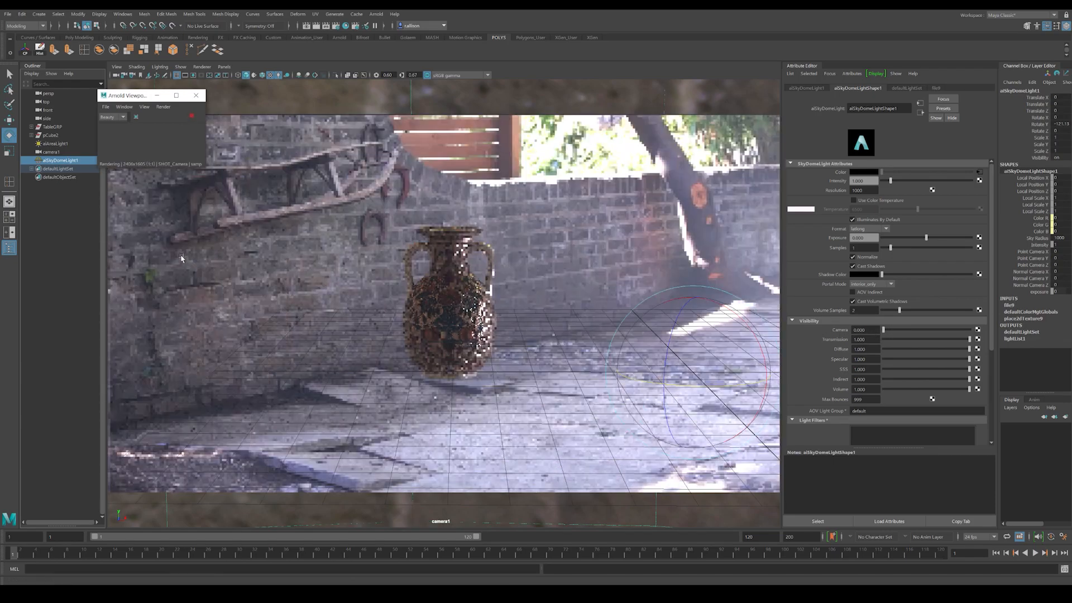
Step: Hide the viewport grid and stop the Arnold preview
click(81, 223)
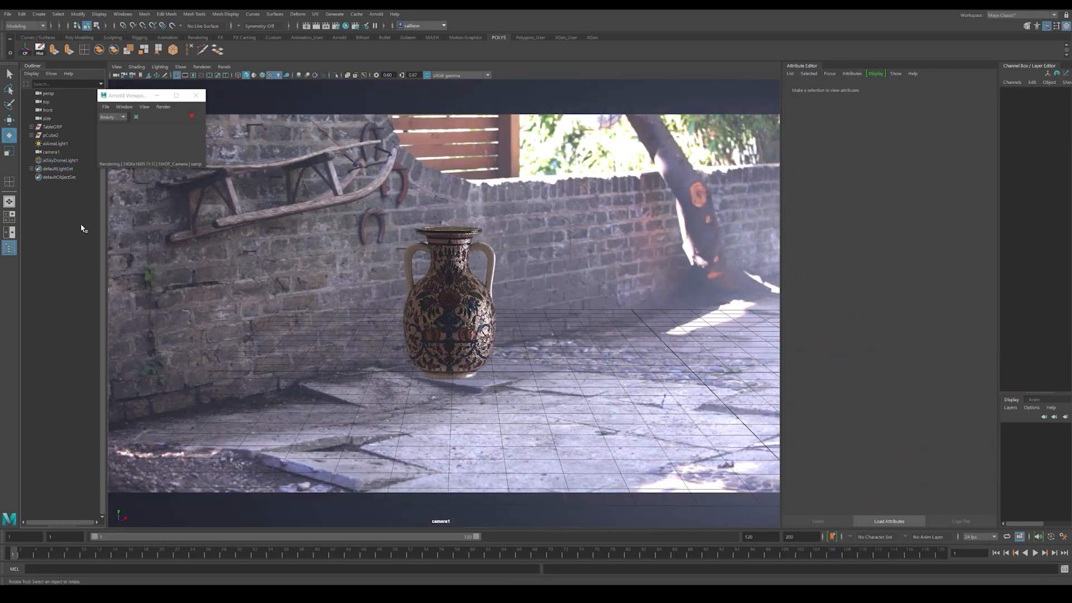
click(178, 66)
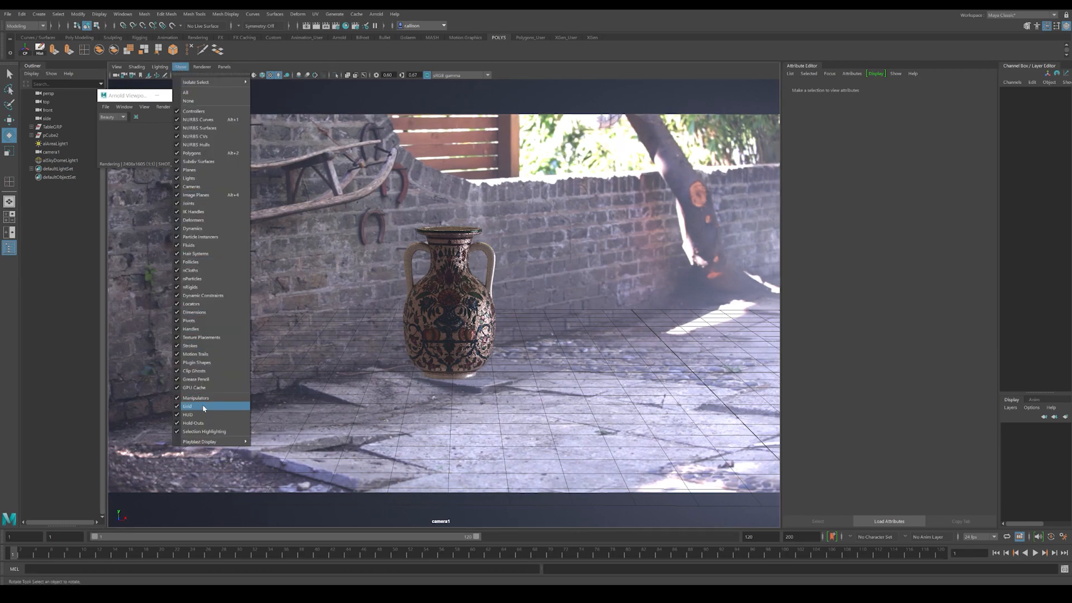
click(185, 400)
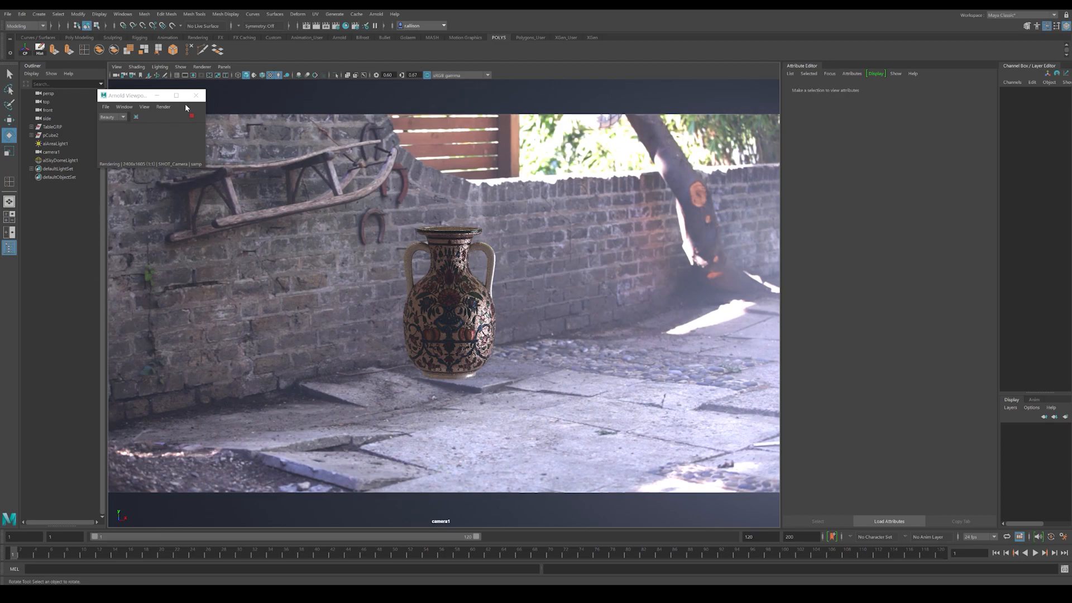
click(191, 118)
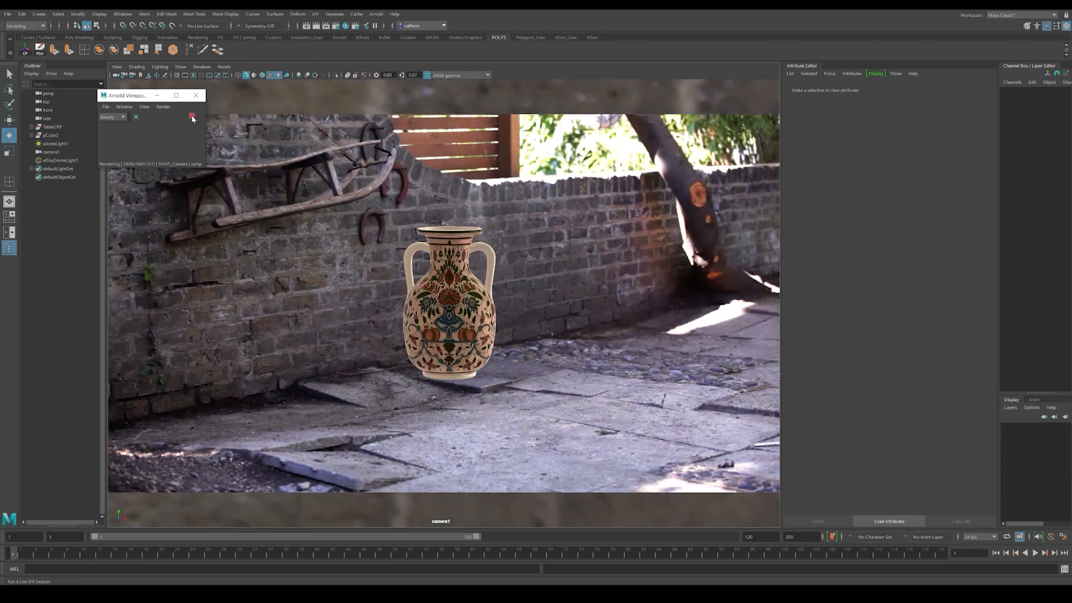
Step: Reposition and rotate the area light so that it illuminates the vase from a new angle
click(55, 144)
key(f)
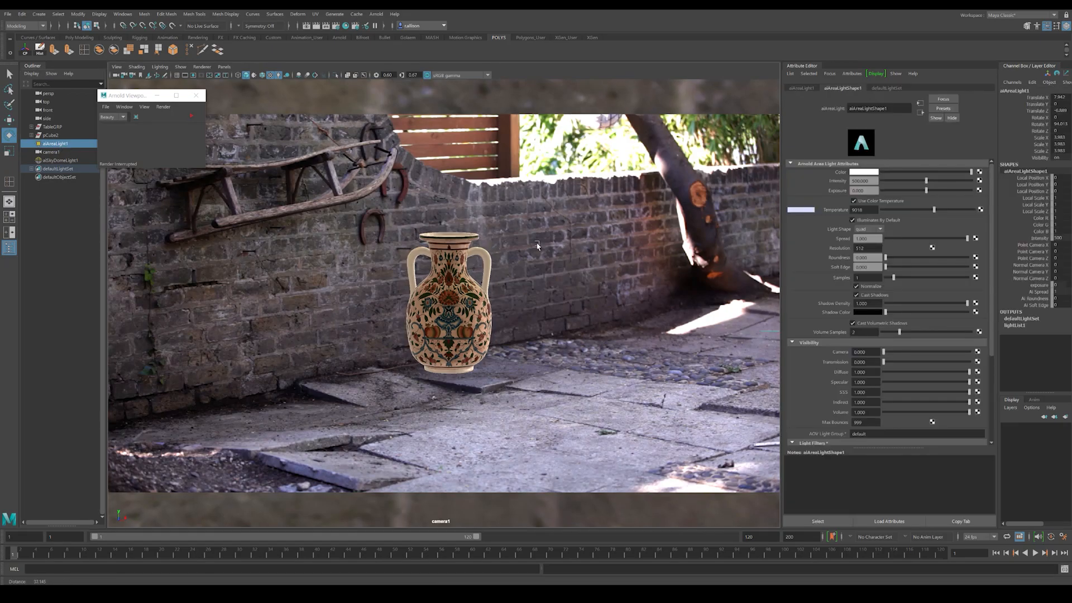
alt+drag(556, 249, 712, 343)
key(w)
drag(705, 282, 584, 163)
key(e)
alt+drag(584, 163, 635, 254)
key(w)
mouse_move(698, 191)
mouse_down()
mouse_move(674, 197)
mouse_move(684, 188)
mouse_up()
key(e)
alt+drag(556, 248, 492, 247)
Step: Return to frame 1 for the shot camera's view and preview the relit vase in Arnold
drag(41, 556, 15, 556)
click(192, 117)
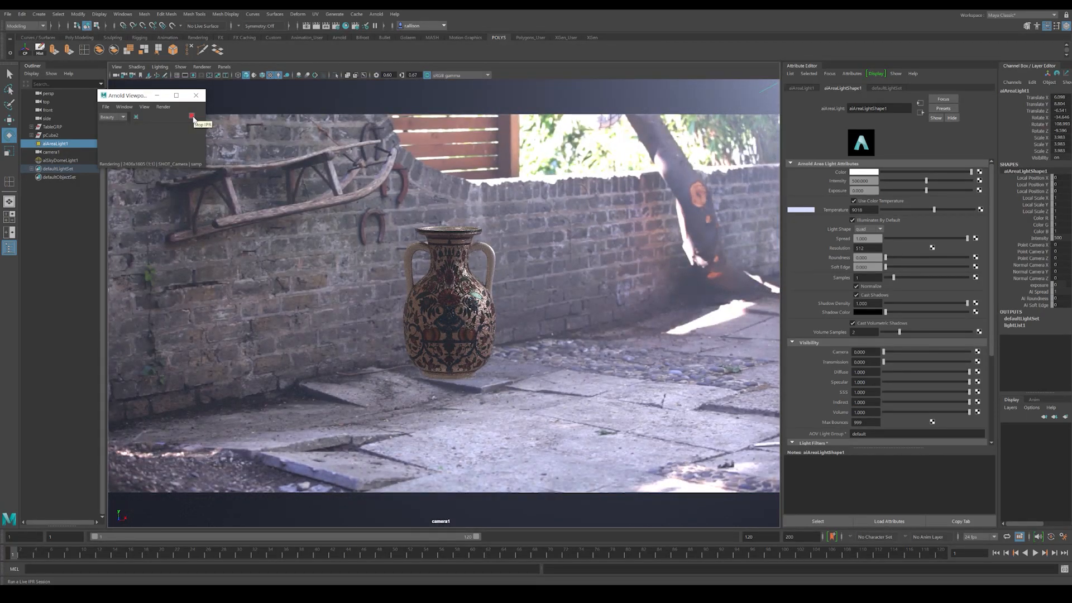
click(192, 118)
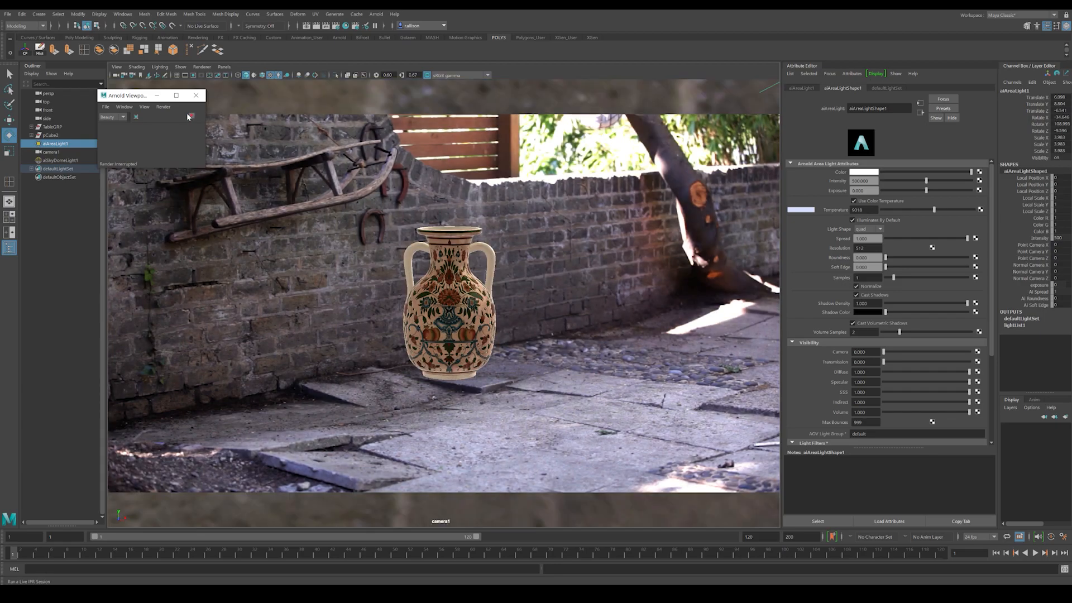
Step: Break the atmosphere volume connection in the Arnold render settings and preview the scene
click(336, 26)
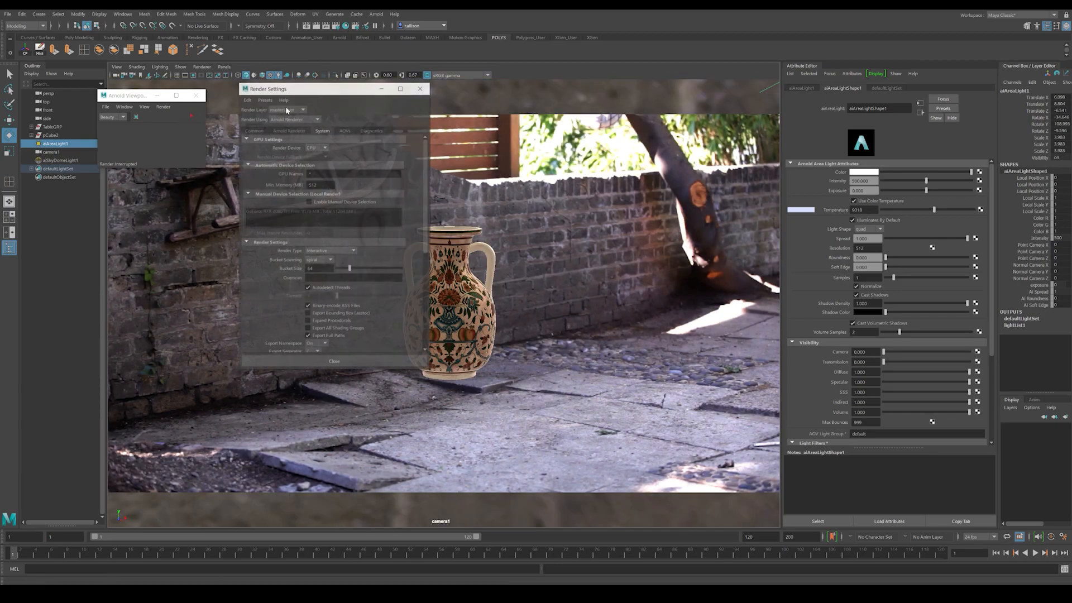
click(289, 130)
right_click(289, 293)
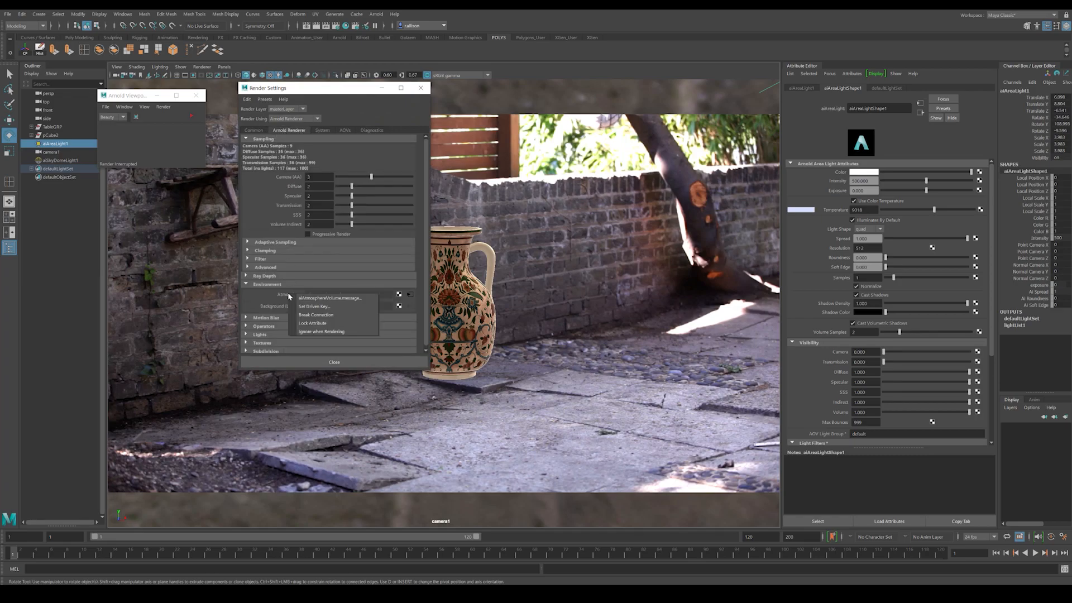
click(307, 316)
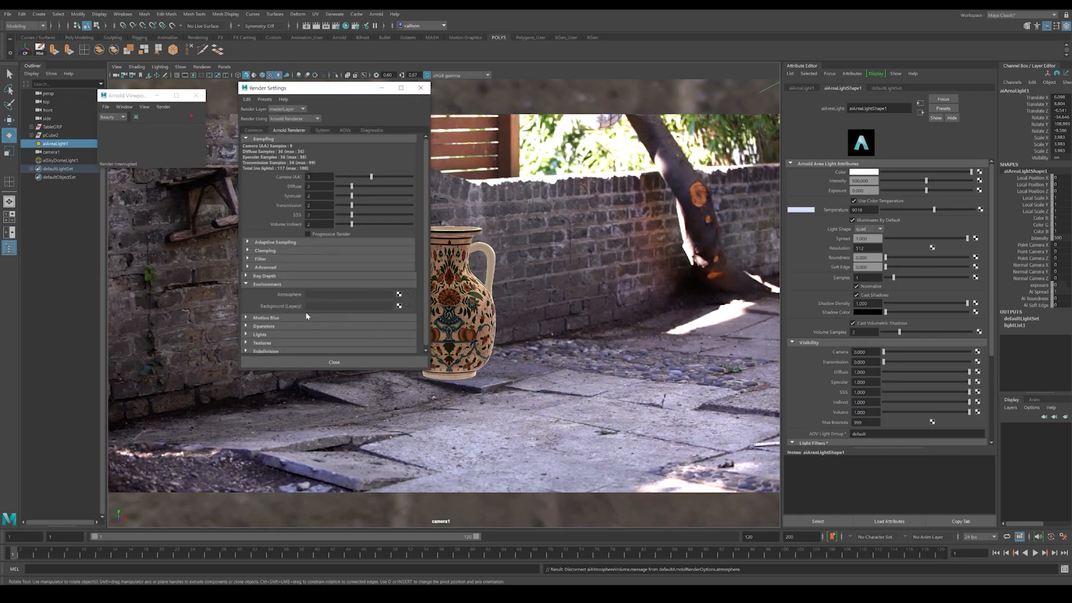
click(321, 360)
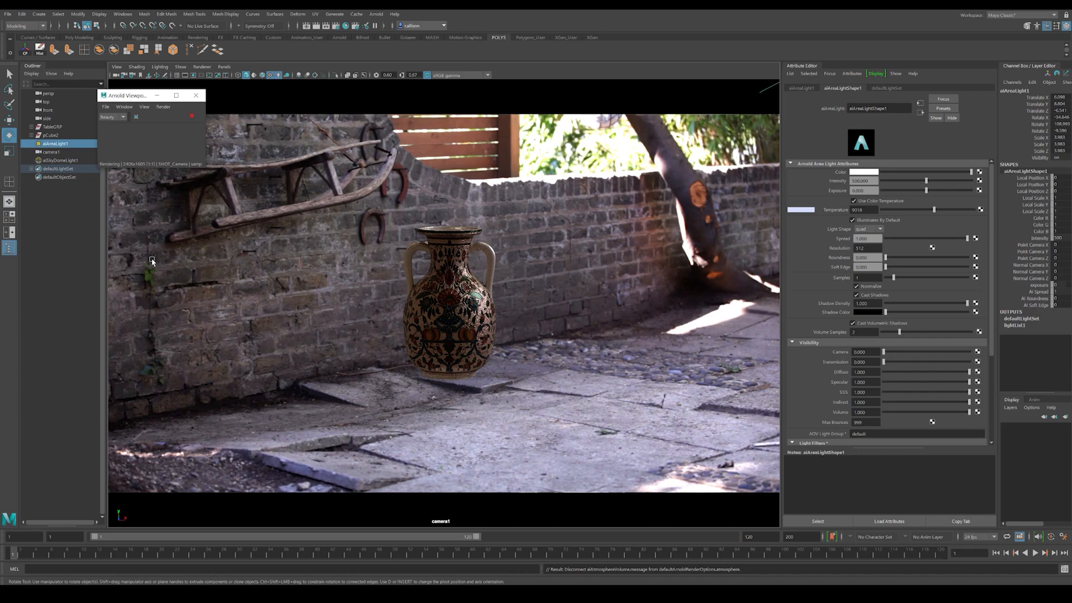
click(192, 117)
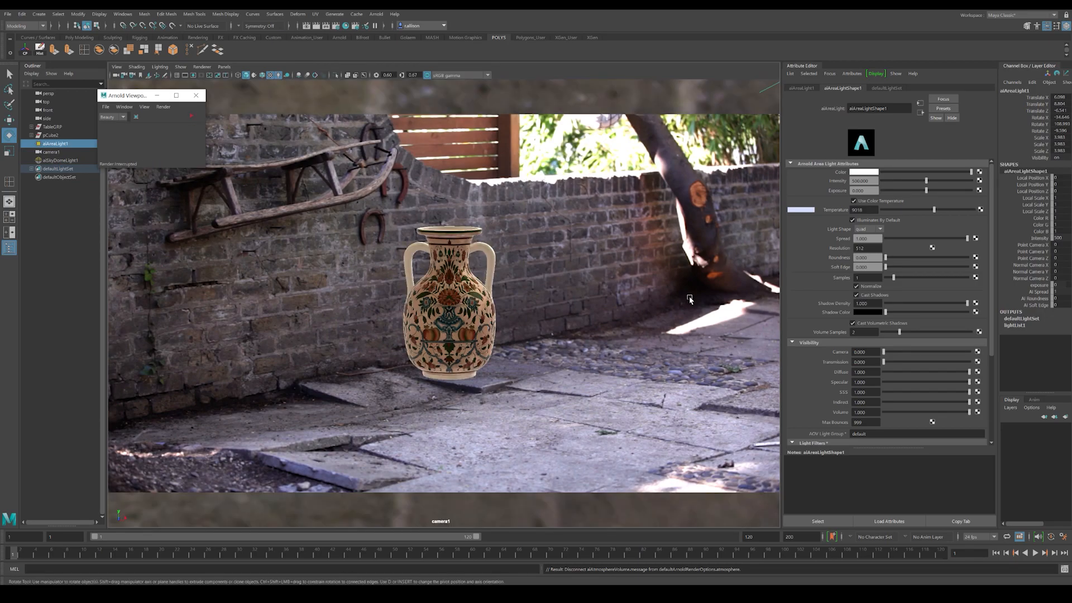
Step: Set the area light's intensity to 1000 and preview the result in Arnold
click(43, 144)
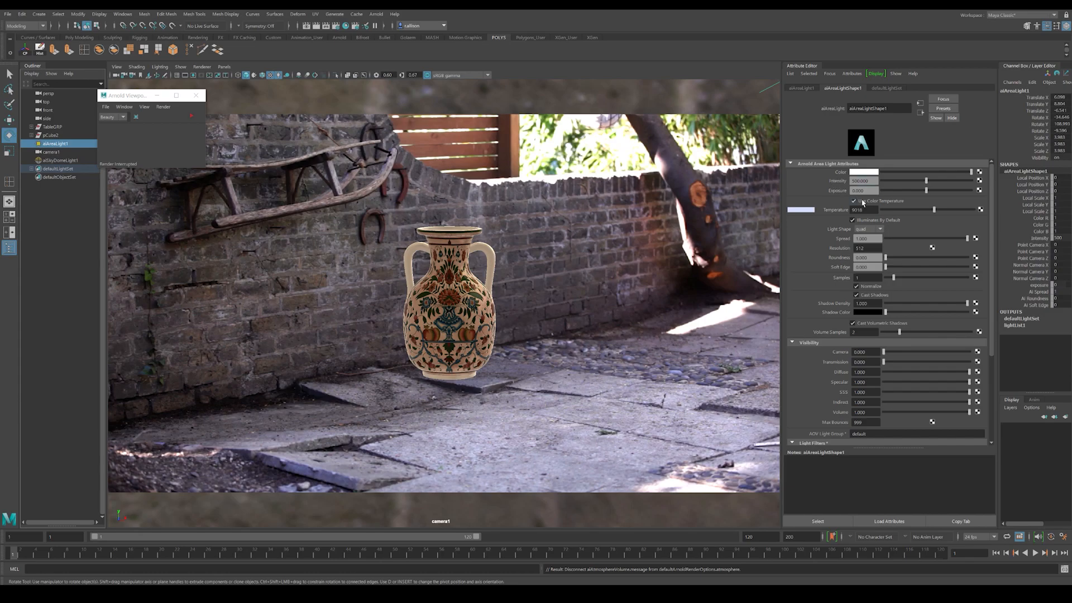
text(0)
key(Return)
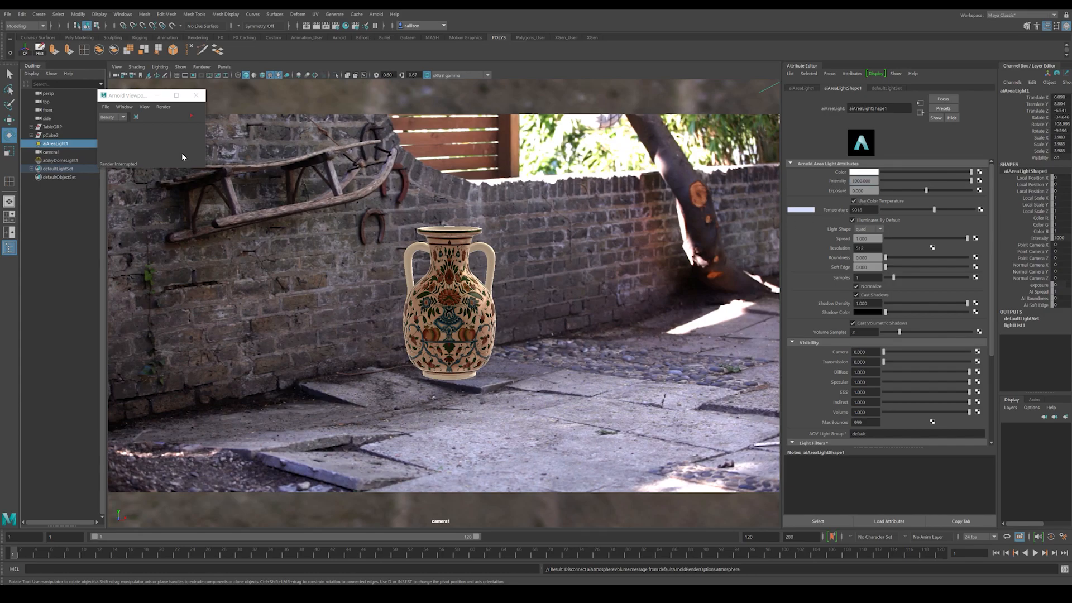
click(191, 116)
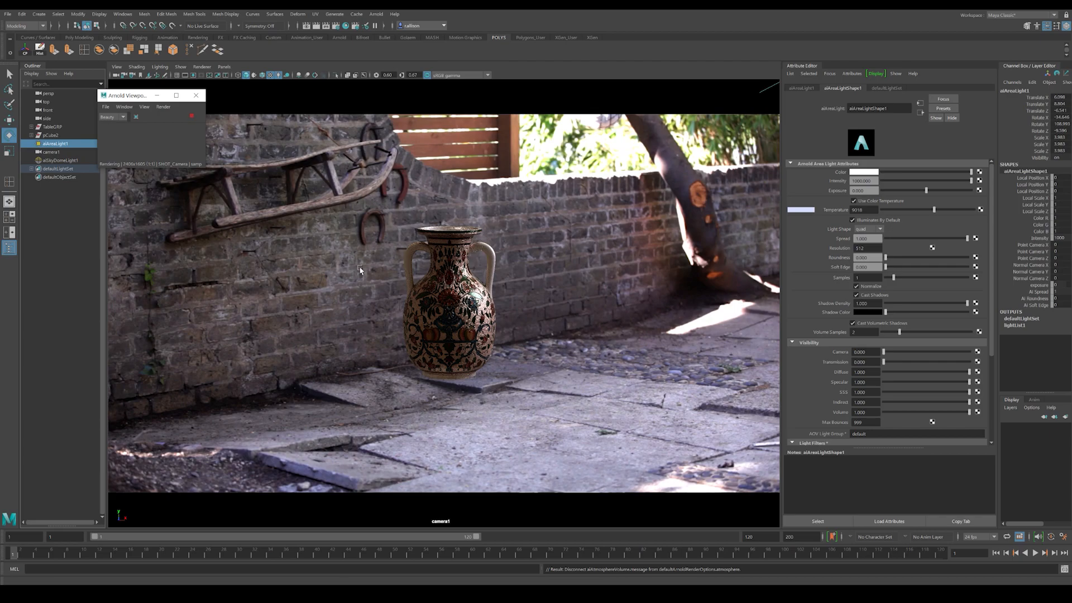
click(193, 118)
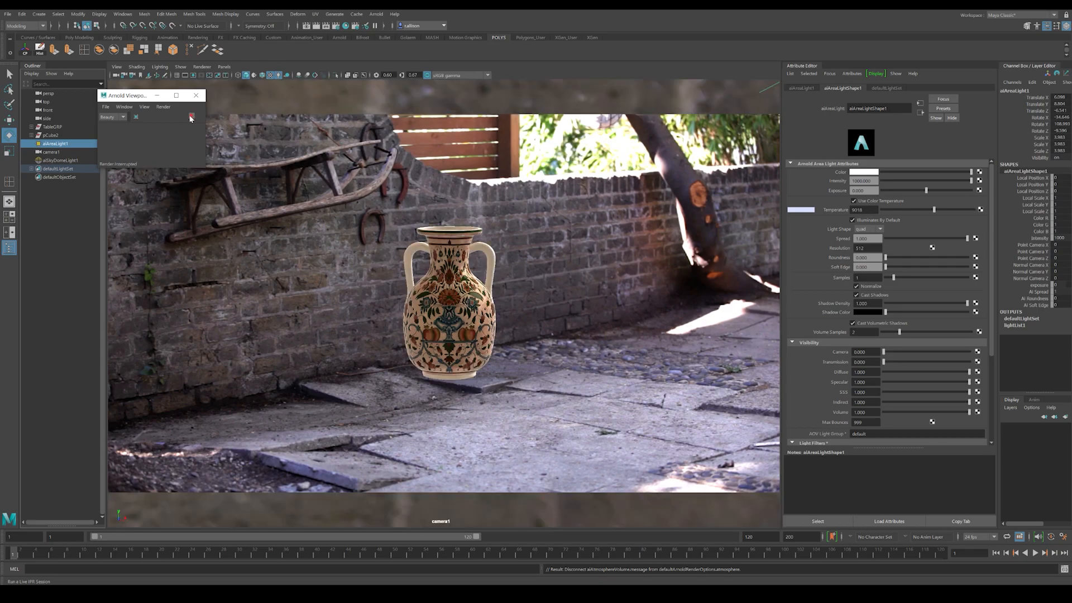
Step: Create a polygon cube under the vase and flatten and rotate it about 44° around Y to match the paving slab
click(431, 390)
click(431, 406)
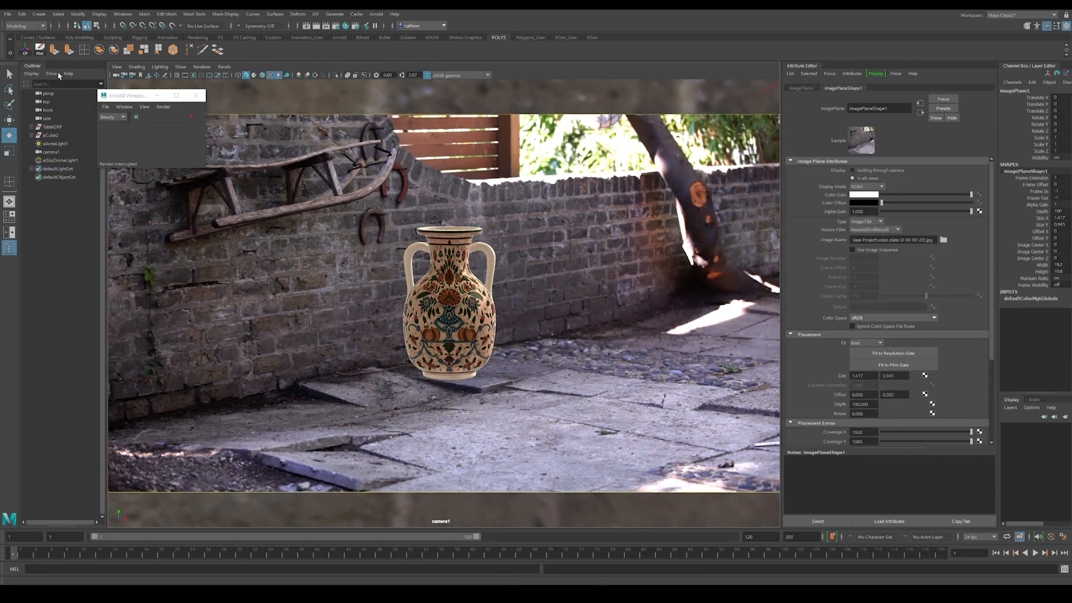
shift+right_drag(334, 294, 328, 317)
key(w)
key(c)
middle_drag(451, 377, 454, 378)
key(r)
drag(454, 302, 528, 390)
key(e)
key(r)
key(e)
key(r)
key(w)
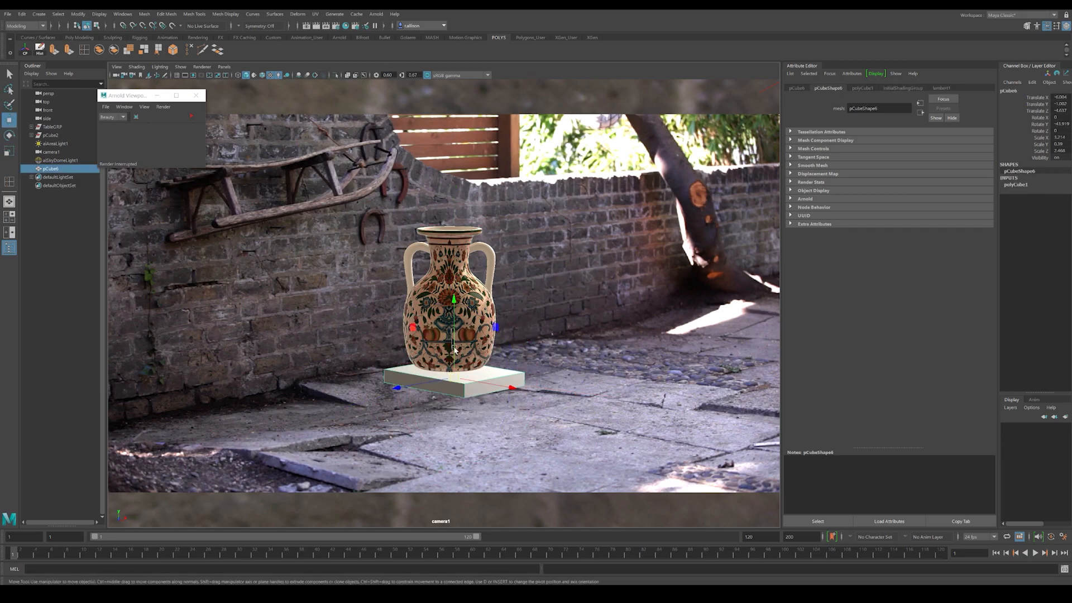
Step: Lower and thin the cube, and shift it so the vase's base rests on it along the raised paving slab
drag(454, 323, 454, 334)
drag(482, 388, 446, 375)
key(r)
drag(468, 293, 424, 389)
key(w)
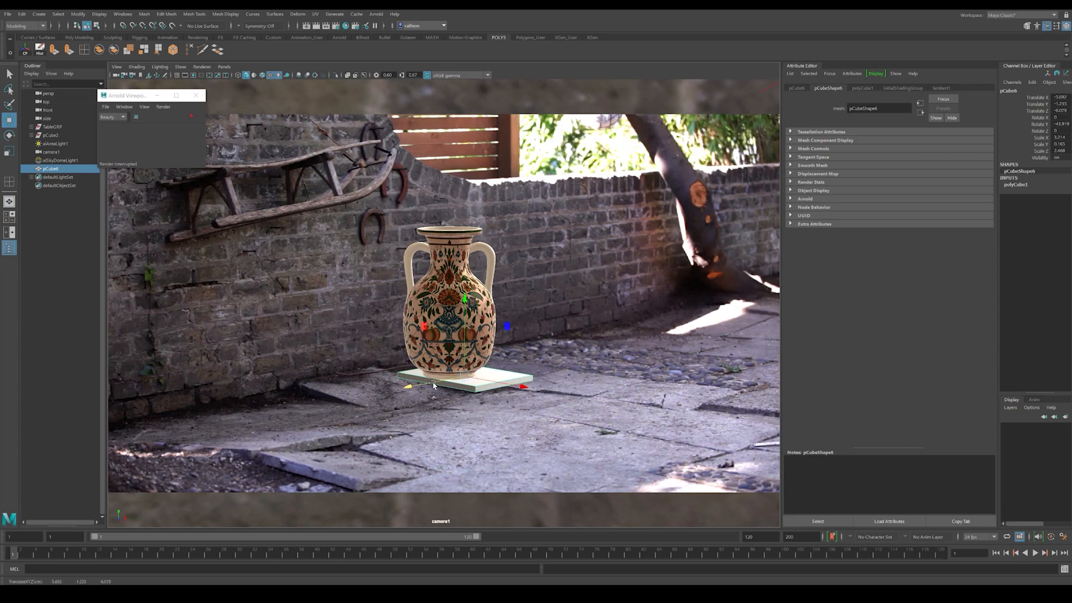
Step: Duplicate the slab cube, enlarge it into a wide ground surface, and lower it beneath the small slab
key(ctrl+d)
key(r)
drag(465, 377, 966, 361)
key(w)
drag(466, 322, 474, 380)
right_drag(462, 369, 503, 355)
key(r)
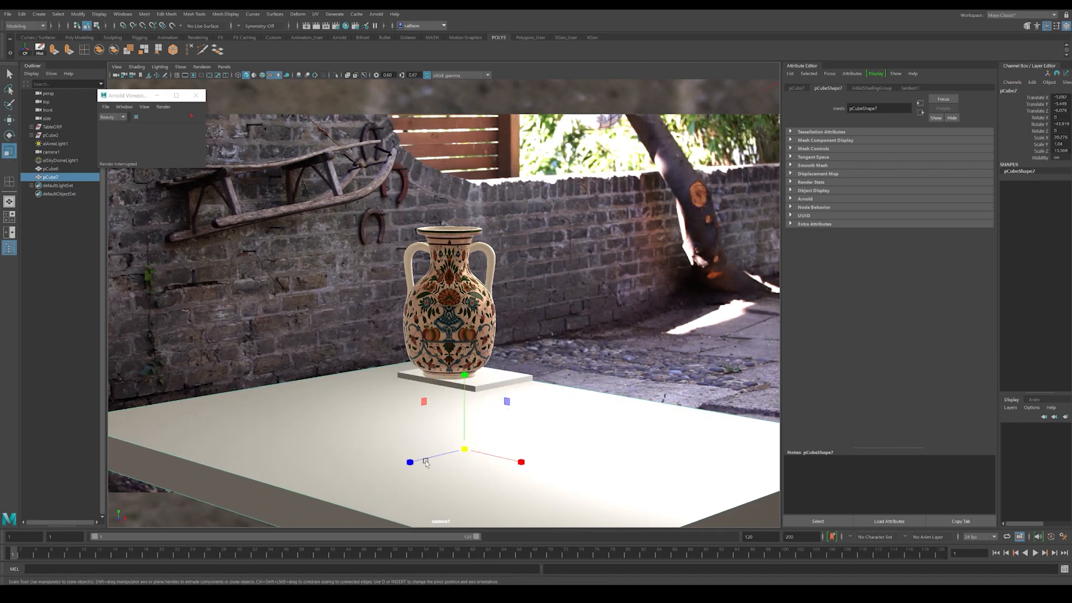
drag(411, 462, 114, 463)
key(w)
Step: Compare the slabs with the plate in wireframe and textured display, and set the viewport to shaded display without textures
click(507, 380)
key(4)
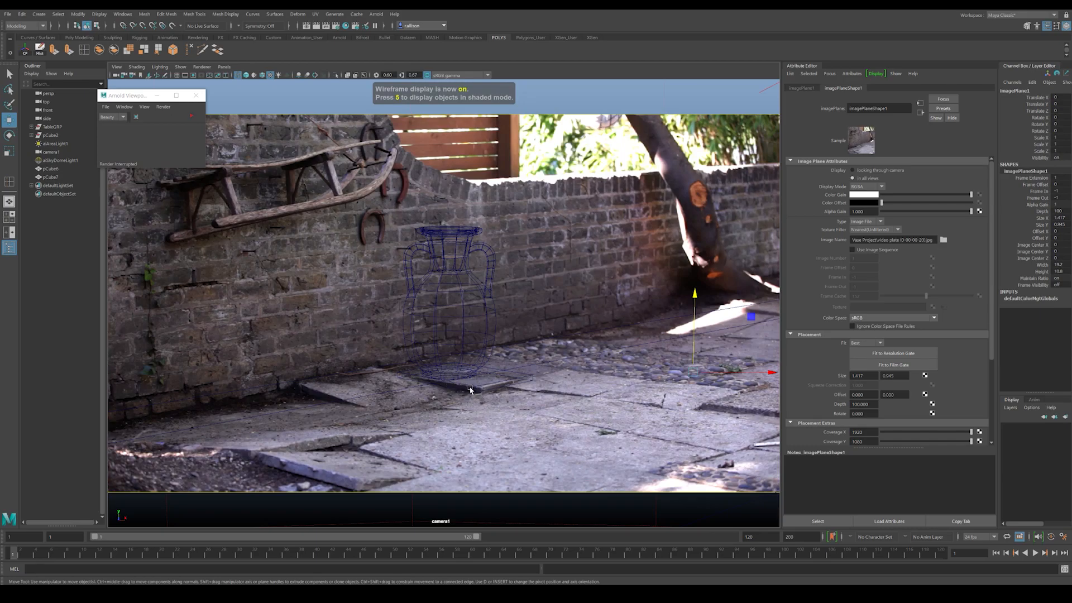
key(5)
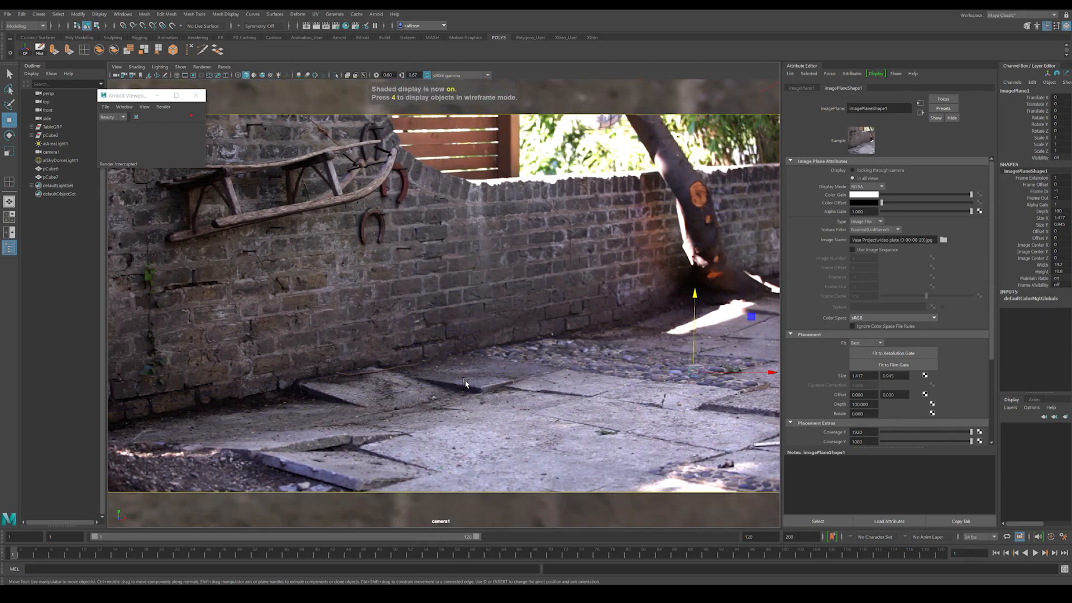
key(6)
key(5)
key(4)
key(5)
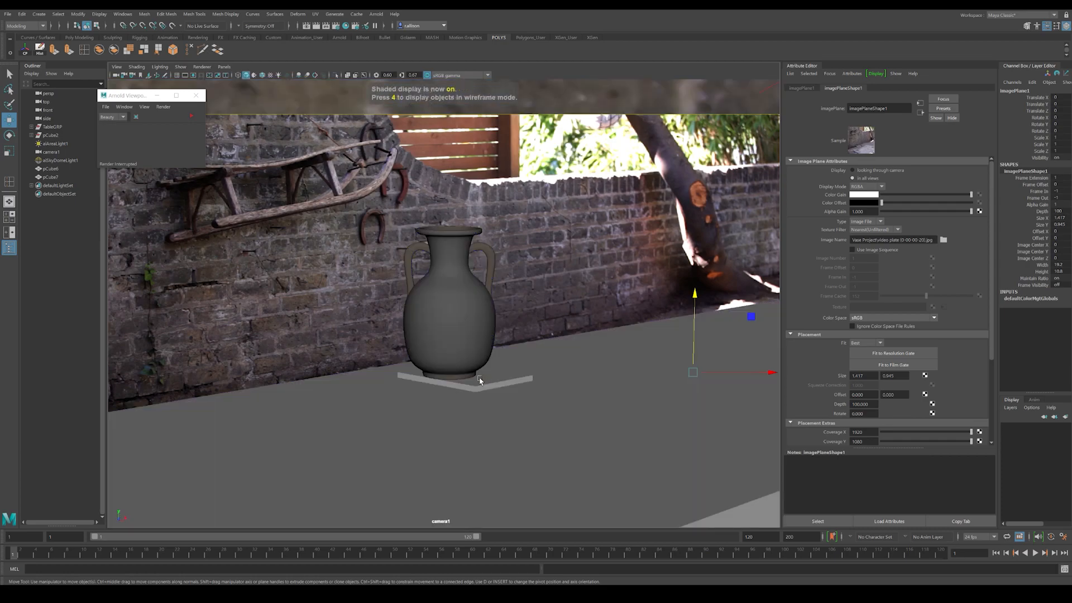
Step: Assign a new aiShadowMatte material to both ground cubes
click(593, 387)
click(553, 269)
click(515, 388)
click(525, 380)
shift+click(569, 376)
right_click(548, 357)
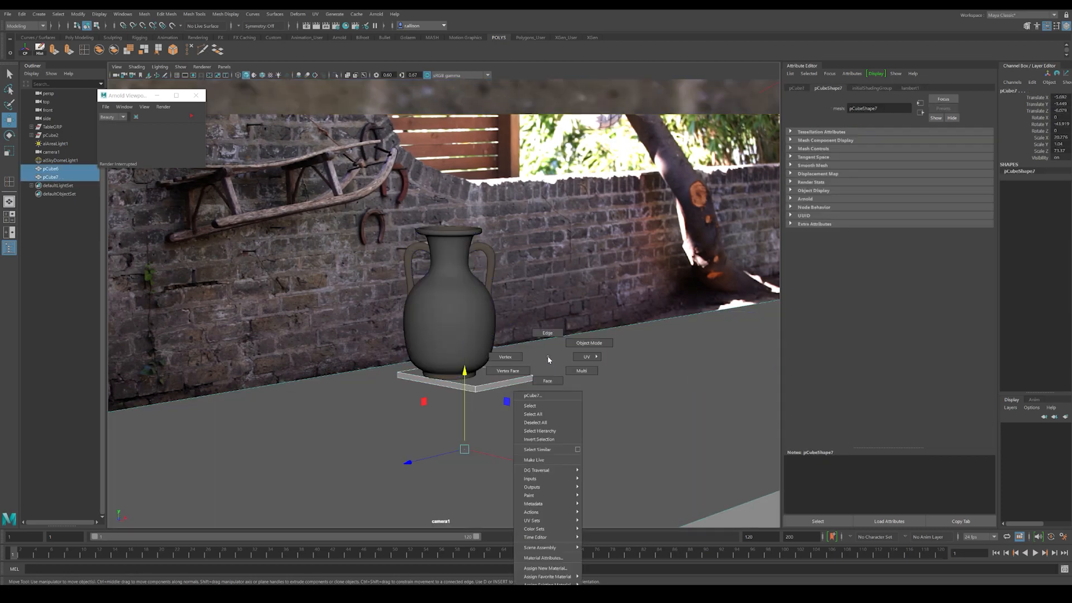
click(545, 568)
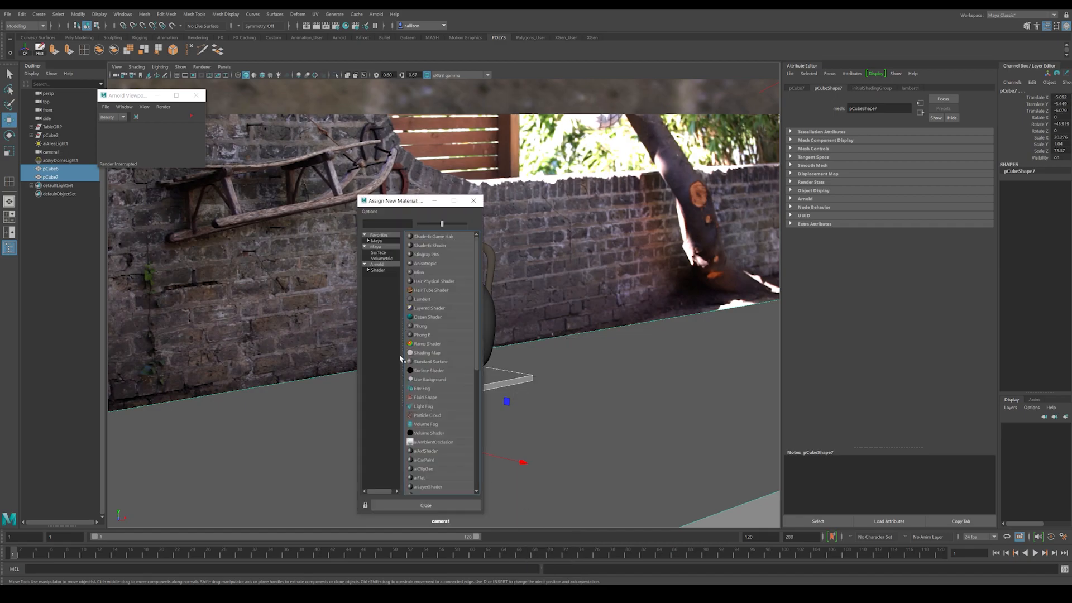
click(378, 270)
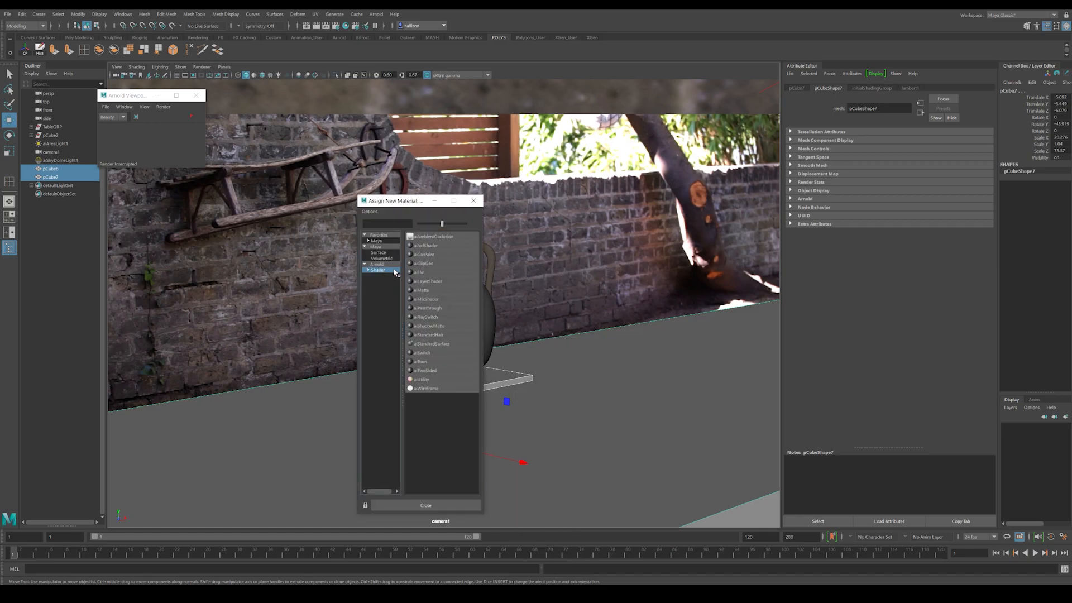
click(423, 326)
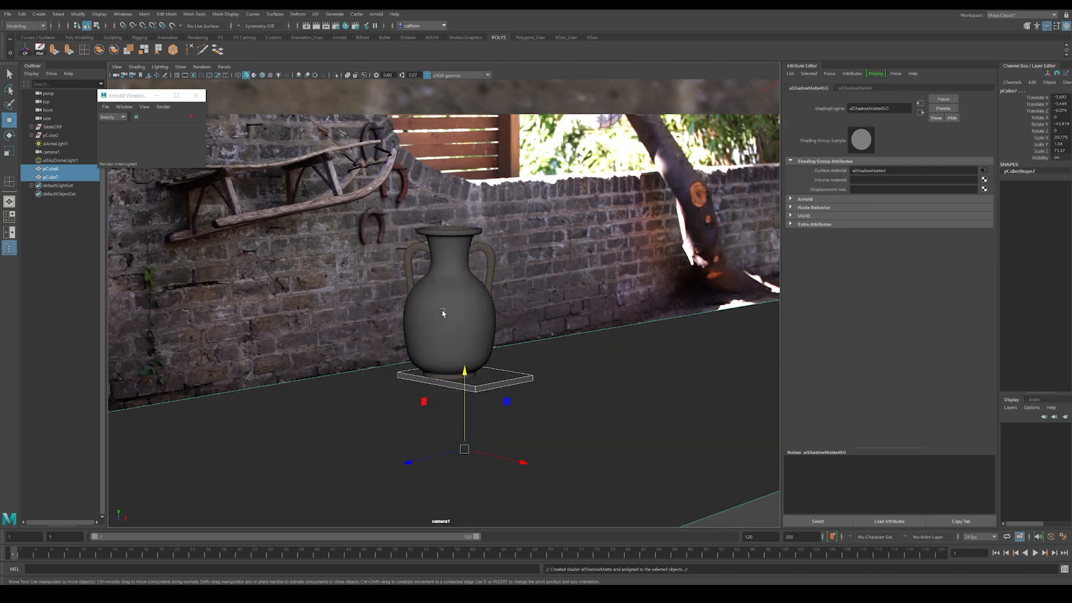
click(546, 263)
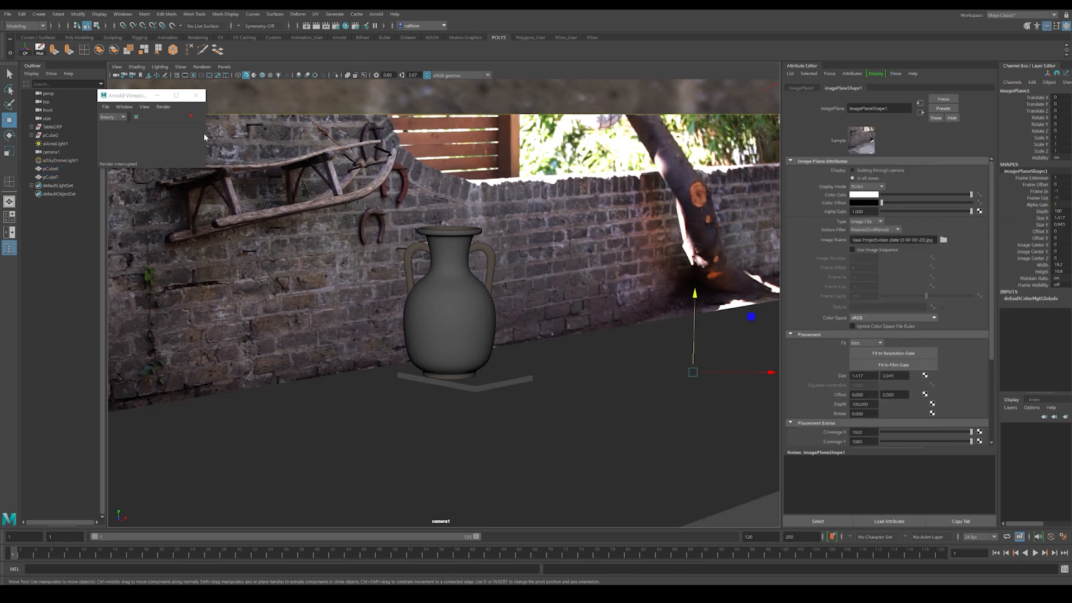
Step: Preview the vase and its ground shadow in an Arnold viewport render, and inspect the contact area at its base
click(191, 116)
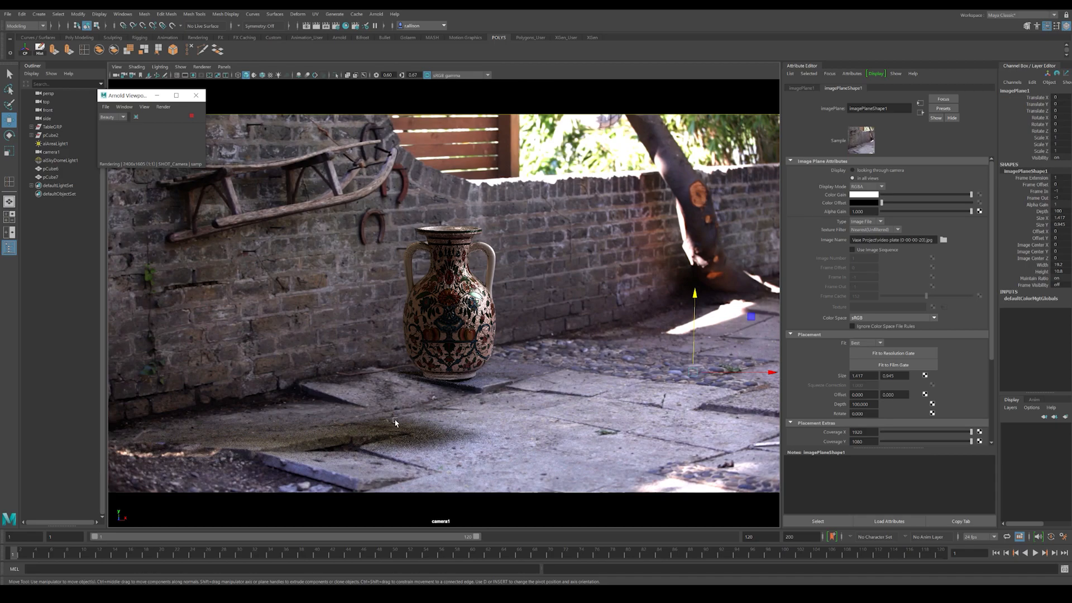
click(191, 116)
mouse_move(564, 358)
alt+mouse_down()
mouse_move(476, 340)
mouse_move(497, 332)
mouse_move(478, 306)
alt+mouse_up()
drag(15, 557, 5, 550)
alt+drag(477, 376, 474, 342)
alt+middle_drag(473, 341, 473, 399)
alt+drag(473, 399, 455, 453)
click(474, 348)
shift+click(486, 386)
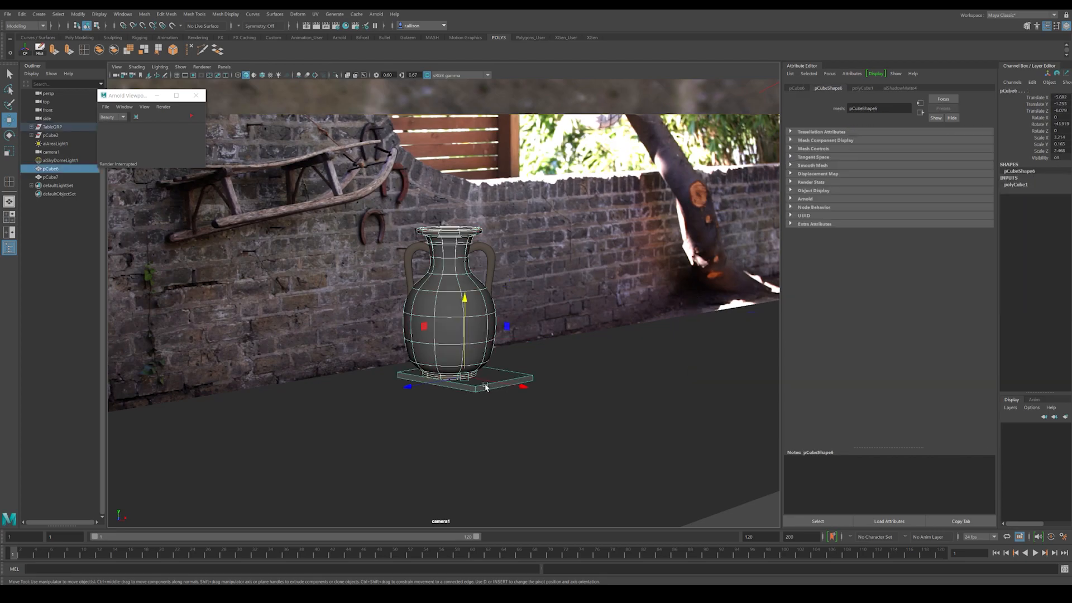
drag(468, 314, 477, 366)
drag(518, 444, 446, 429)
key(ctrl+z)
key(ctrl+z)
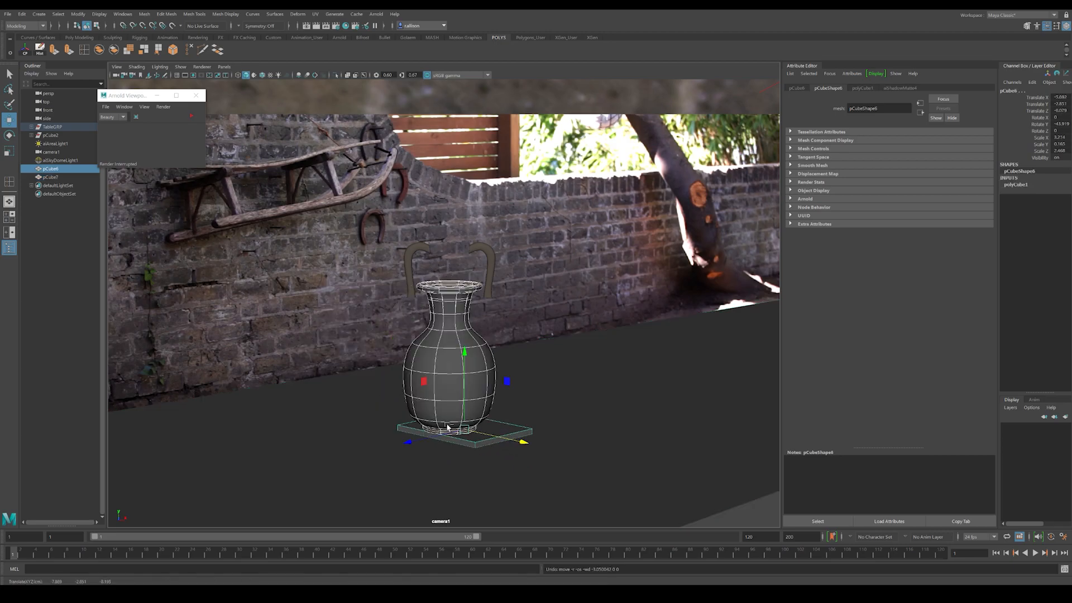
click(426, 390)
shift+click(500, 435)
key(ctrl+g)
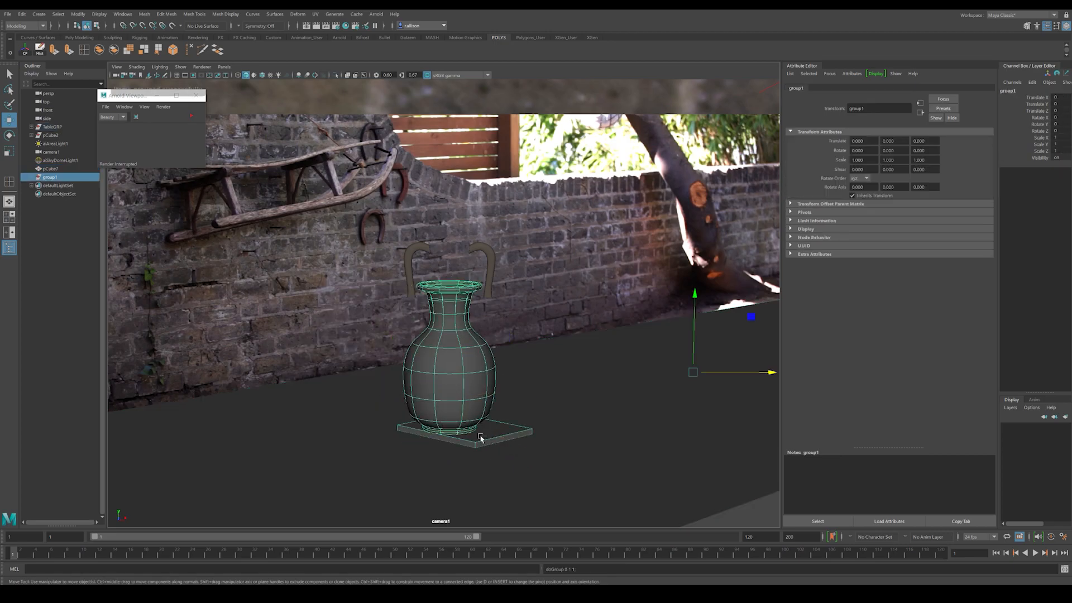
click(26, 51)
drag(478, 359, 375, 360)
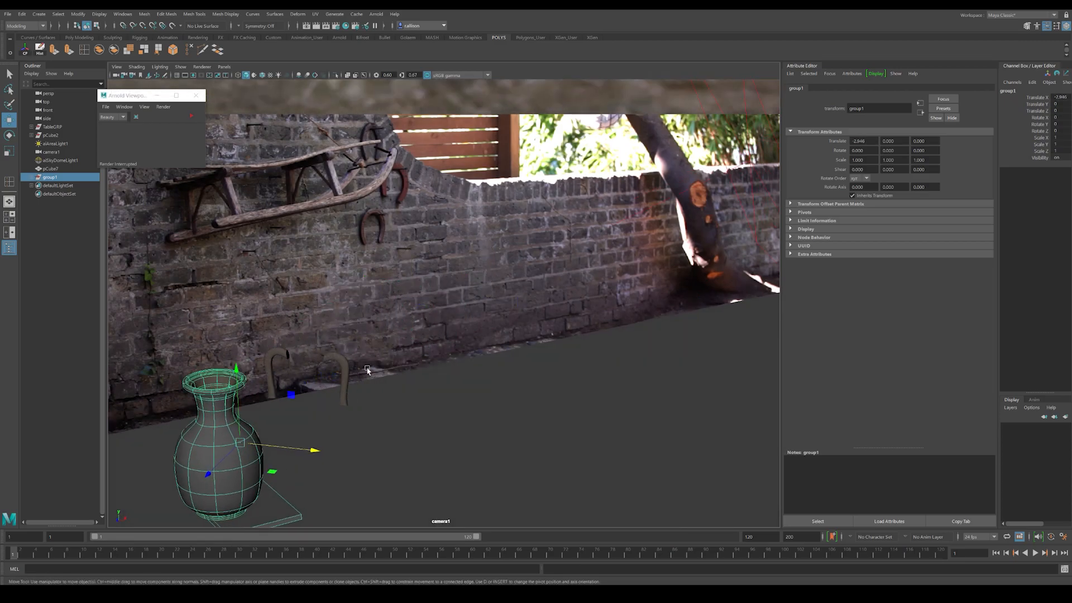
drag(211, 472, 290, 415)
key(ctrl+z)
key(ctrl+z)
key(ctrl+z)
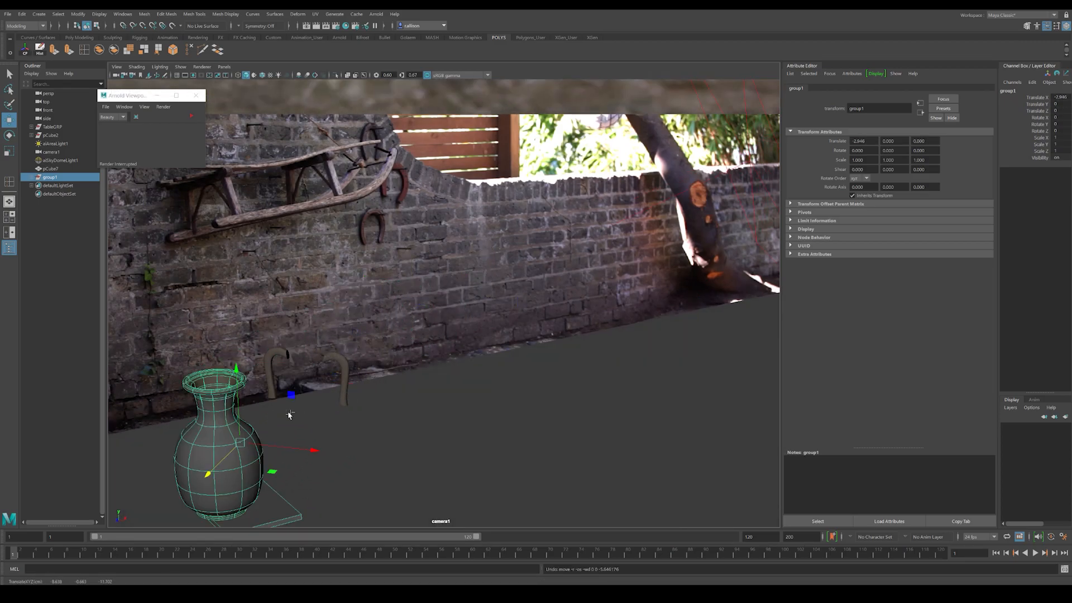
key(ctrl+z)
key(ctrl+z)
key(ctrl+z)
key(ctrl+z)
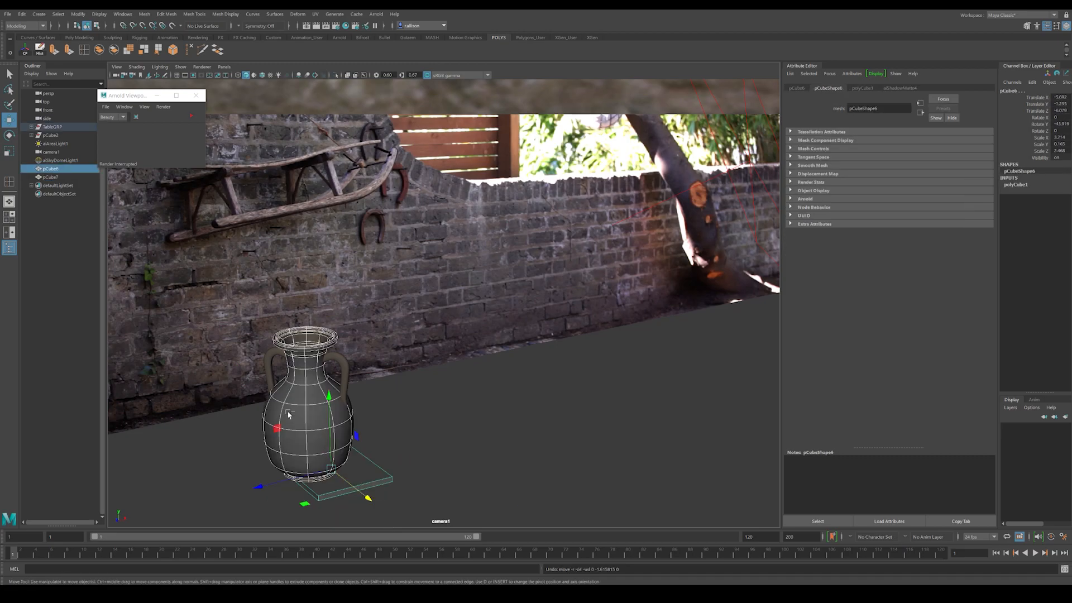
key(ctrl+z)
Step: Group the complete vase group with the small slab and move the new group farther back toward the brick wall
click(484, 318)
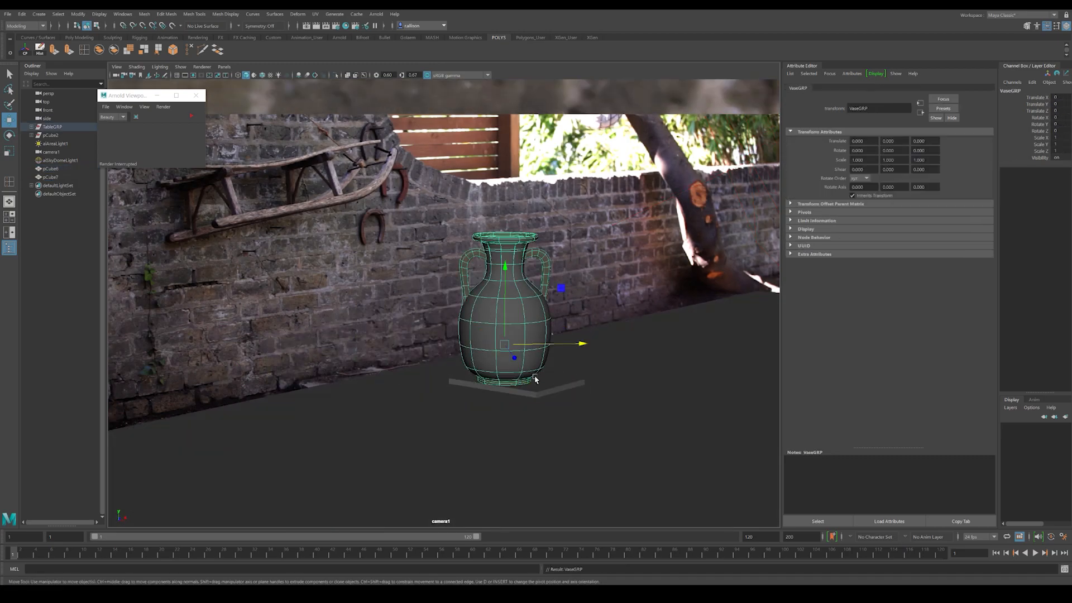
click(554, 384)
click(25, 49)
drag(522, 236, 529, 289)
drag(587, 359, 502, 363)
drag(427, 384, 487, 334)
drag(438, 272, 442, 278)
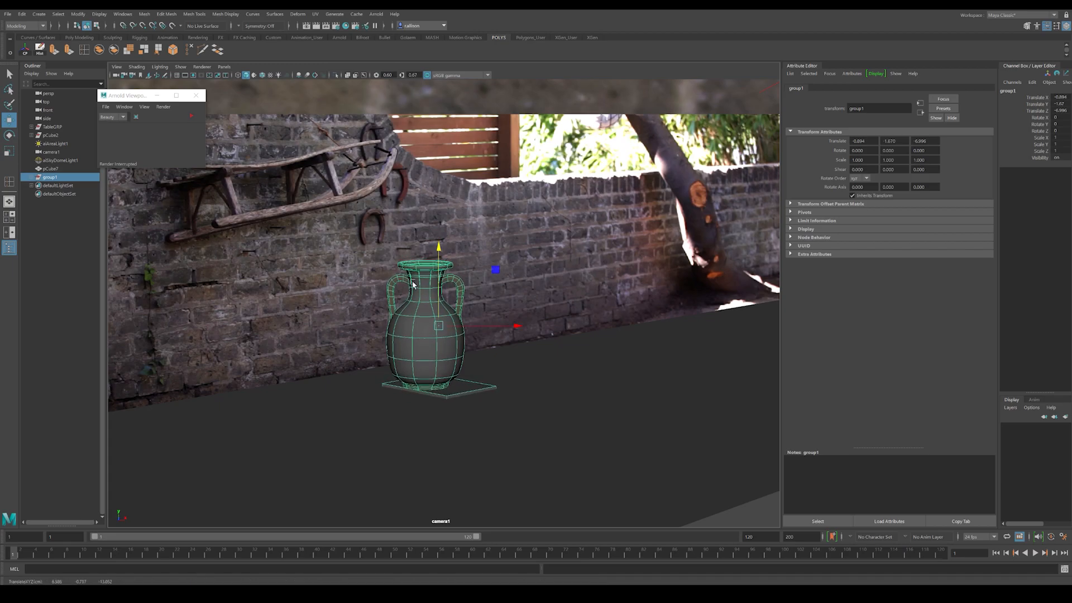
Step: Clear the group selection and preview its new placement in the Arnold viewport render
click(495, 269)
click(191, 117)
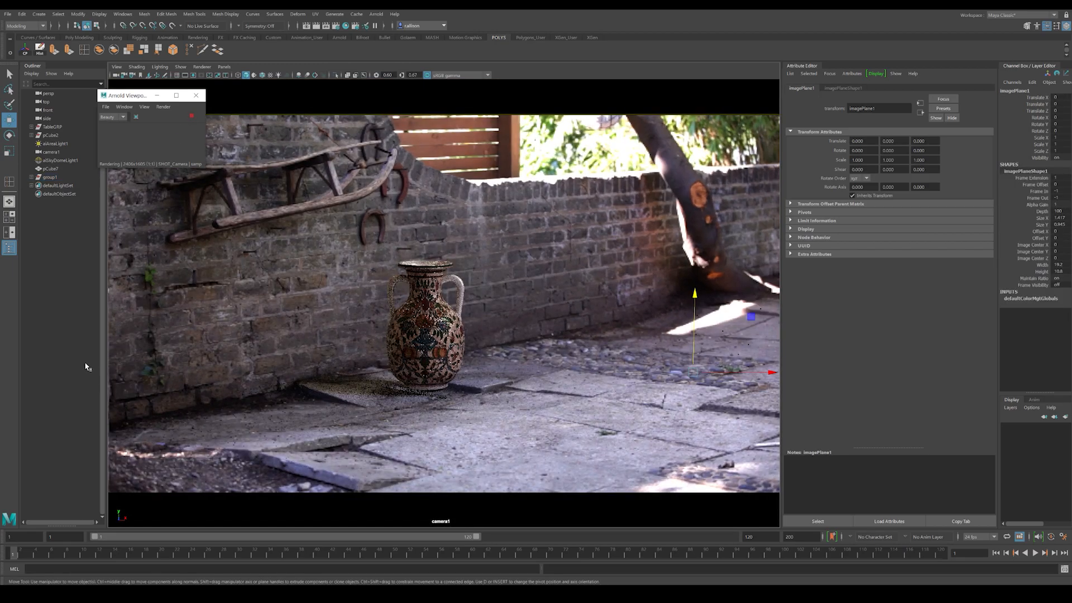
click(192, 117)
Step: In wireframe display, reposition the vase and slab group along X and Z to match the raised paving stone in the plate
key(4)
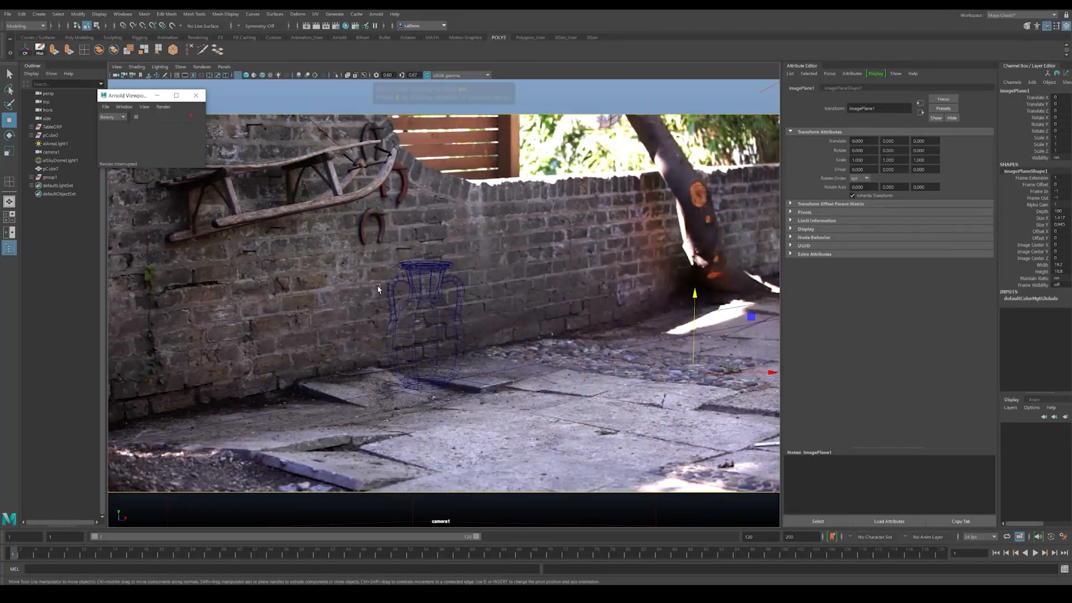
click(420, 379)
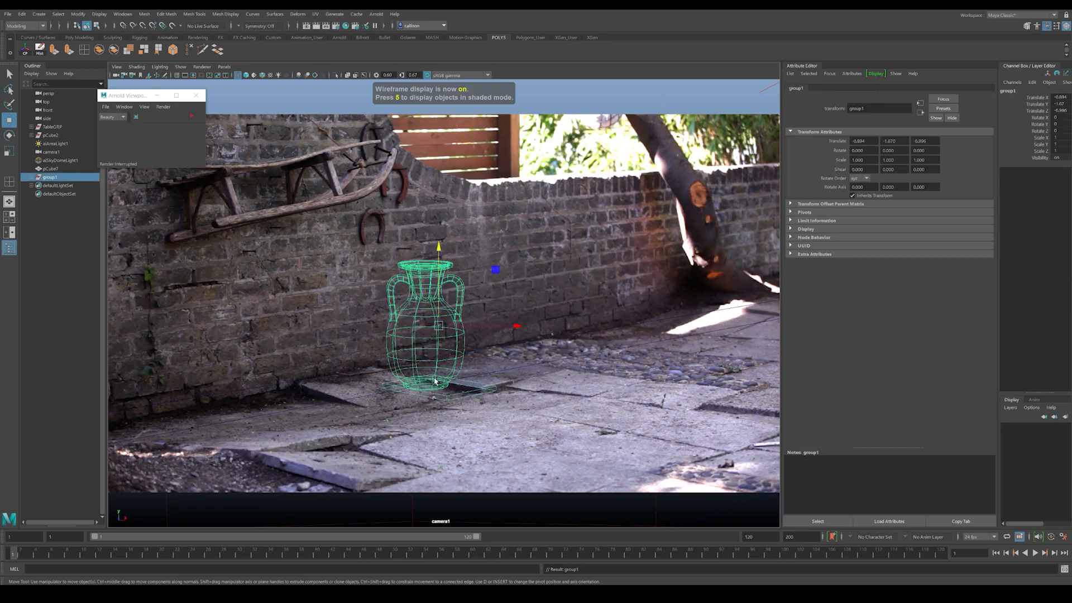
drag(495, 270, 351, 368)
drag(404, 343, 420, 353)
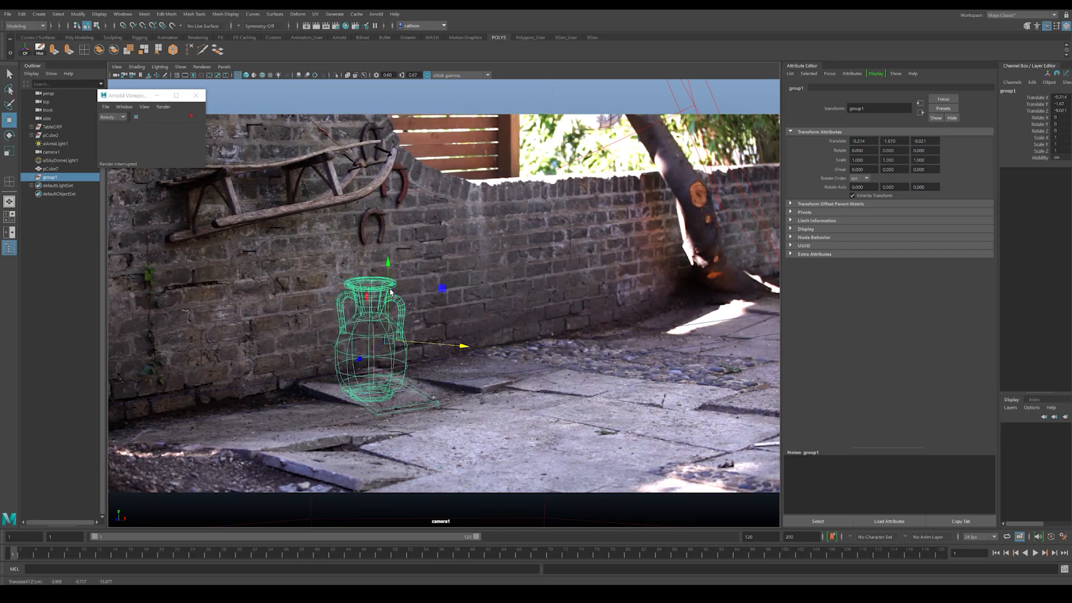
click(18, 557)
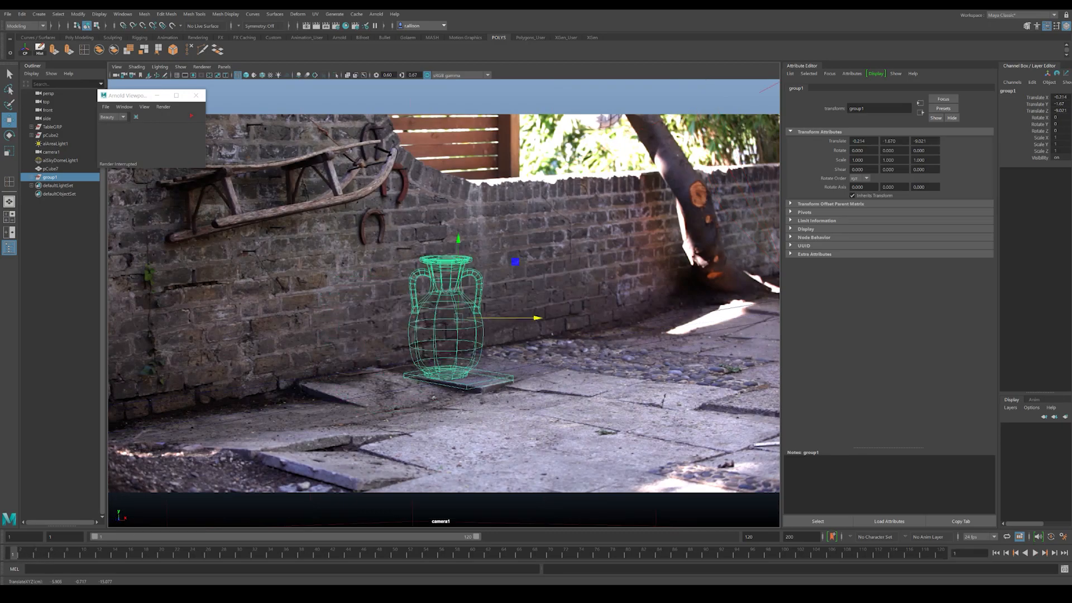
drag(507, 320, 522, 322)
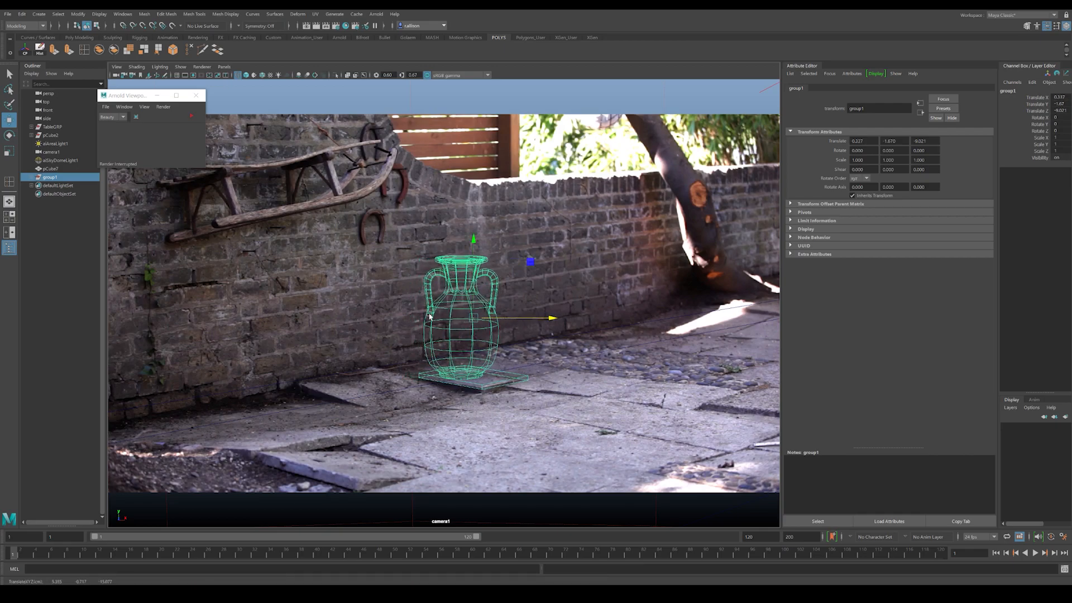
click(221, 260)
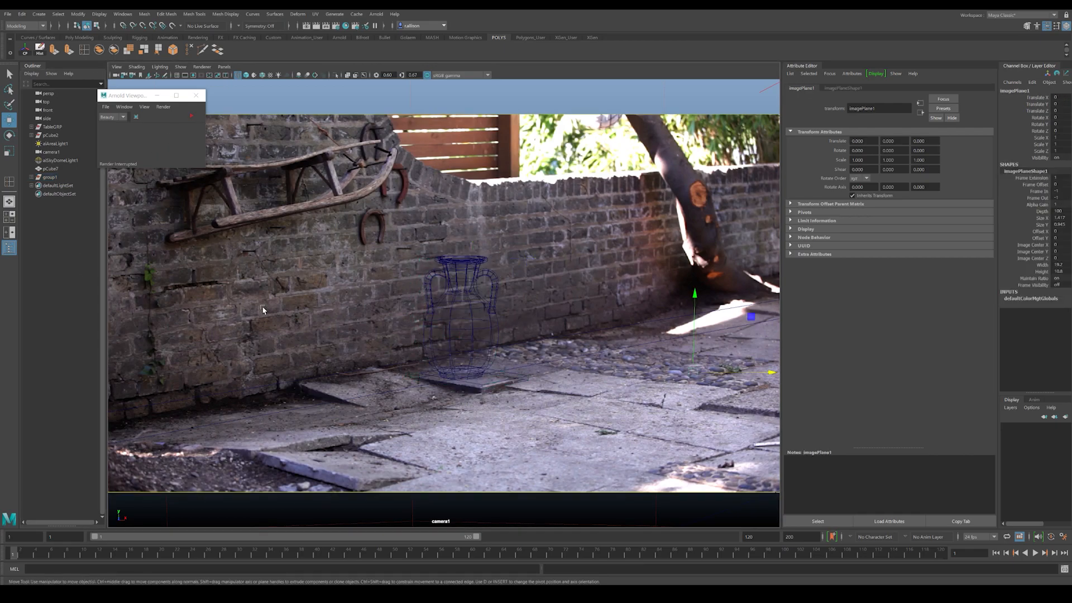
Step: Rerun the Arnold viewport render to compare the vase's placement with the wireframe slab alignment
key(5)
click(191, 116)
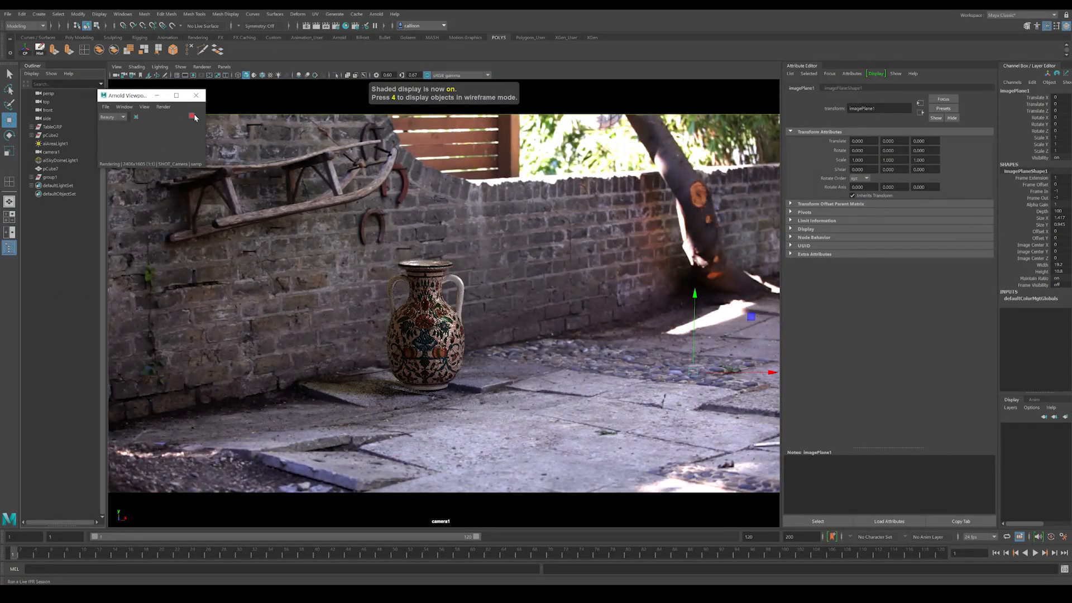
key(Escape)
click(17, 553)
key(4)
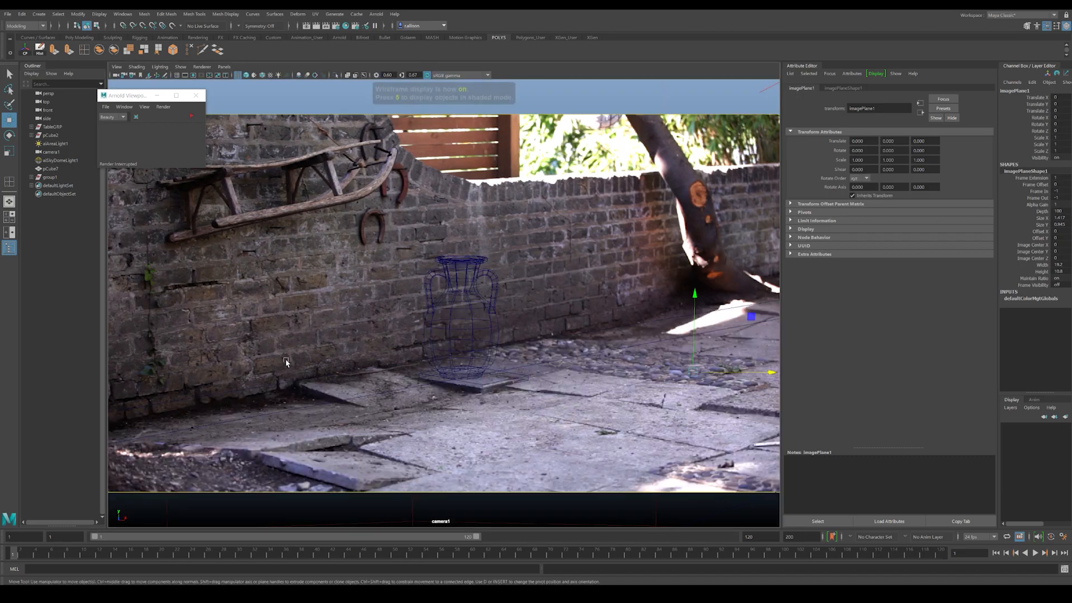
click(473, 387)
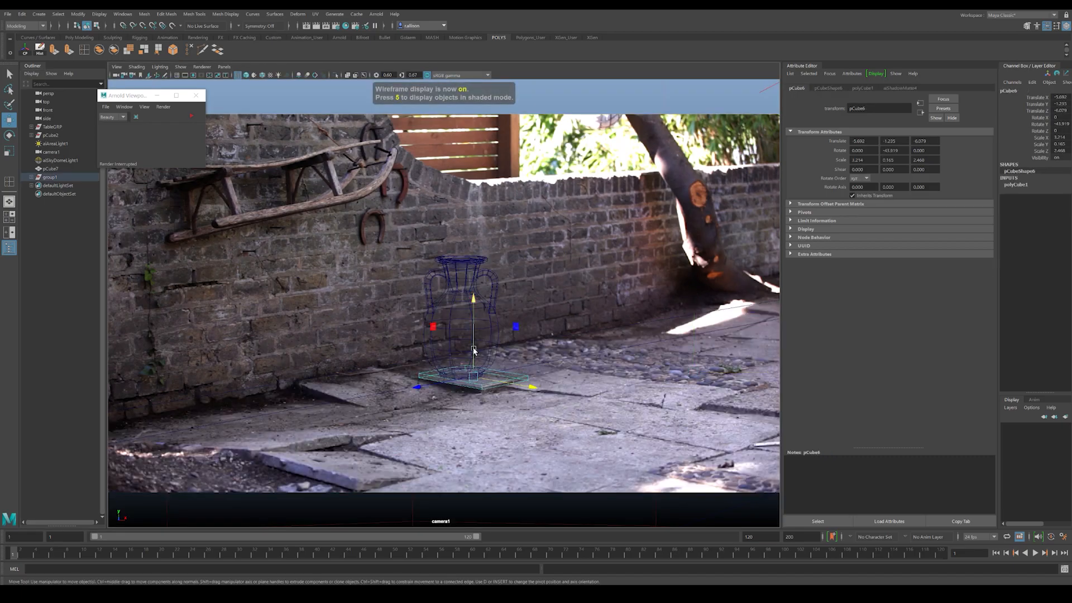
click(265, 327)
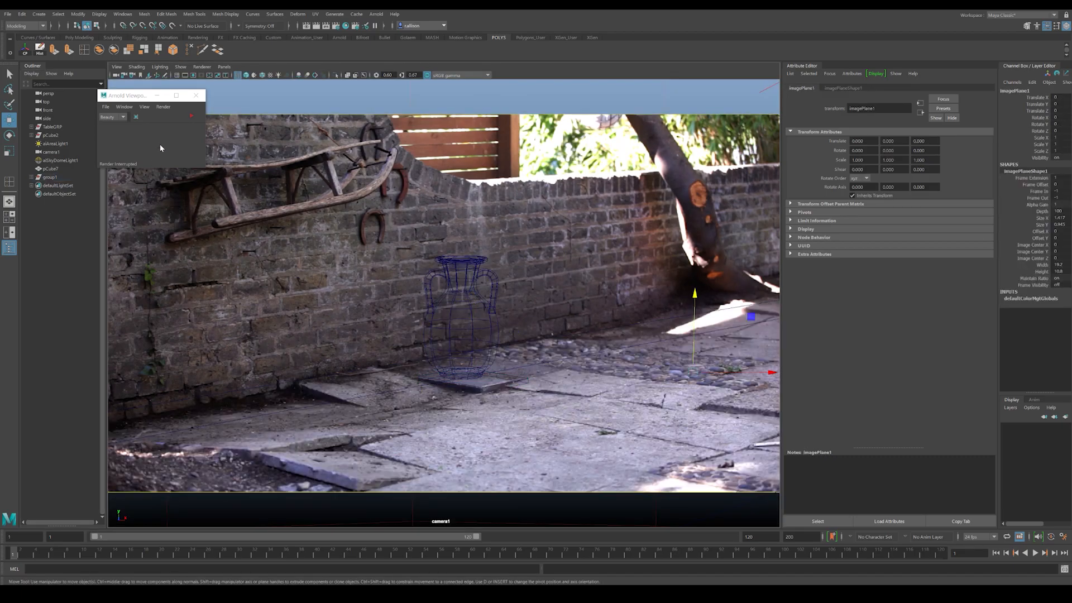
click(194, 117)
click(194, 116)
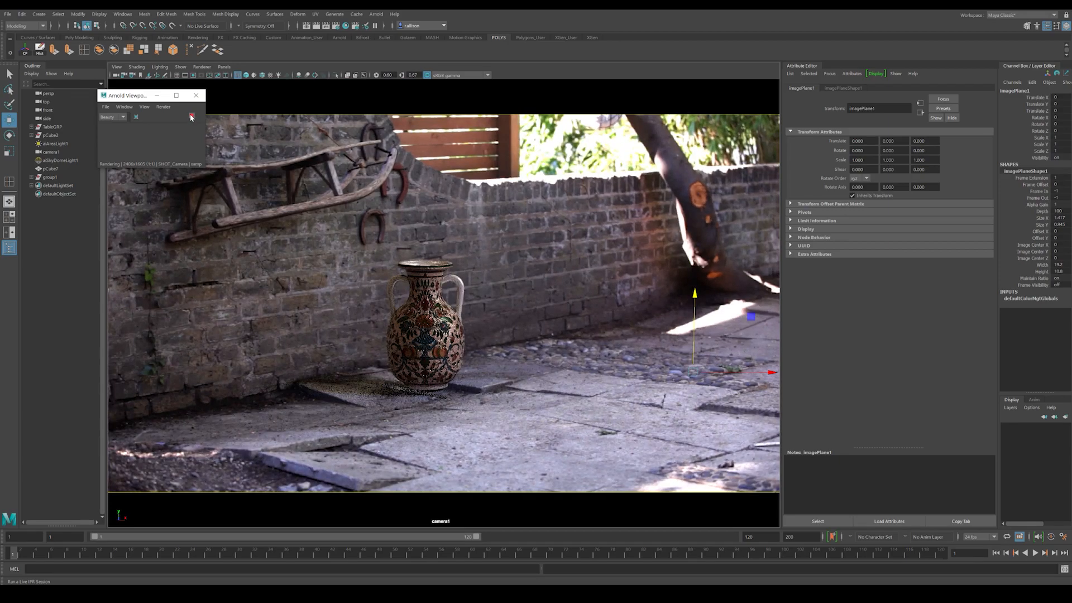
Step: Close the Arnold viewport renderer and reopen it to render the vase at its updated position
click(195, 95)
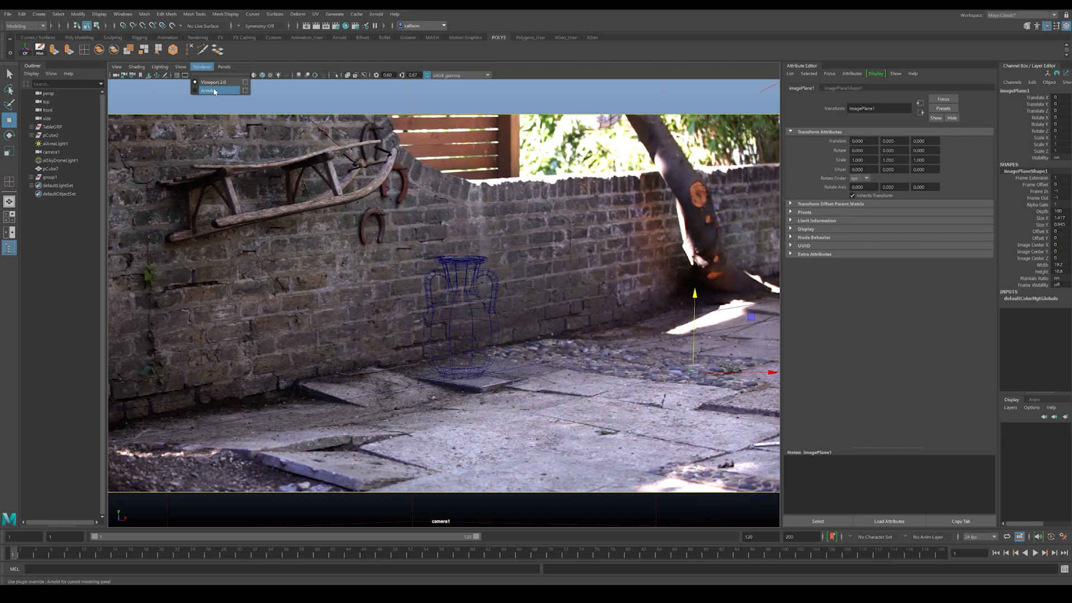
click(206, 74)
click(192, 116)
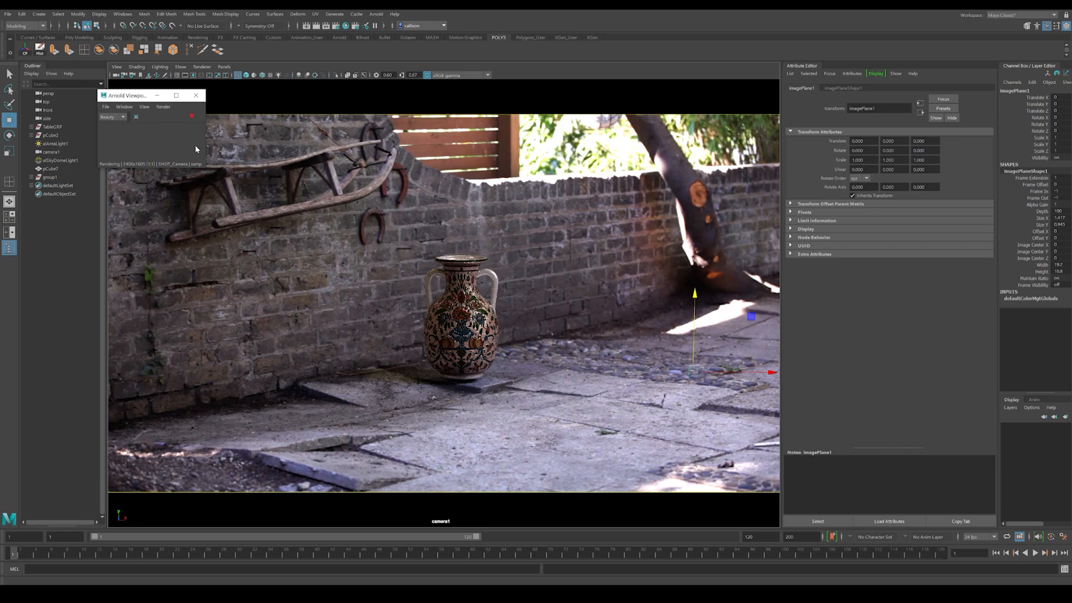
click(191, 115)
Step: View the vase's base up close in shaded display and raise the small slab until its top meets the base
click(473, 342)
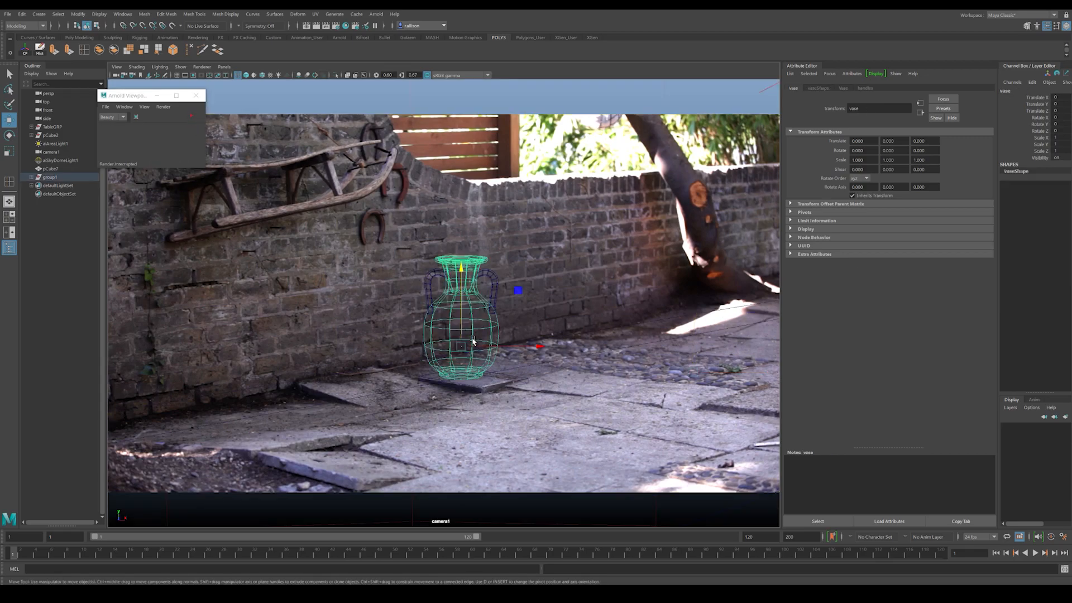
key(5)
alt+right_drag(465, 328, 575, 359)
alt+middle_drag(576, 359, 558, 318)
click(509, 322)
click(516, 326)
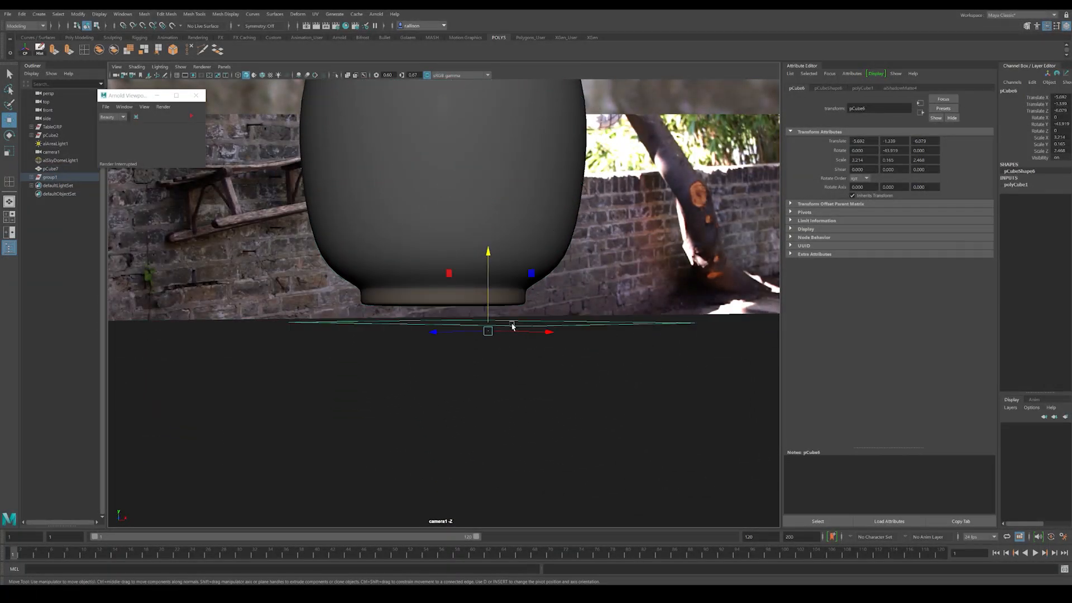
drag(488, 300, 488, 283)
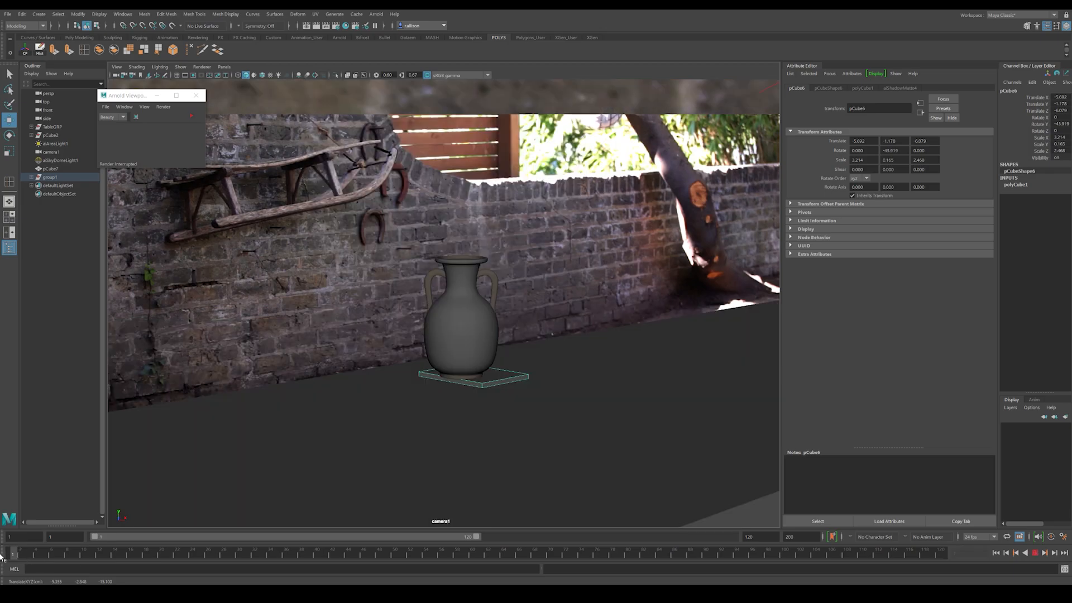
Step: Preview the contact between the vase and the raised slab in the Arnold viewport render
click(283, 211)
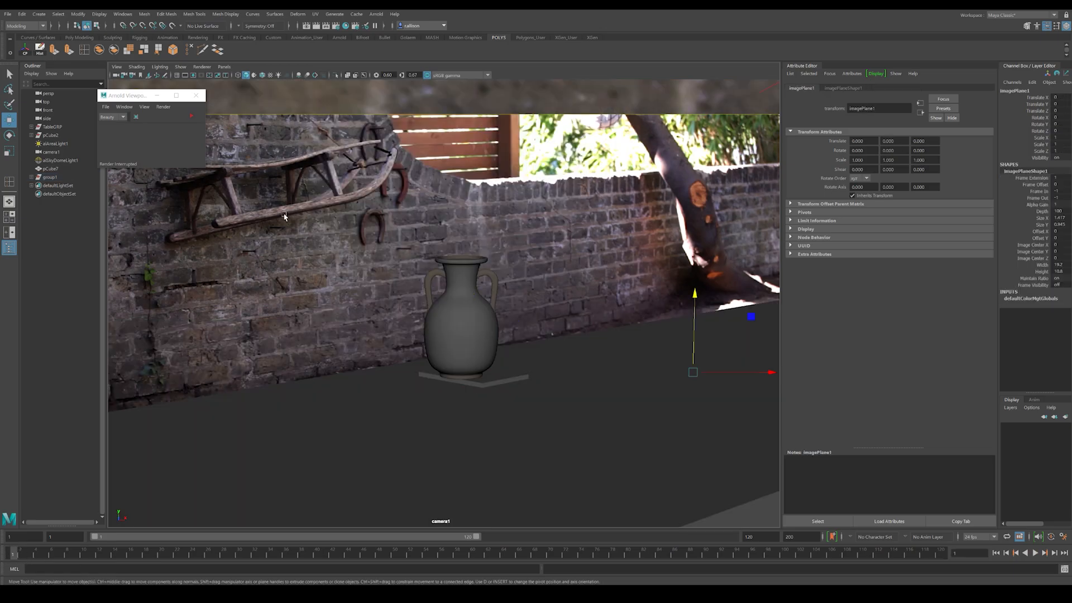
click(194, 118)
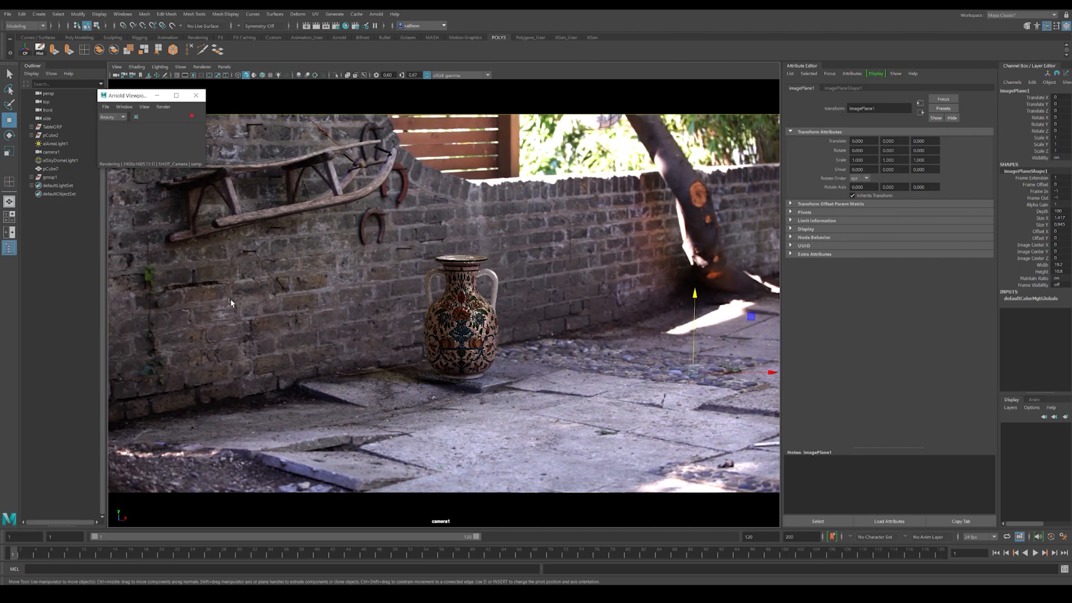
click(191, 117)
Step: Lower the small slab slightly in wireframe display to line it up with the paving stone
click(497, 382)
key(4)
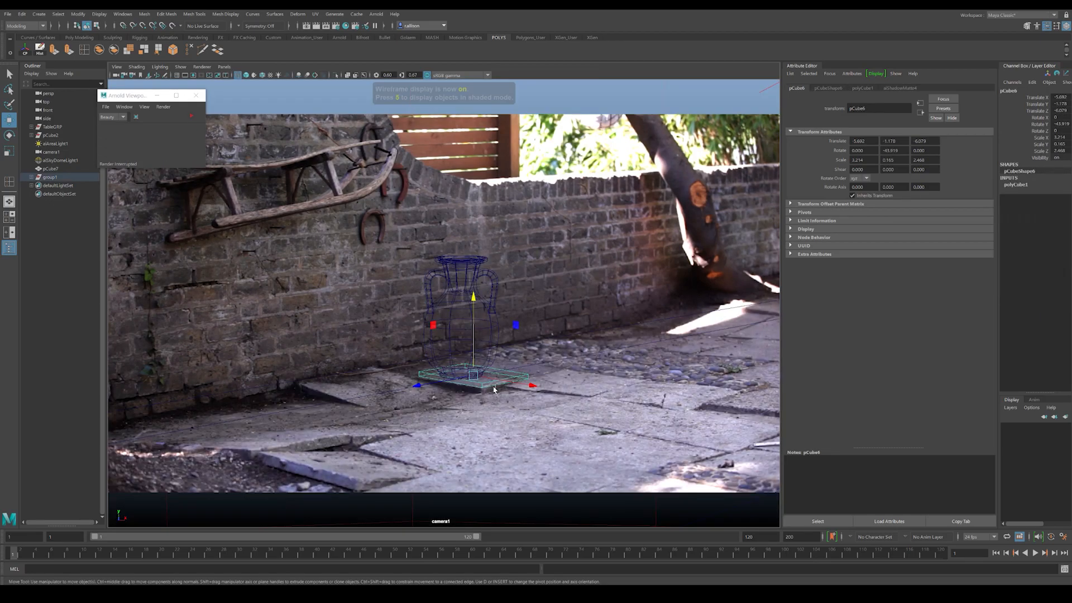
drag(475, 343, 473, 347)
key(5)
Step: Lower the whole vase group slightly onto the slab, comparing wireframe and shaded display
click(459, 333)
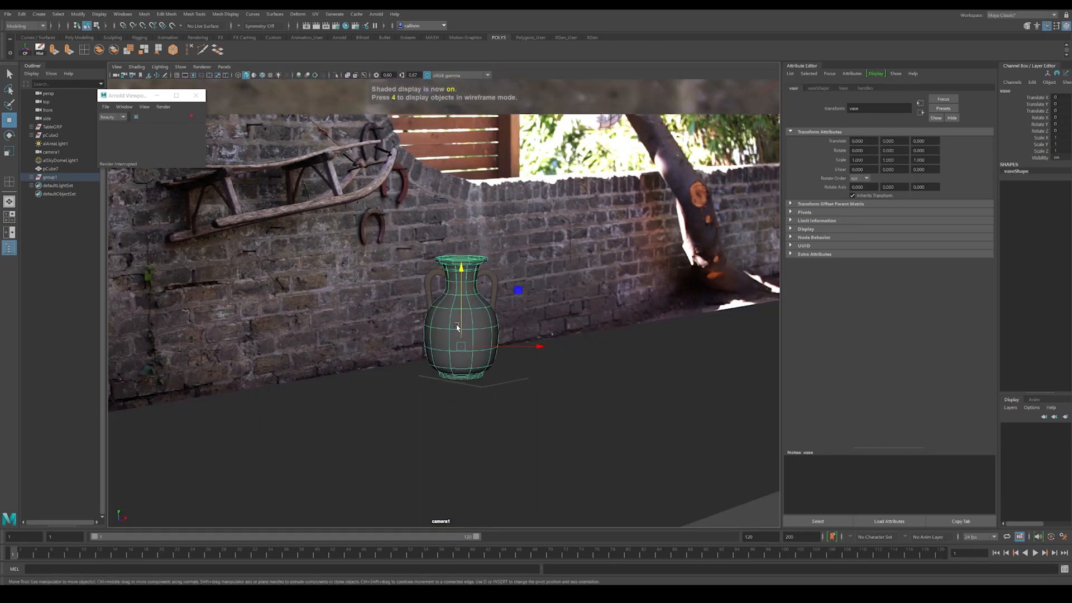
key(Up)
key(4)
drag(462, 302, 462, 307)
key(5)
key(4)
key(5)
key(4)
key(5)
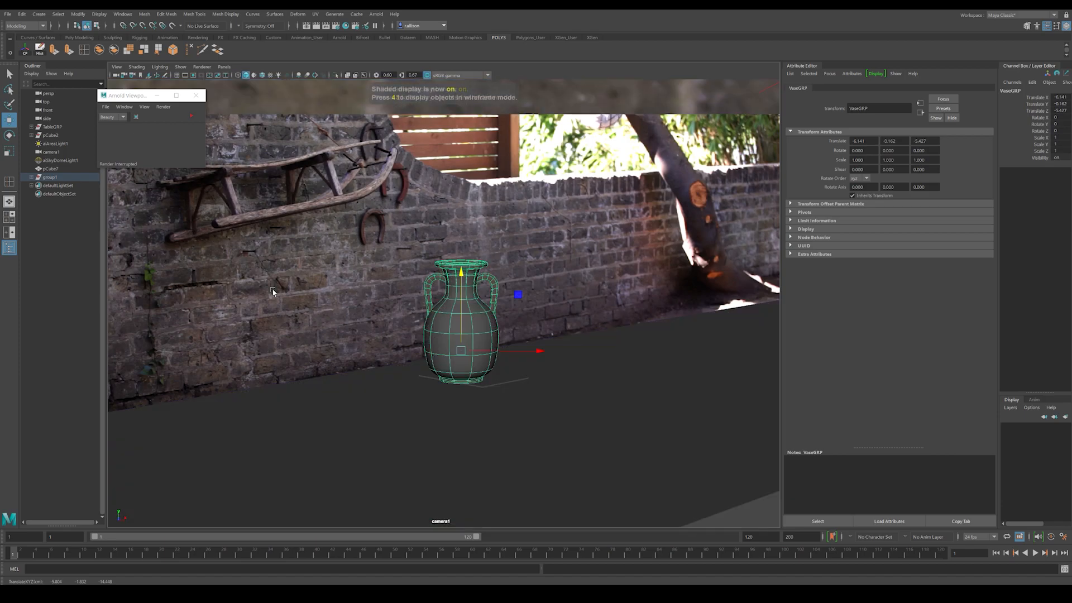
Step: Check the large ground cube against the plate and preview the lowered vase in the Arnold viewport render
click(495, 413)
key(4)
key(5)
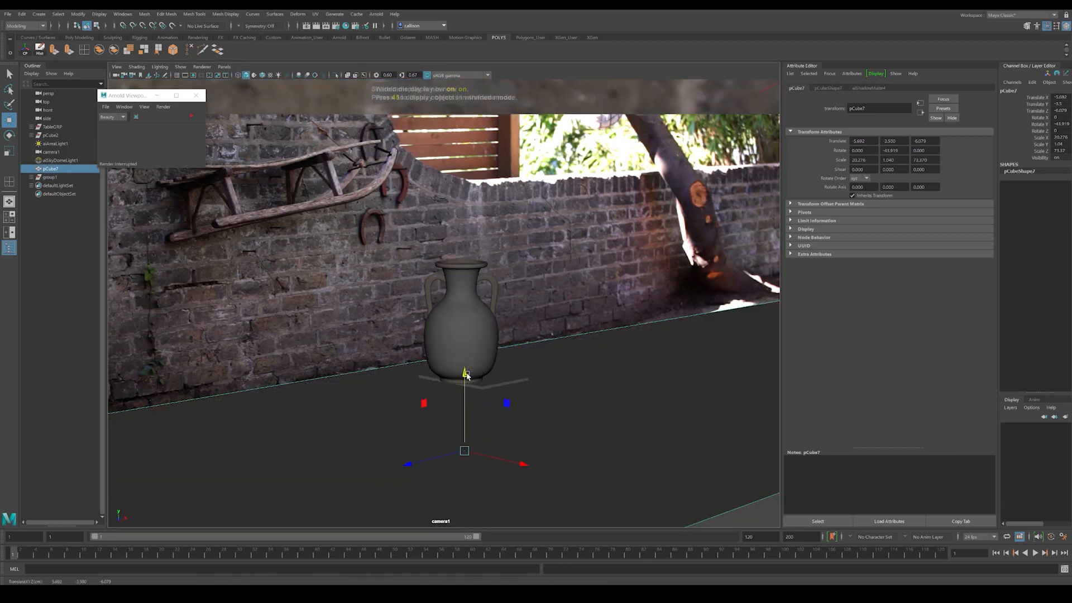
click(58, 245)
click(191, 117)
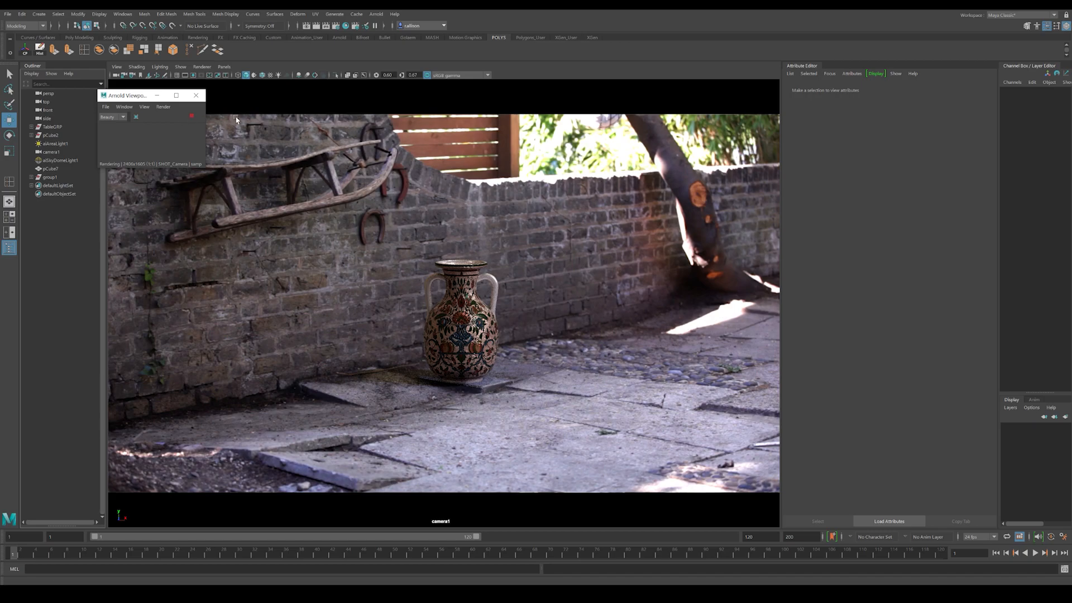
click(191, 116)
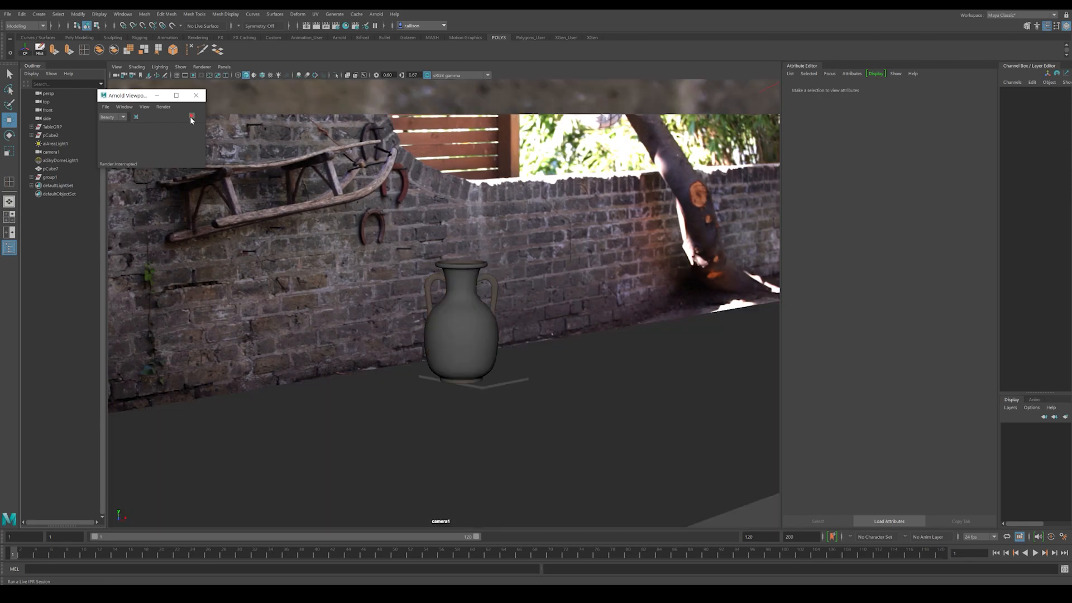
Step: Rotate the sky dome light to about 114 degrees around Y and preview the lighting in the Arnold viewport render
click(393, 116)
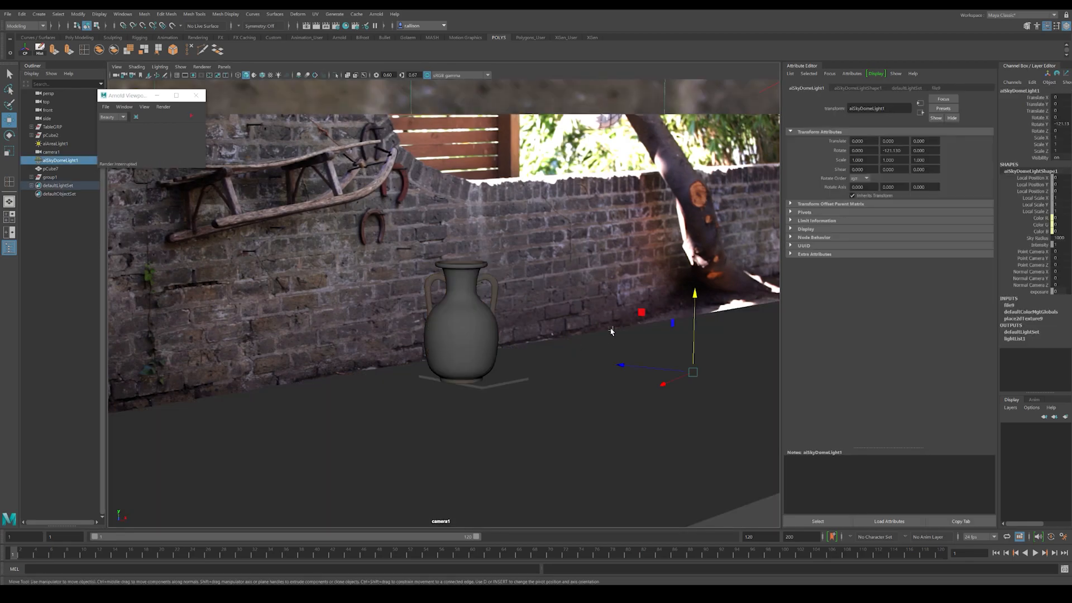
alt+right_drag(615, 329, 593, 385)
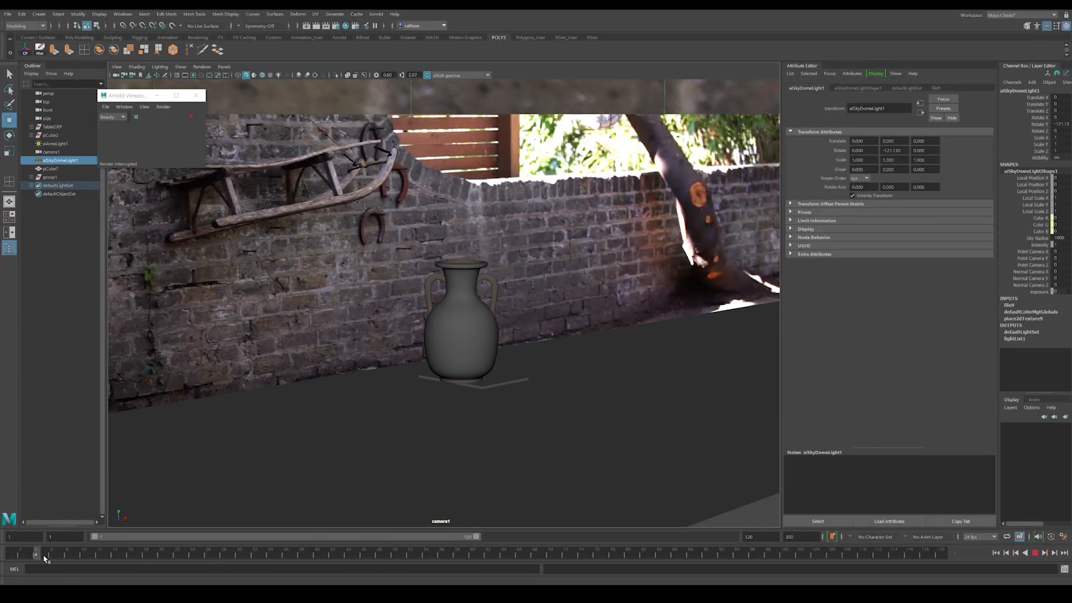
key(7)
key(e)
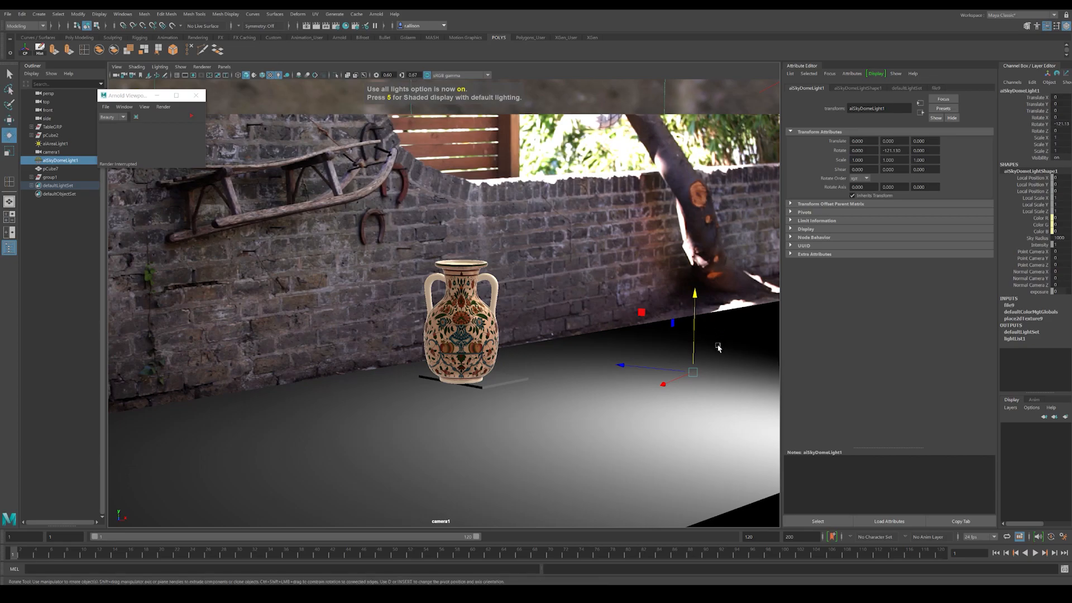
drag(696, 389, 658, 352)
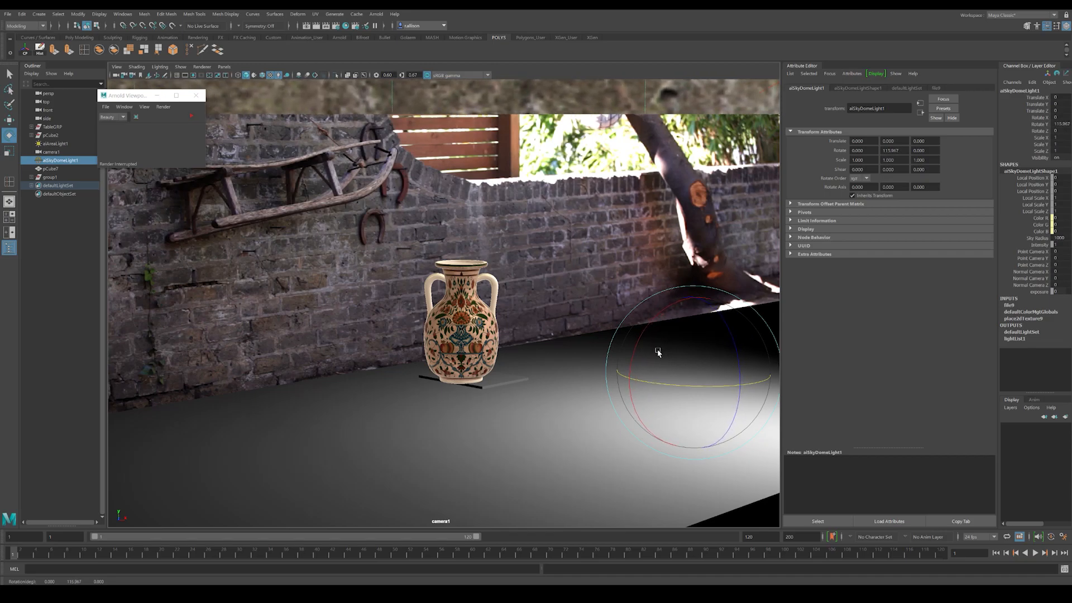
click(557, 414)
click(573, 292)
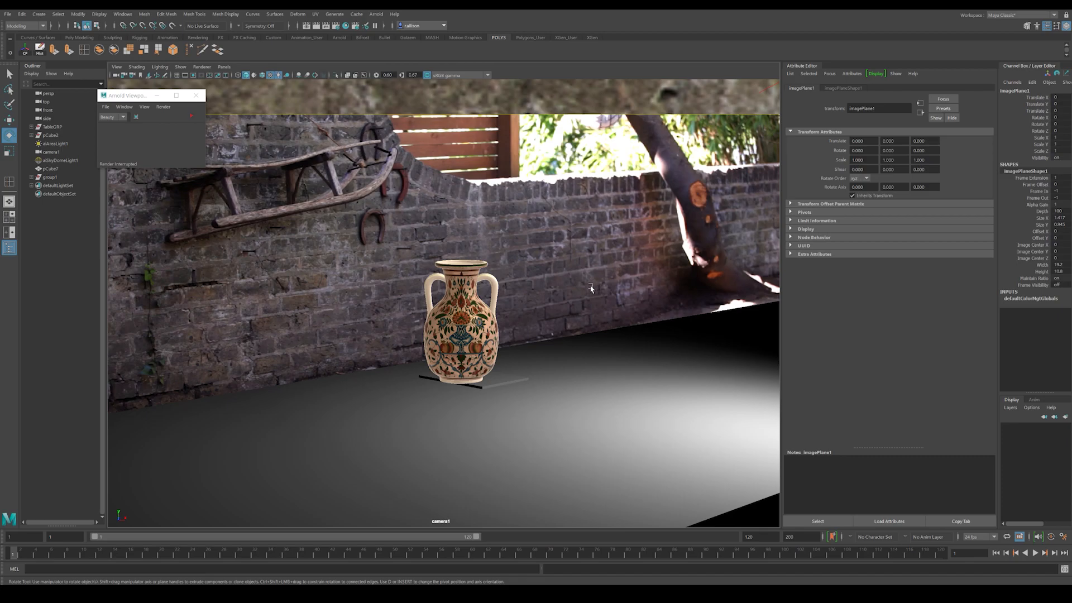
click(192, 116)
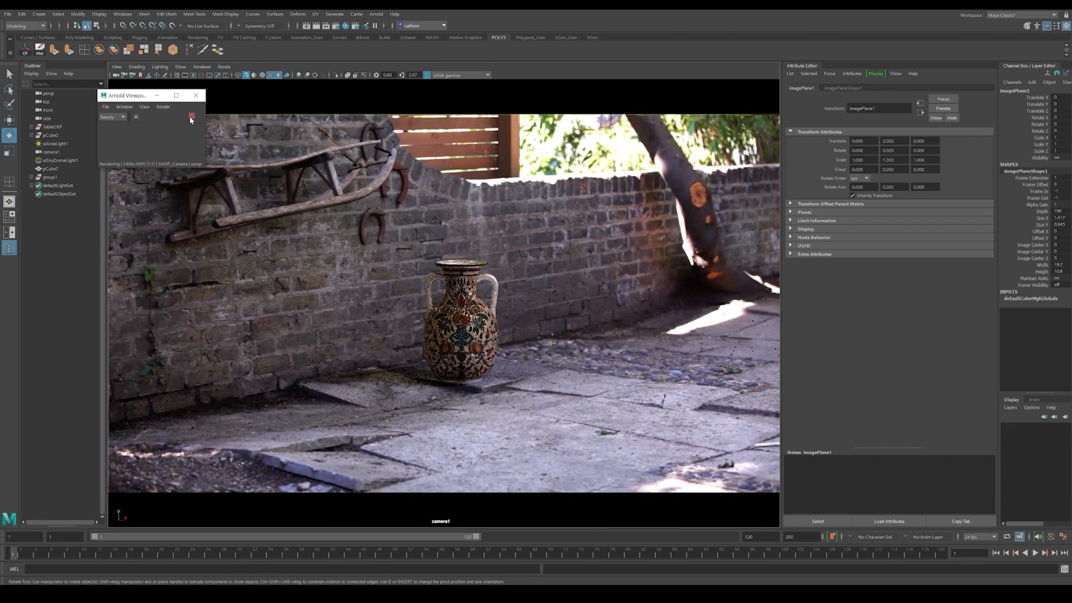
click(191, 118)
Step: Set the area light's intensity to 2000, preview it in the Arnold viewport render, and save the scene
click(54, 144)
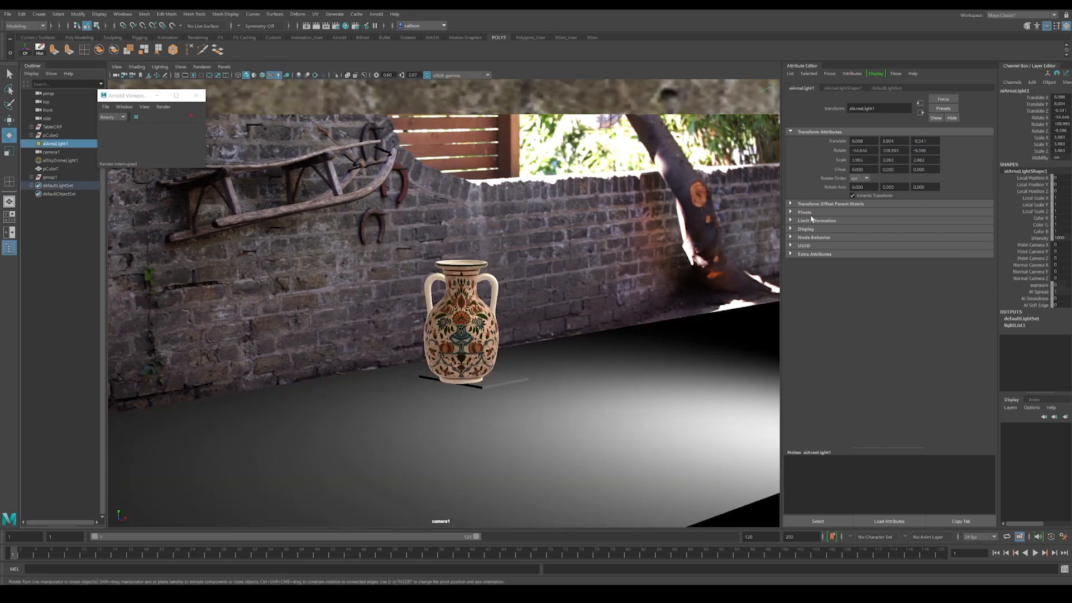
click(841, 88)
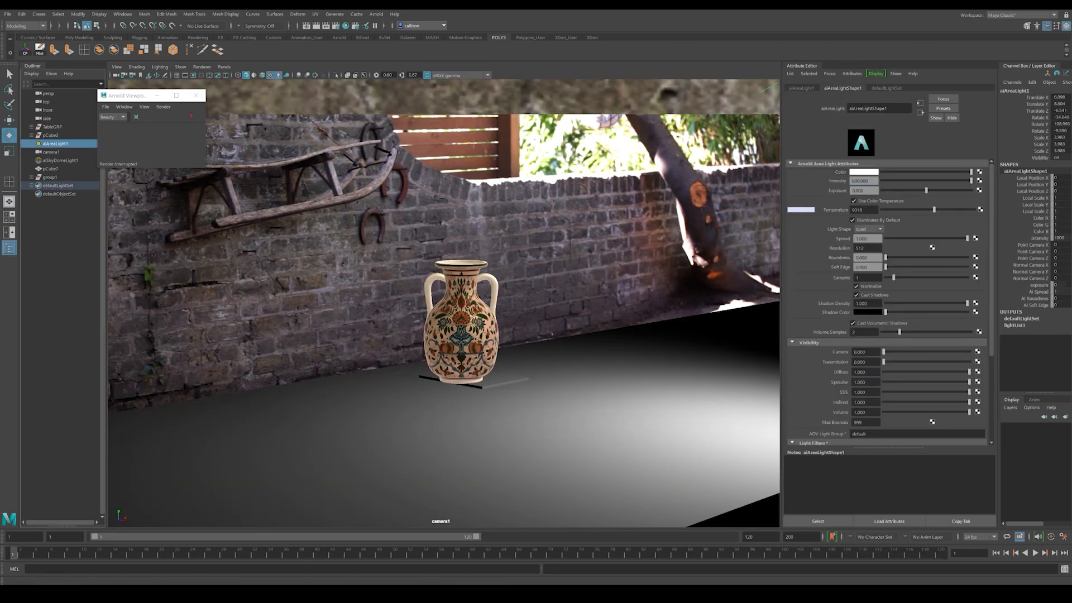
click(191, 118)
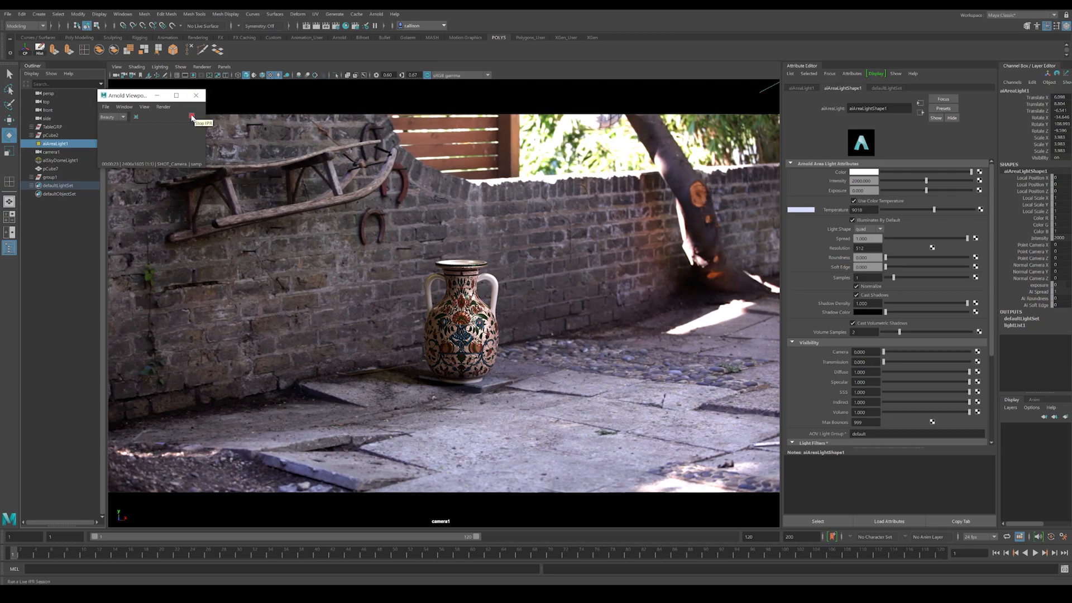
click(192, 118)
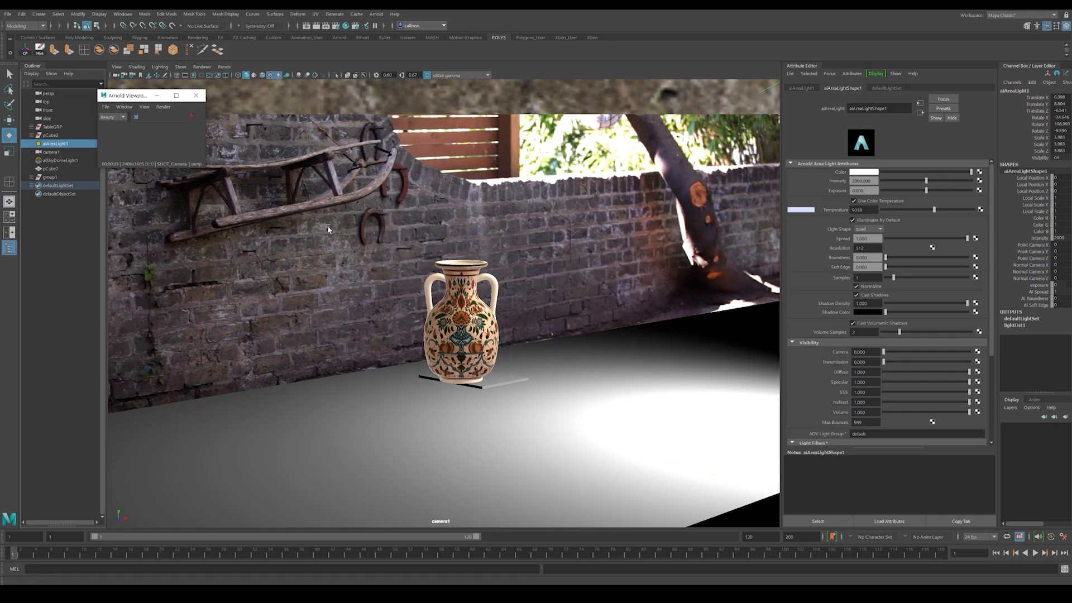
key(ctrl+s)
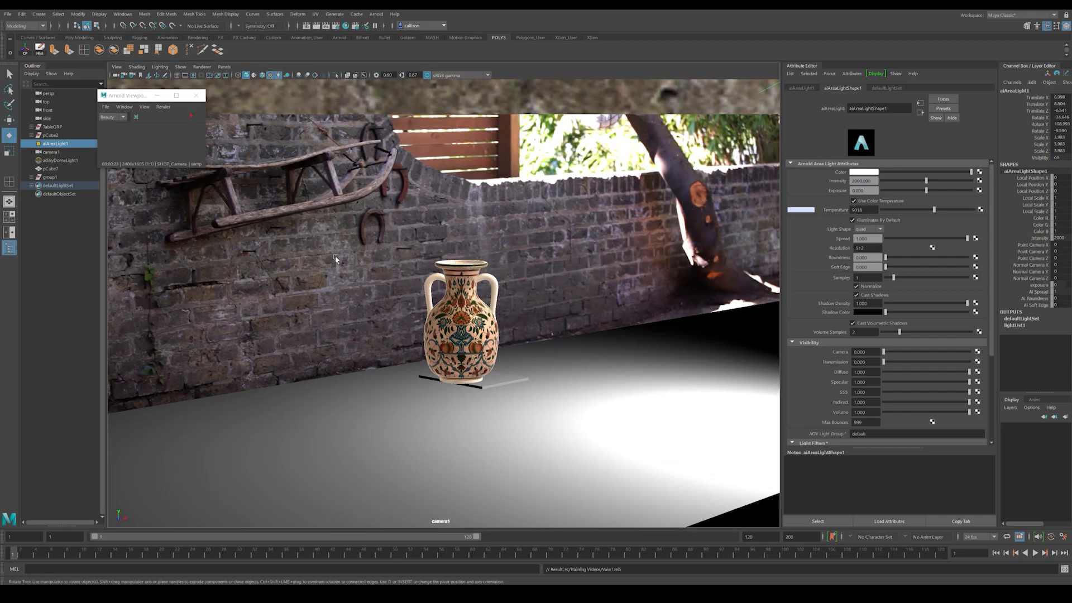
Step: Delete the background image plane and switch the viewport from the Arnold renderer back to Viewport 2.0
click(336, 259)
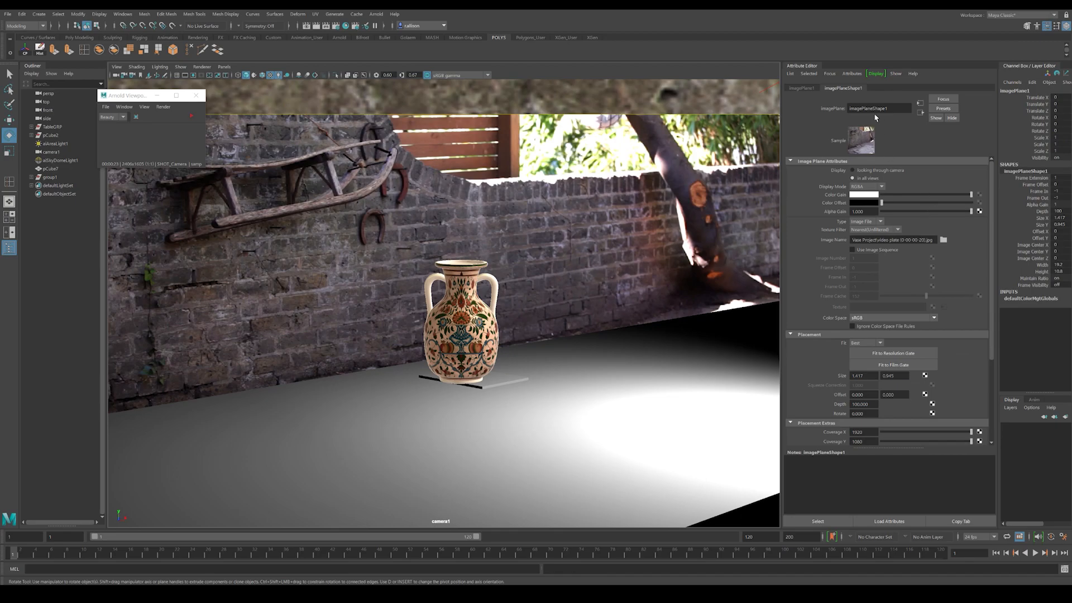
key(Delete)
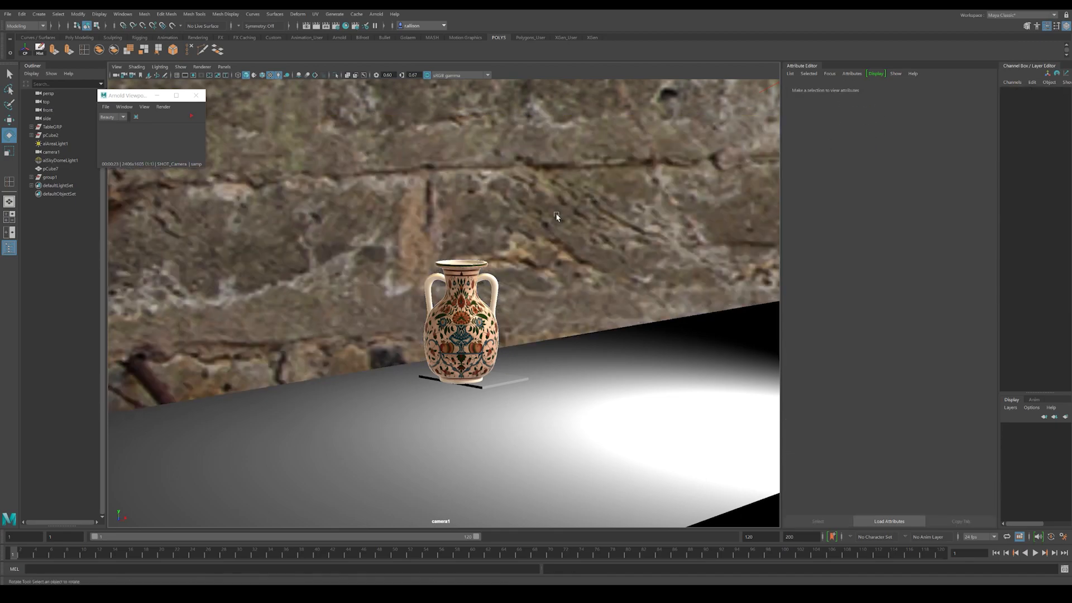
click(196, 99)
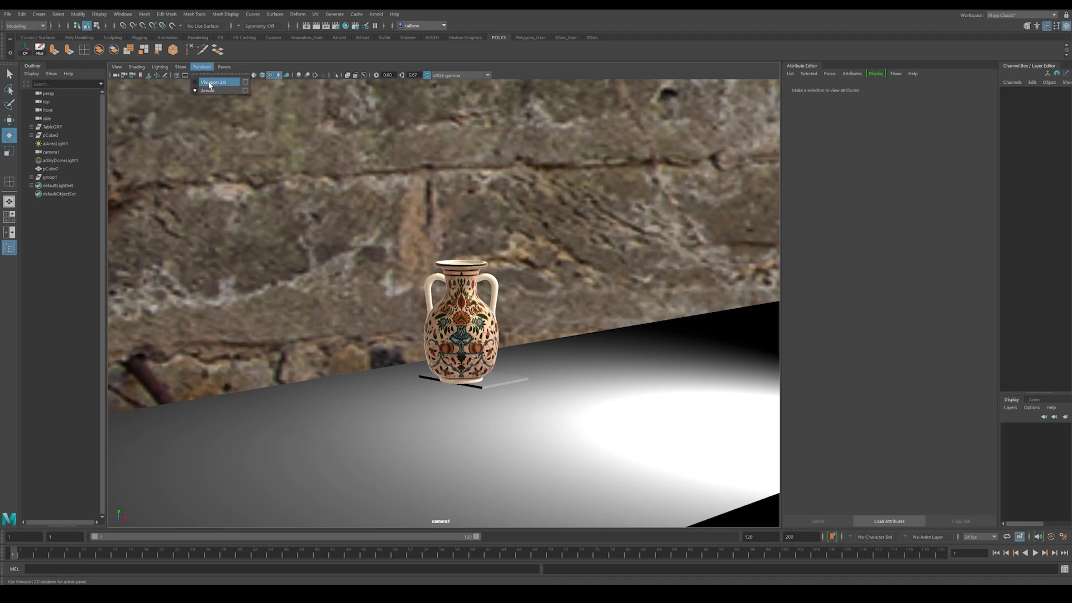
click(202, 67)
click(224, 67)
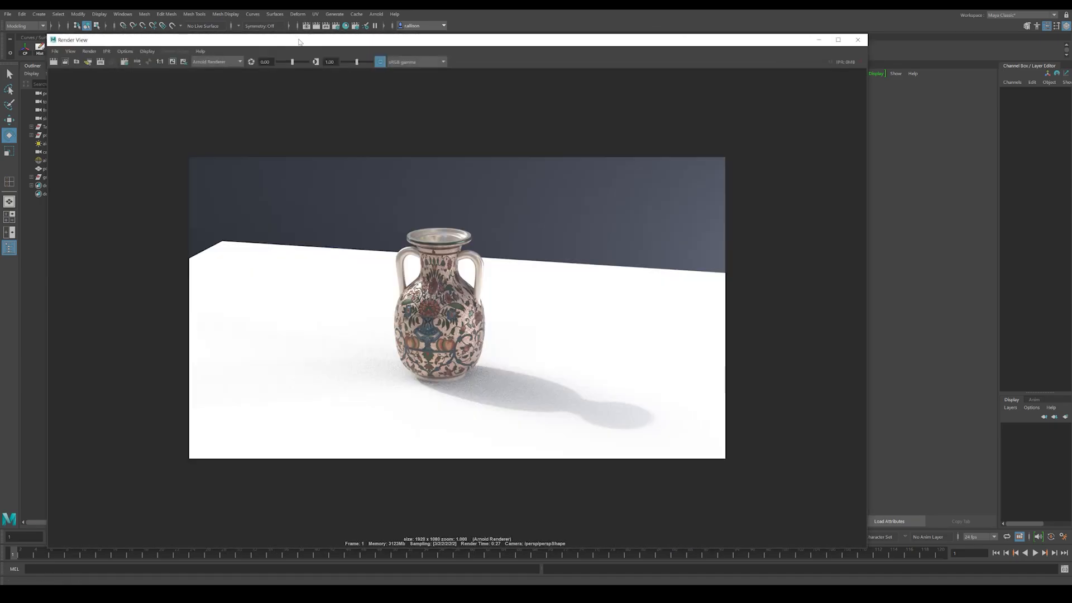
Step: Render the vase through the shot camera in the Render View and inspect its alpha channel
double_click(302, 41)
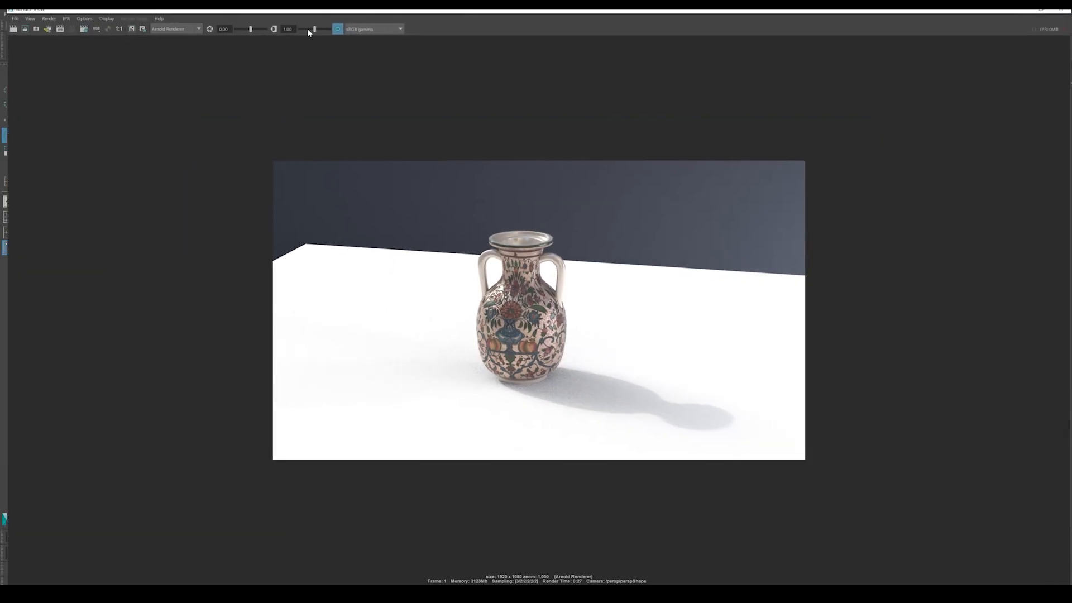
click(54, 25)
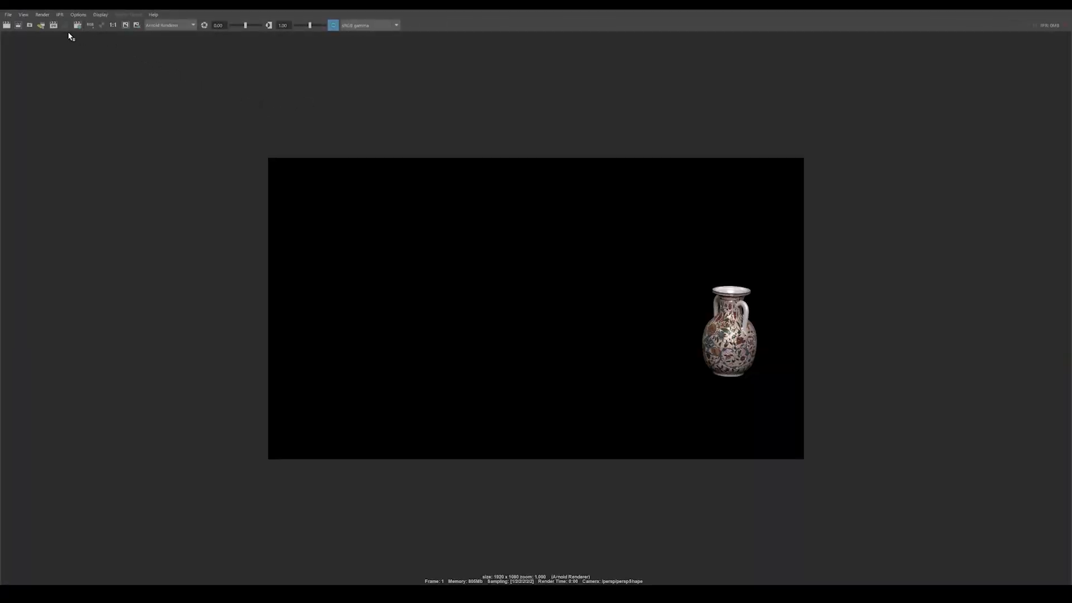
click(54, 26)
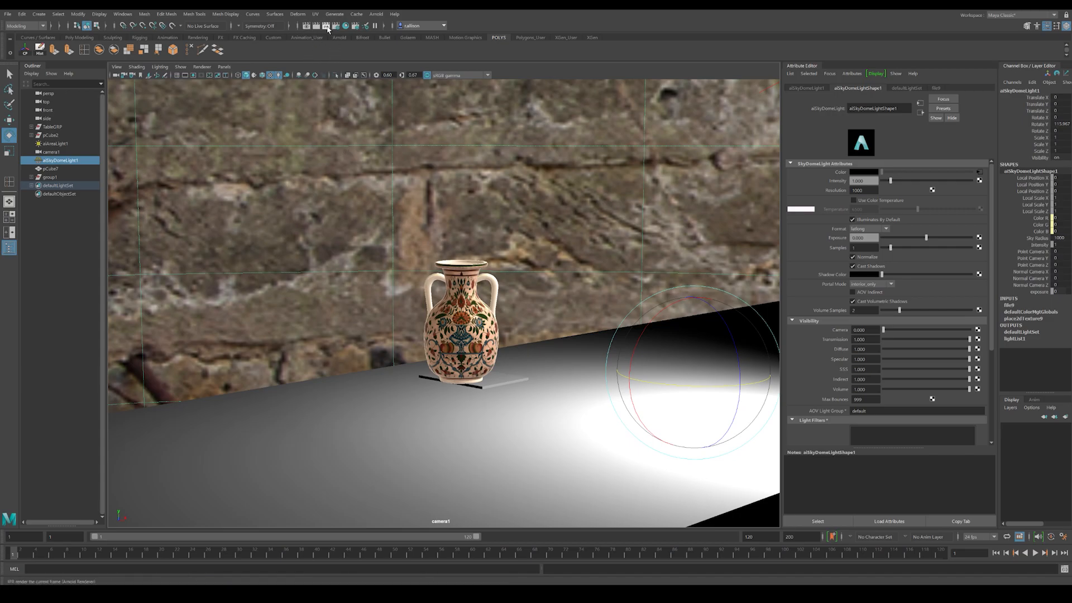
click(329, 26)
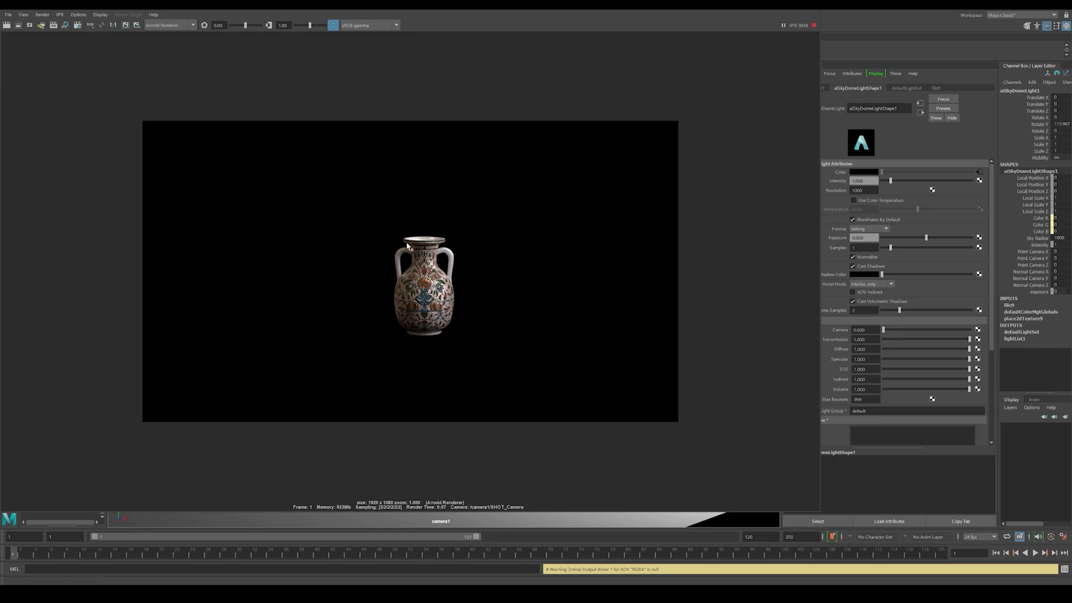
click(101, 24)
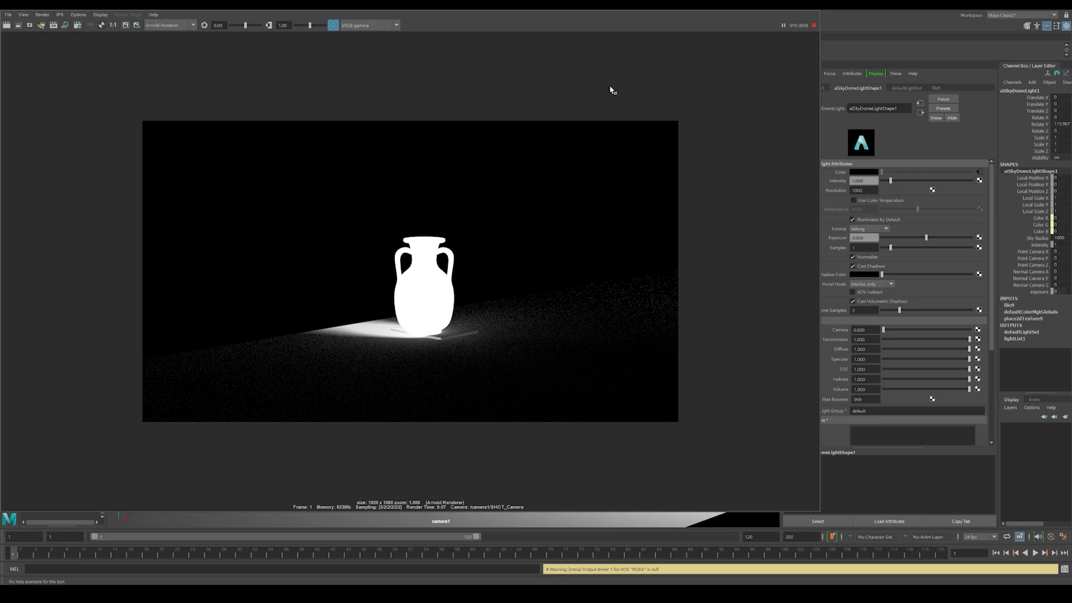
drag(615, 10, 638, 533)
mouse_move(624, 93)
mouse_down()
mouse_move(614, 139)
mouse_move(623, 73)
mouse_up()
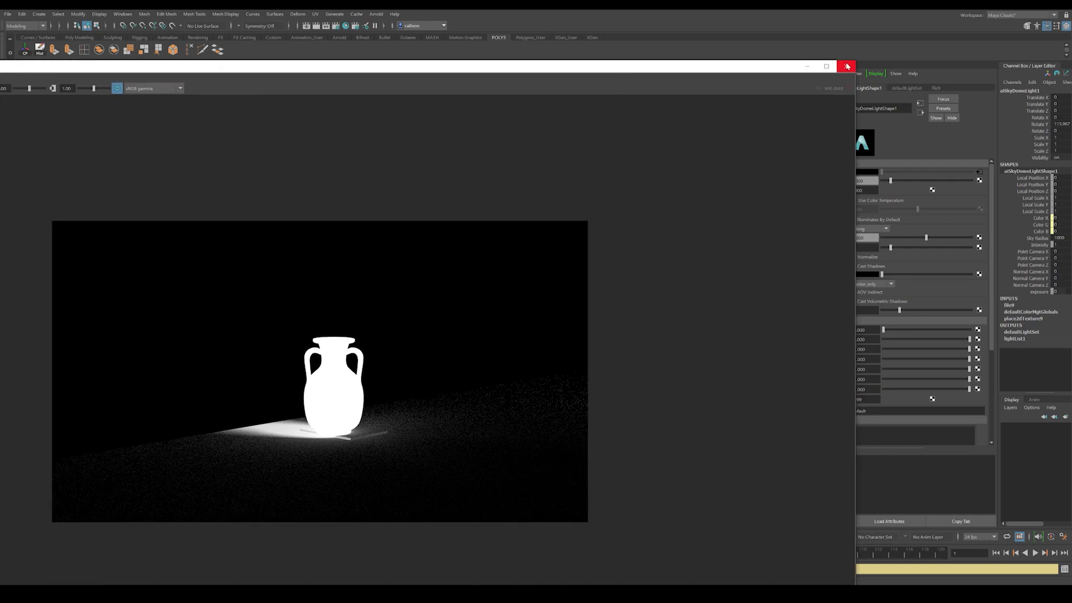
click(846, 66)
Step: Undo the recent changes to restore the deleted background image plane
key(ctrl+z)
key(ctrl+z)
key(ctrl+z)
key(ctrl+z)
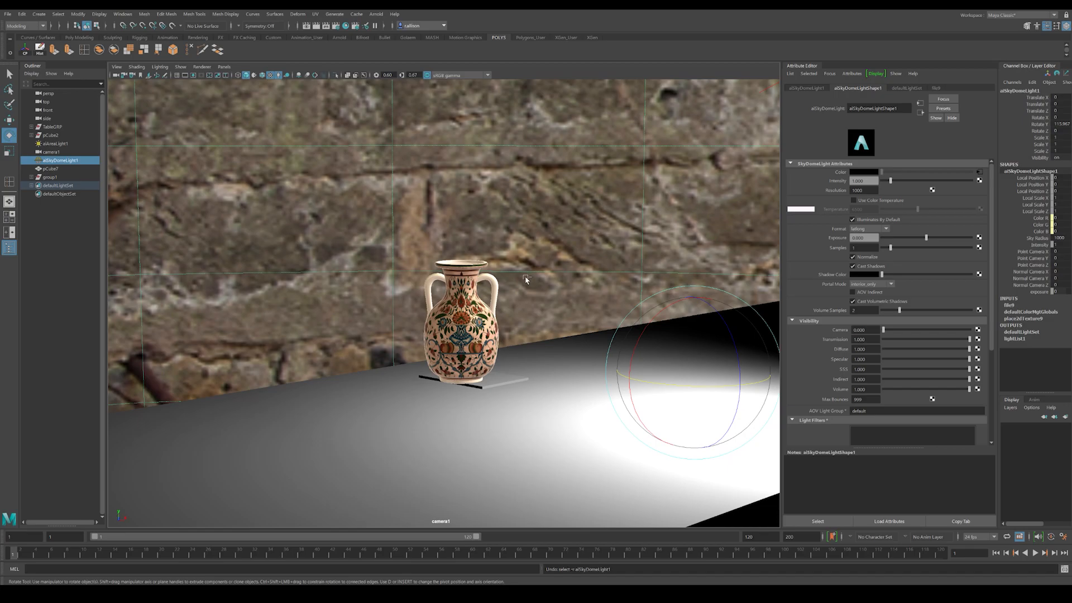
key(ctrl+z)
key(ctrl+z)
key(ctrl+z)
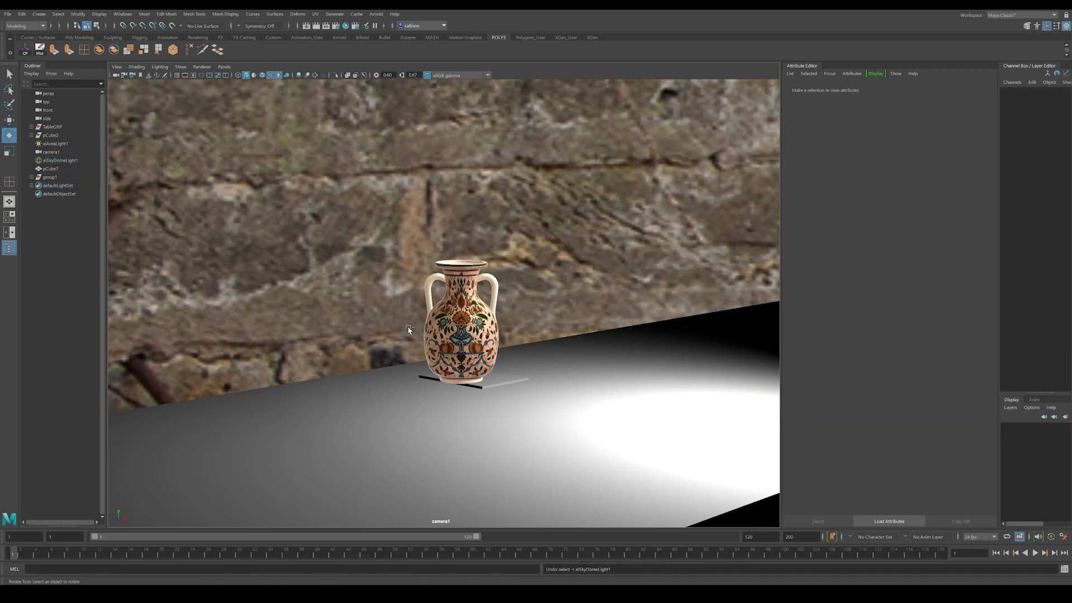
Step: Extrude the back edge of the large ground cube and raise it into a wall behind the vase
click(338, 427)
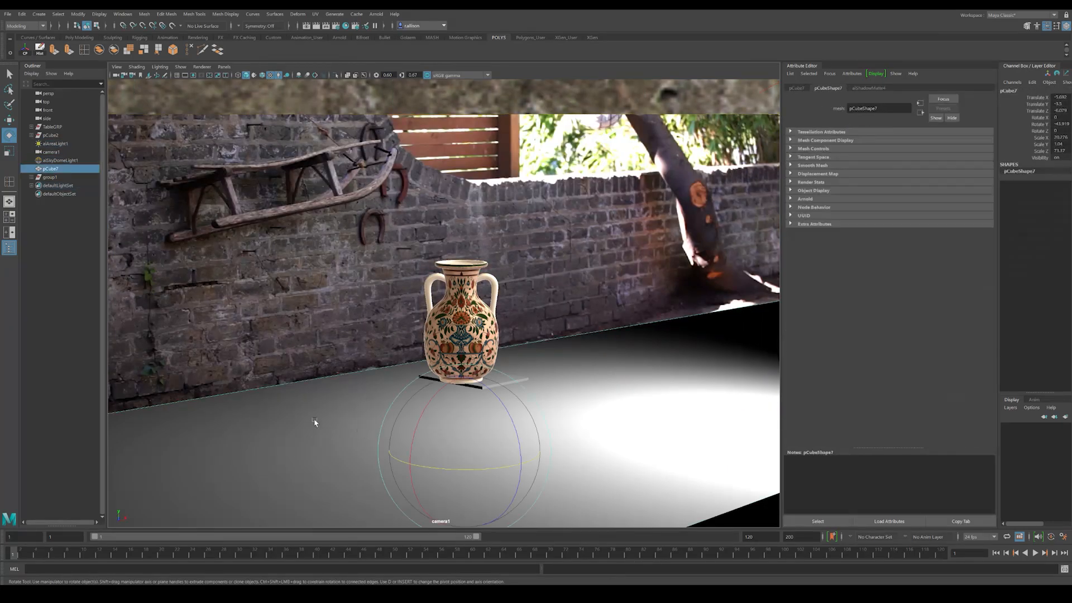
right_click(328, 377)
click(328, 379)
click(346, 403)
right_drag(351, 368, 348, 346)
click(343, 374)
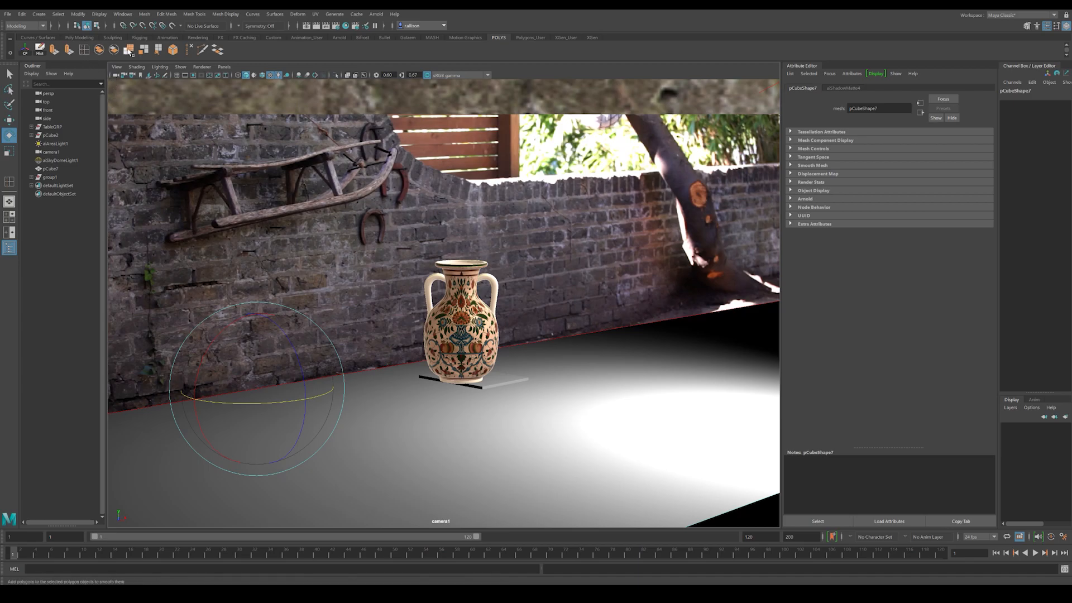
click(54, 52)
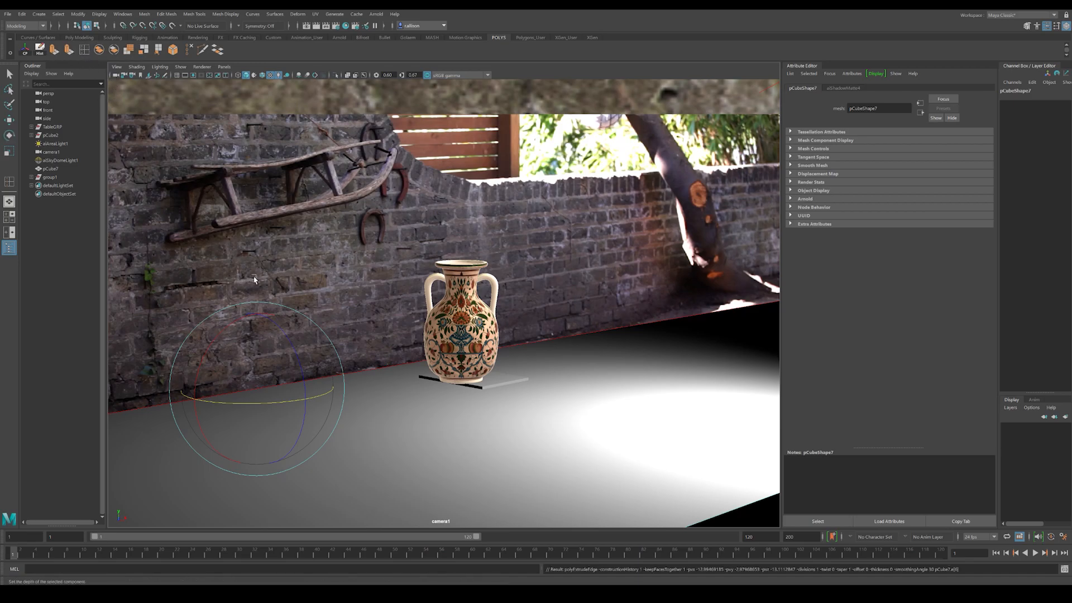
drag(255, 335, 240, 67)
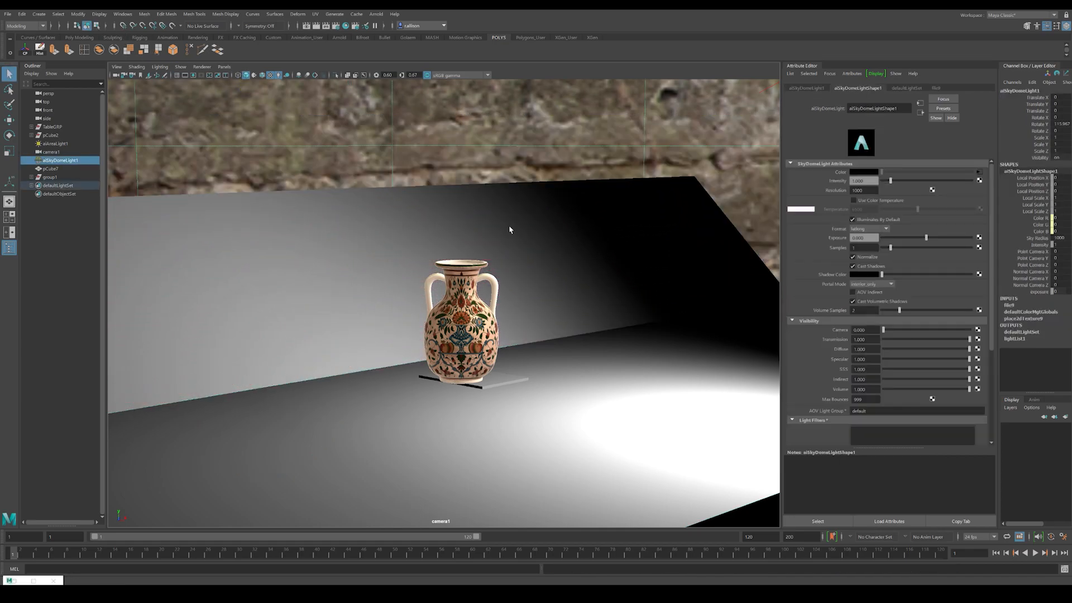
click(600, 273)
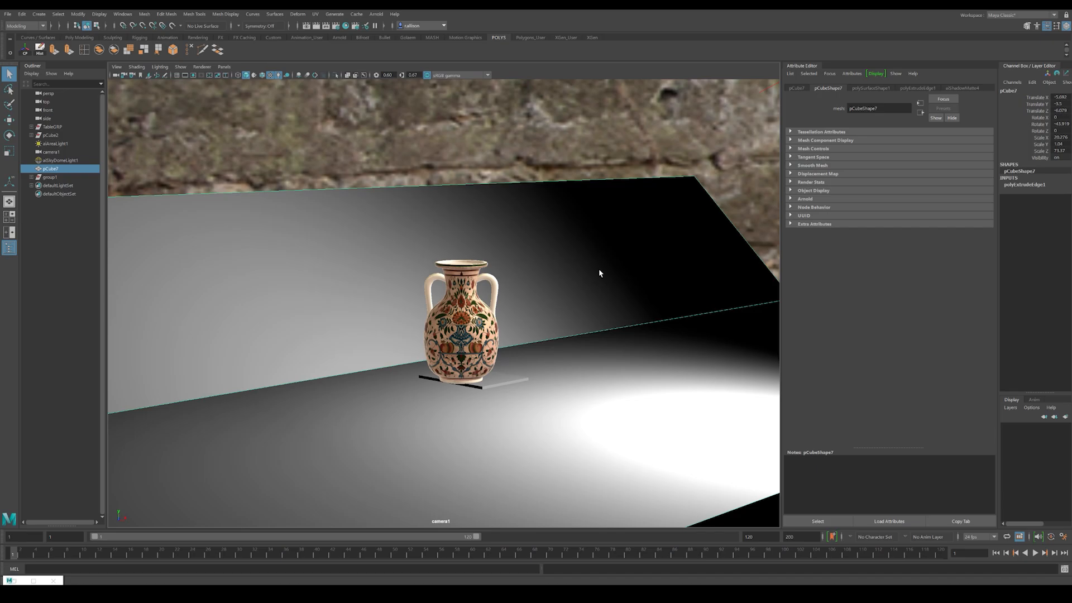
Step: Move the top edge of the extruded wall so that it stands upright behind the vase
alt+drag(608, 315, 443, 326)
right_drag(443, 325, 443, 299)
click(383, 253)
key(w)
drag(467, 254, 554, 257)
alt+drag(497, 306, 546, 246)
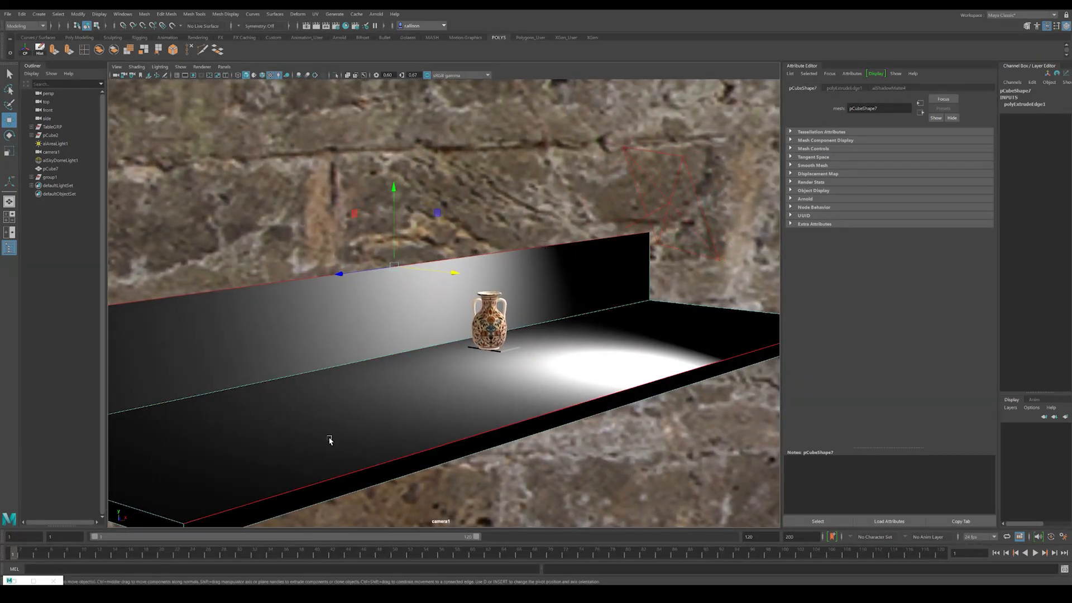
key(alt+v)
key(alt+v)
click(399, 218)
Step: Run an IPR render through the shot camera and check the alpha channel with the new shadow-catching wall
click(122, 14)
click(329, 27)
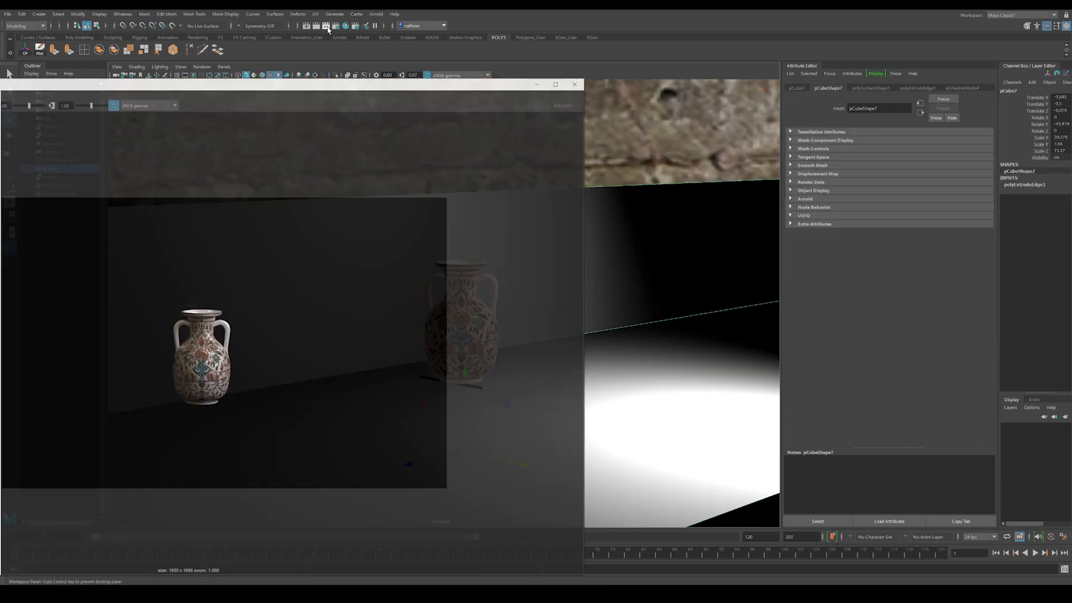
double_click(279, 68)
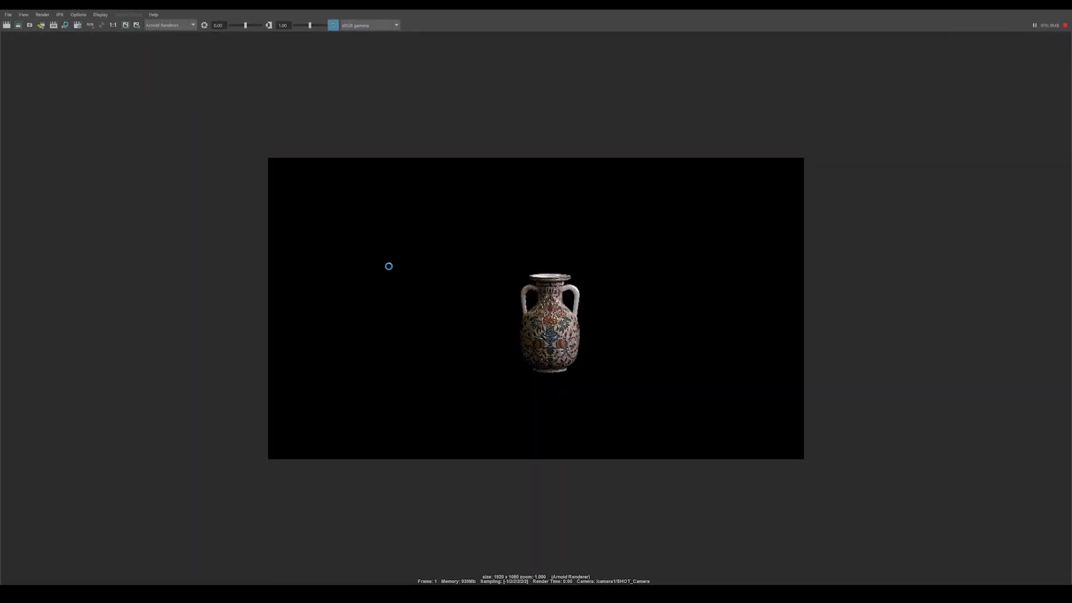
click(97, 25)
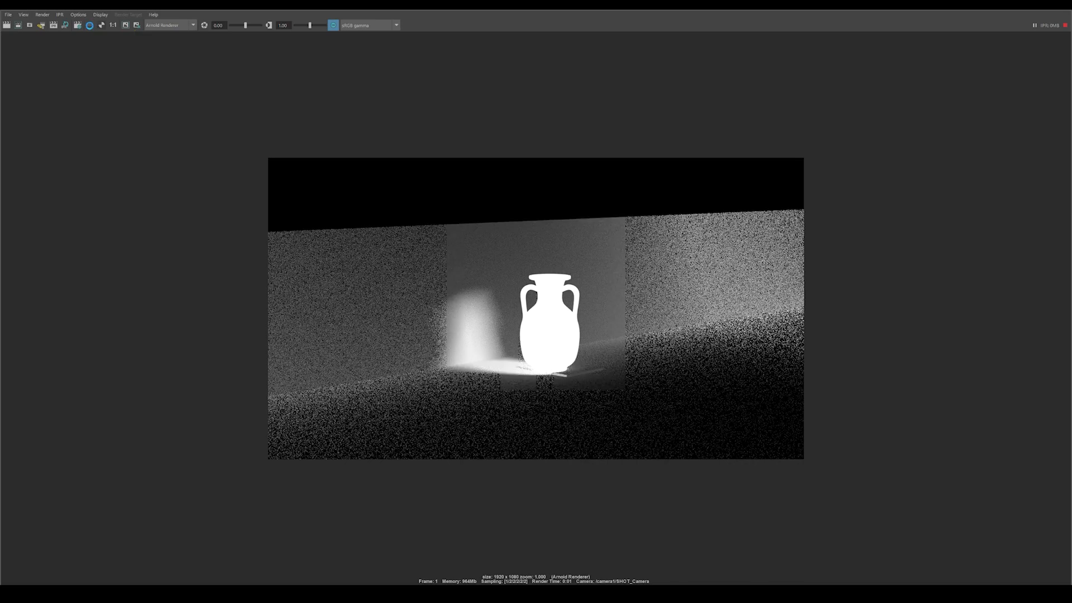
click(90, 25)
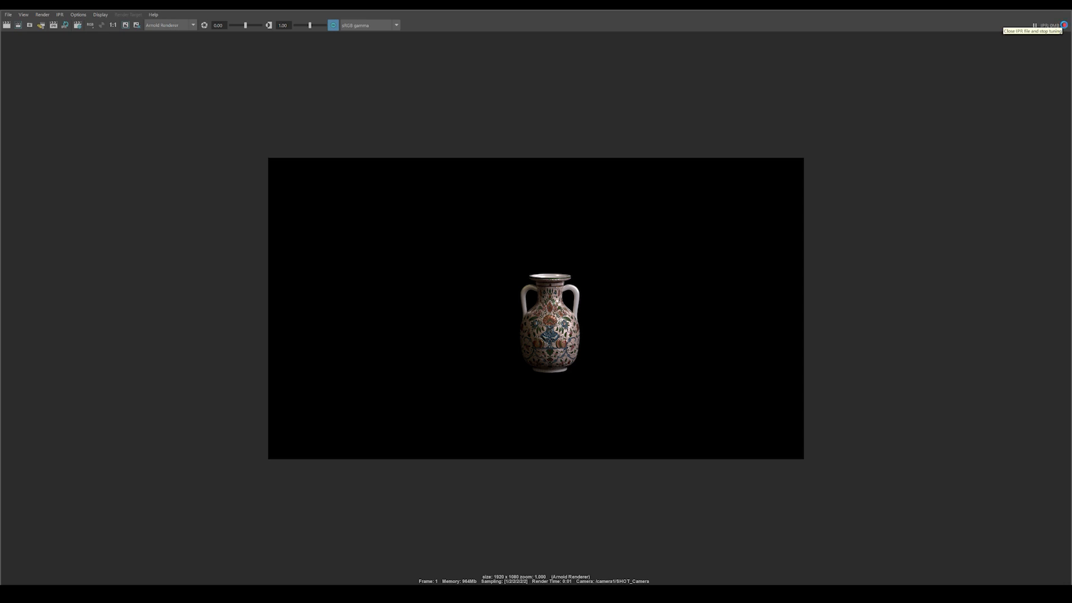
Step: Stop the IPR render and save the rendered image as a PNG named vase render in the Vase Project folder
click(1064, 24)
click(8, 15)
click(24, 41)
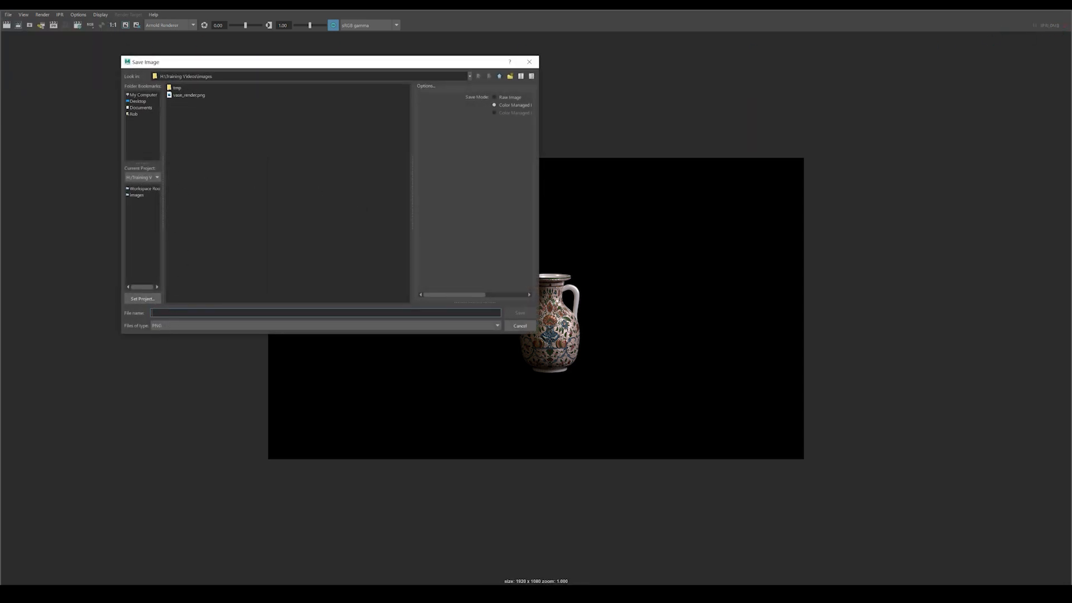
click(502, 75)
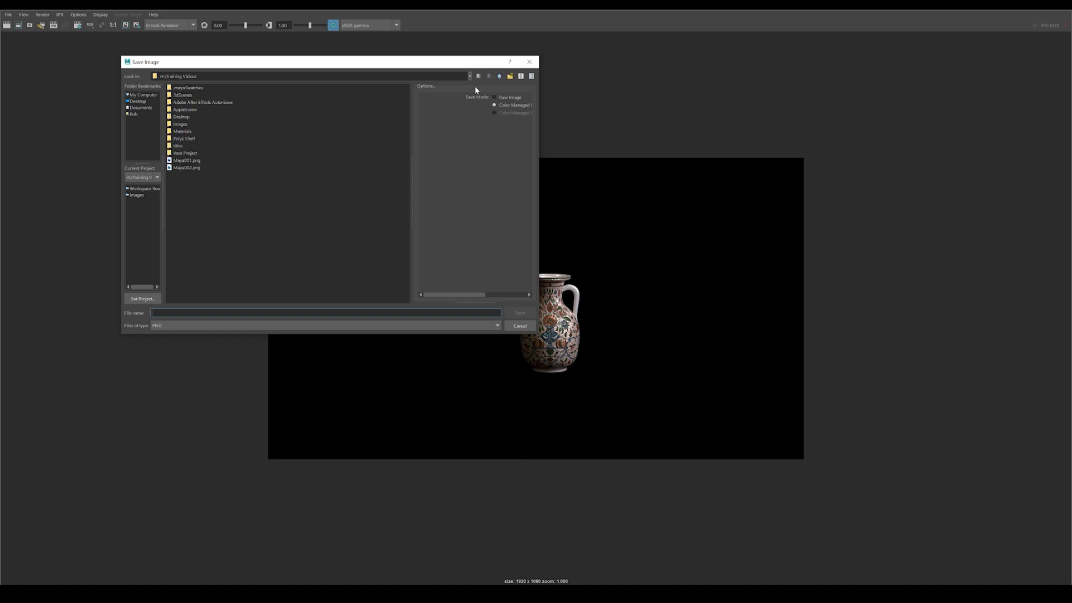
double_click(186, 154)
click(162, 325)
click(162, 314)
text(vase render)
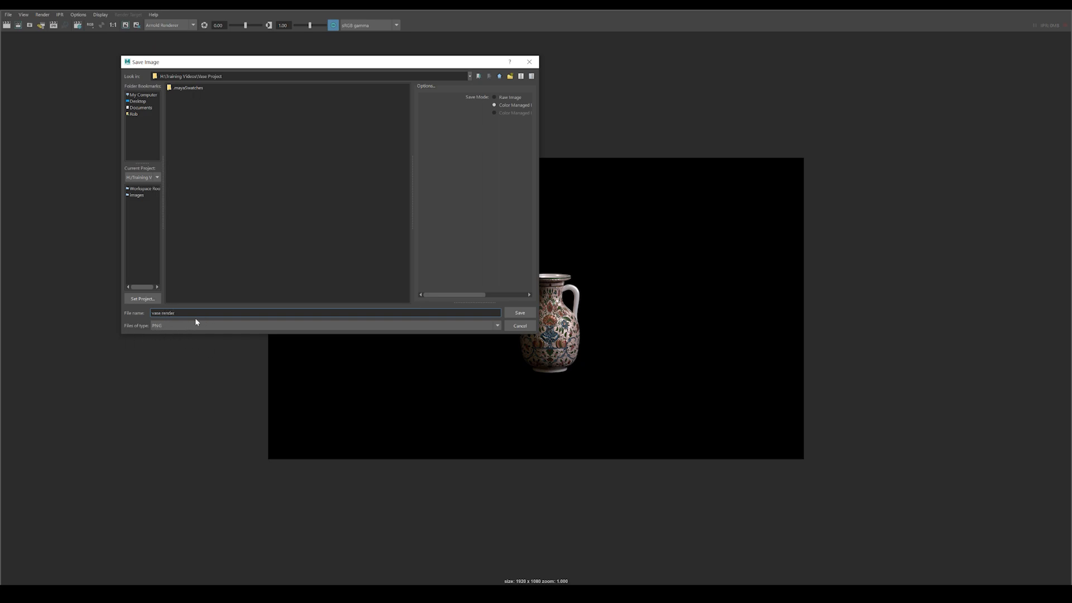
click(519, 313)
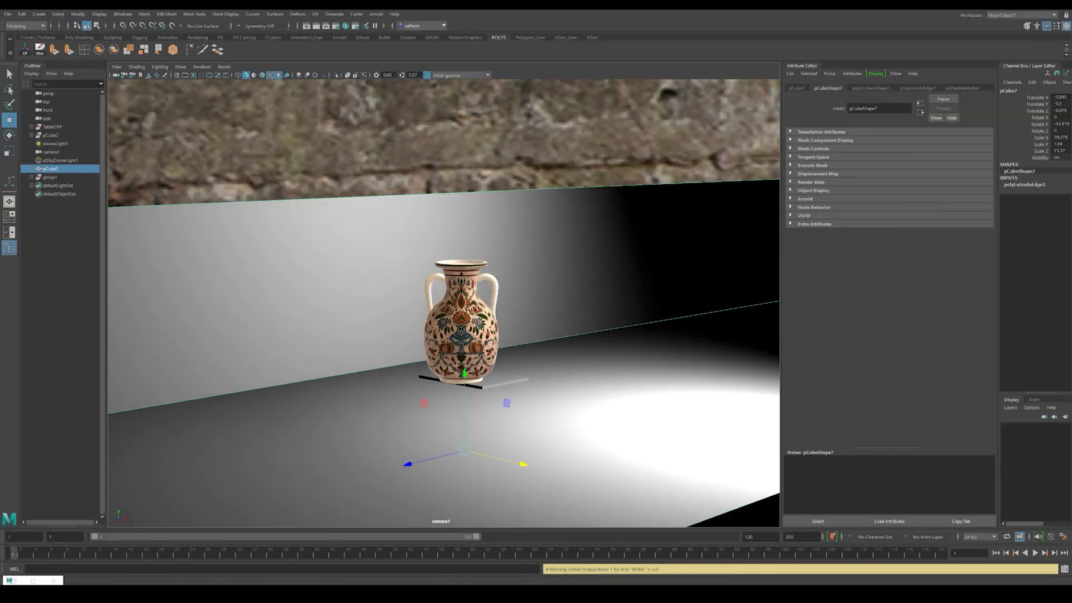
Step: Open the saved vase render PNG from the Vase Project folder in Photos, inspect its transparency and shadows at full size, and return to Maya
mouse_move(550, 581)
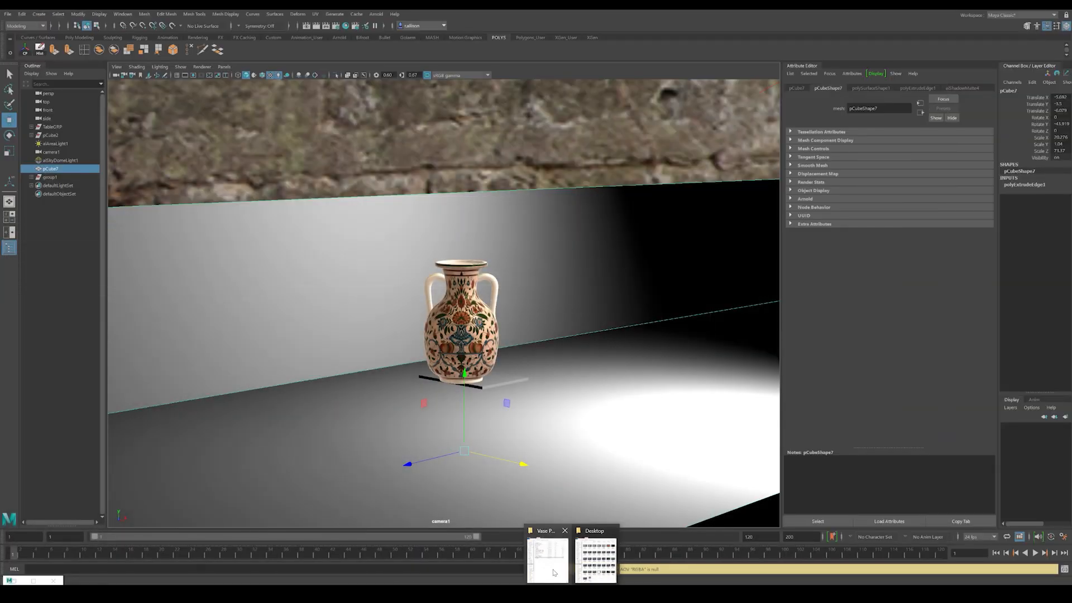
click(546, 560)
double_click(436, 288)
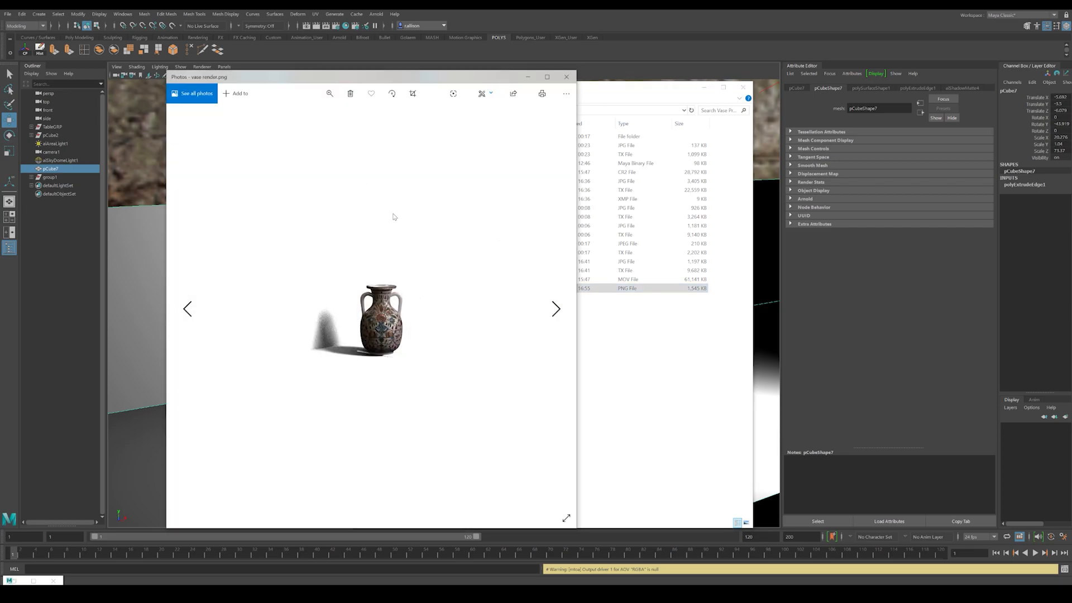
click(547, 76)
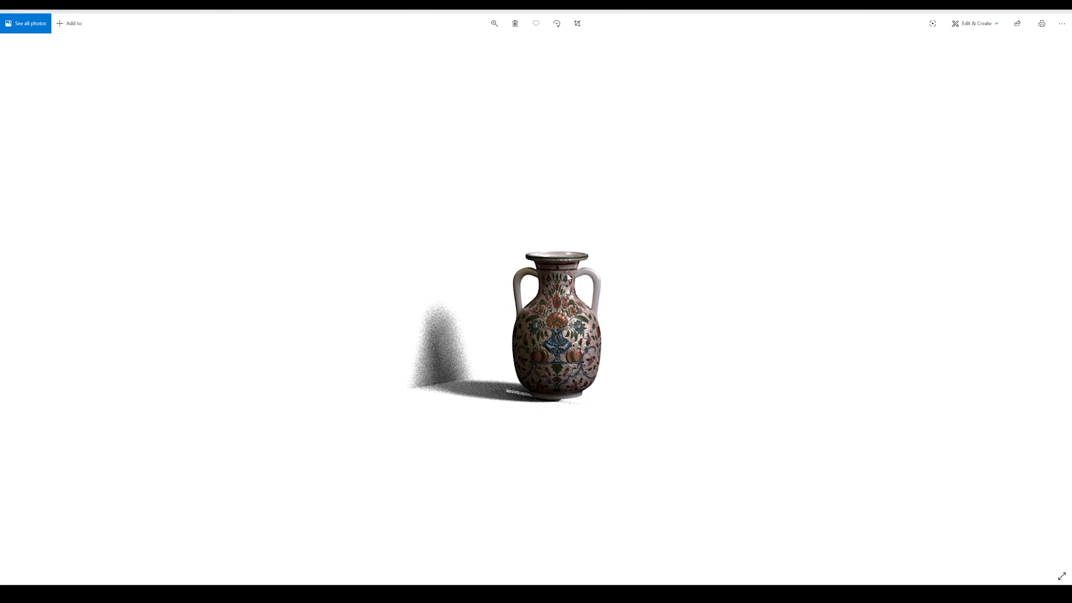
click(1062, 11)
click(563, 349)
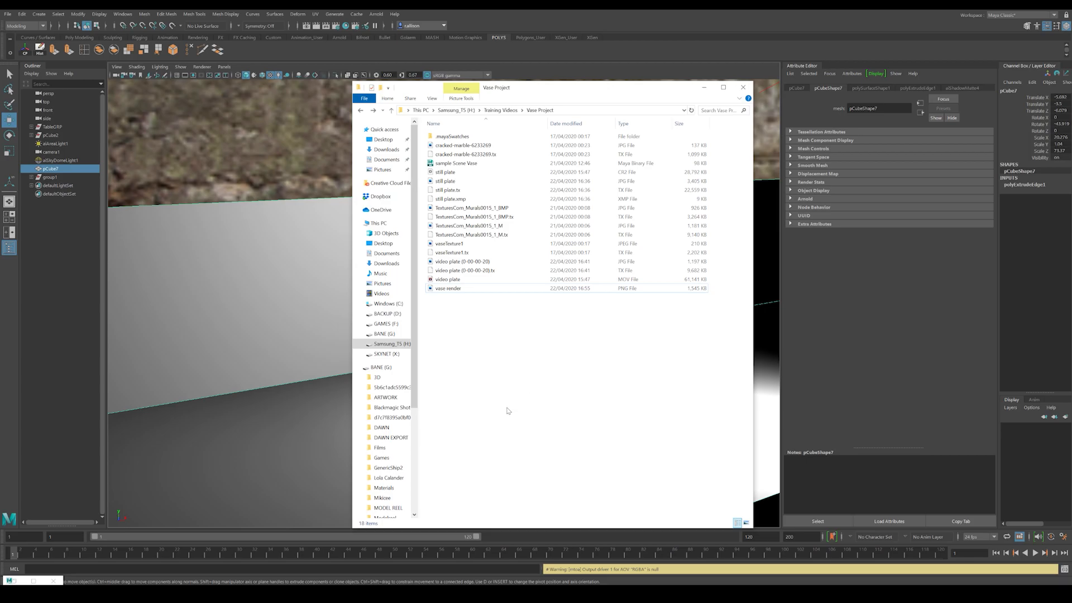
click(303, 390)
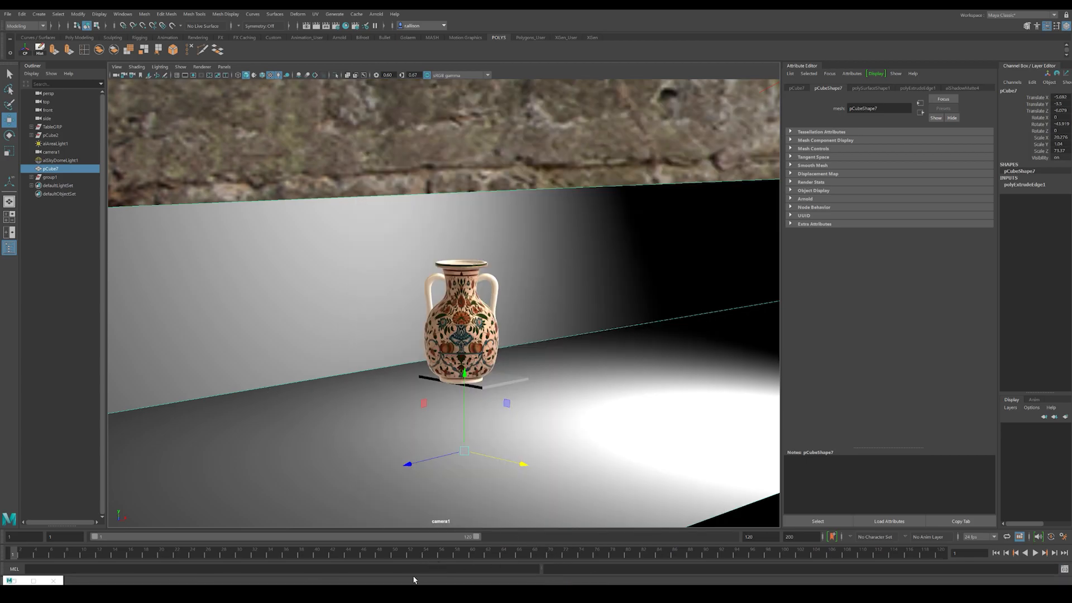